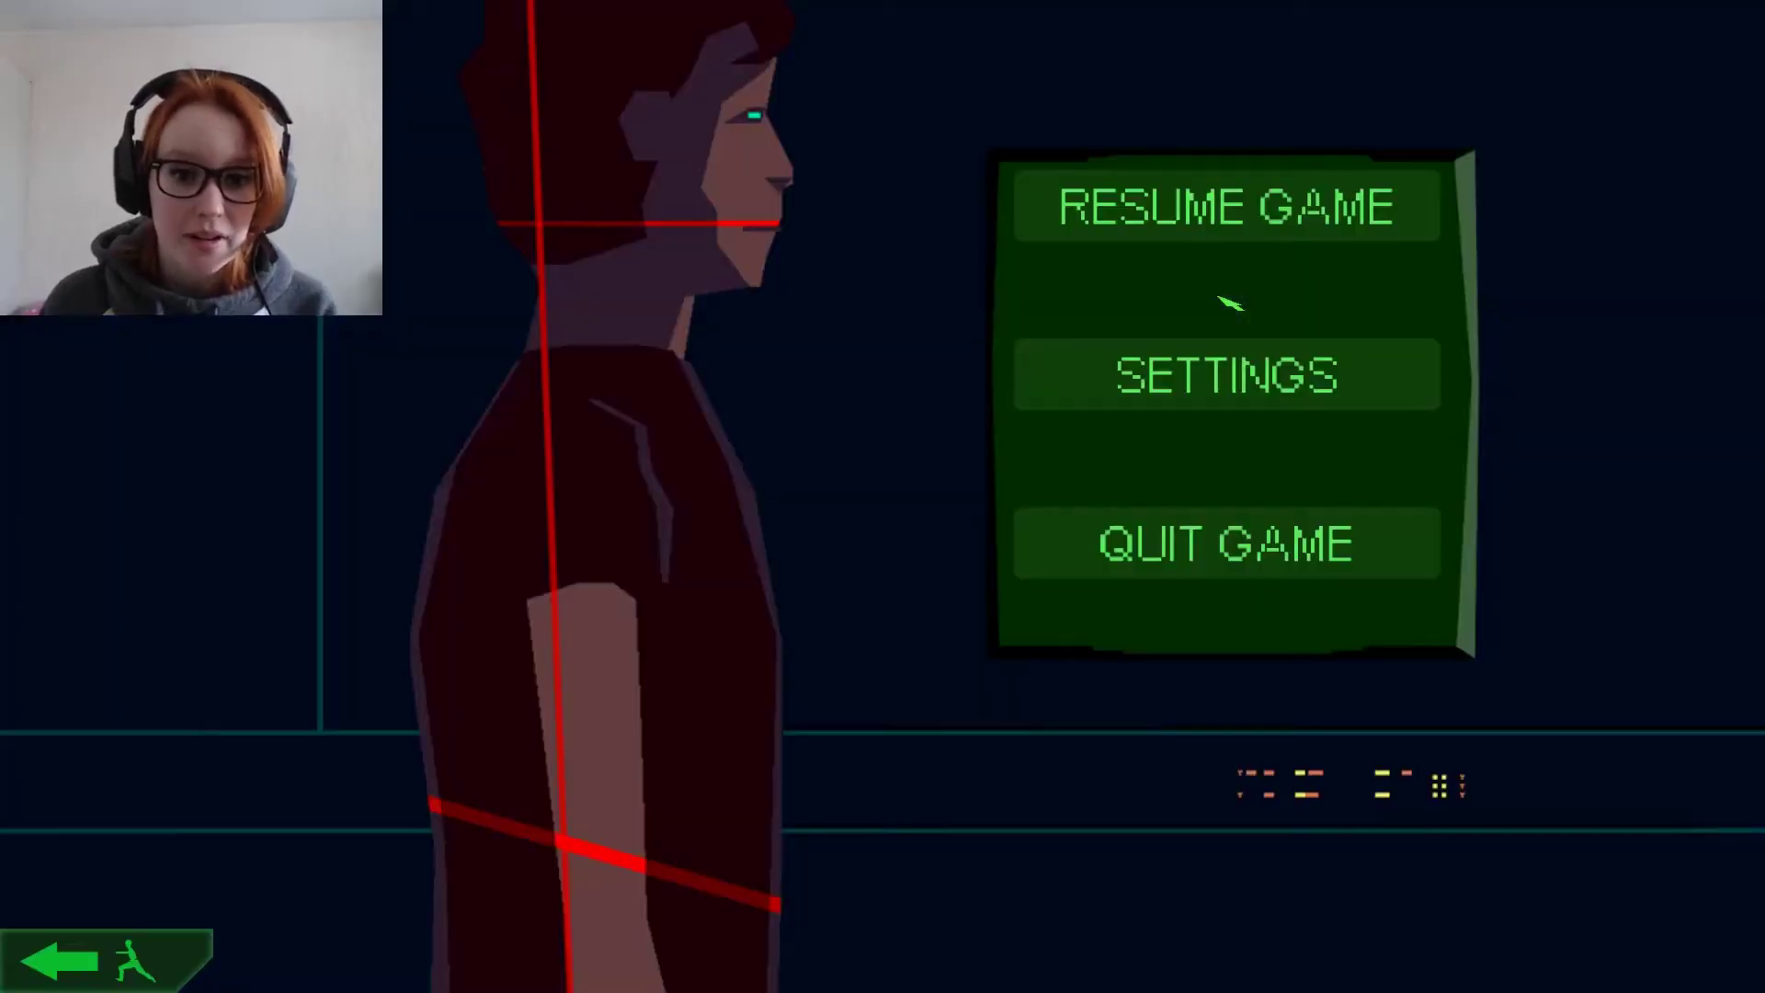
pyautogui.click(1226, 207)
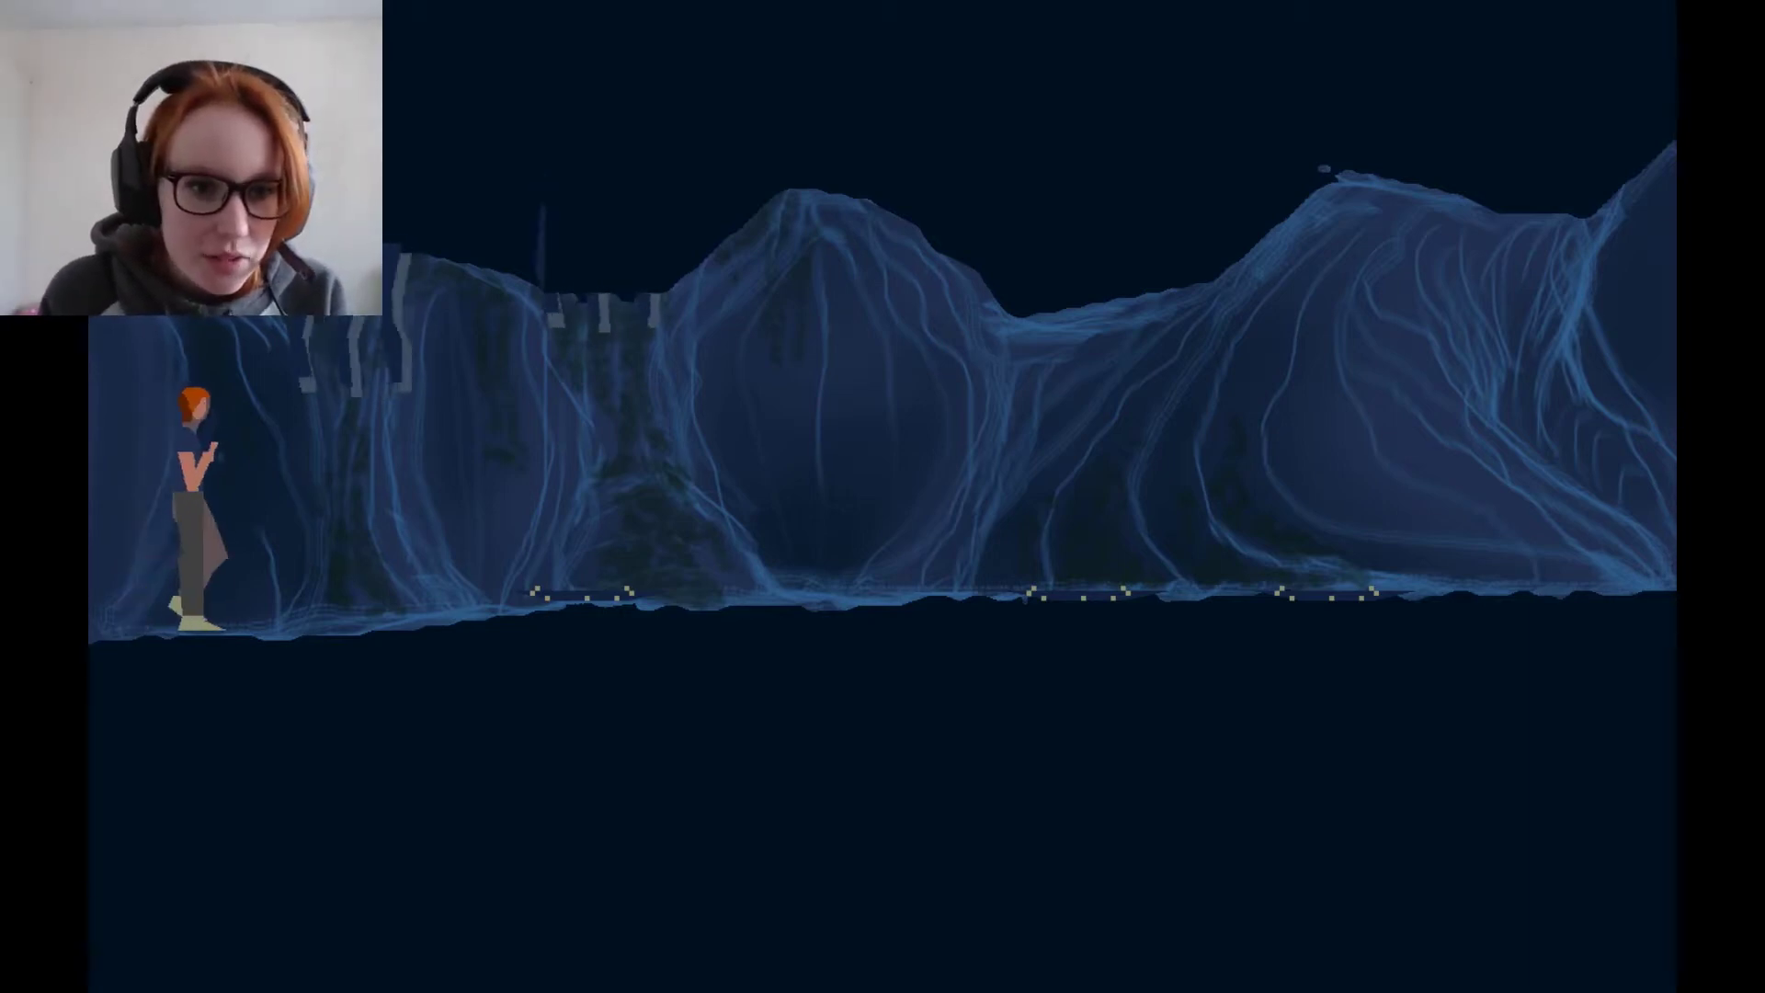
pyautogui.press('space')
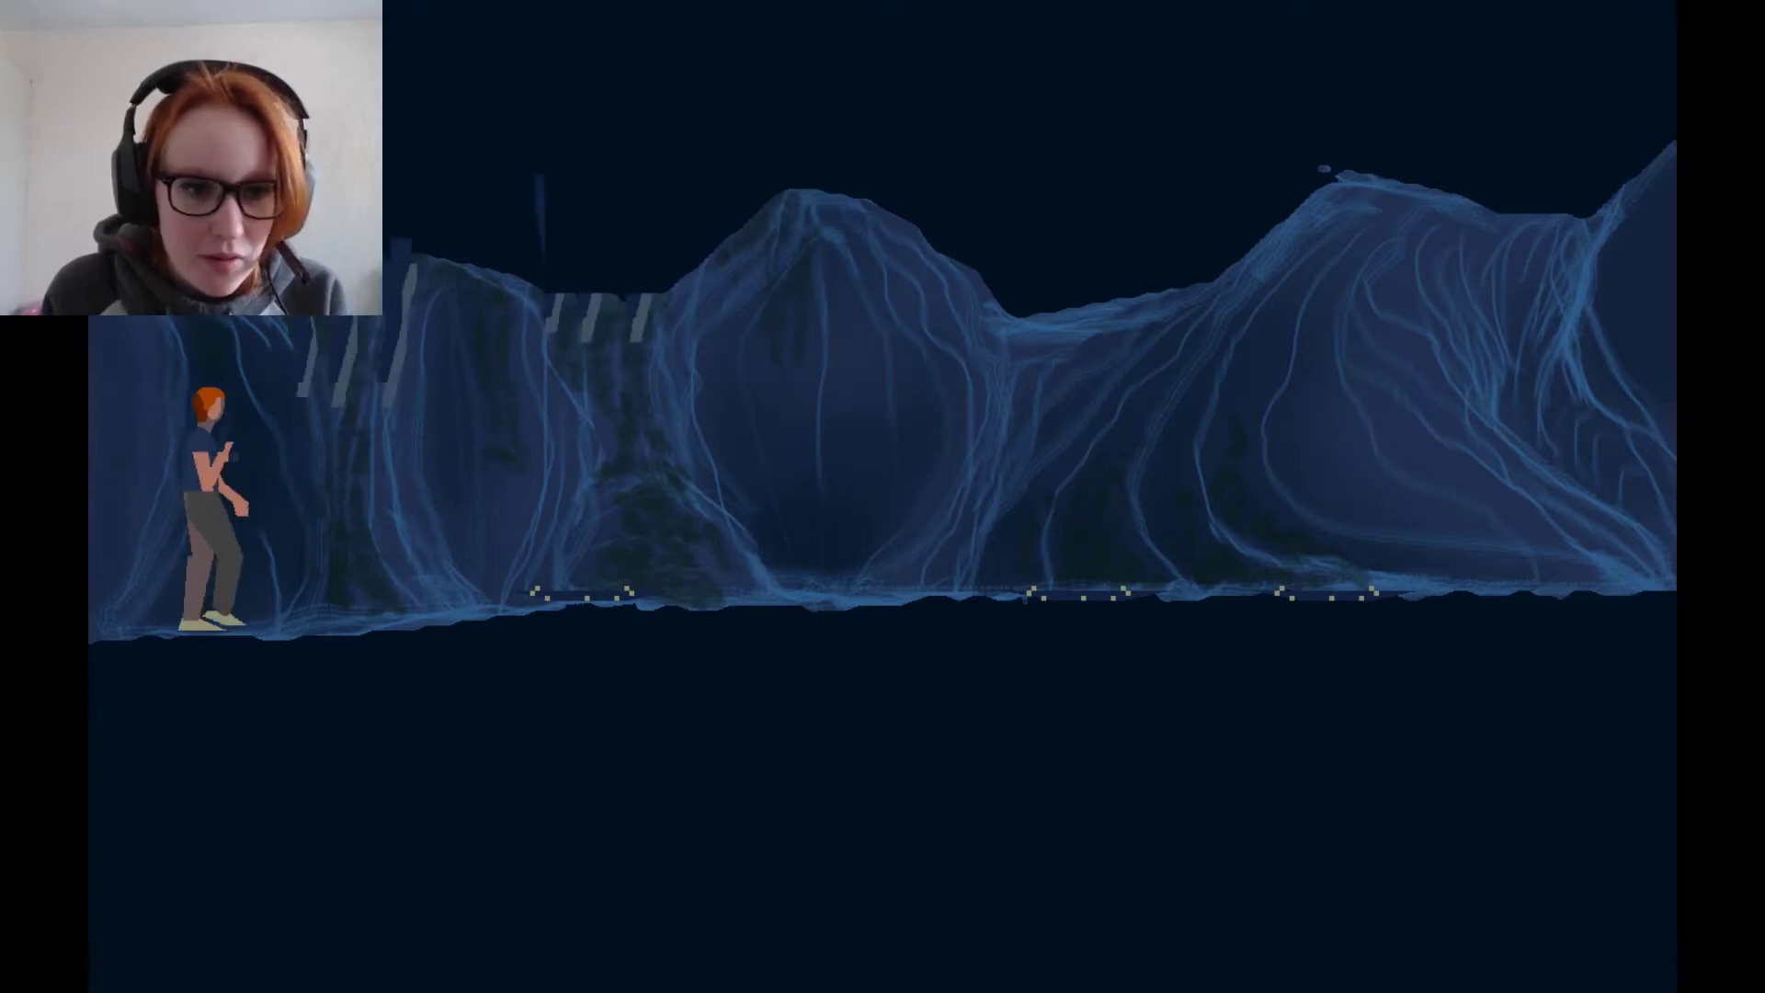
pyautogui.press('Right')
pyautogui.press('Right')
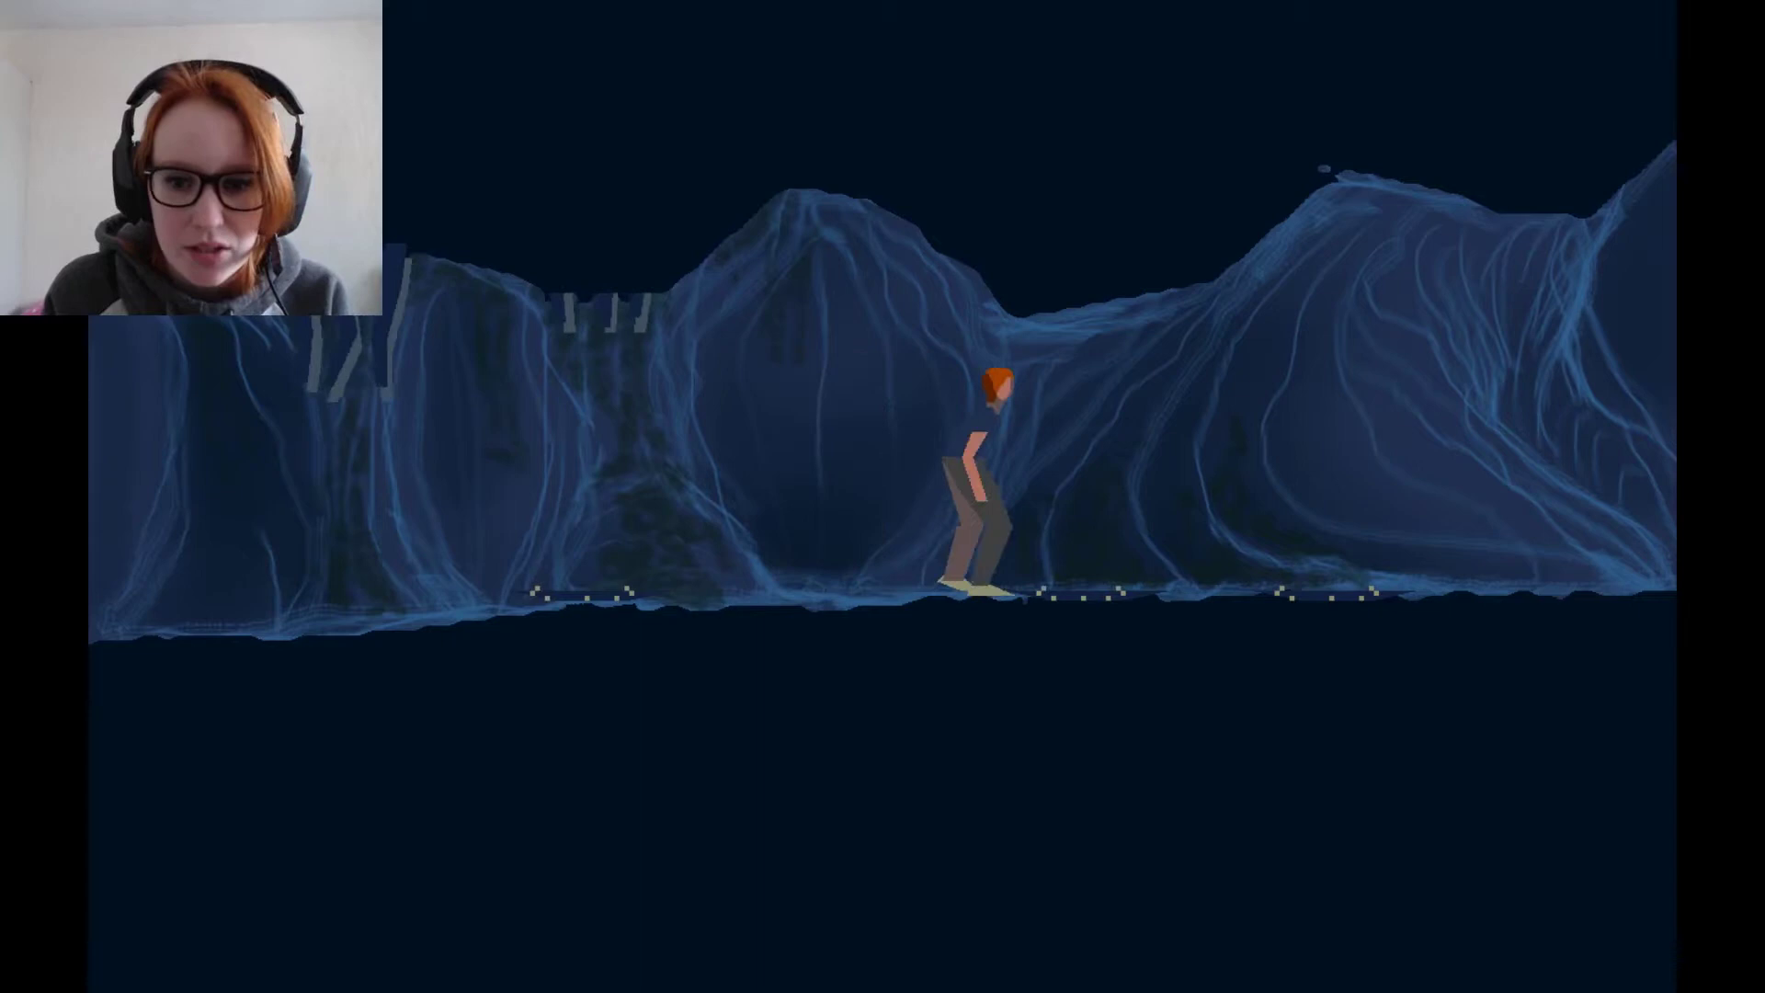
pyautogui.press('Right')
pyautogui.press('Right')
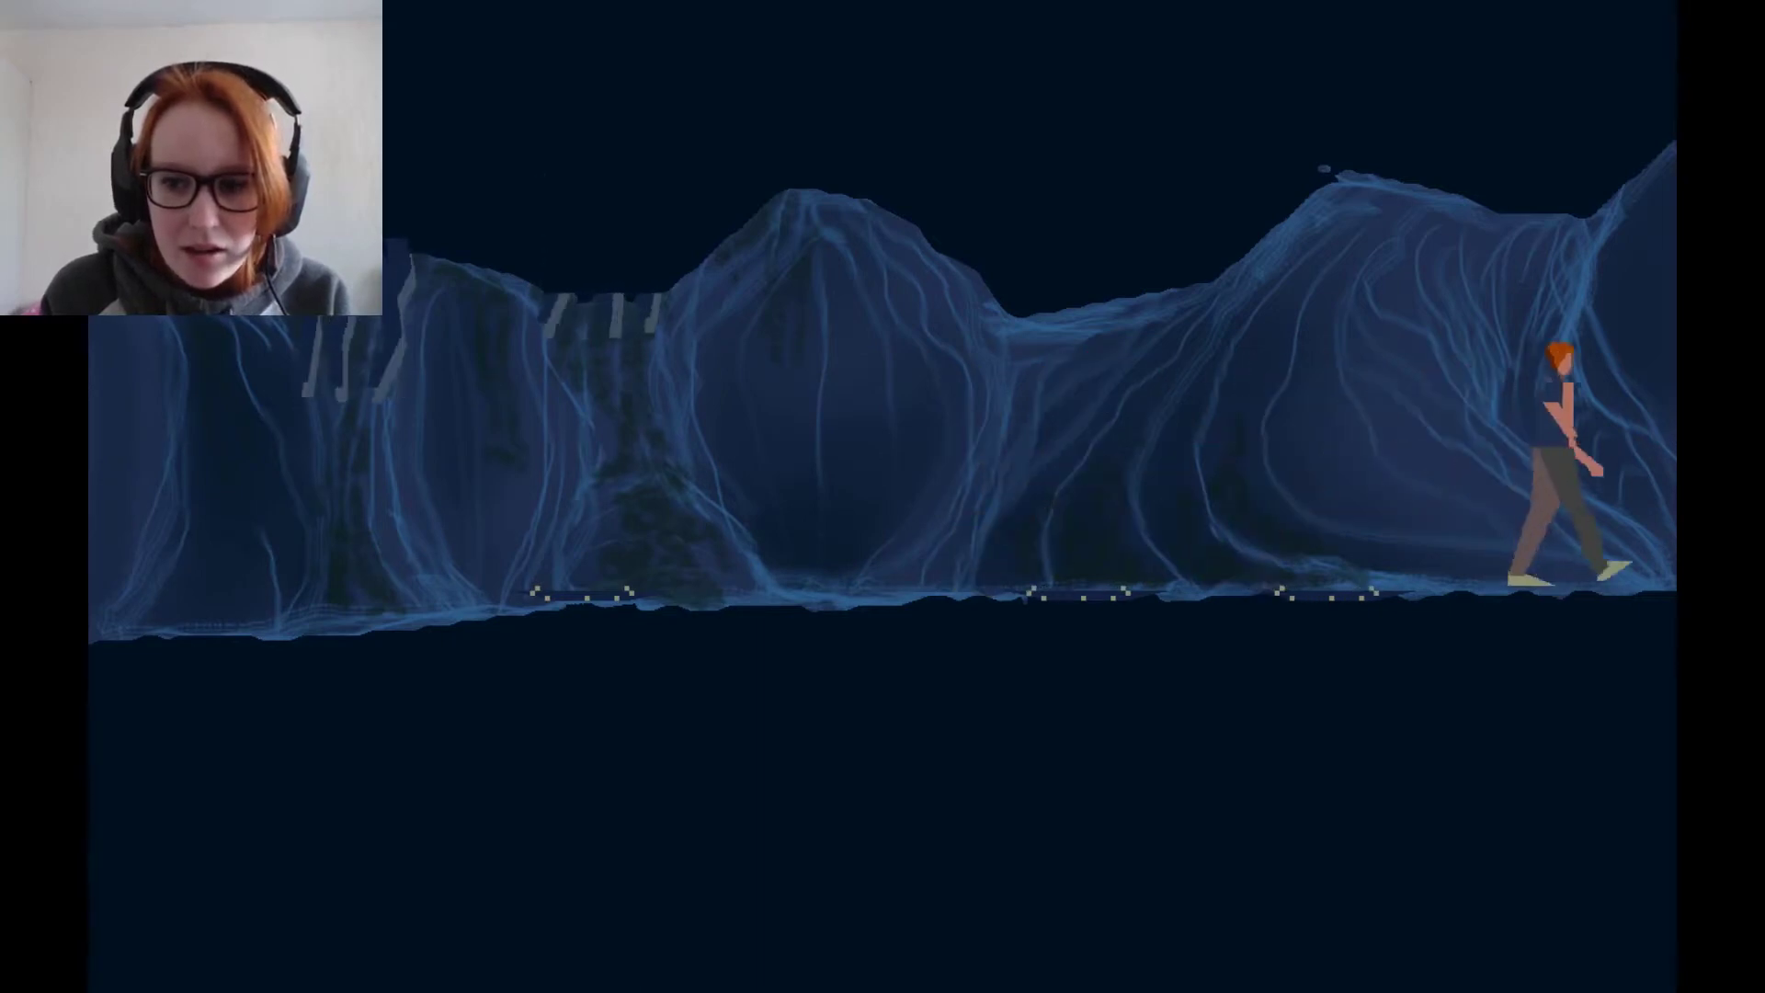
pyautogui.press('Right')
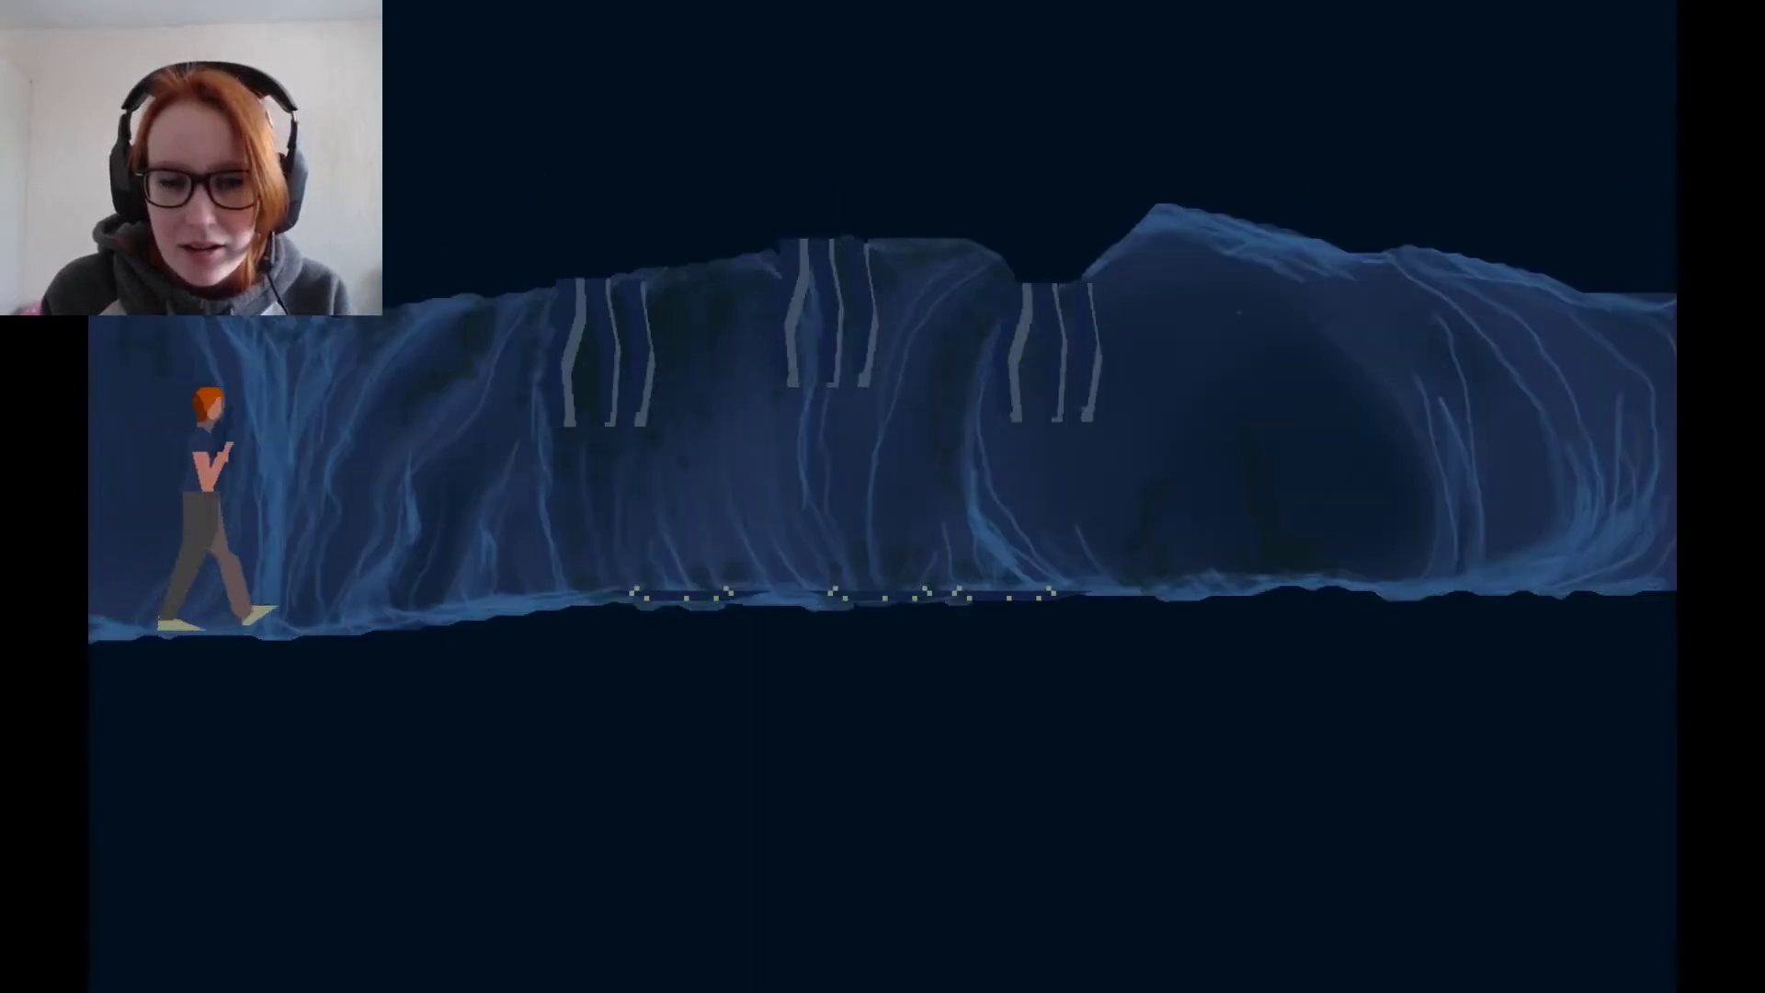
pyautogui.press('Right')
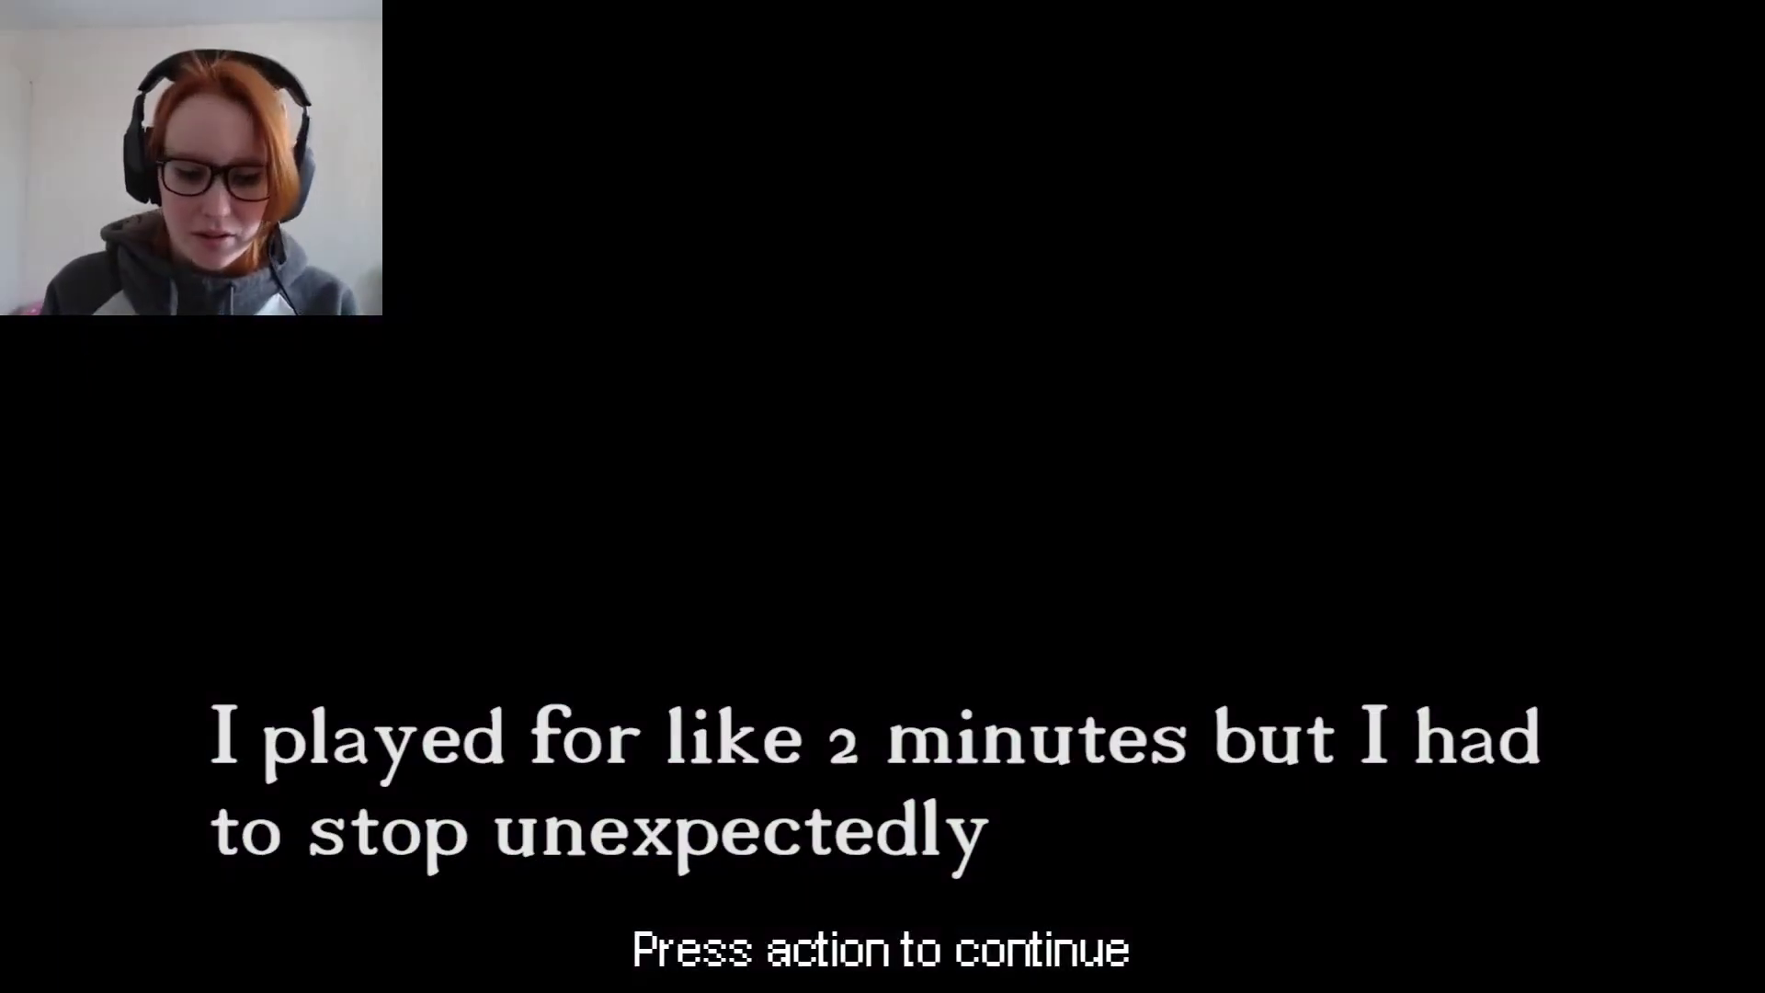
pyautogui.press('space')
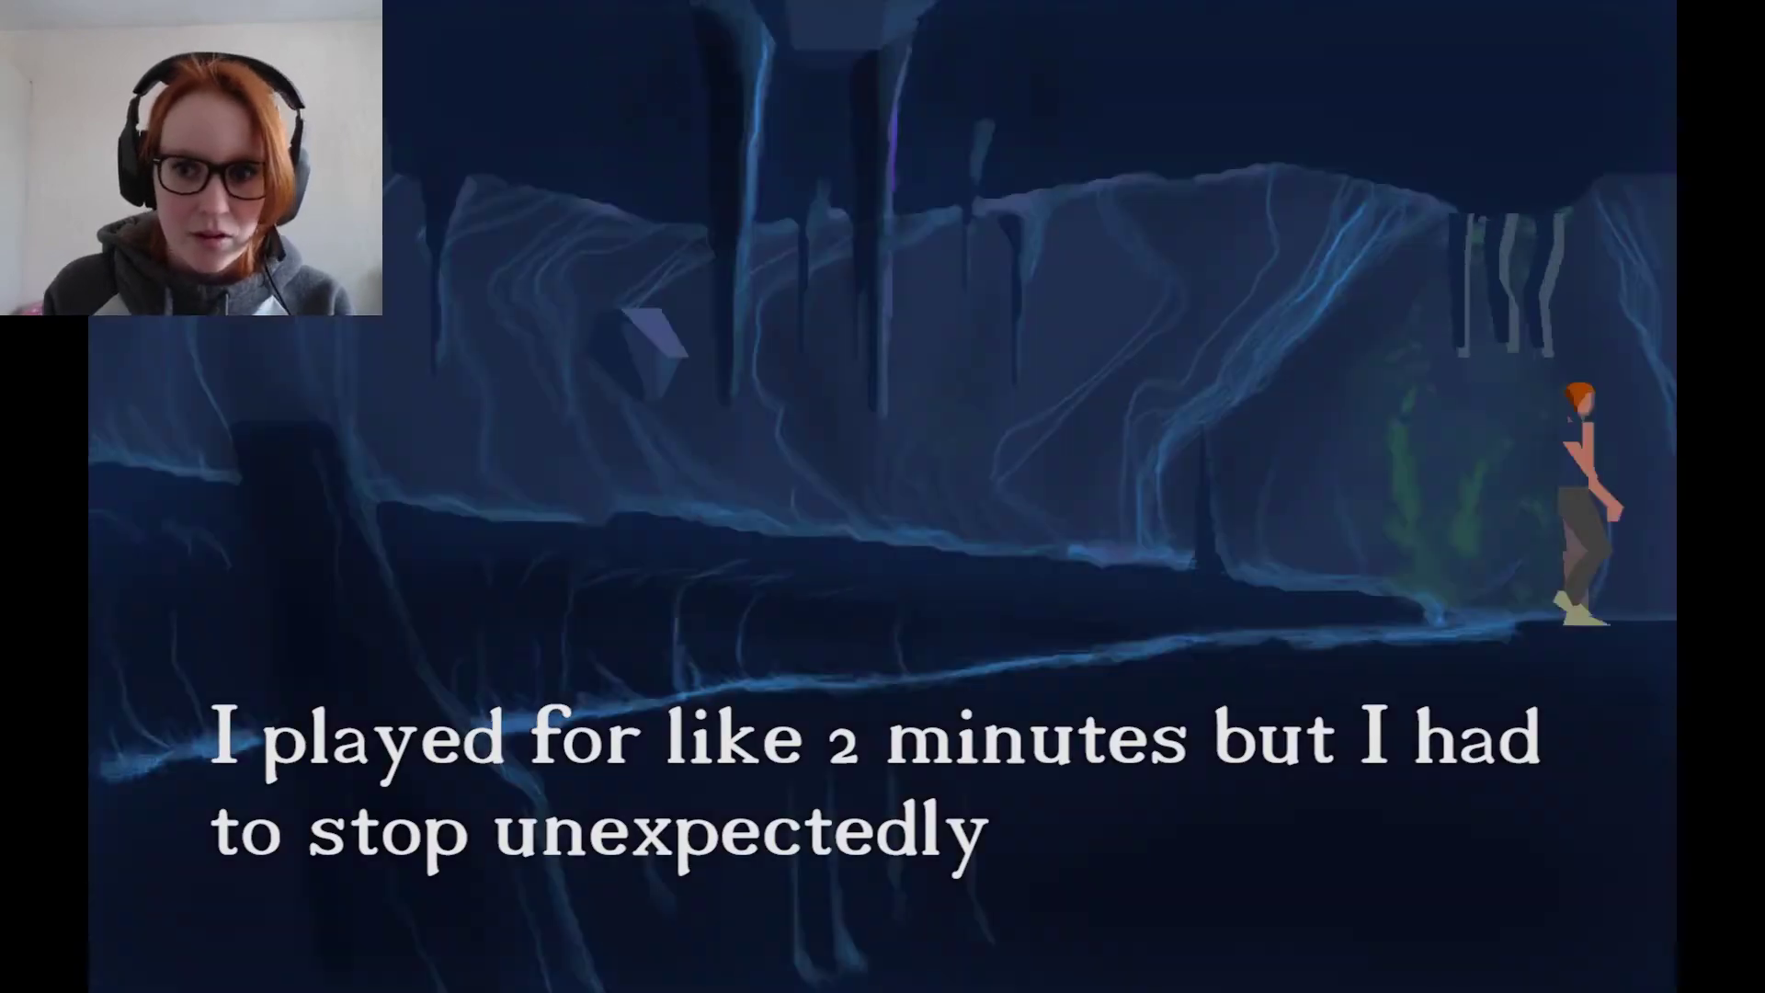
pyautogui.press('Right')
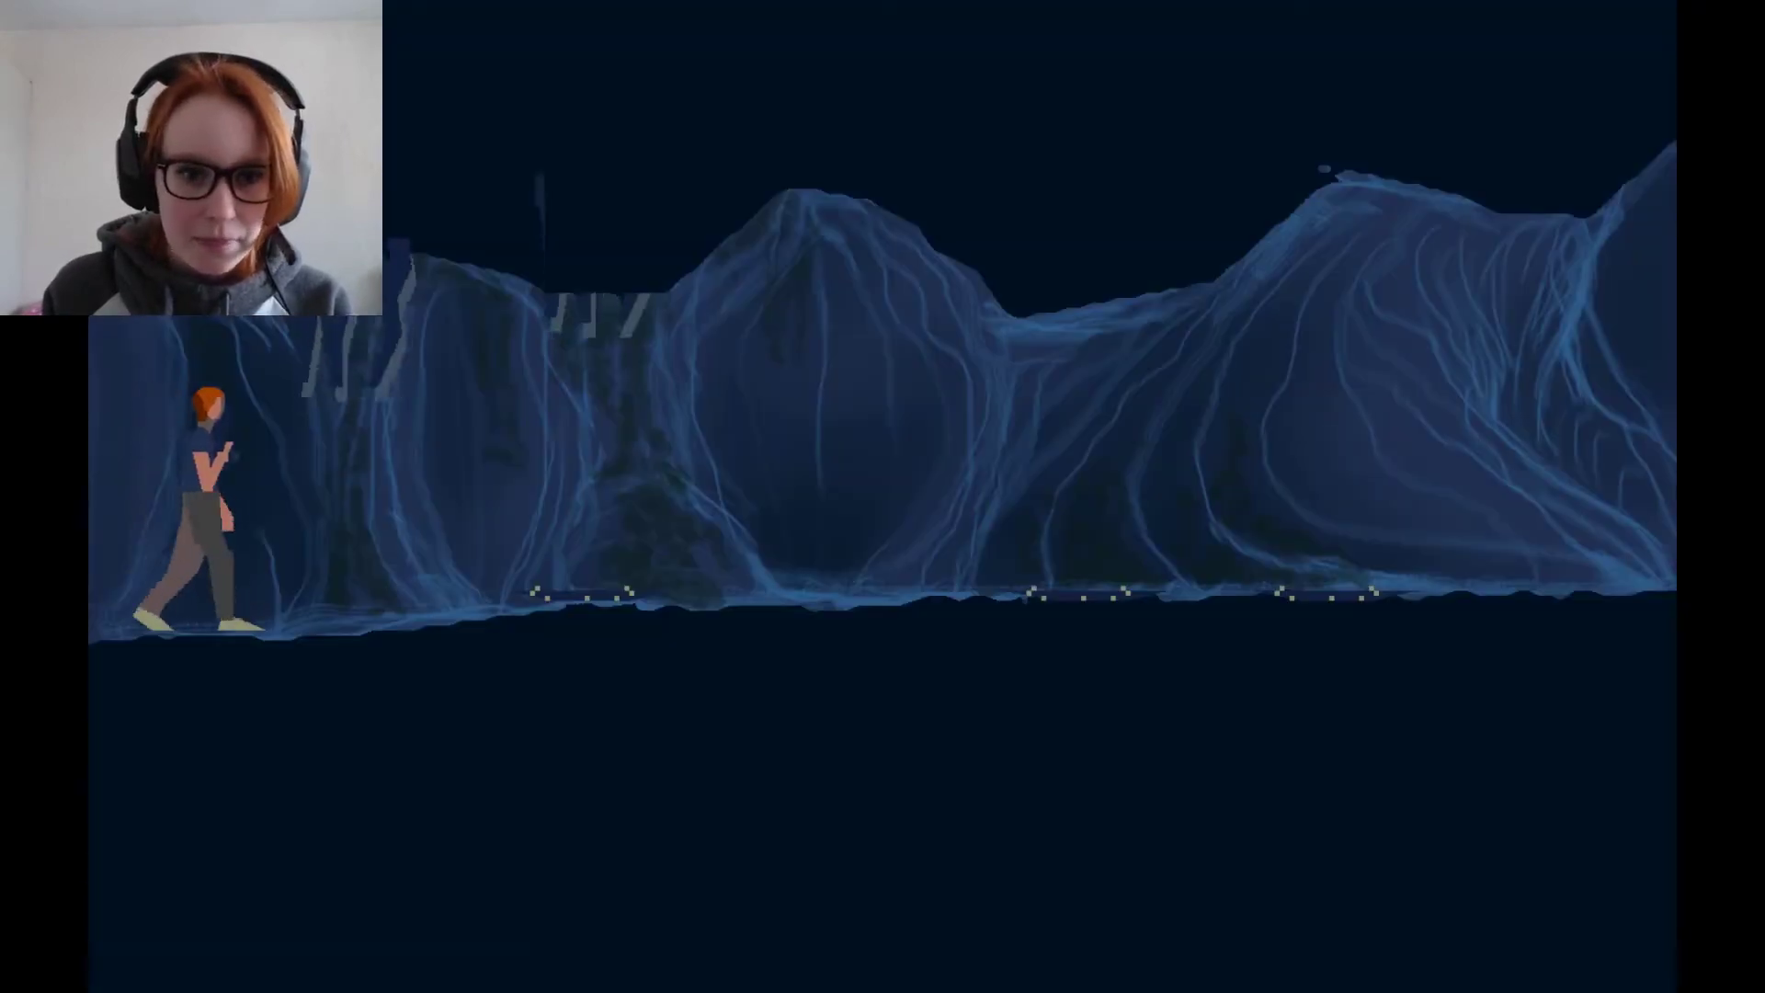
pyautogui.press('Right')
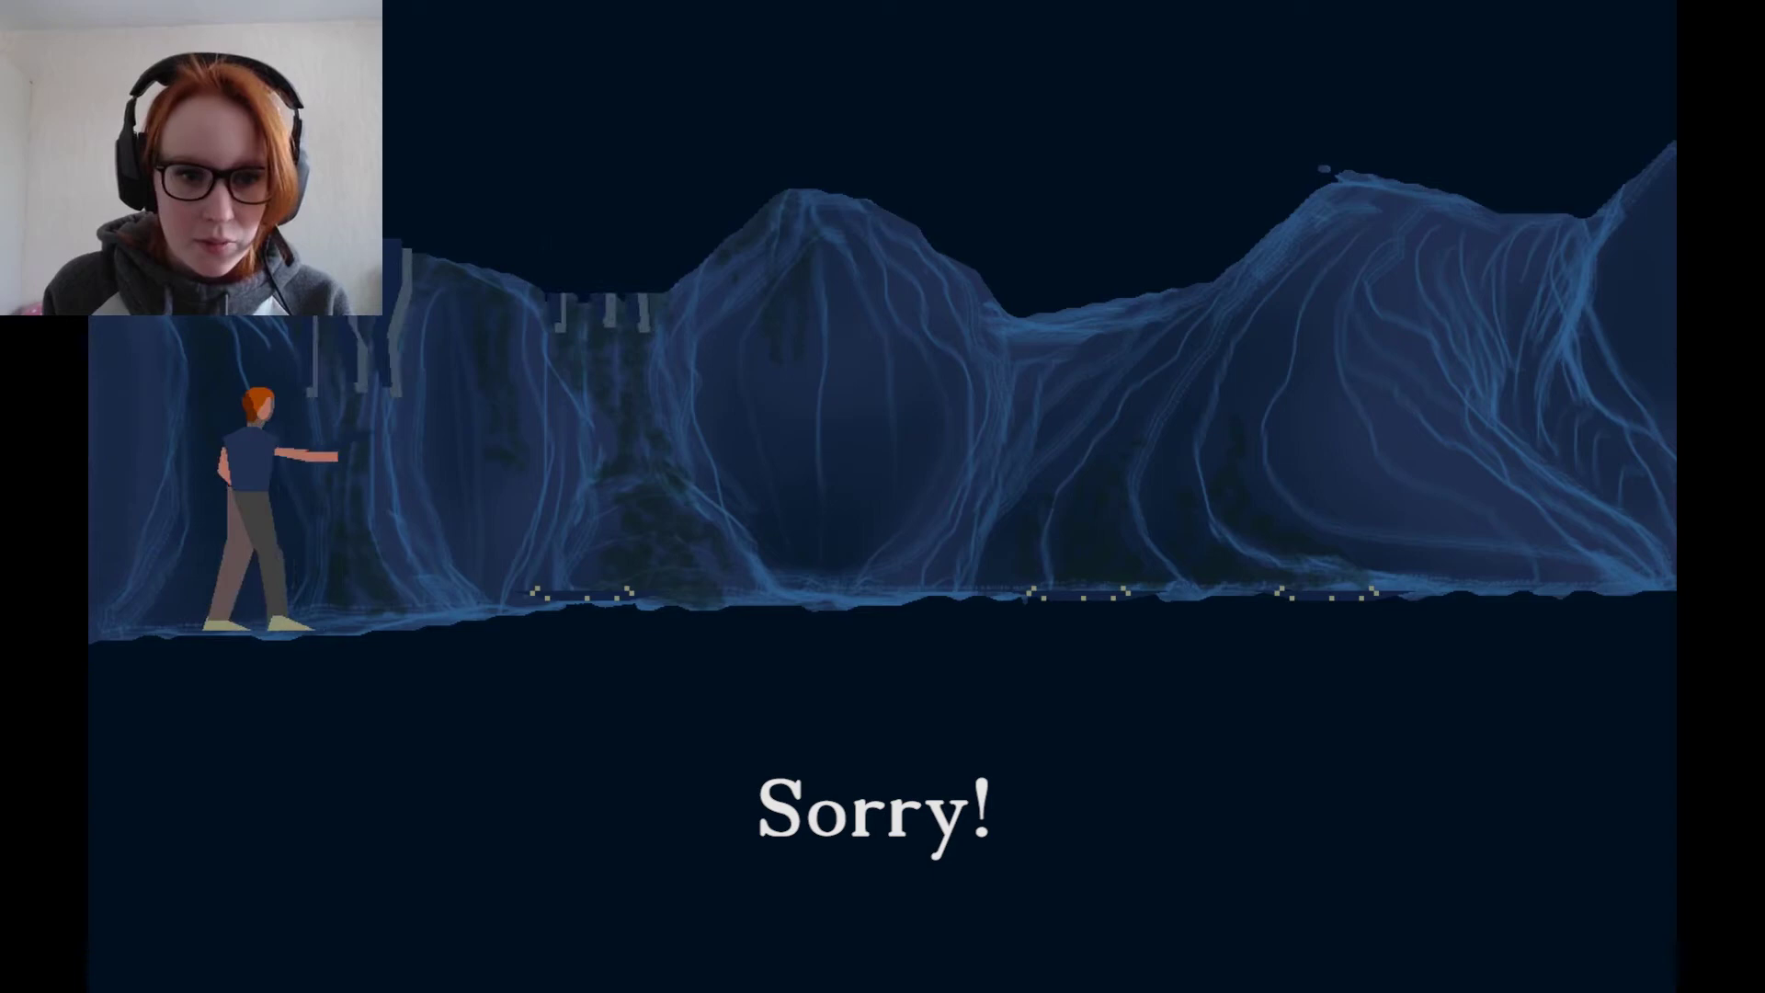
pyautogui.press('Right')
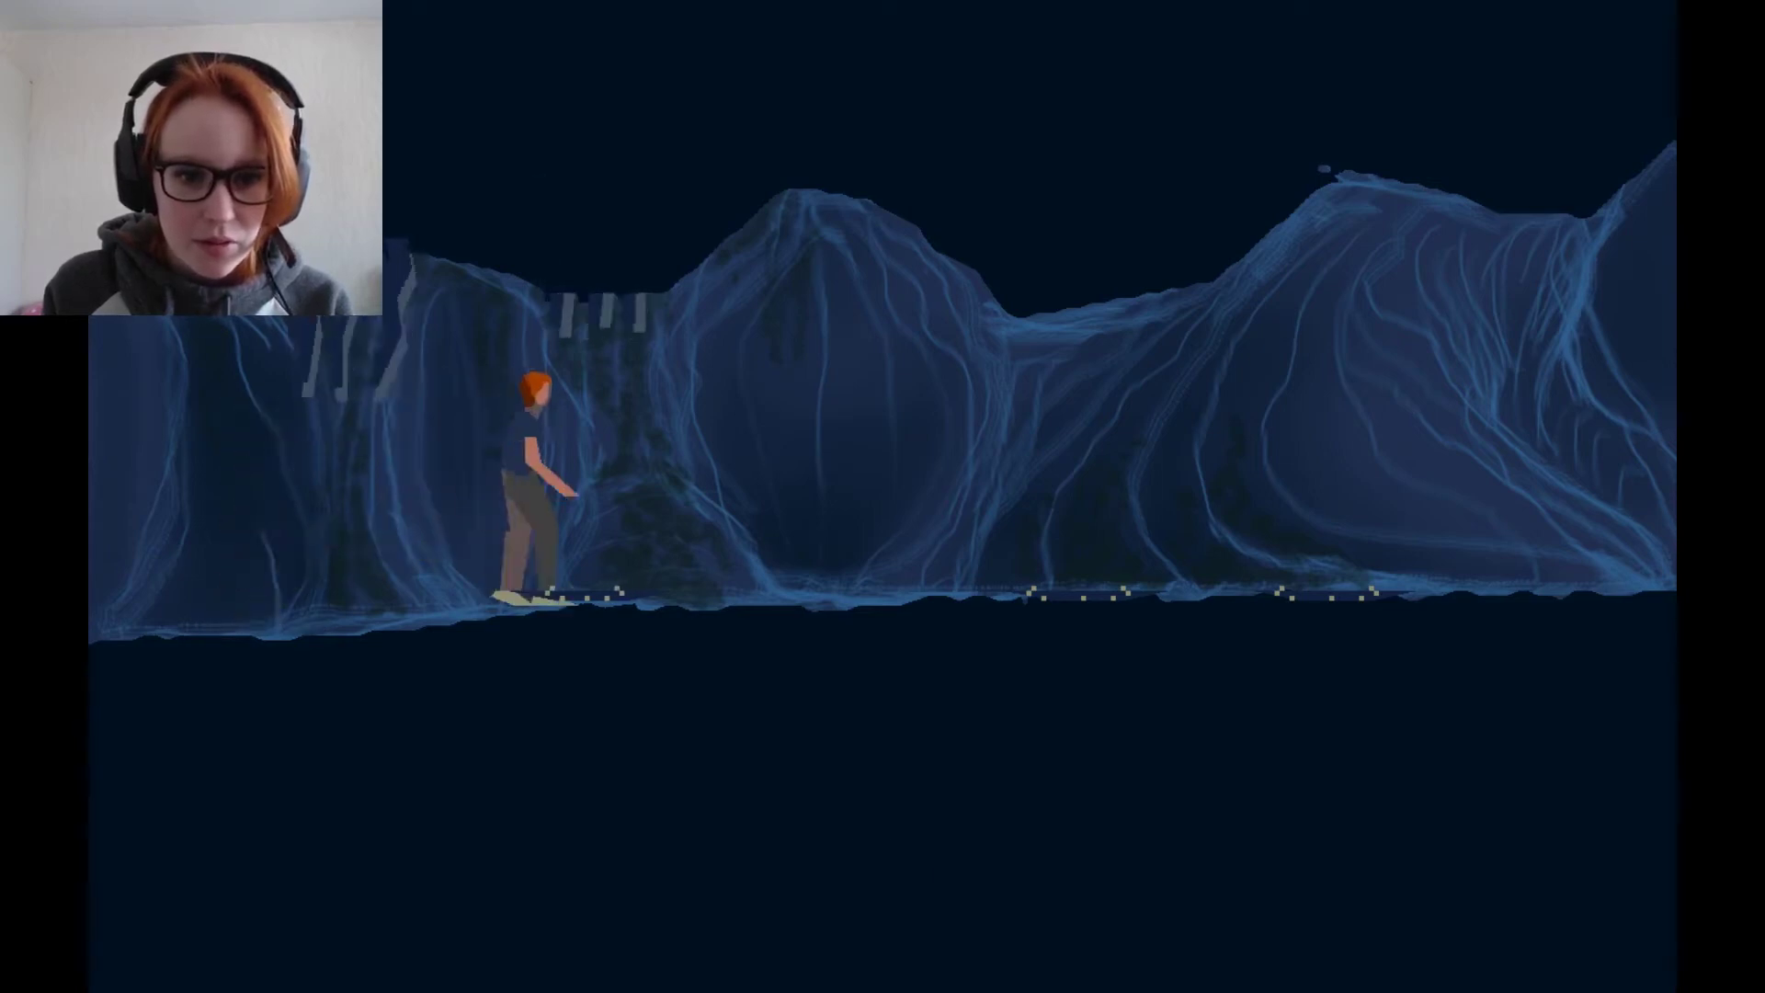
pyautogui.press('Right')
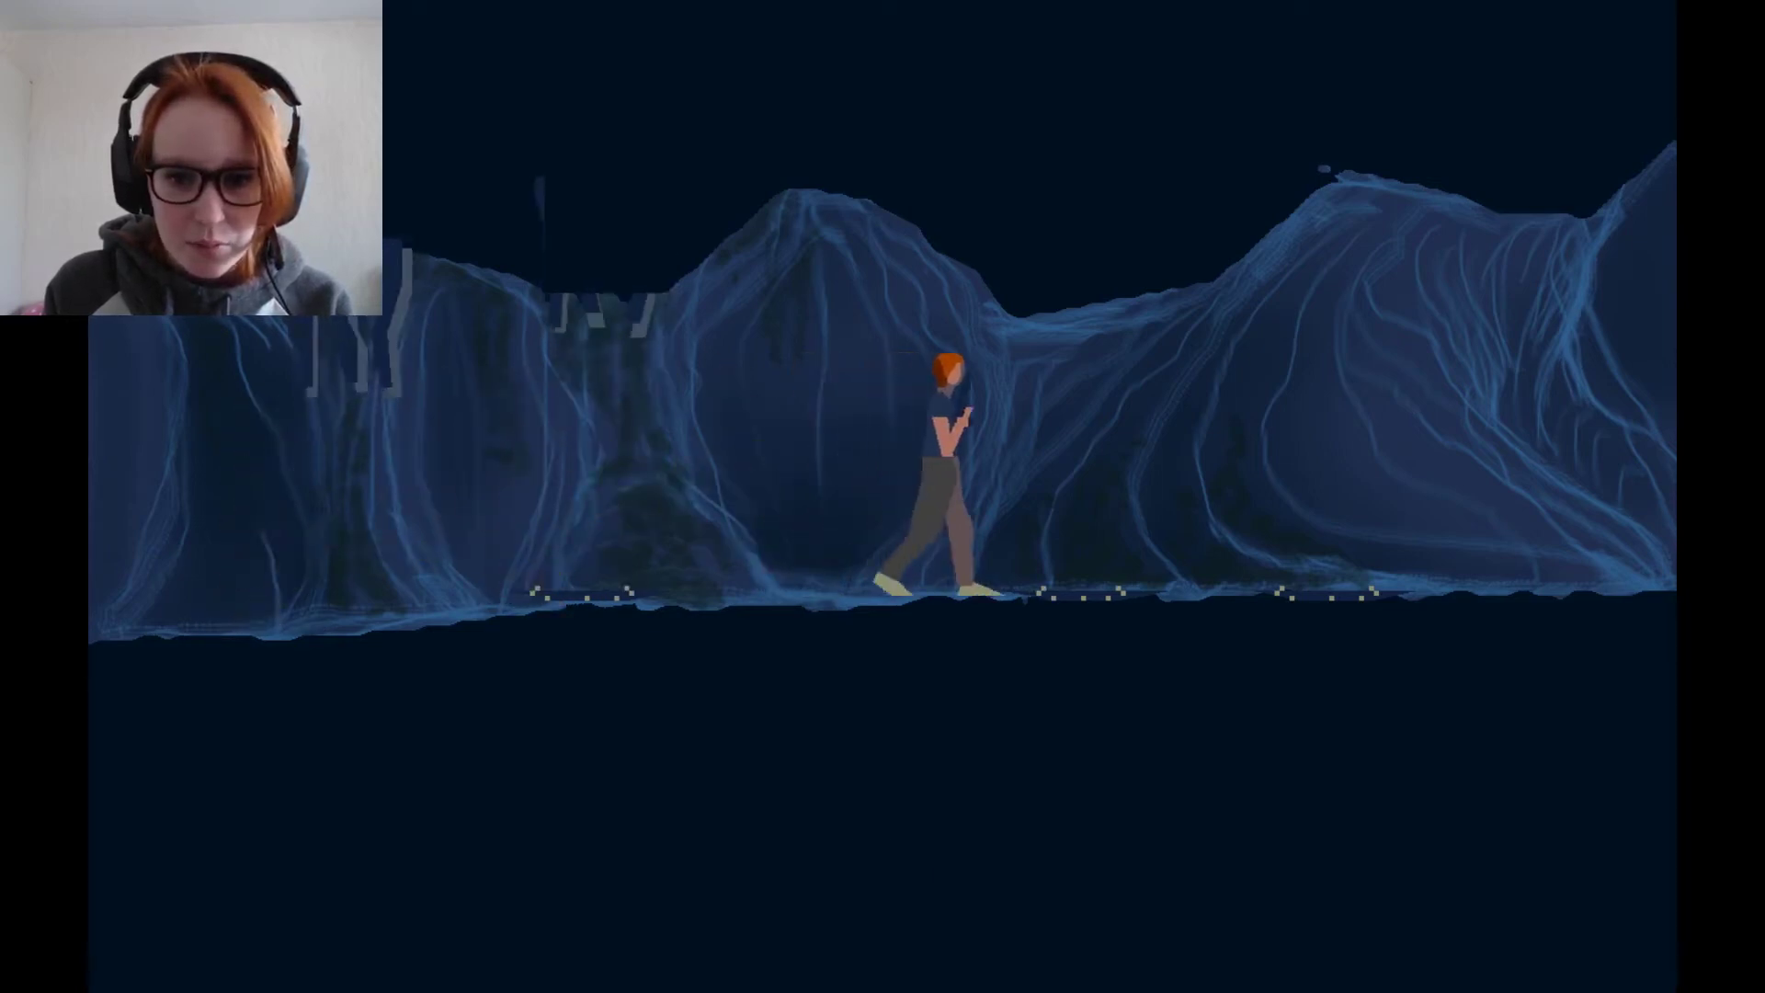
pyautogui.press('Right')
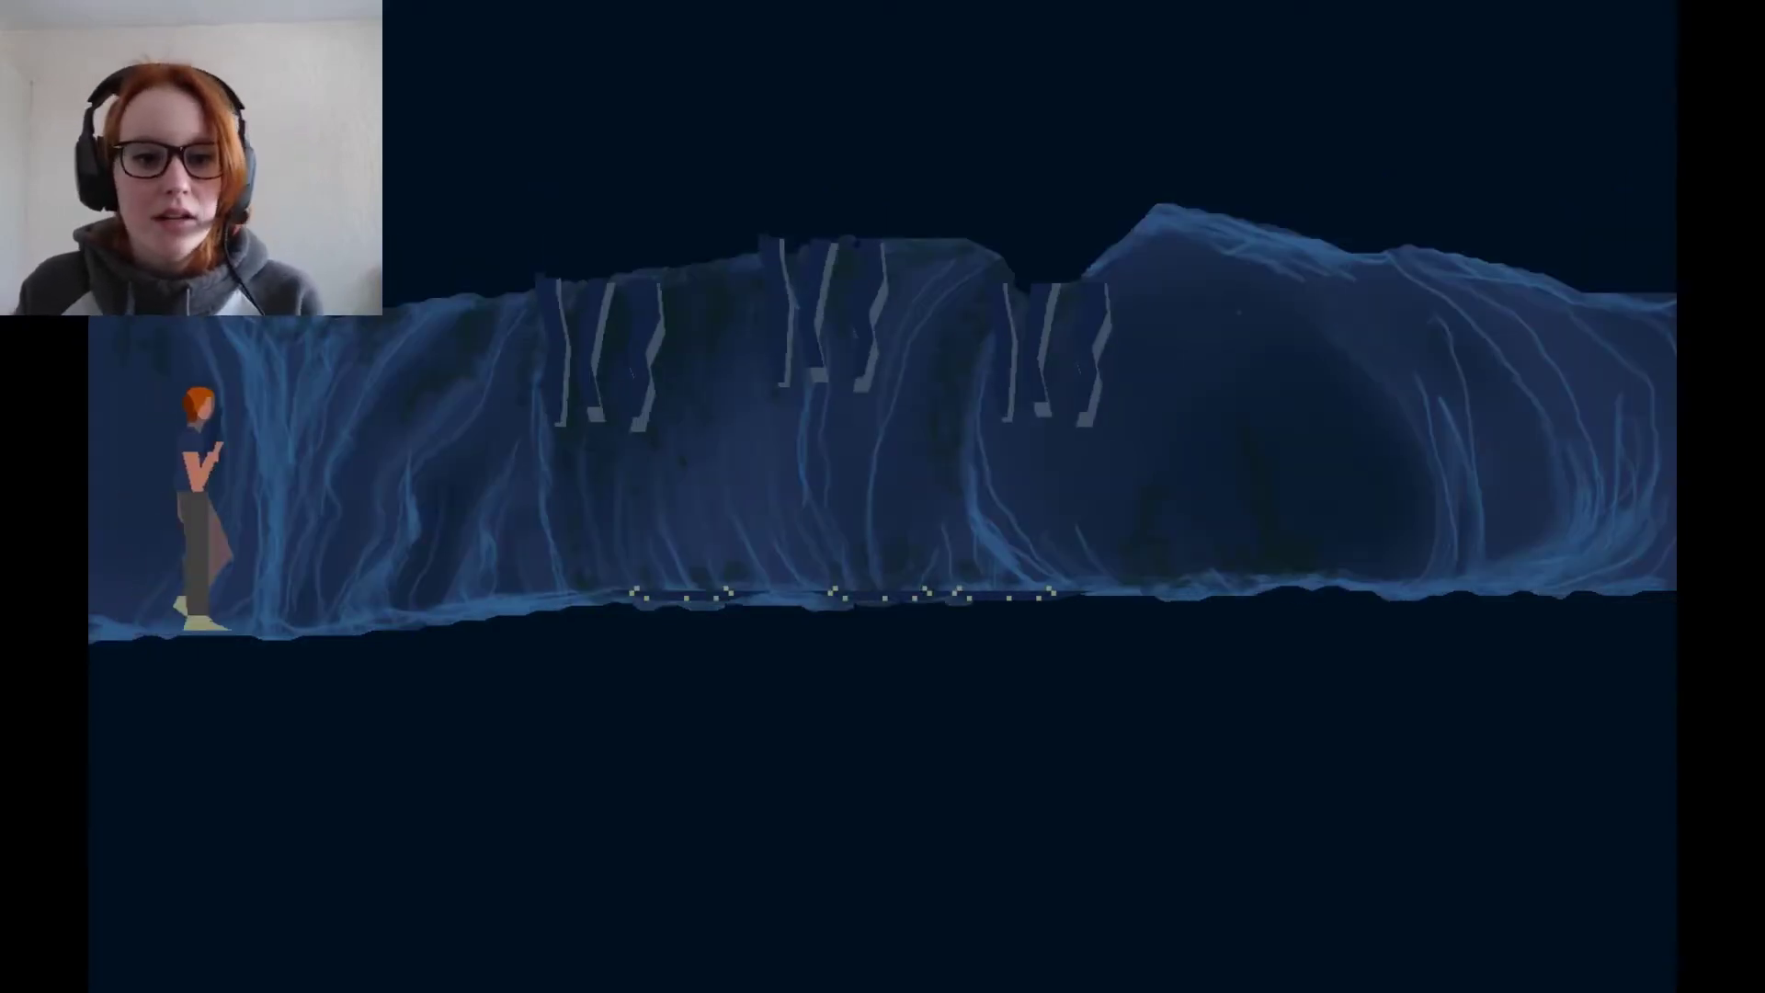
pyautogui.press('Right')
pyautogui.press('space')
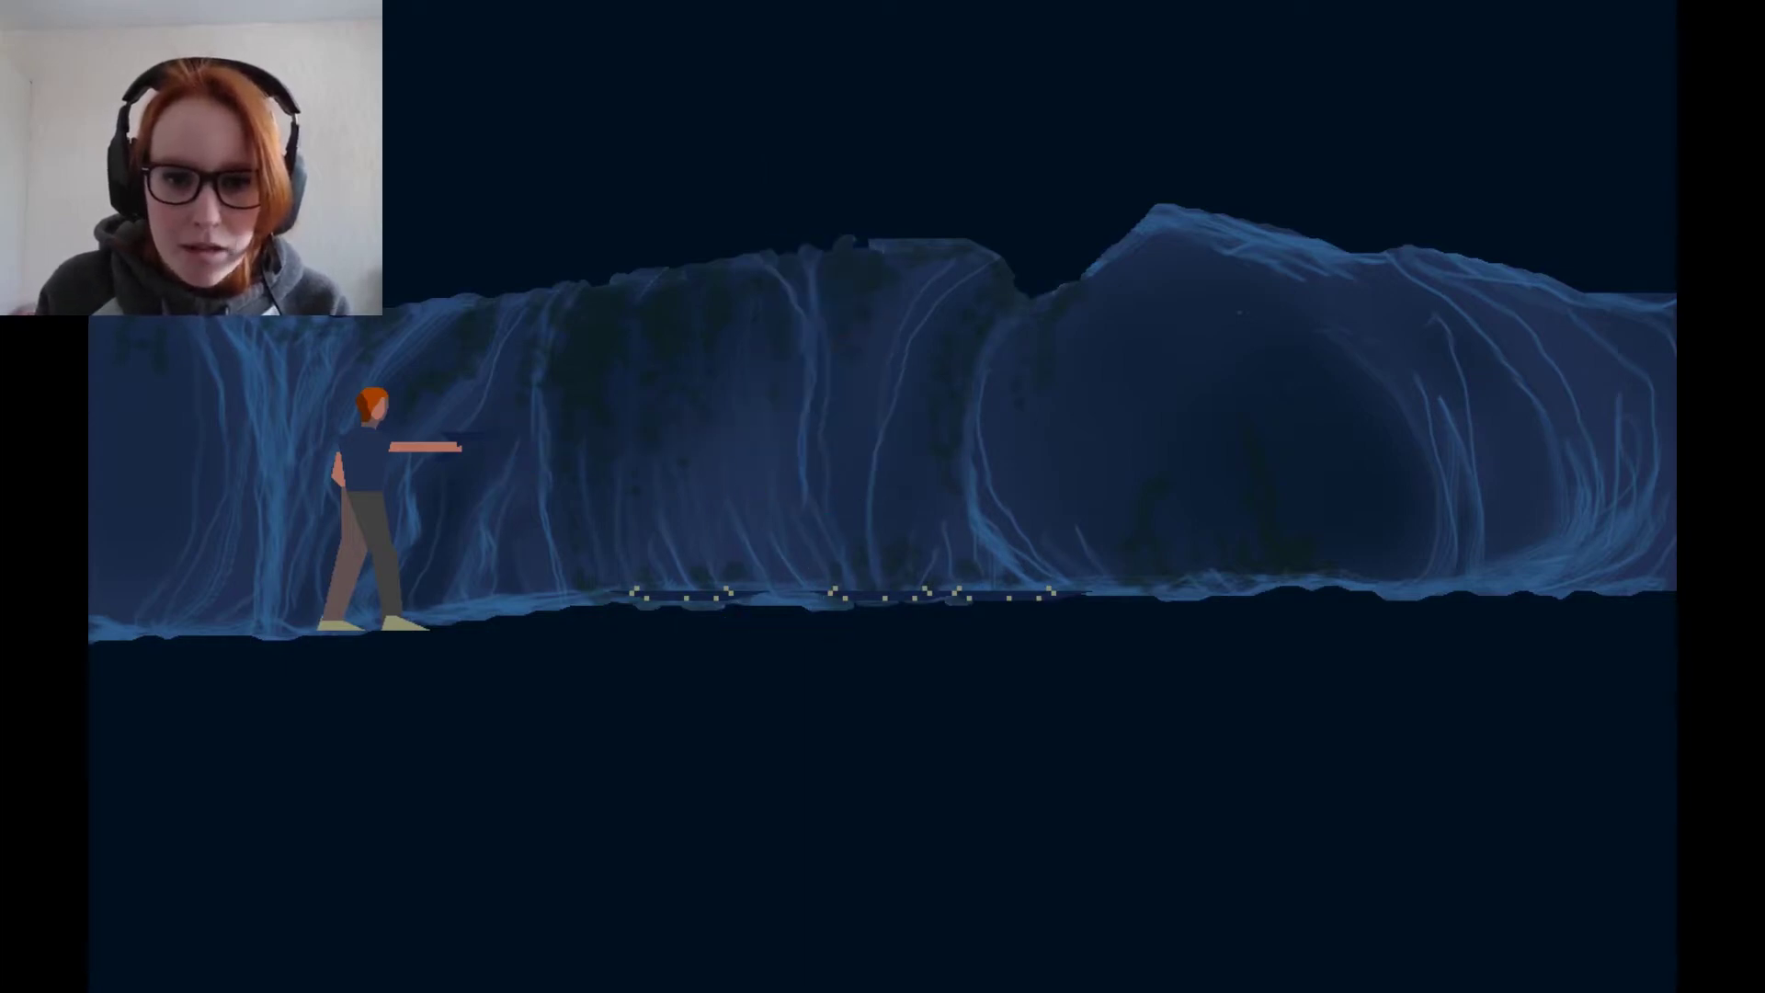
pyautogui.press('Right')
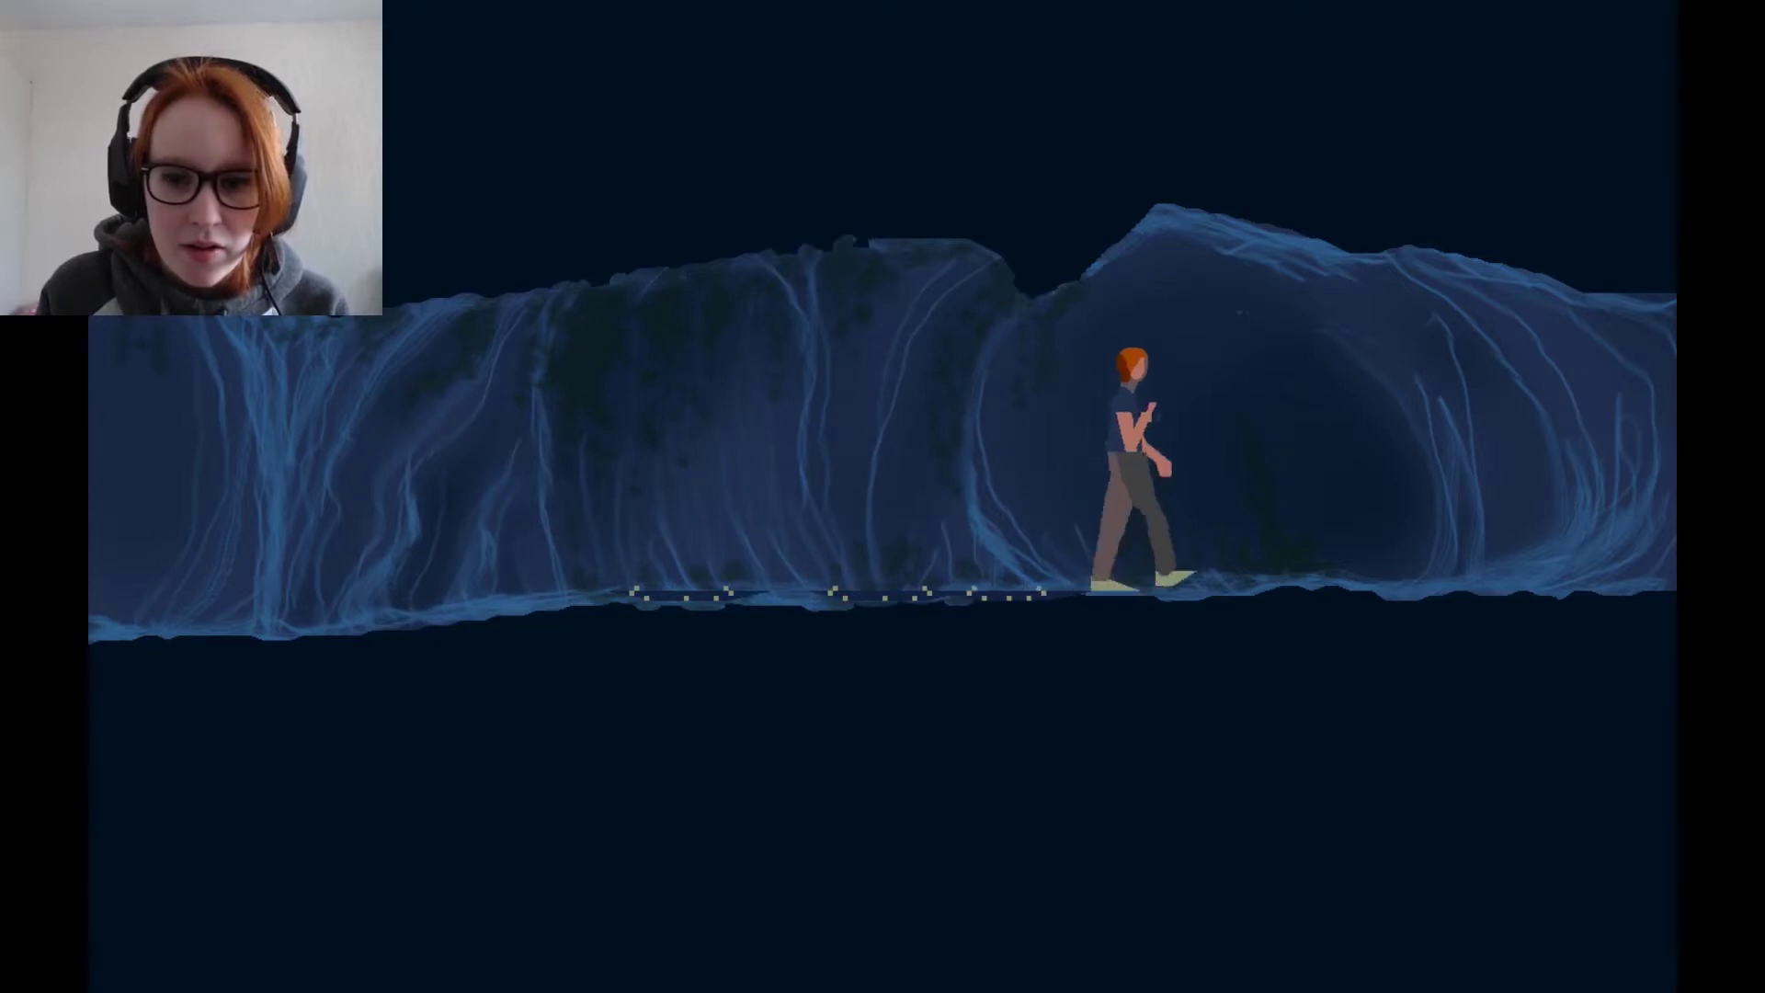
pyautogui.press('Right')
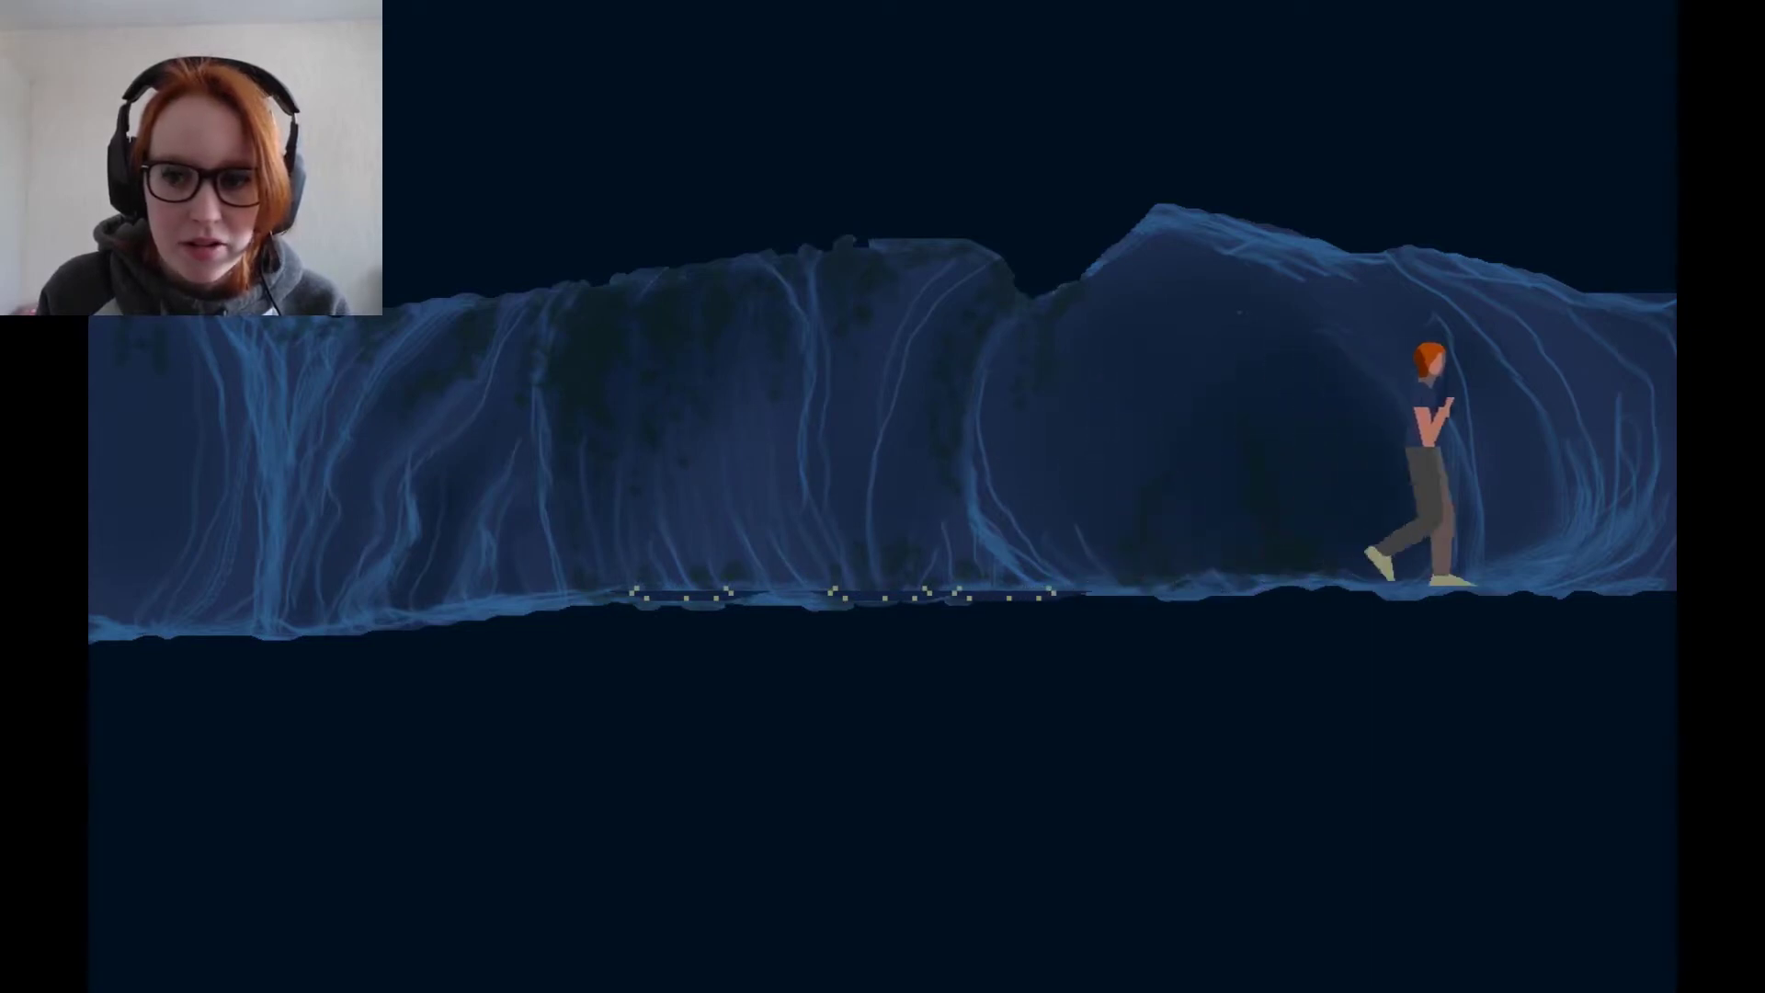
pyautogui.press('Right')
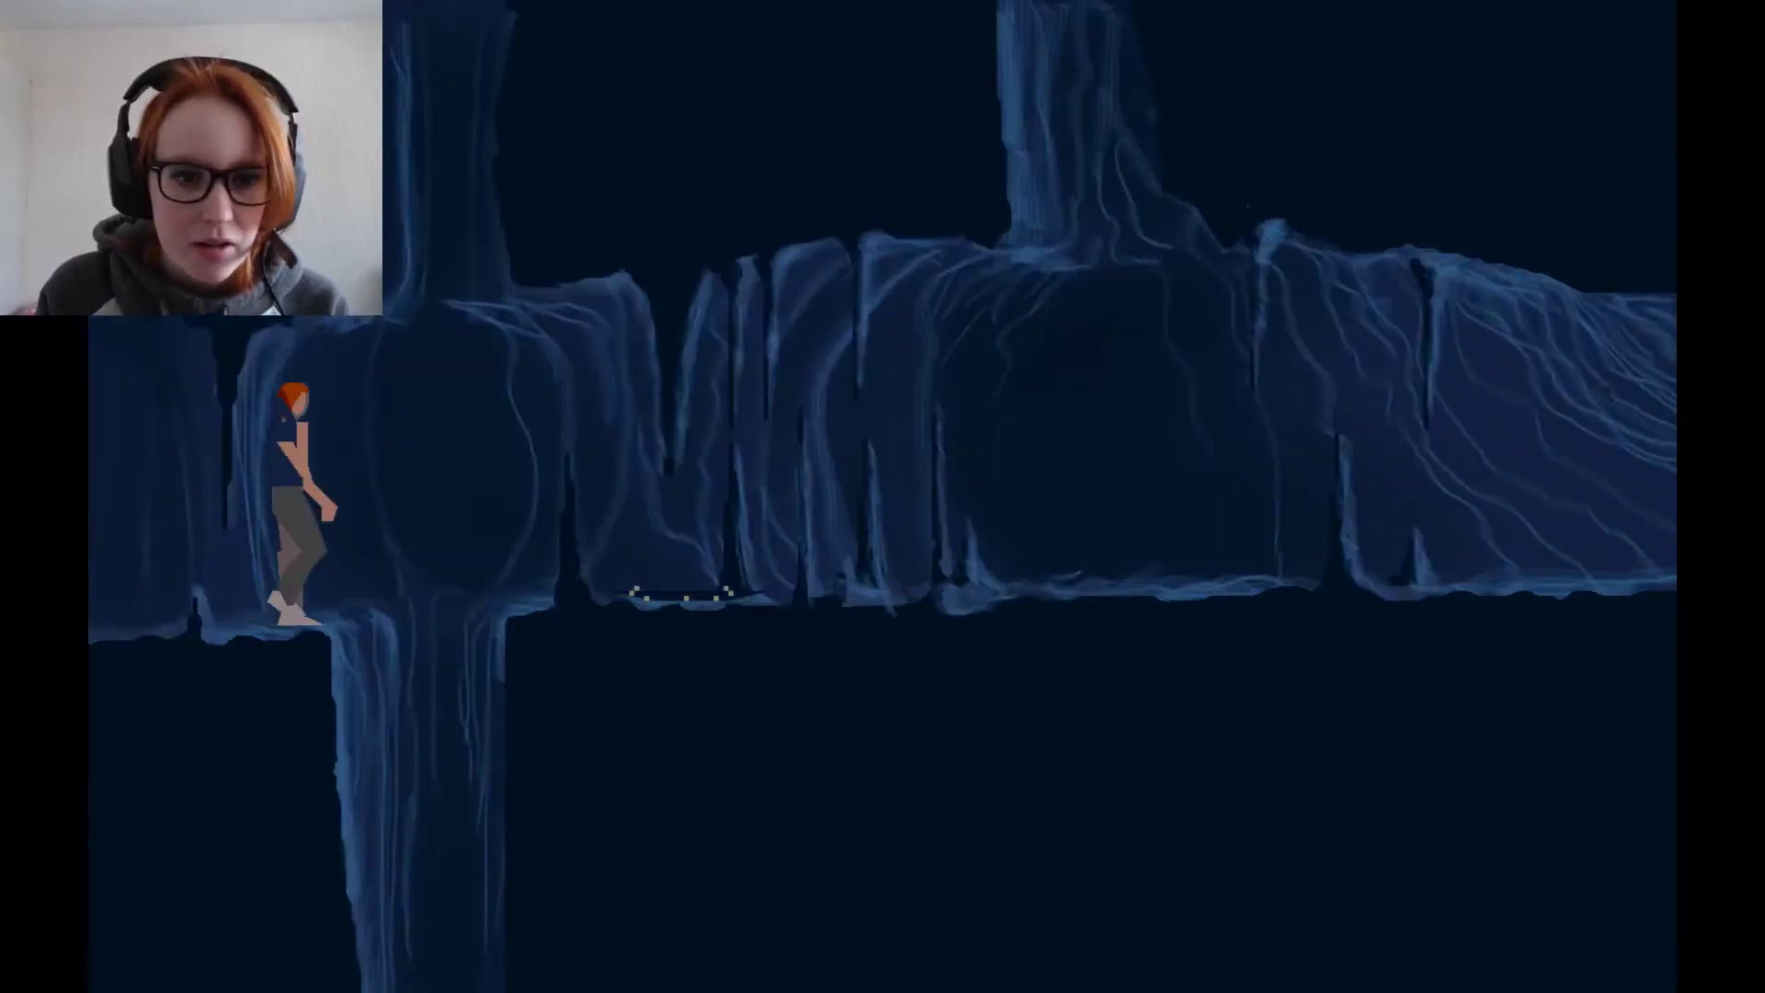
pyautogui.press('Right')
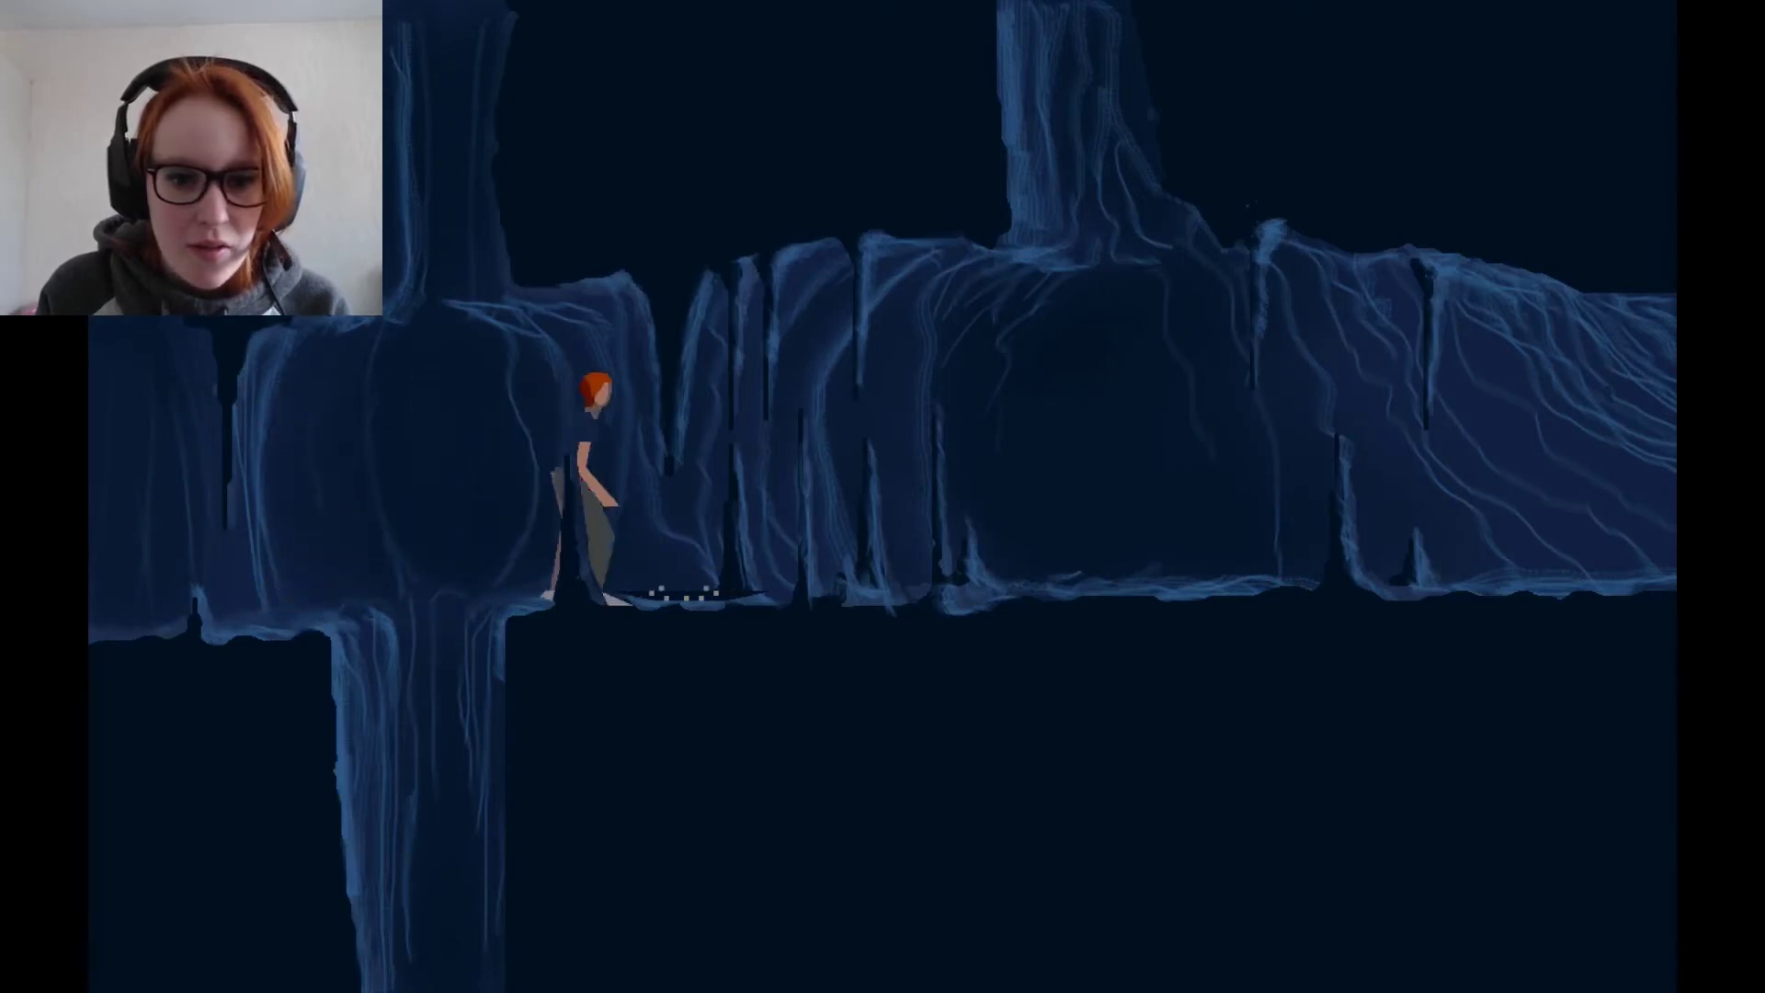
pyautogui.press('Right')
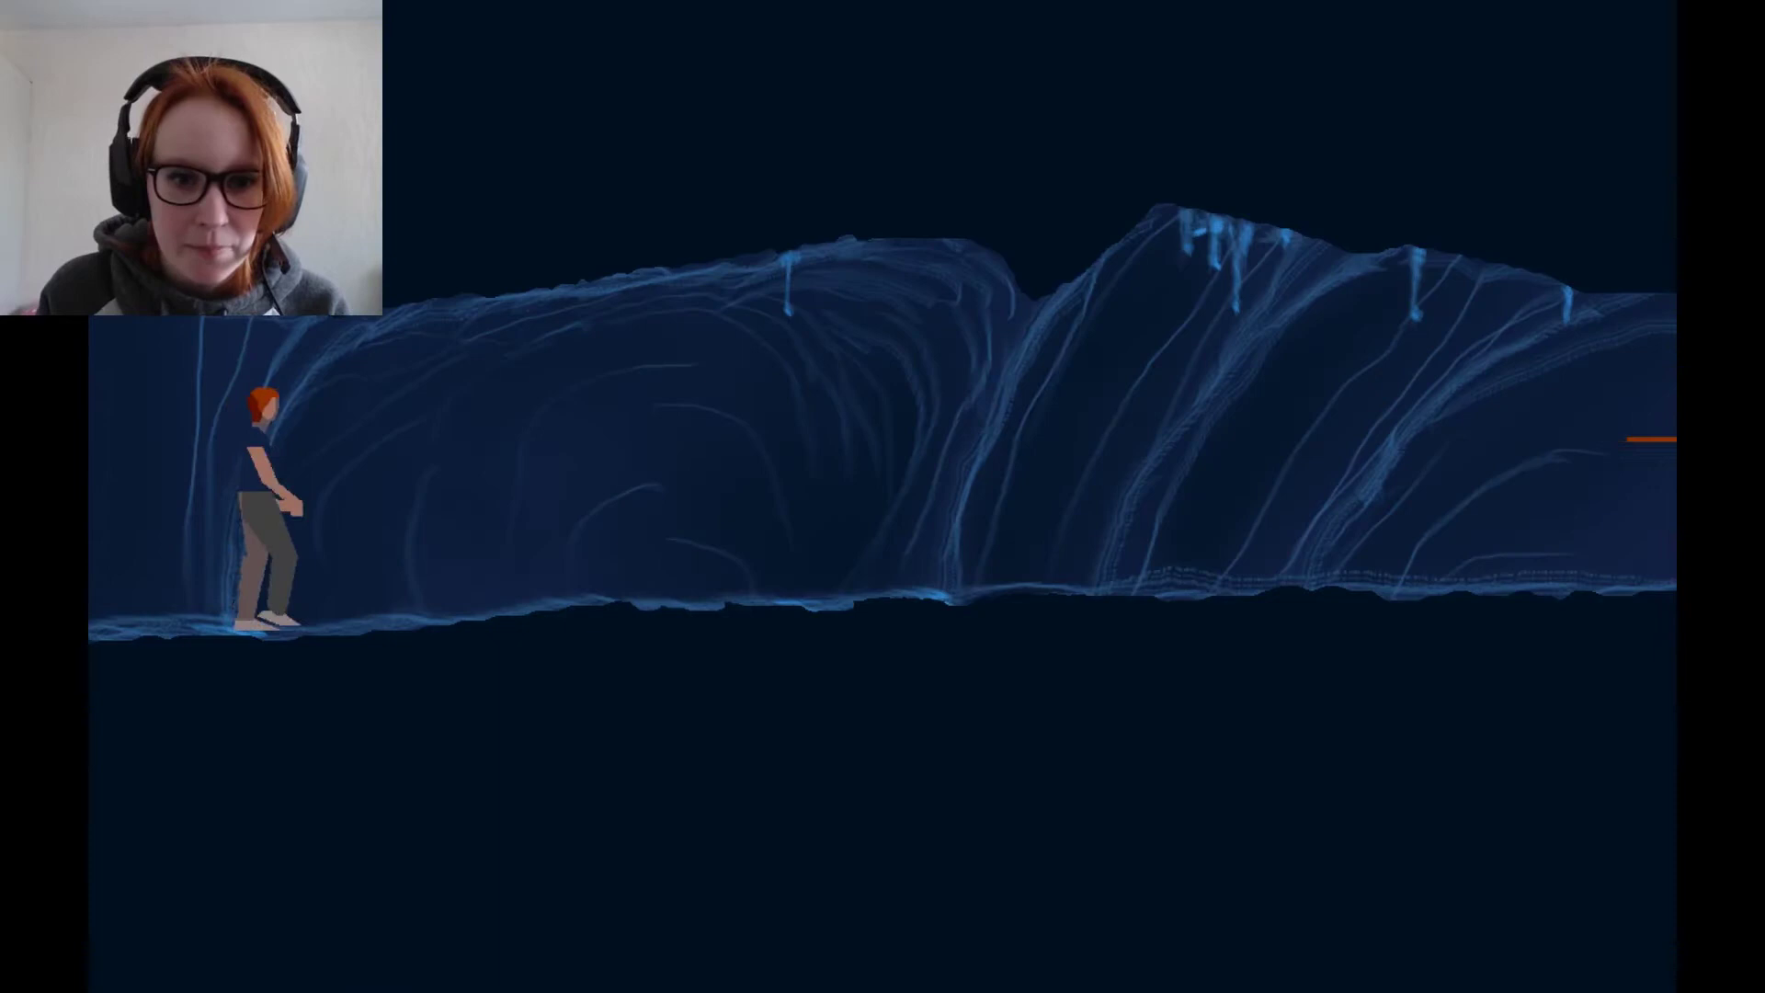
pyautogui.press('Right')
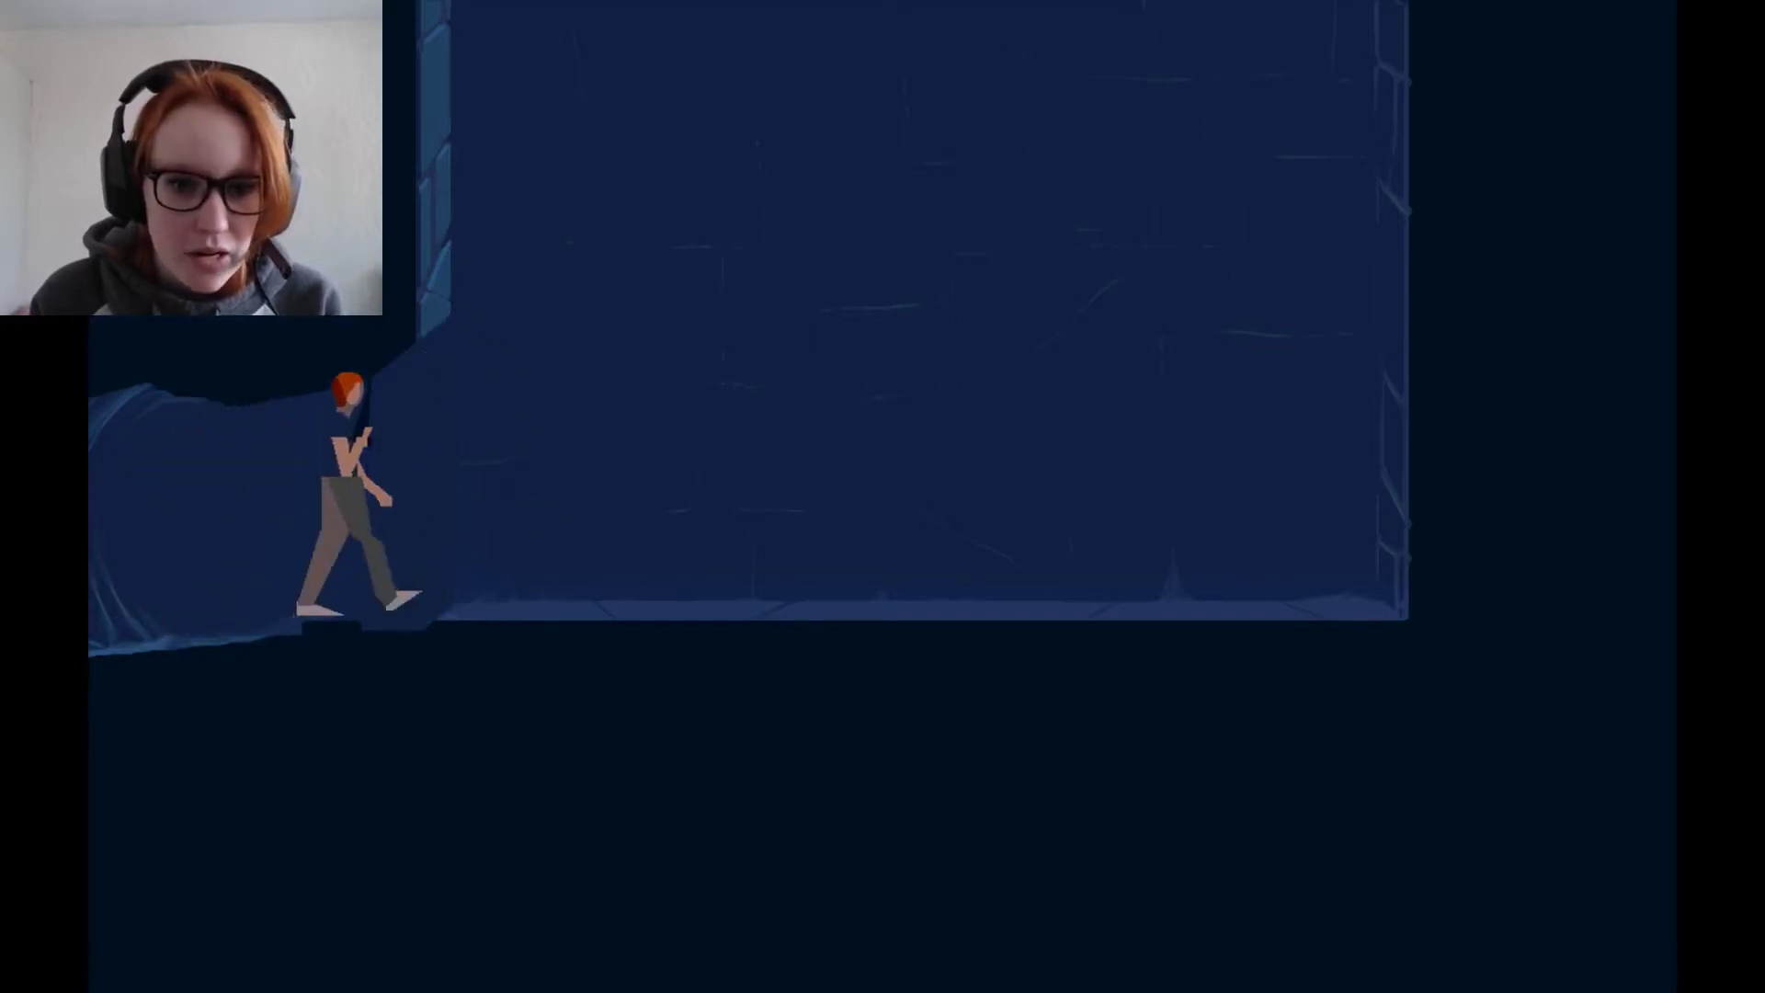
pyautogui.press('Right')
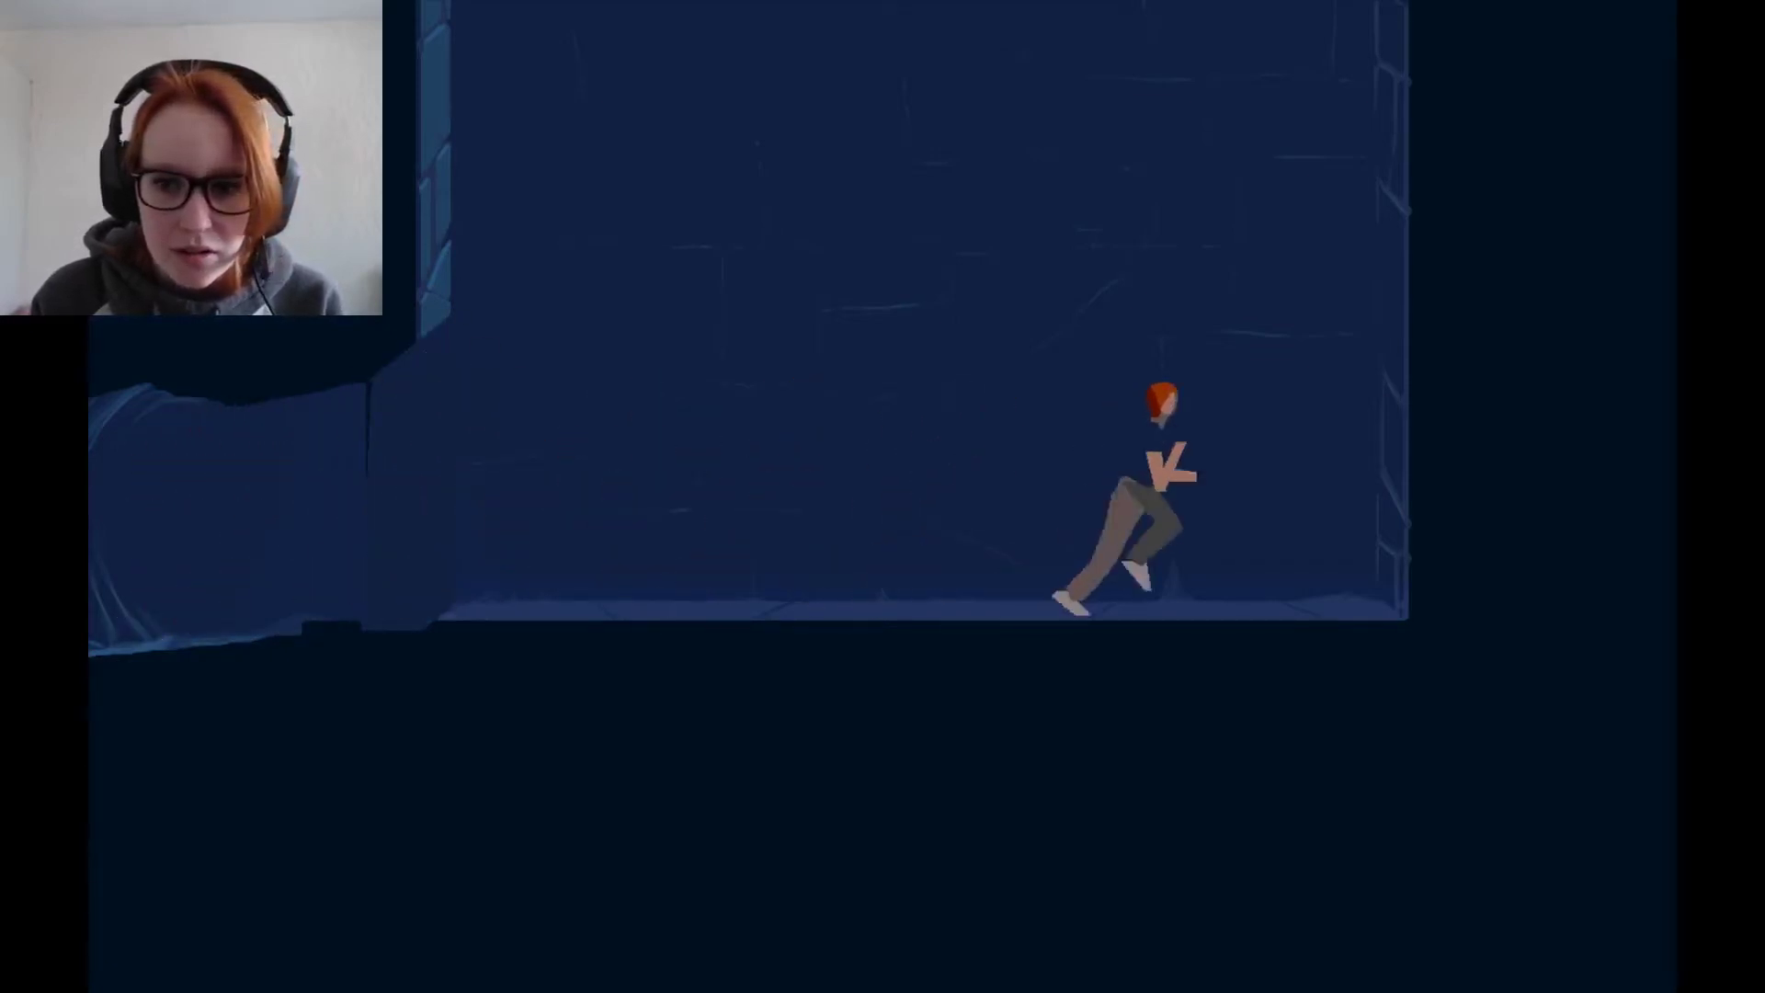
pyautogui.press('Left')
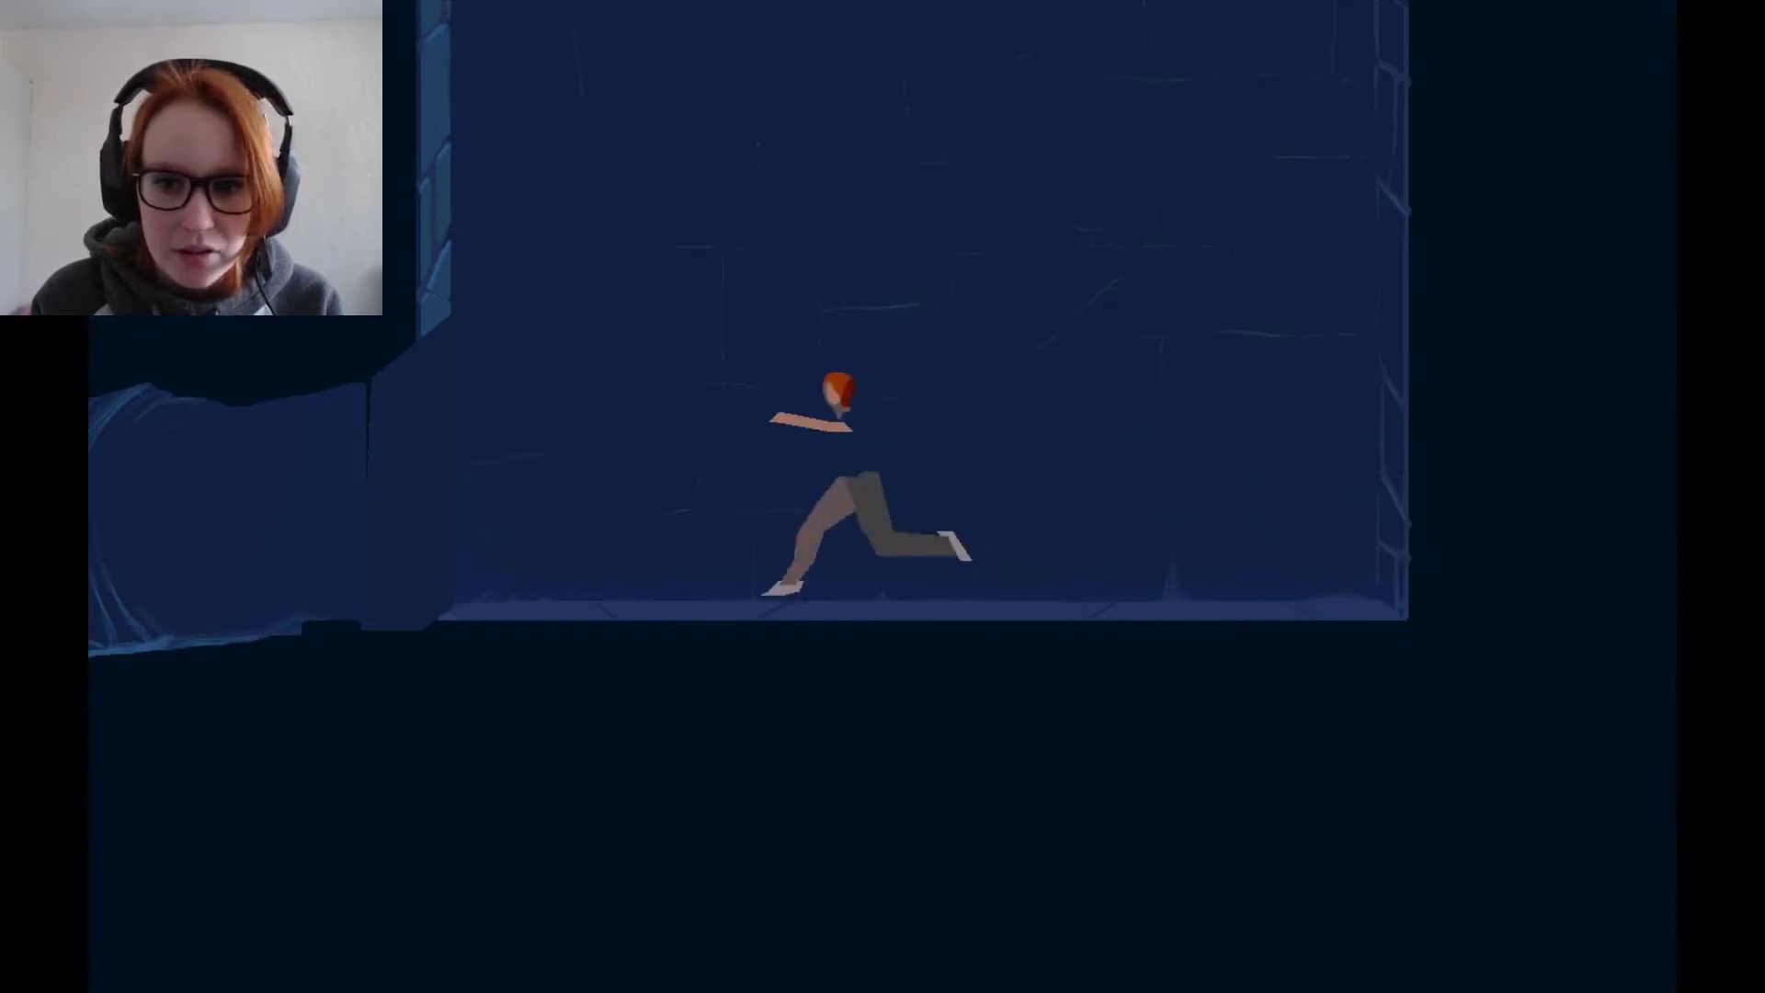
pyautogui.press('Right')
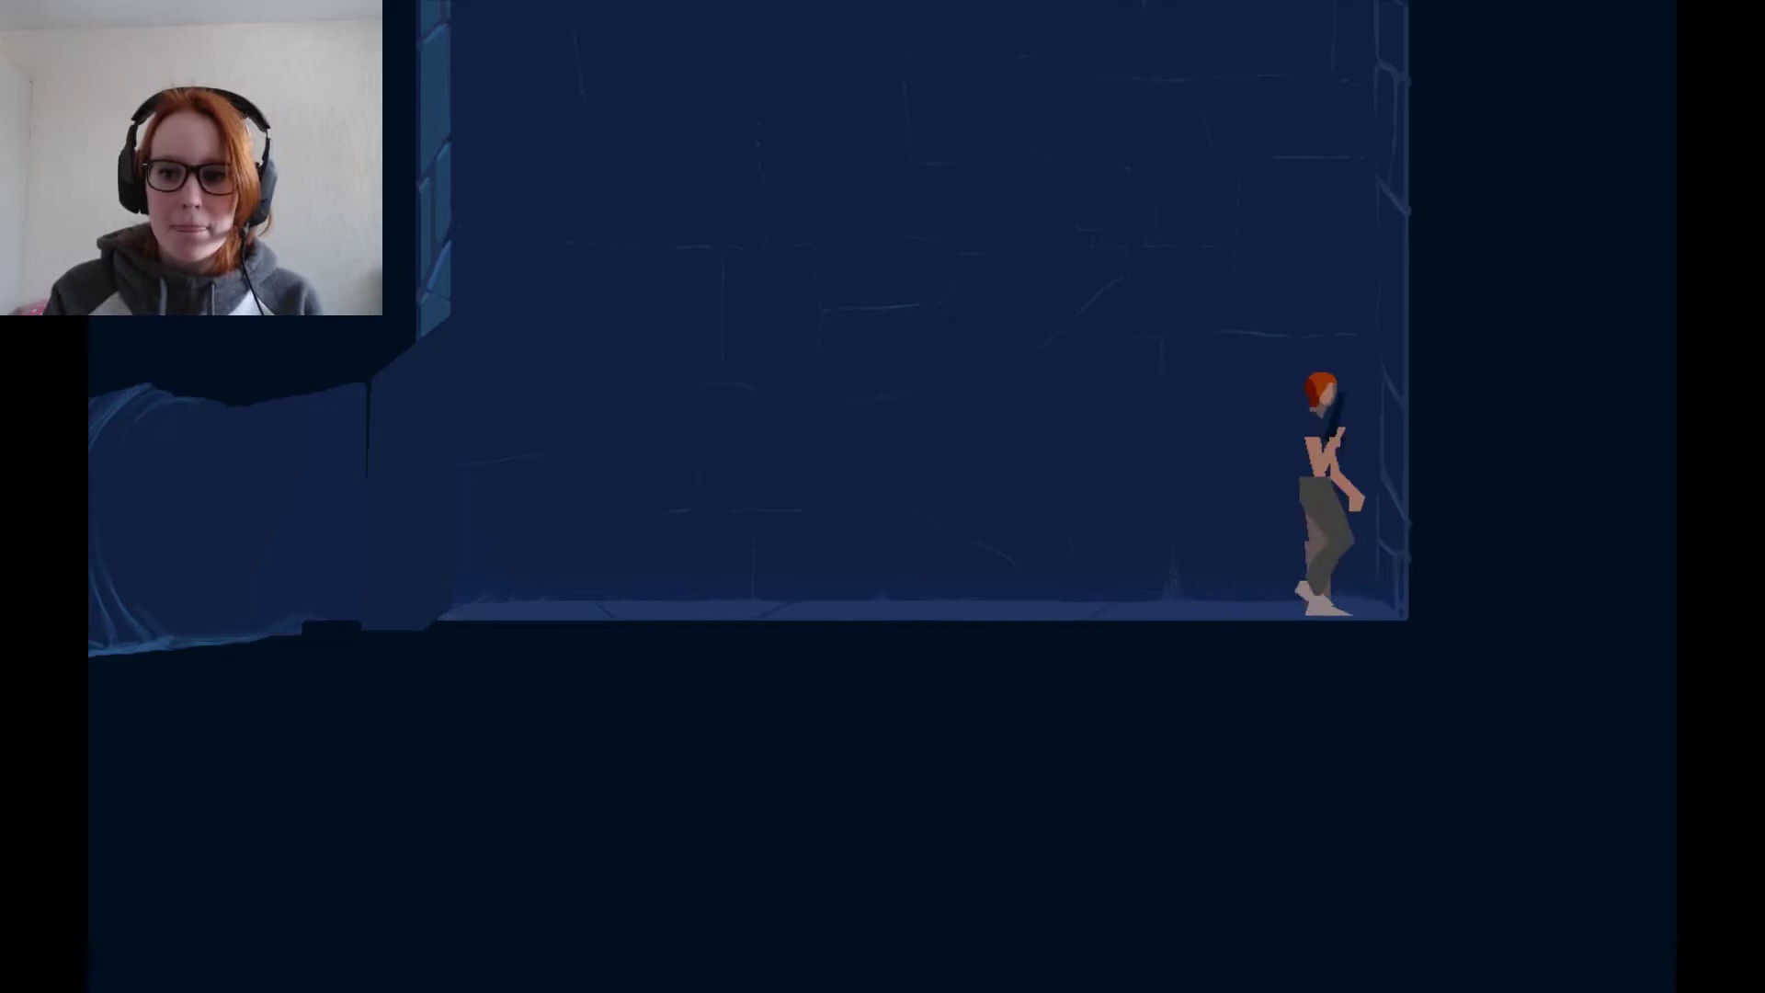
pyautogui.press('Right')
pyautogui.press('Left')
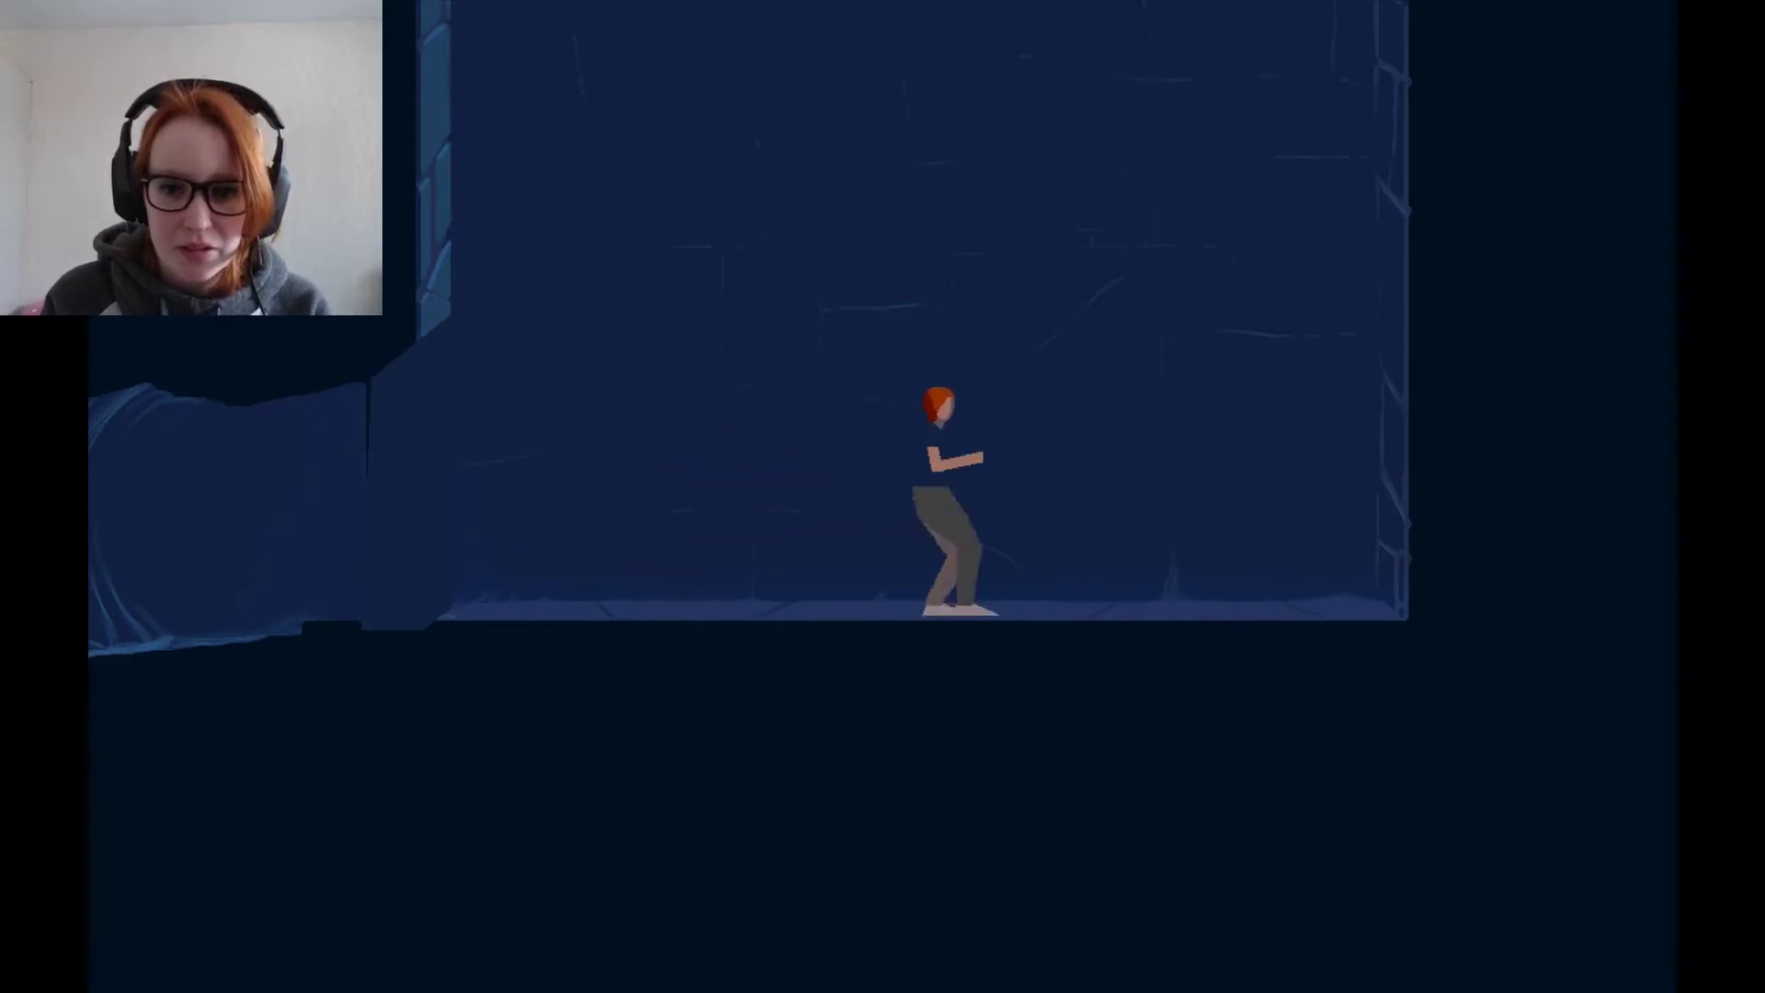
pyautogui.press('Right')
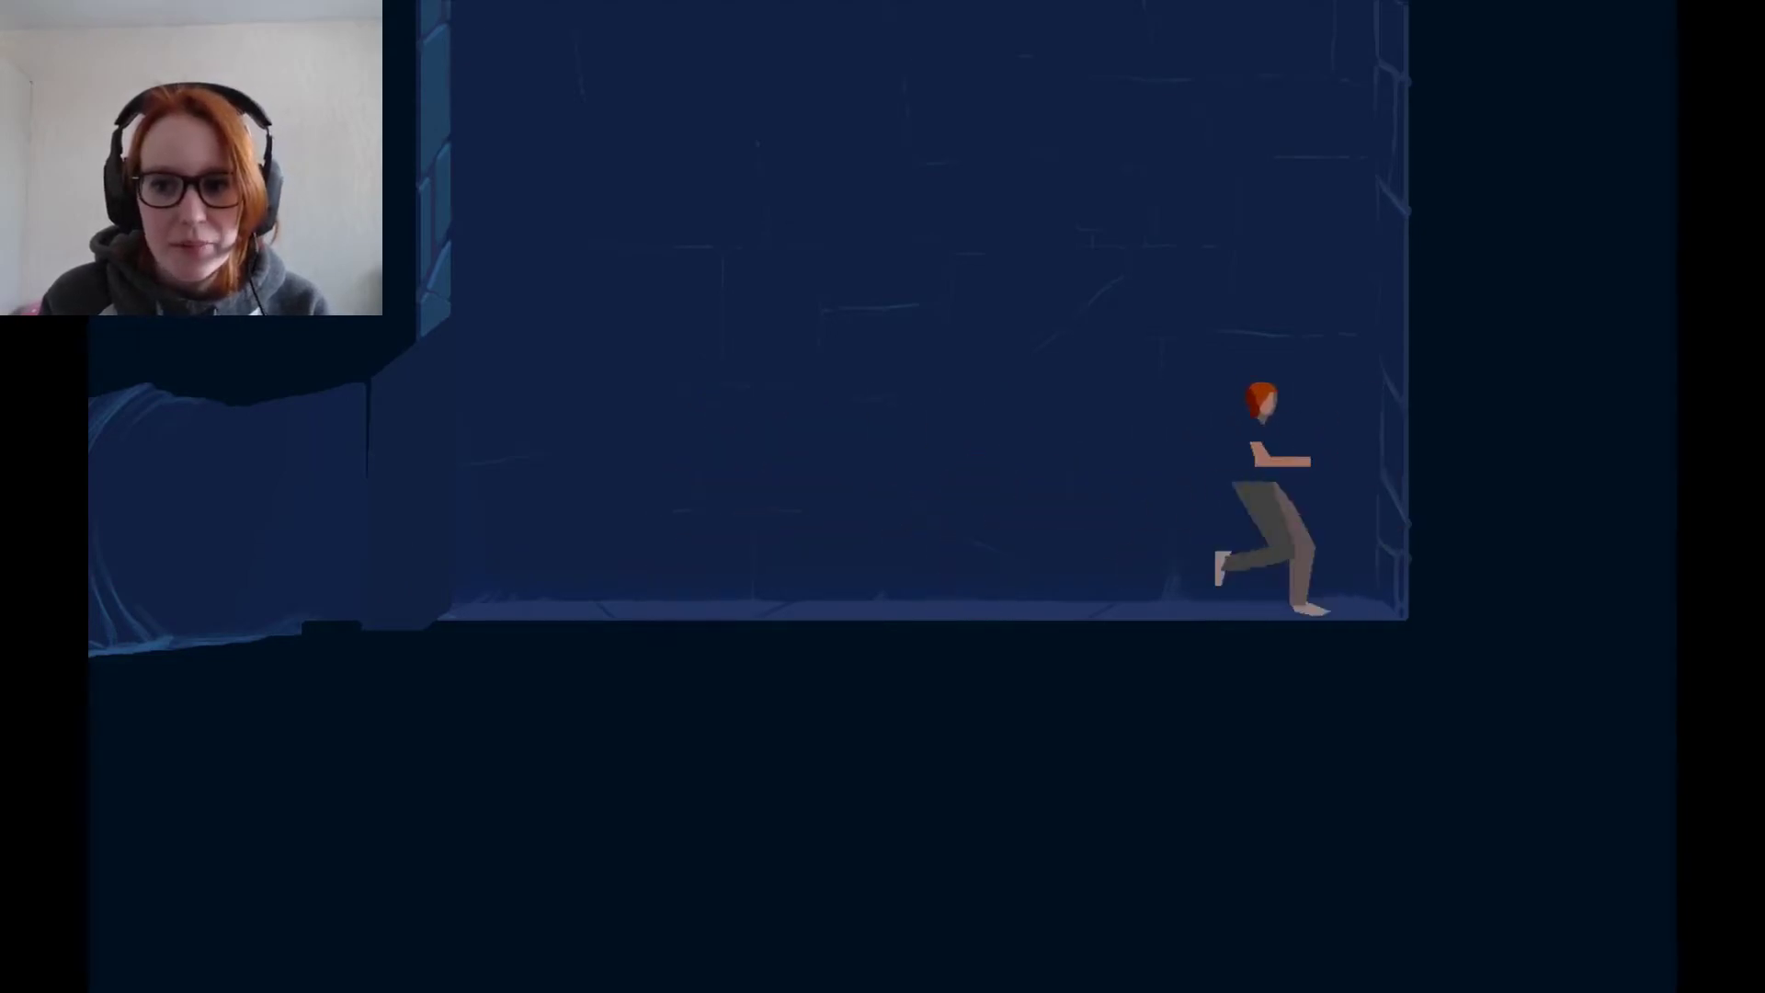
pyautogui.press('Left')
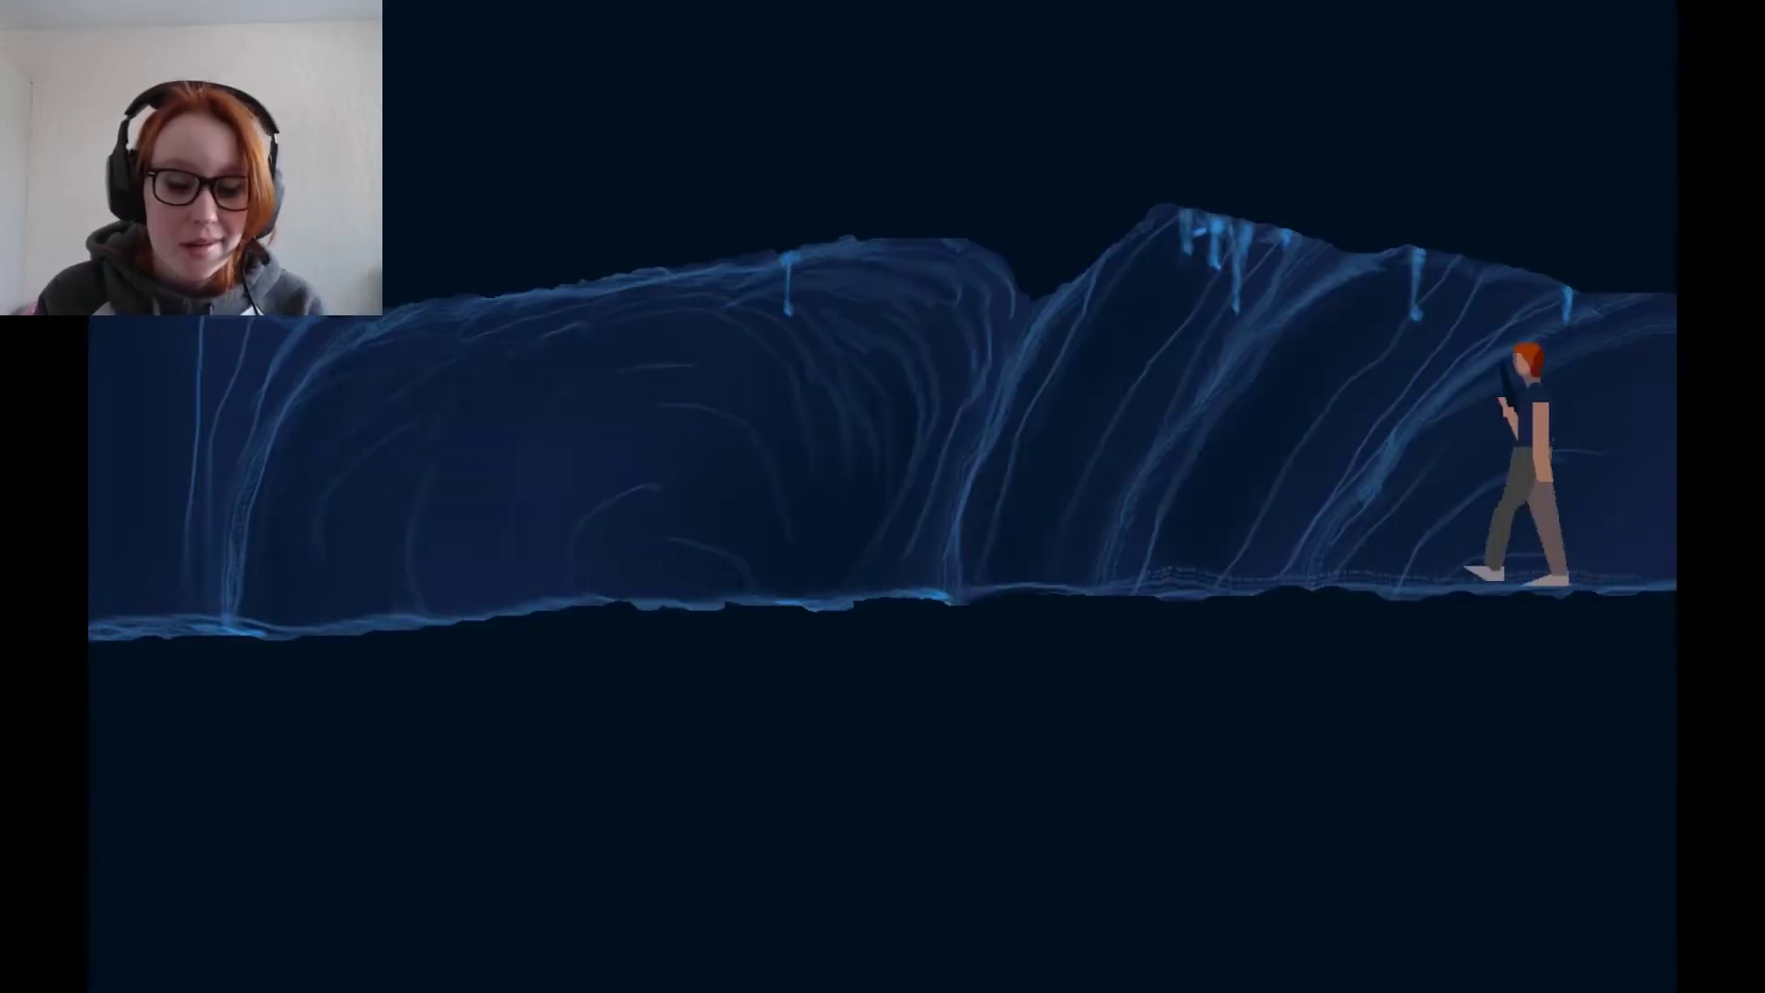
pyautogui.press('Left')
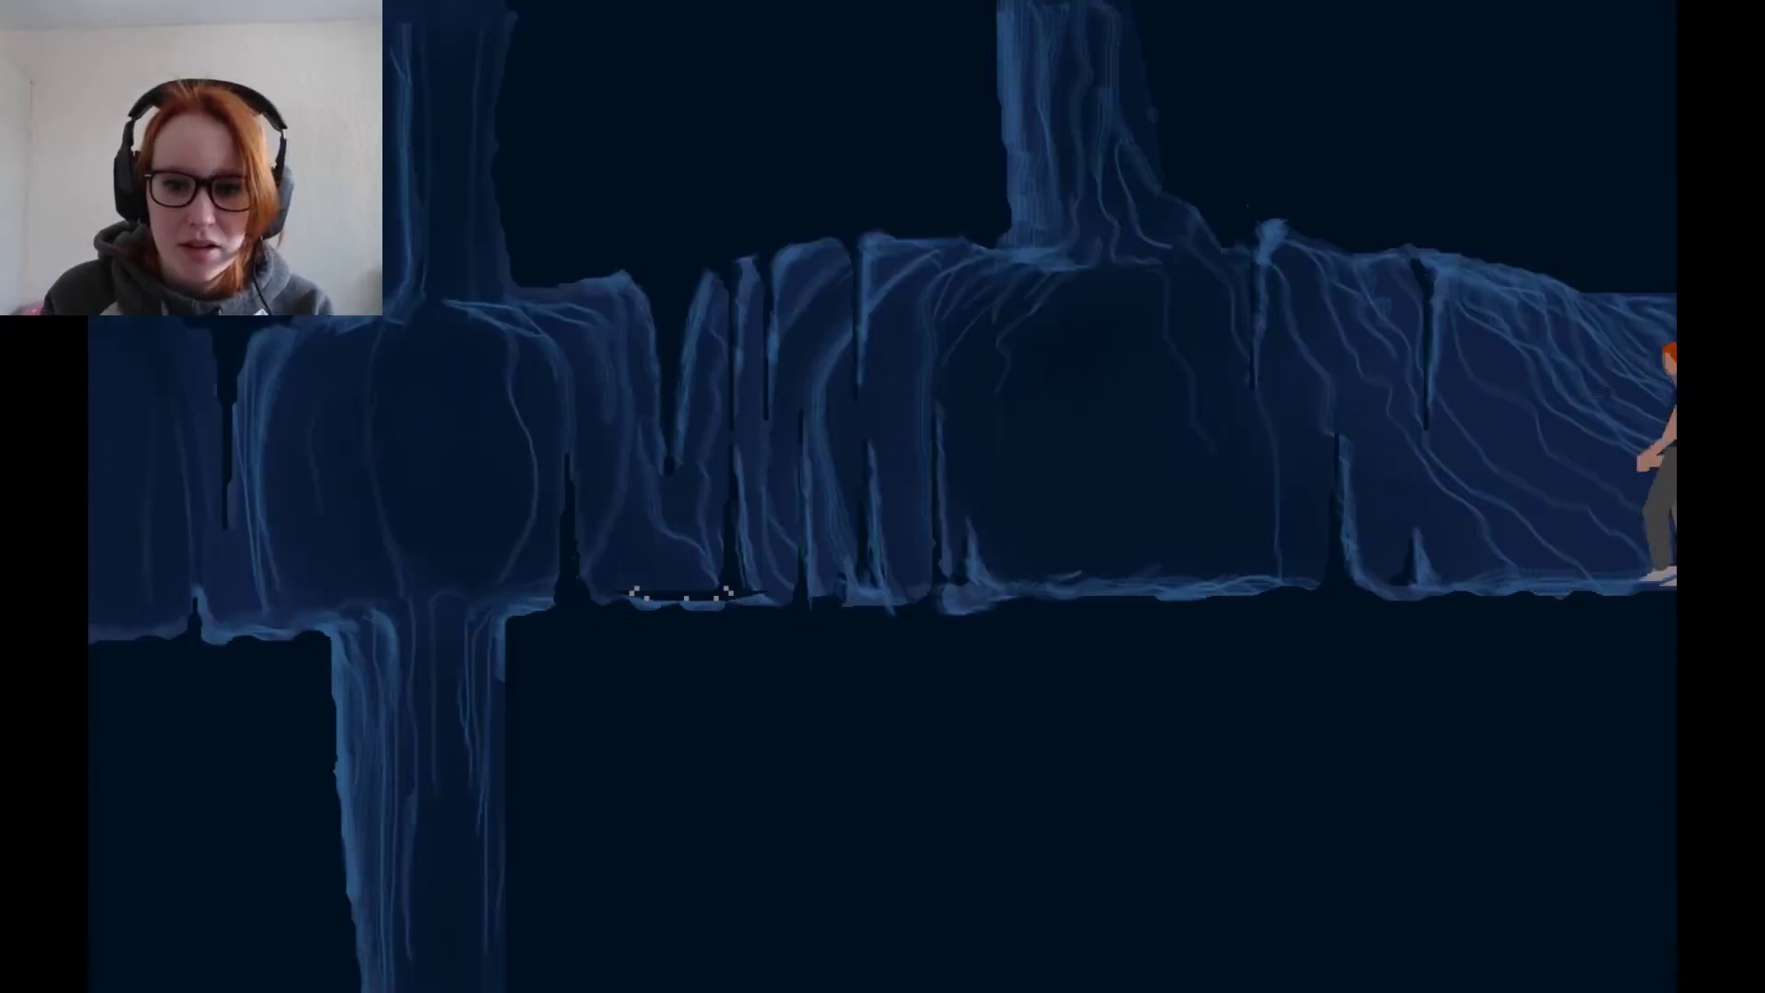
pyautogui.press('Left')
pyautogui.press('Left')
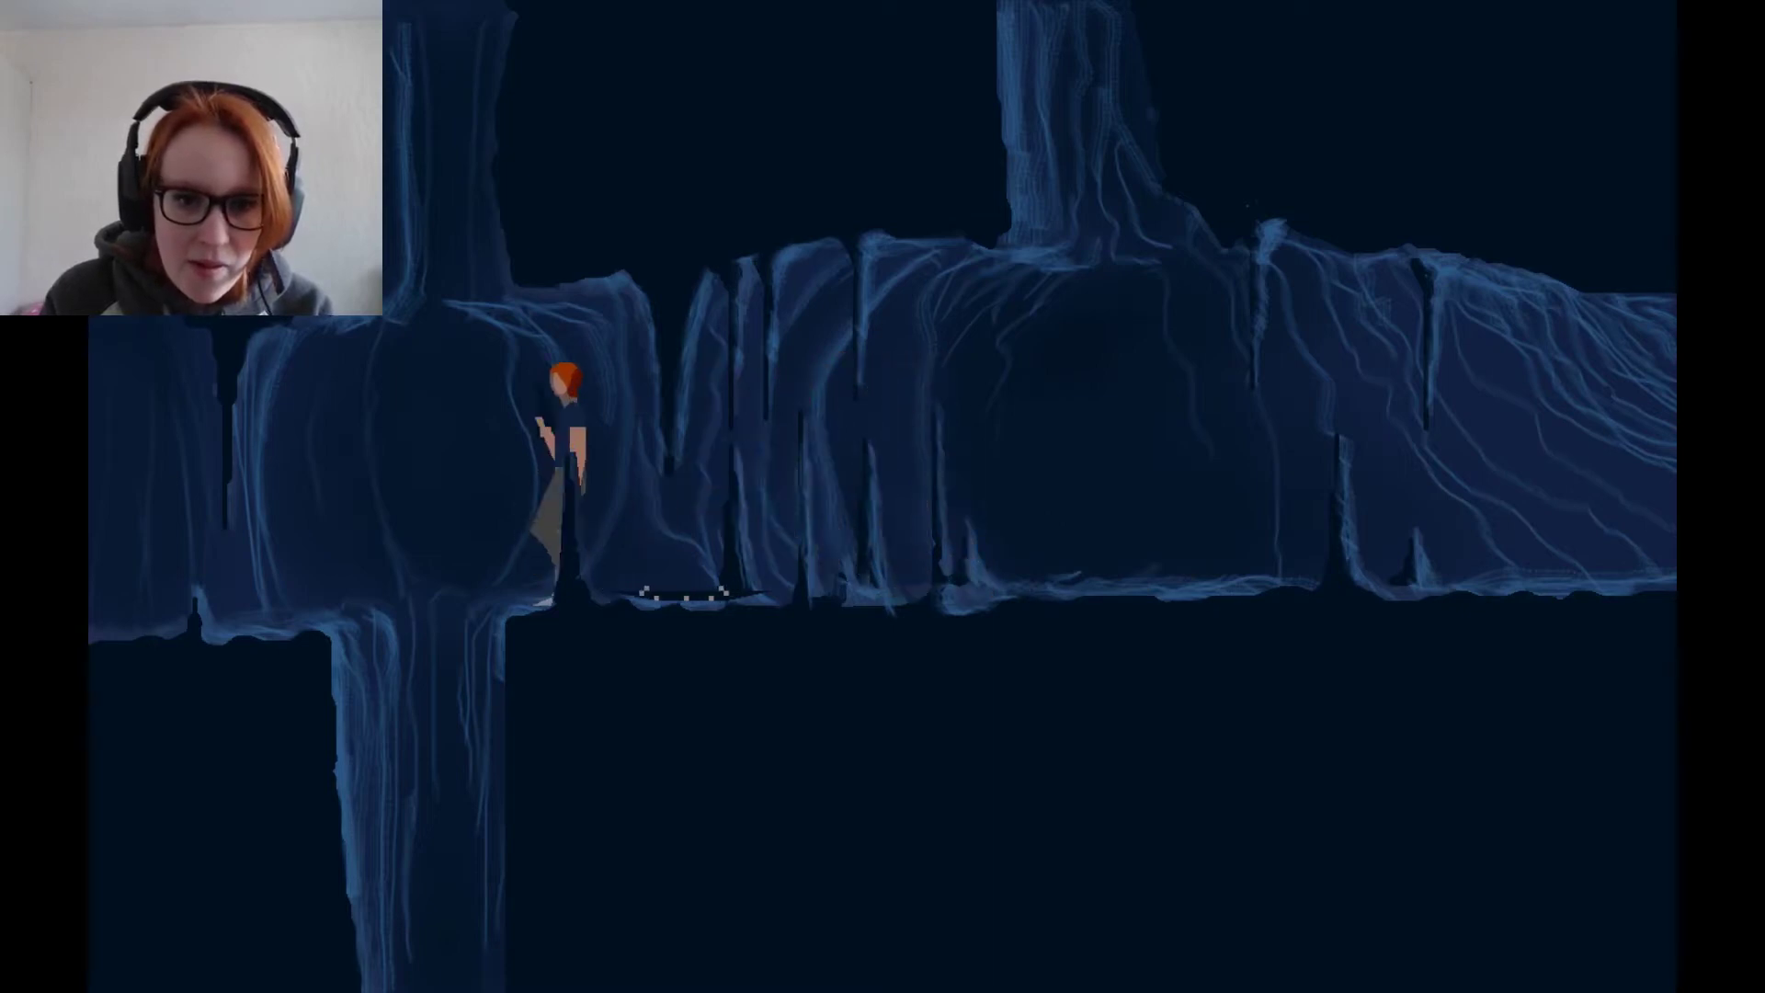
pyautogui.press('Left')
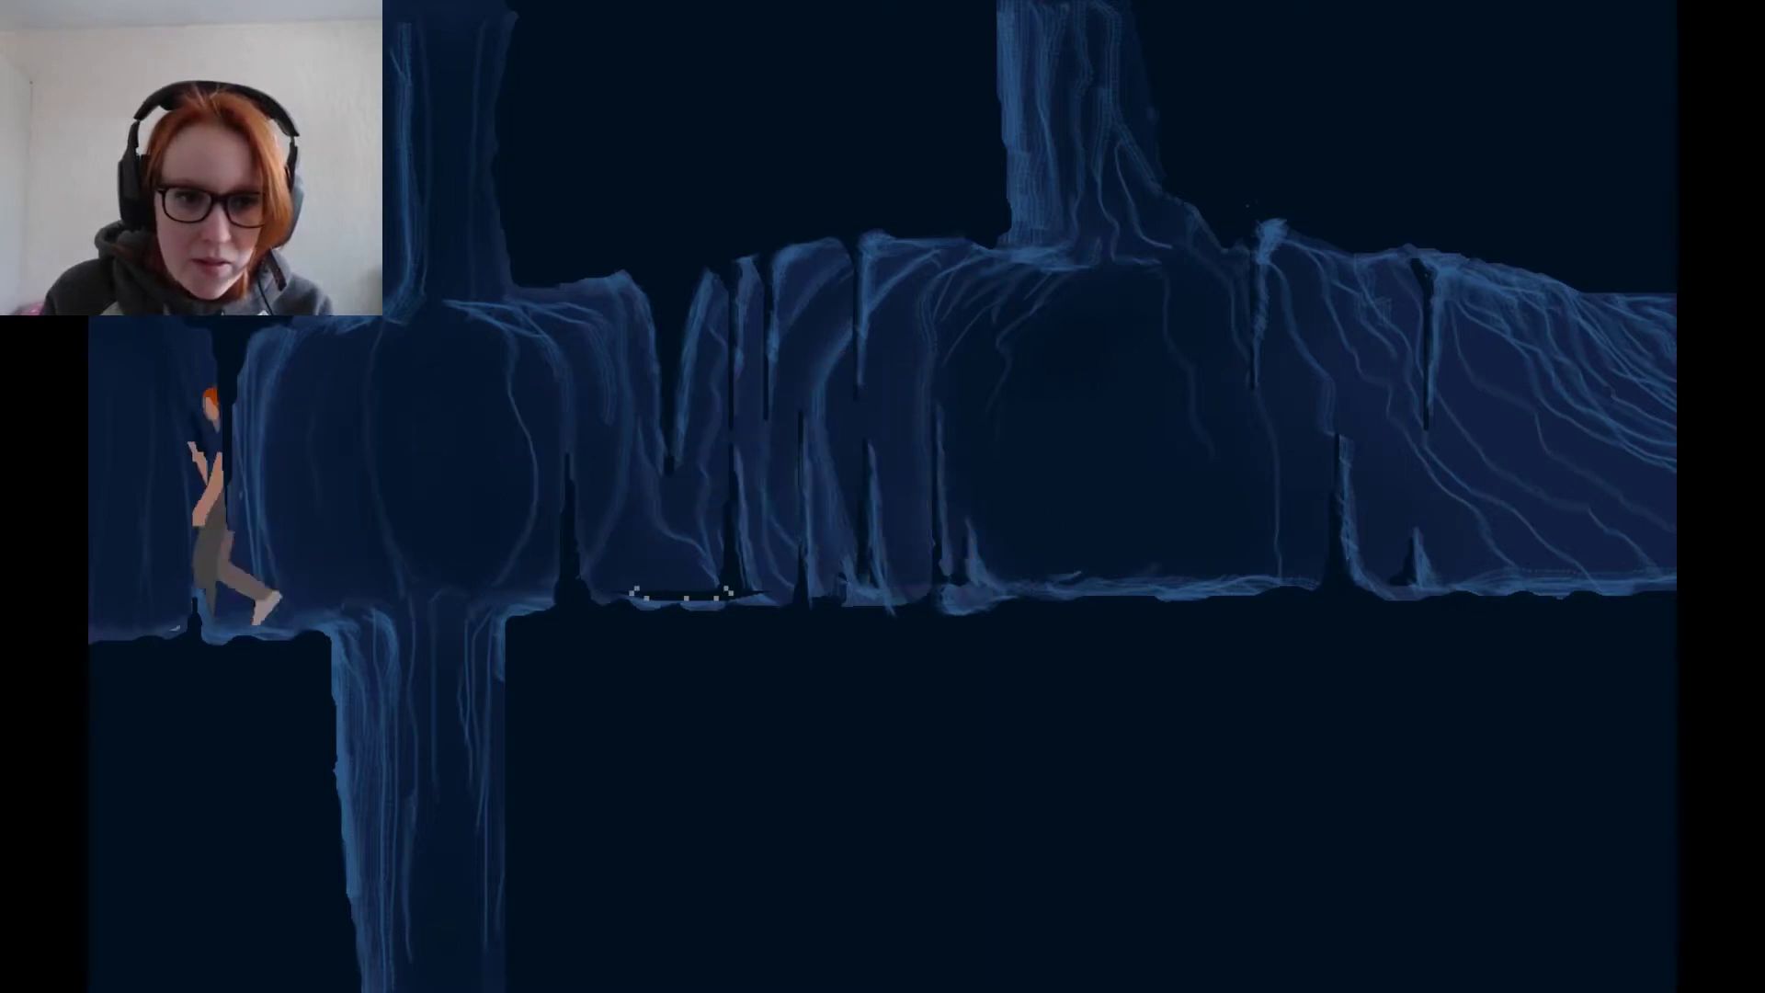
pyautogui.press('Left')
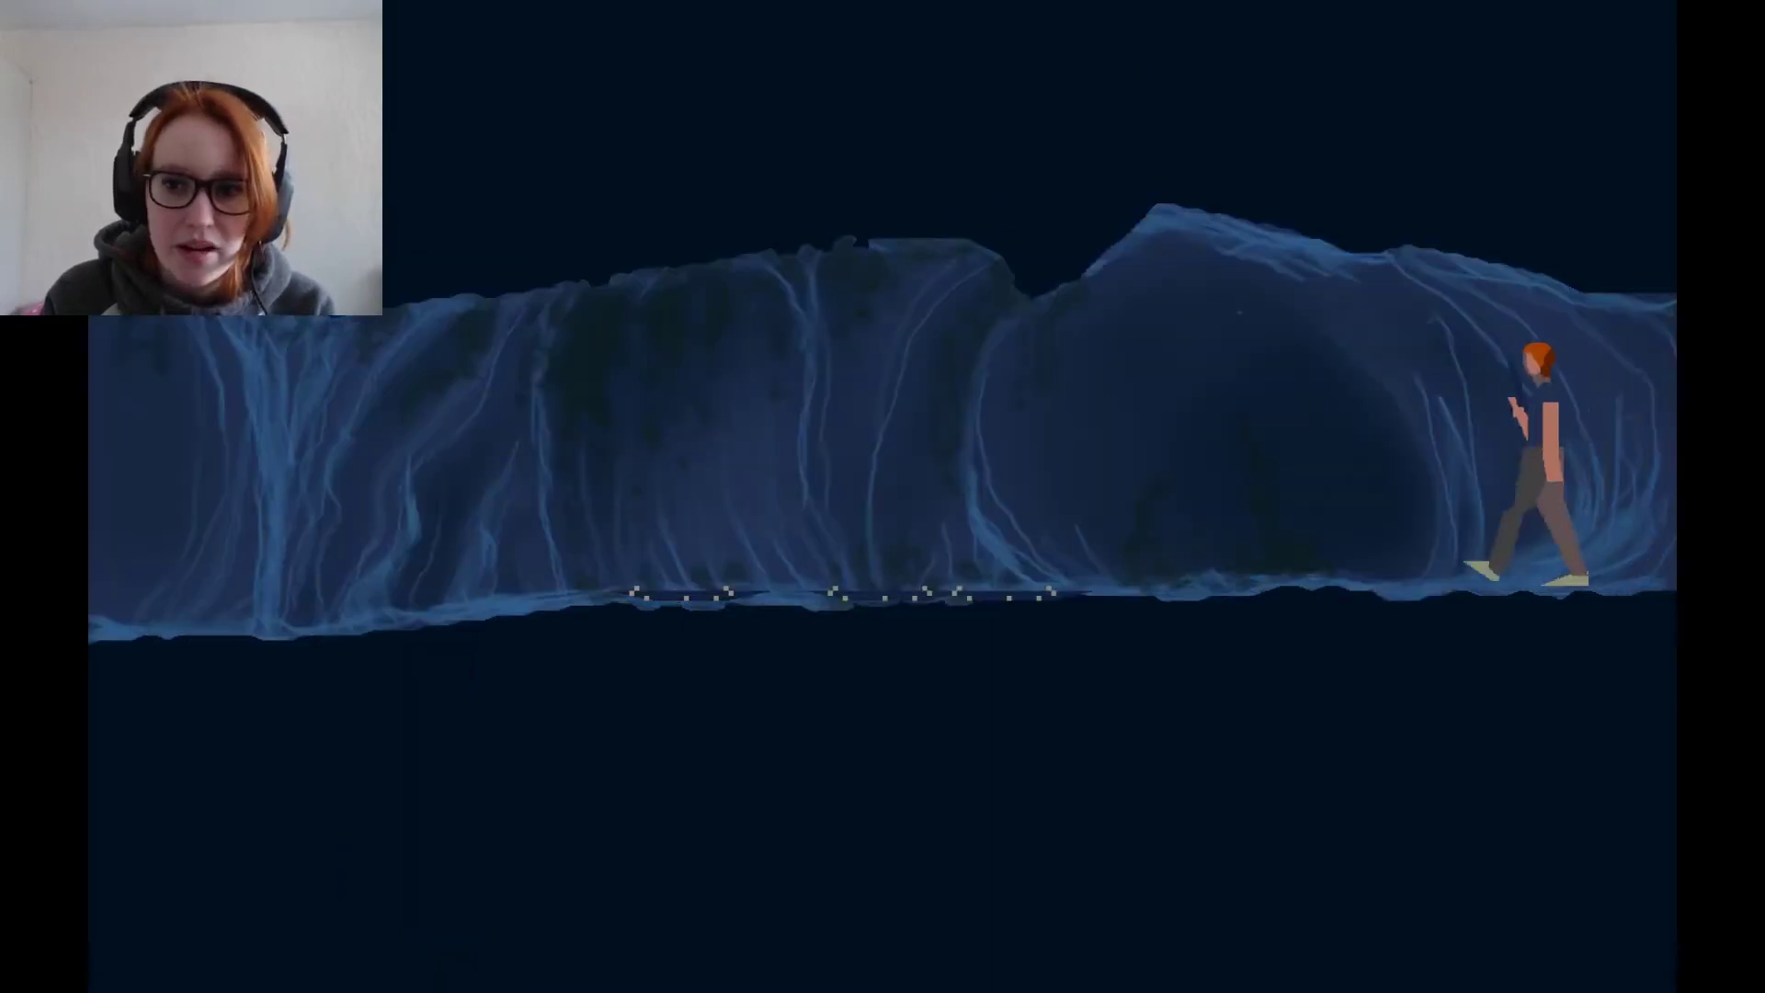
pyautogui.press('Left')
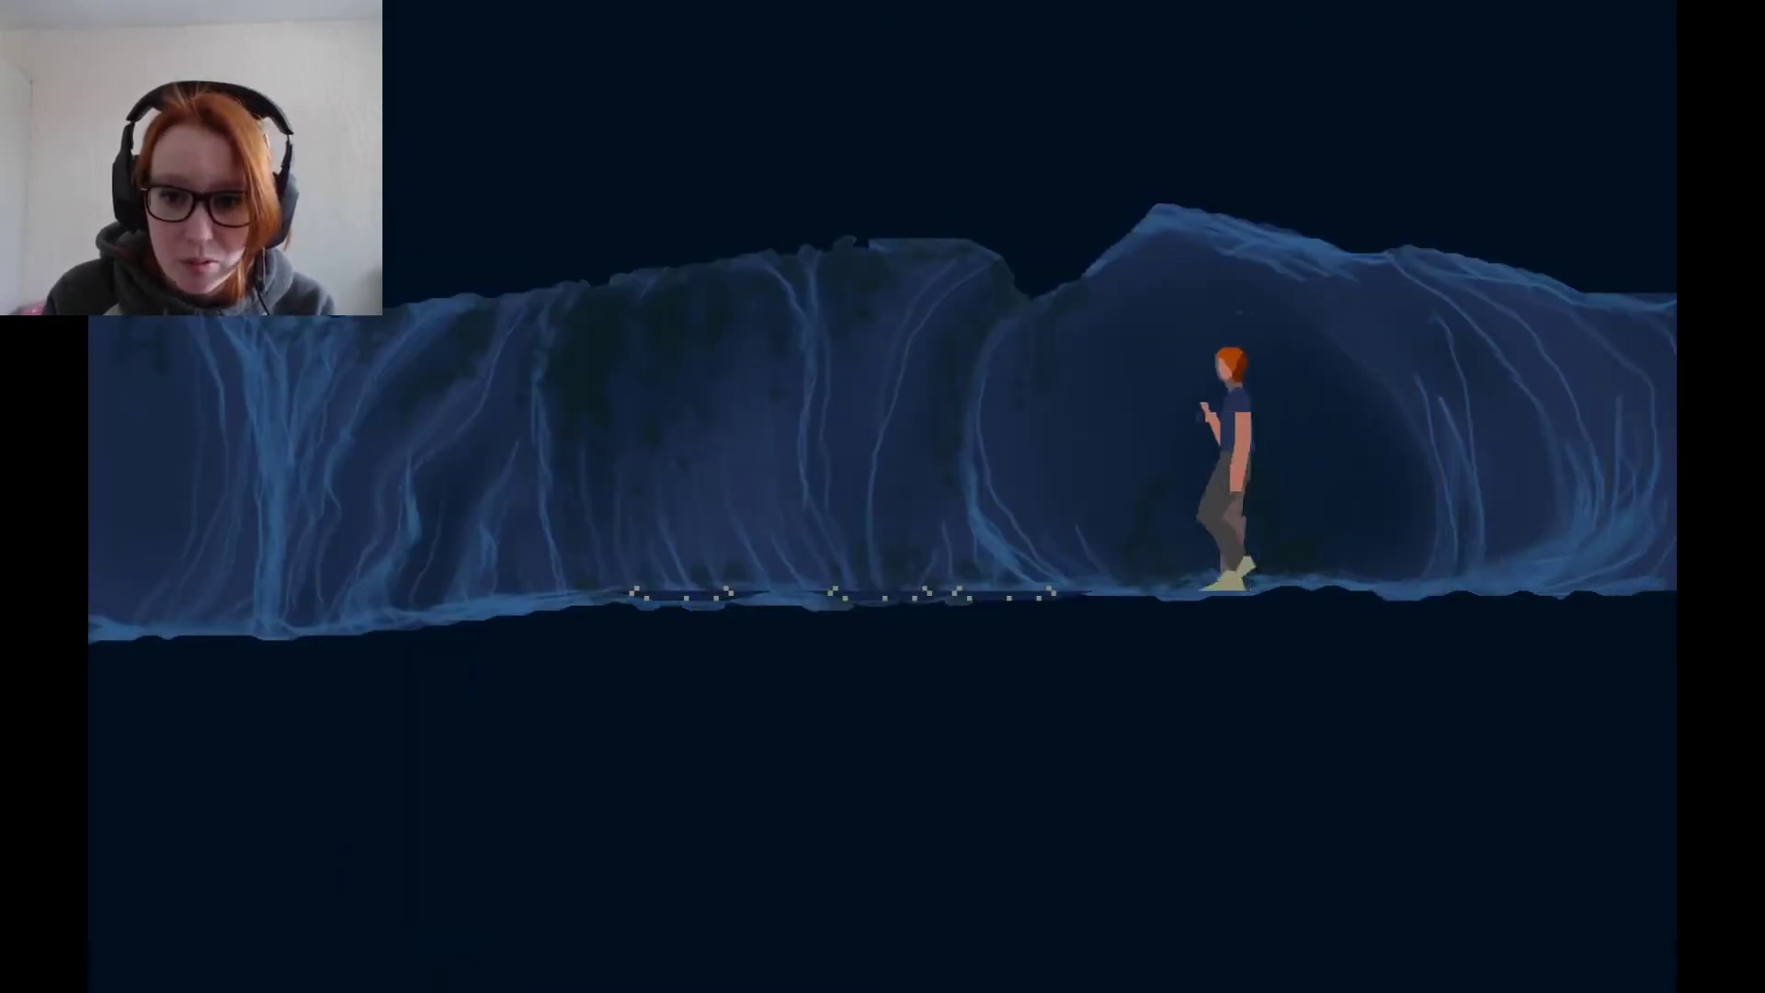
pyautogui.press('Left')
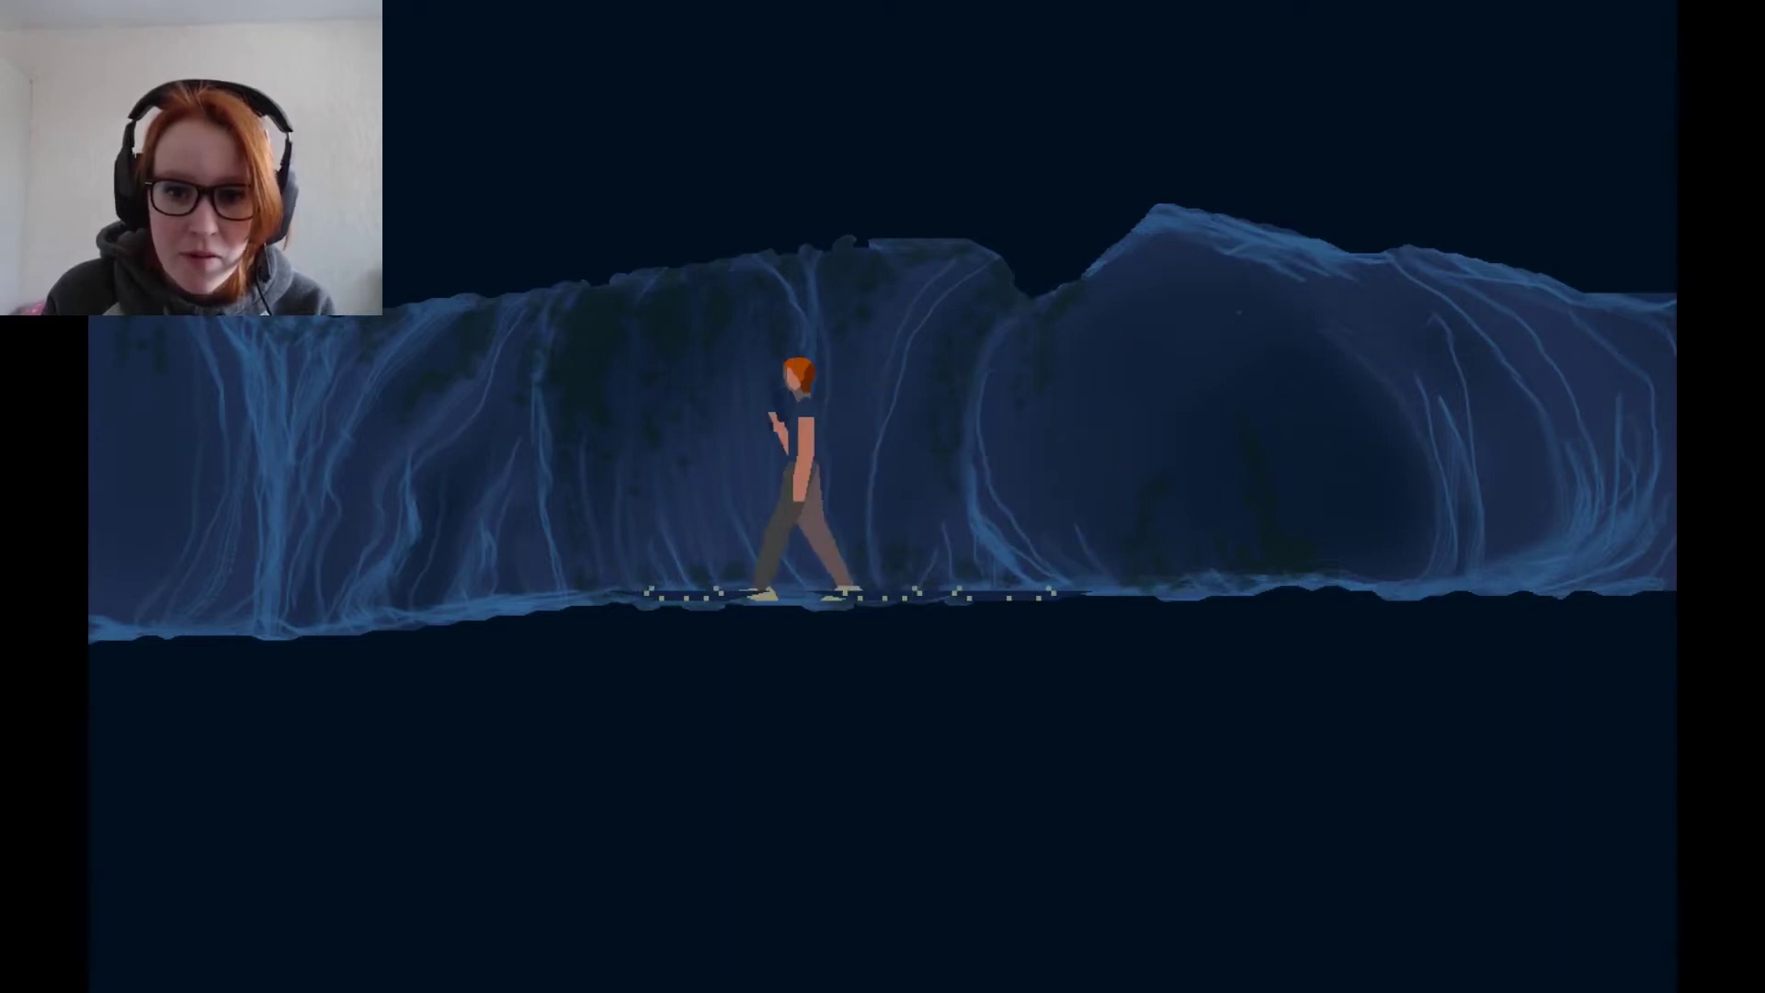
pyautogui.press('Left')
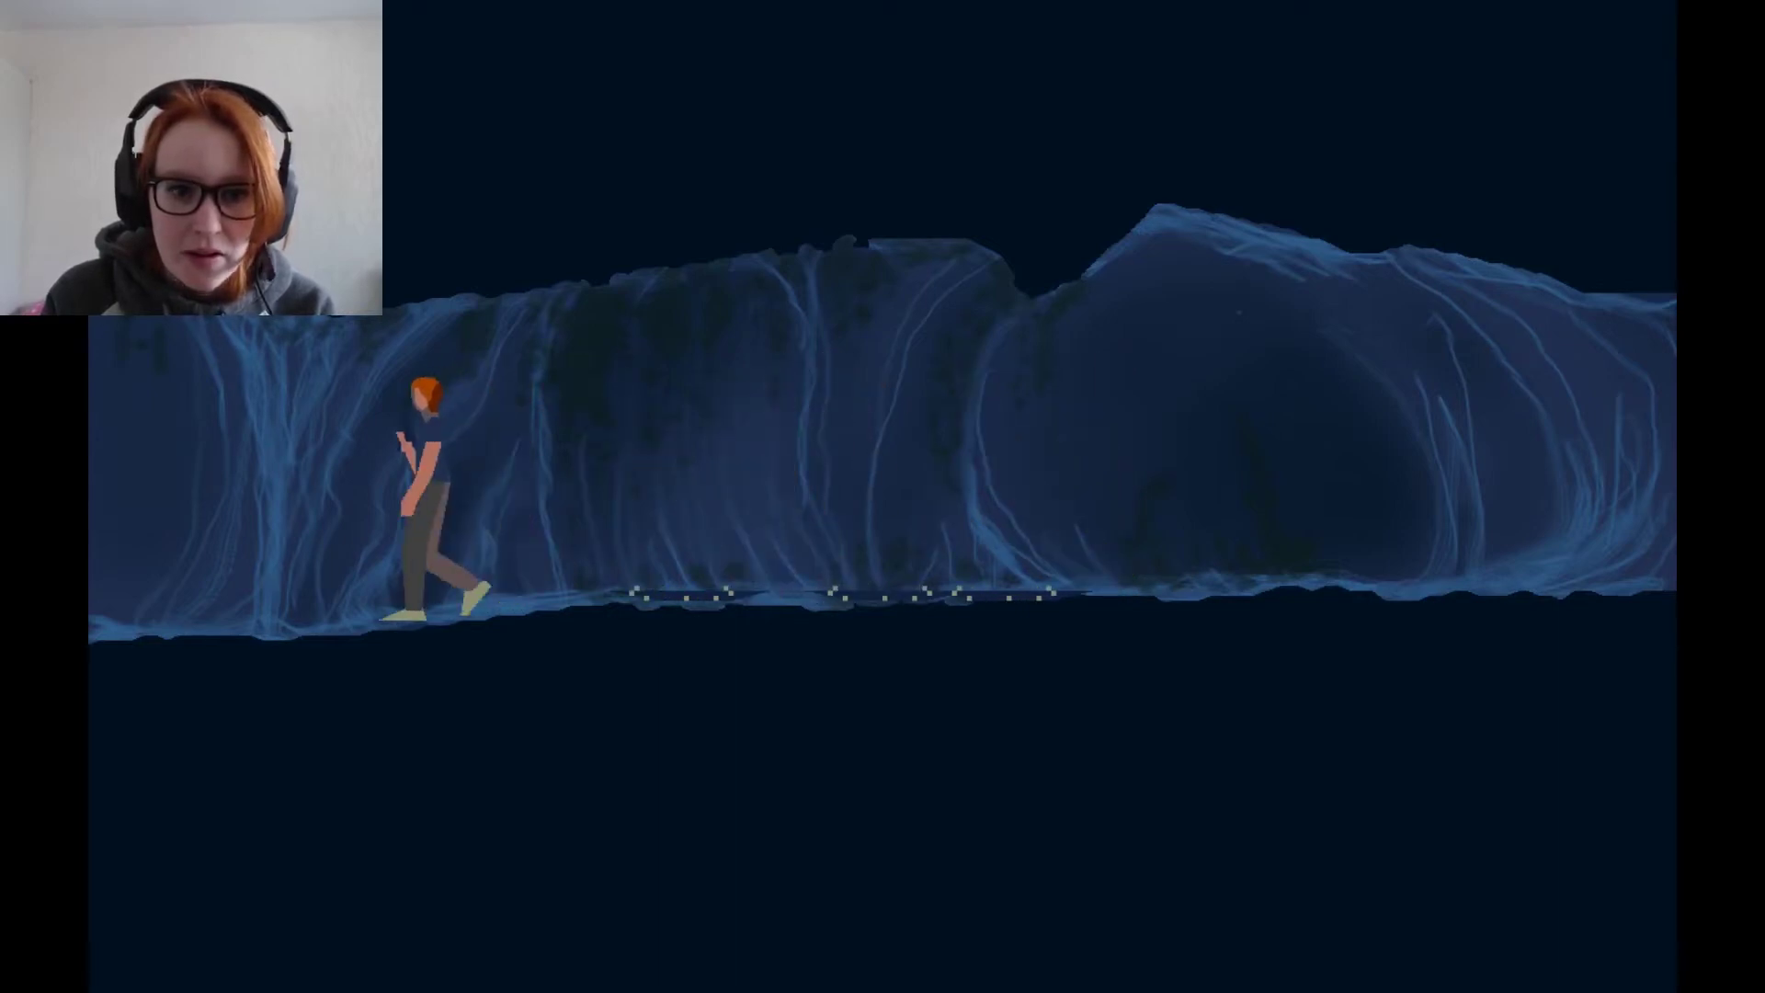
pyautogui.press('Left')
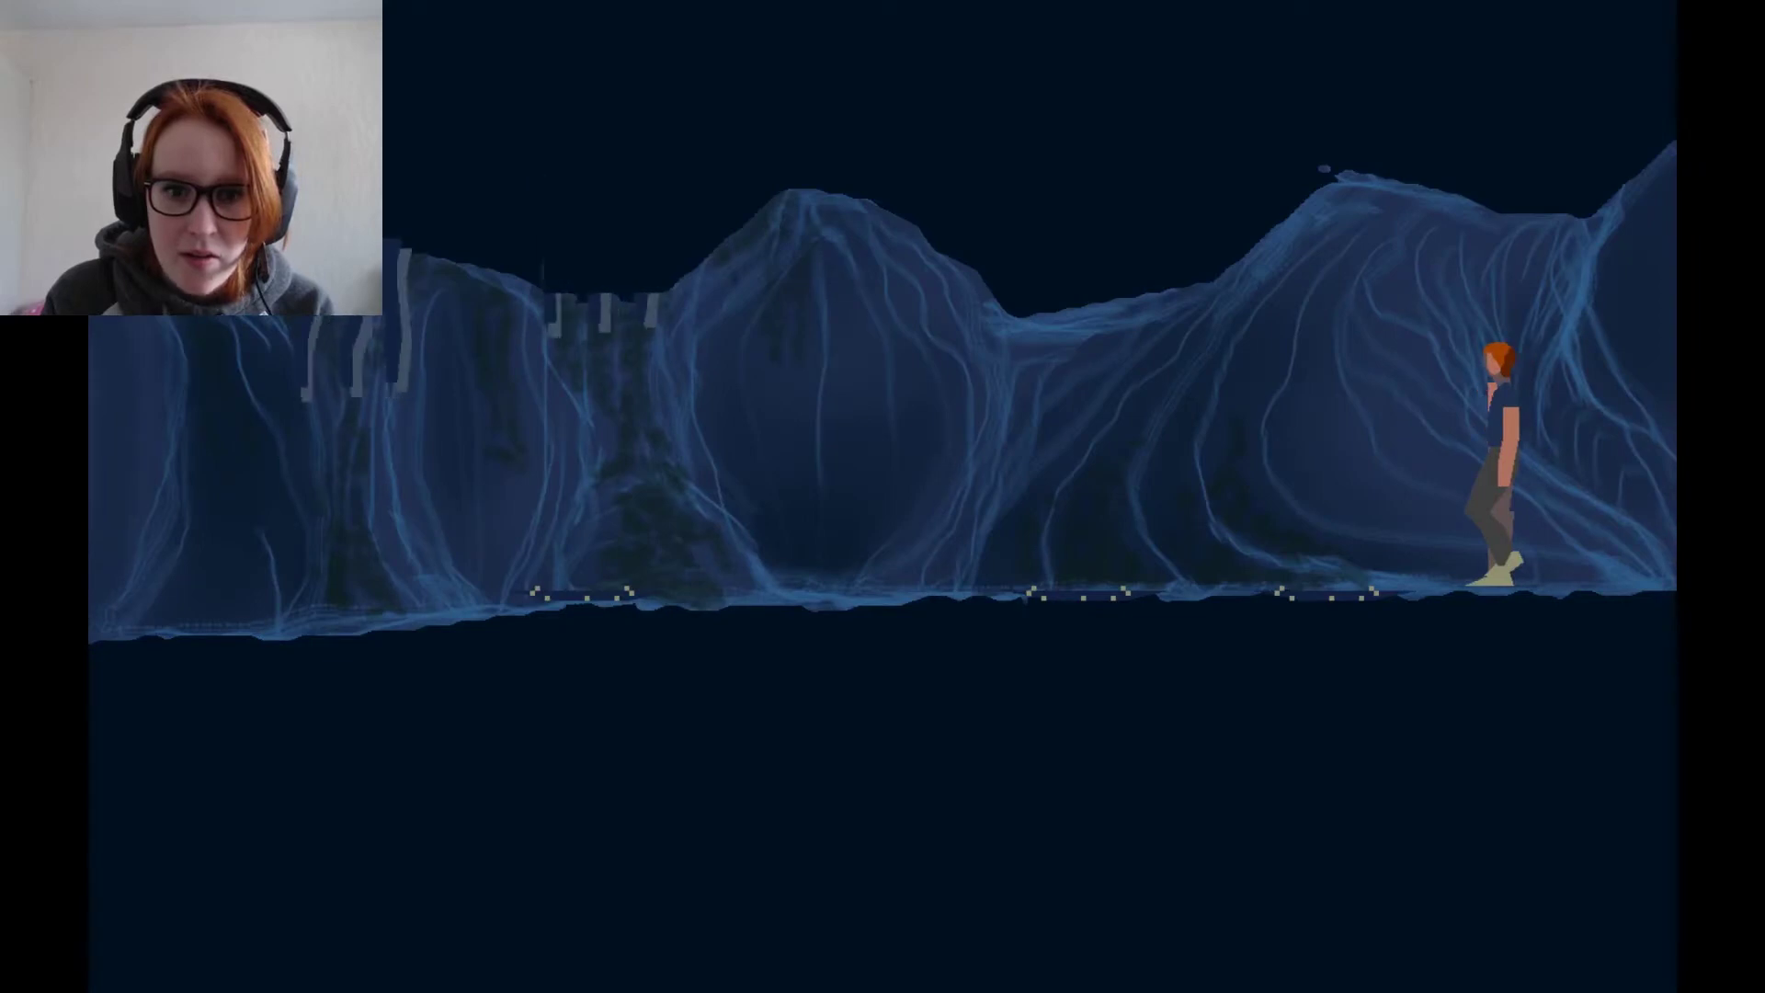
pyautogui.press('Left')
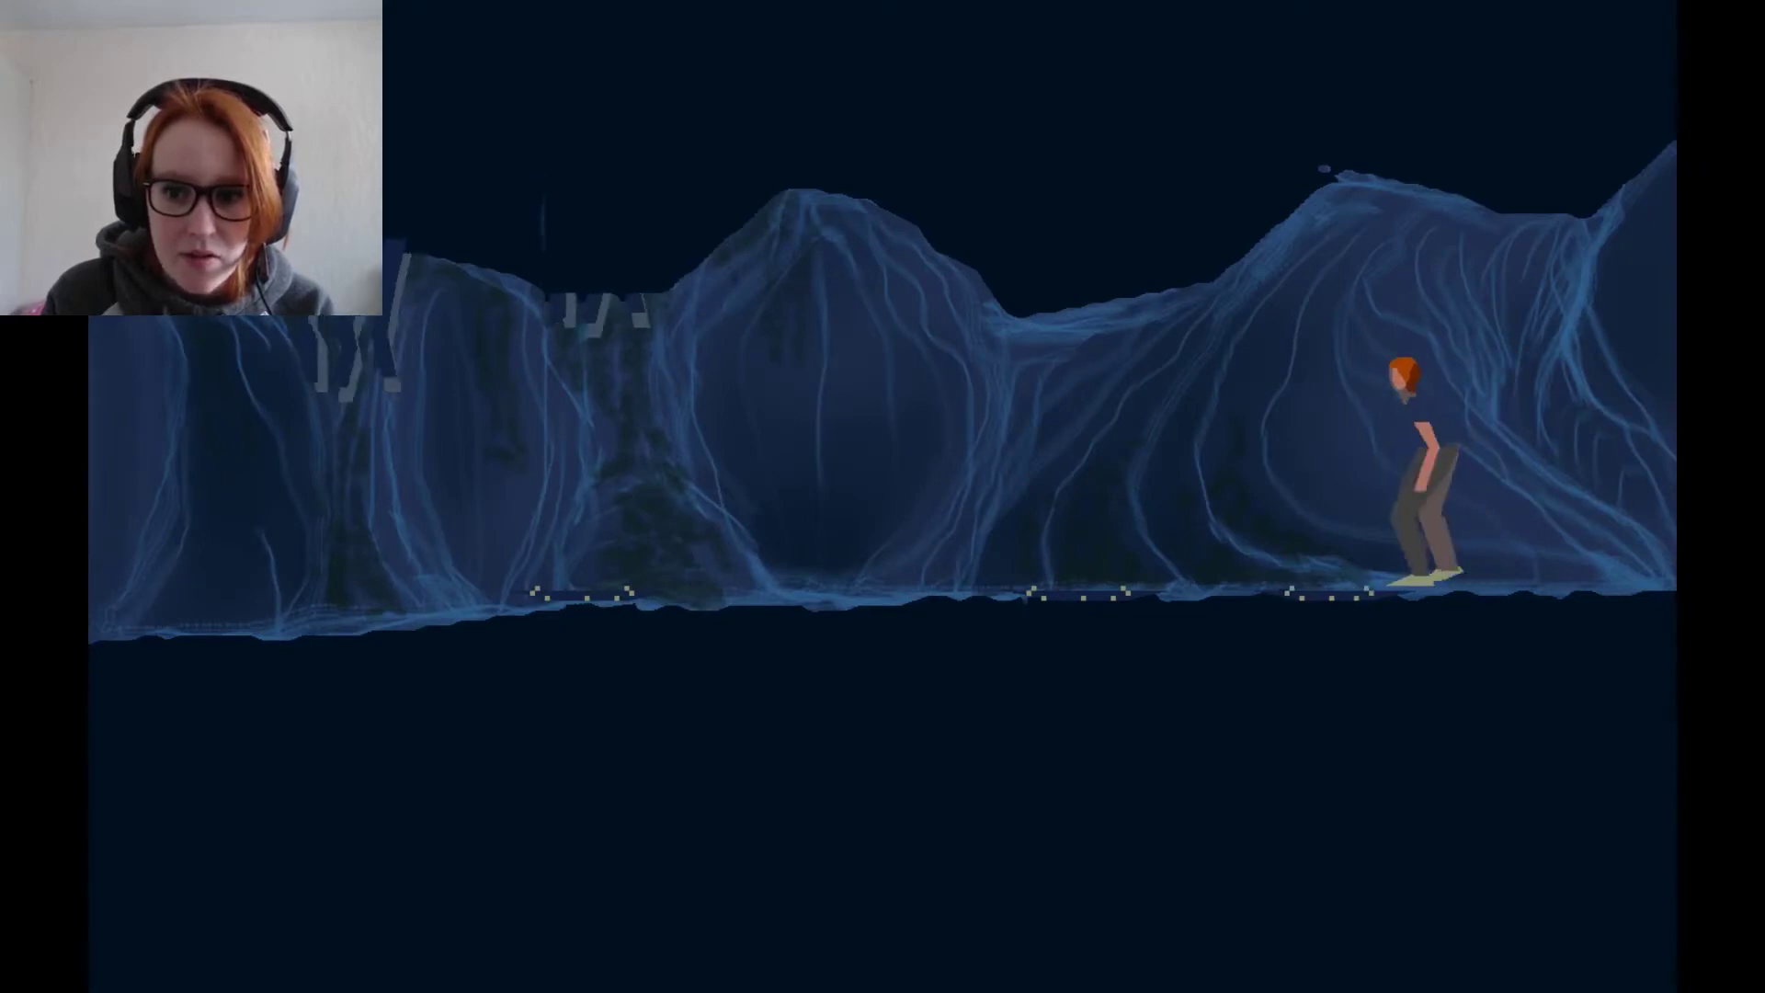
pyautogui.press('Left')
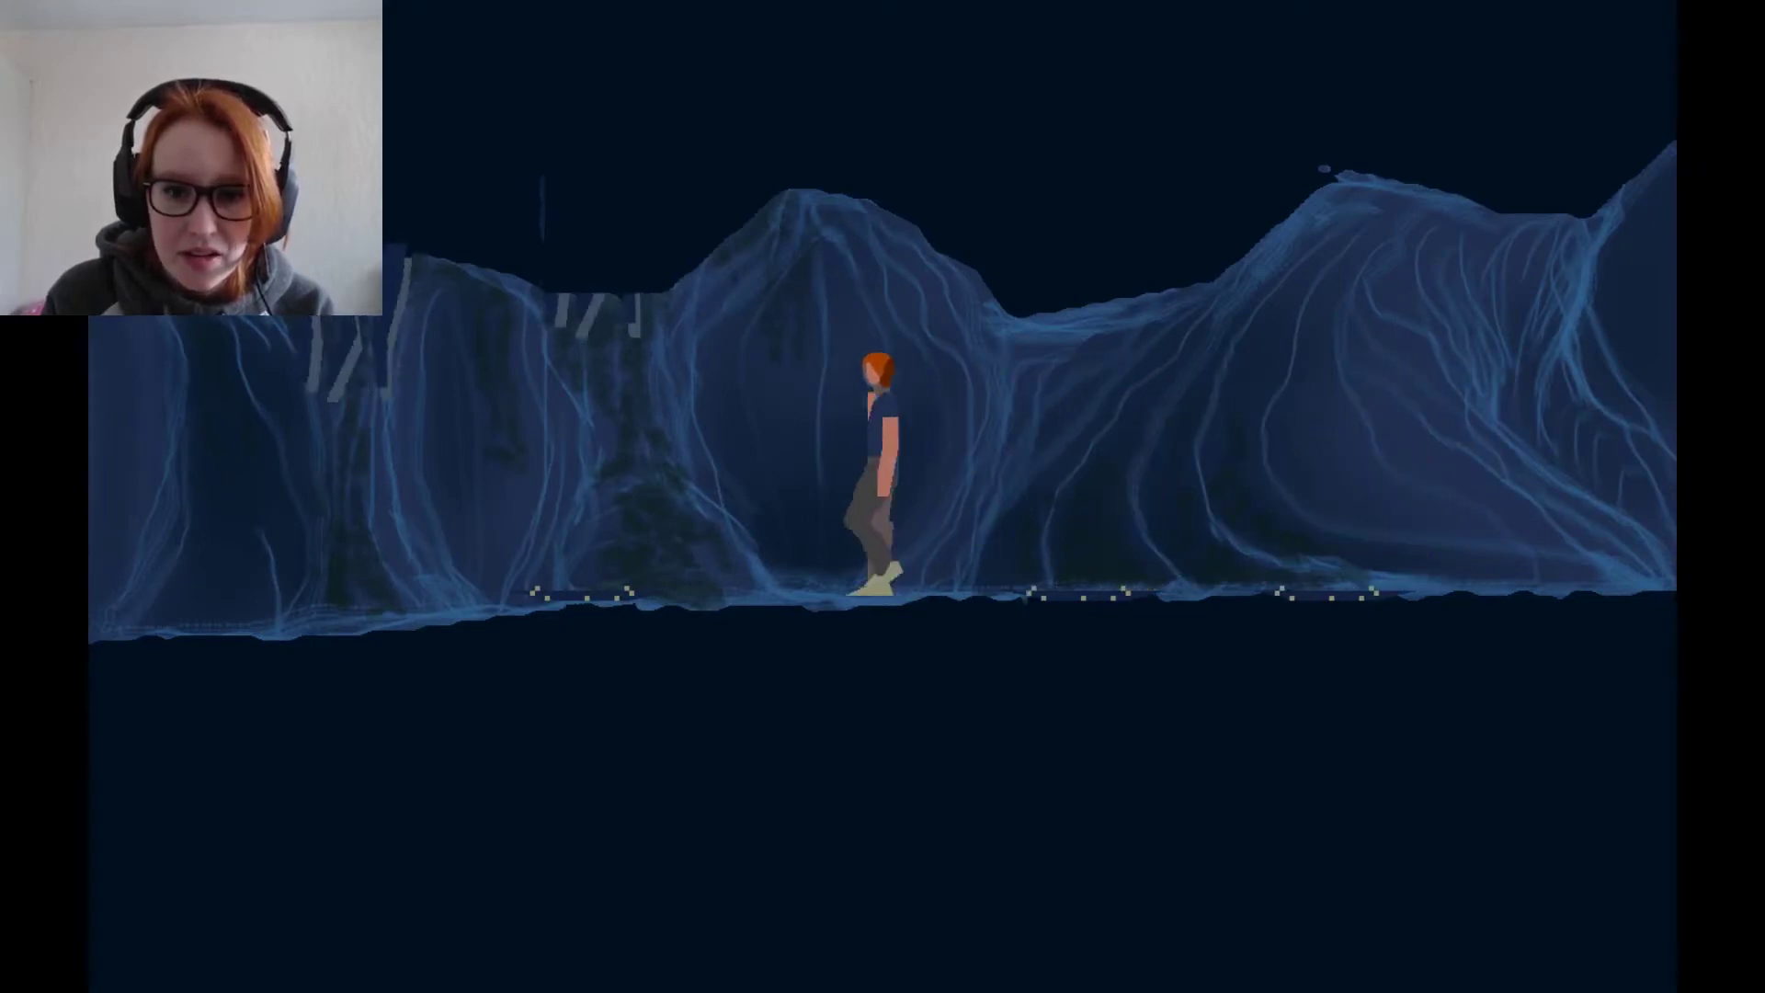
pyautogui.press('Left')
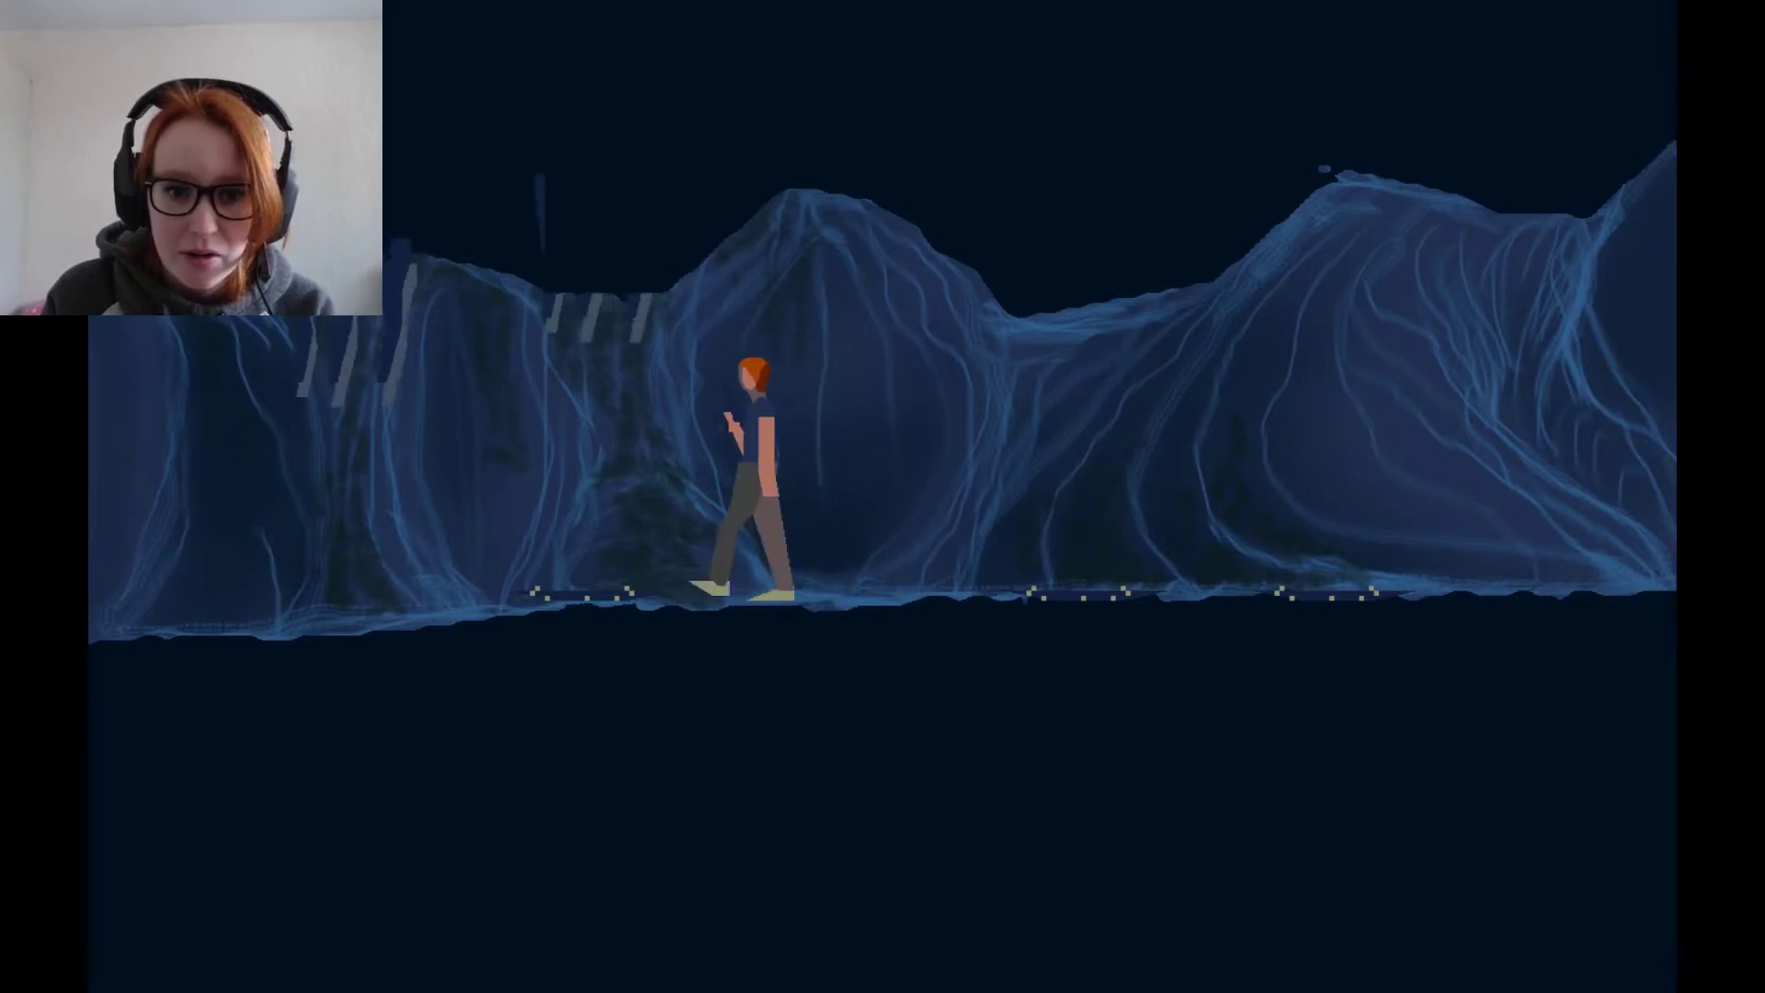
pyautogui.press('Left')
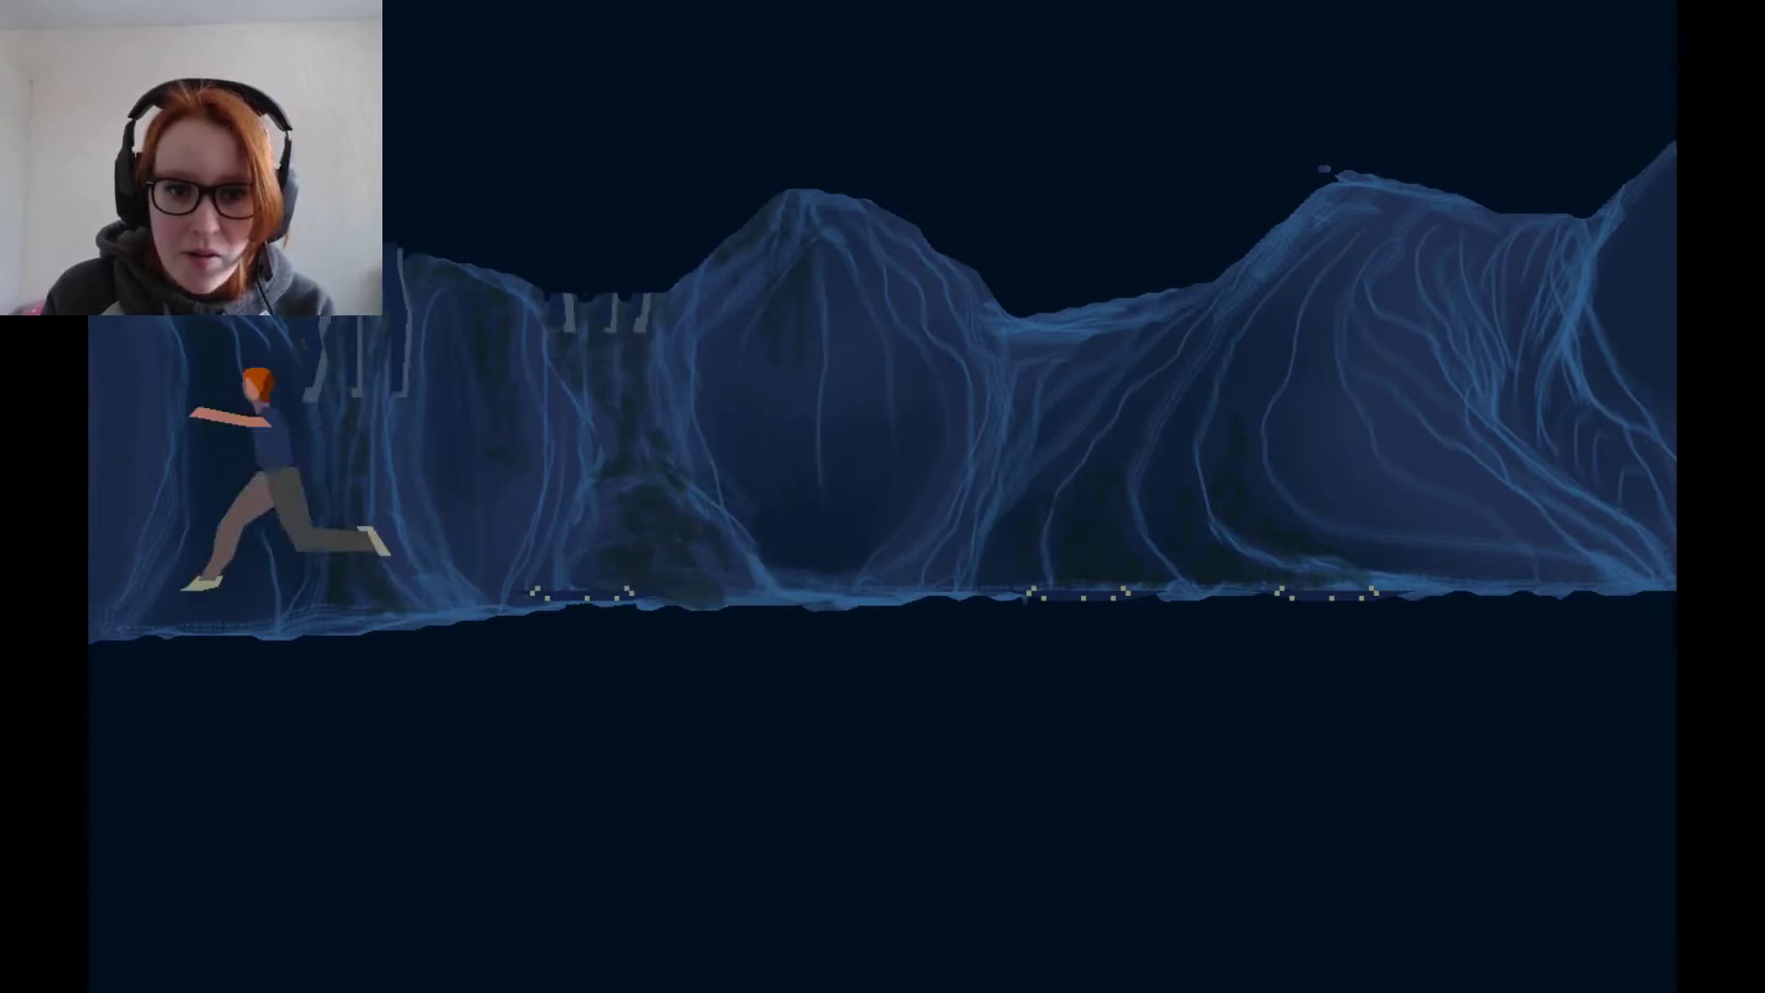
pyautogui.press('Left')
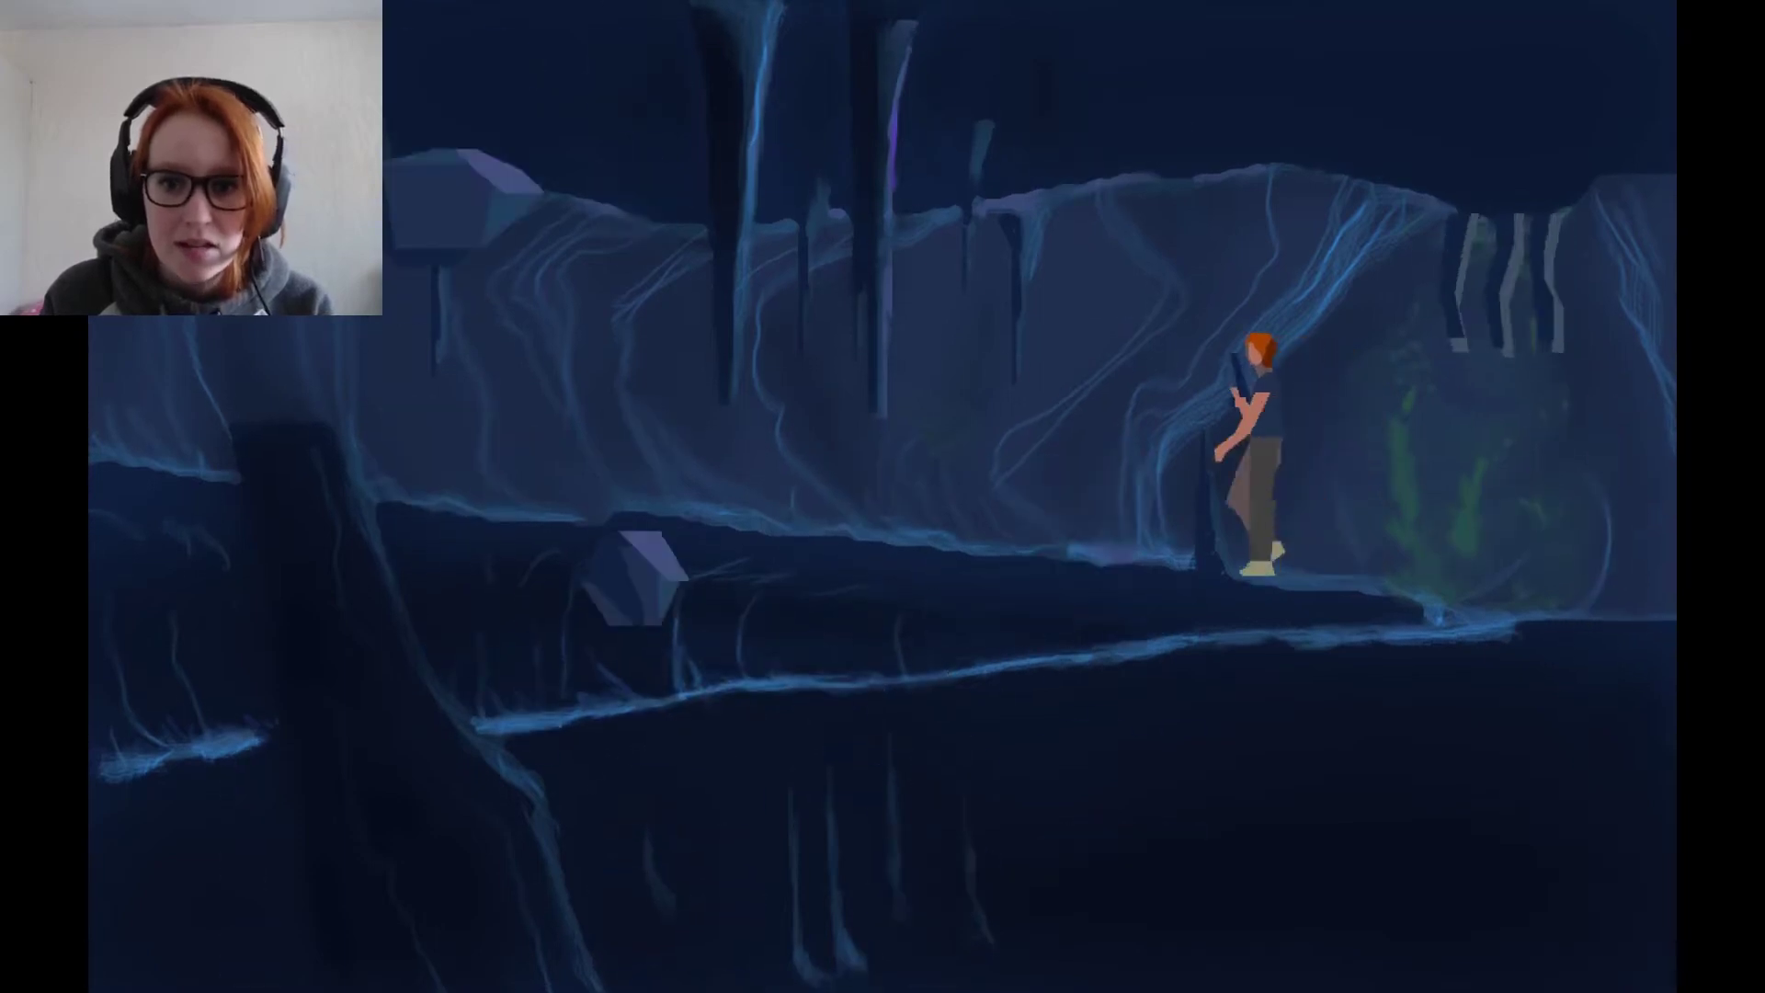
pyautogui.press('Left')
pyautogui.press('Left')
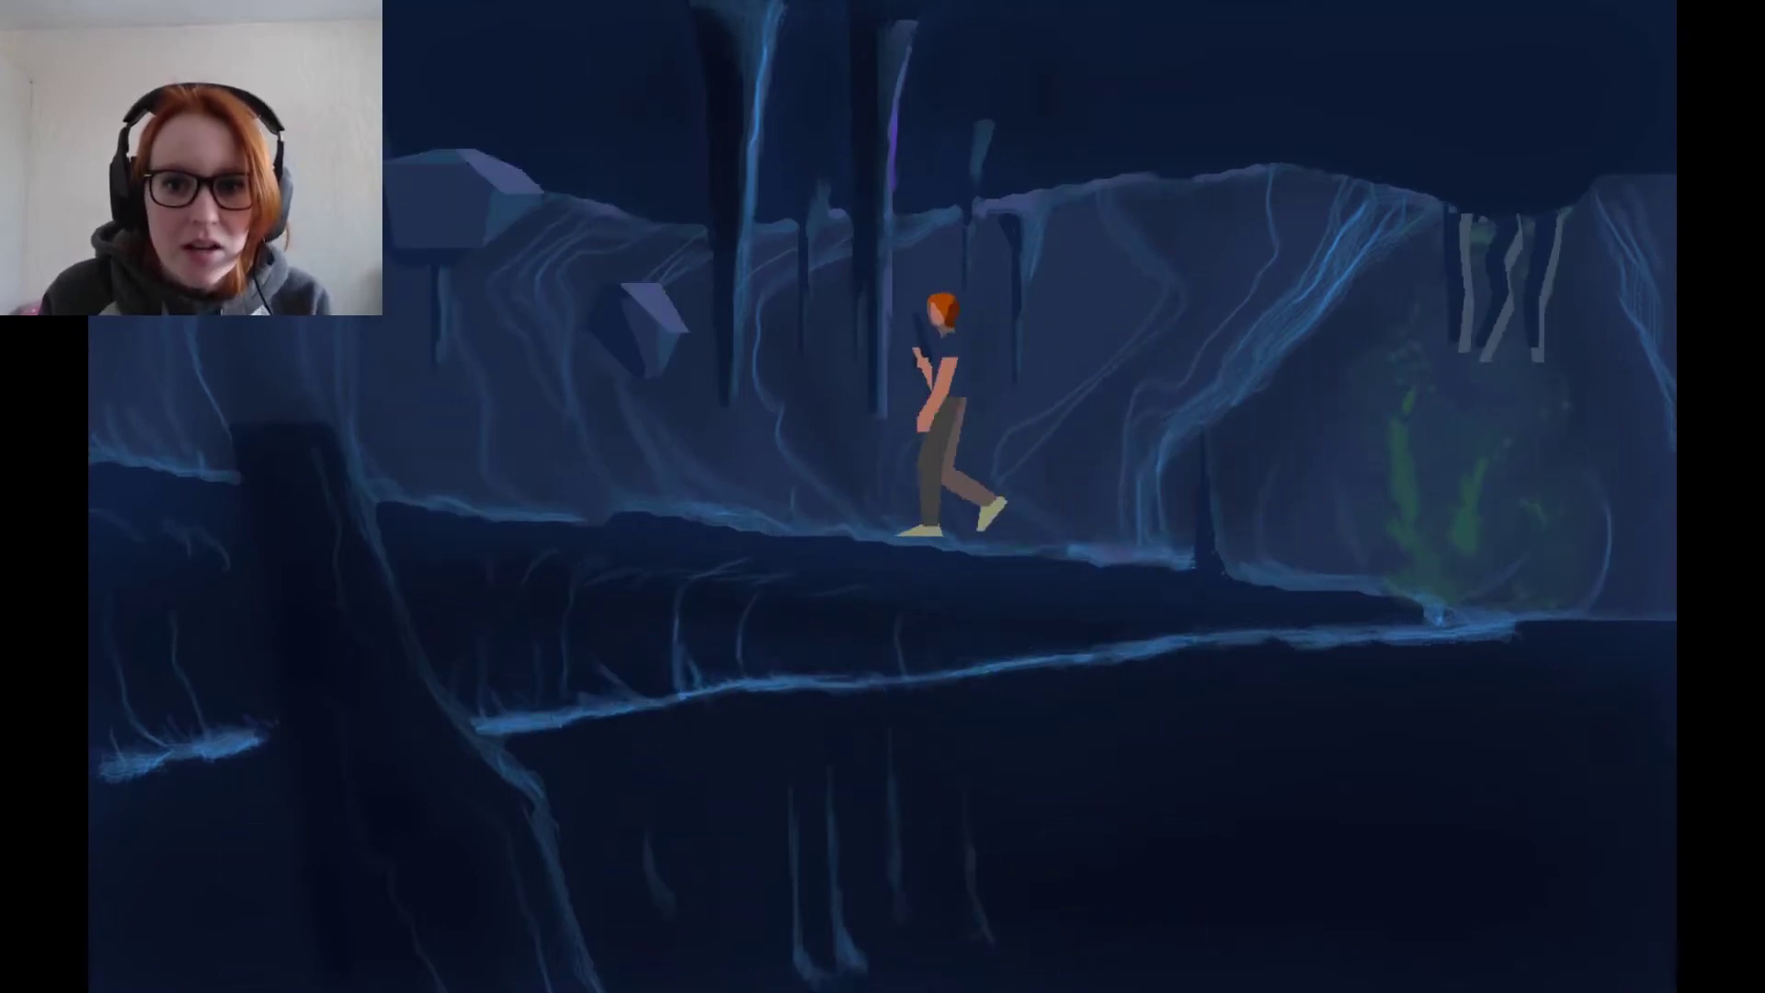
pyautogui.press('Left')
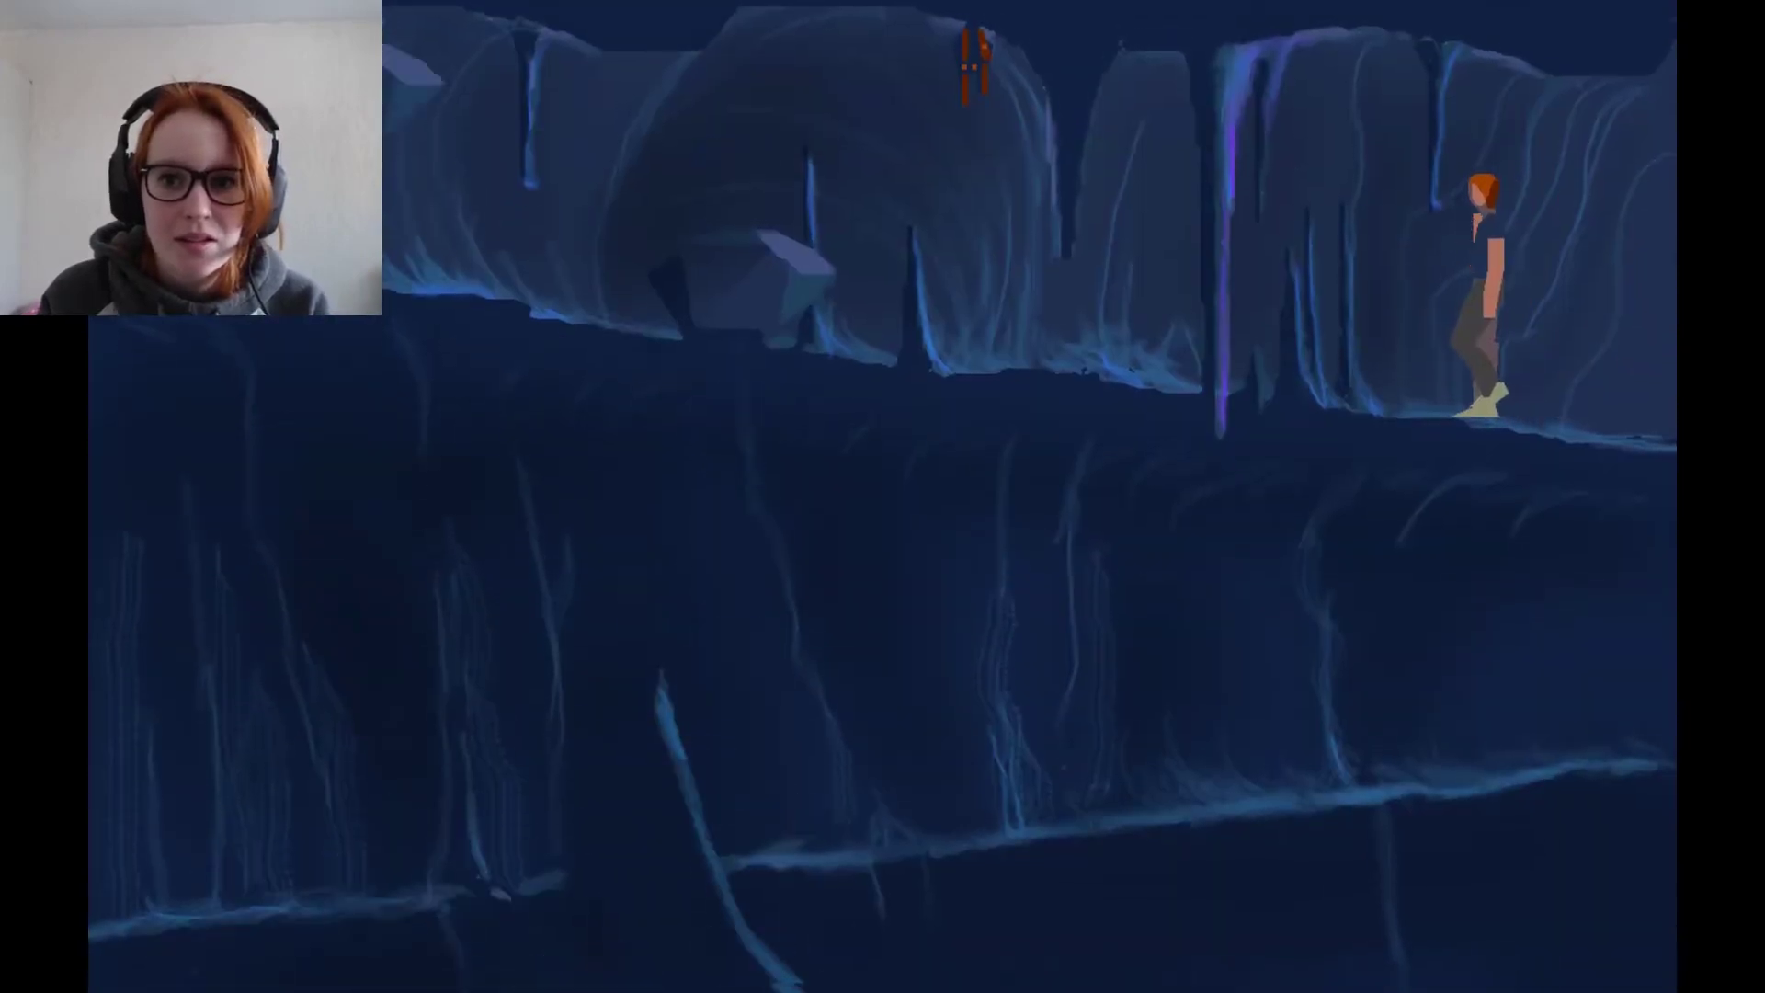
pyautogui.press('space')
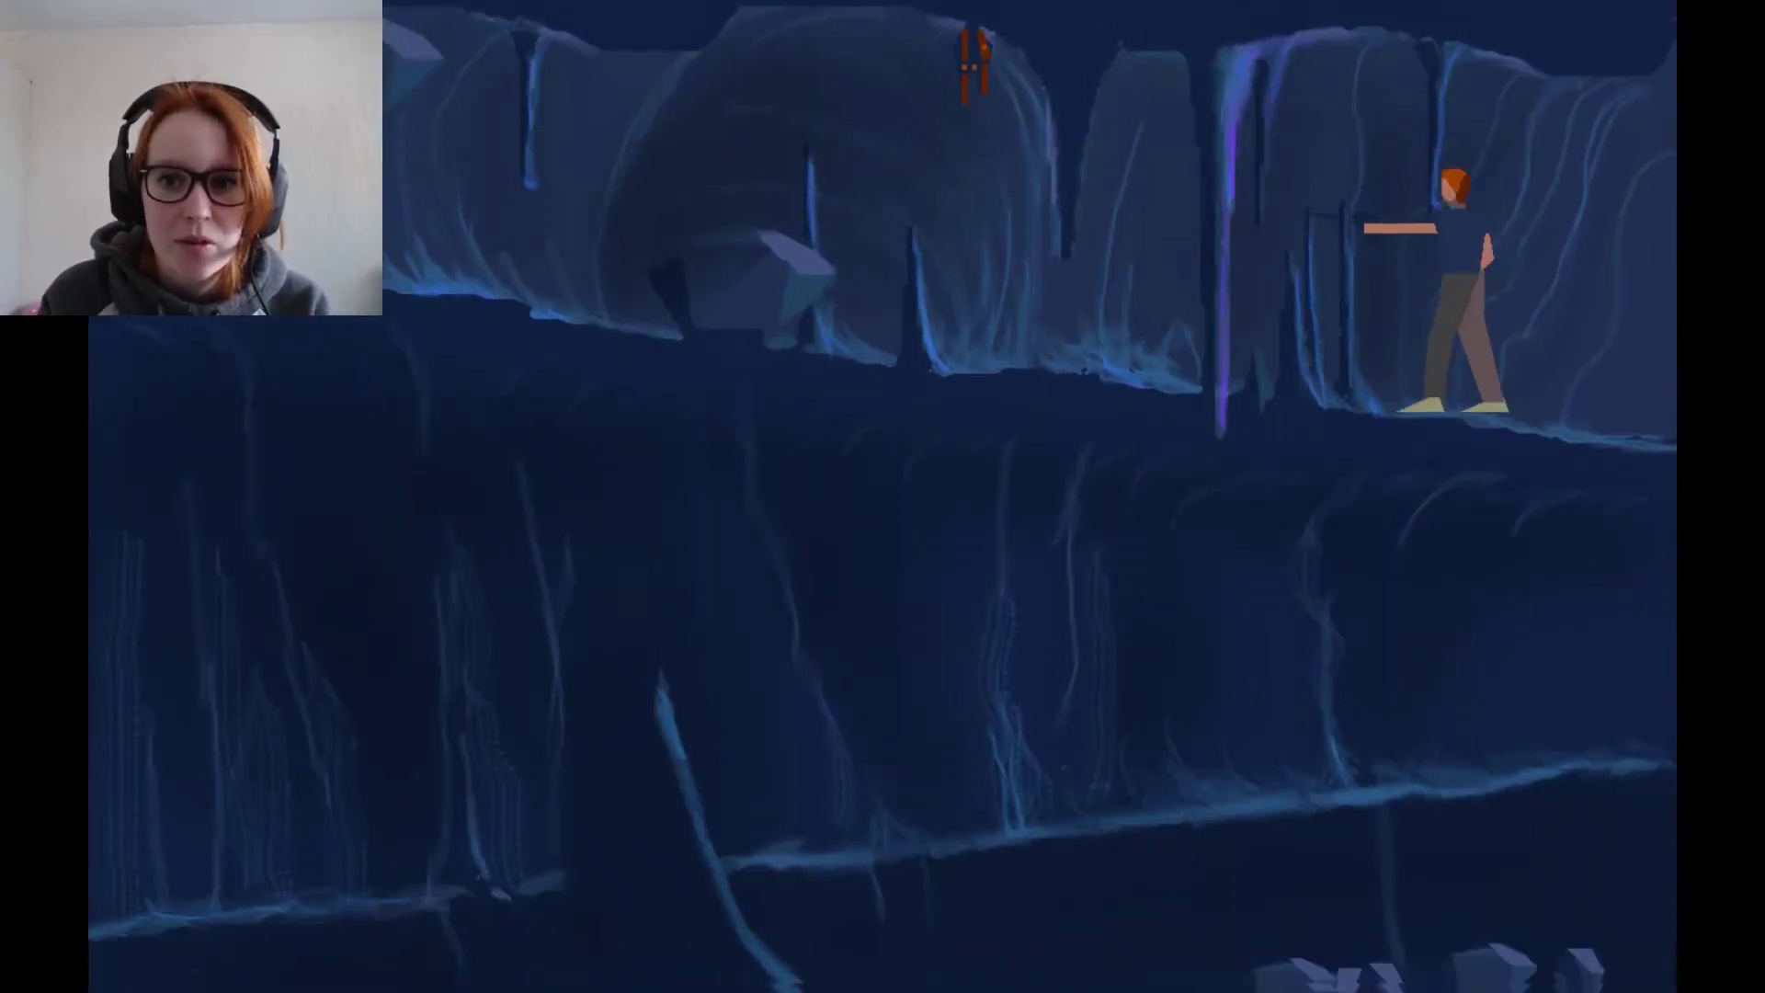
pyautogui.press('Left')
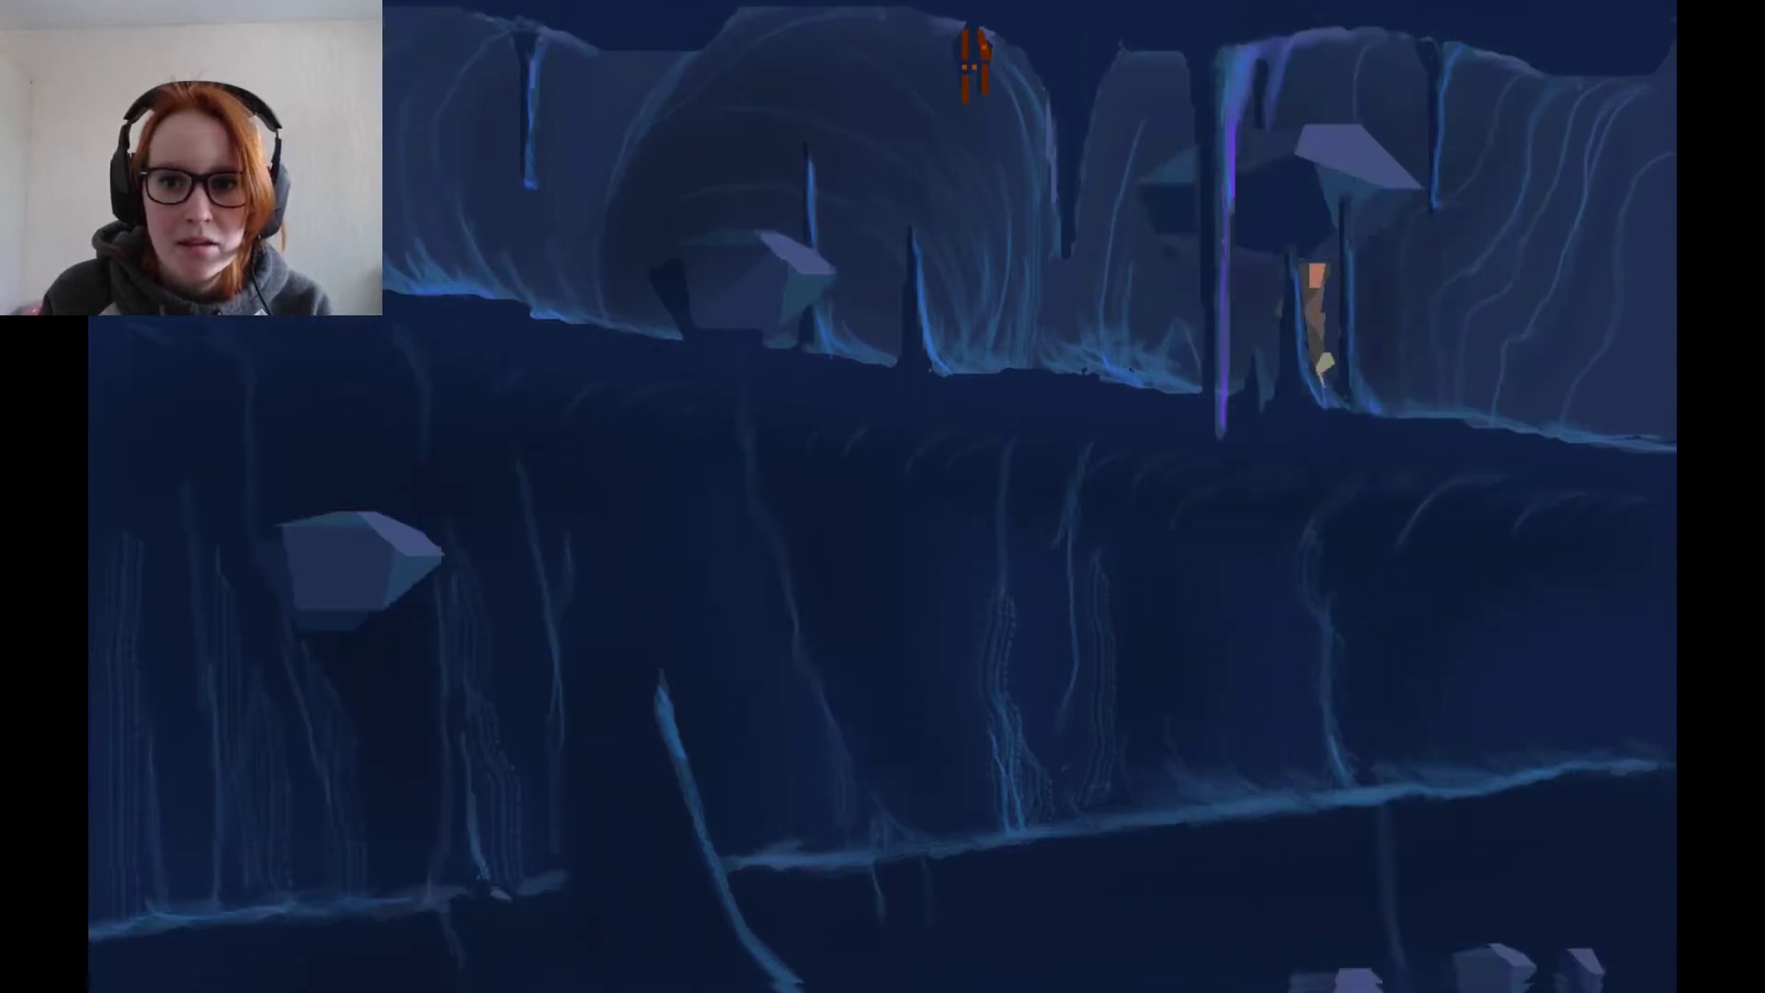
pyautogui.press('Left')
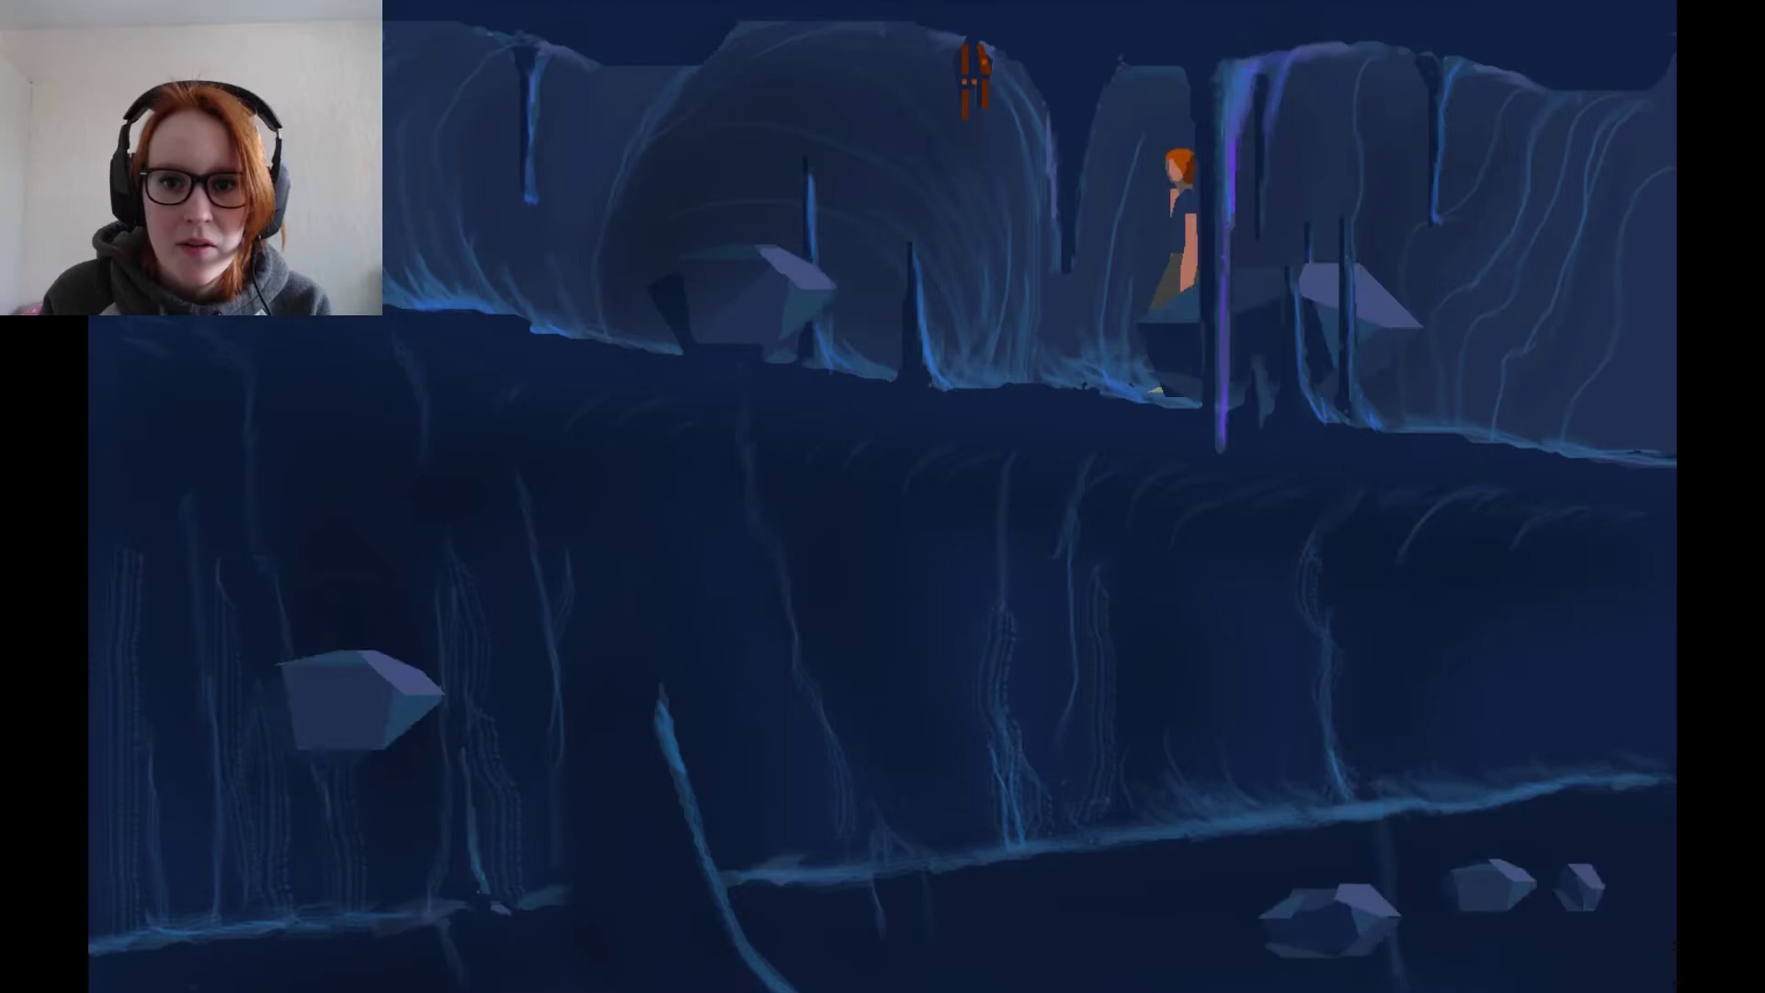
pyautogui.press('space')
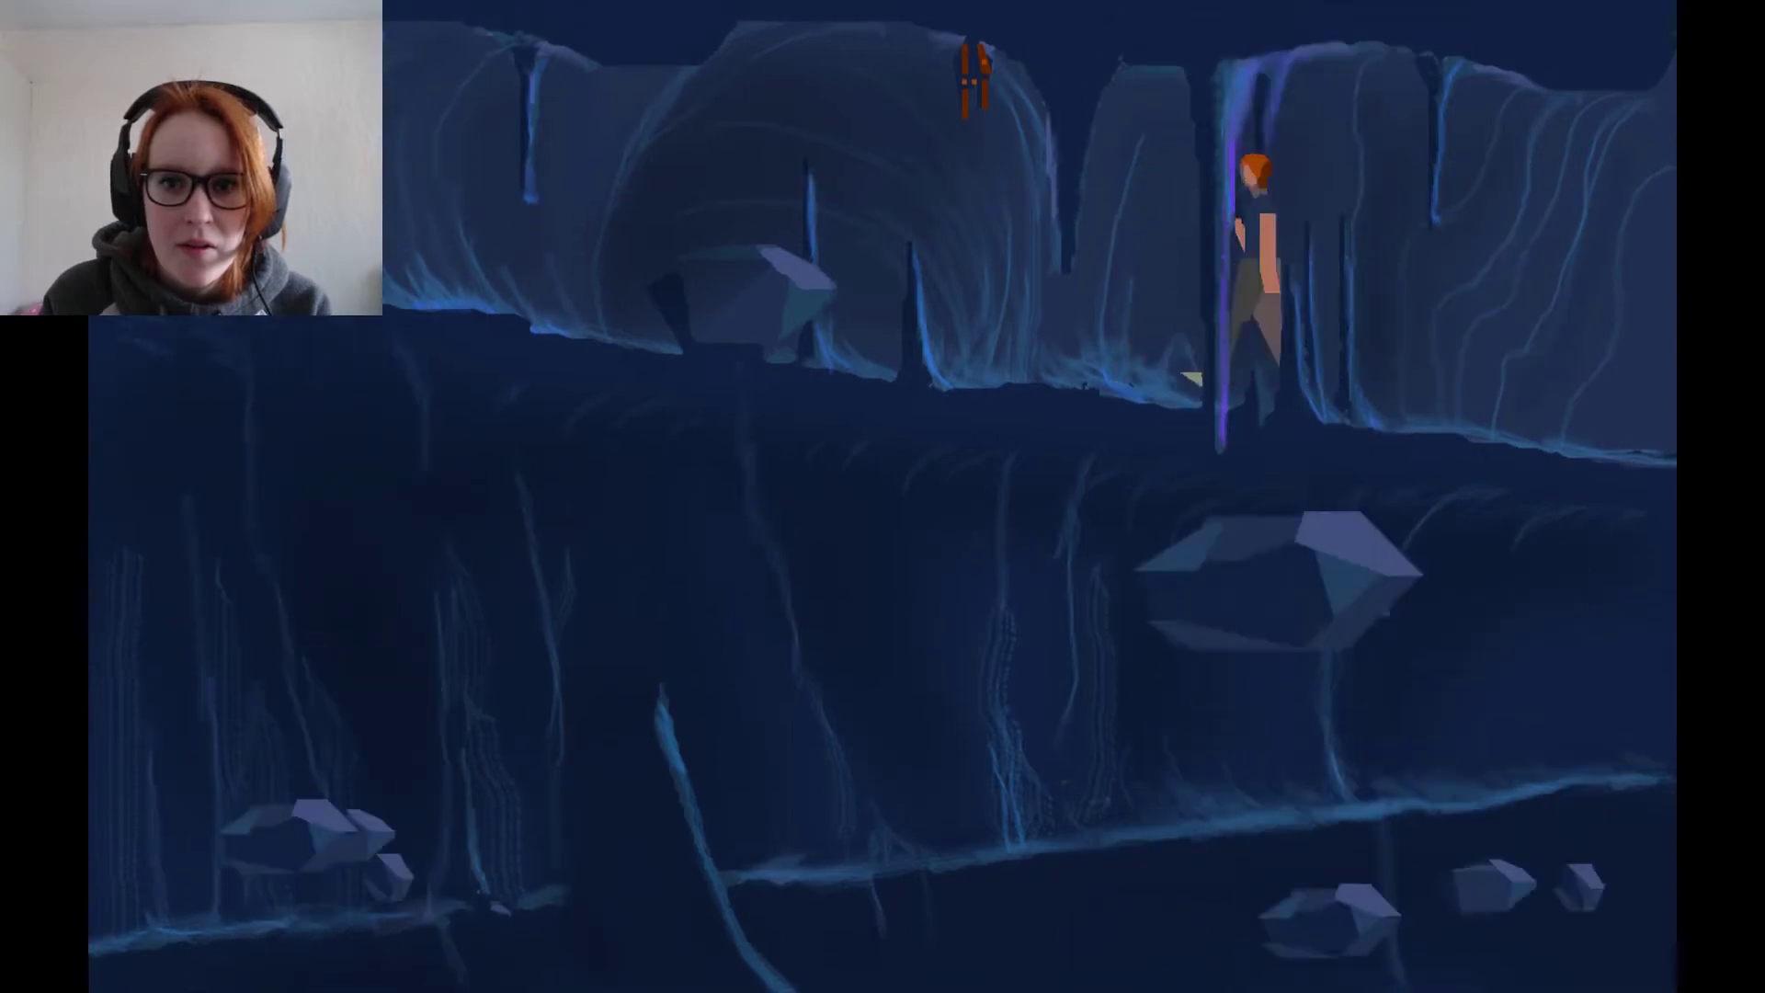
pyautogui.press('Left')
pyautogui.press('Left')
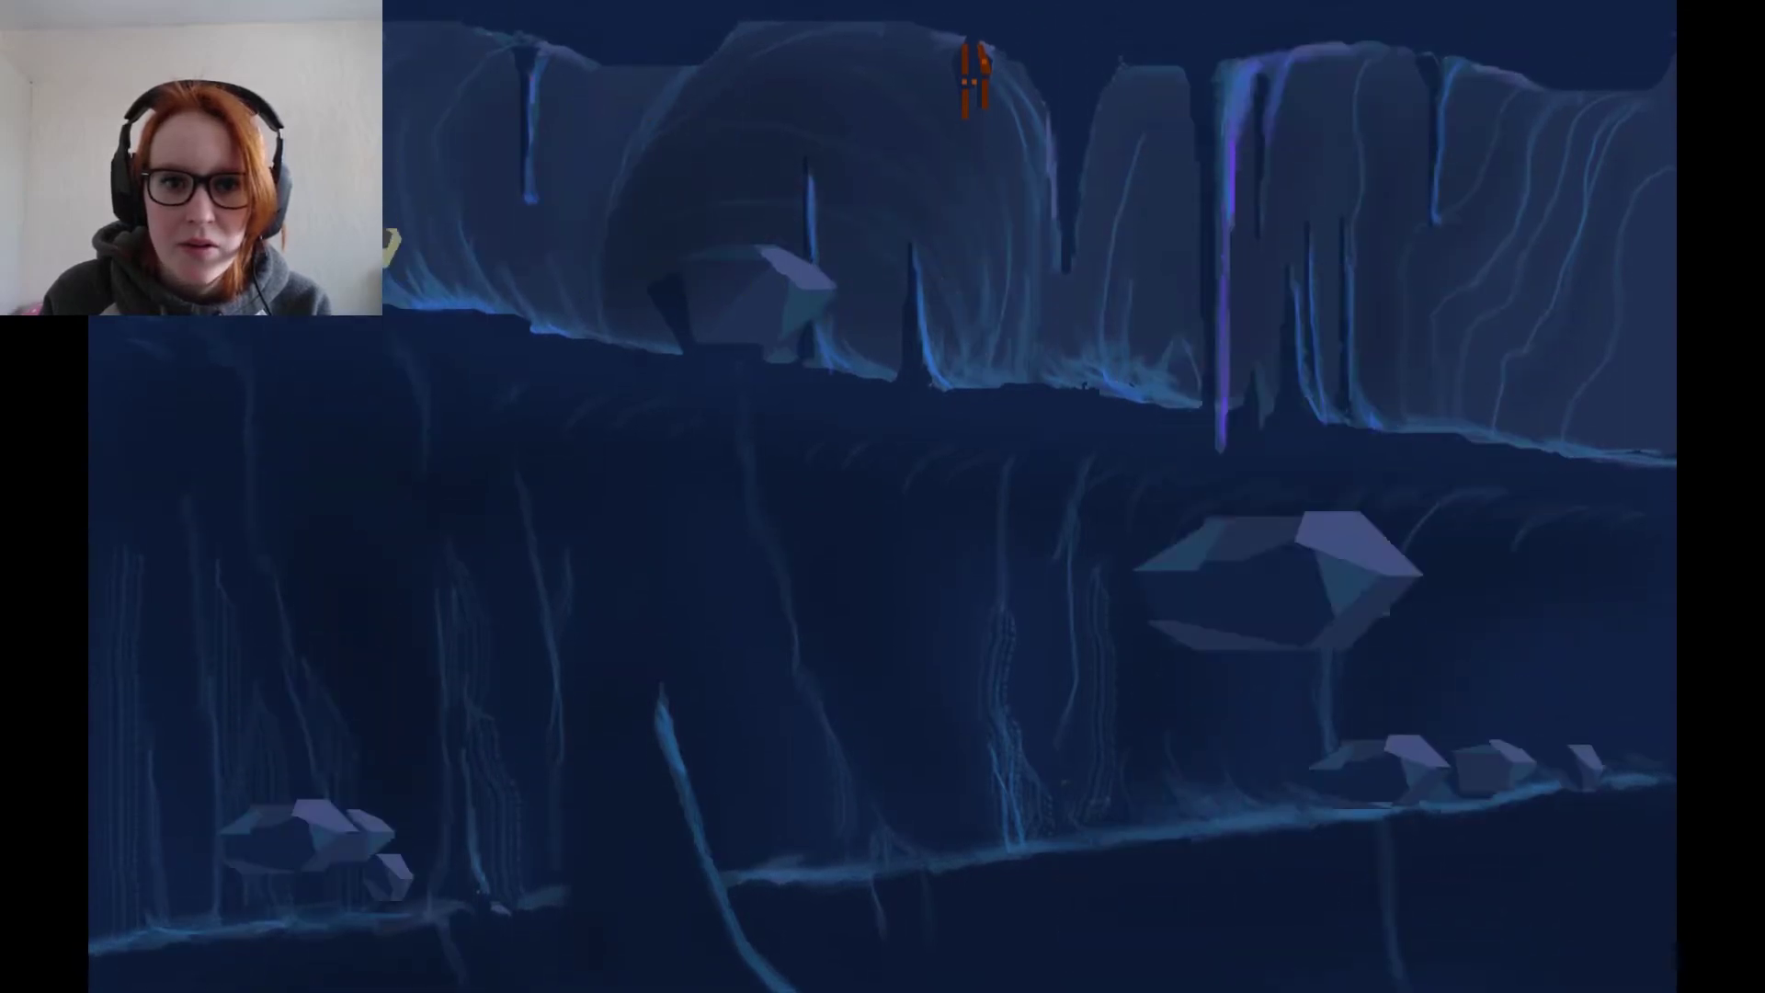
pyautogui.press('Left')
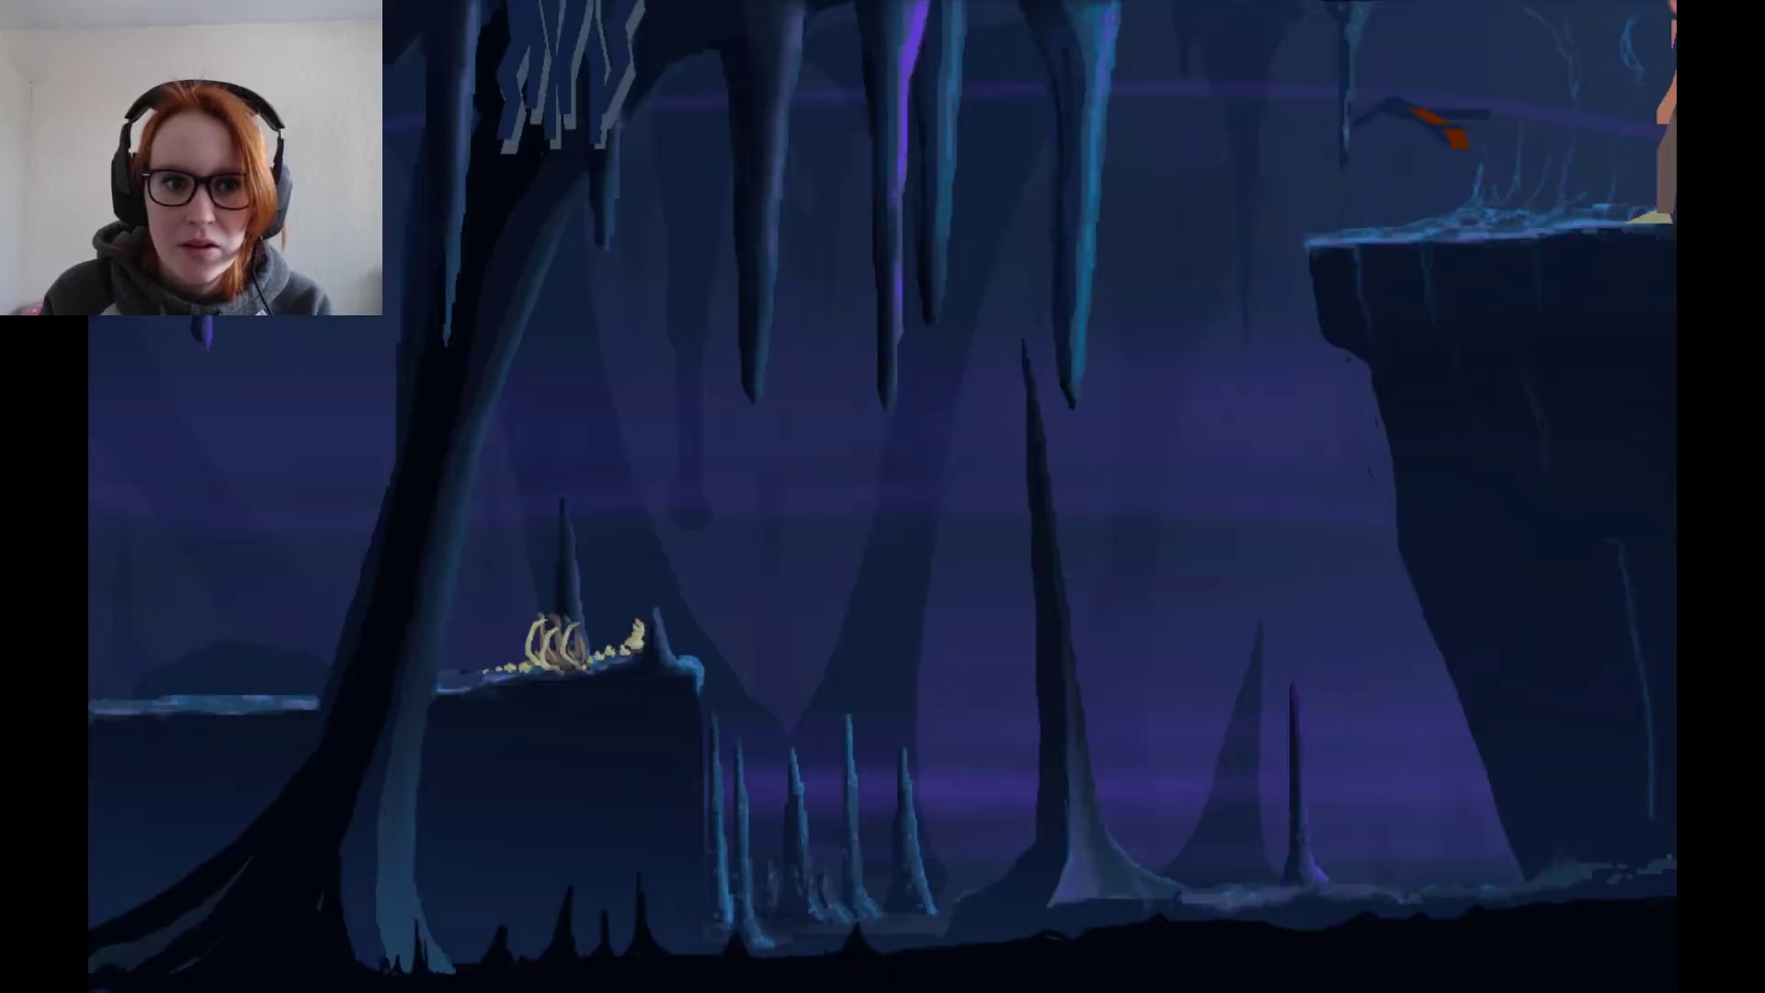
pyautogui.press('Left')
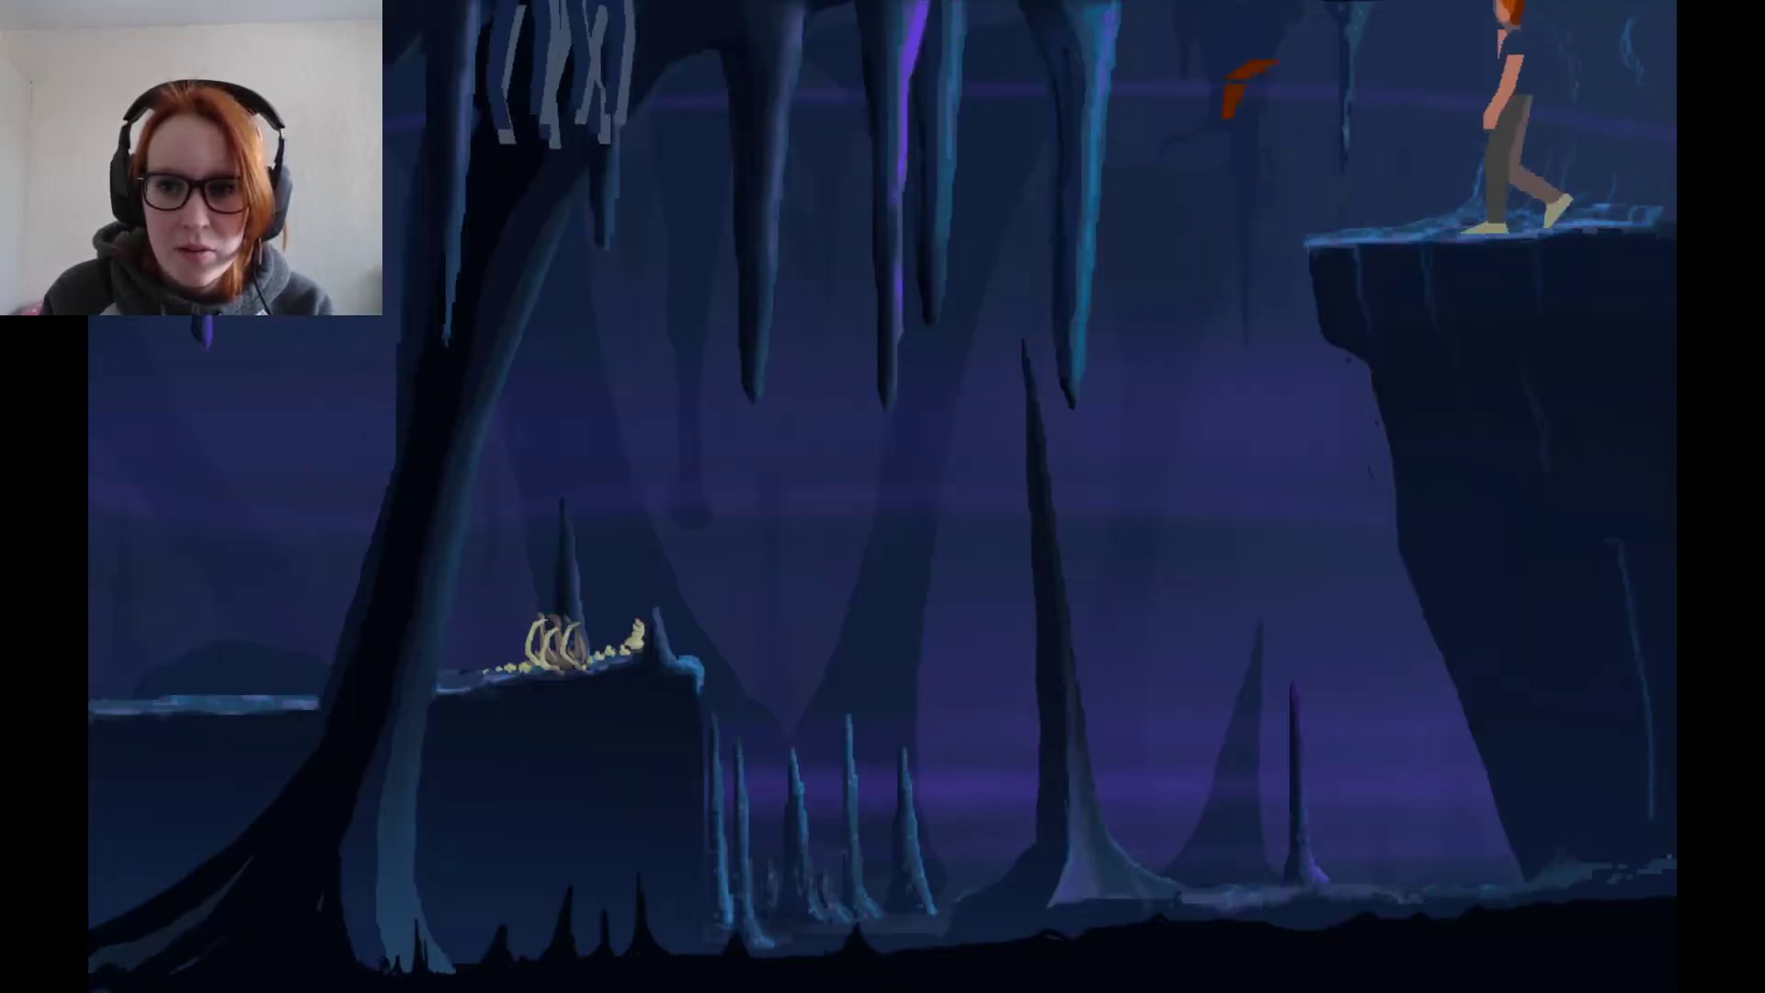
pyautogui.press('Left')
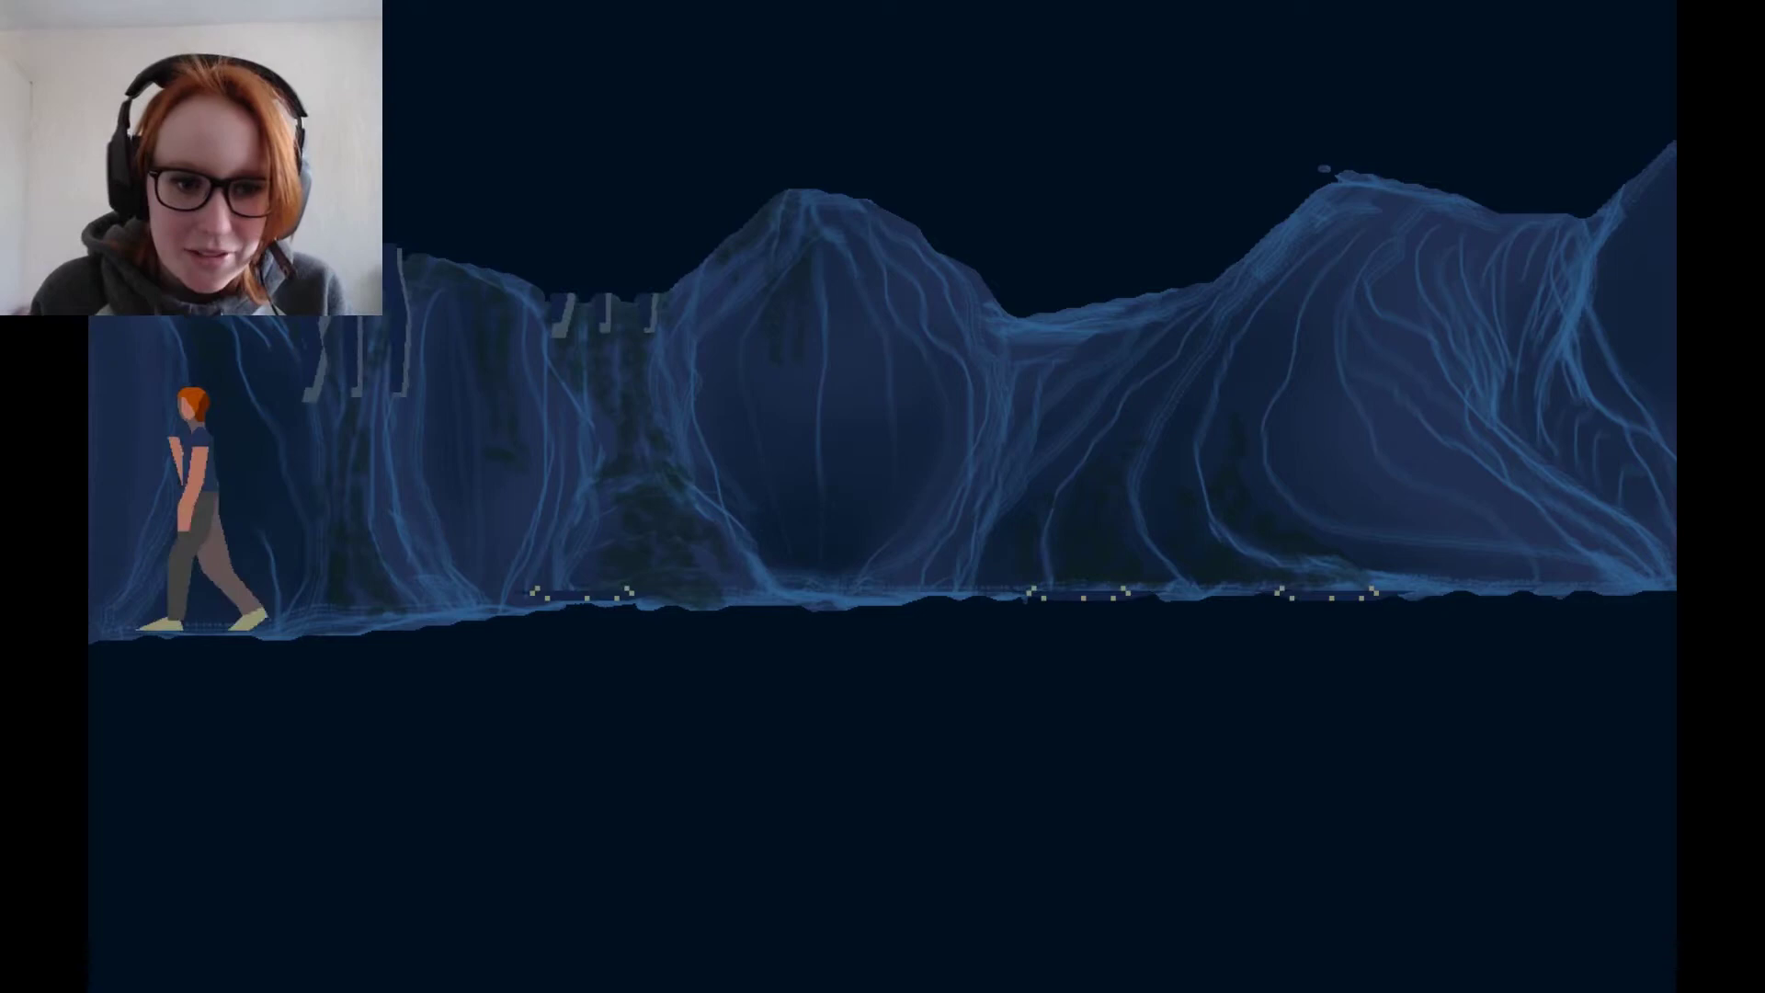
pyautogui.press('Left')
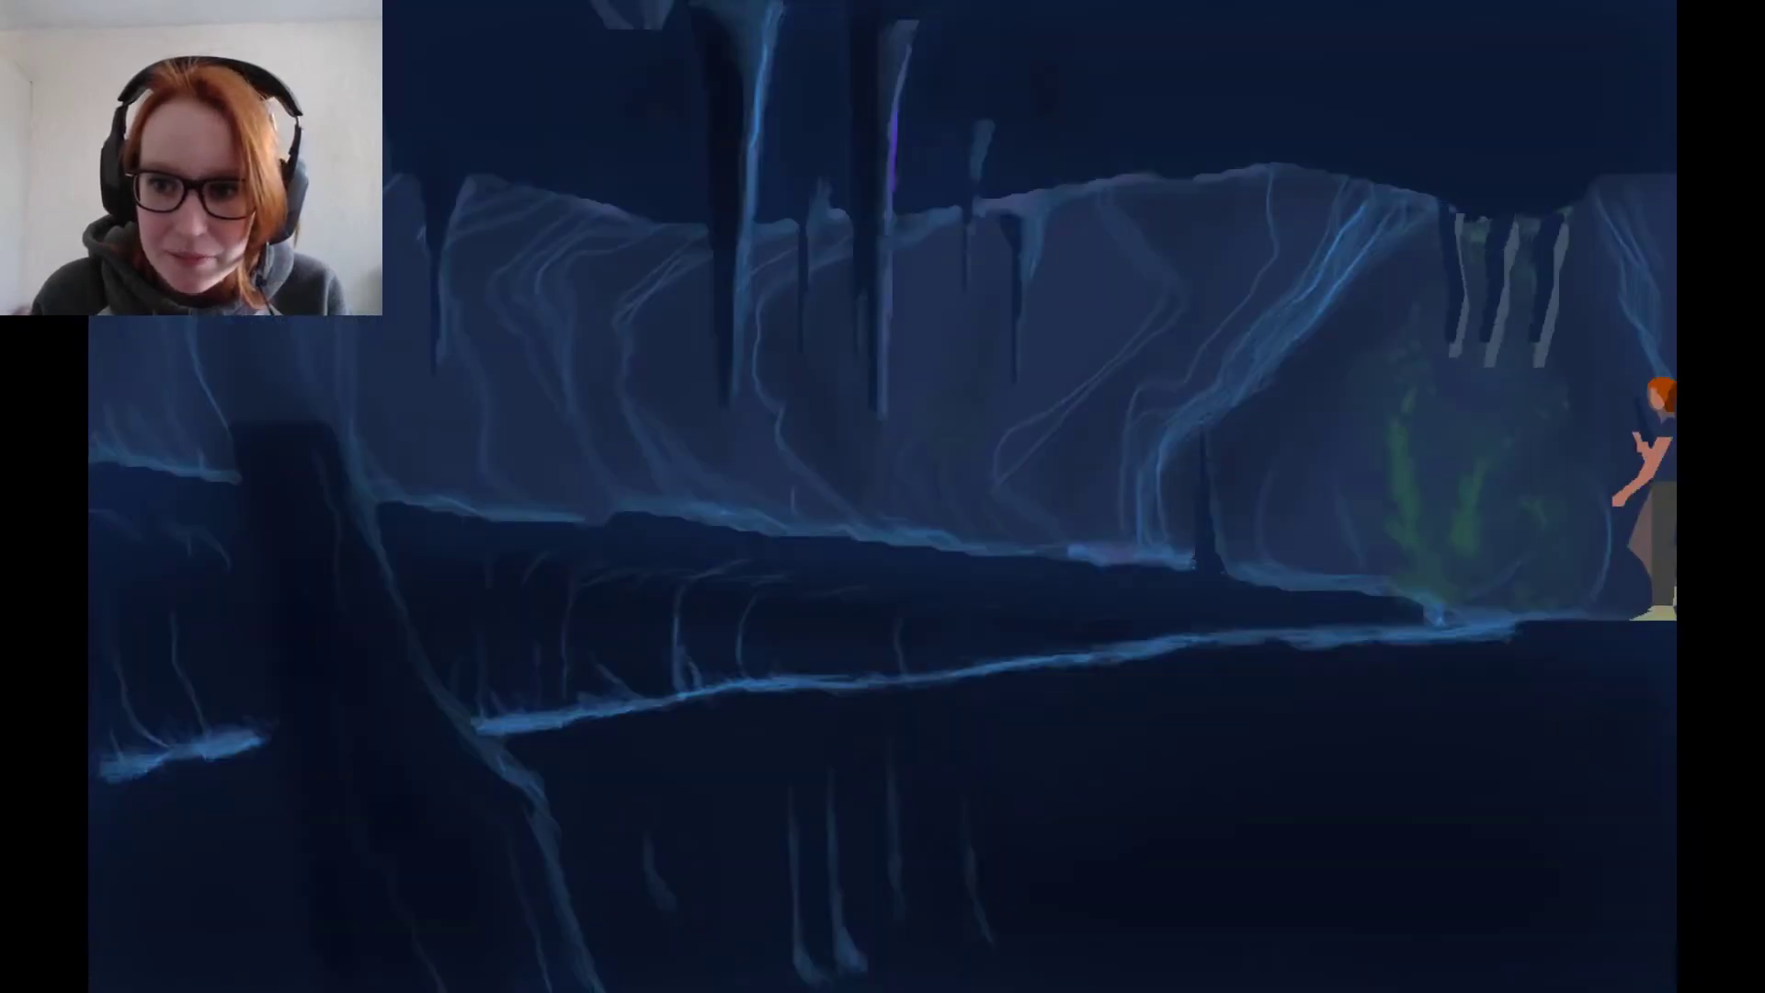
pyautogui.press('space')
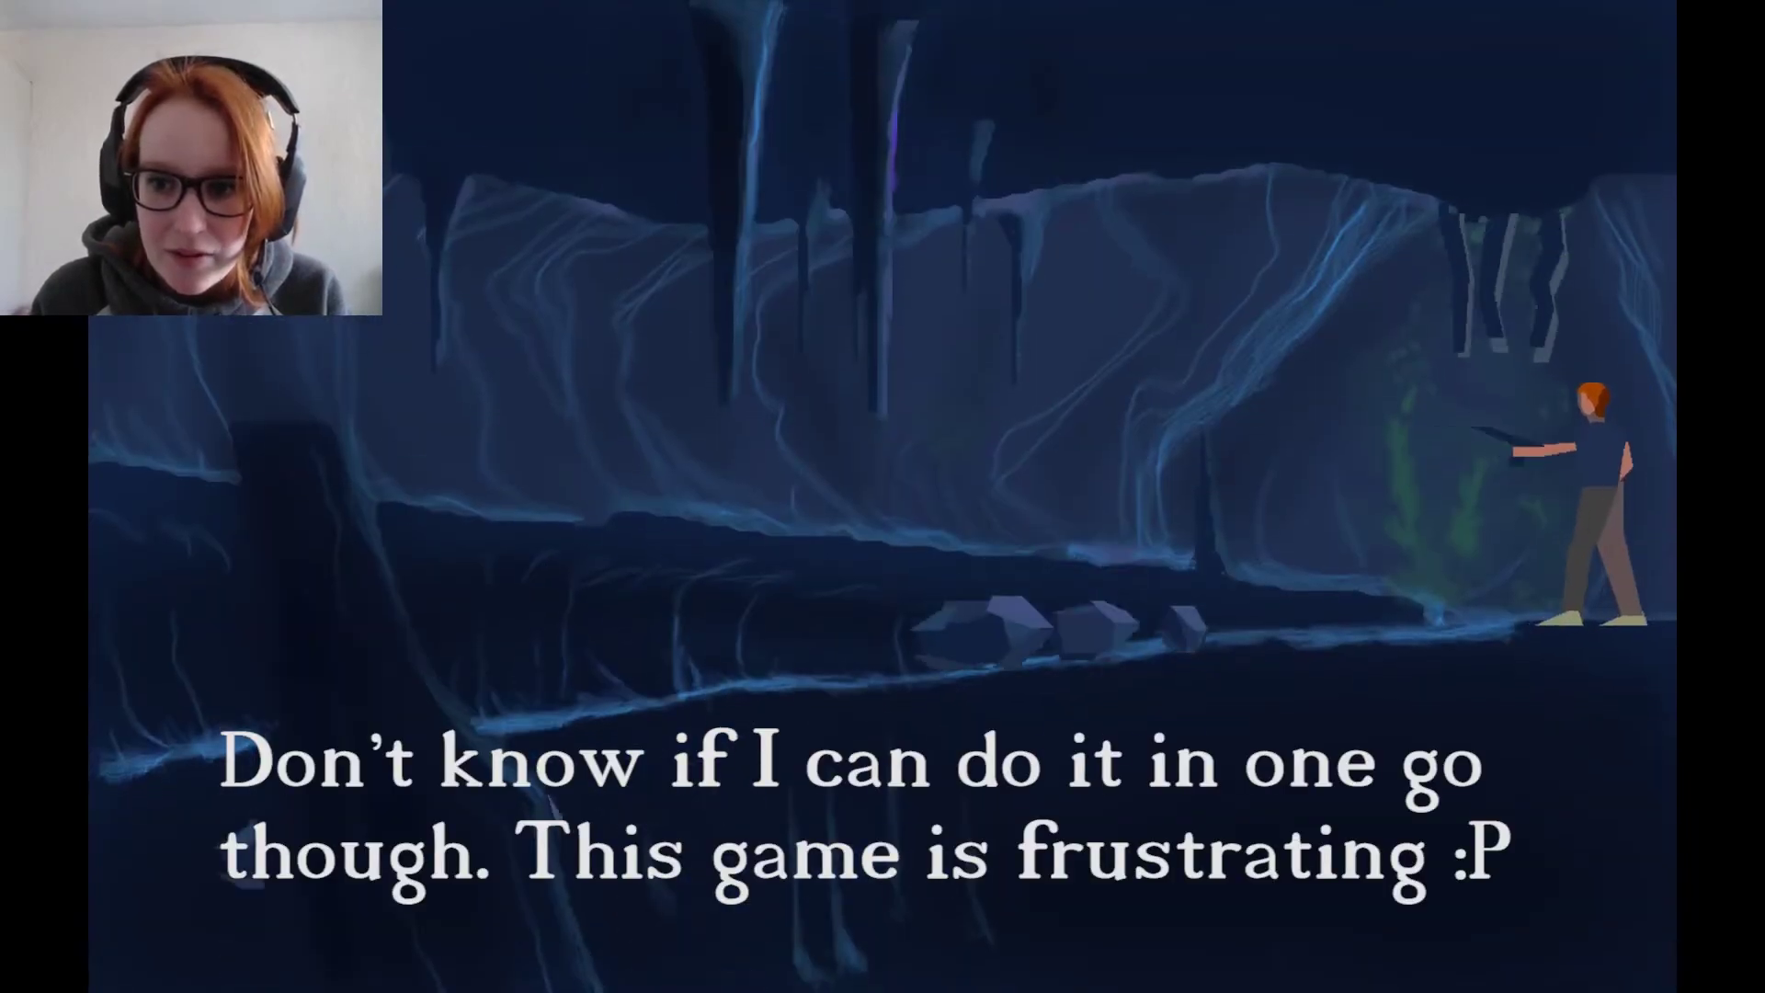
pyautogui.press('Left')
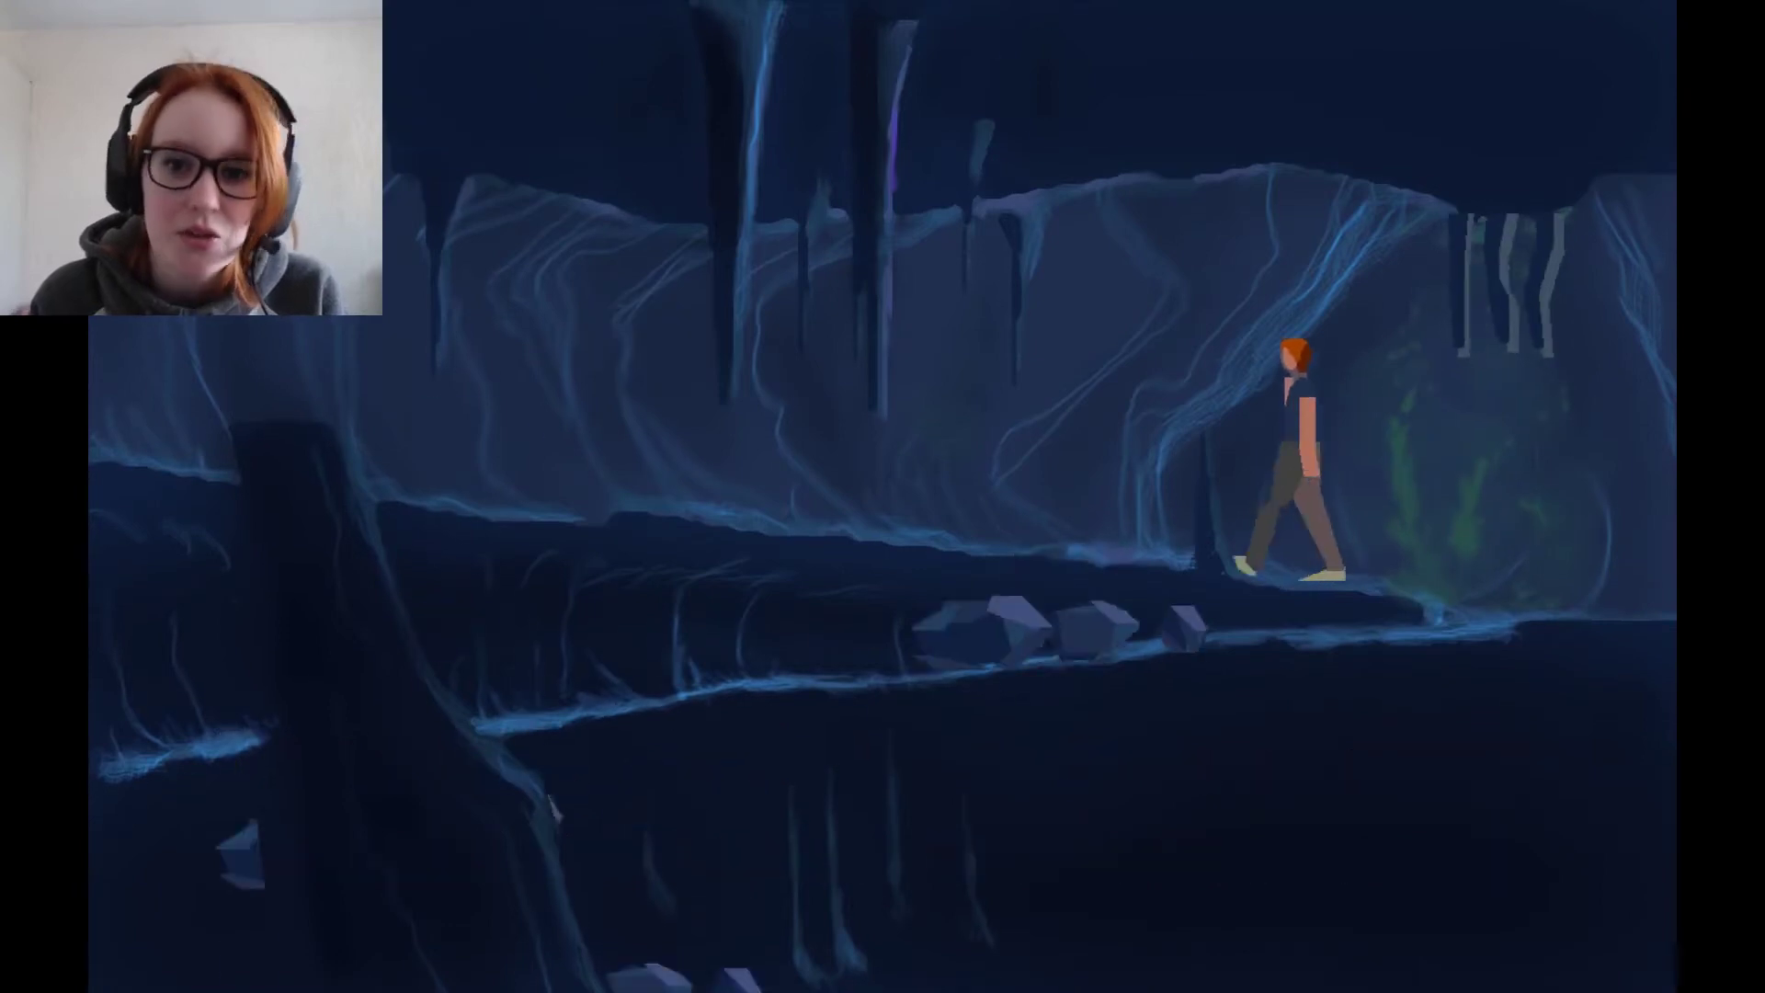
pyautogui.press('Left')
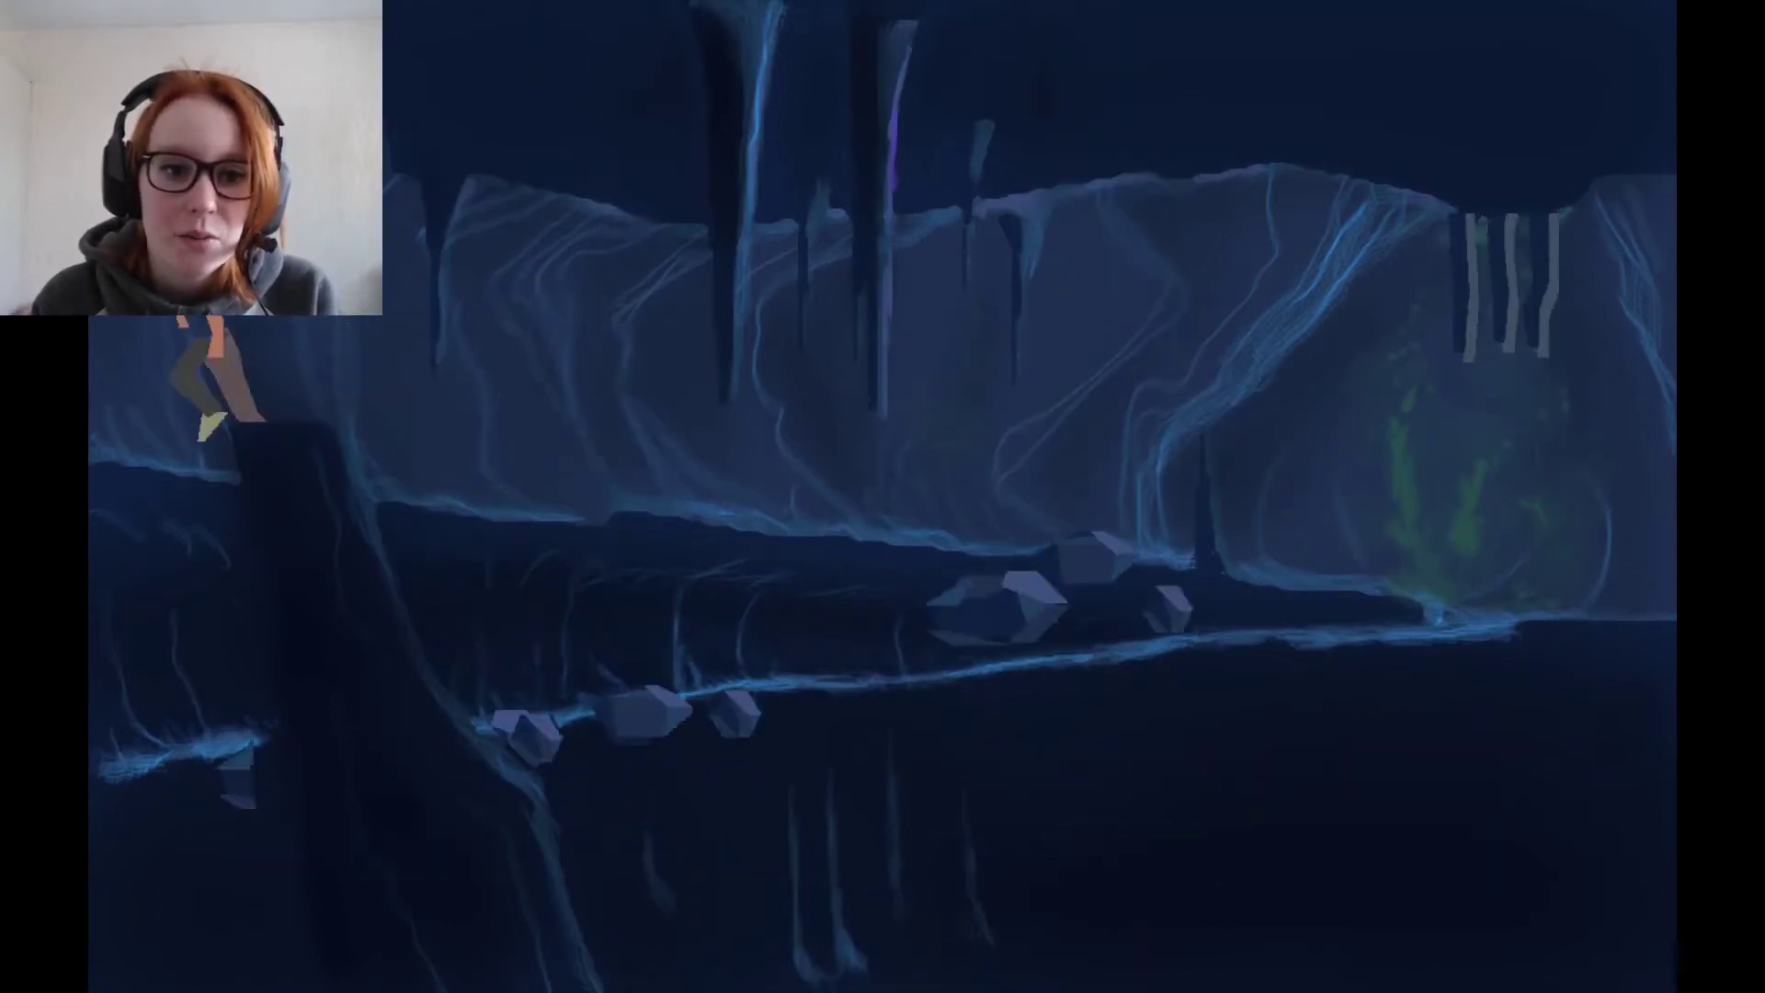
pyautogui.press('Left')
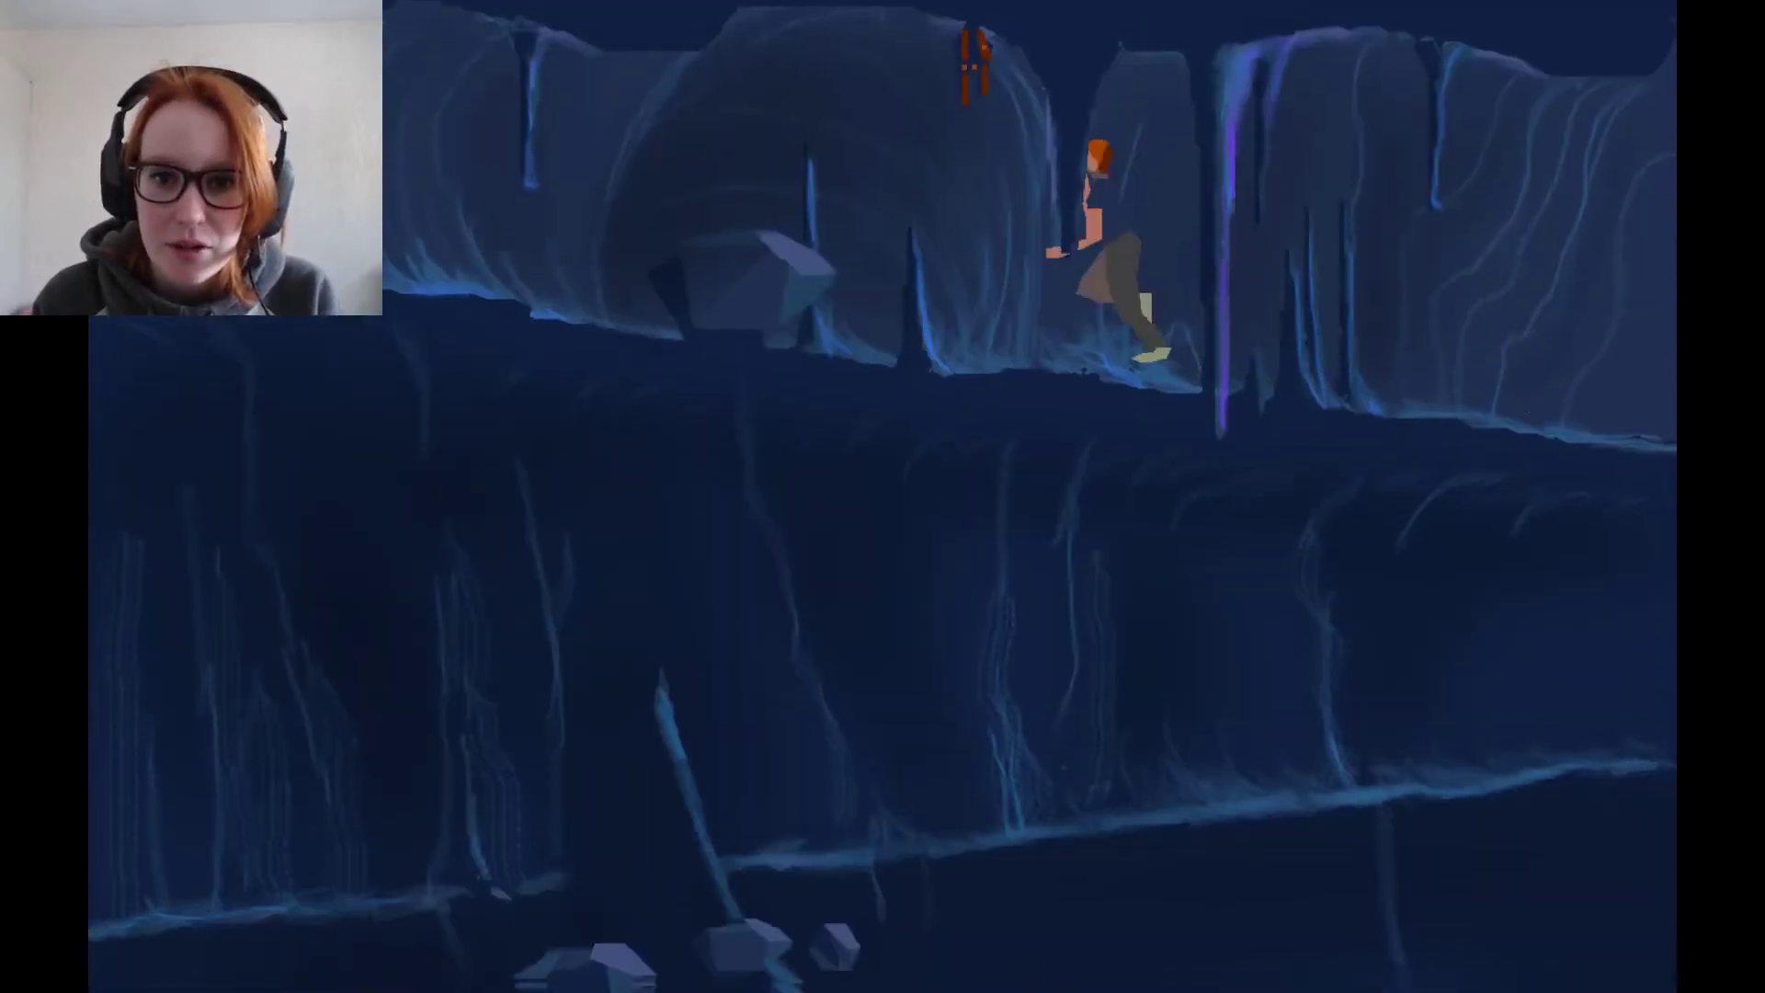
pyautogui.press('Left')
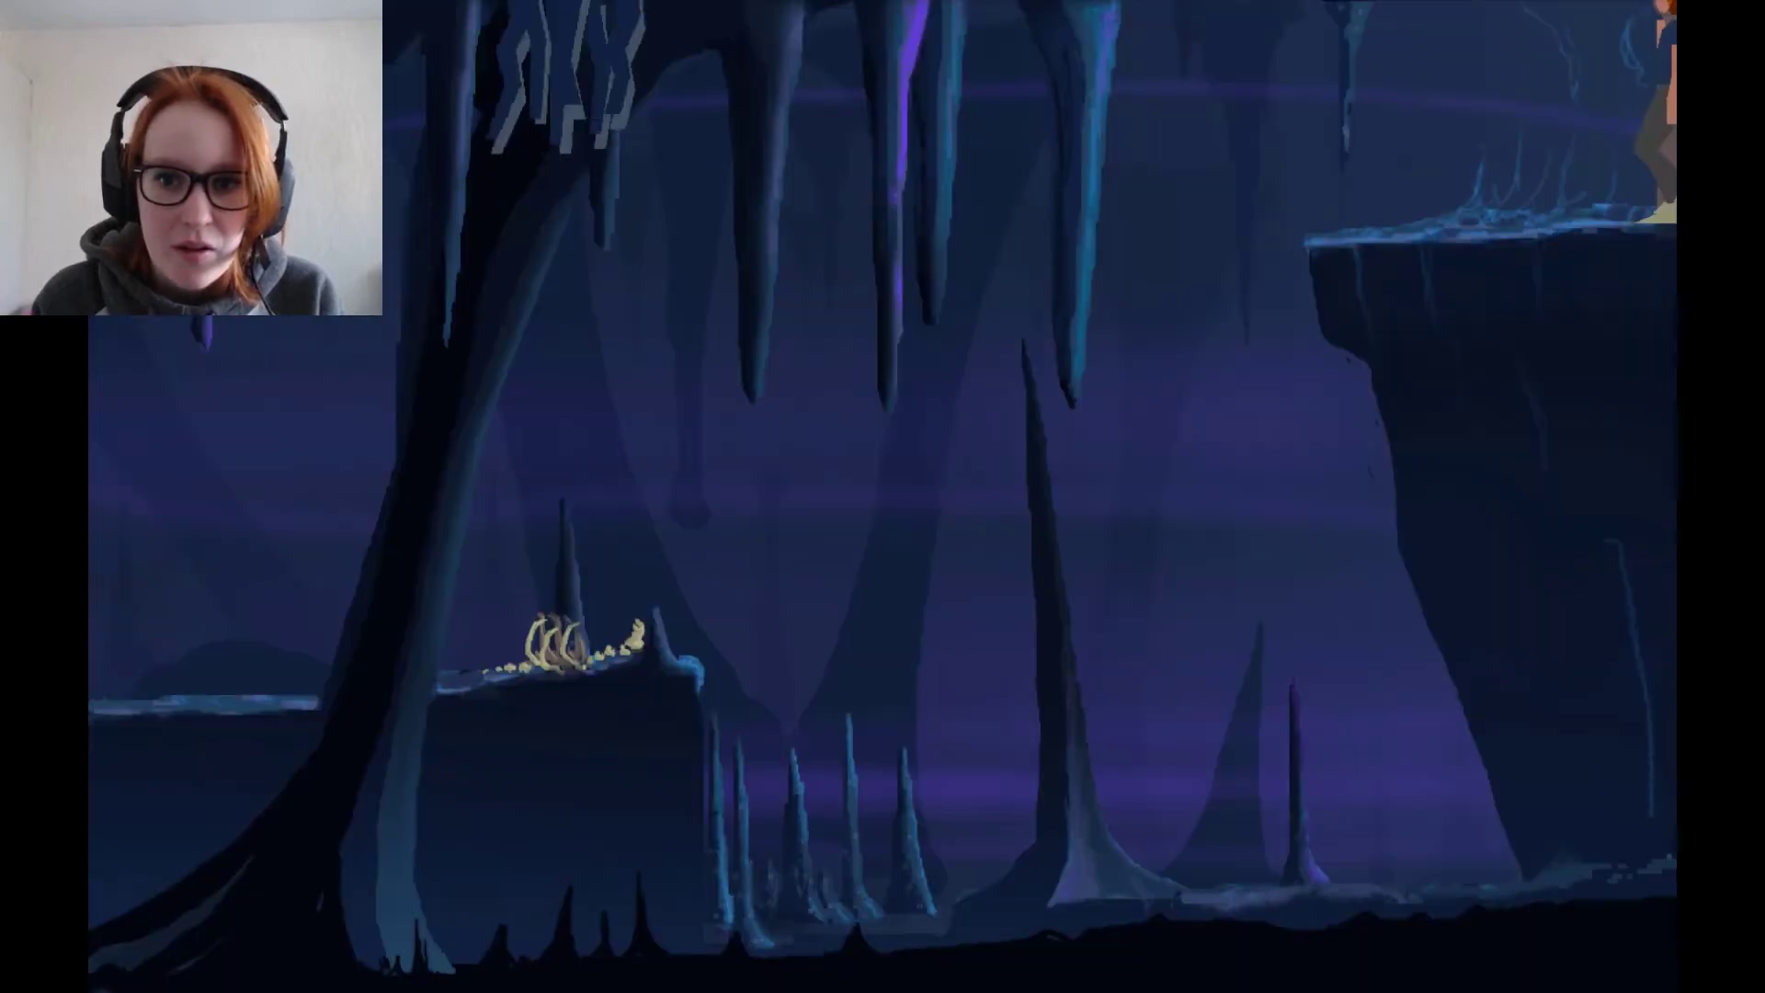
pyautogui.press('Left')
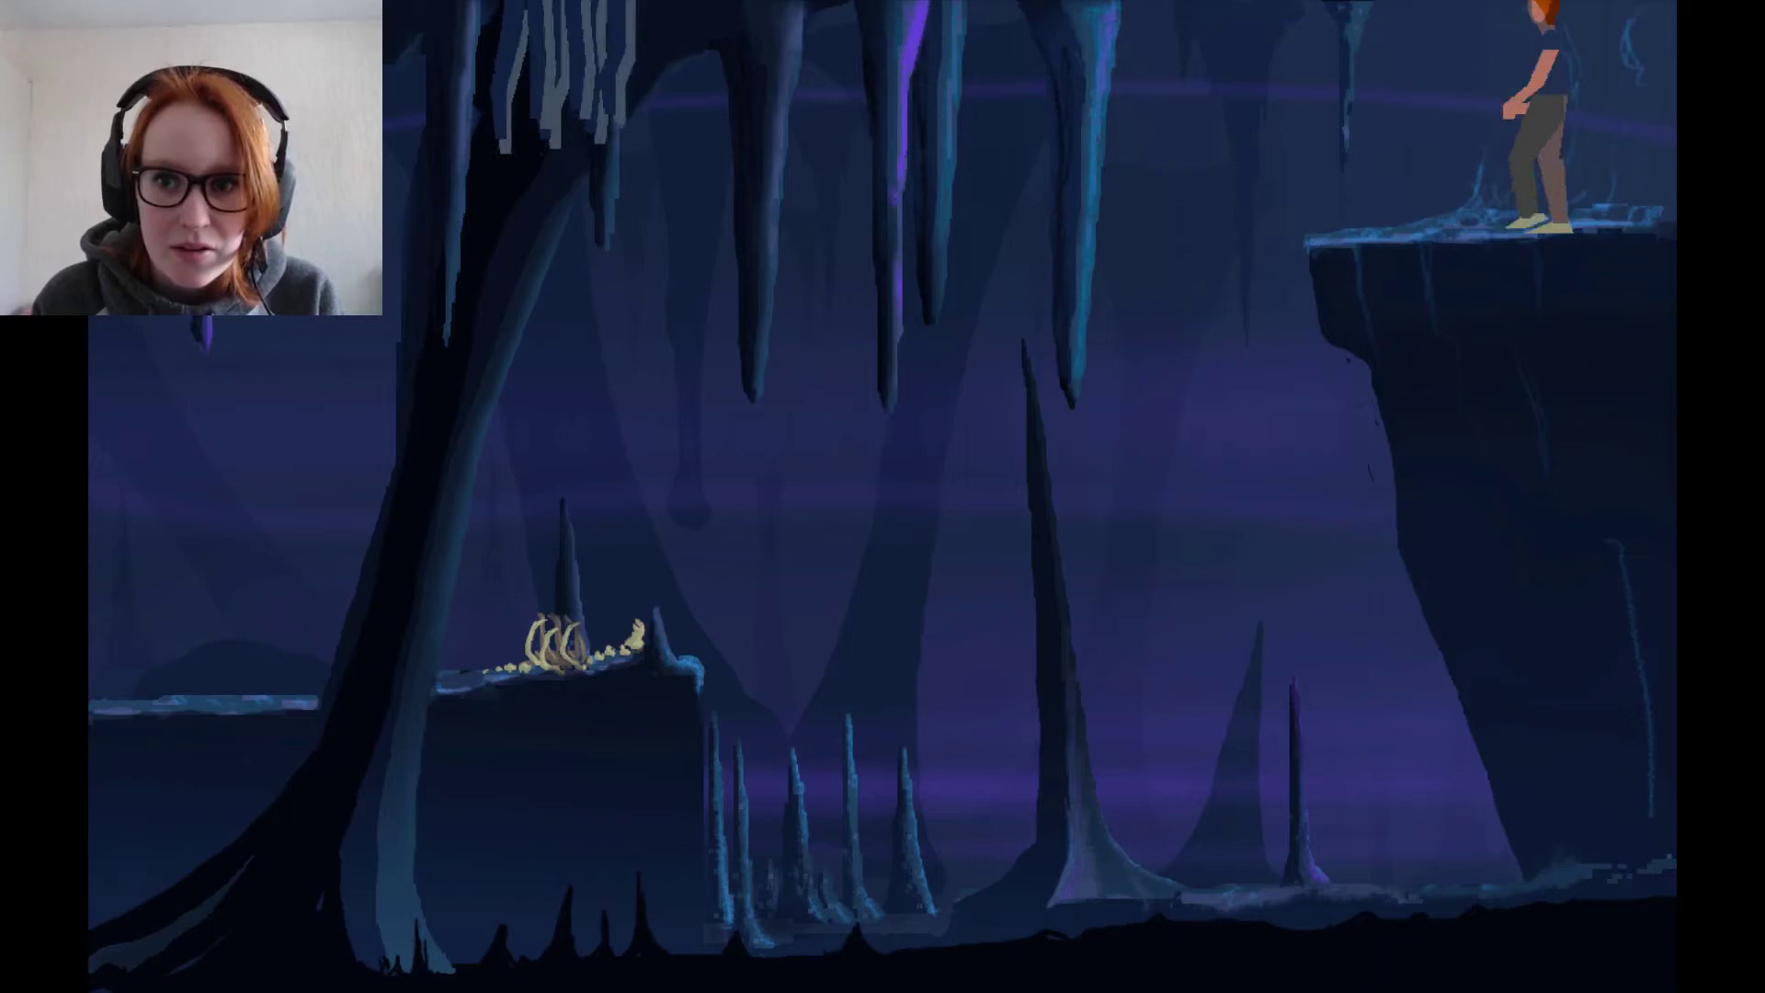
pyautogui.press('Left')
pyautogui.press('Left')
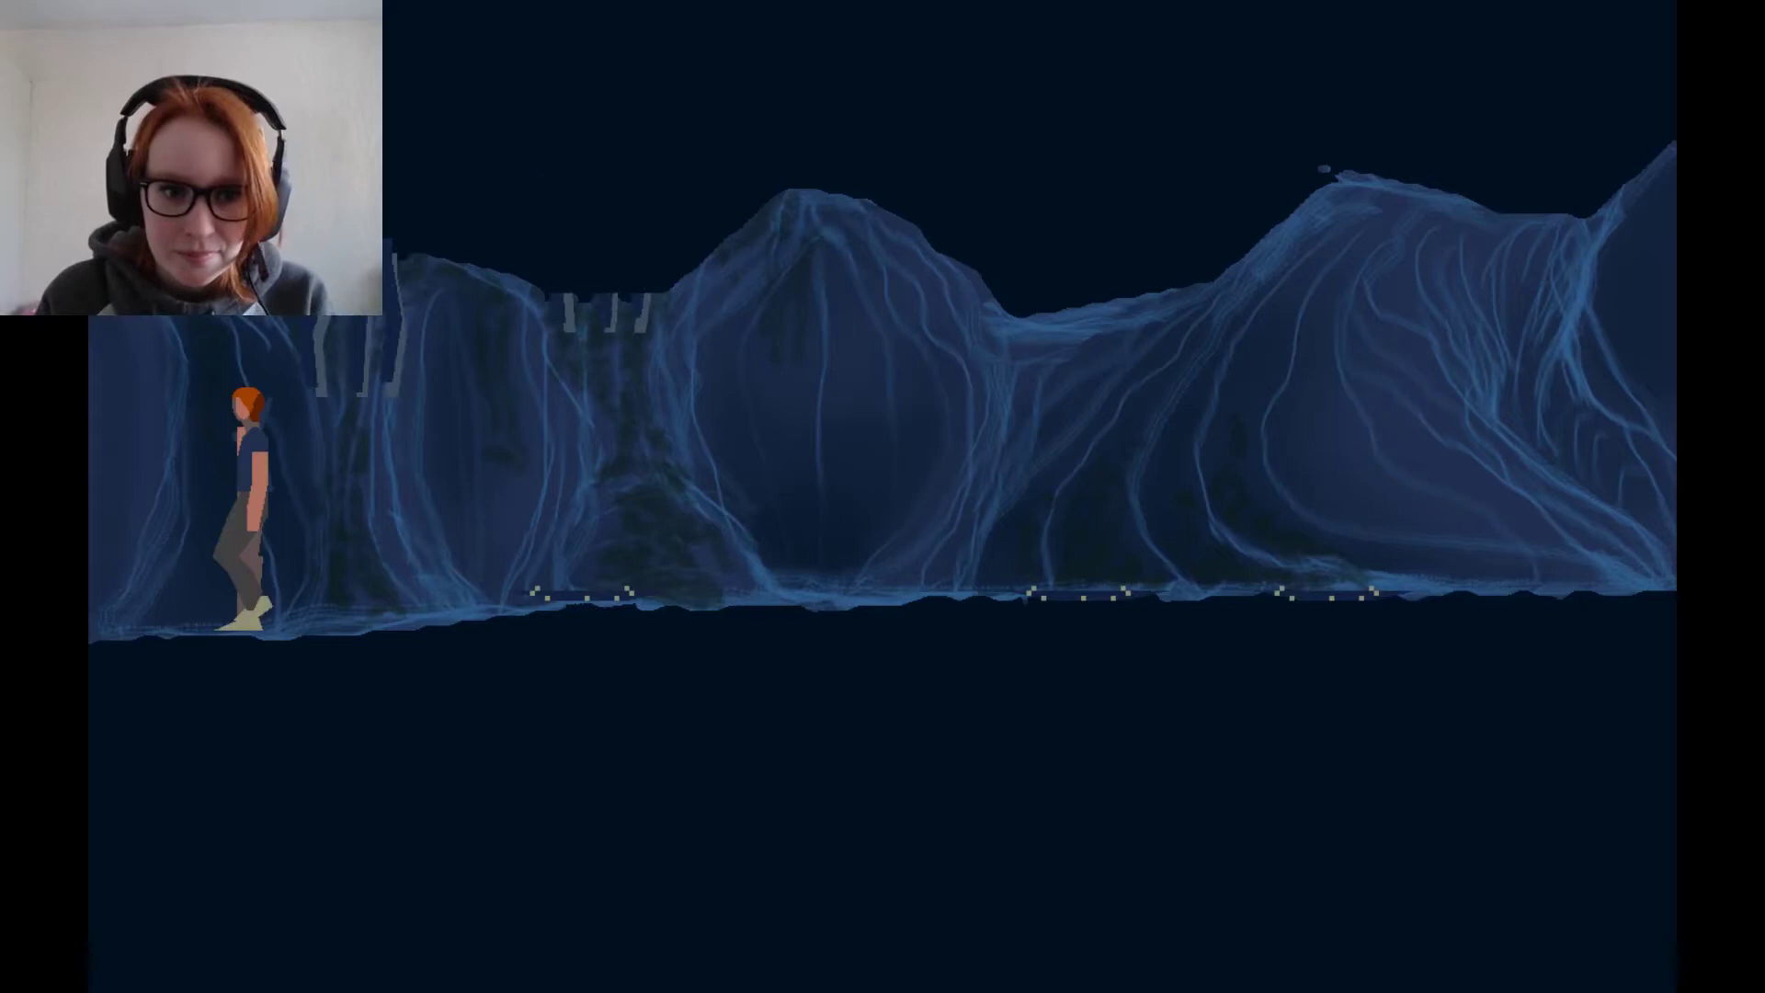
pyautogui.press('Left')
pyautogui.press('Left')
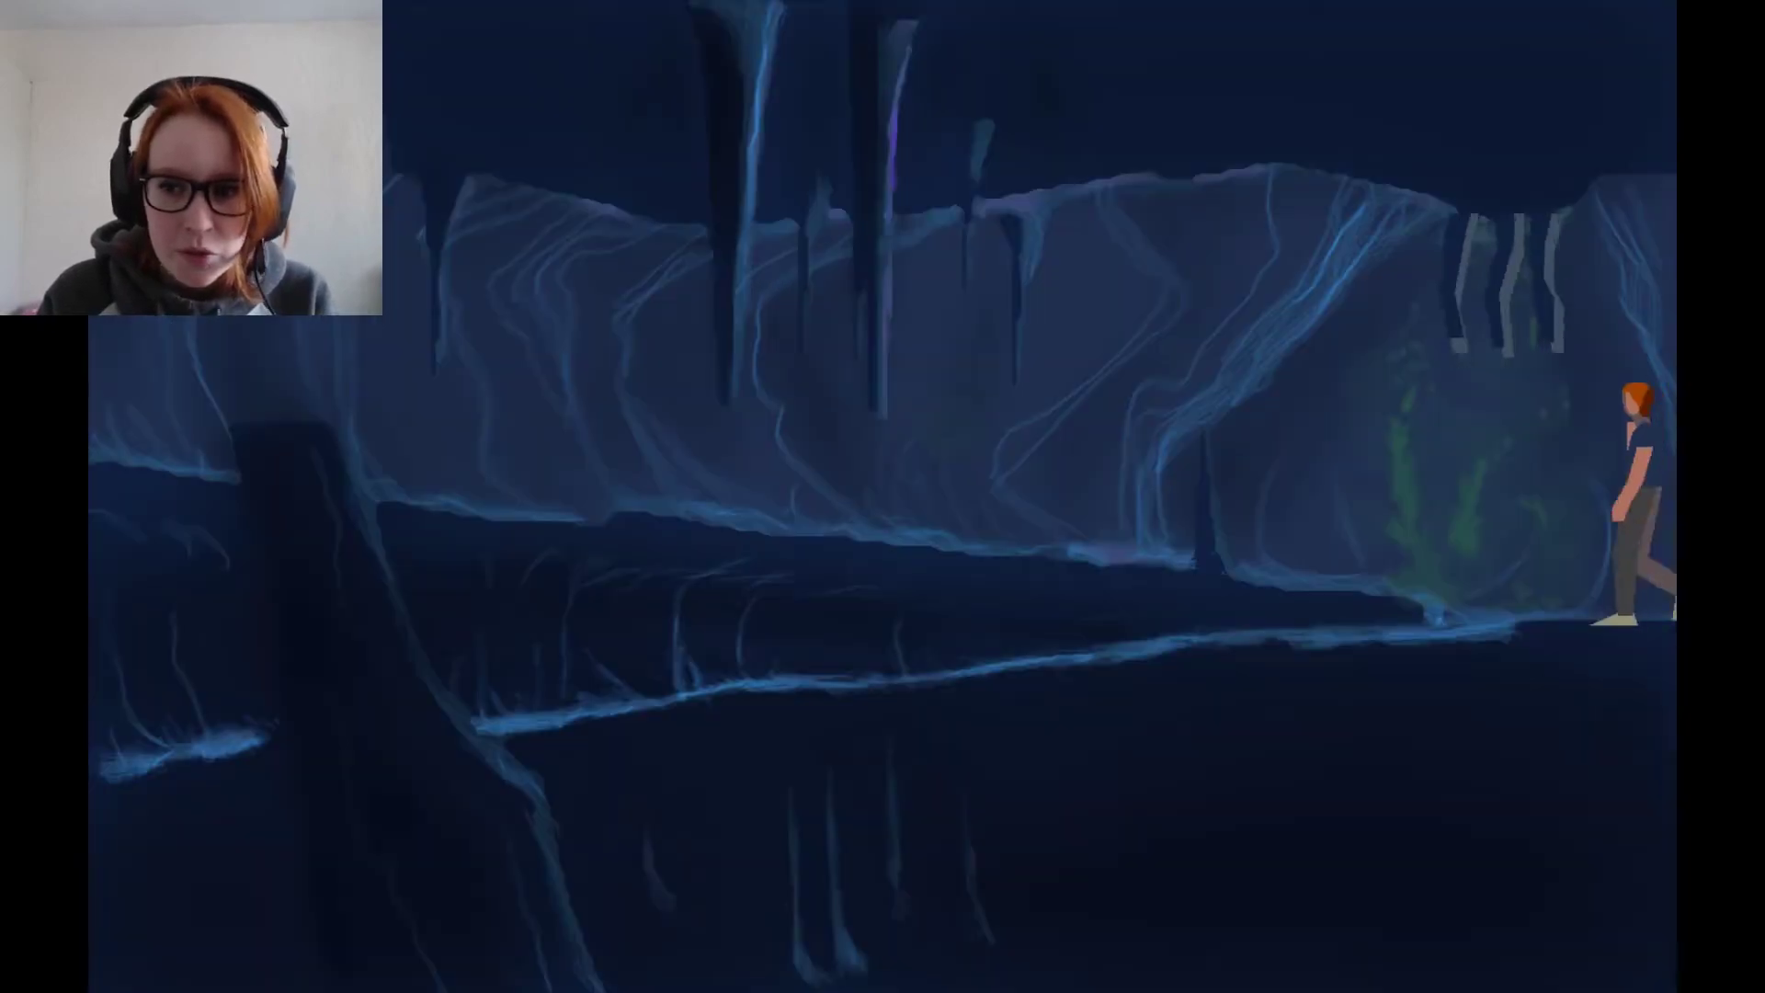
pyautogui.press('Left')
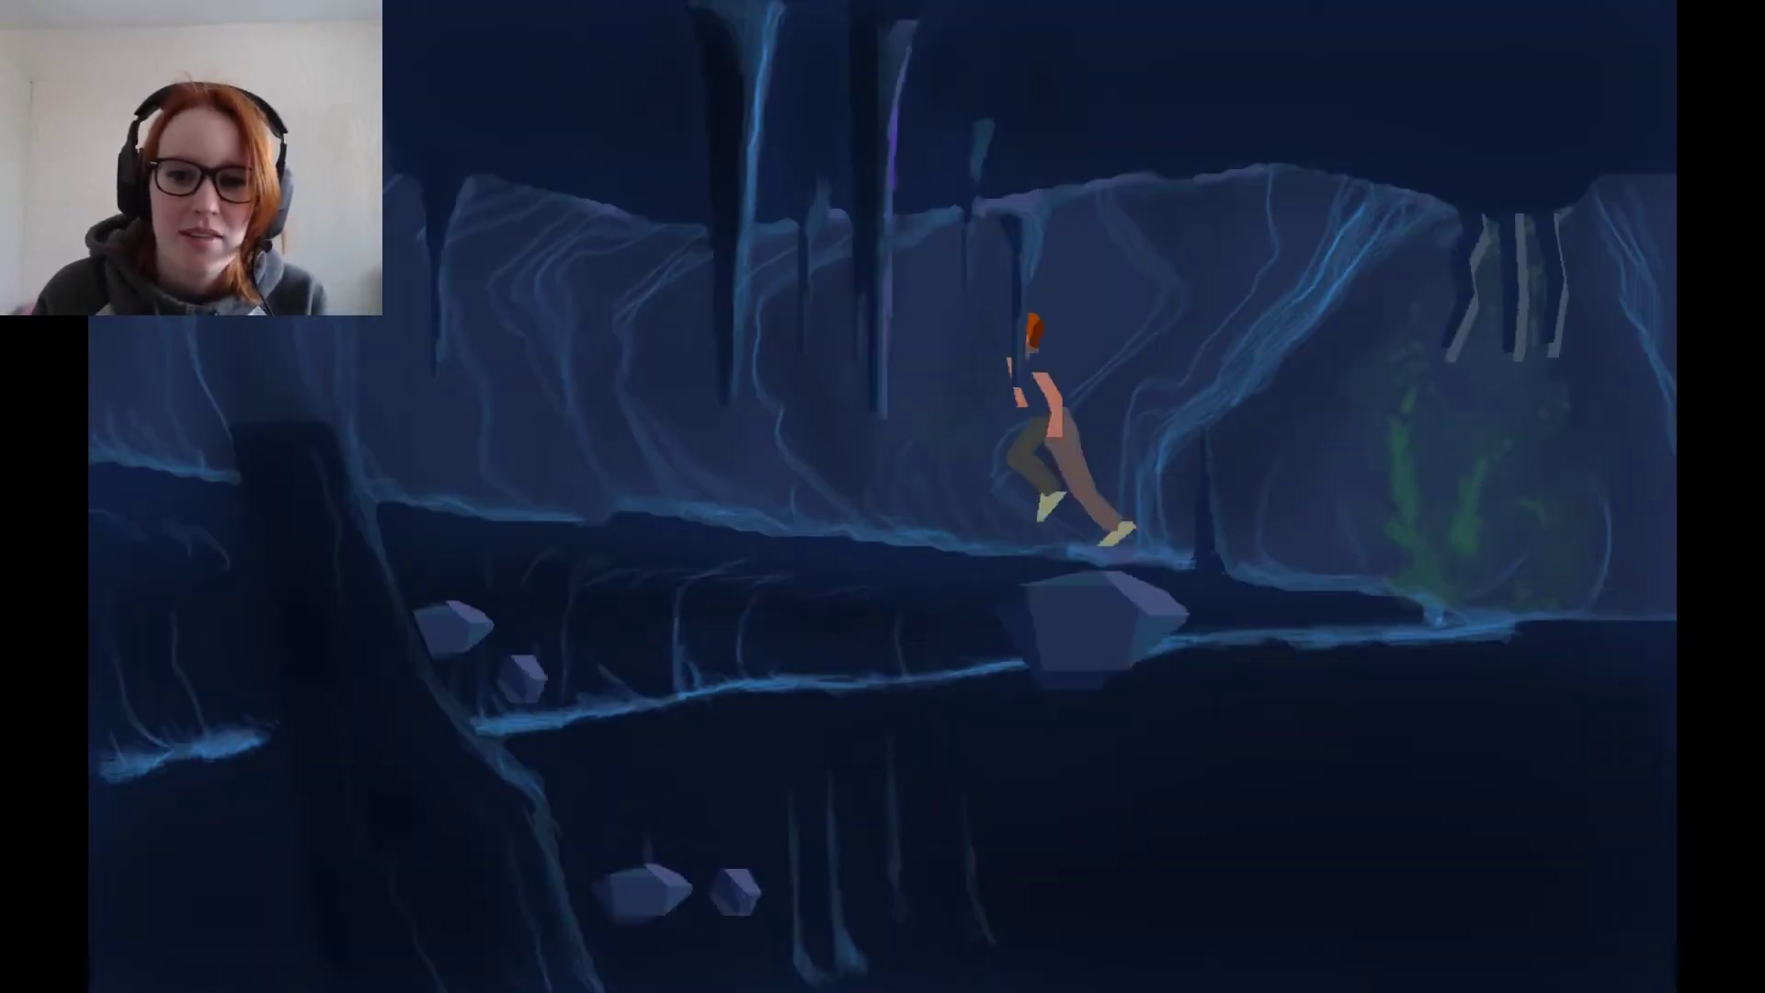
pyautogui.press('Left')
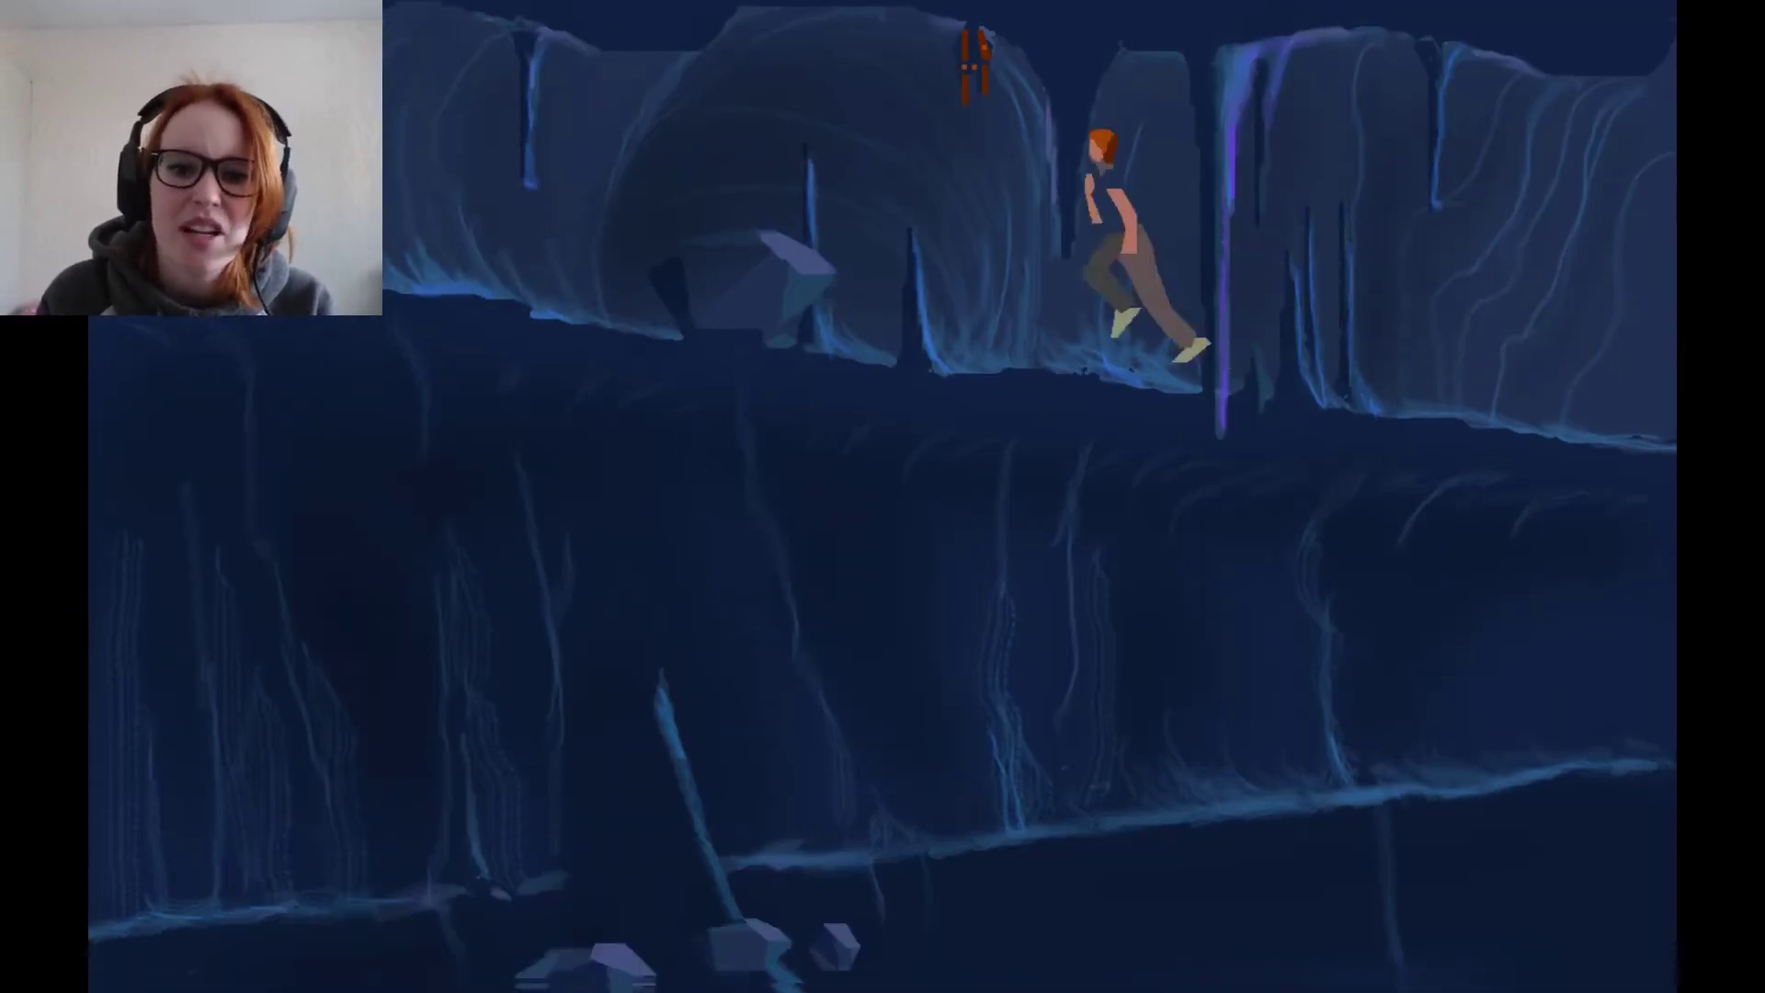
pyautogui.press('Left')
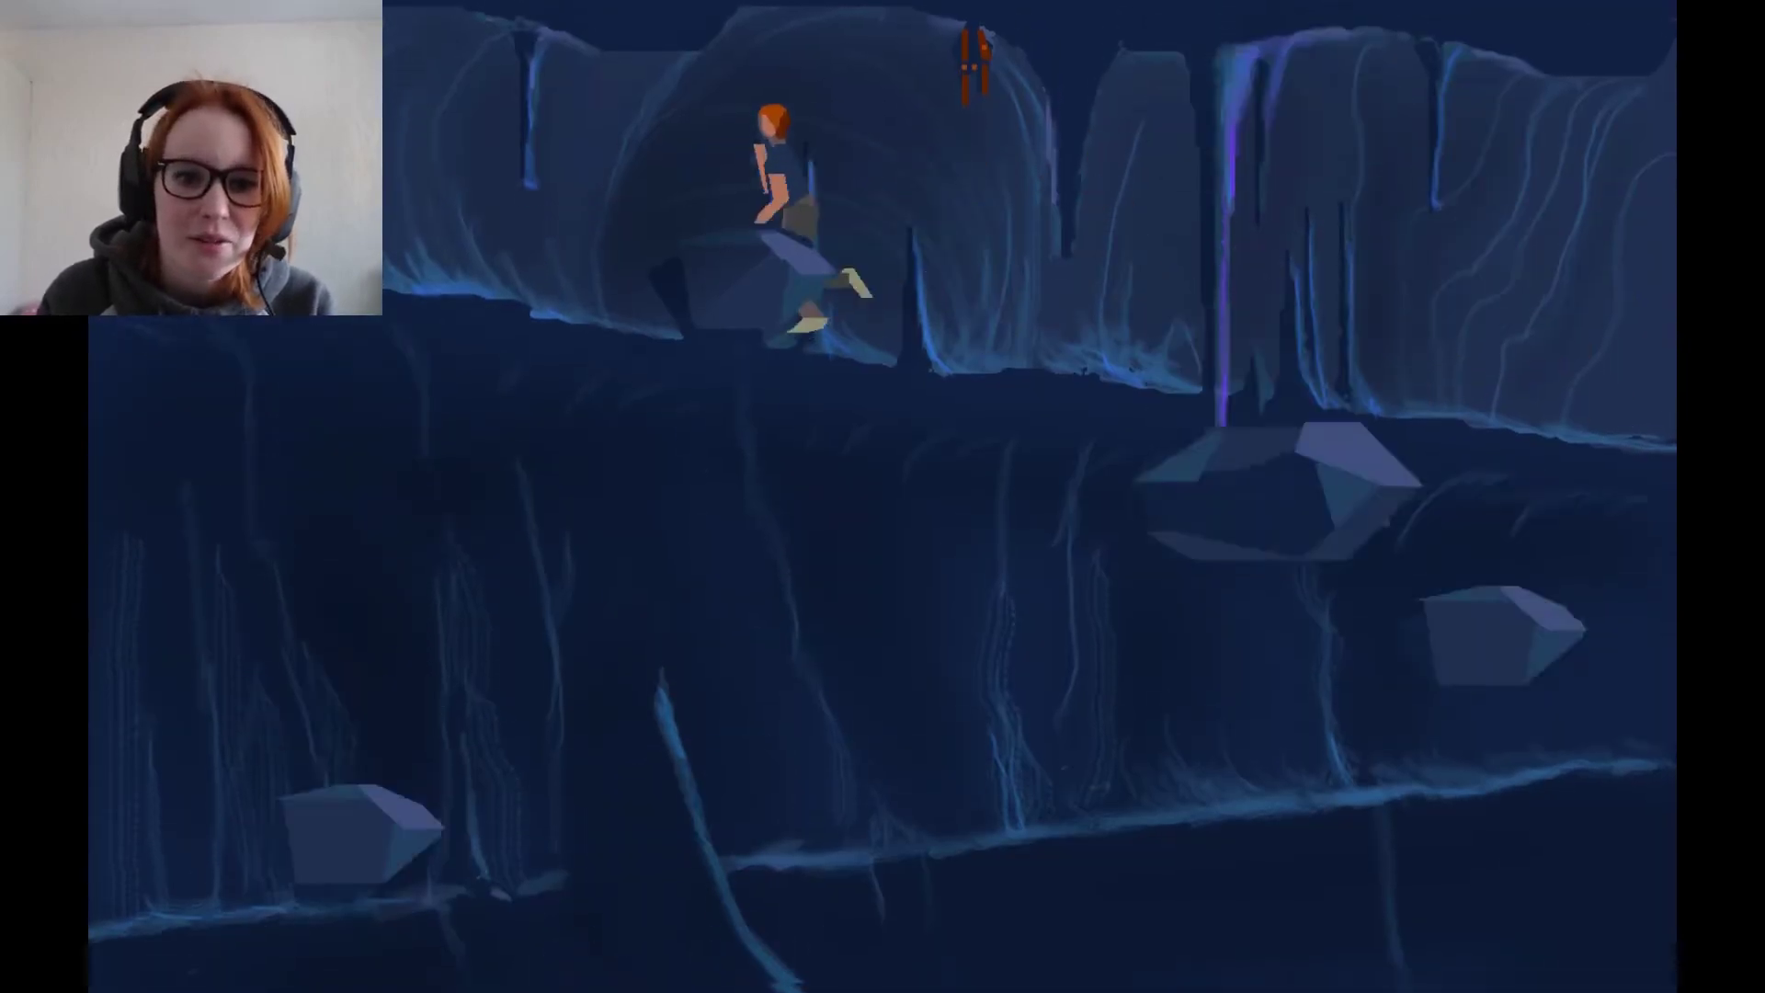
pyautogui.press('Left')
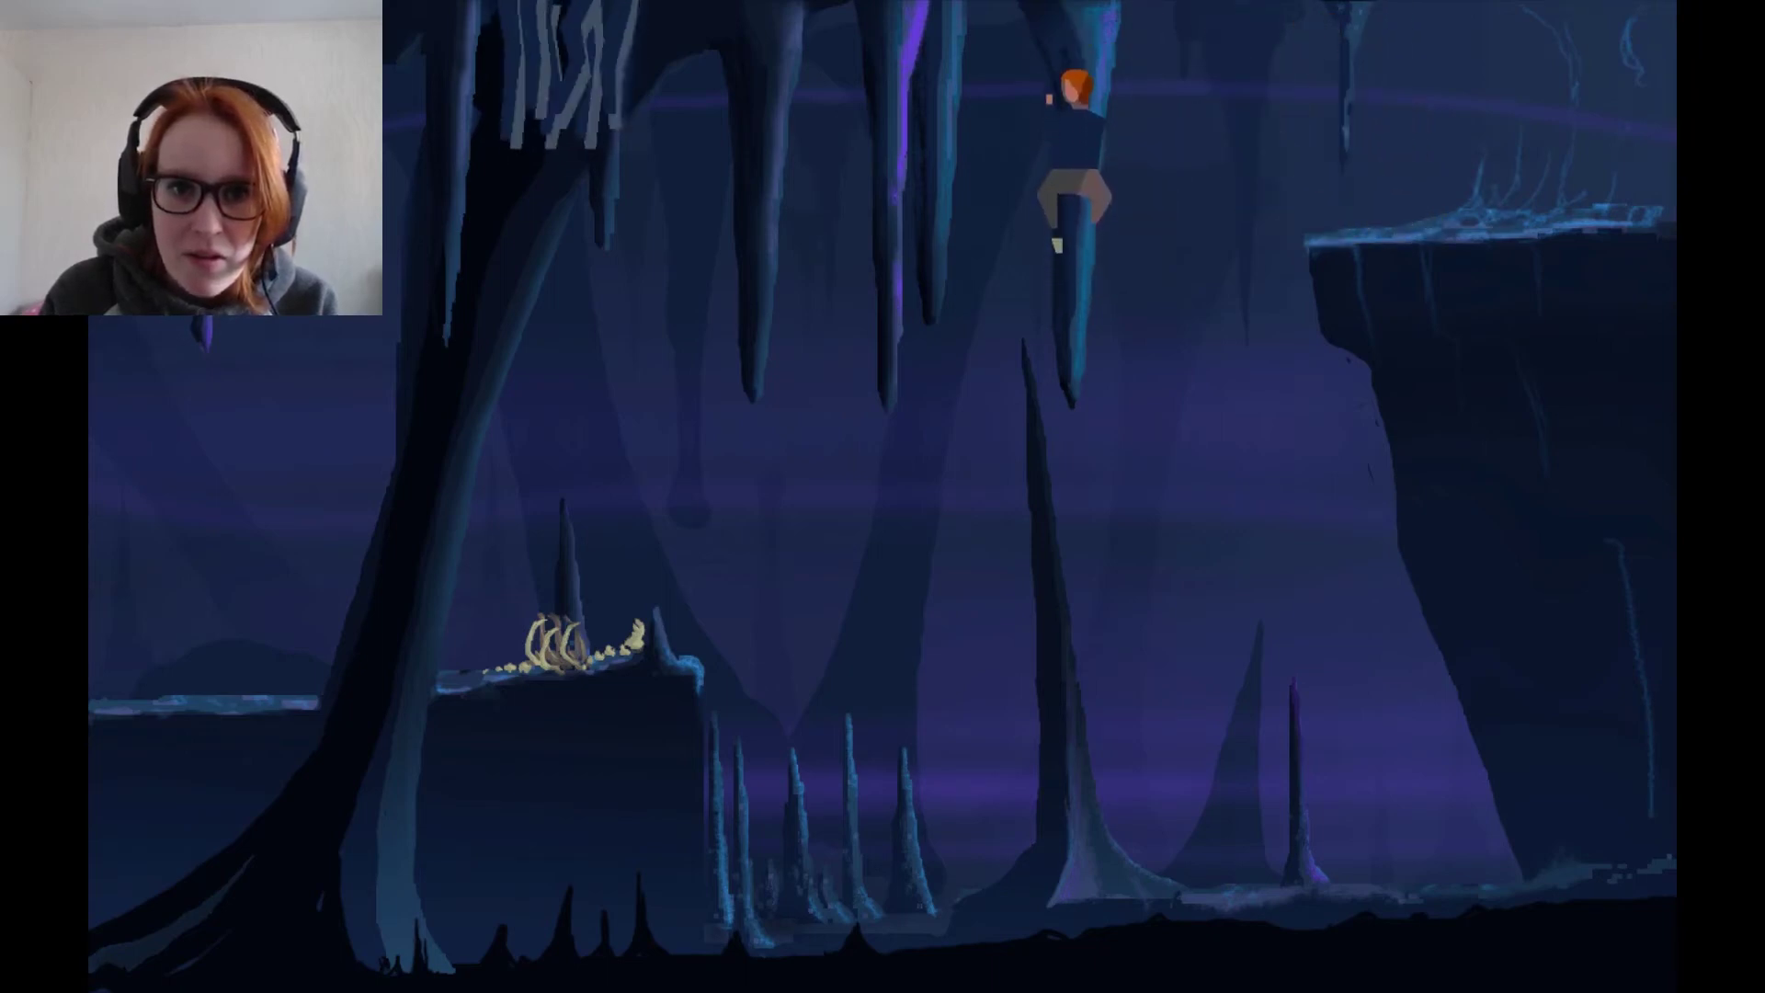
pyautogui.press('Left')
pyautogui.press('Left')
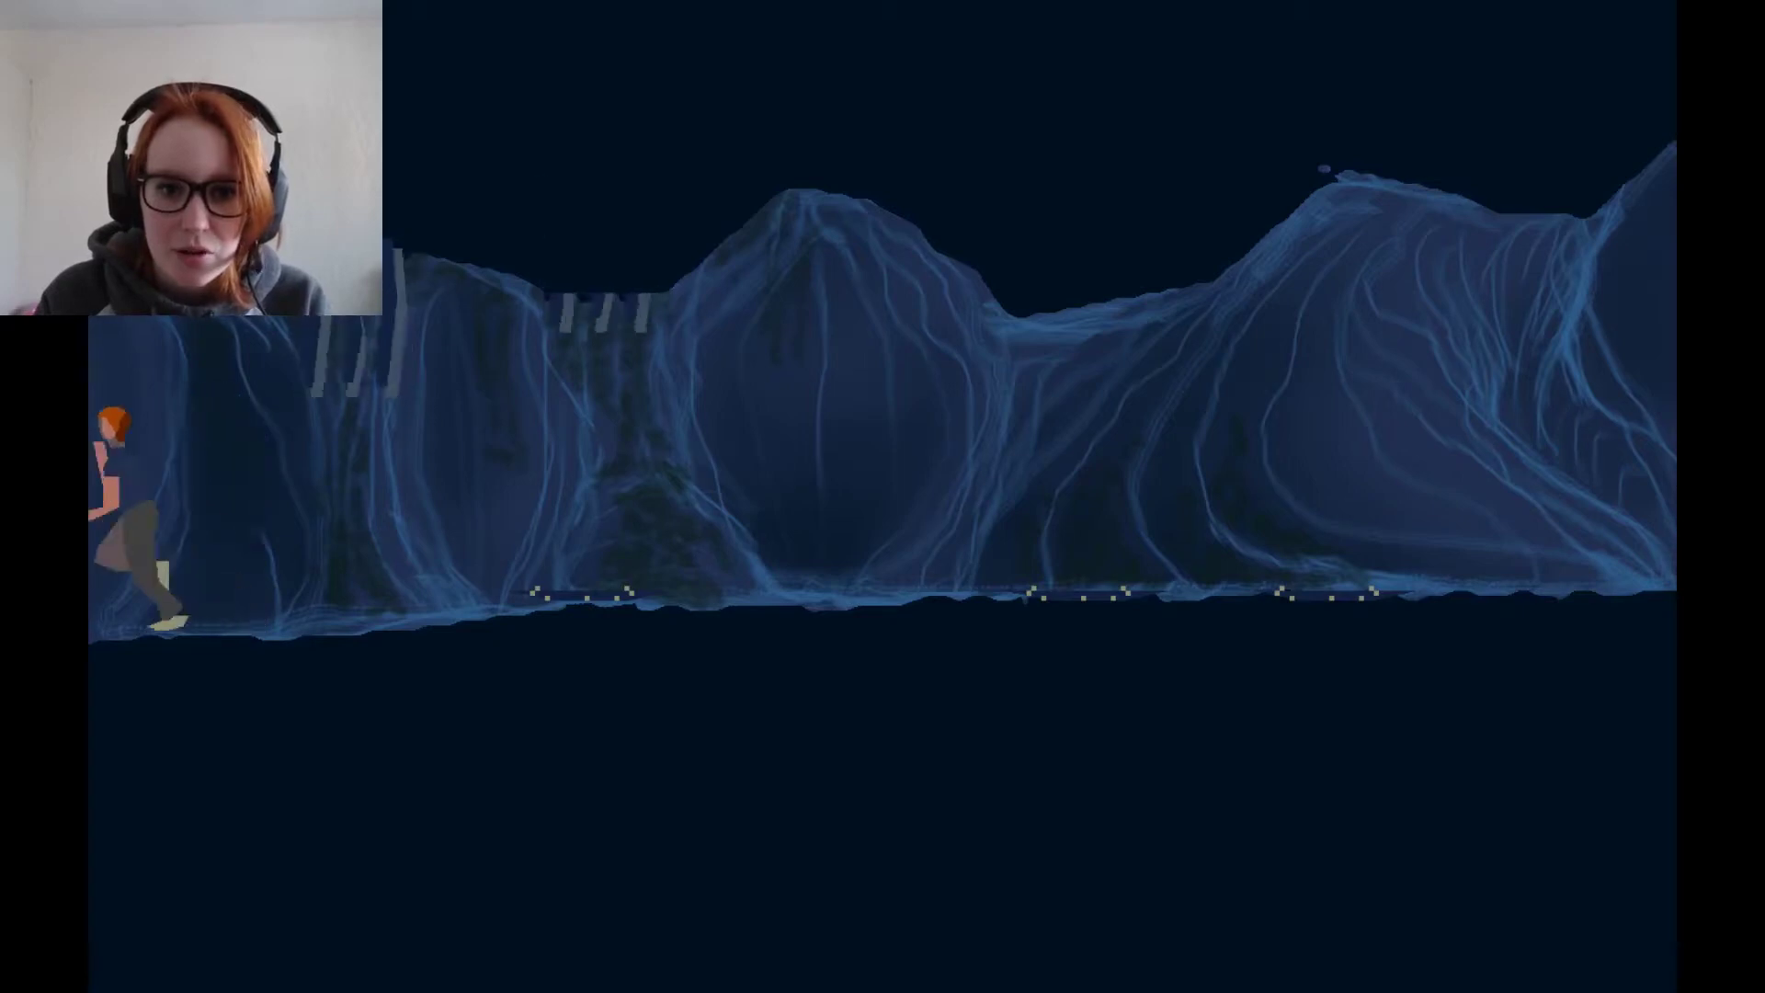
pyautogui.press('Left')
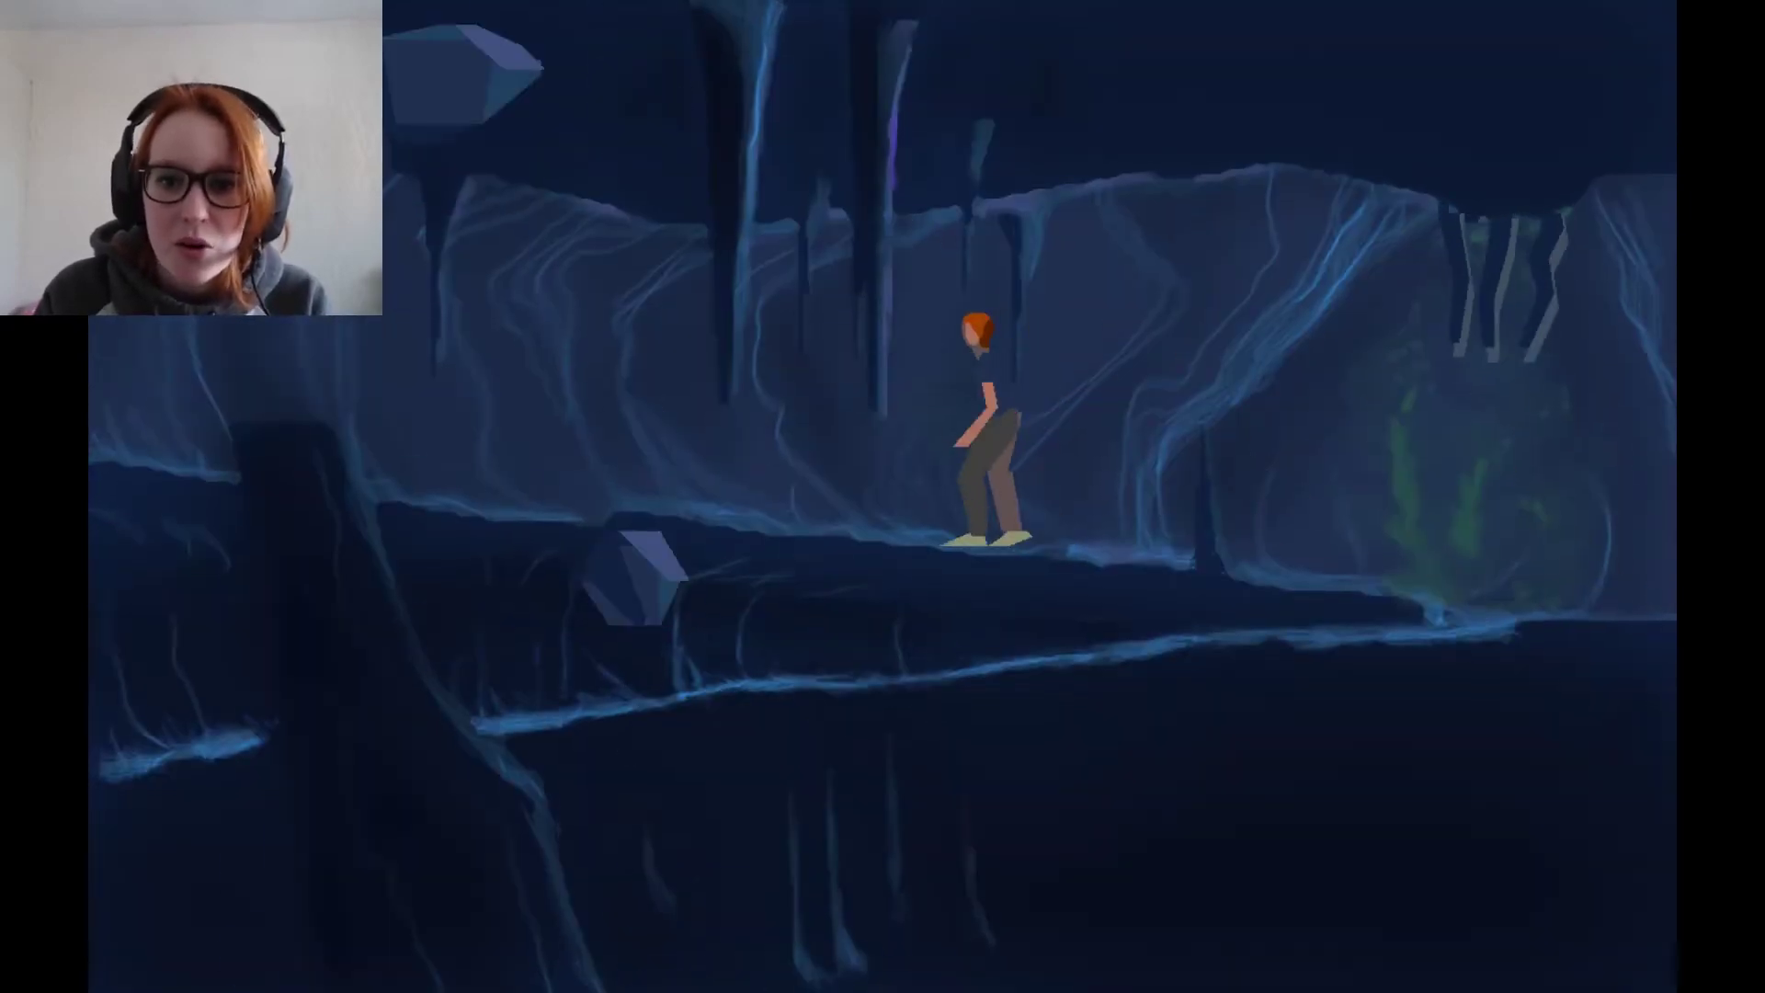
pyautogui.press('Left')
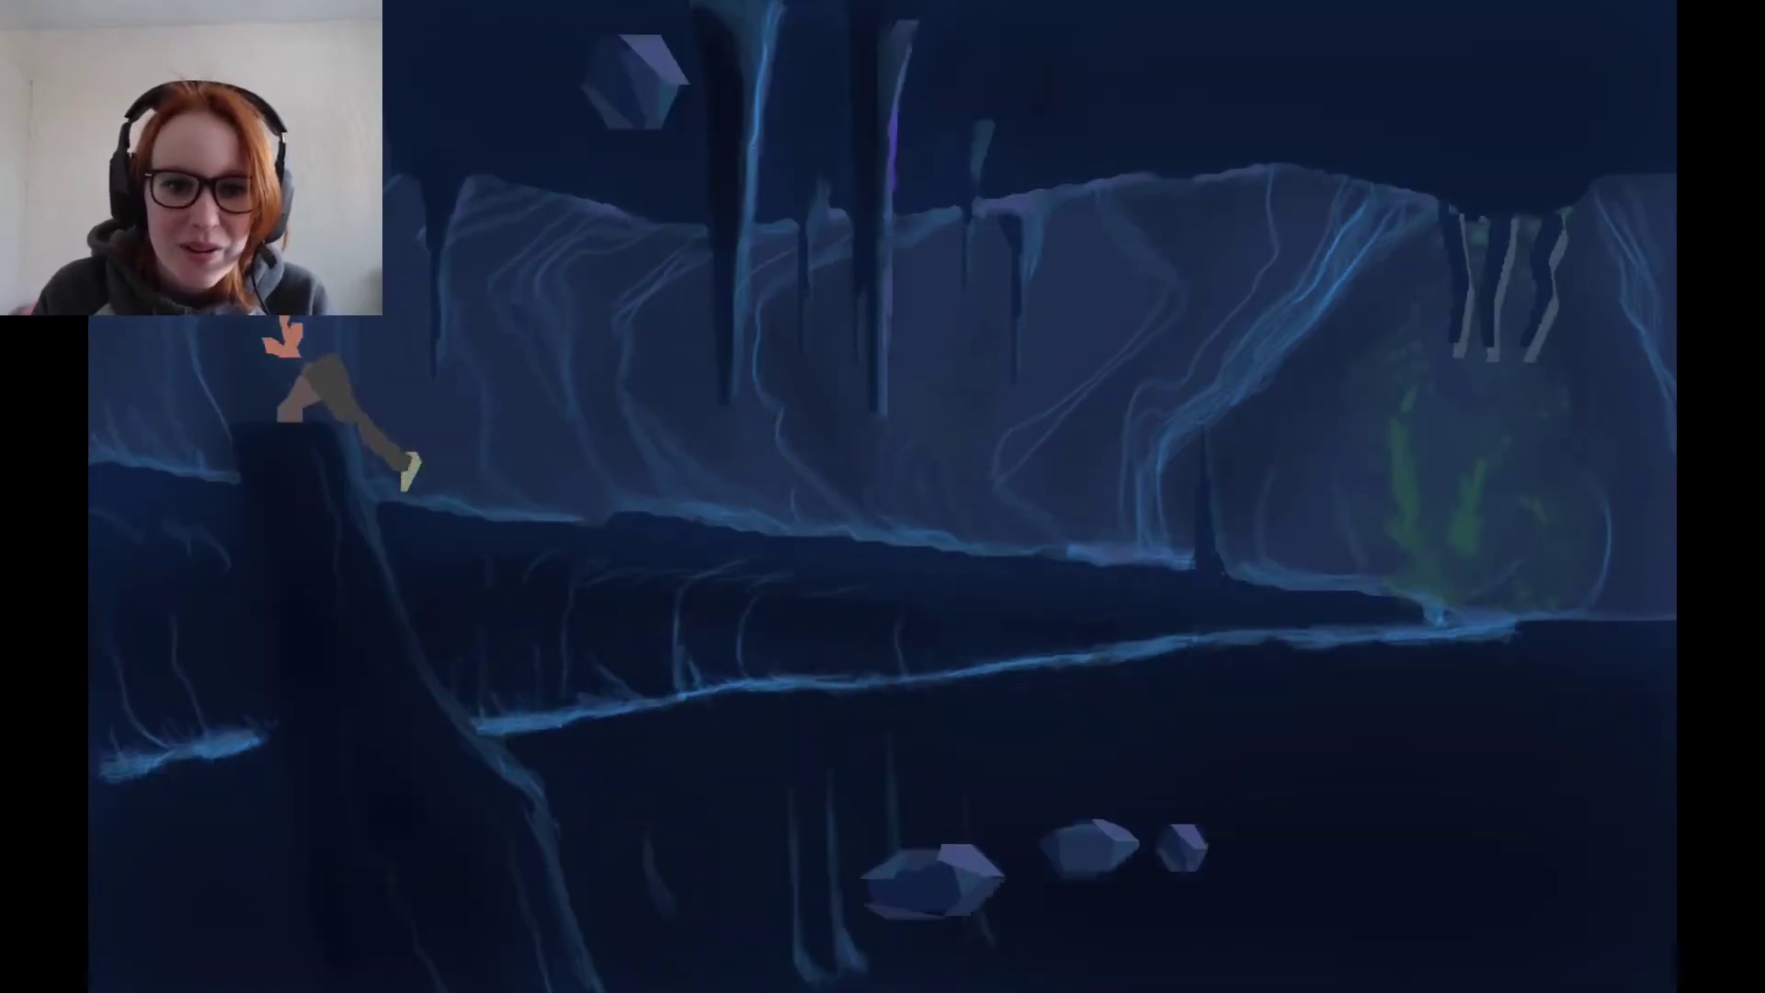
pyautogui.press('Left')
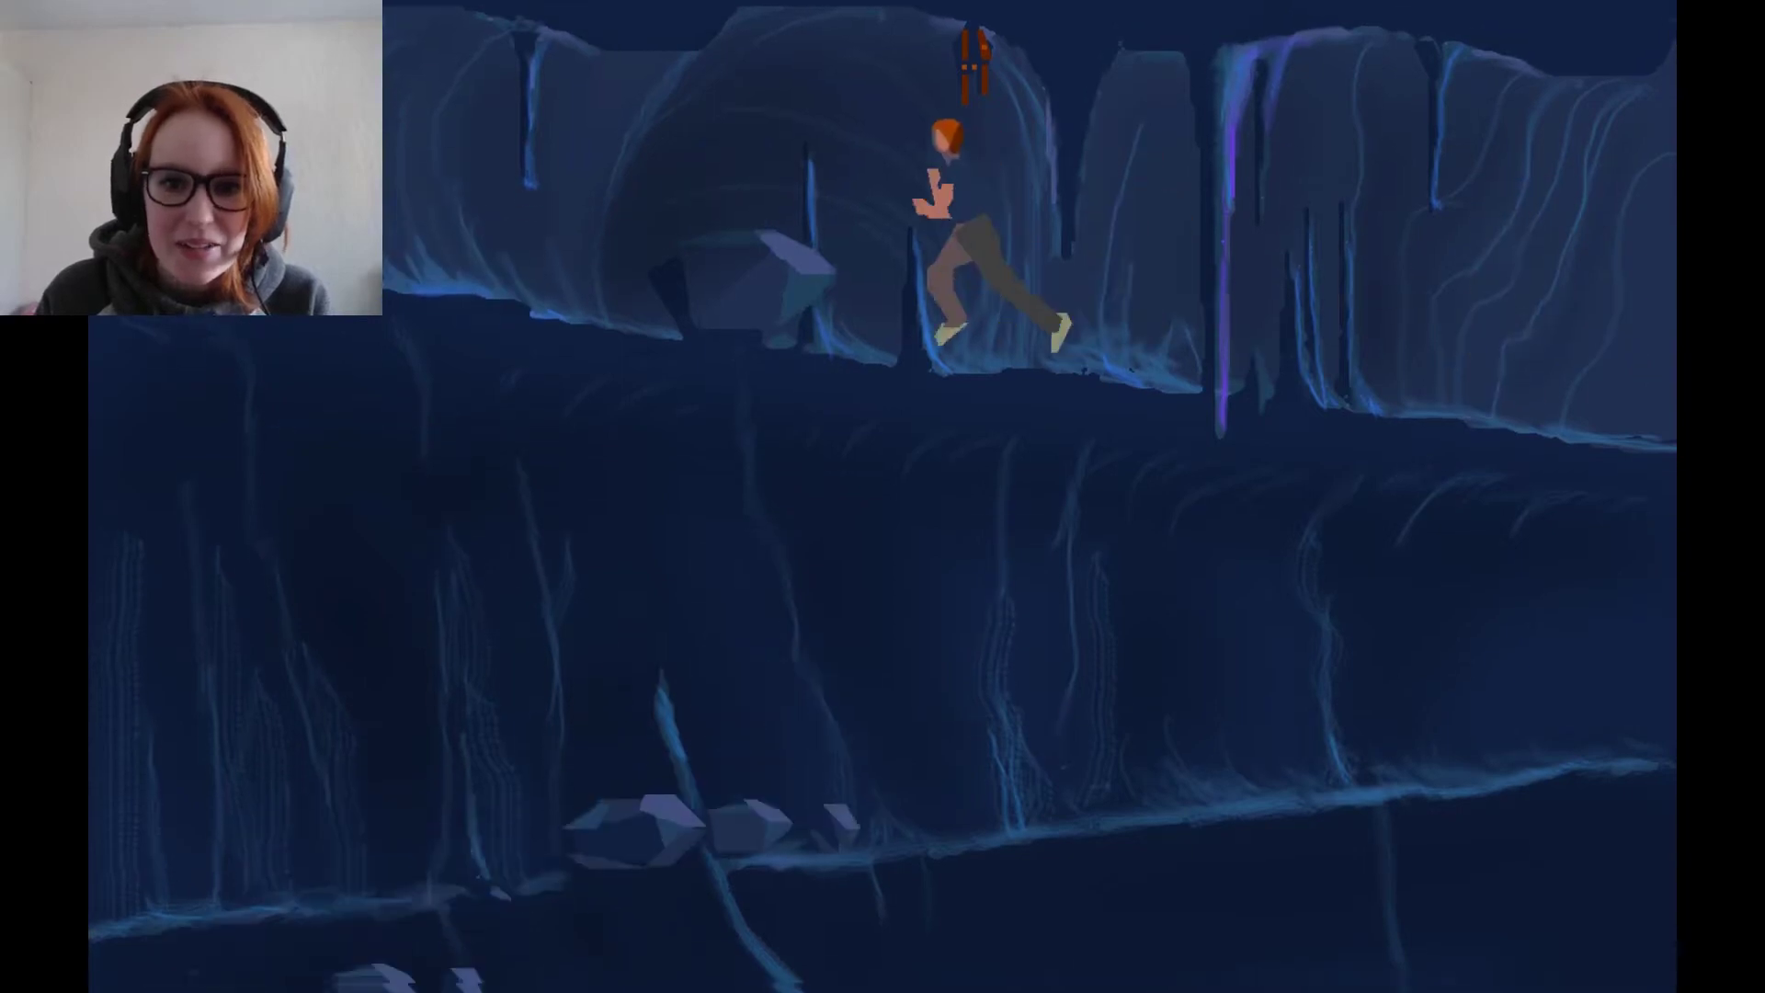
pyautogui.press('Left')
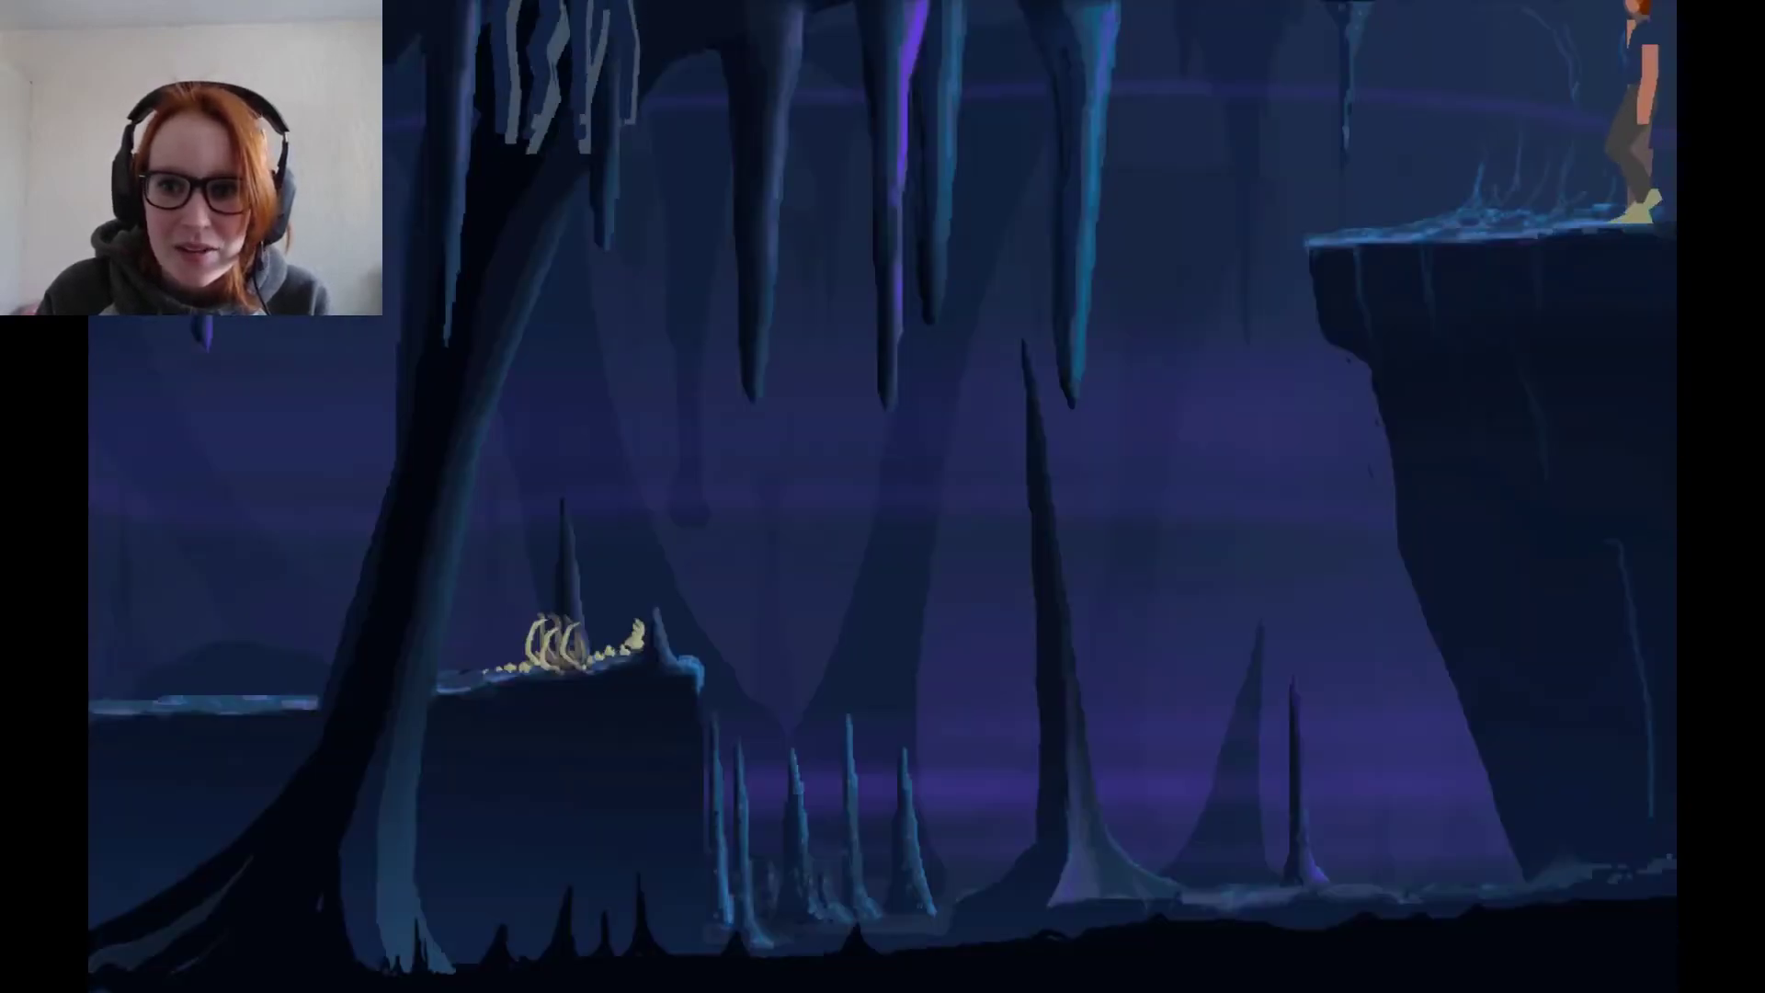
pyautogui.press('Left')
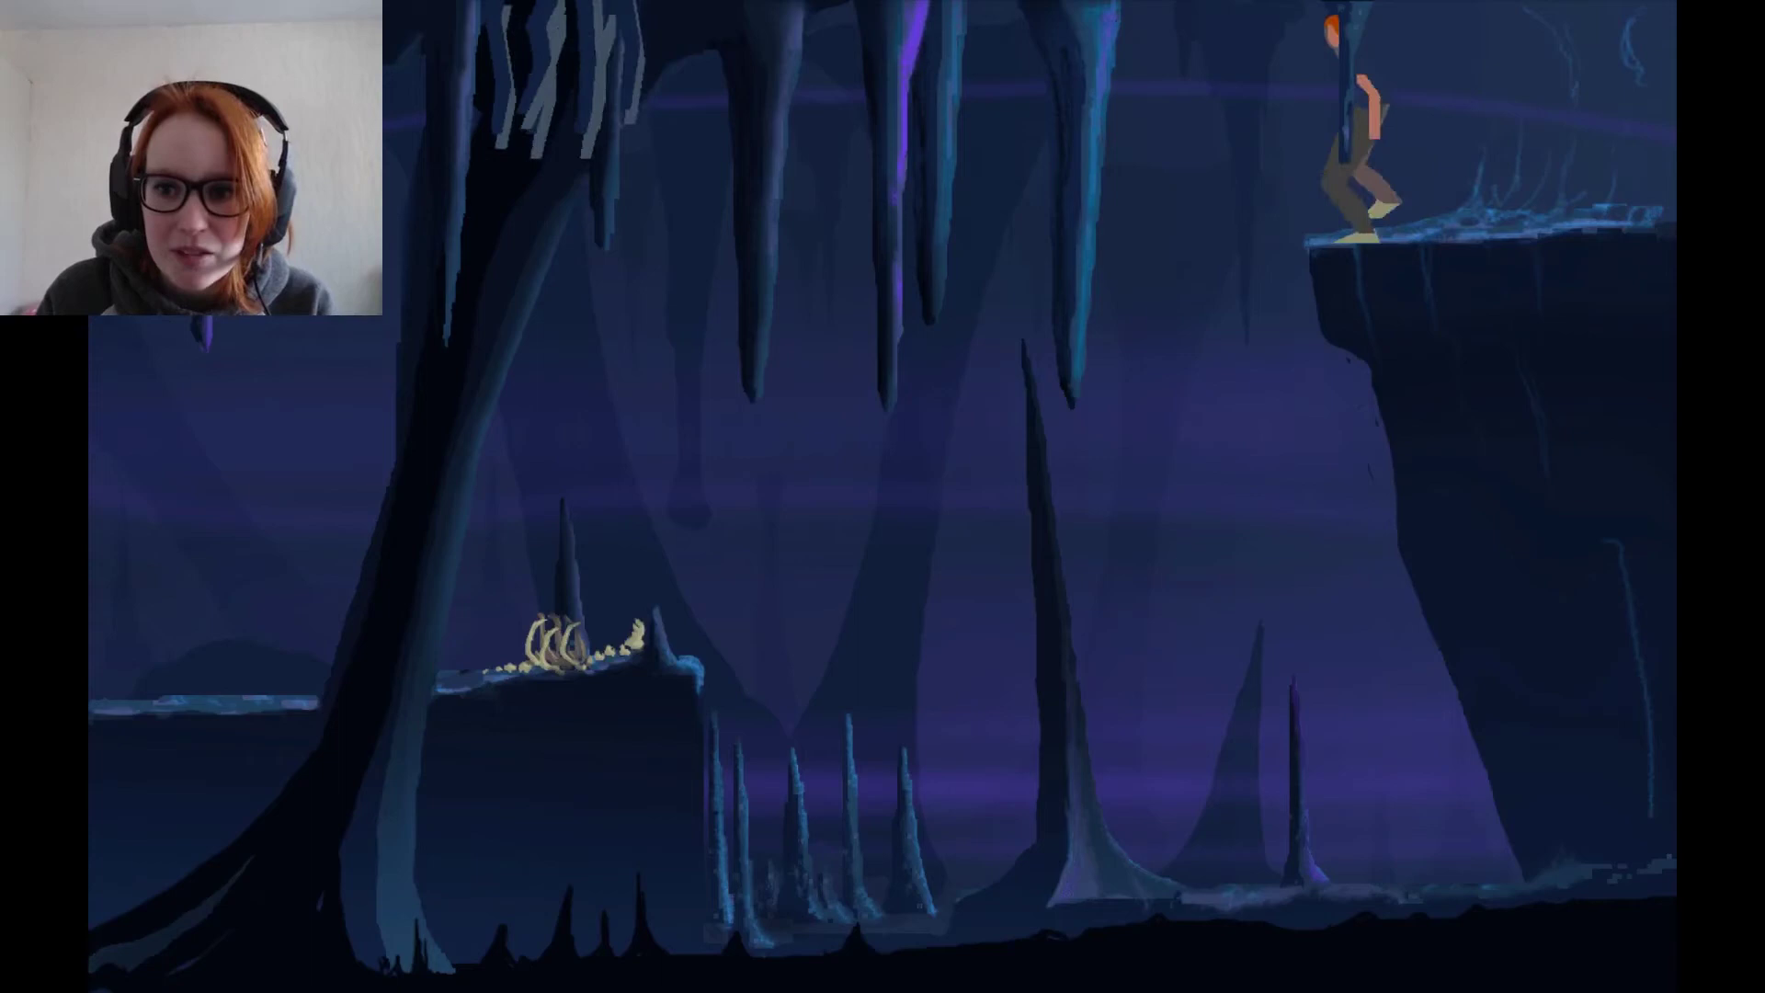
pyautogui.hotkey('shift', 'Left')
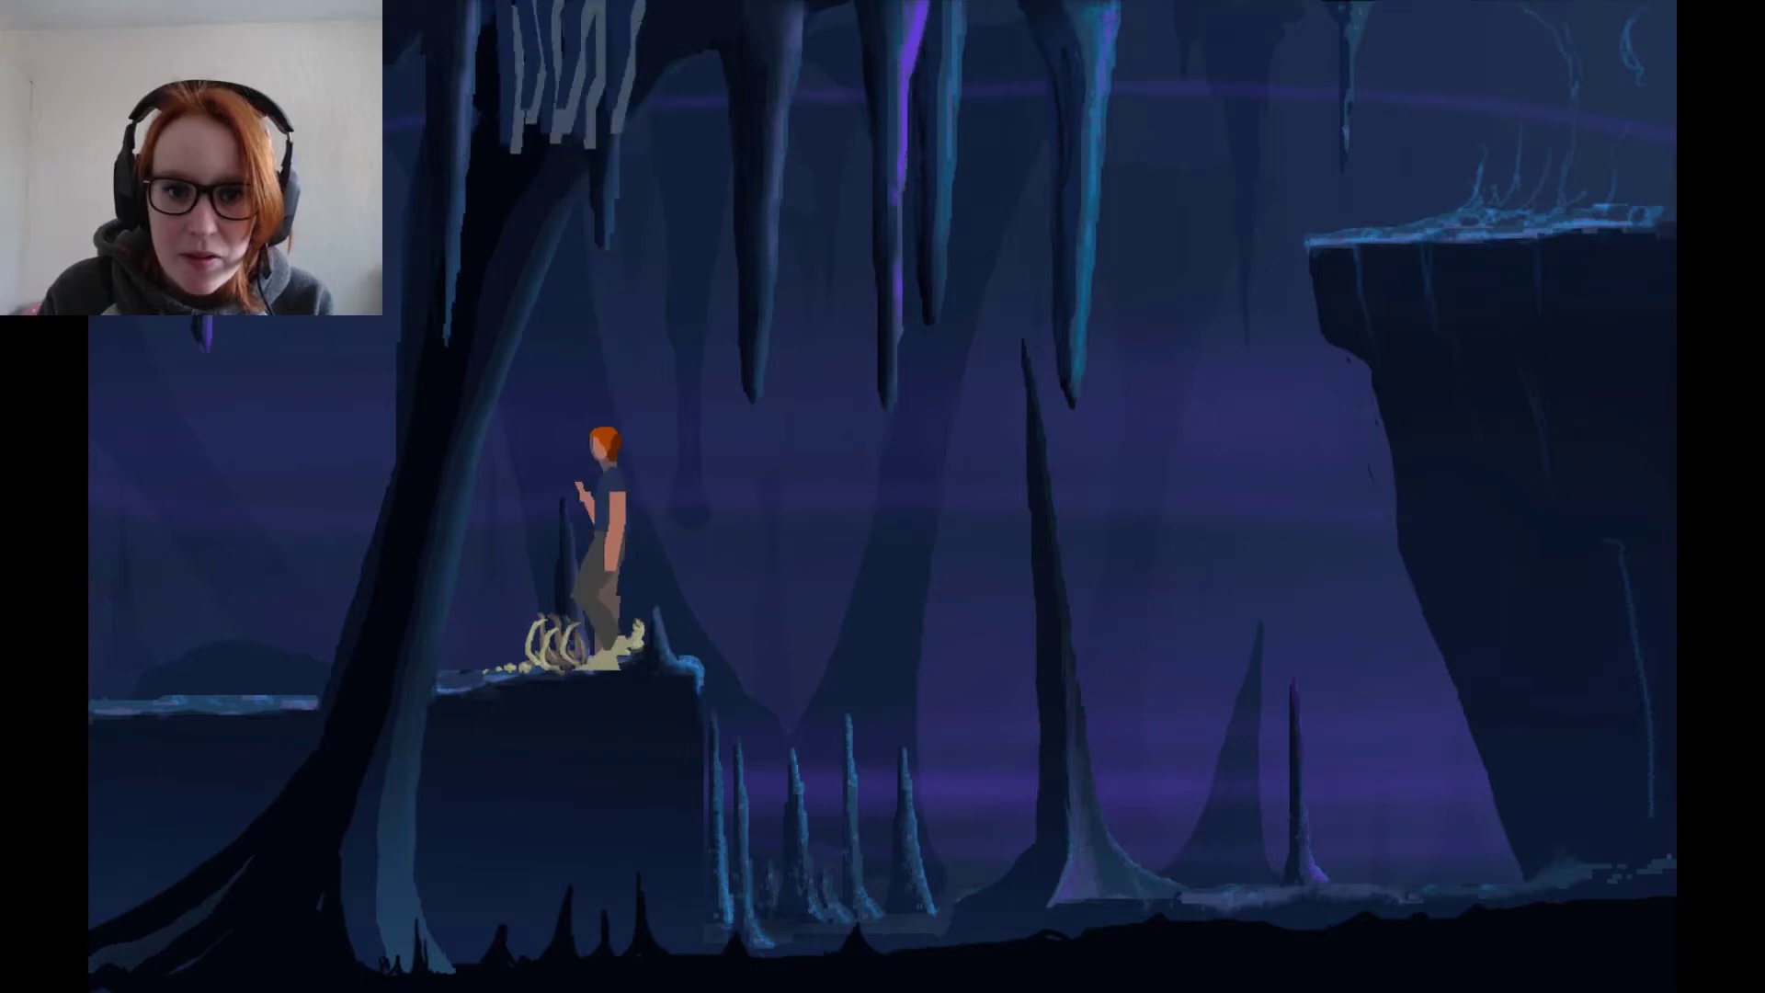
pyautogui.press('Left')
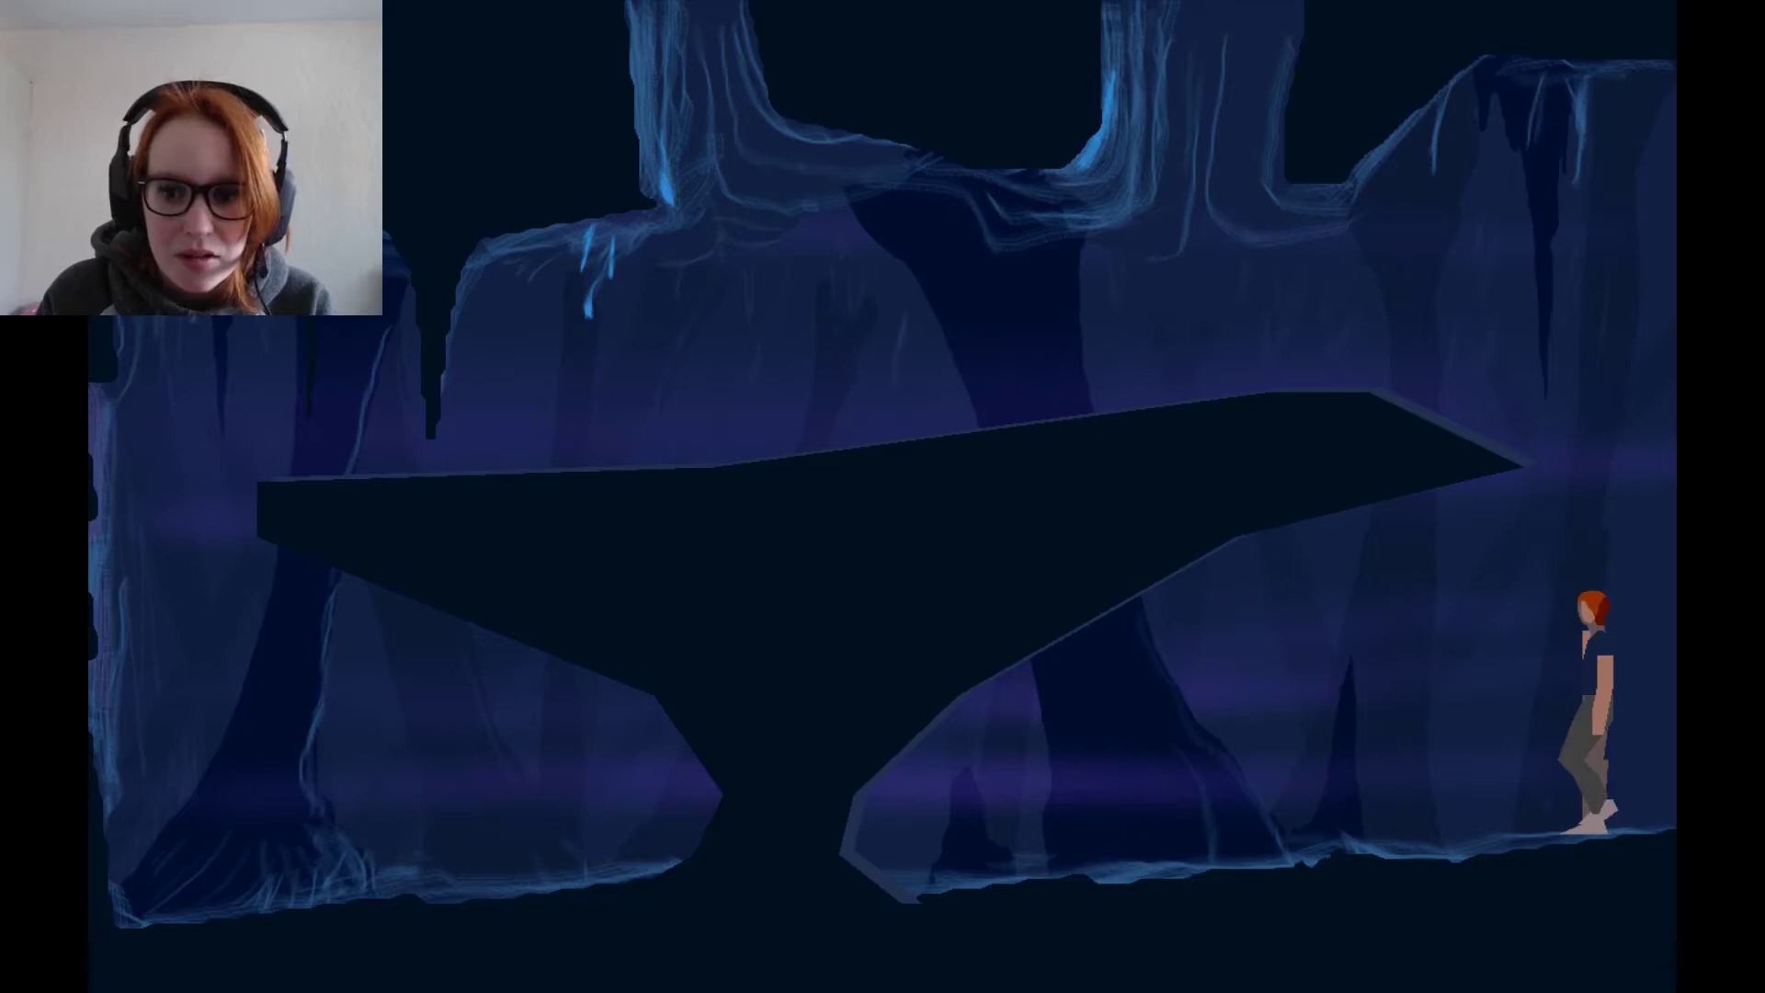
pyautogui.press('Right')
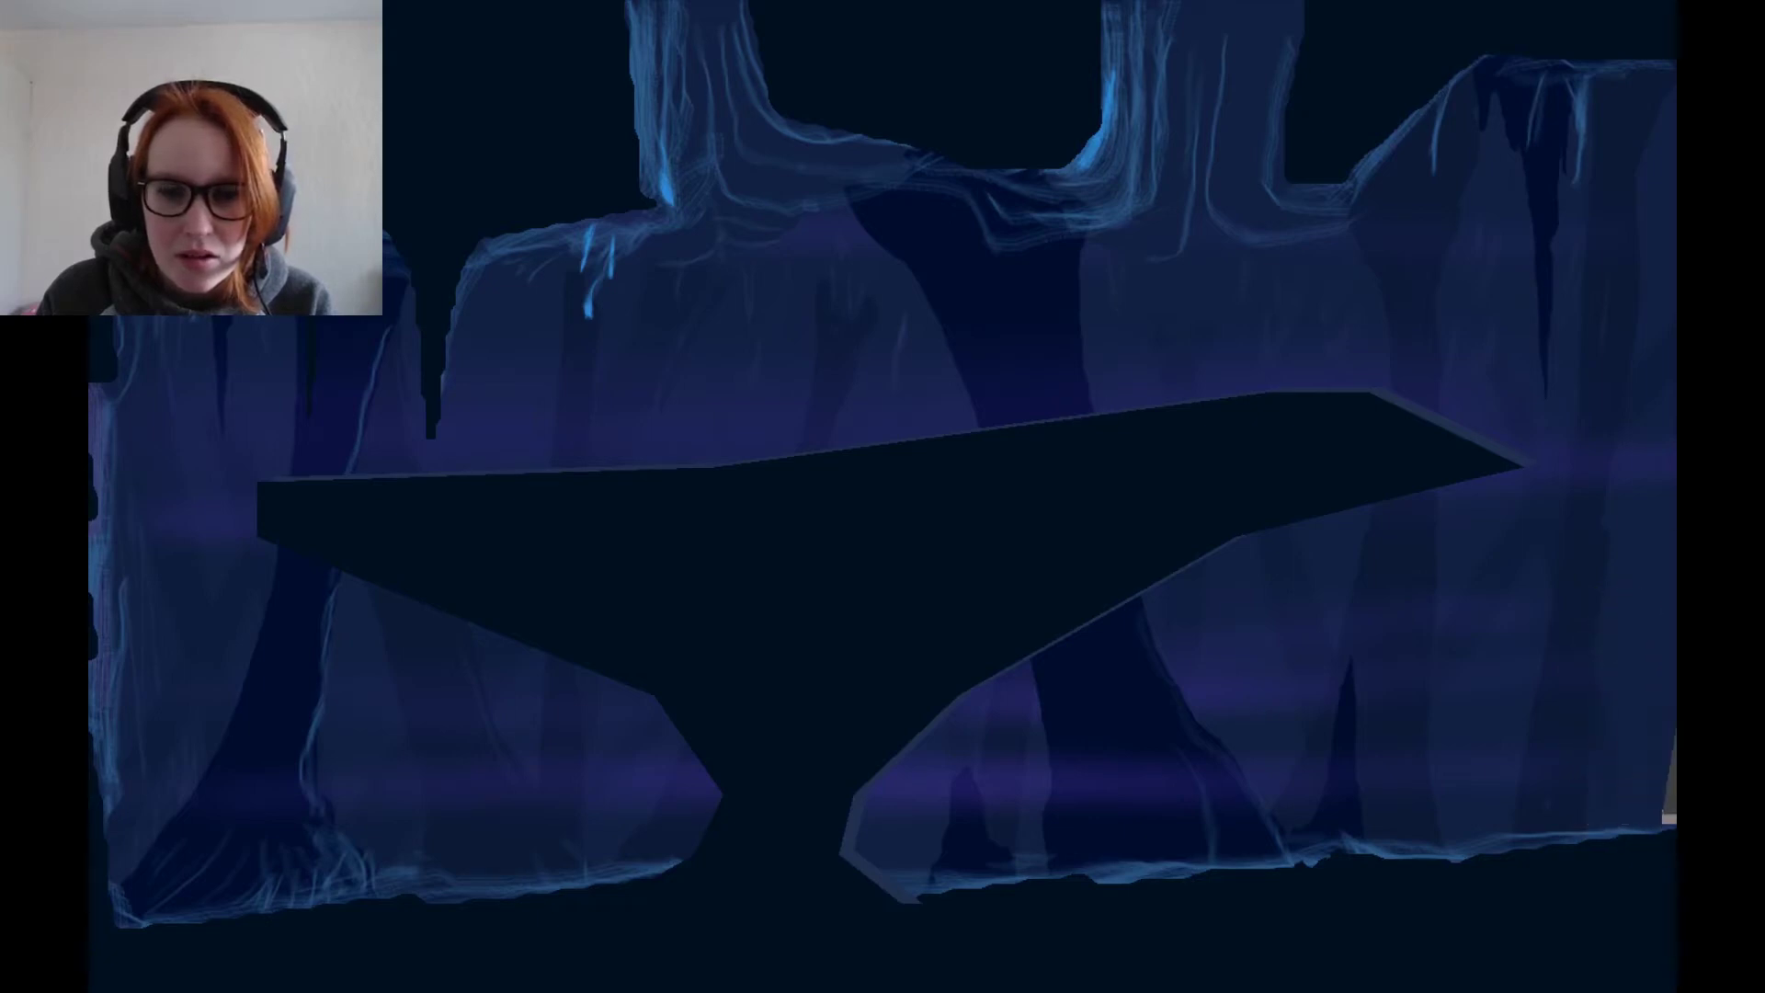
pyautogui.hotkey('shift', 'Right')
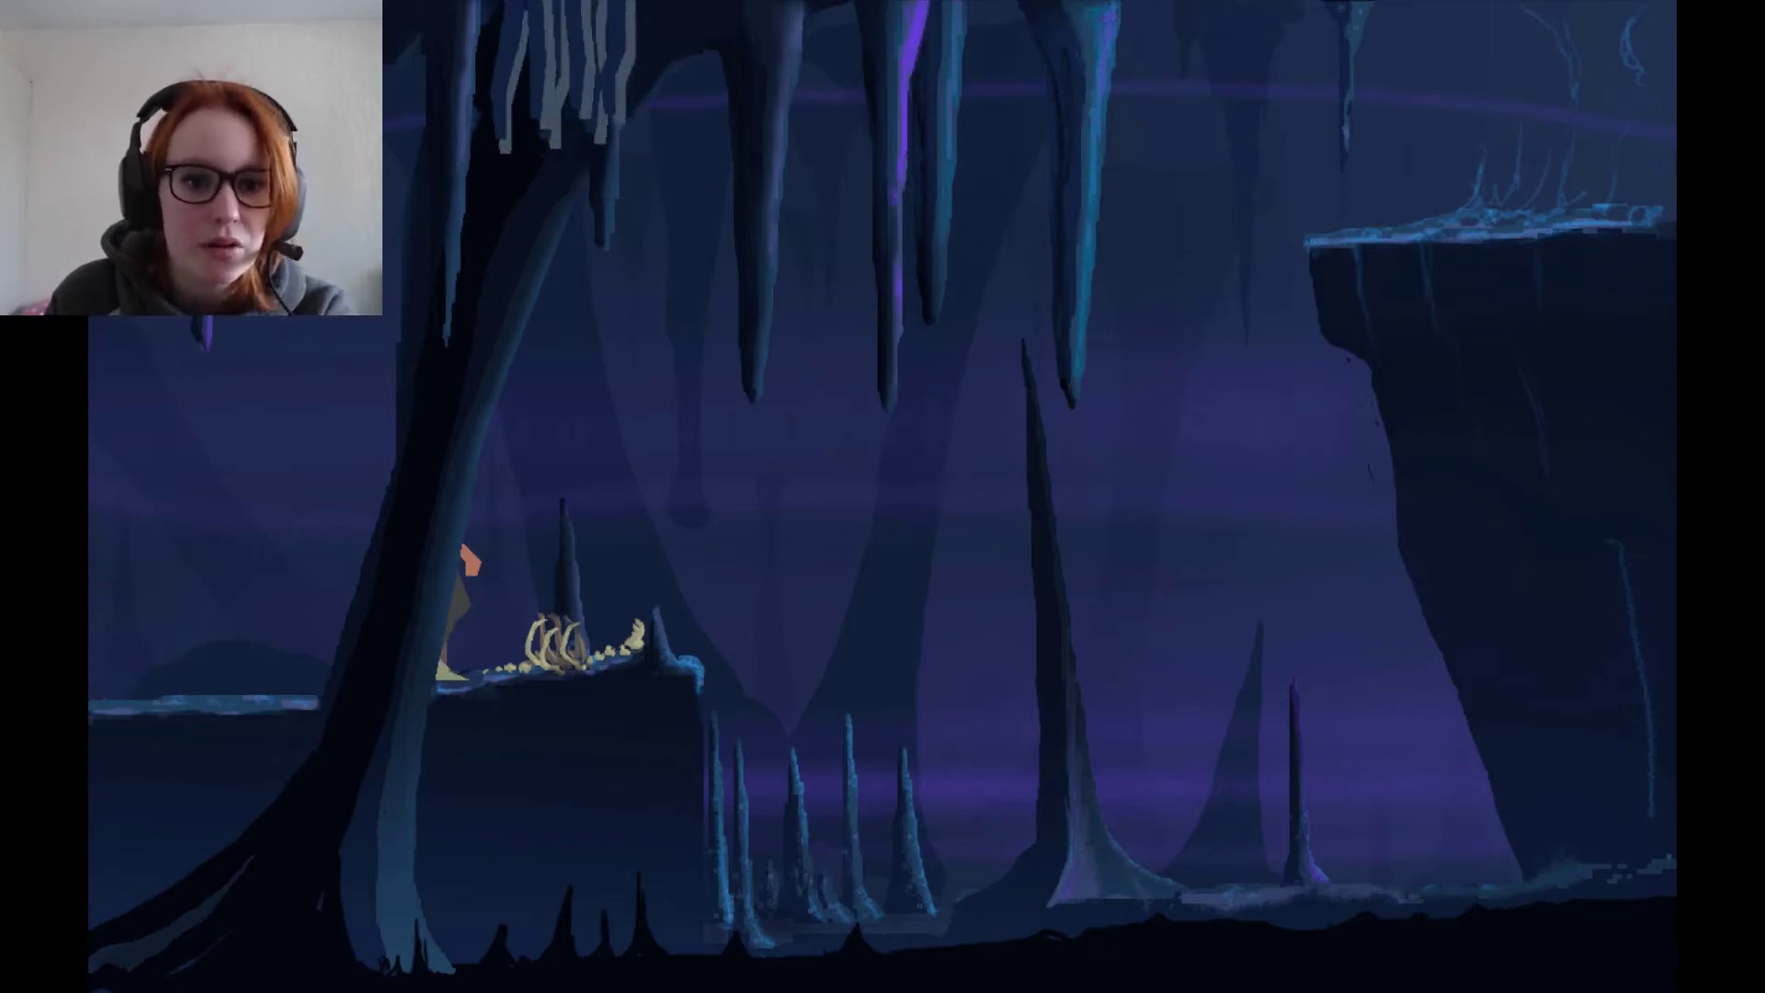
pyautogui.press('Left')
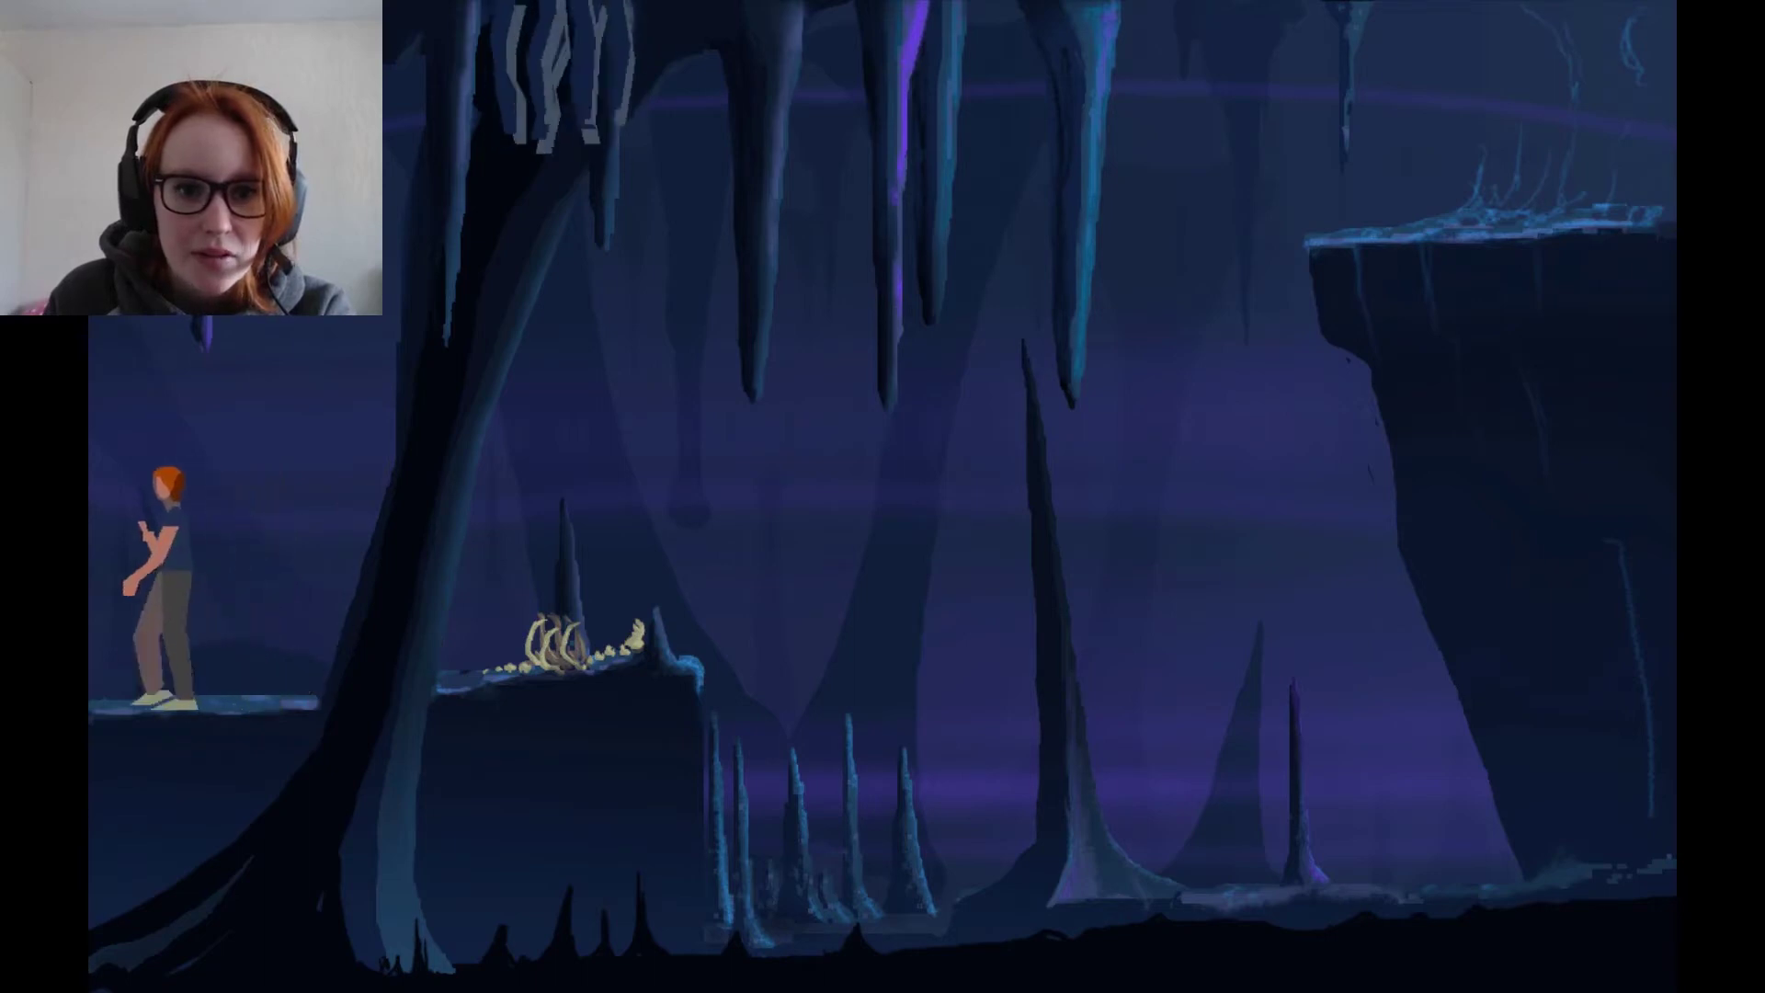
pyautogui.press('Left')
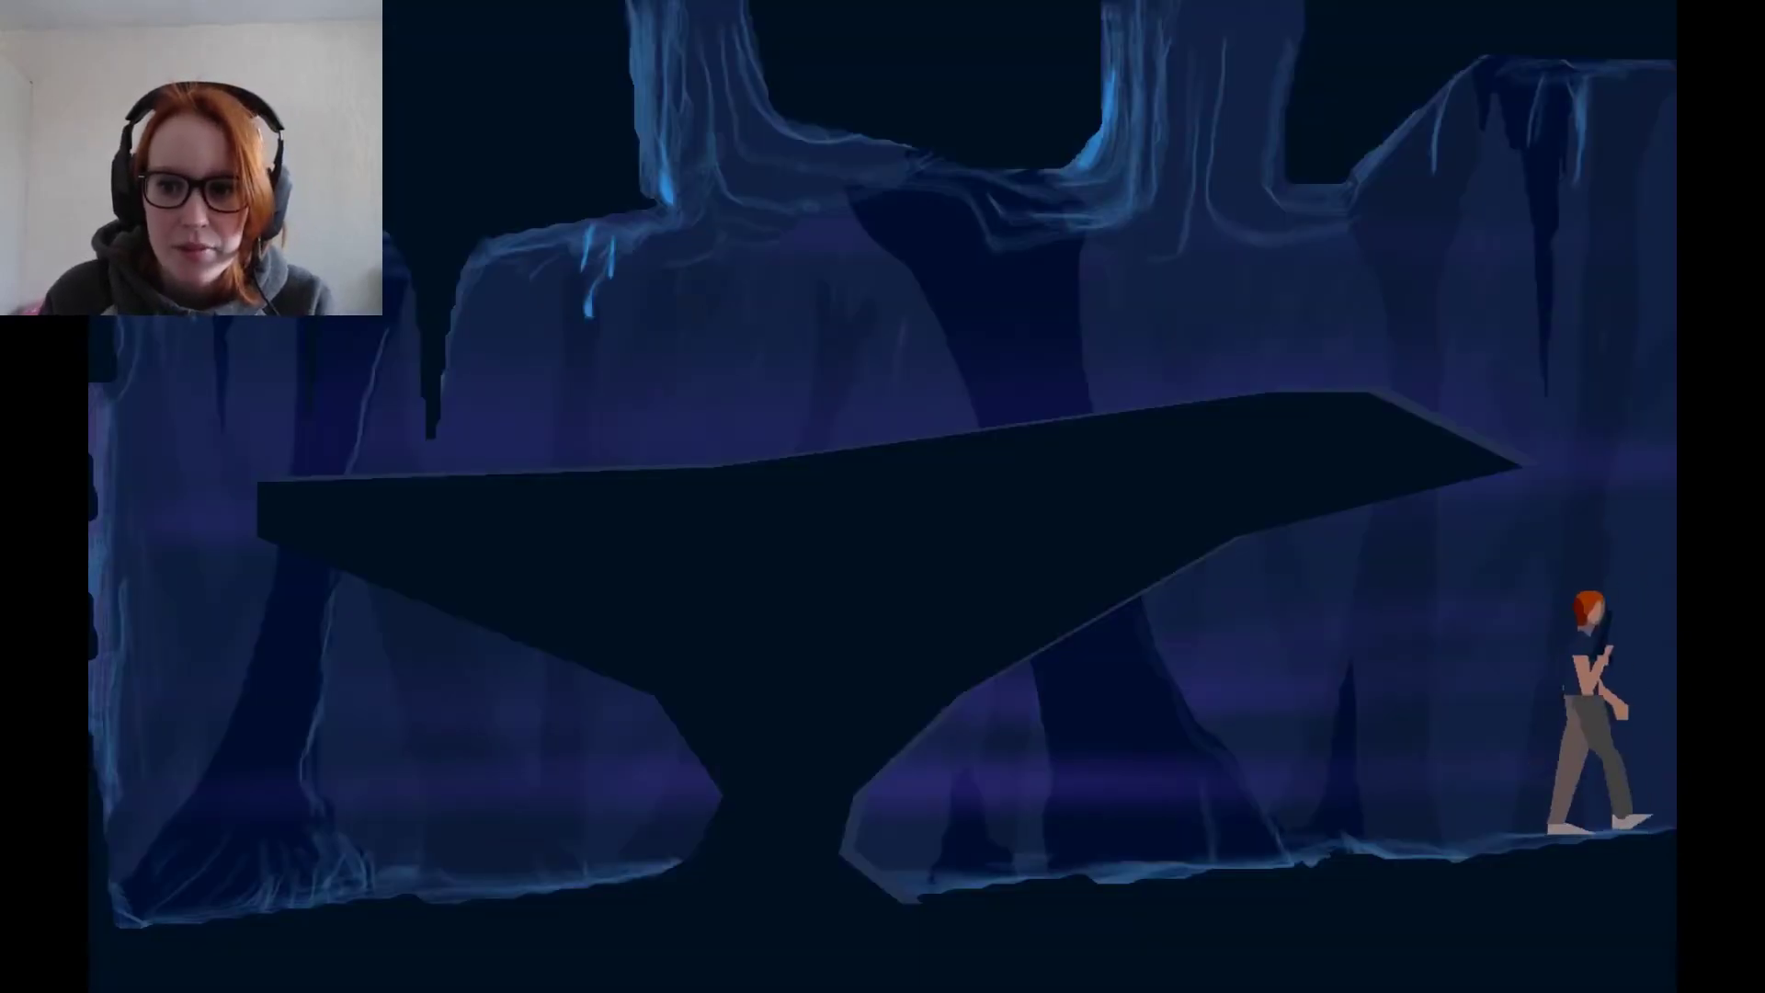
pyautogui.press('Right')
pyautogui.press('Right')
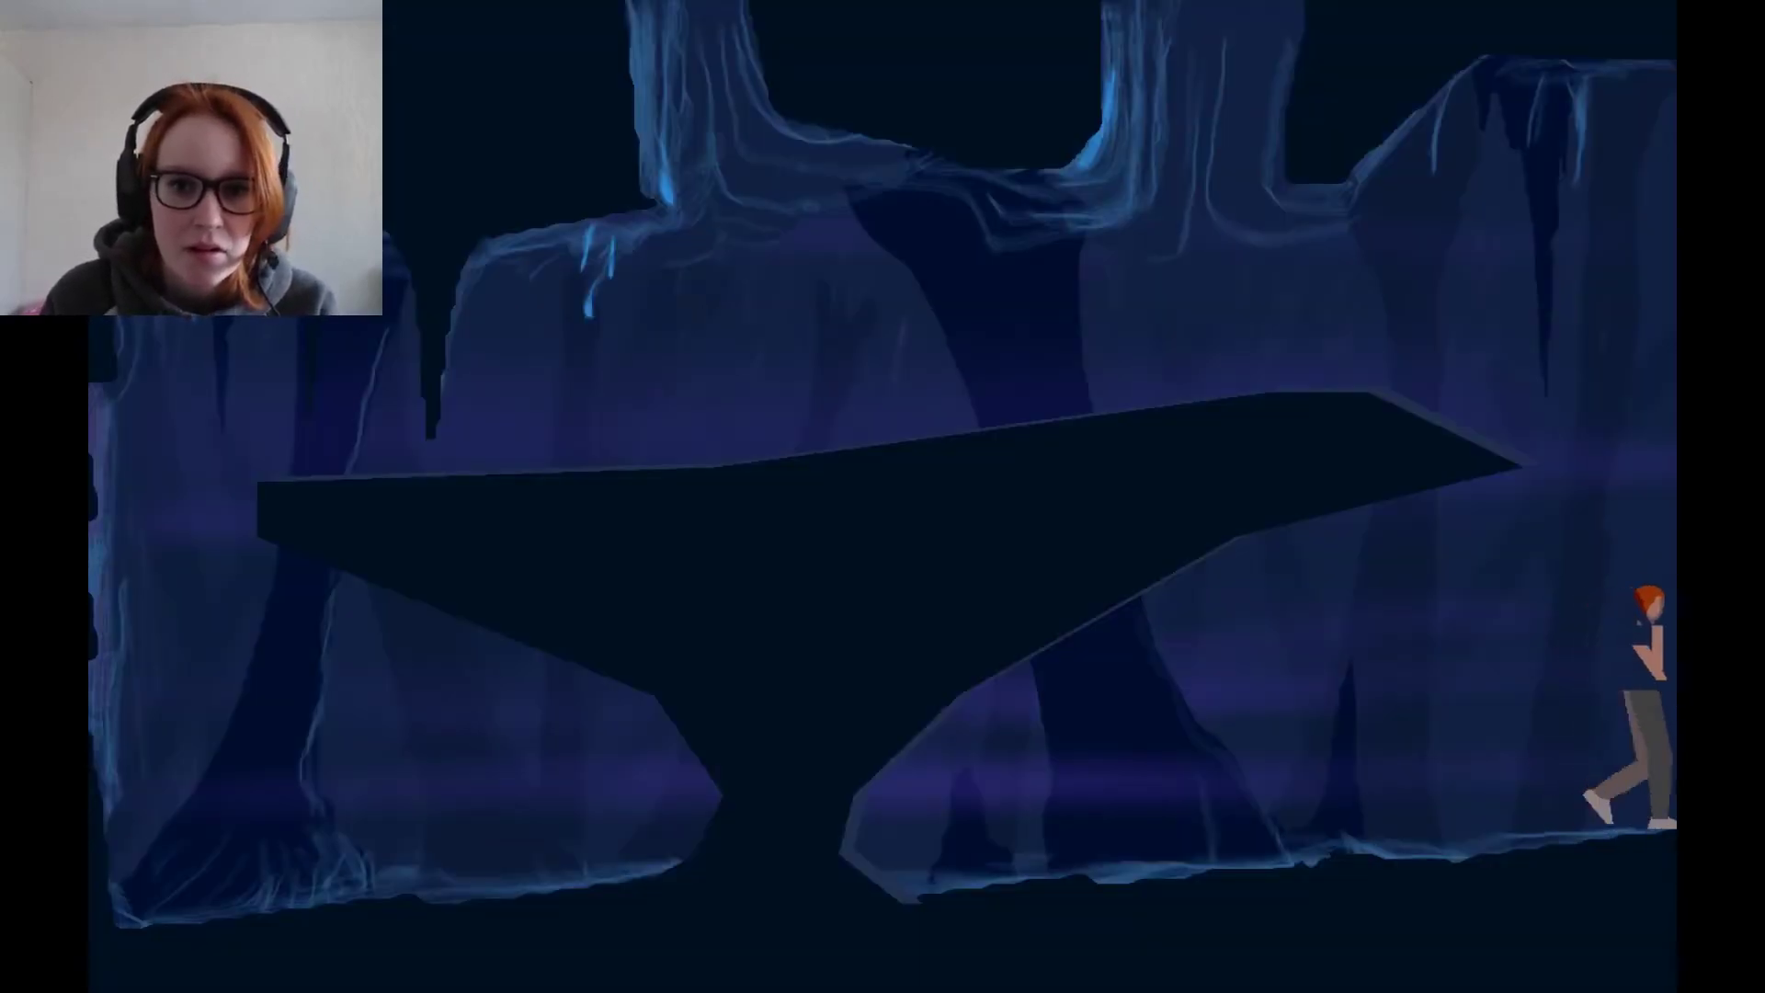
pyautogui.press('Right')
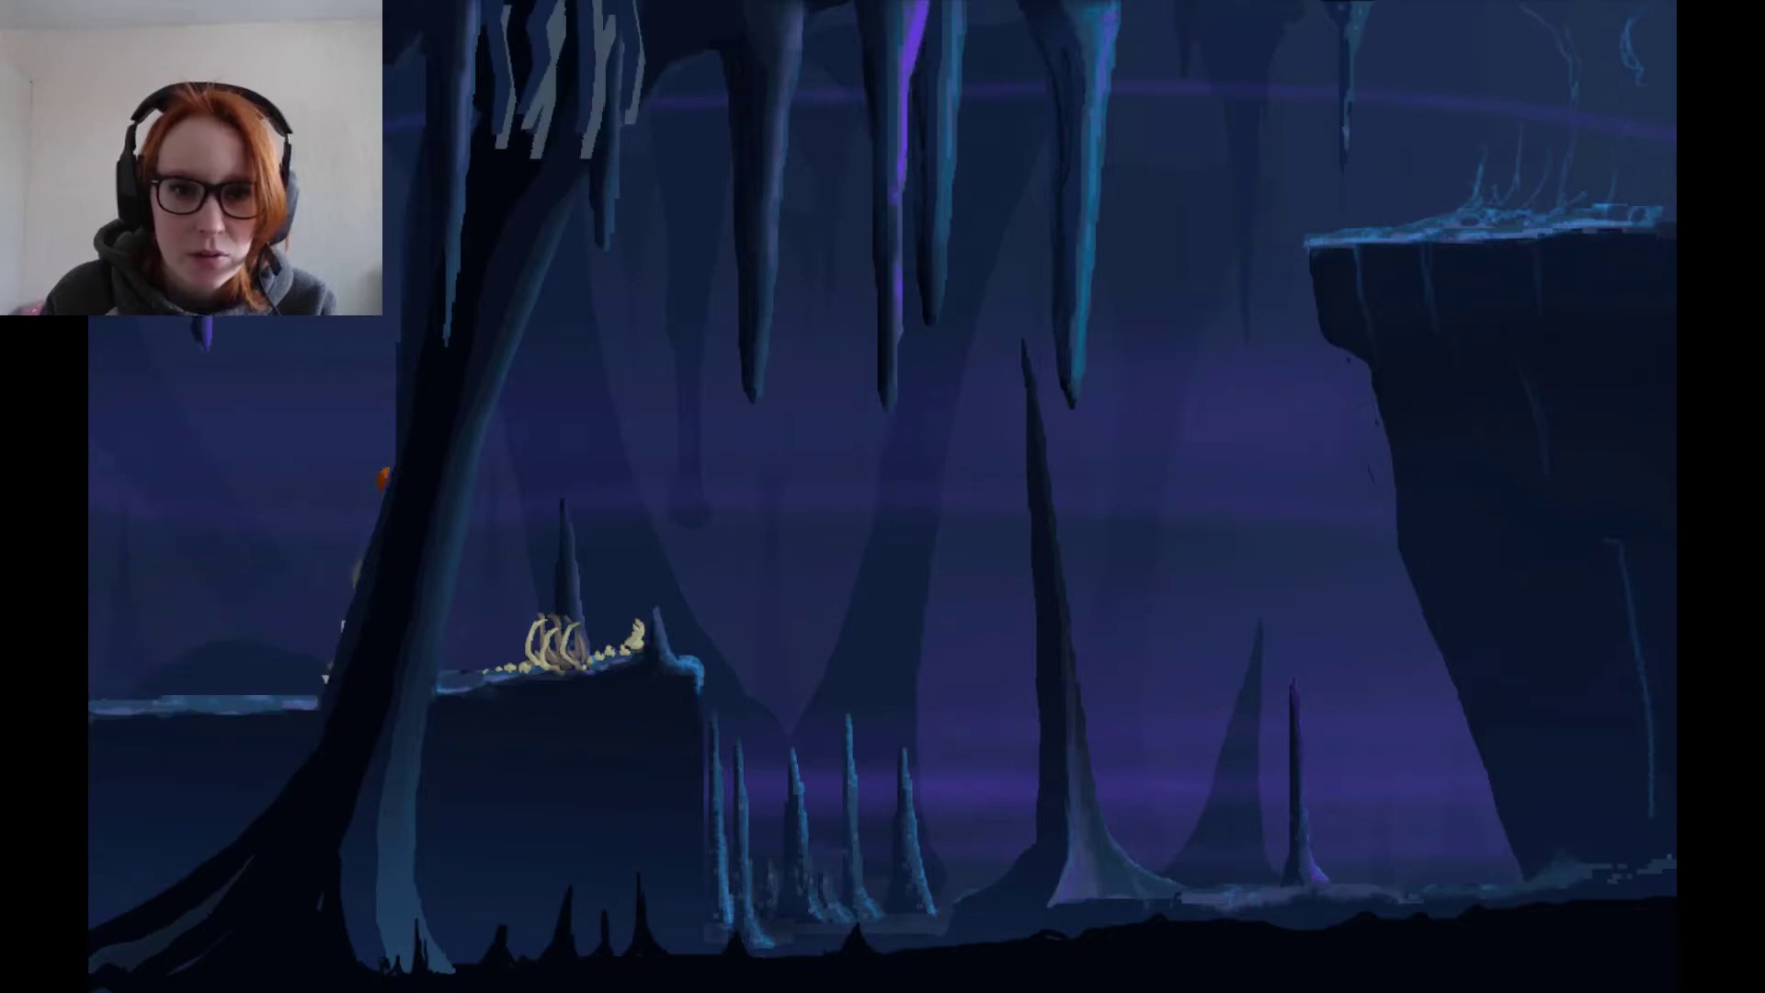
pyautogui.press('Left')
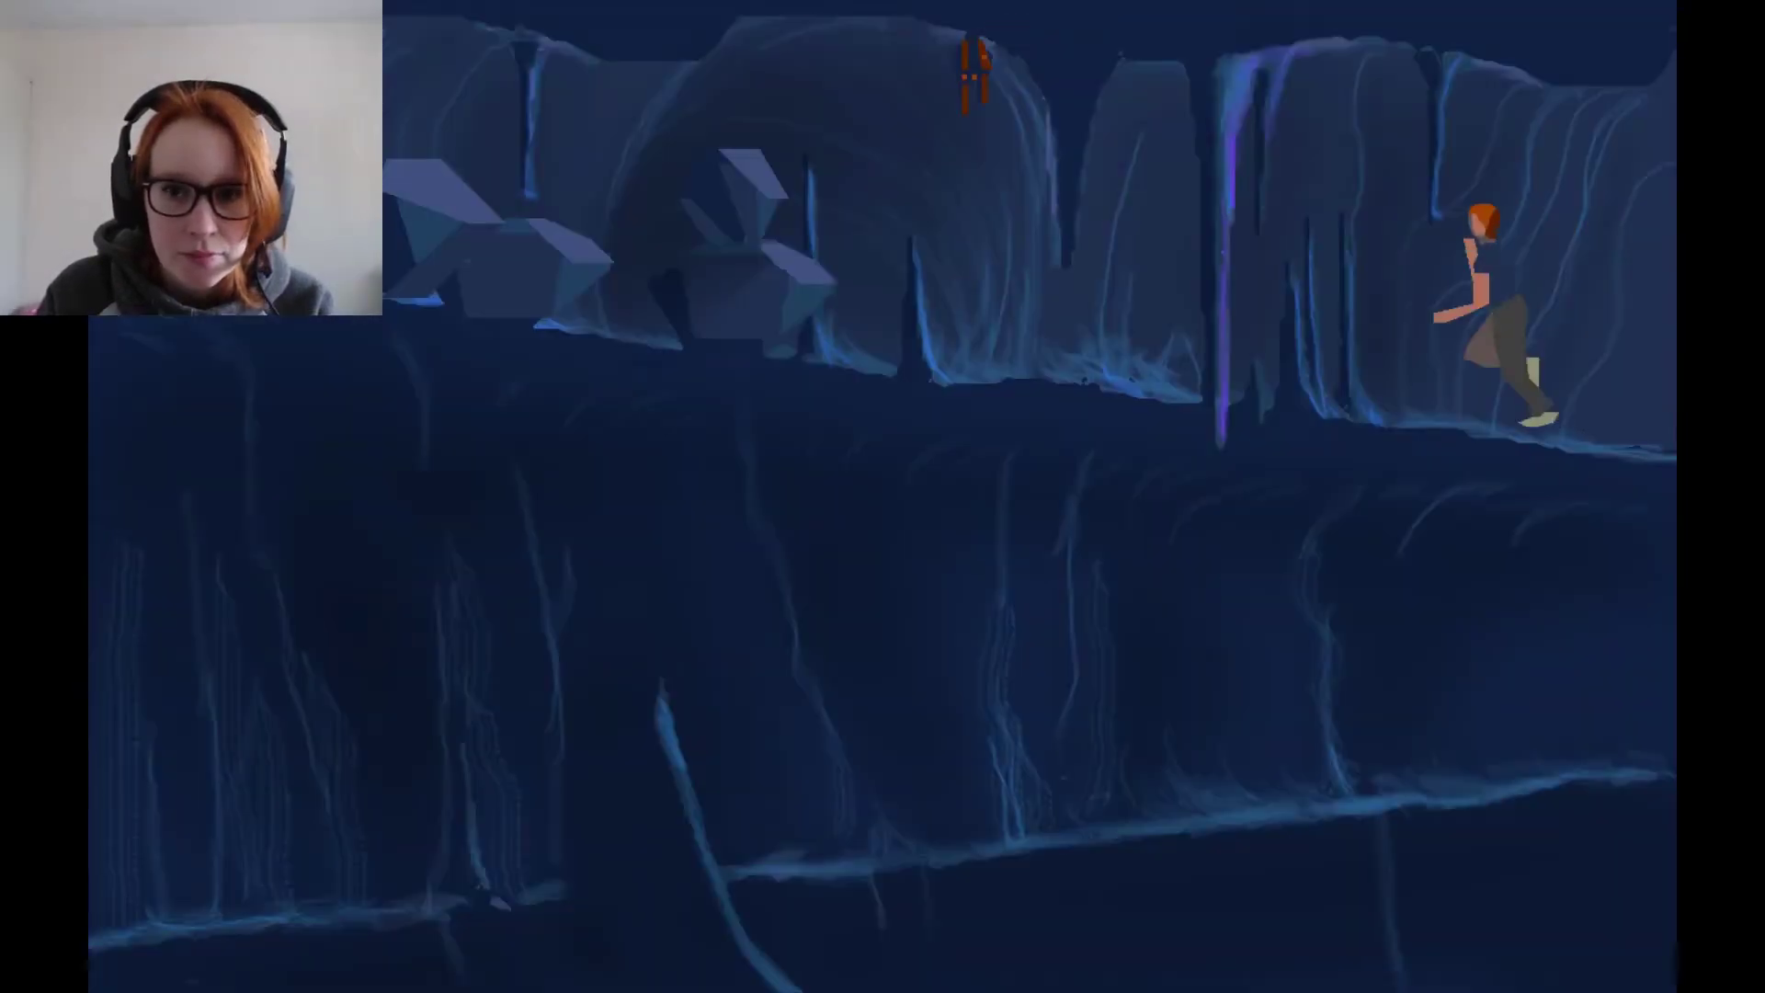
pyautogui.press('Left')
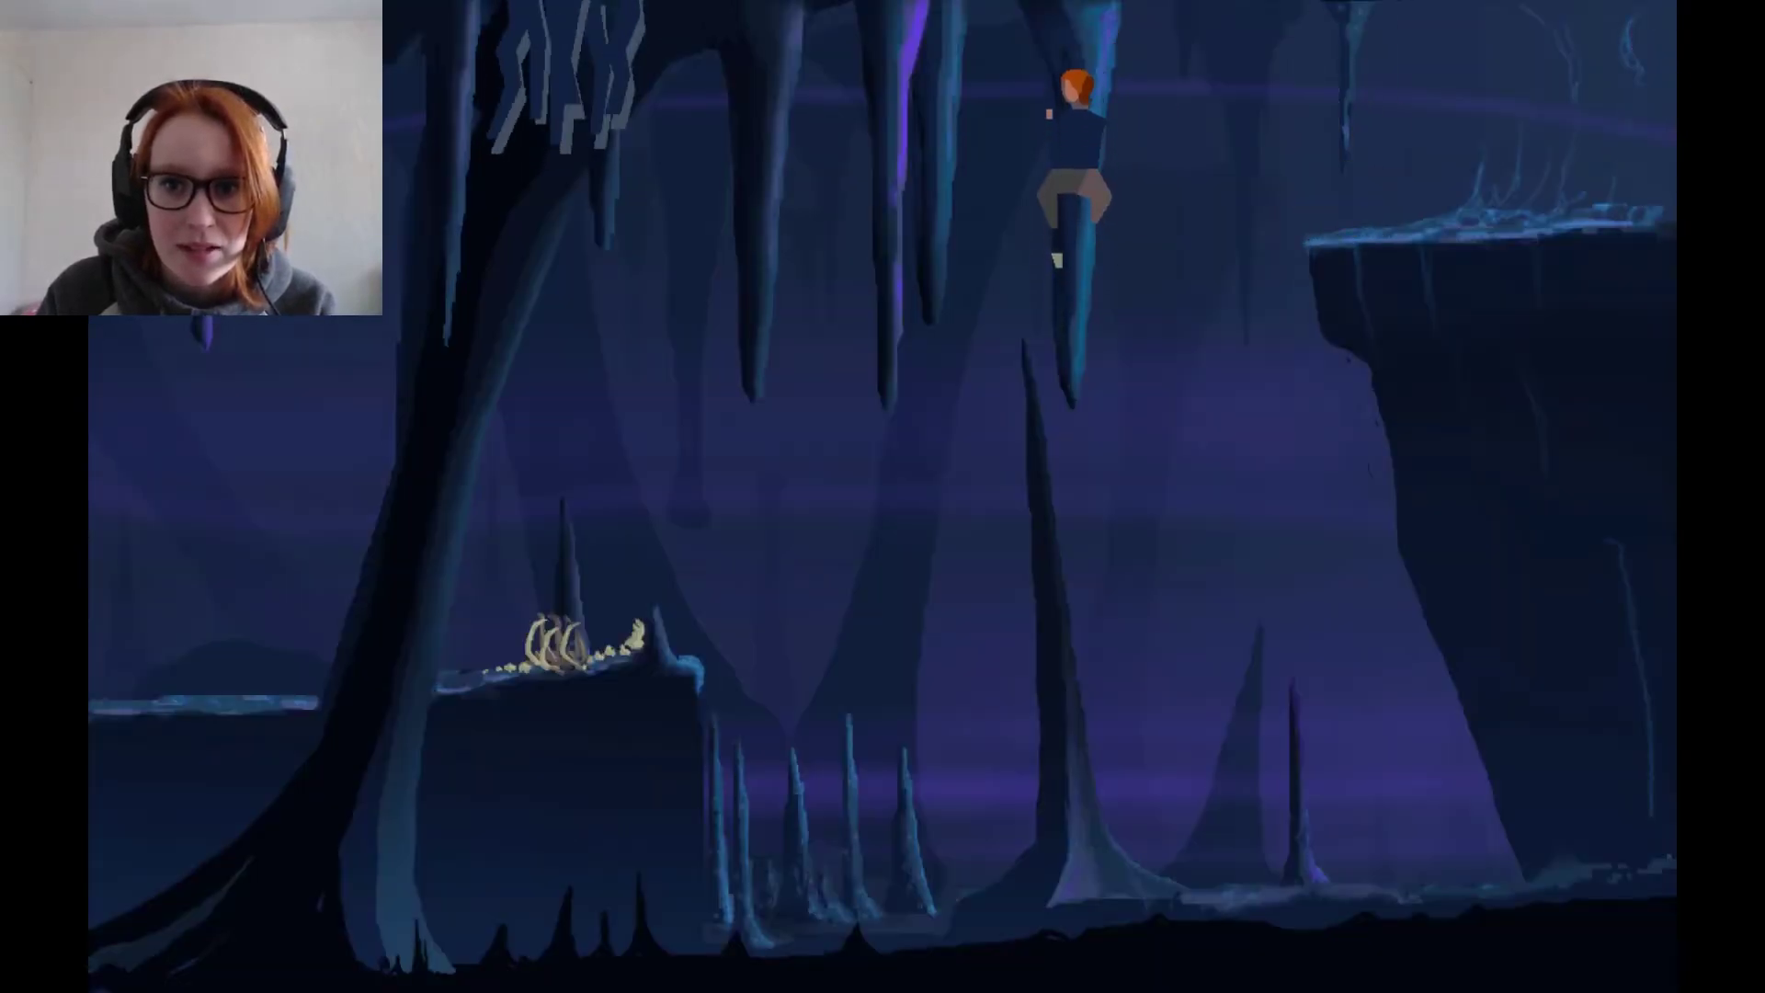
pyautogui.press('Left')
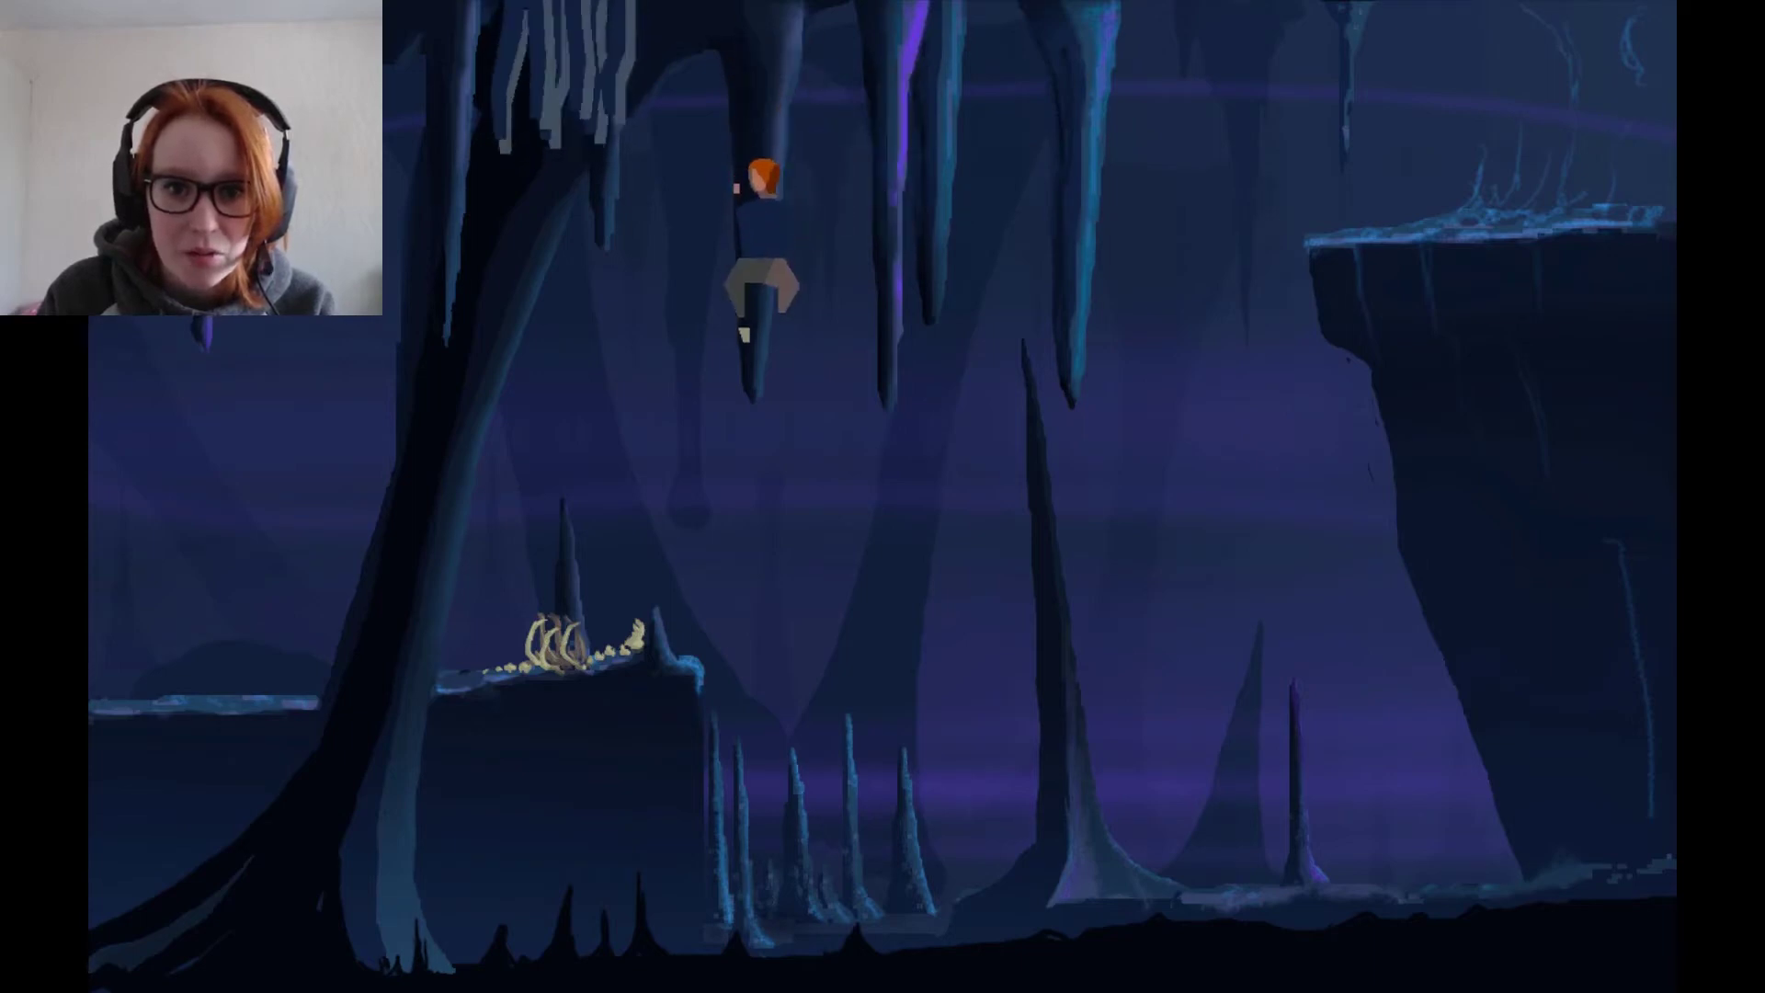
pyautogui.press('Down')
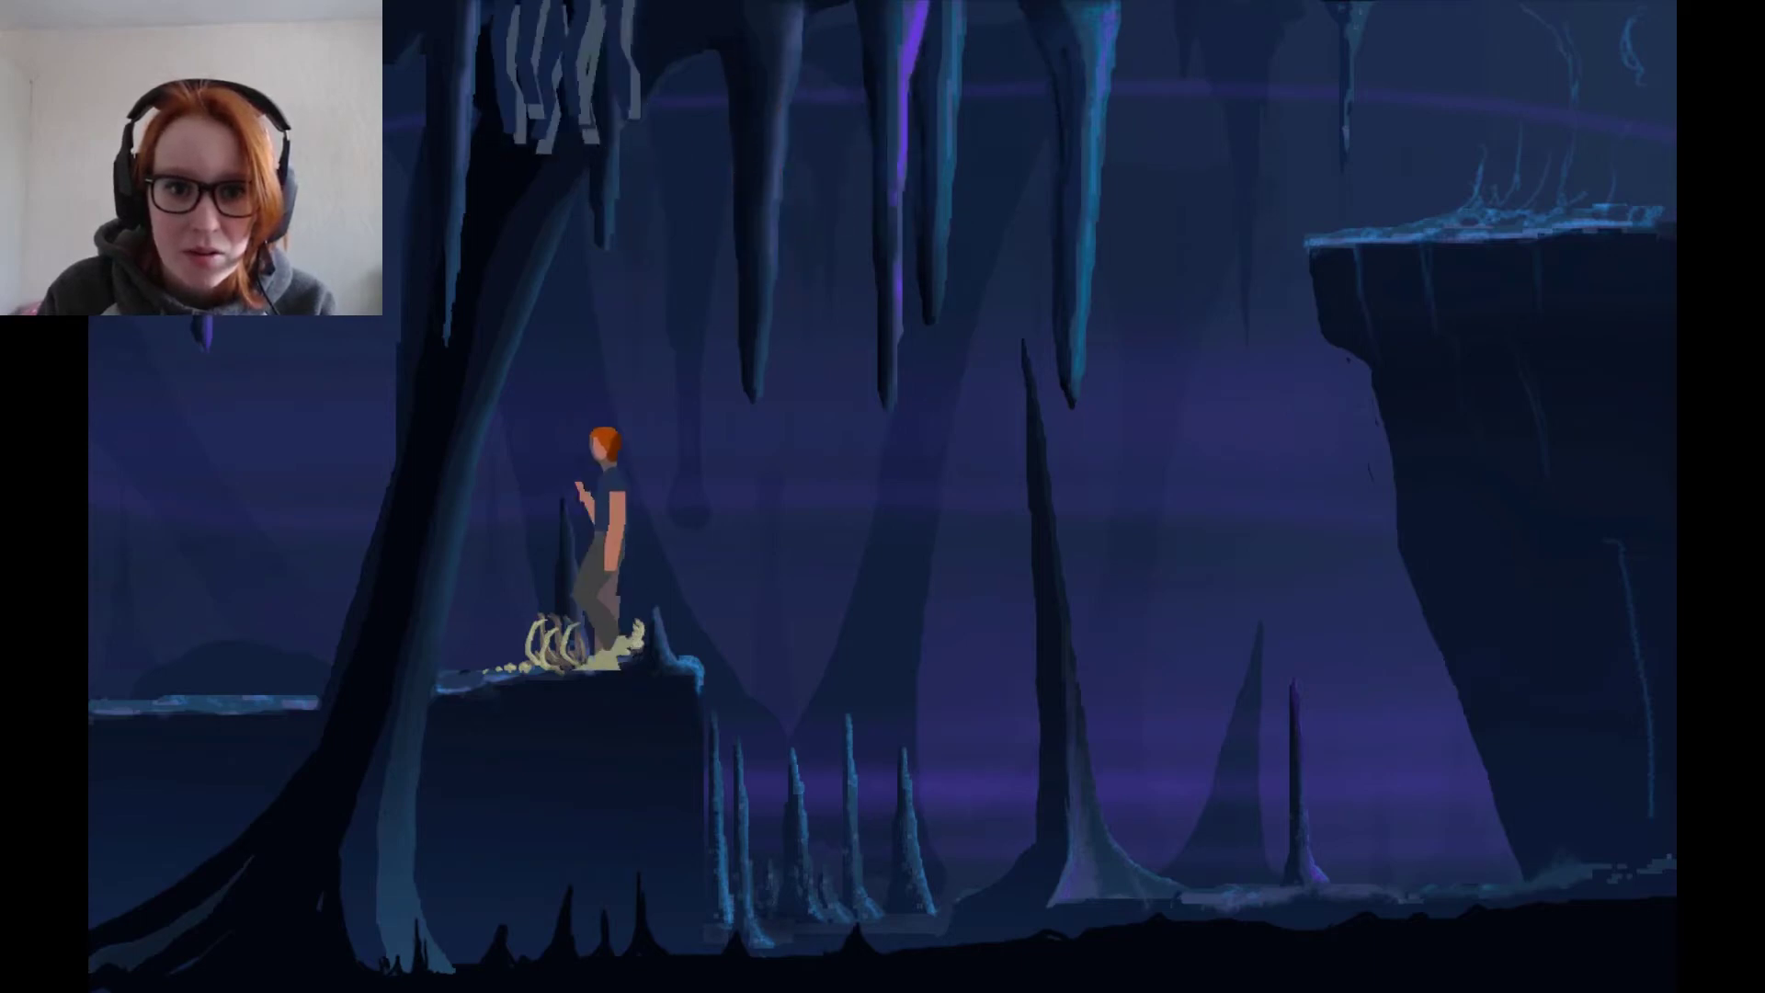
pyautogui.press('Left')
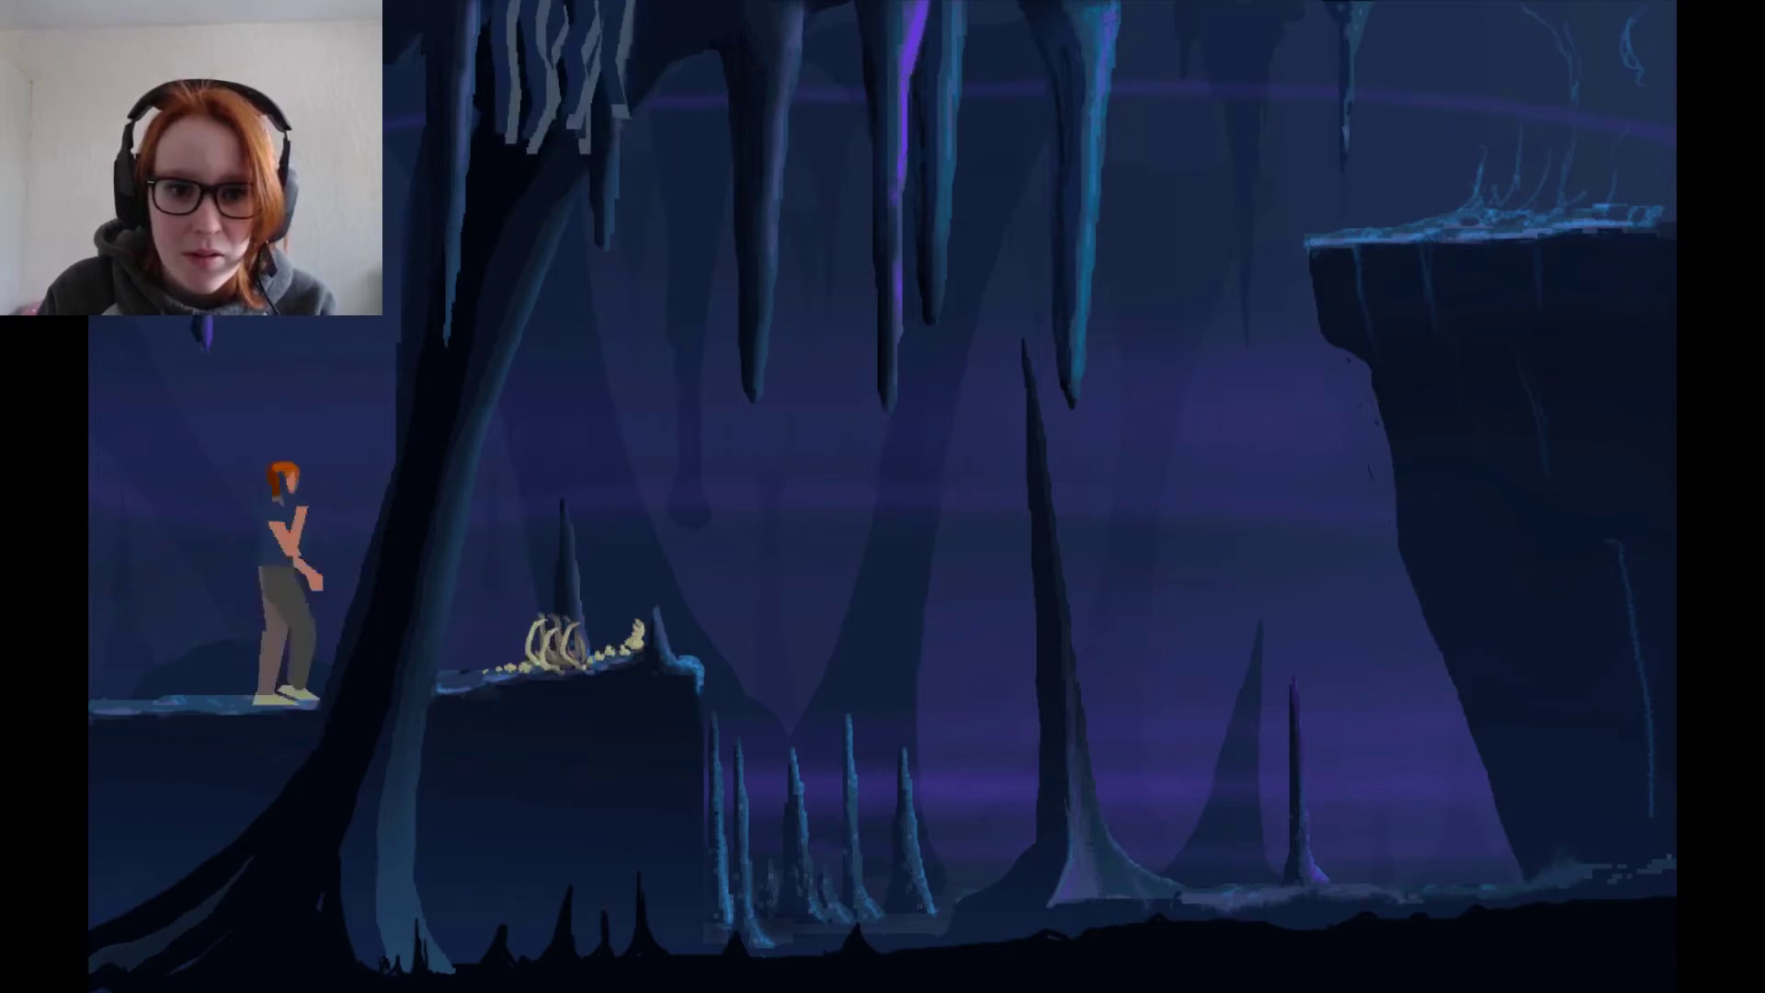
pyautogui.press('Right')
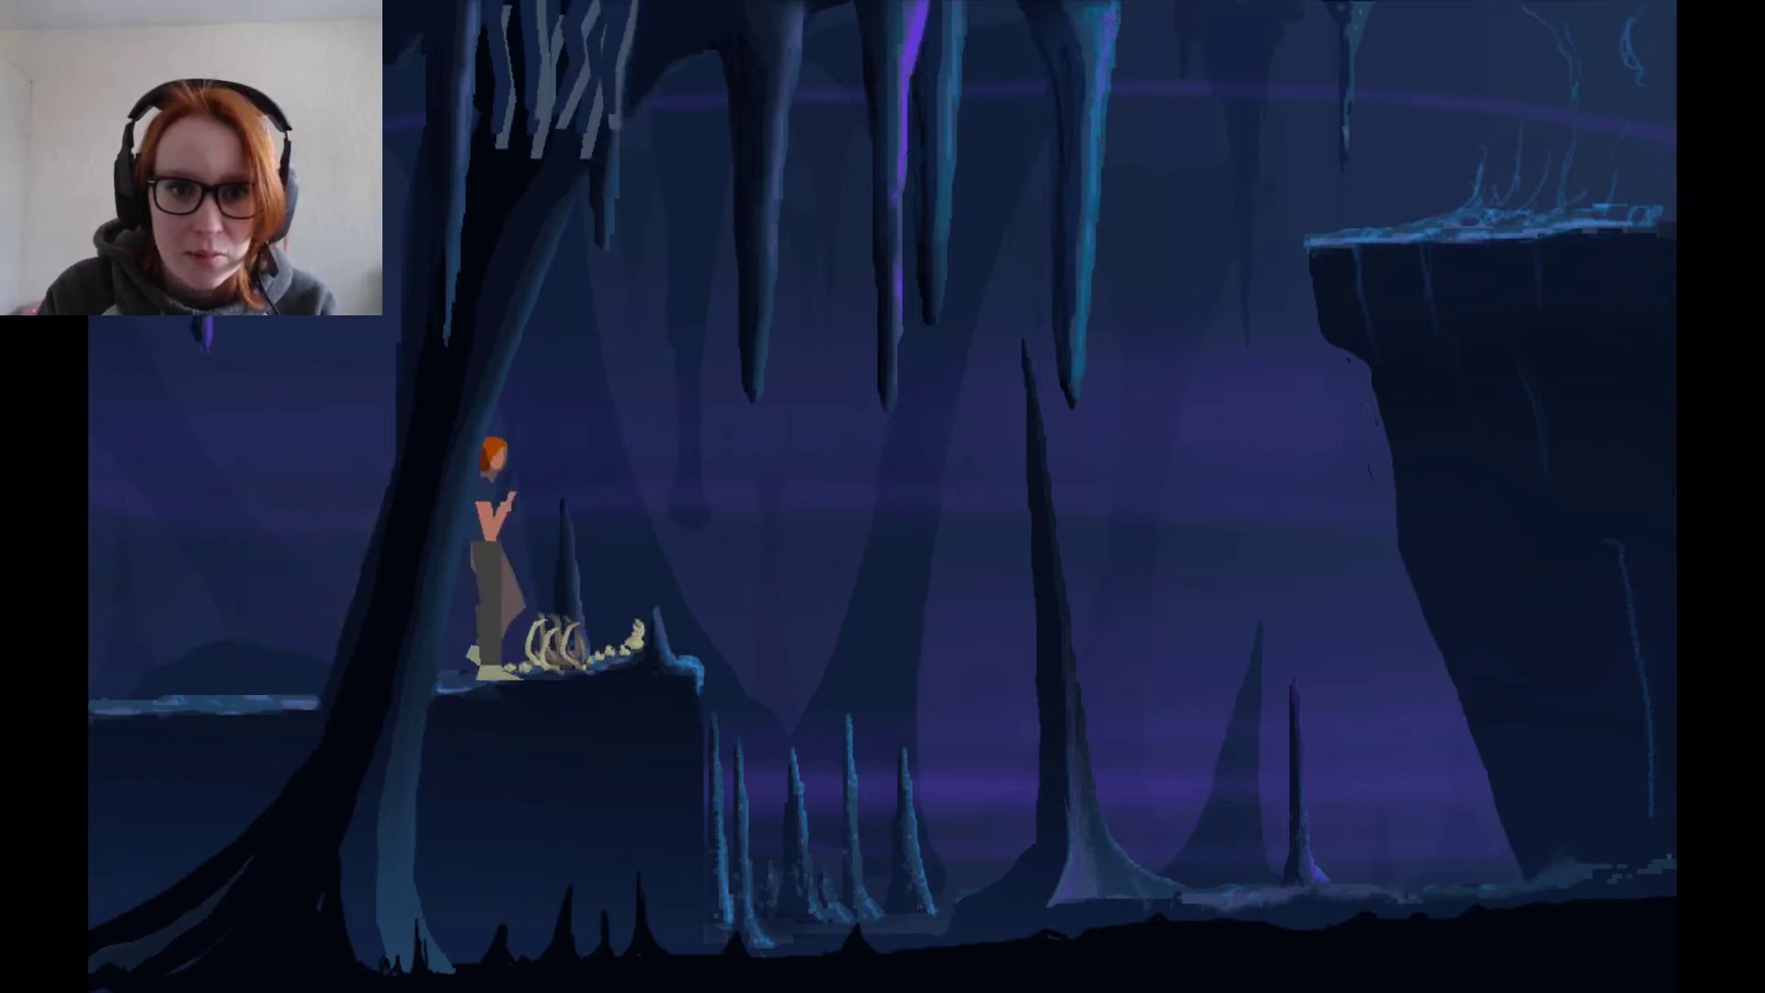
pyautogui.press('Right')
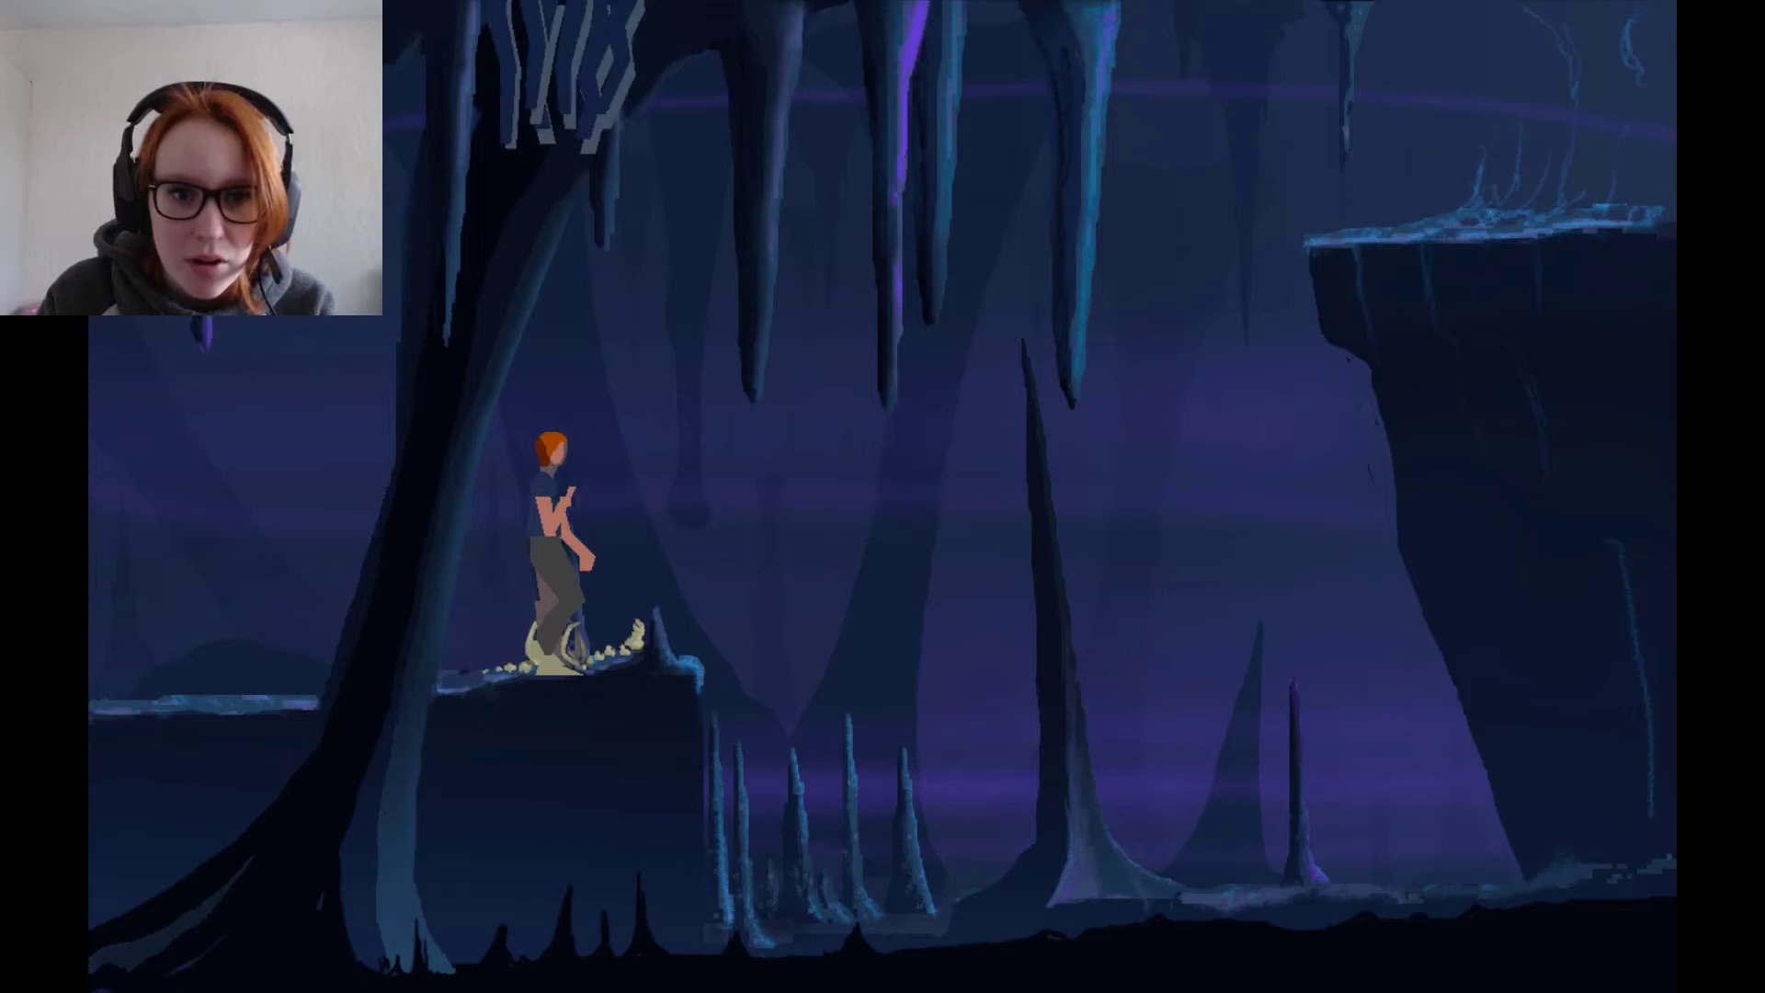
pyautogui.press('Left')
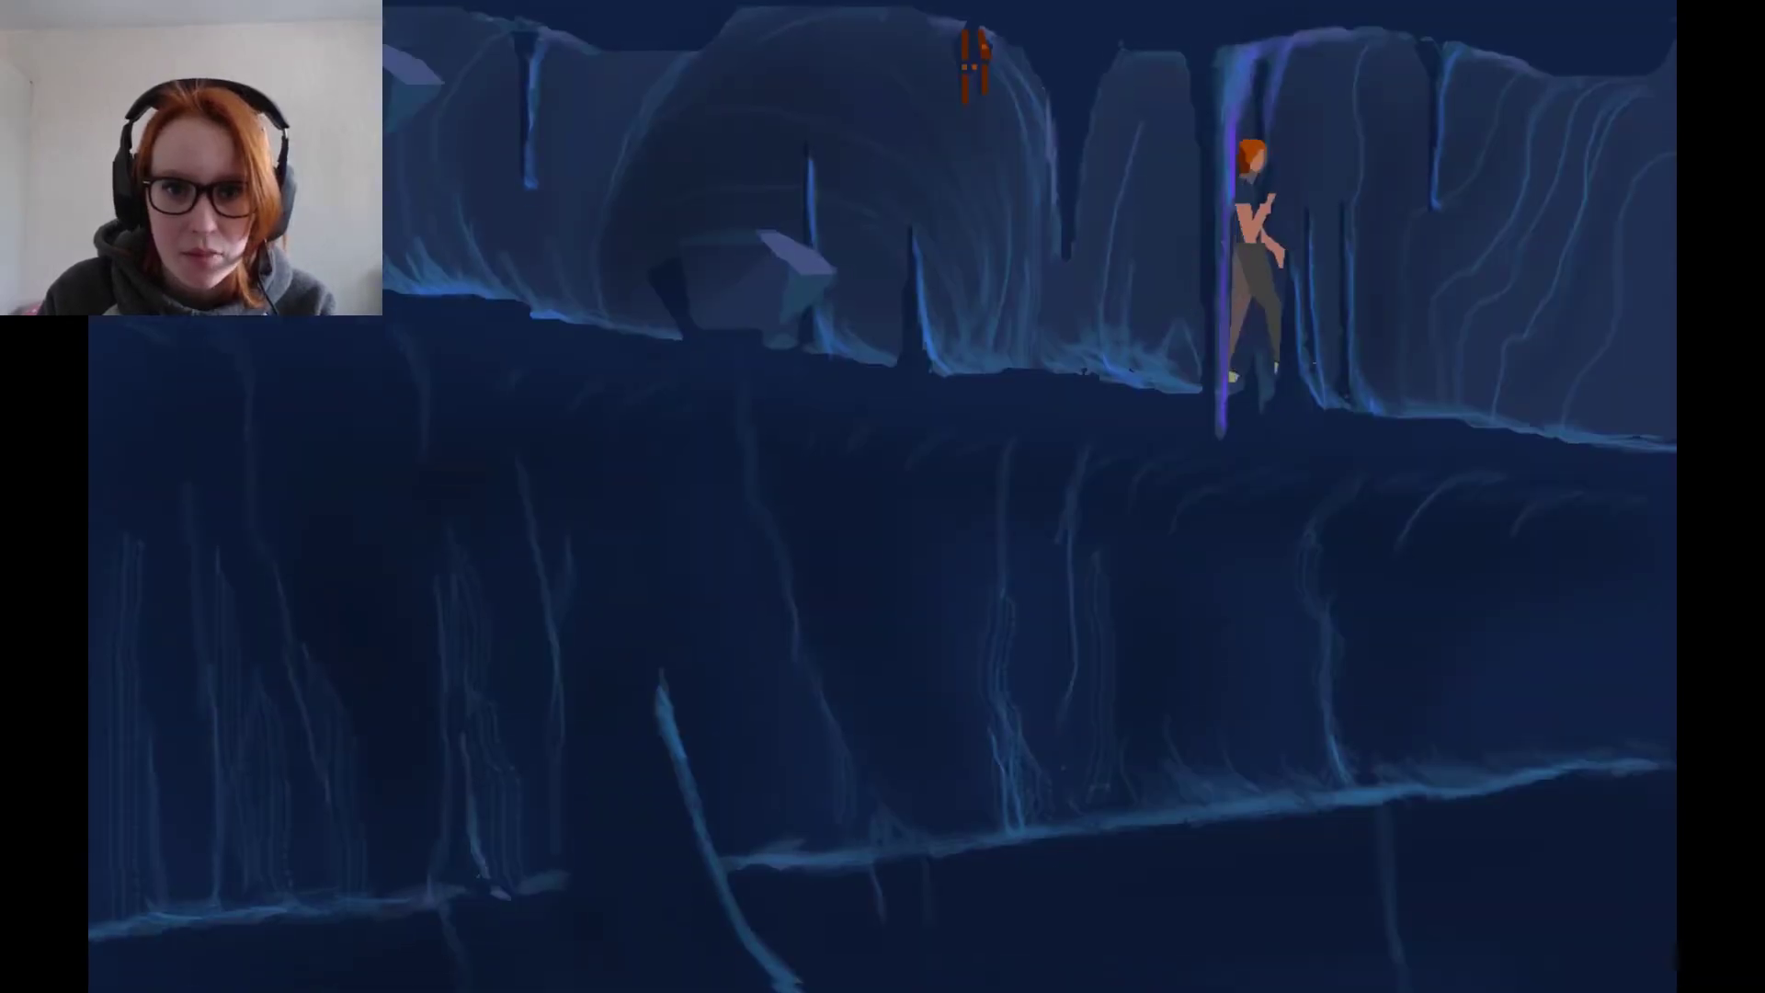
pyautogui.press('Left')
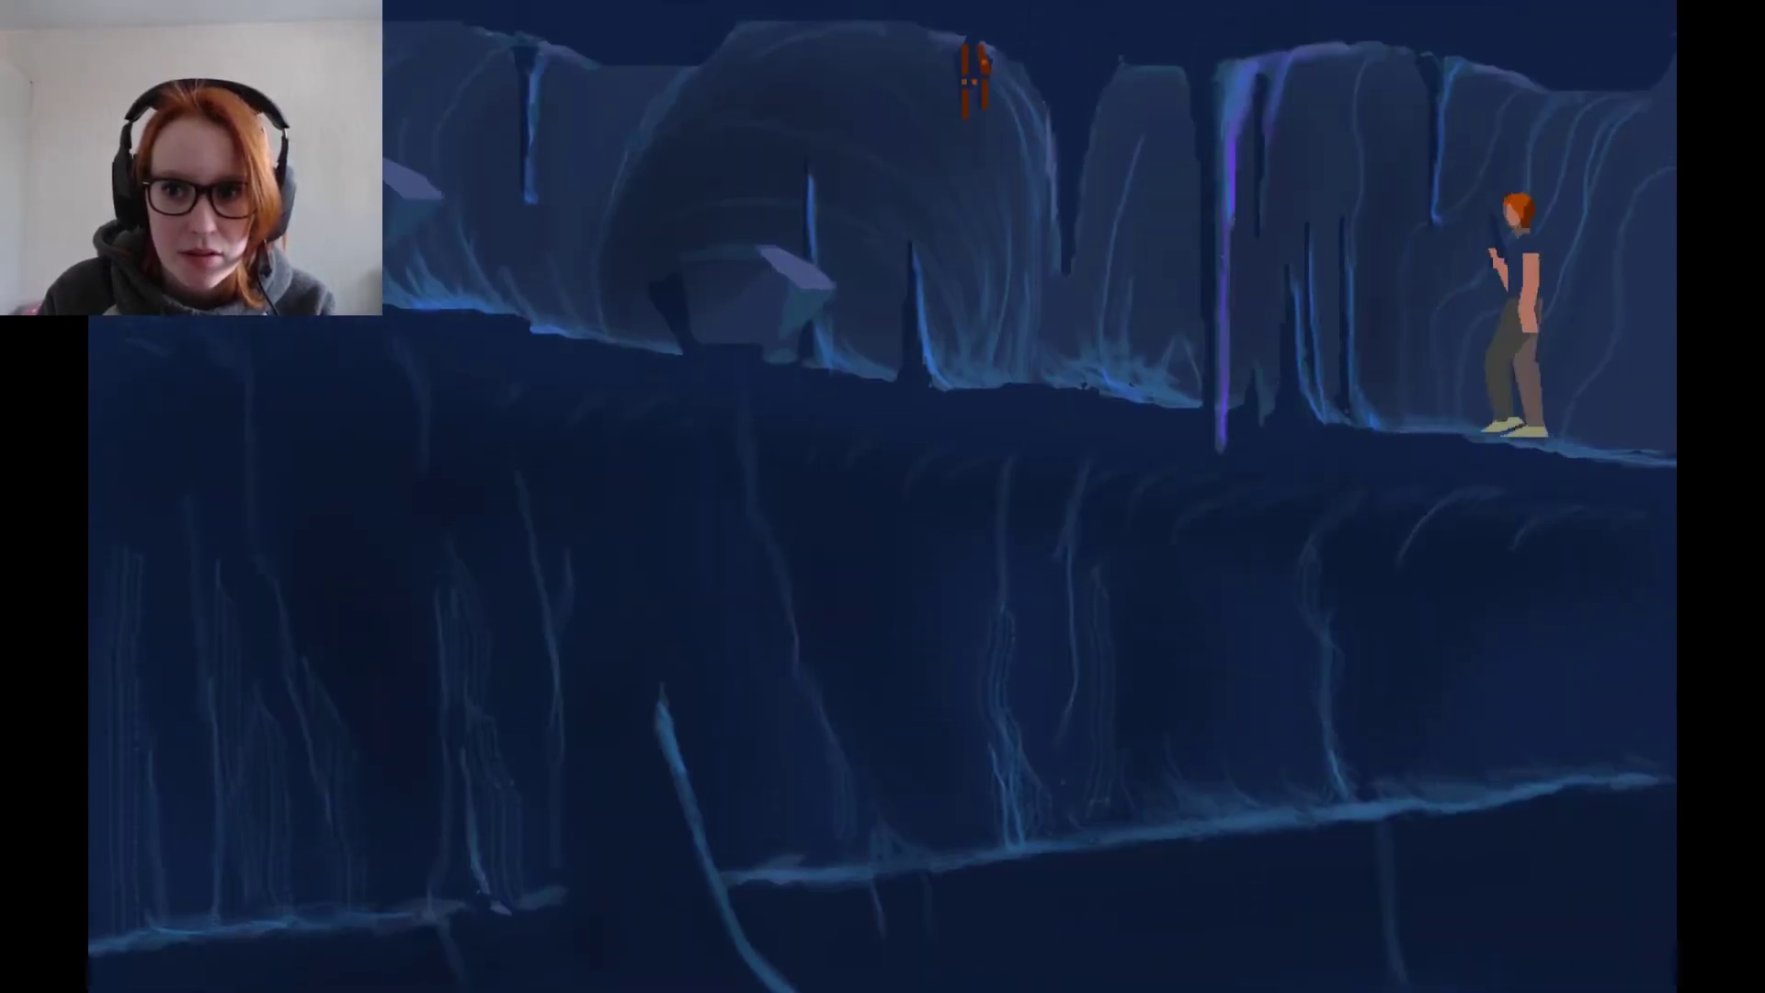
pyautogui.press('ctrl')
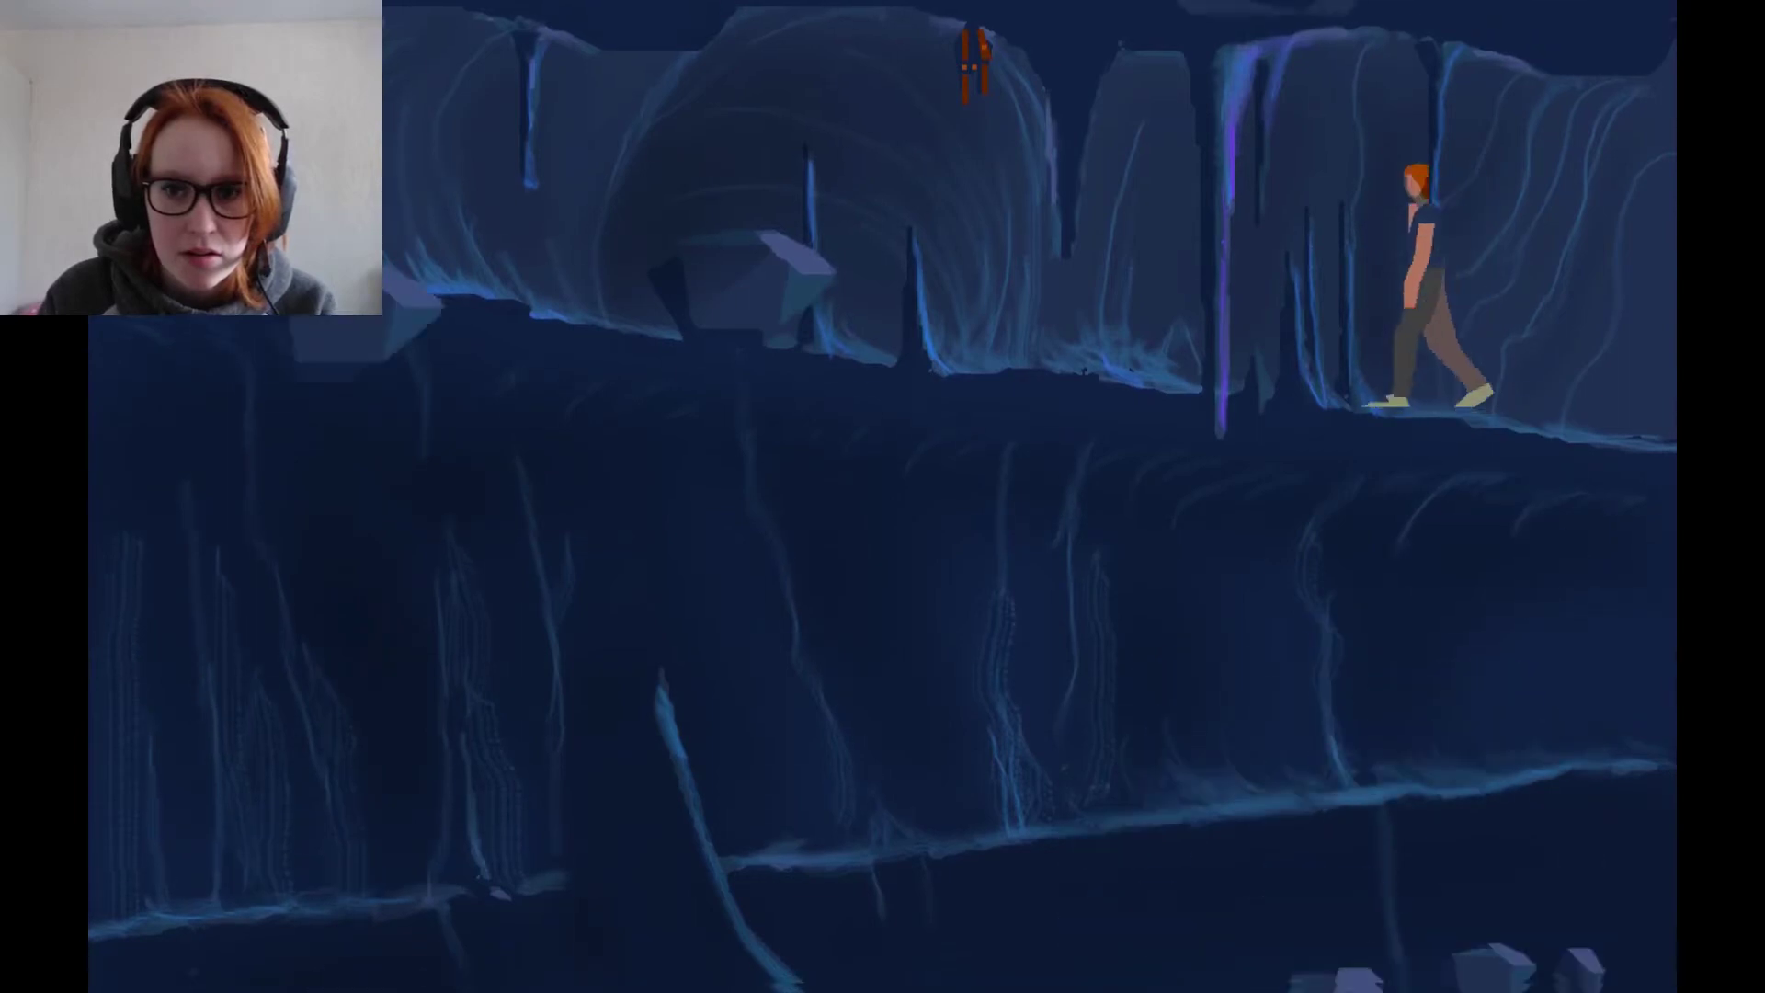
pyautogui.press('Left')
pyautogui.press('Left')
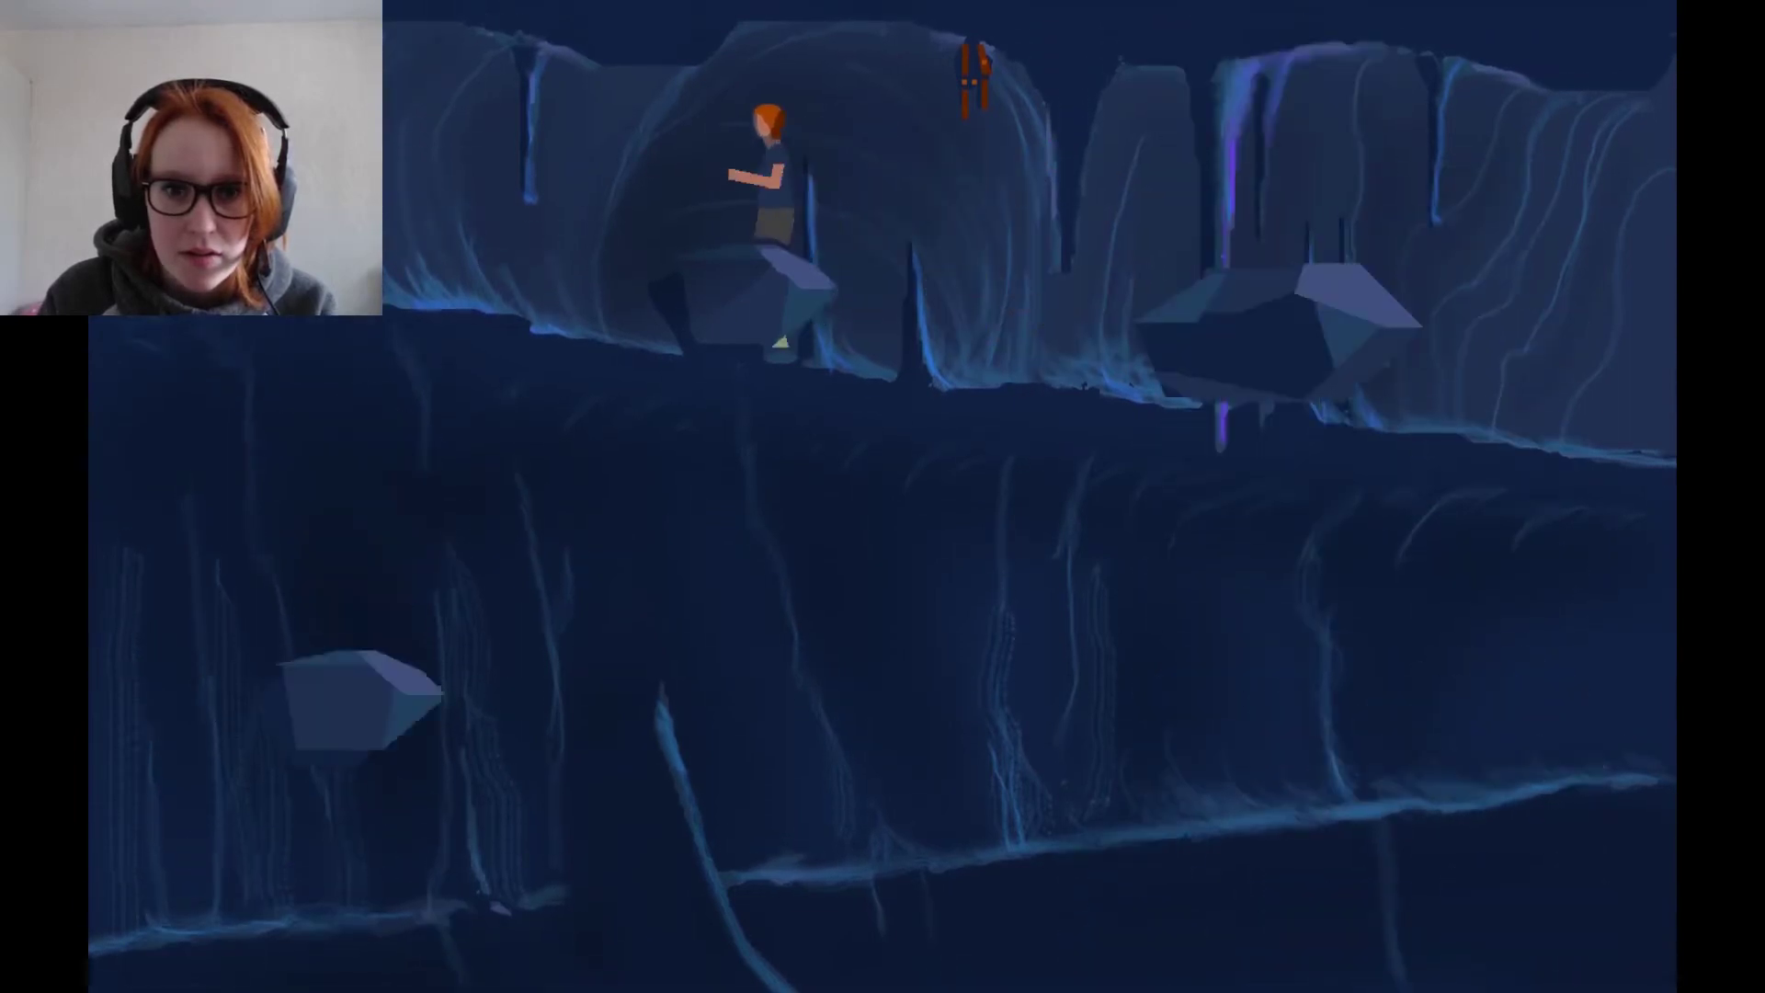
pyautogui.press('Left')
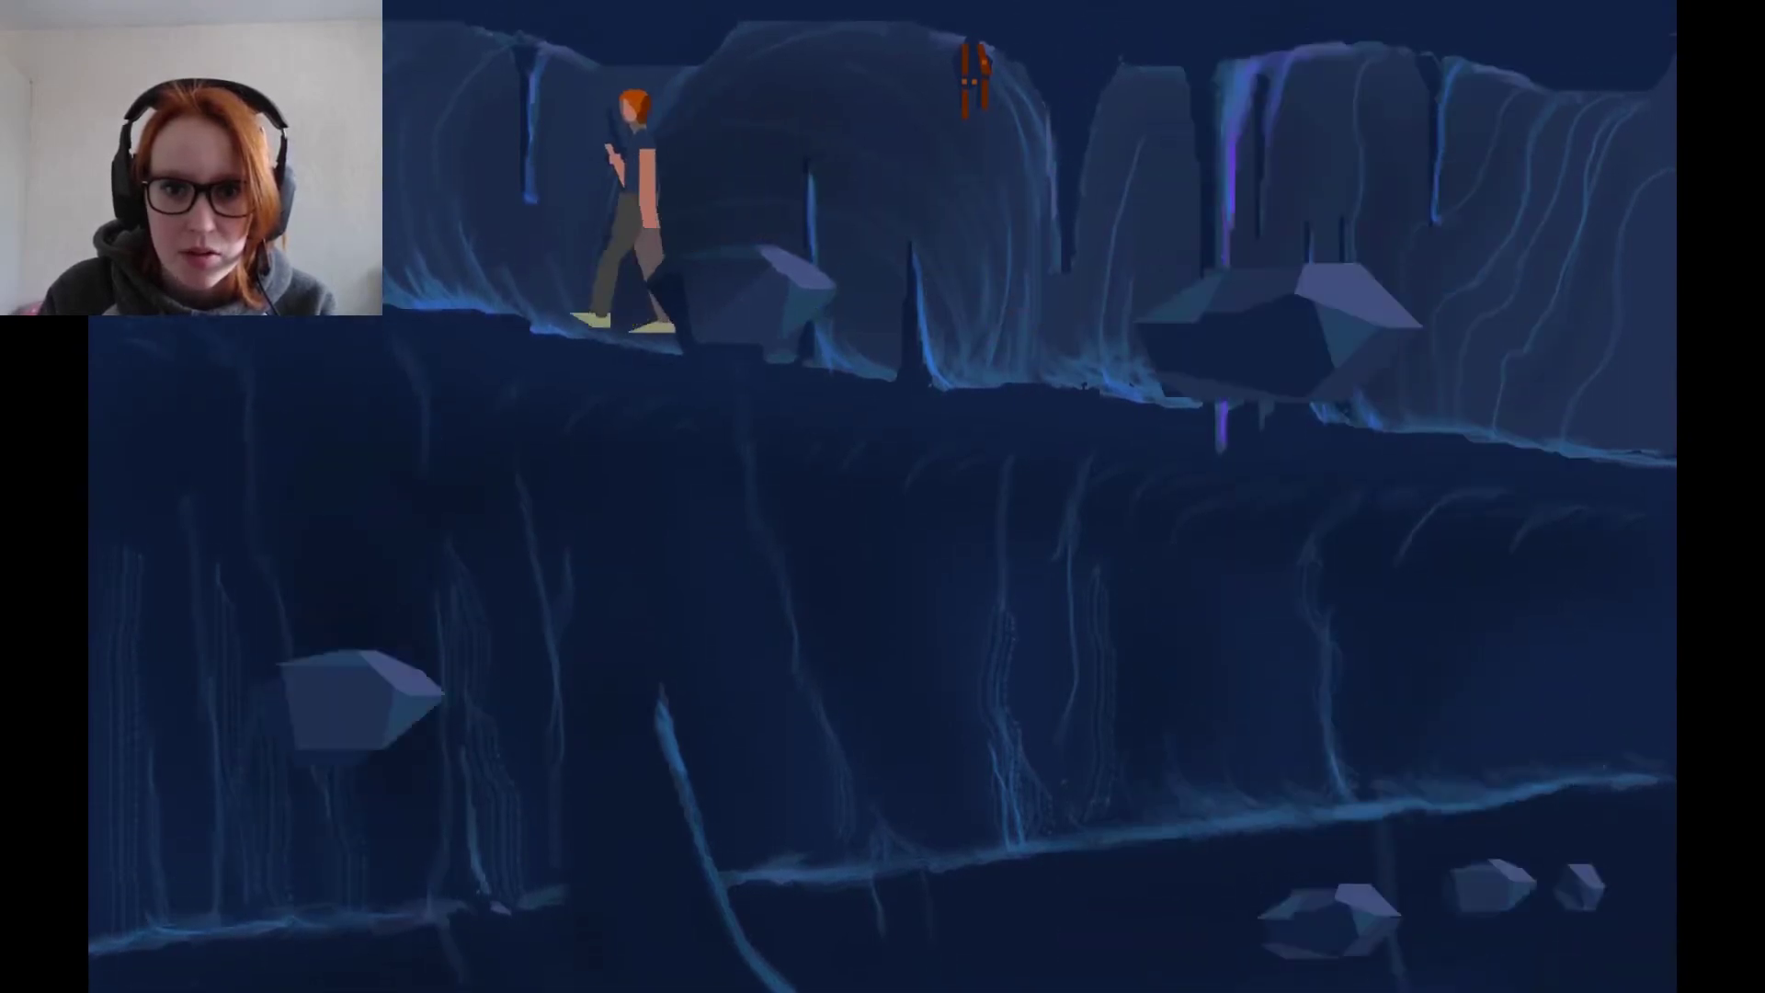
pyautogui.press('Right')
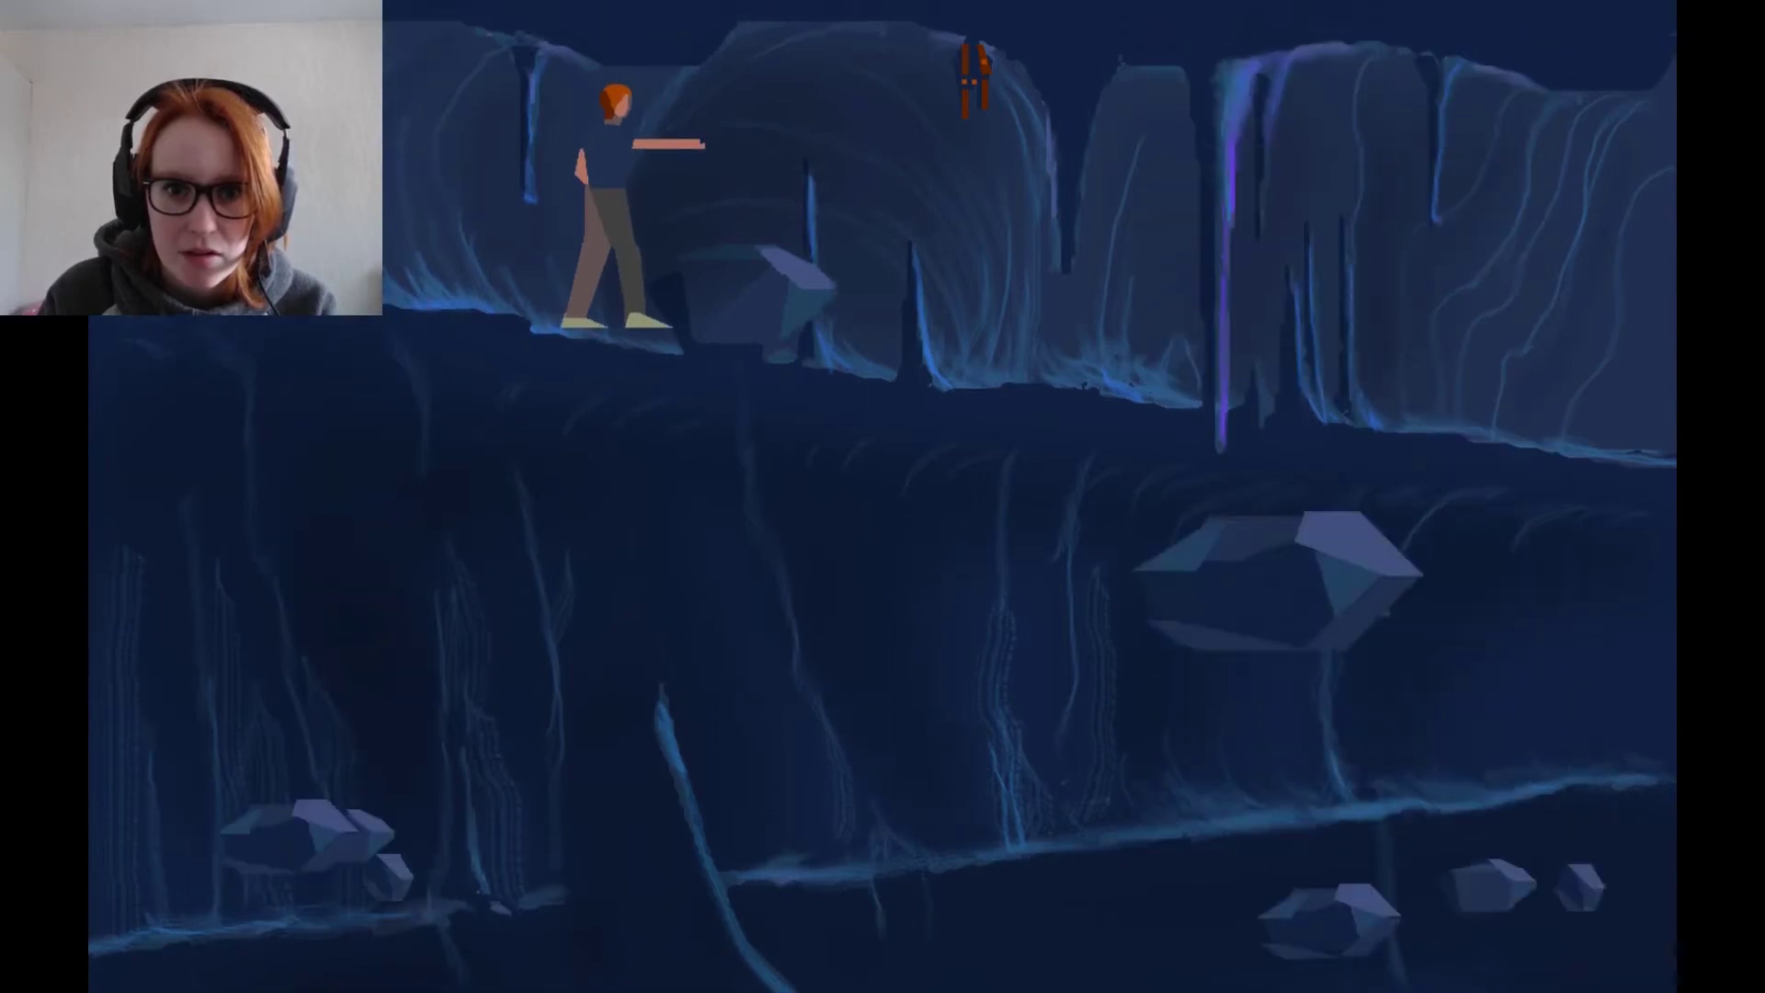
pyautogui.press('Left')
pyautogui.press('Left')
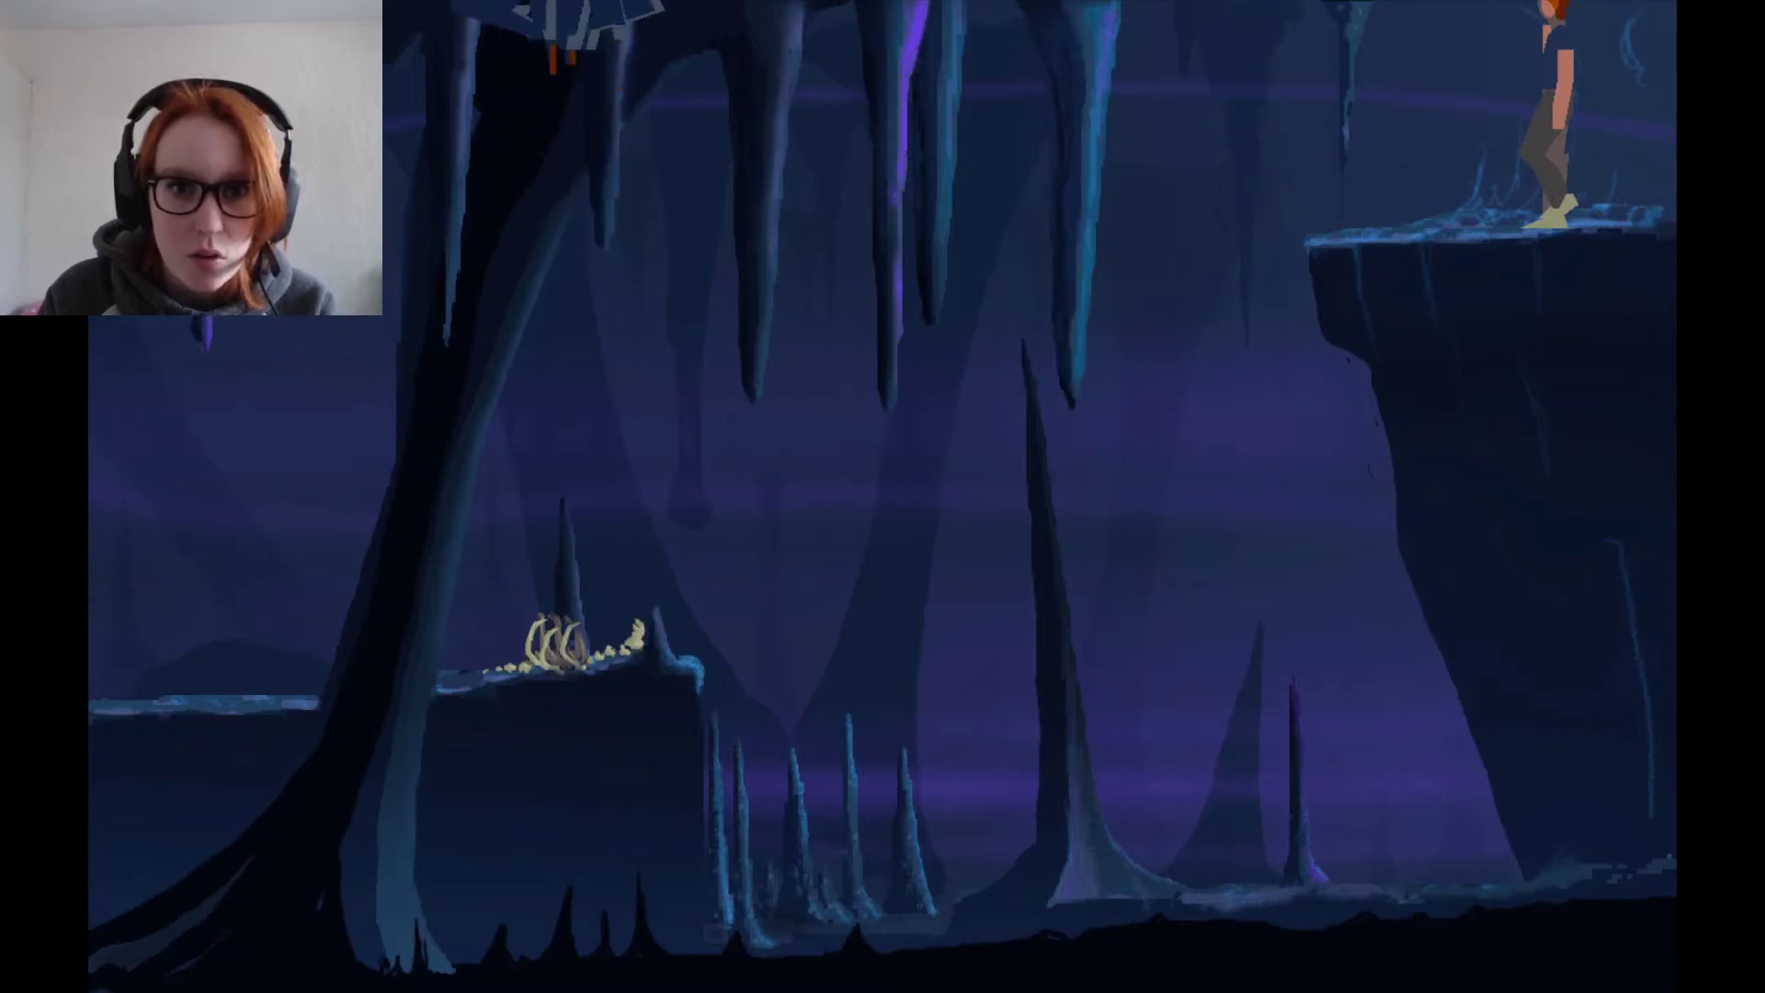
pyautogui.press('Left')
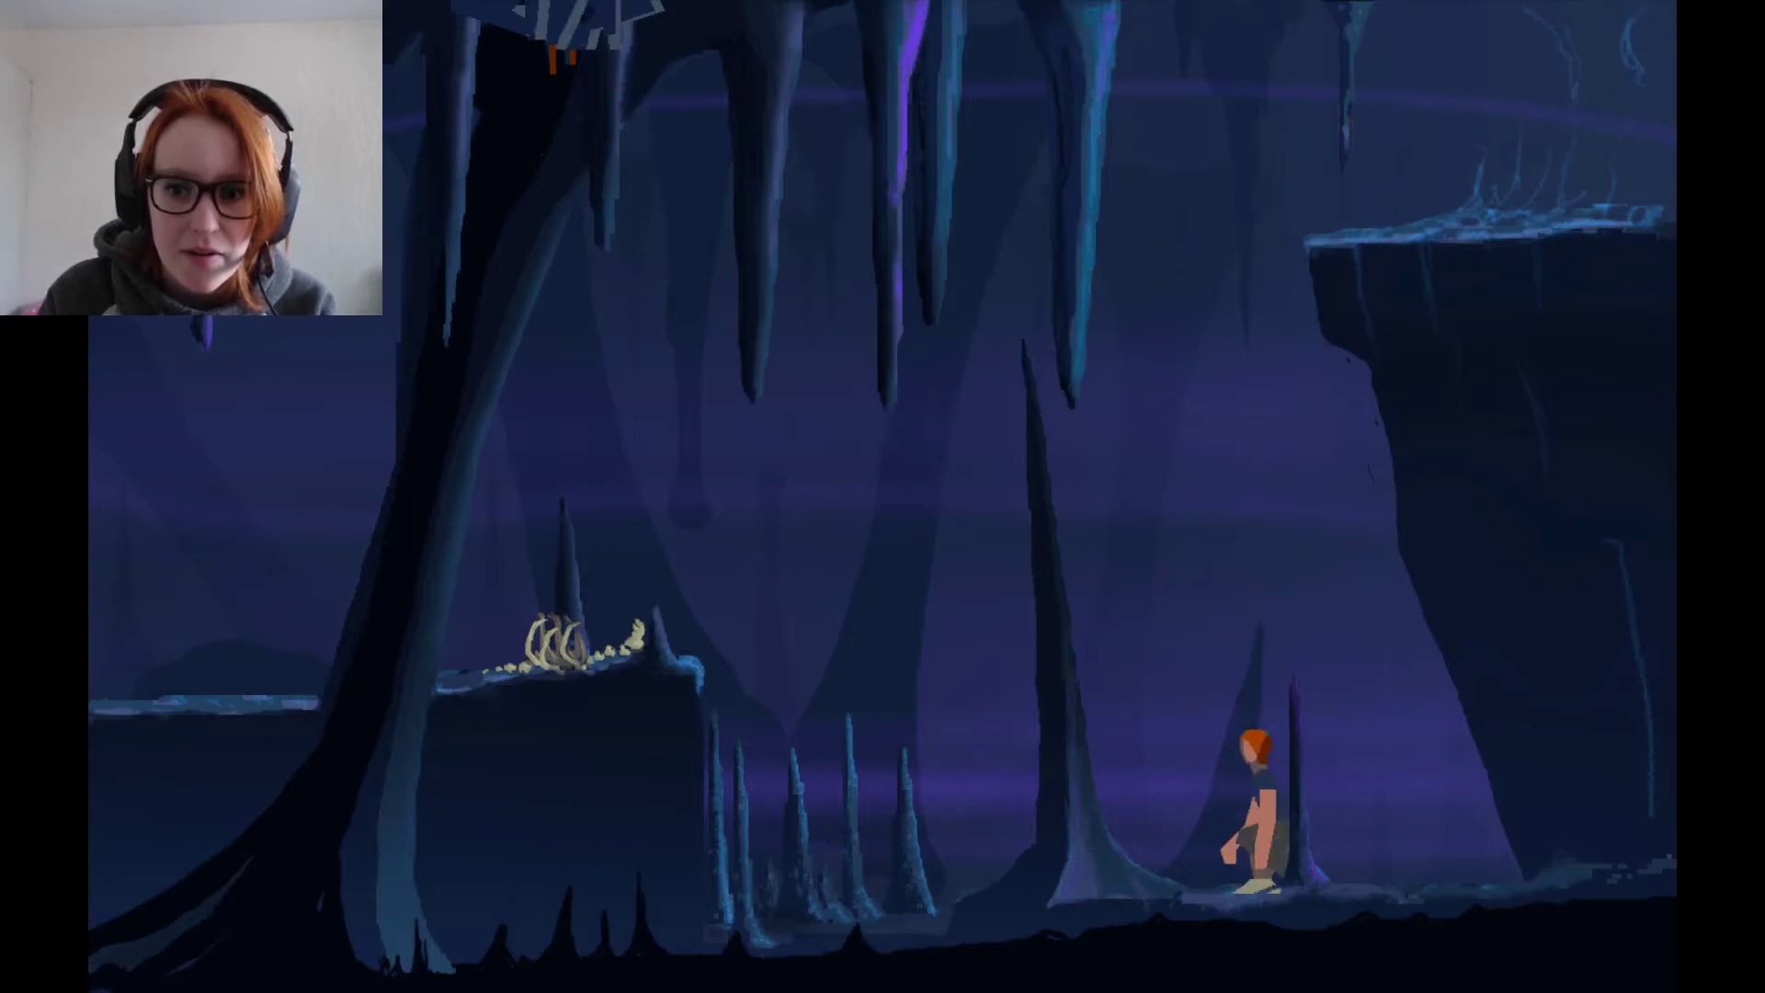
pyautogui.press('Right')
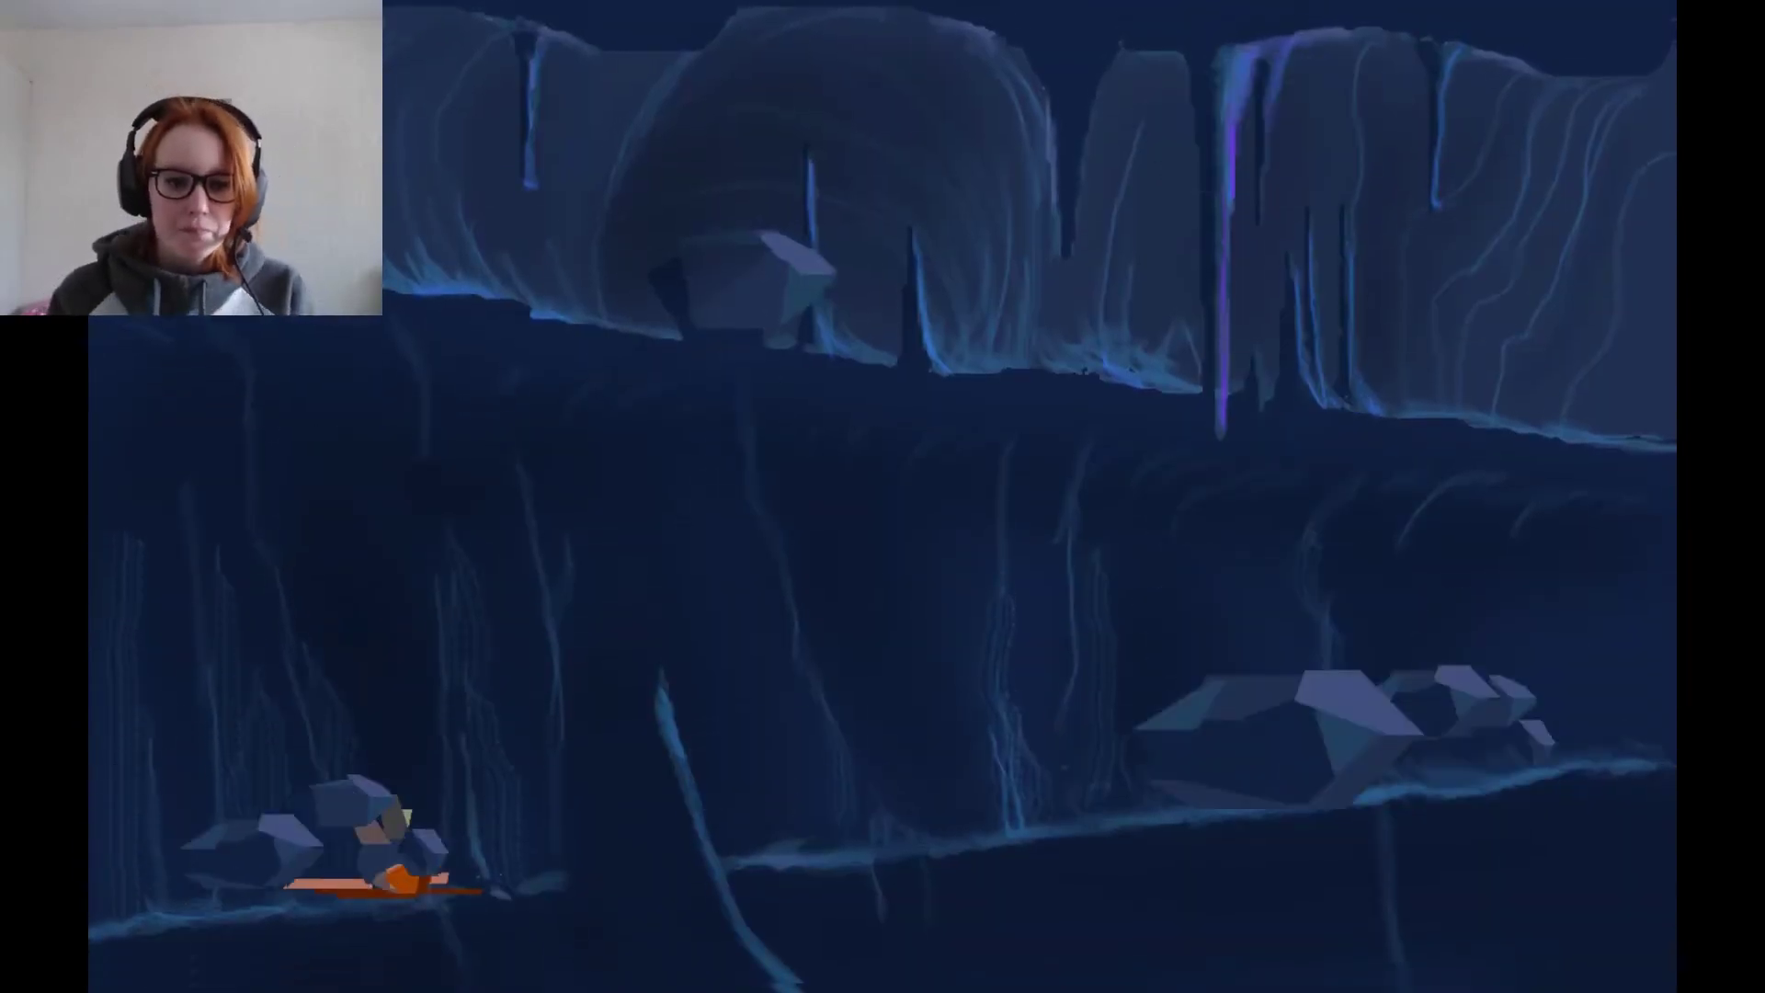
pyautogui.press('space')
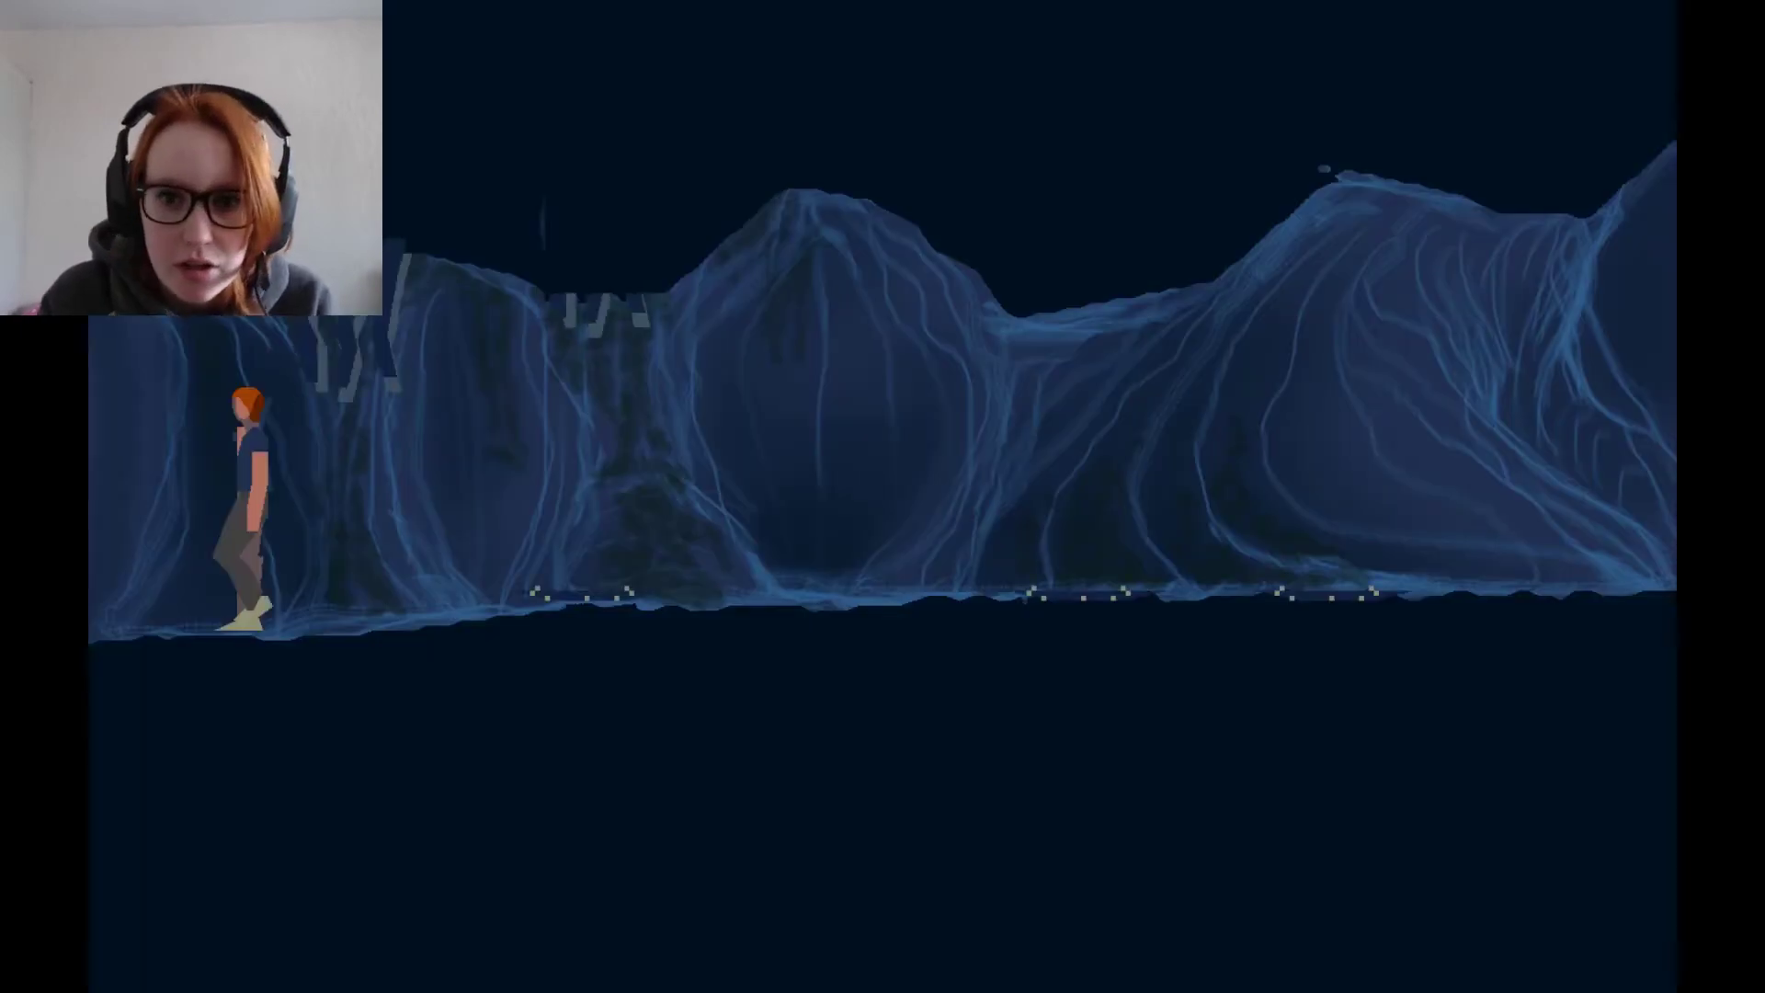
pyautogui.press('Right')
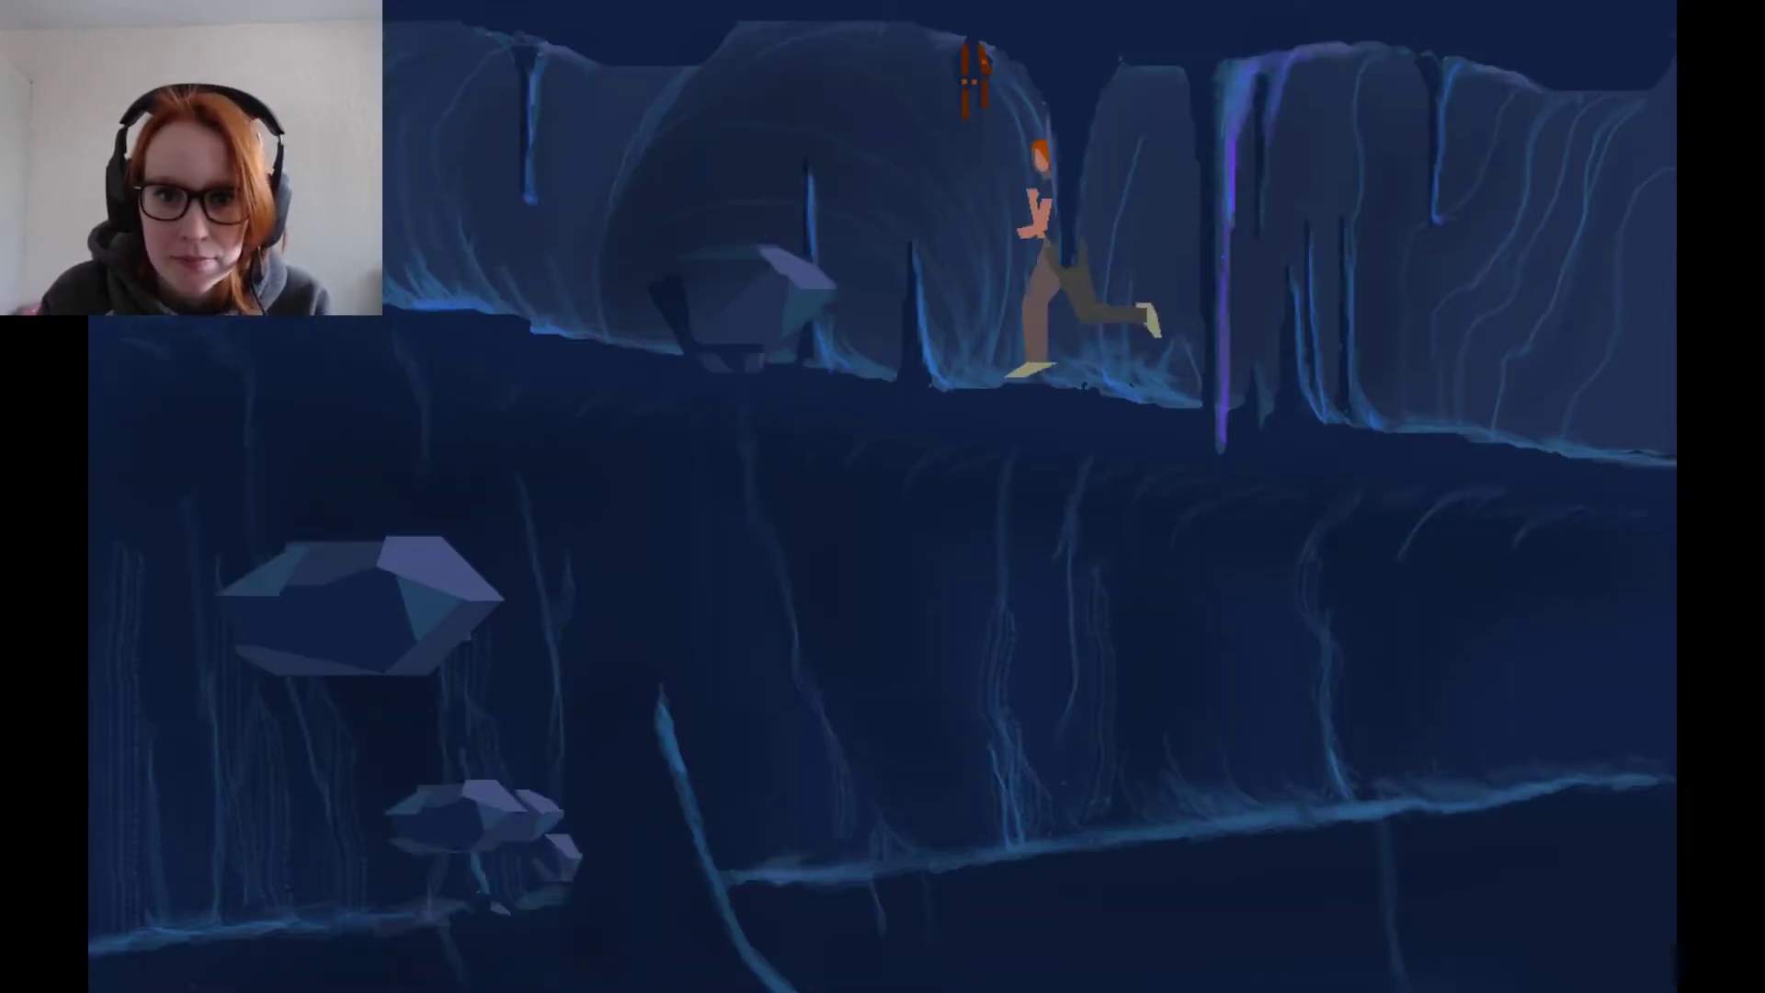
pyautogui.press('Left')
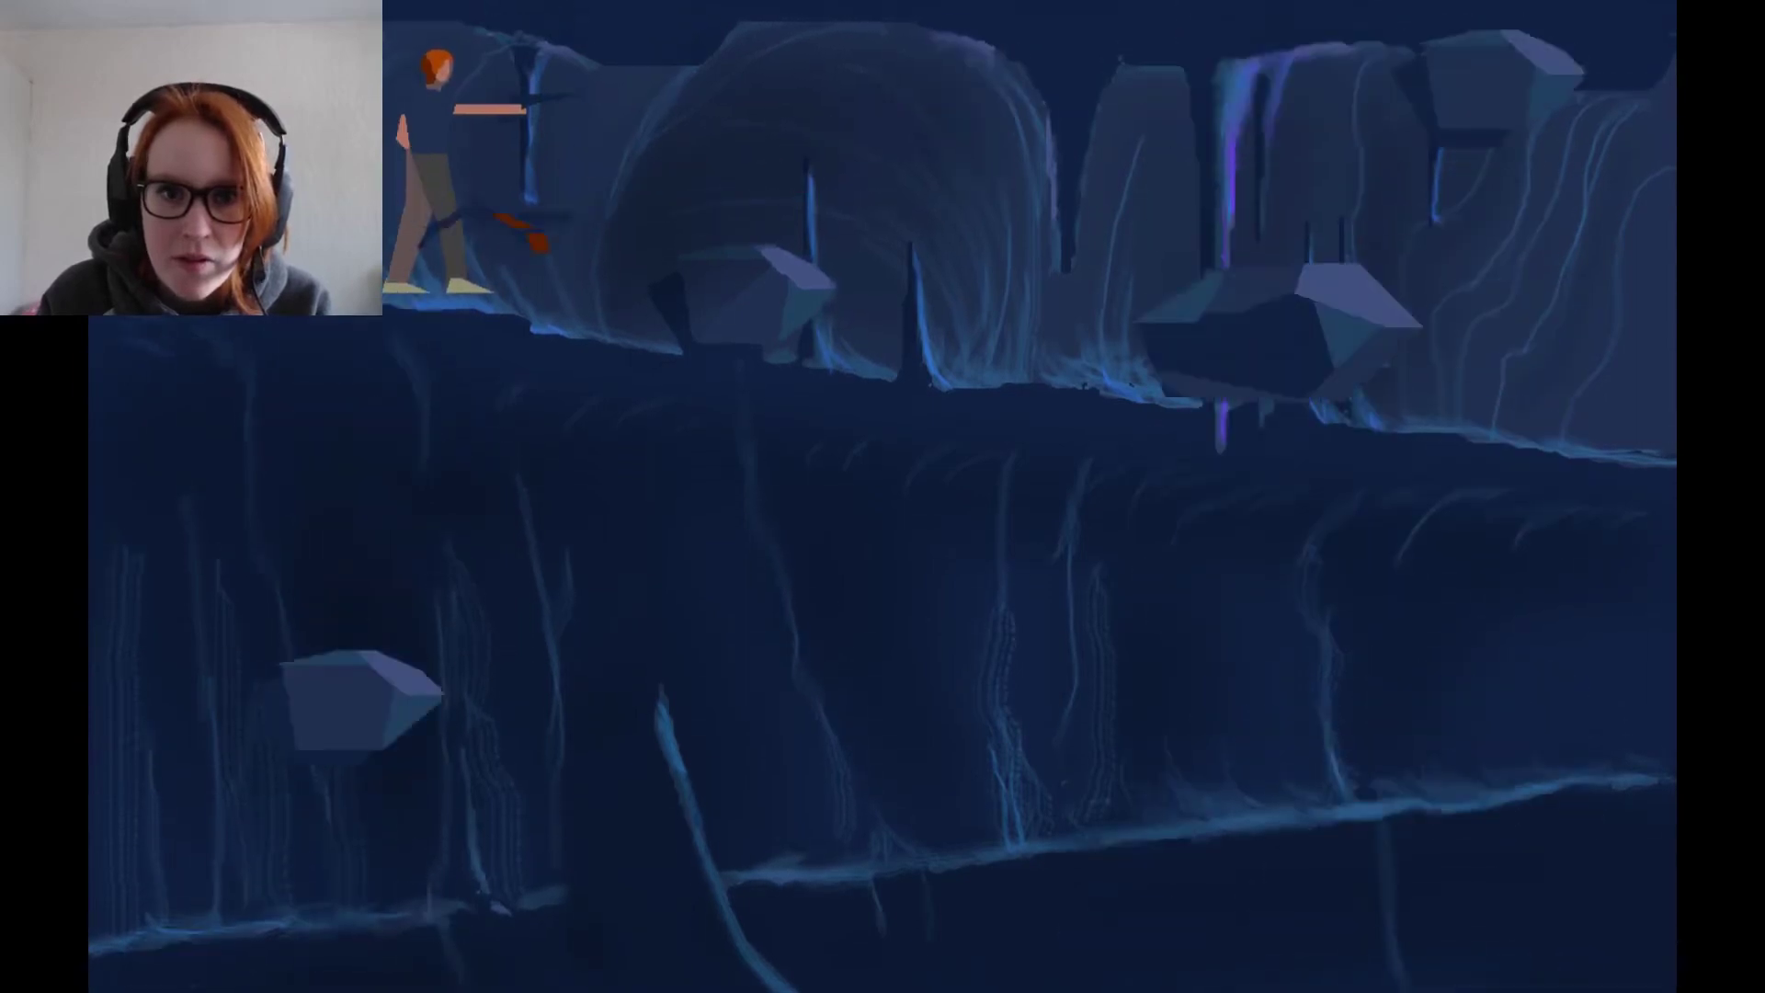
pyautogui.press('Left')
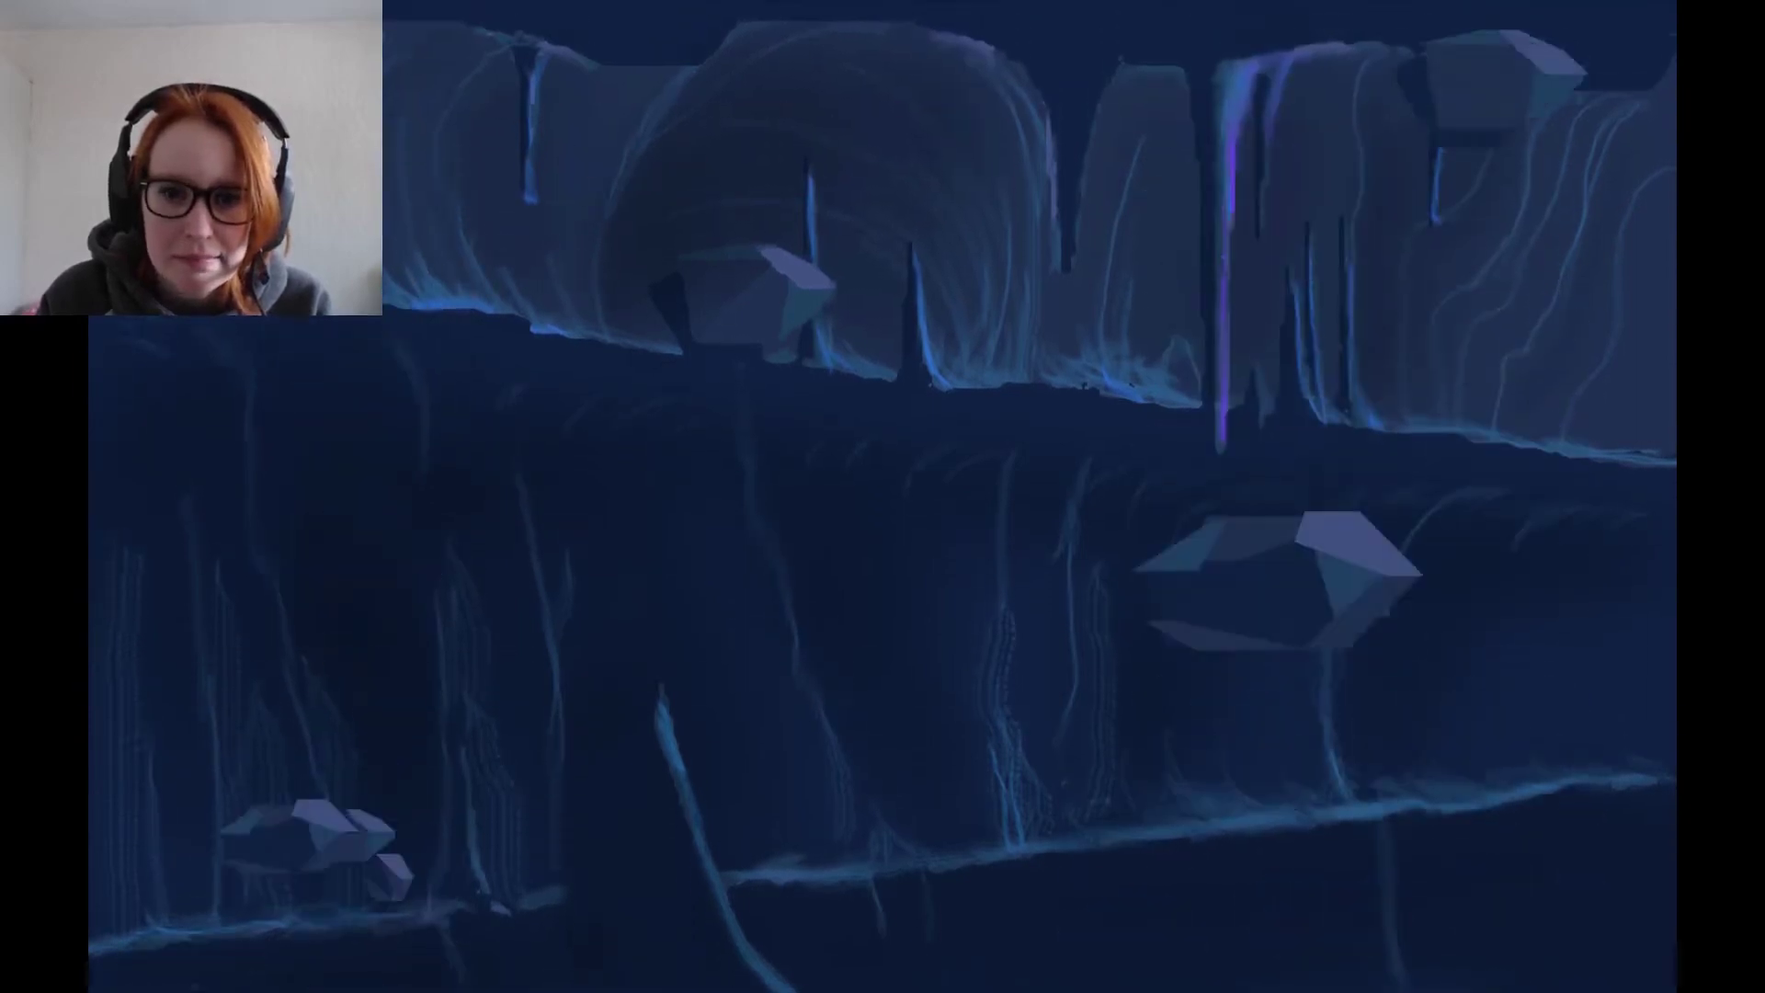
pyautogui.press('Left')
pyautogui.press('Left')
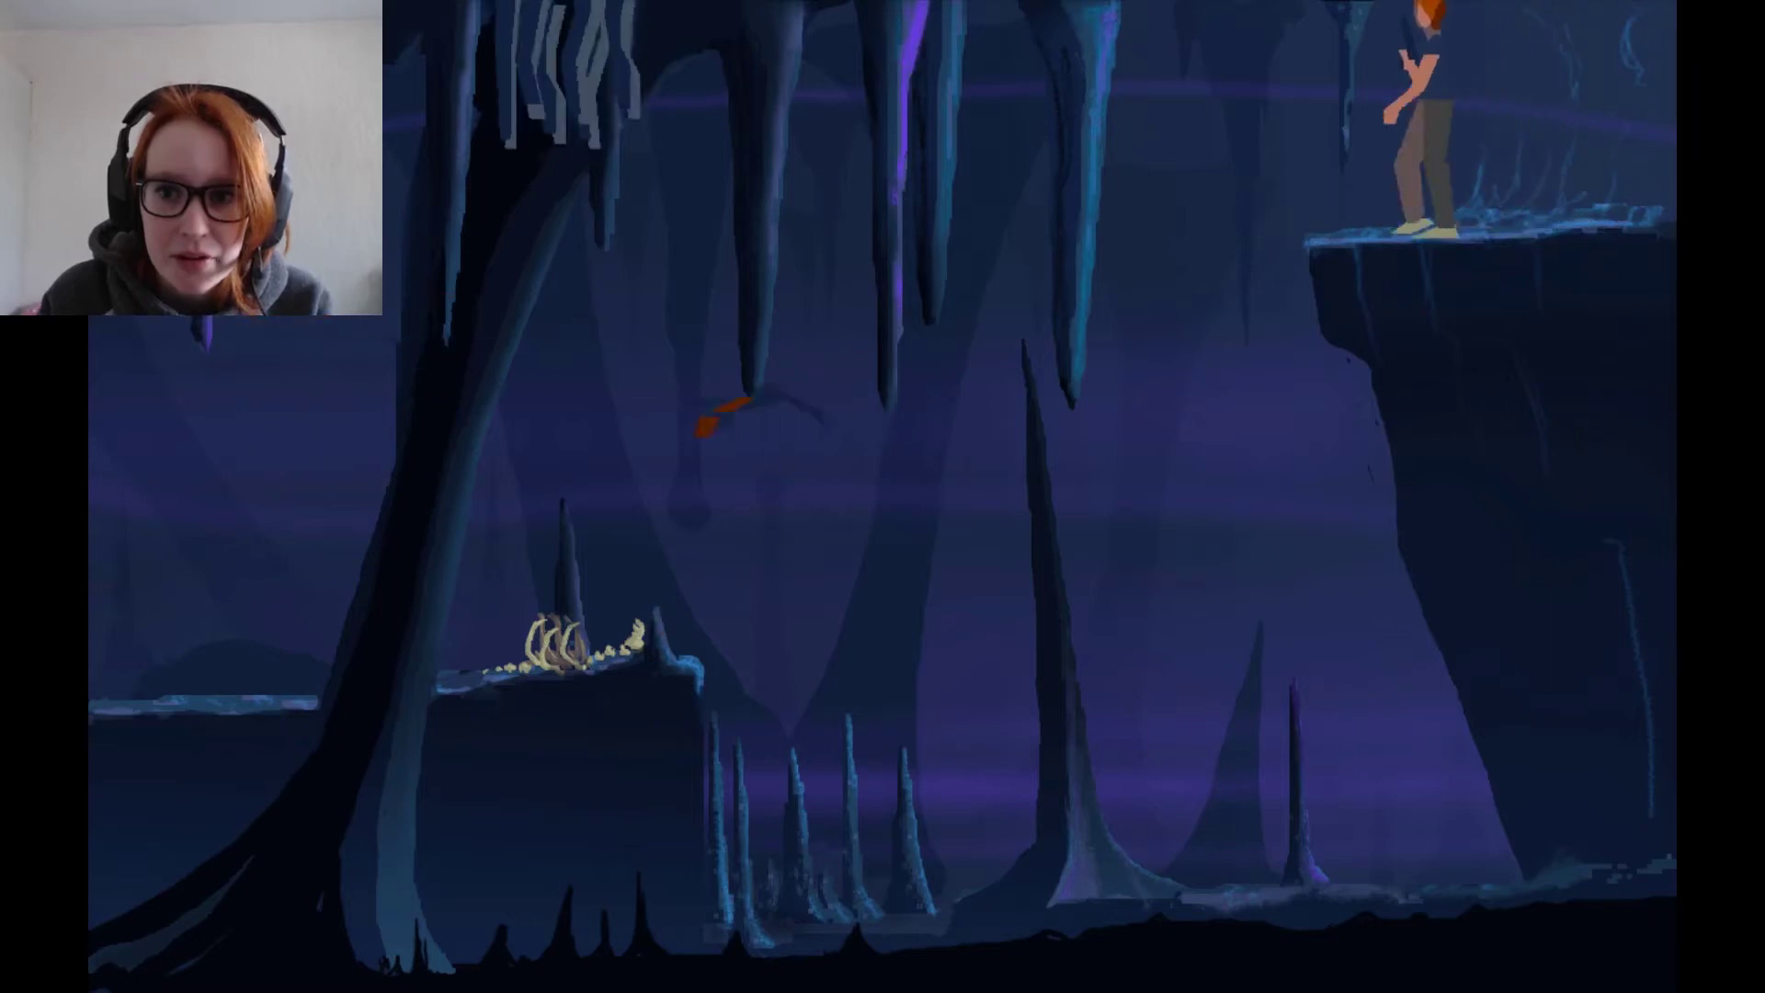
pyautogui.press('Left')
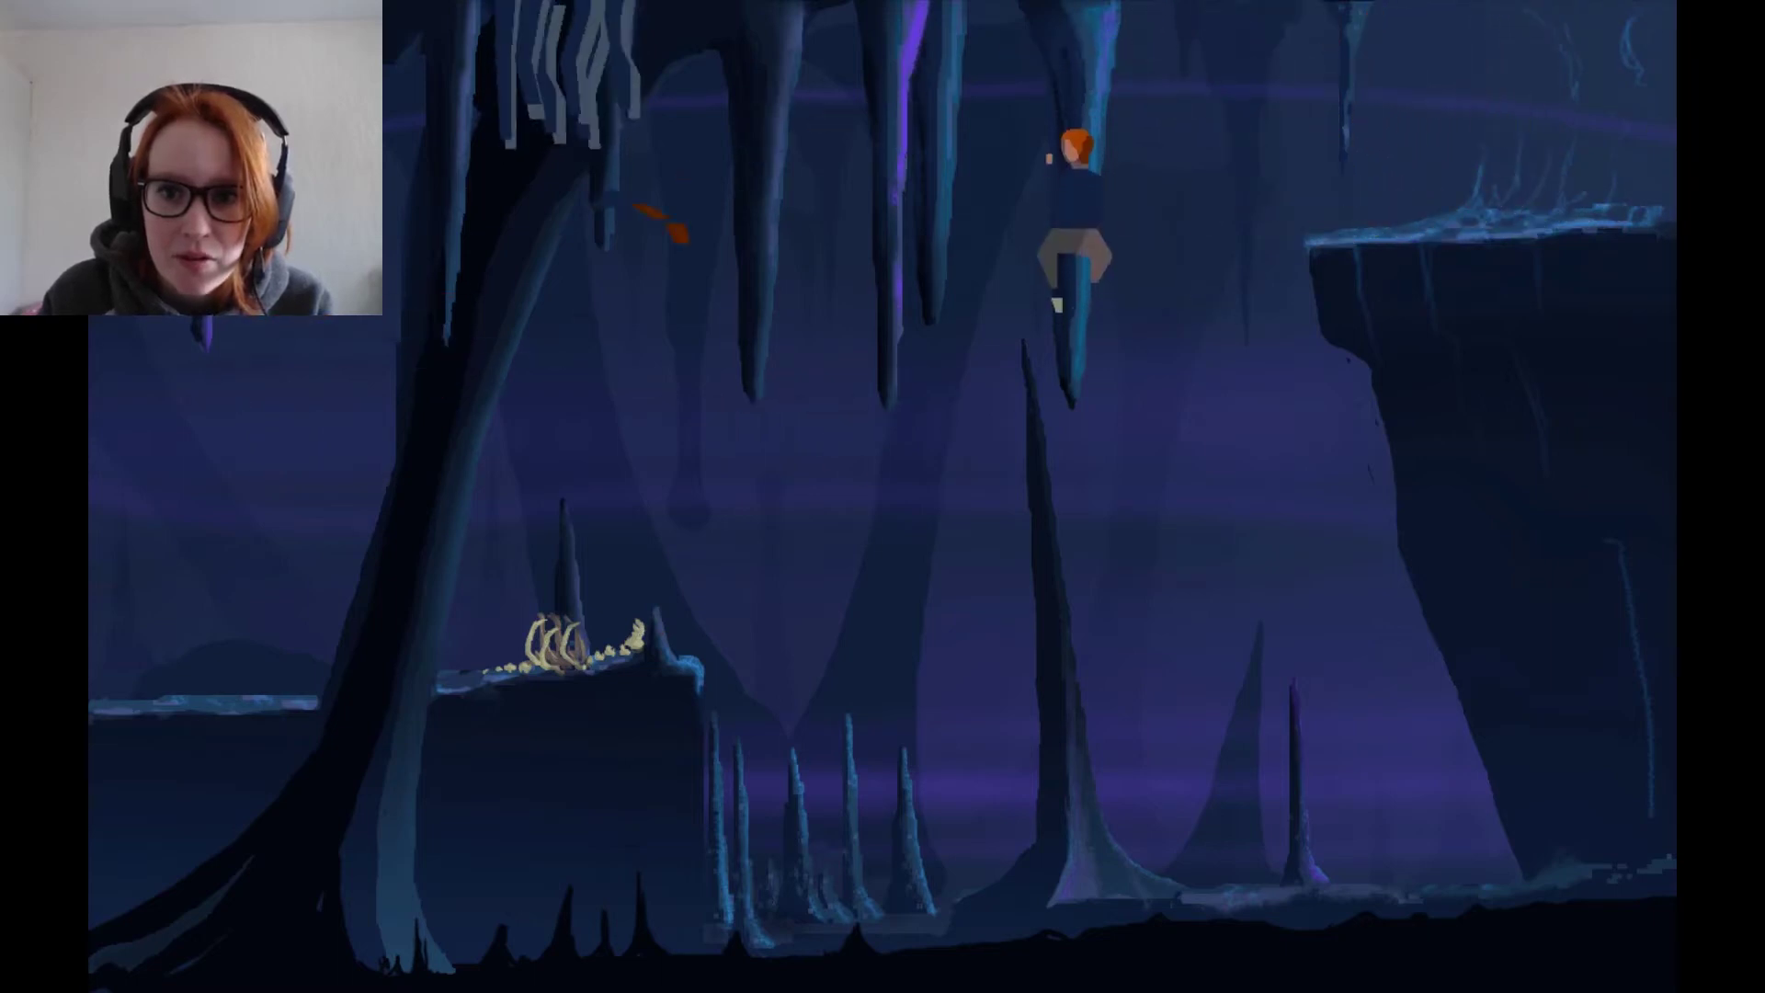
pyautogui.press('Left')
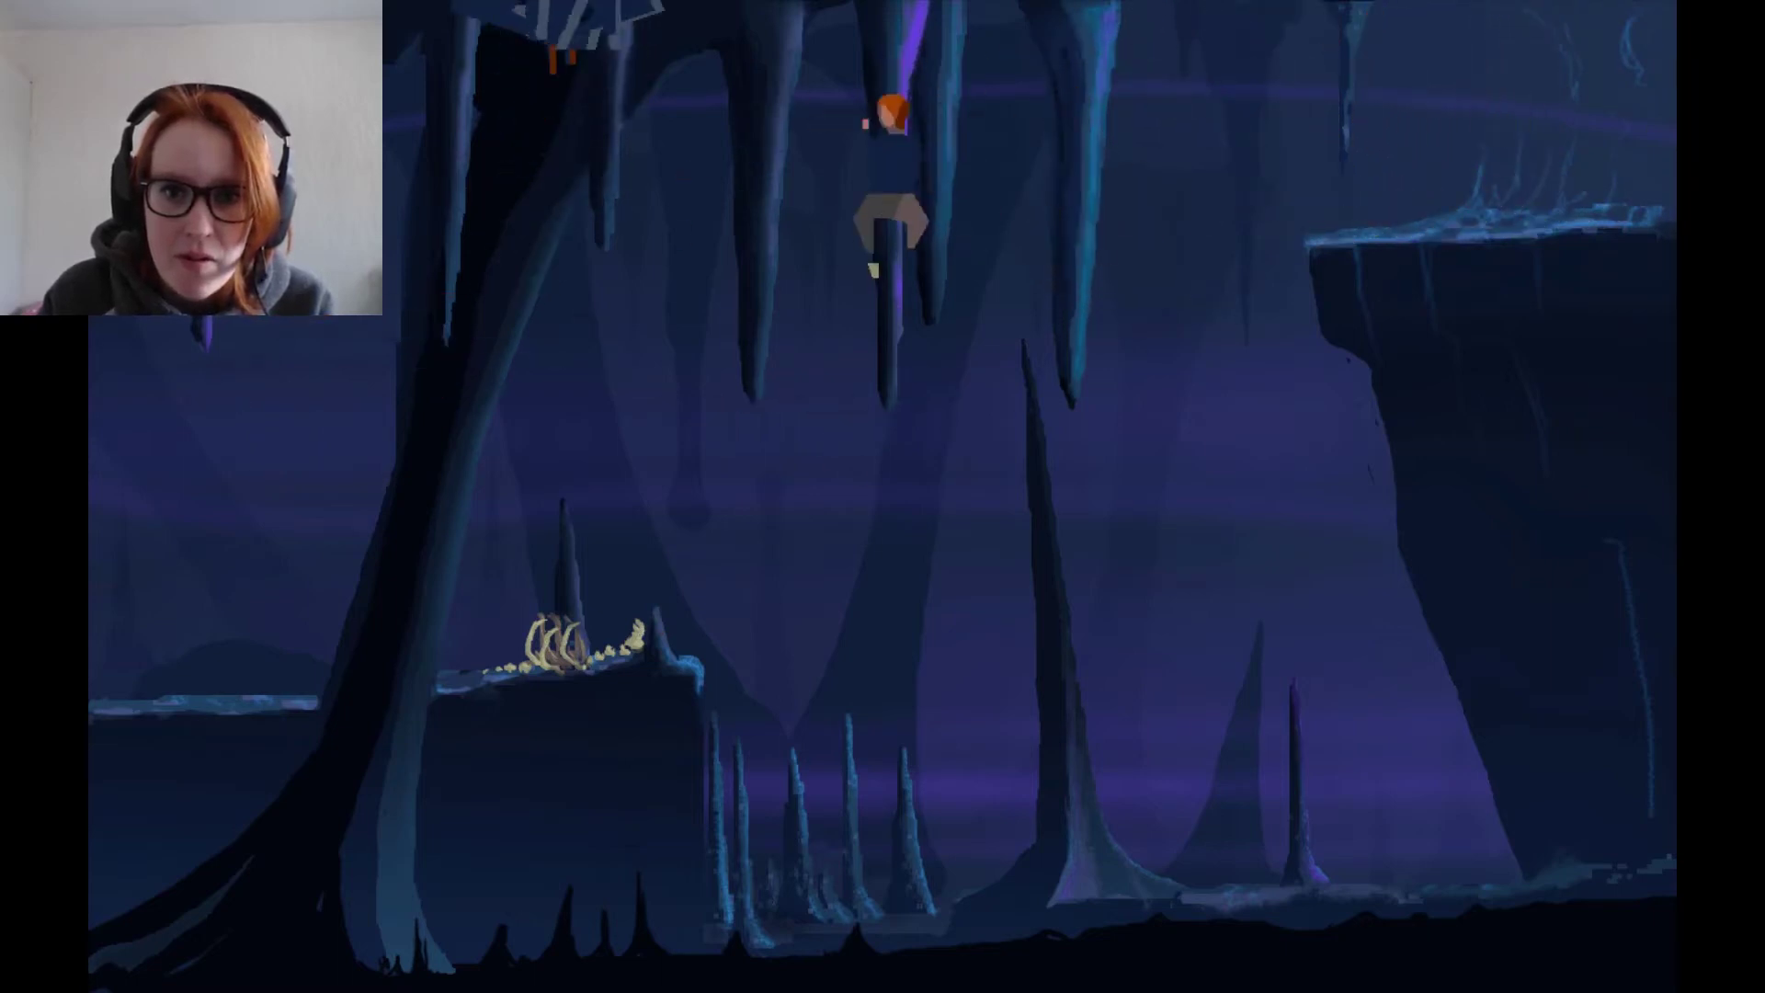
pyautogui.press('Left')
pyautogui.press('Left')
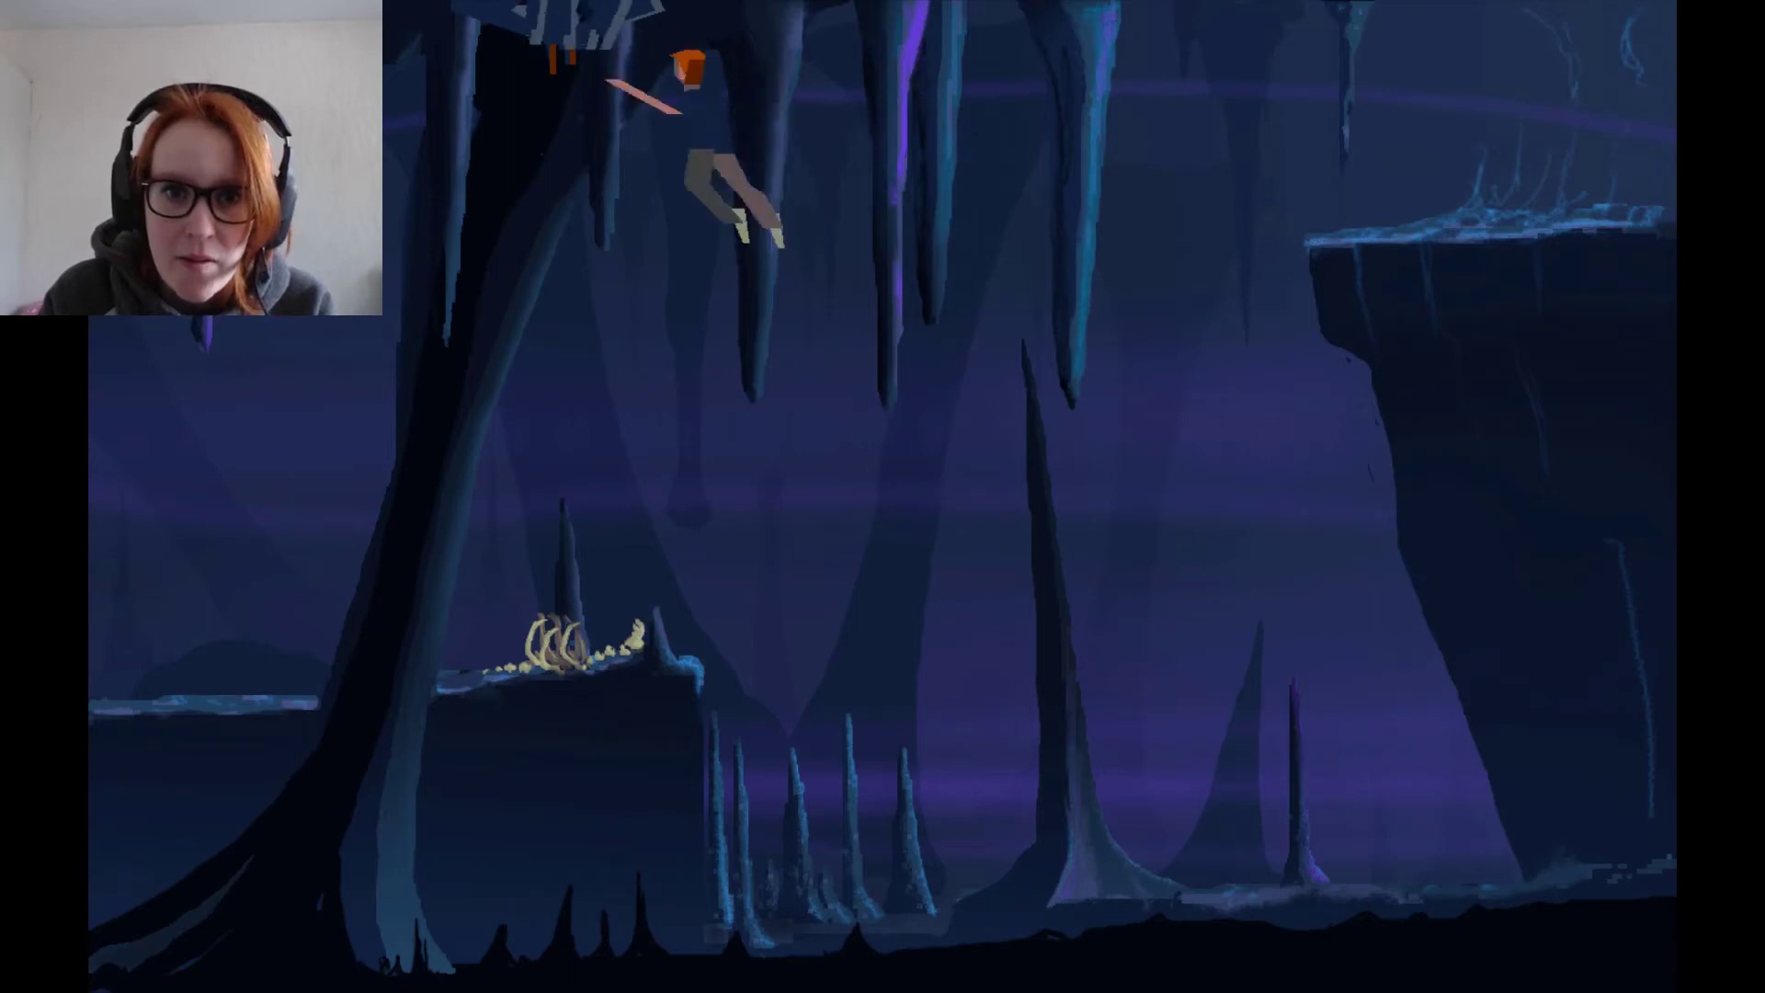
pyautogui.press('Left')
pyautogui.press('Left')
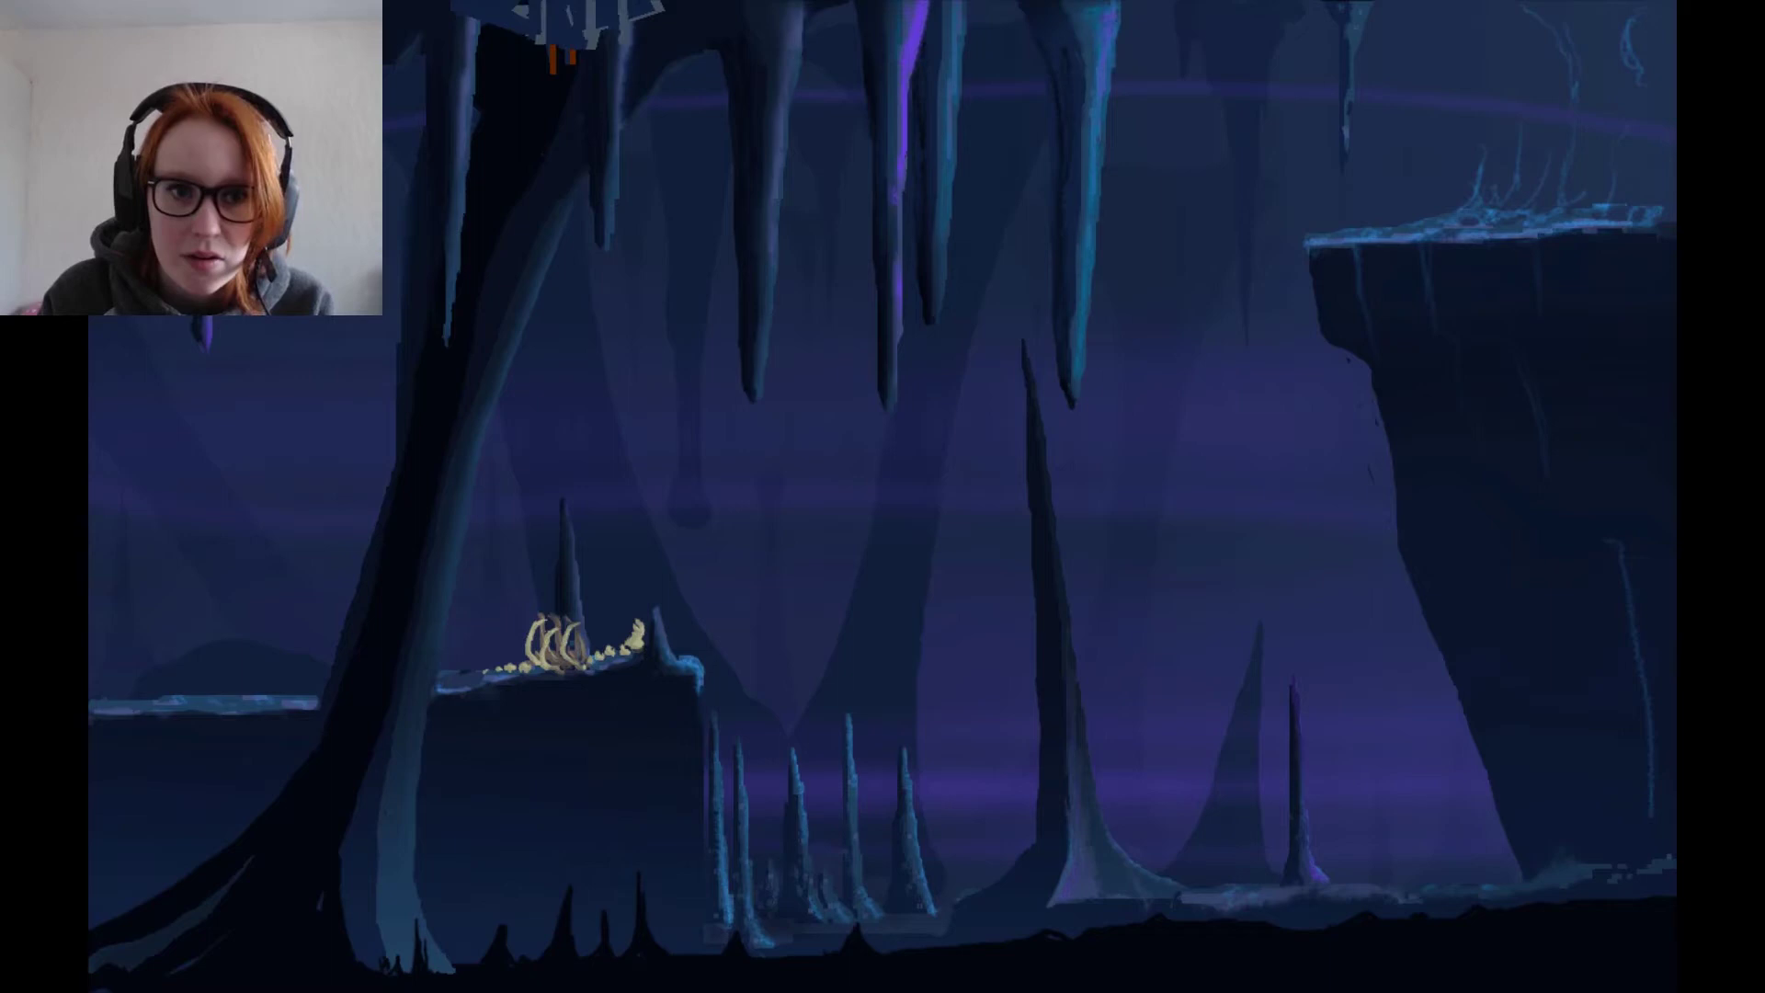
pyautogui.press('Left')
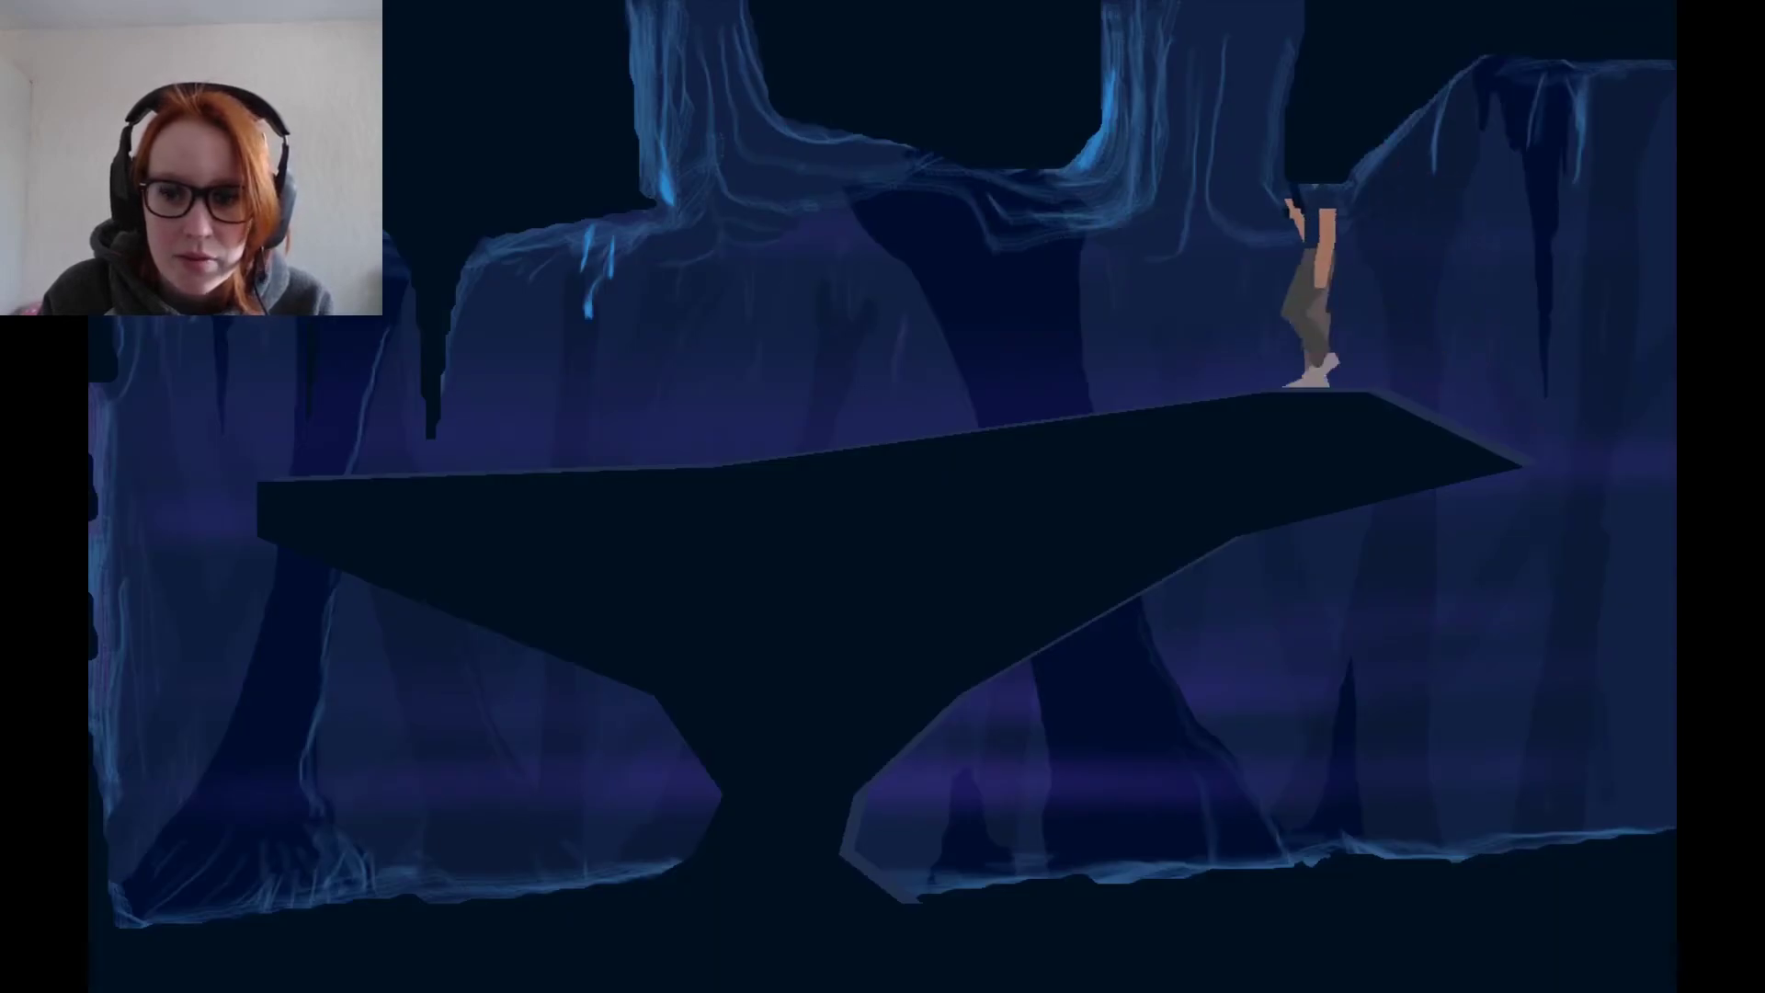
pyautogui.press('Left')
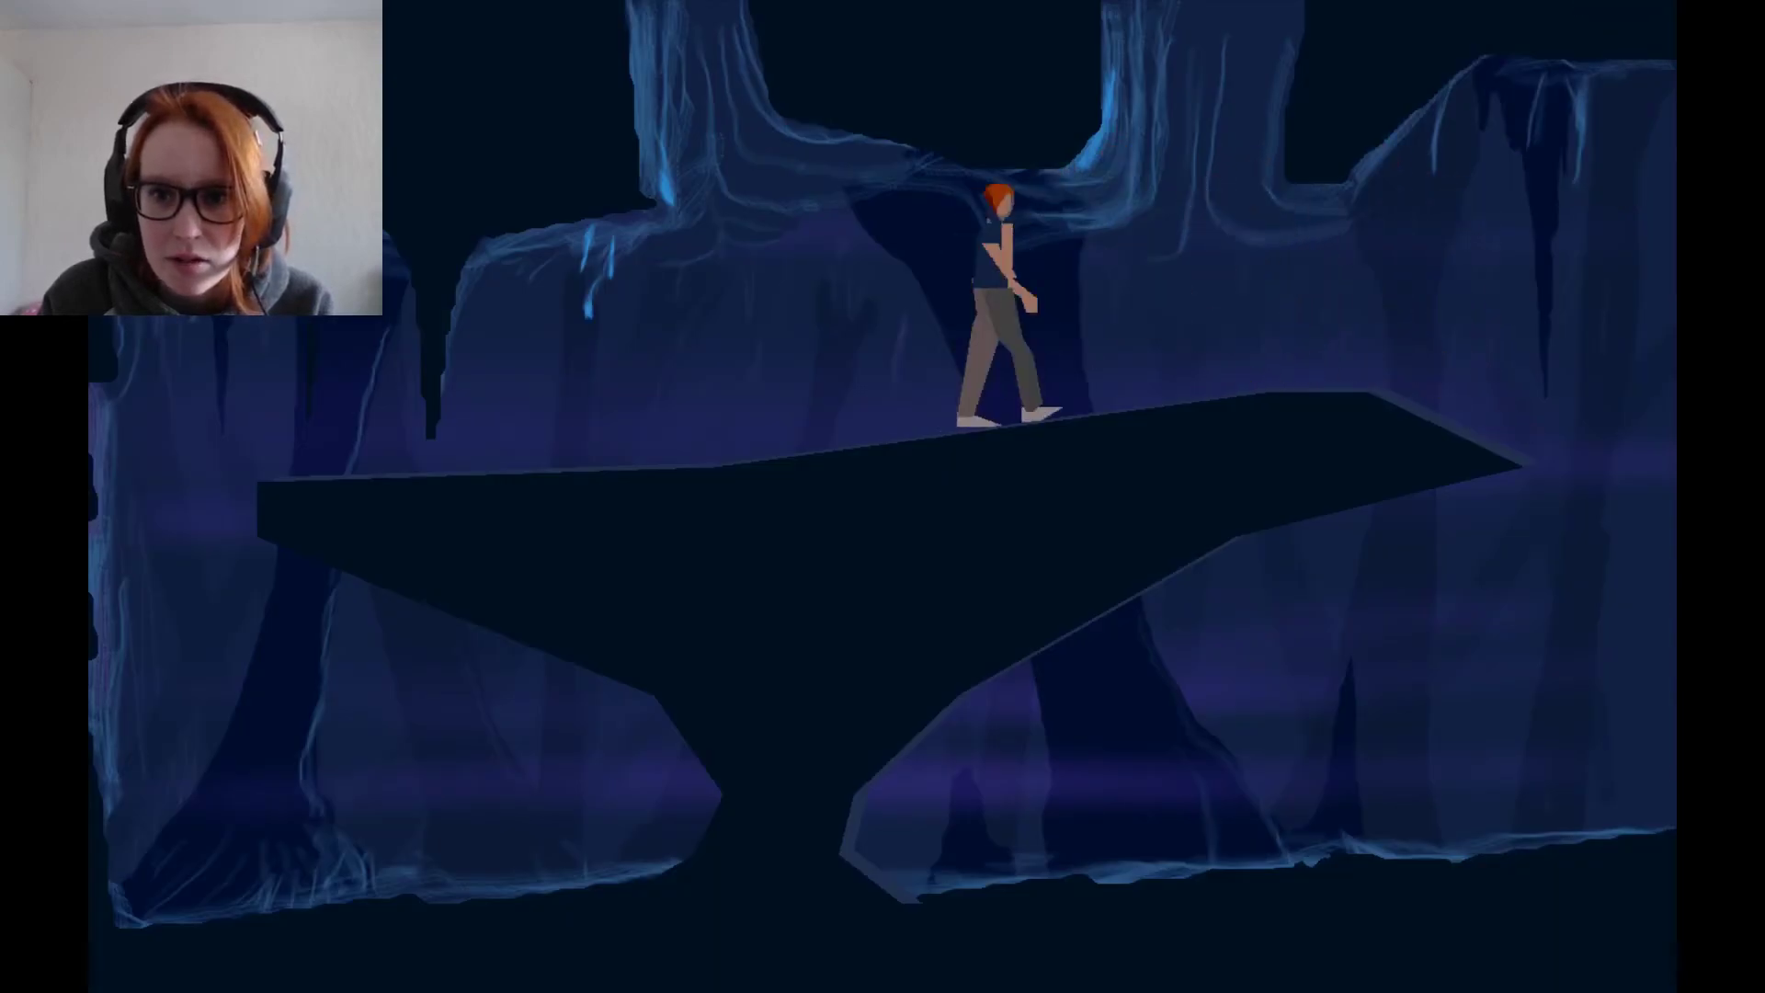
pyautogui.press('Right')
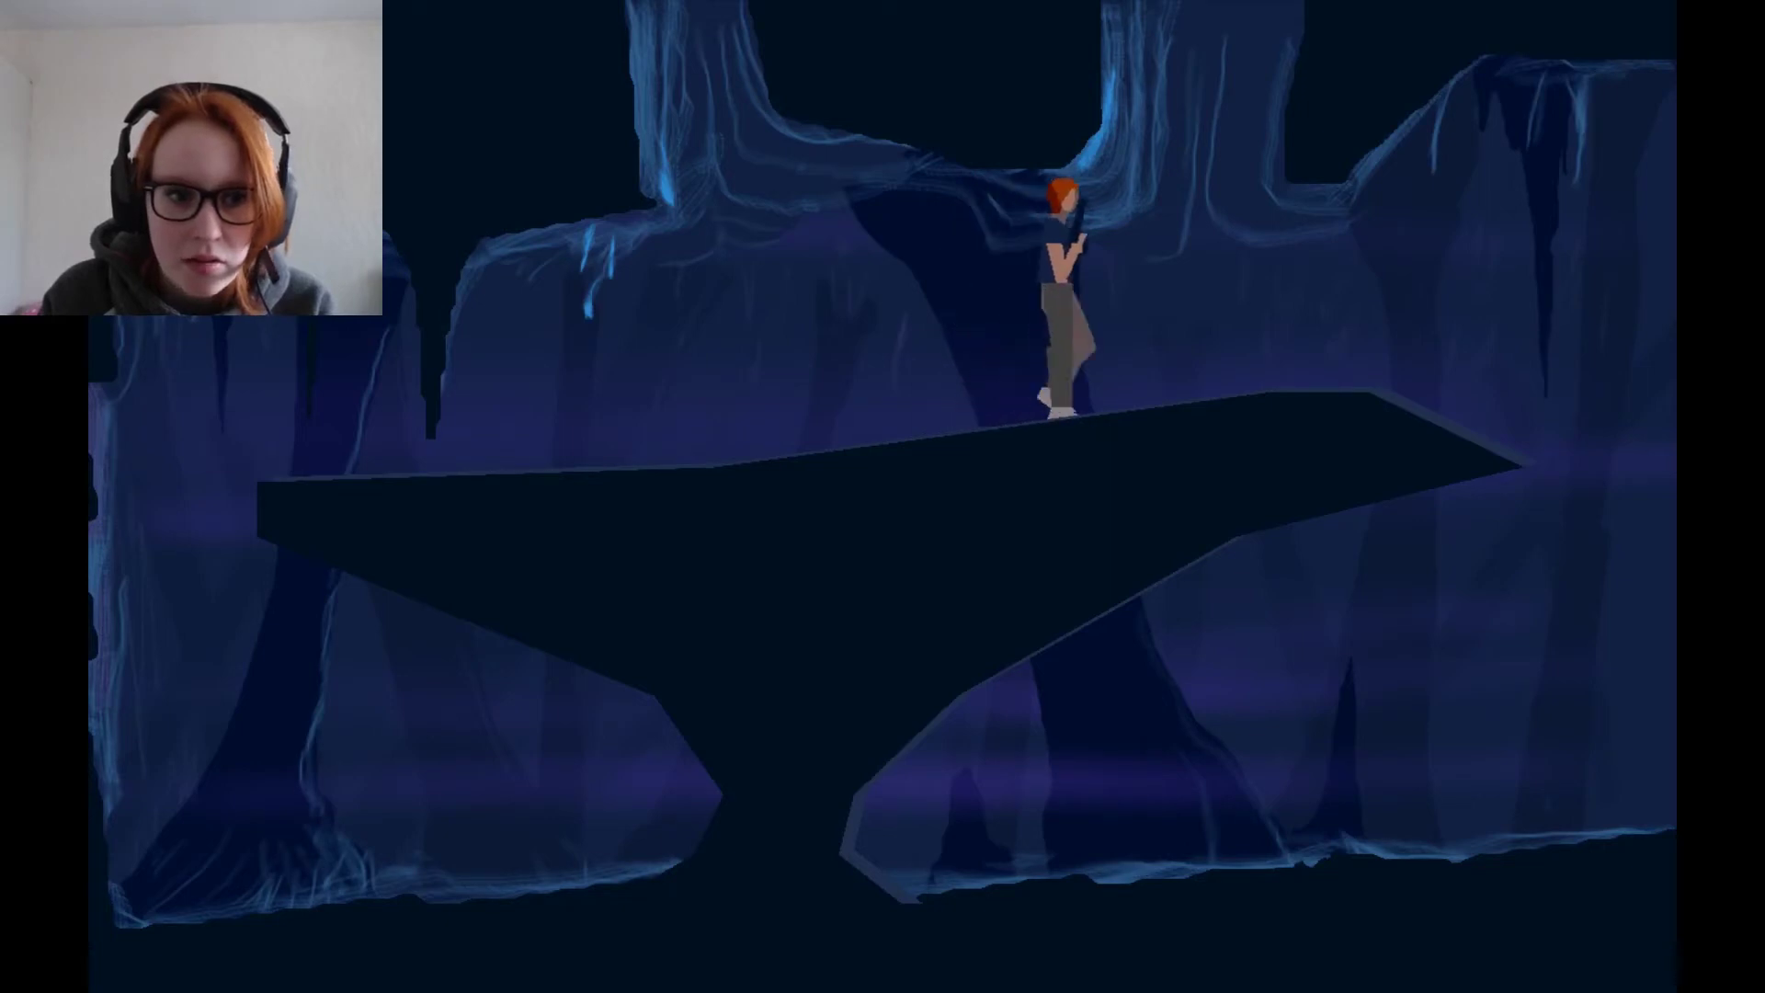
pyautogui.press('Right')
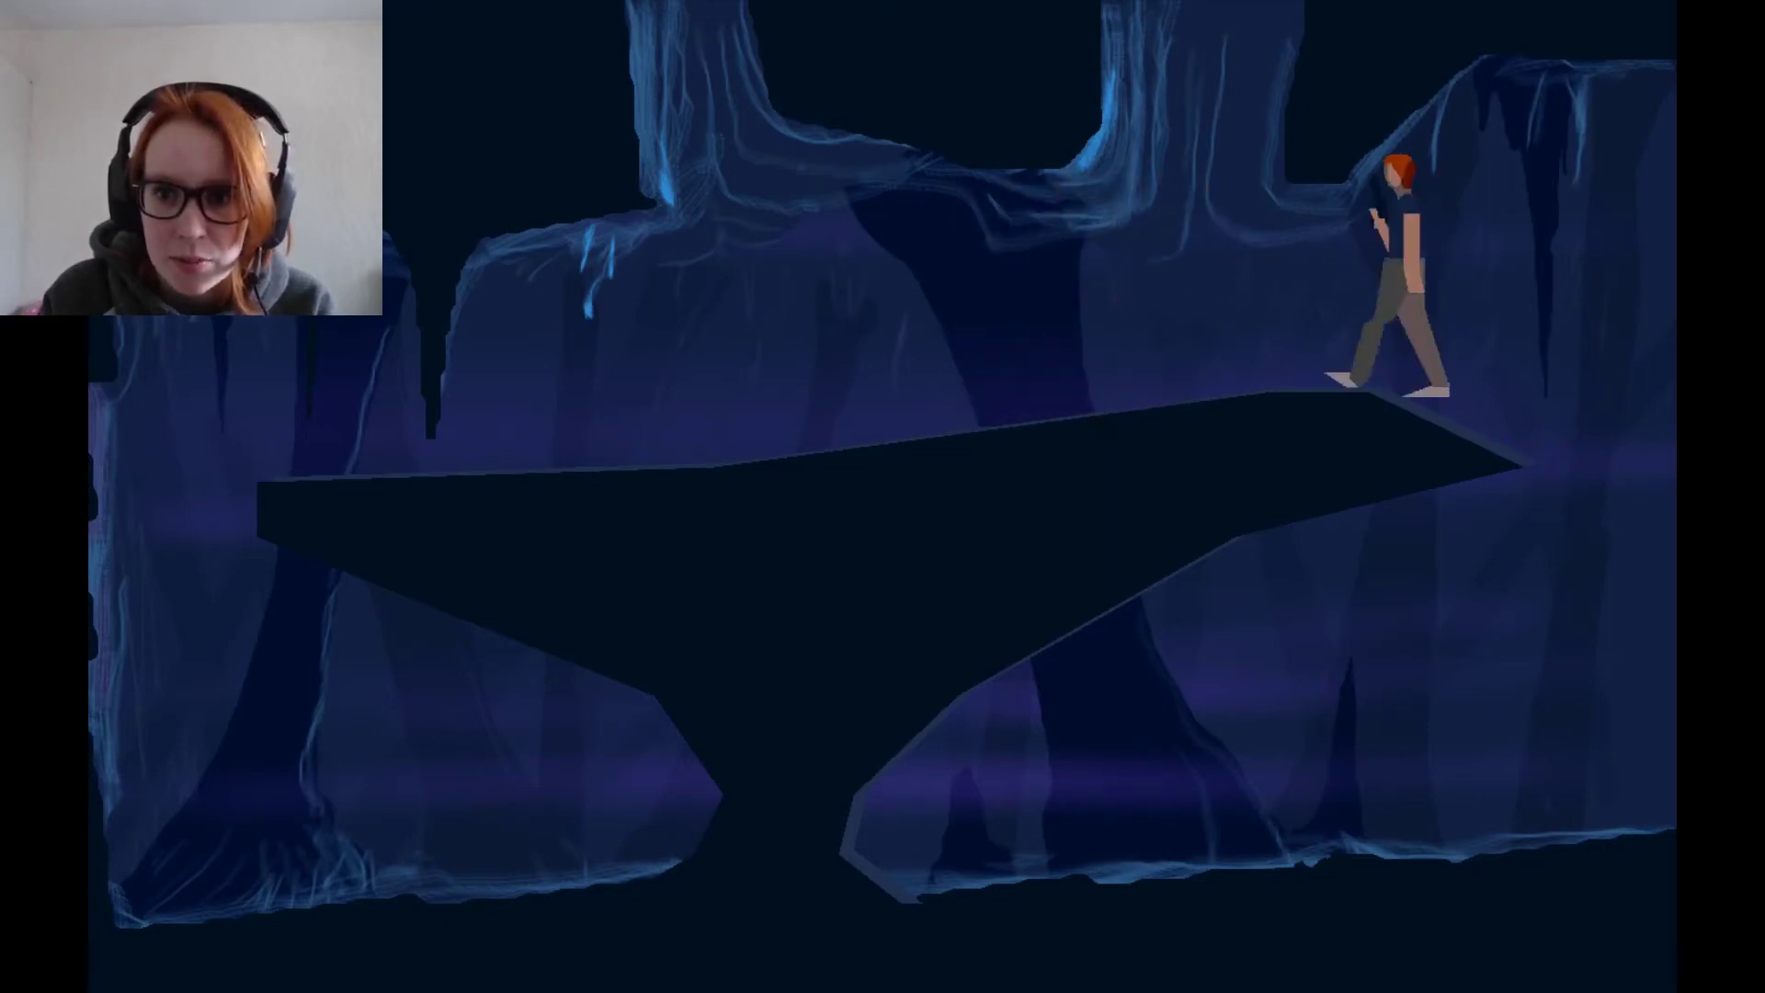
pyautogui.press('Left')
pyautogui.press('Left')
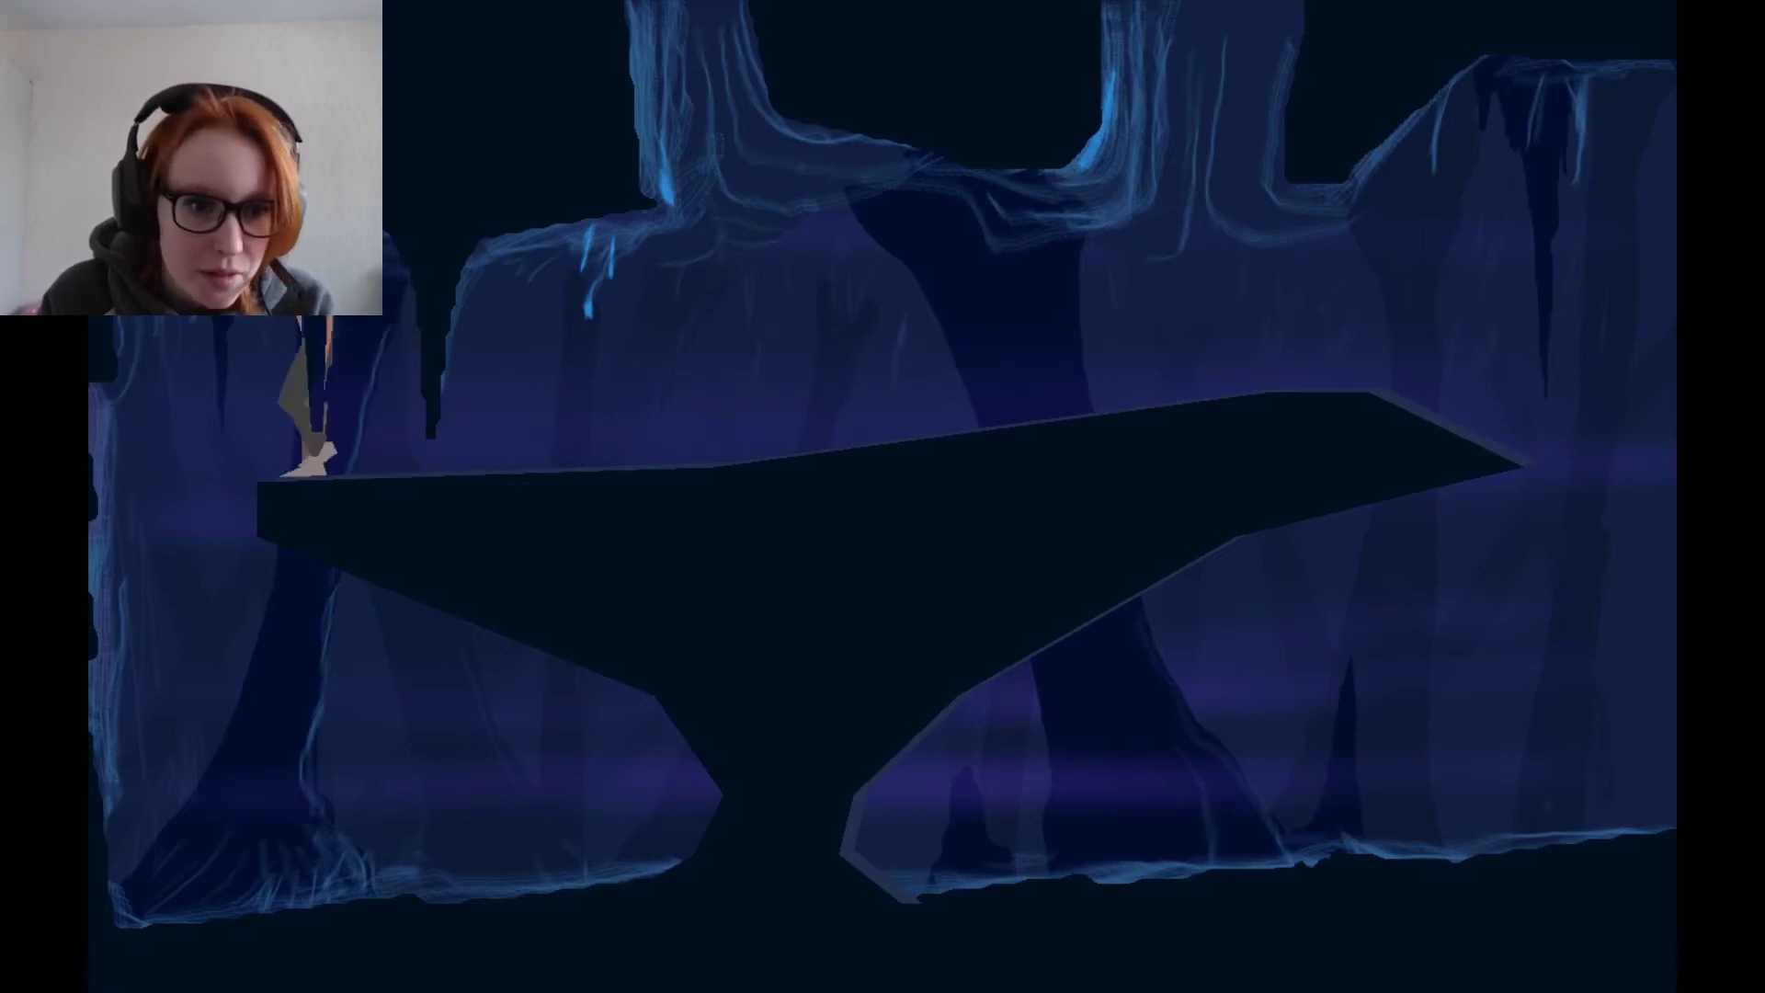
pyautogui.press('Left')
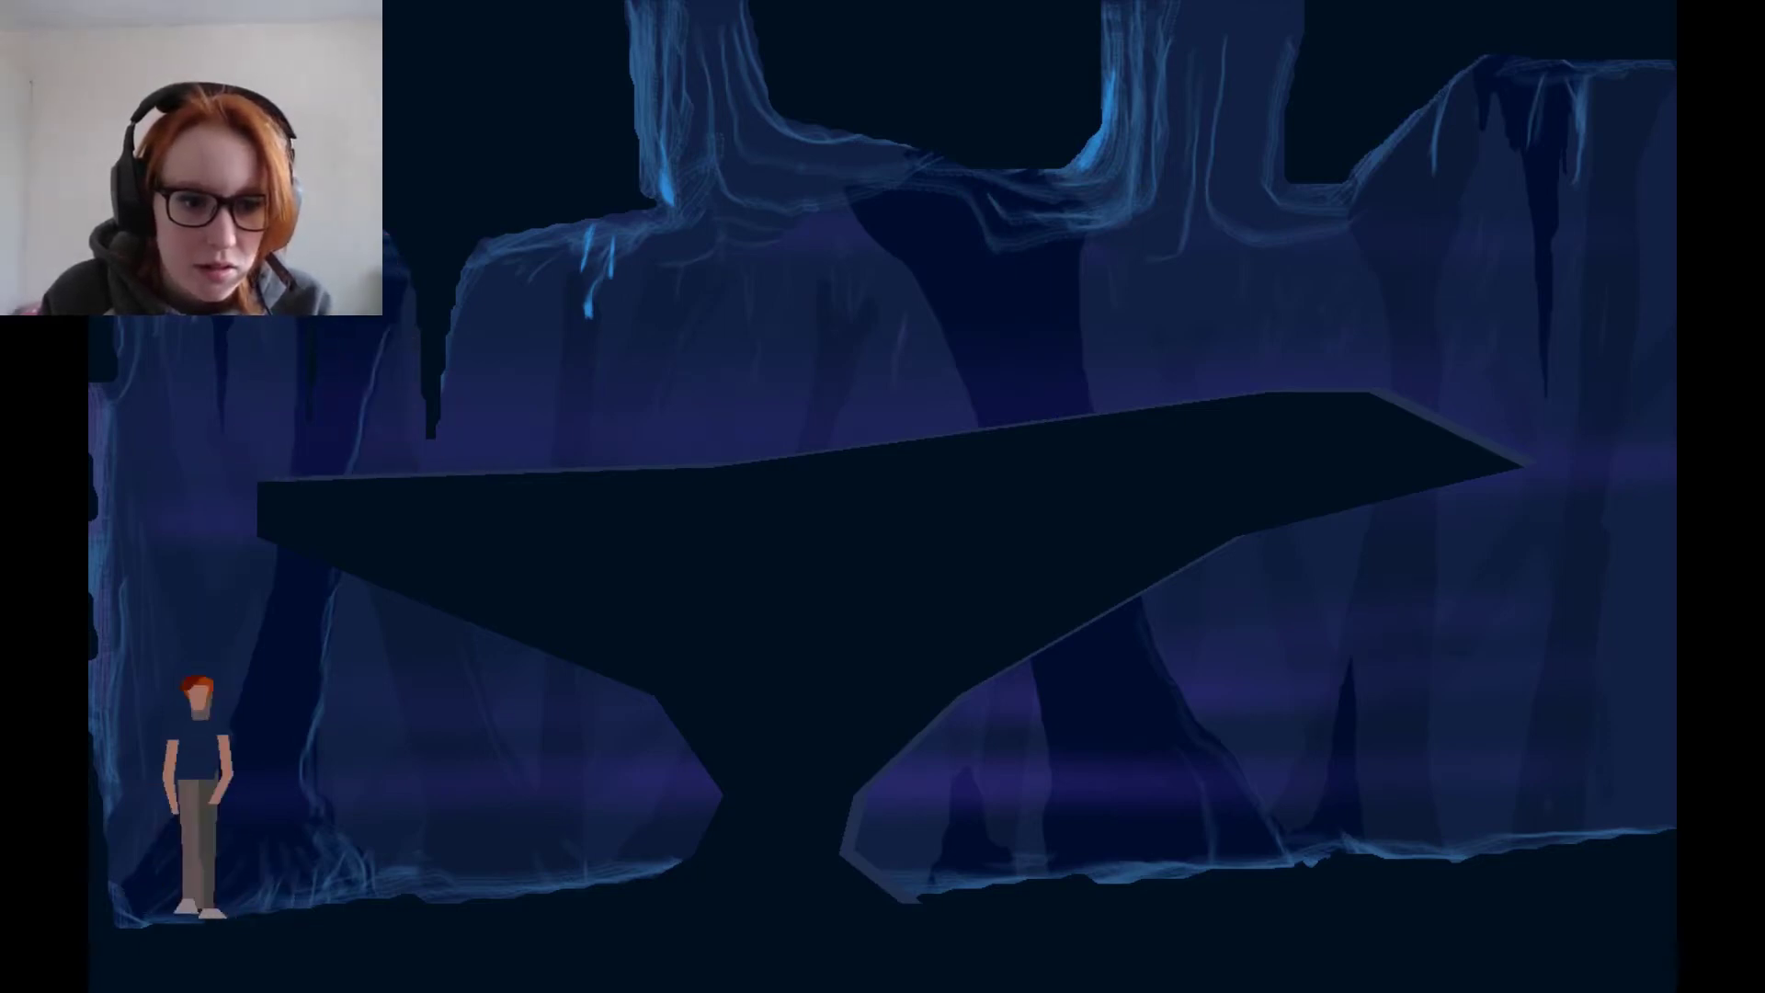
pyautogui.press('Right')
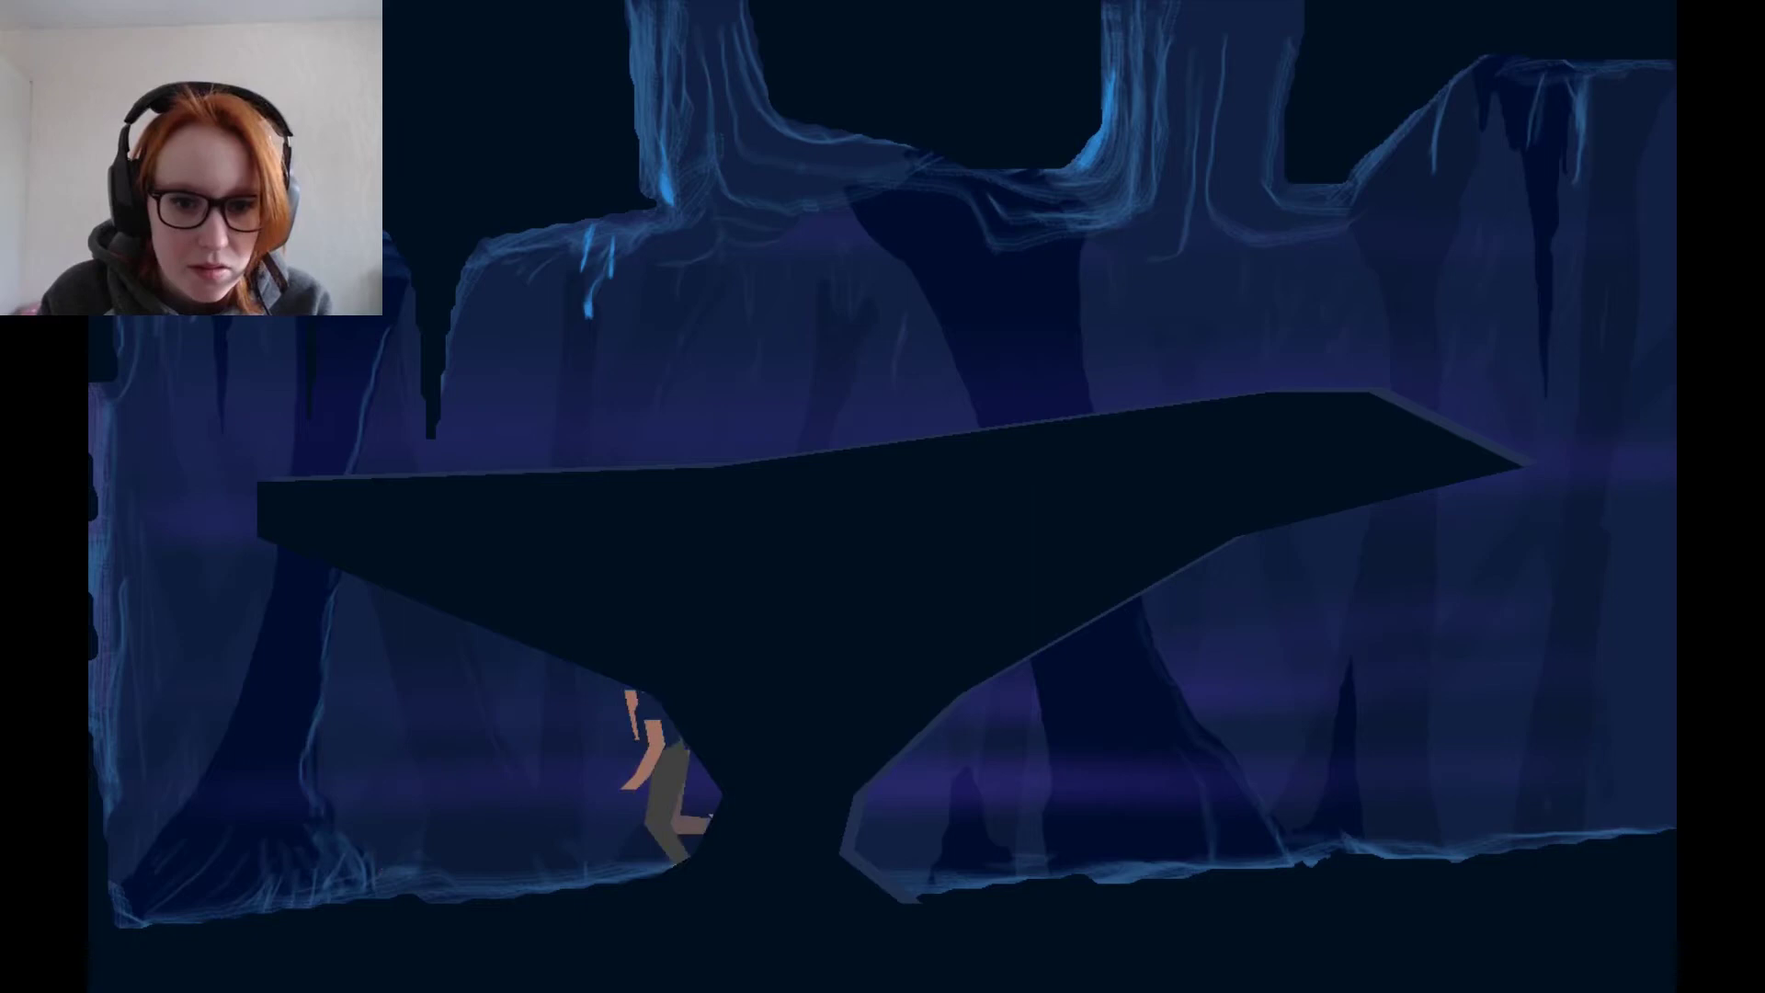
pyautogui.press('Left')
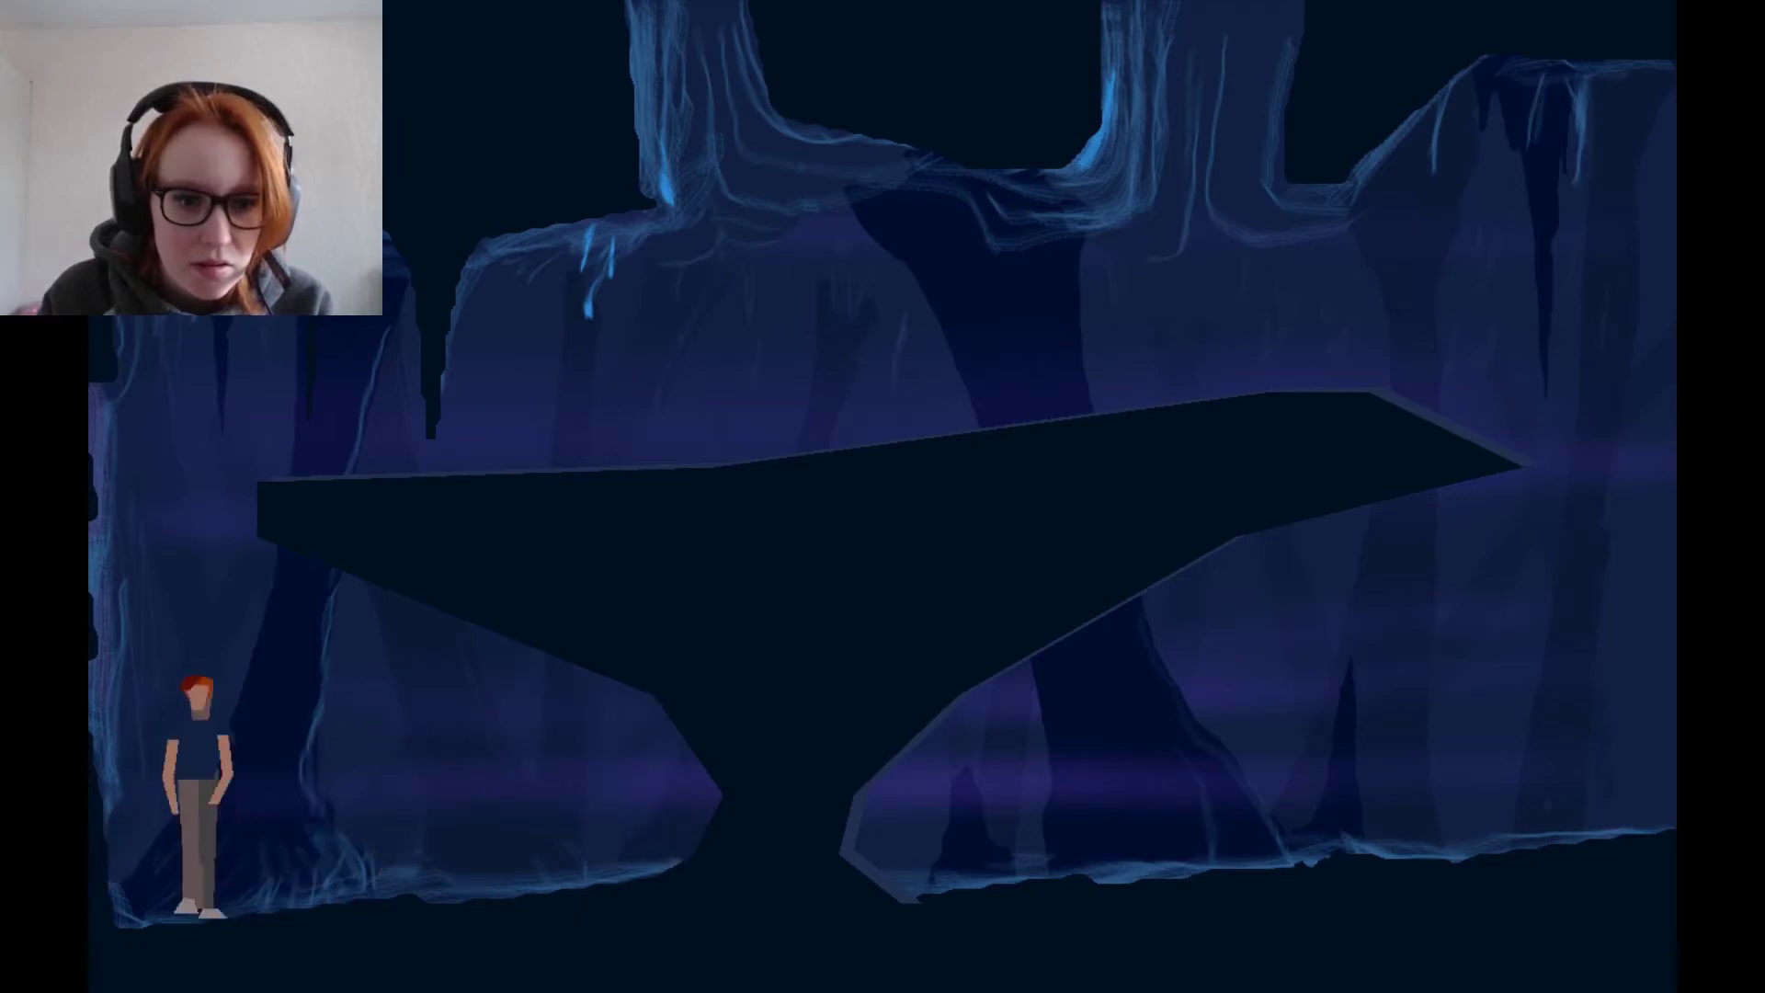
pyautogui.press('Right')
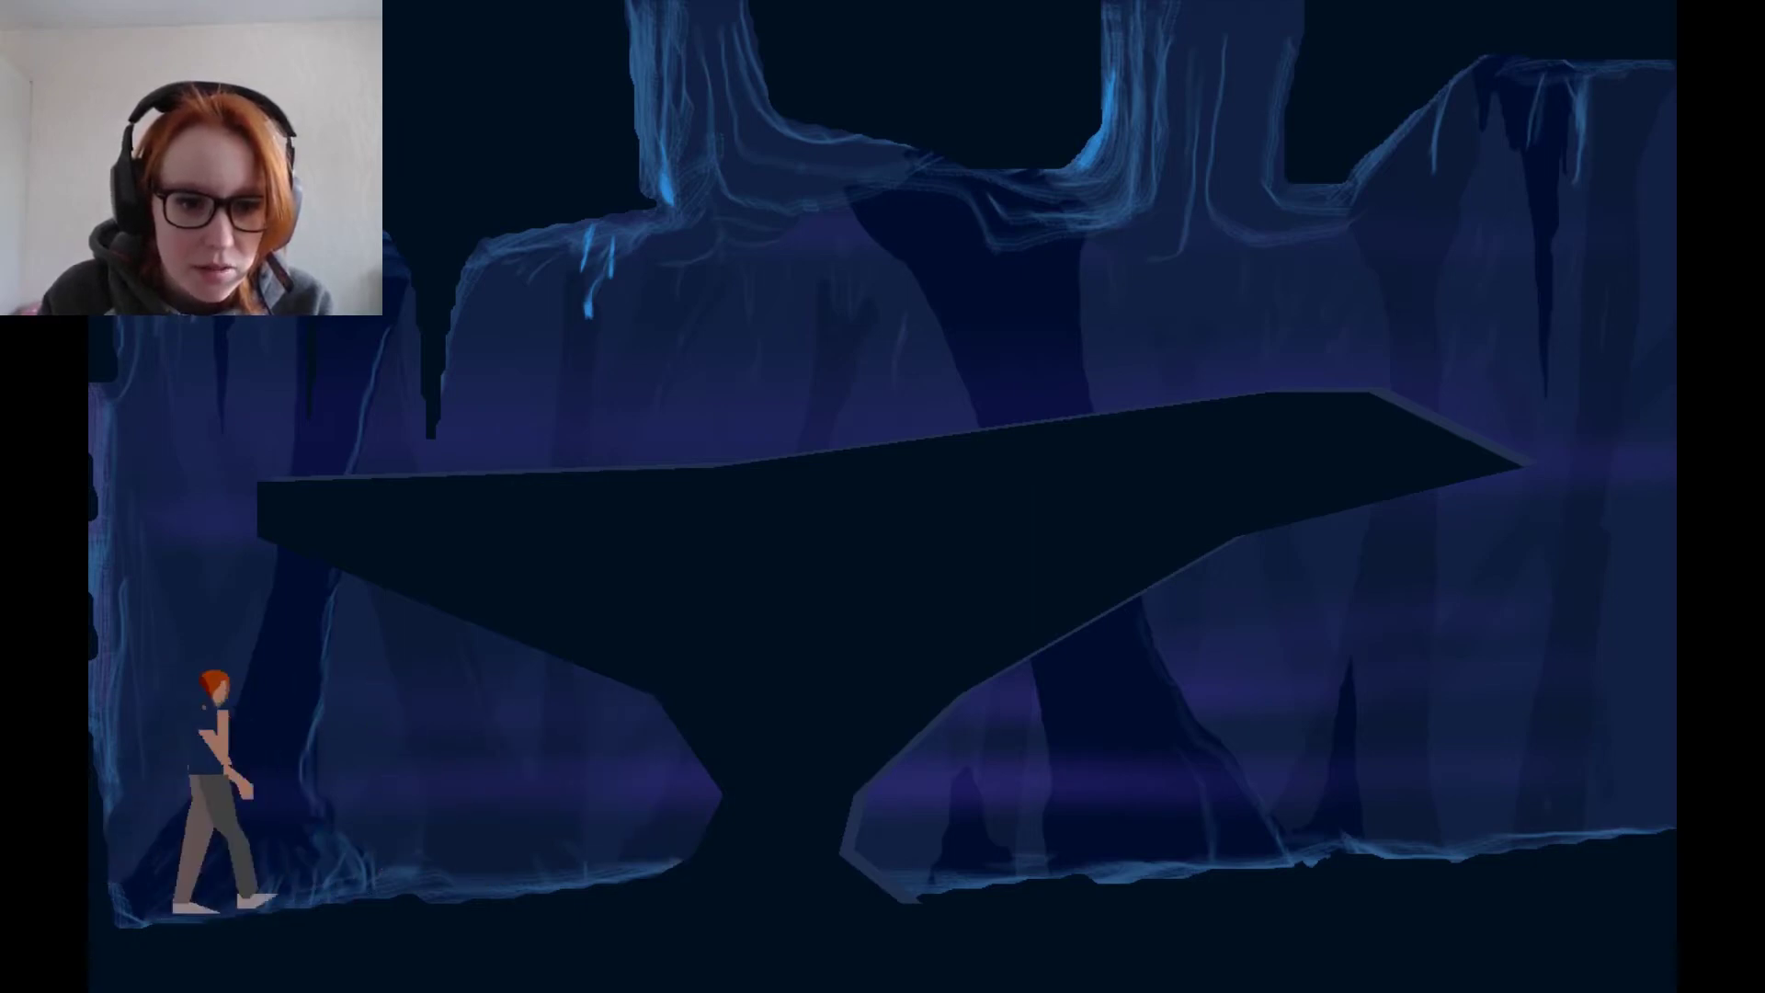
pyautogui.press('Right')
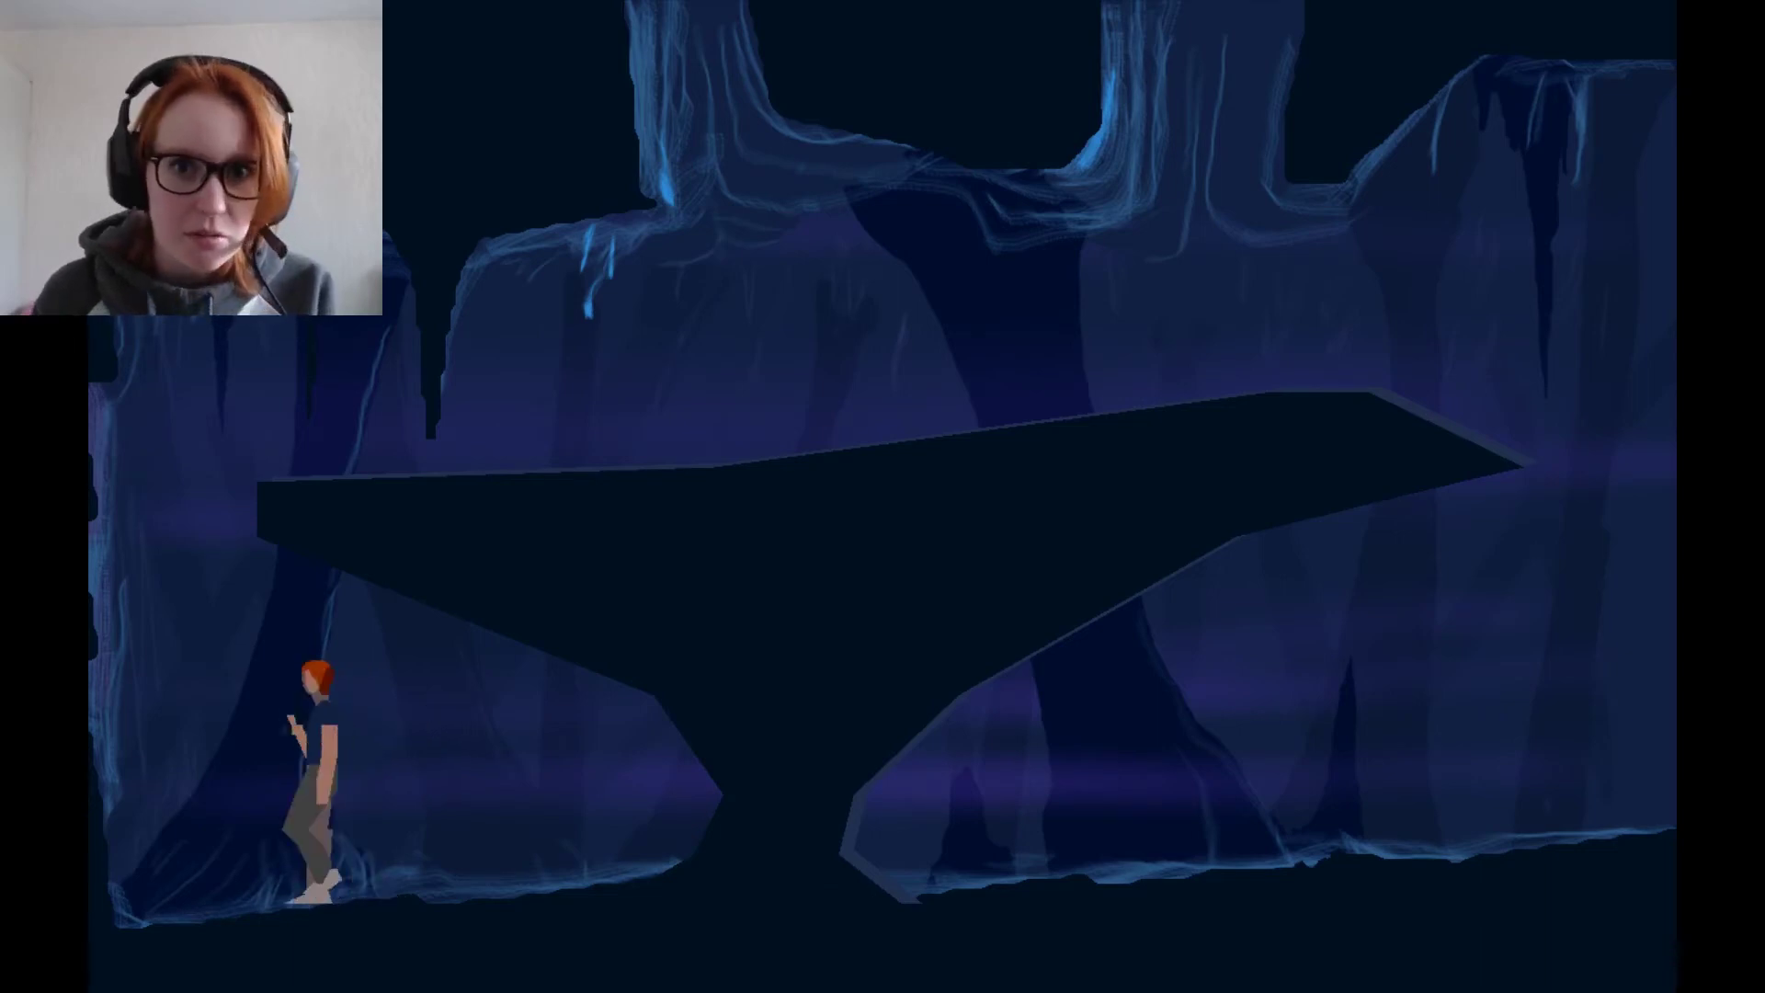
pyautogui.press('Escape')
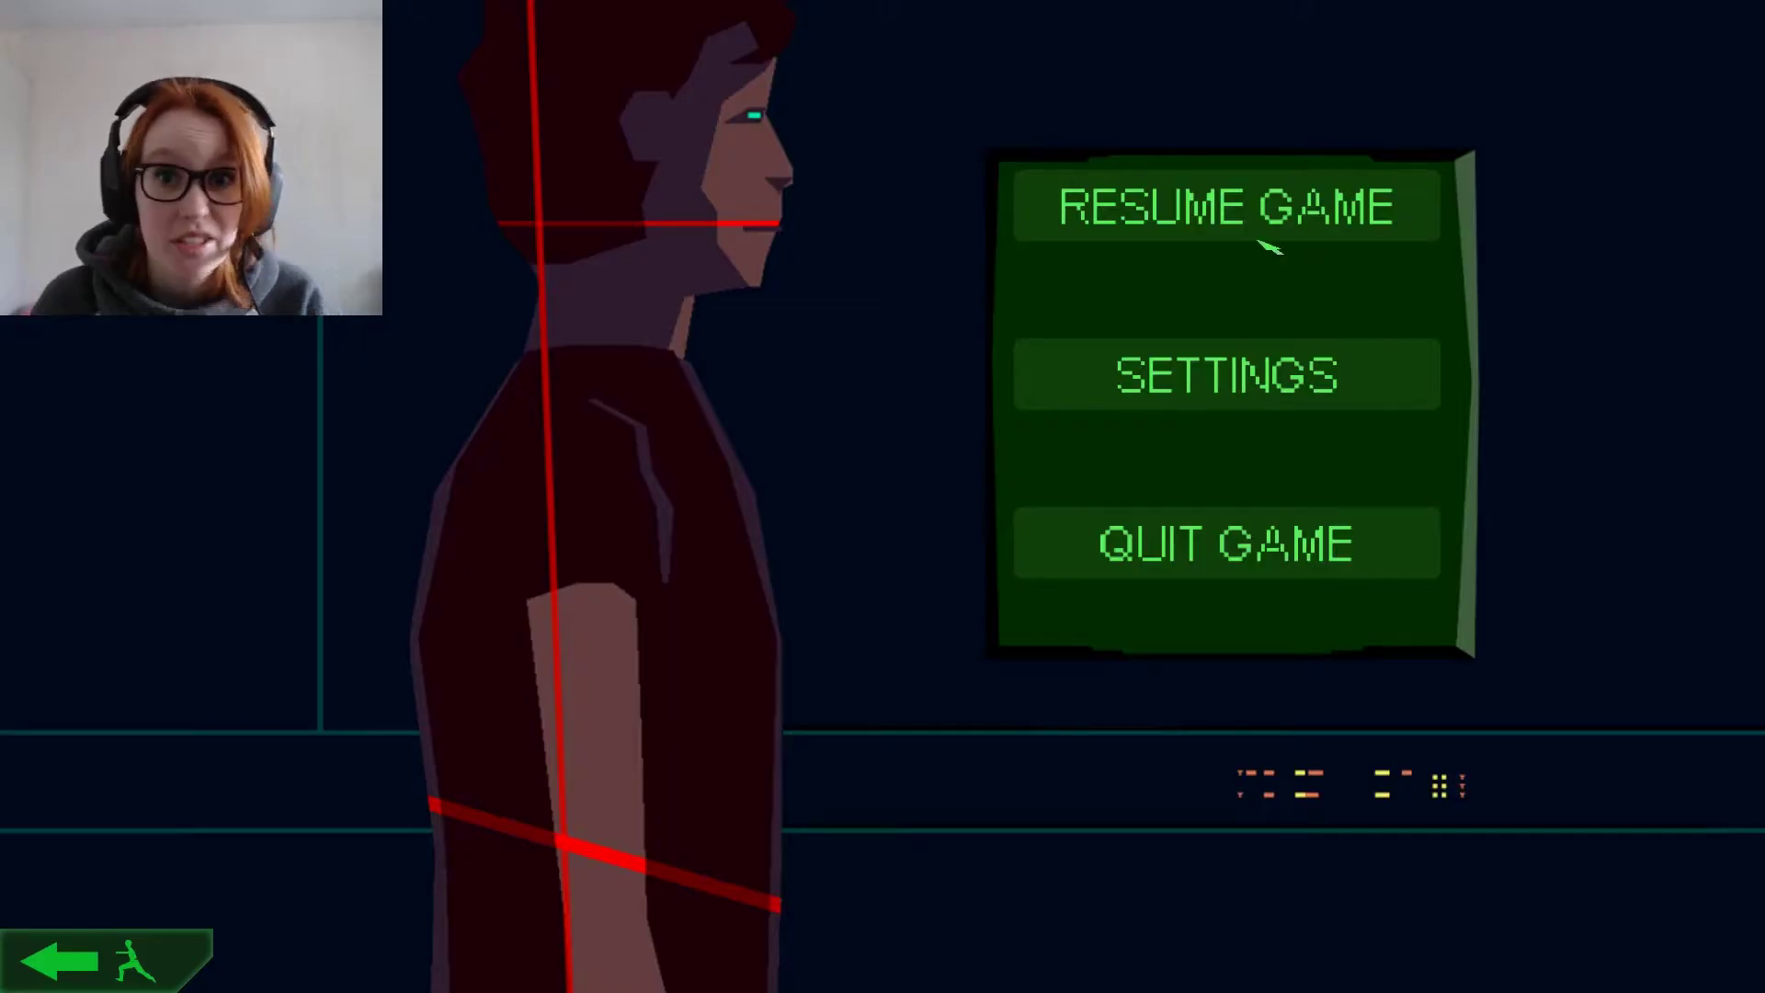
pyautogui.click(1397, 253)
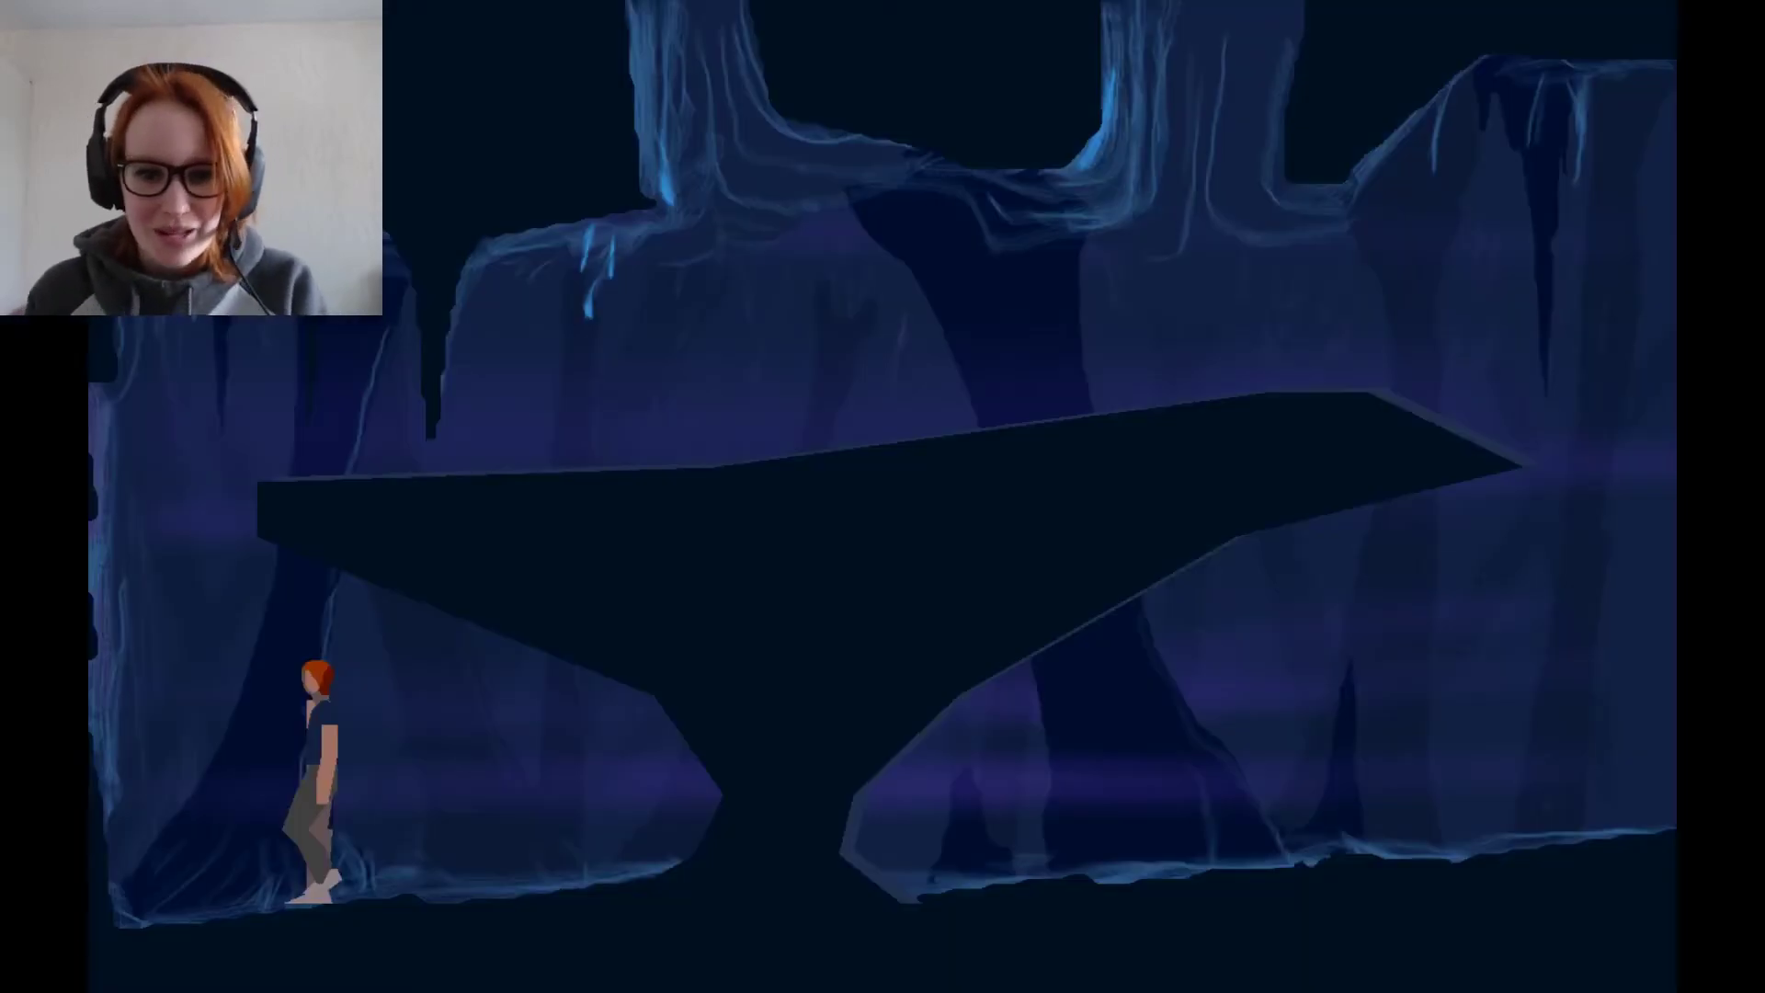
pyautogui.press('Left')
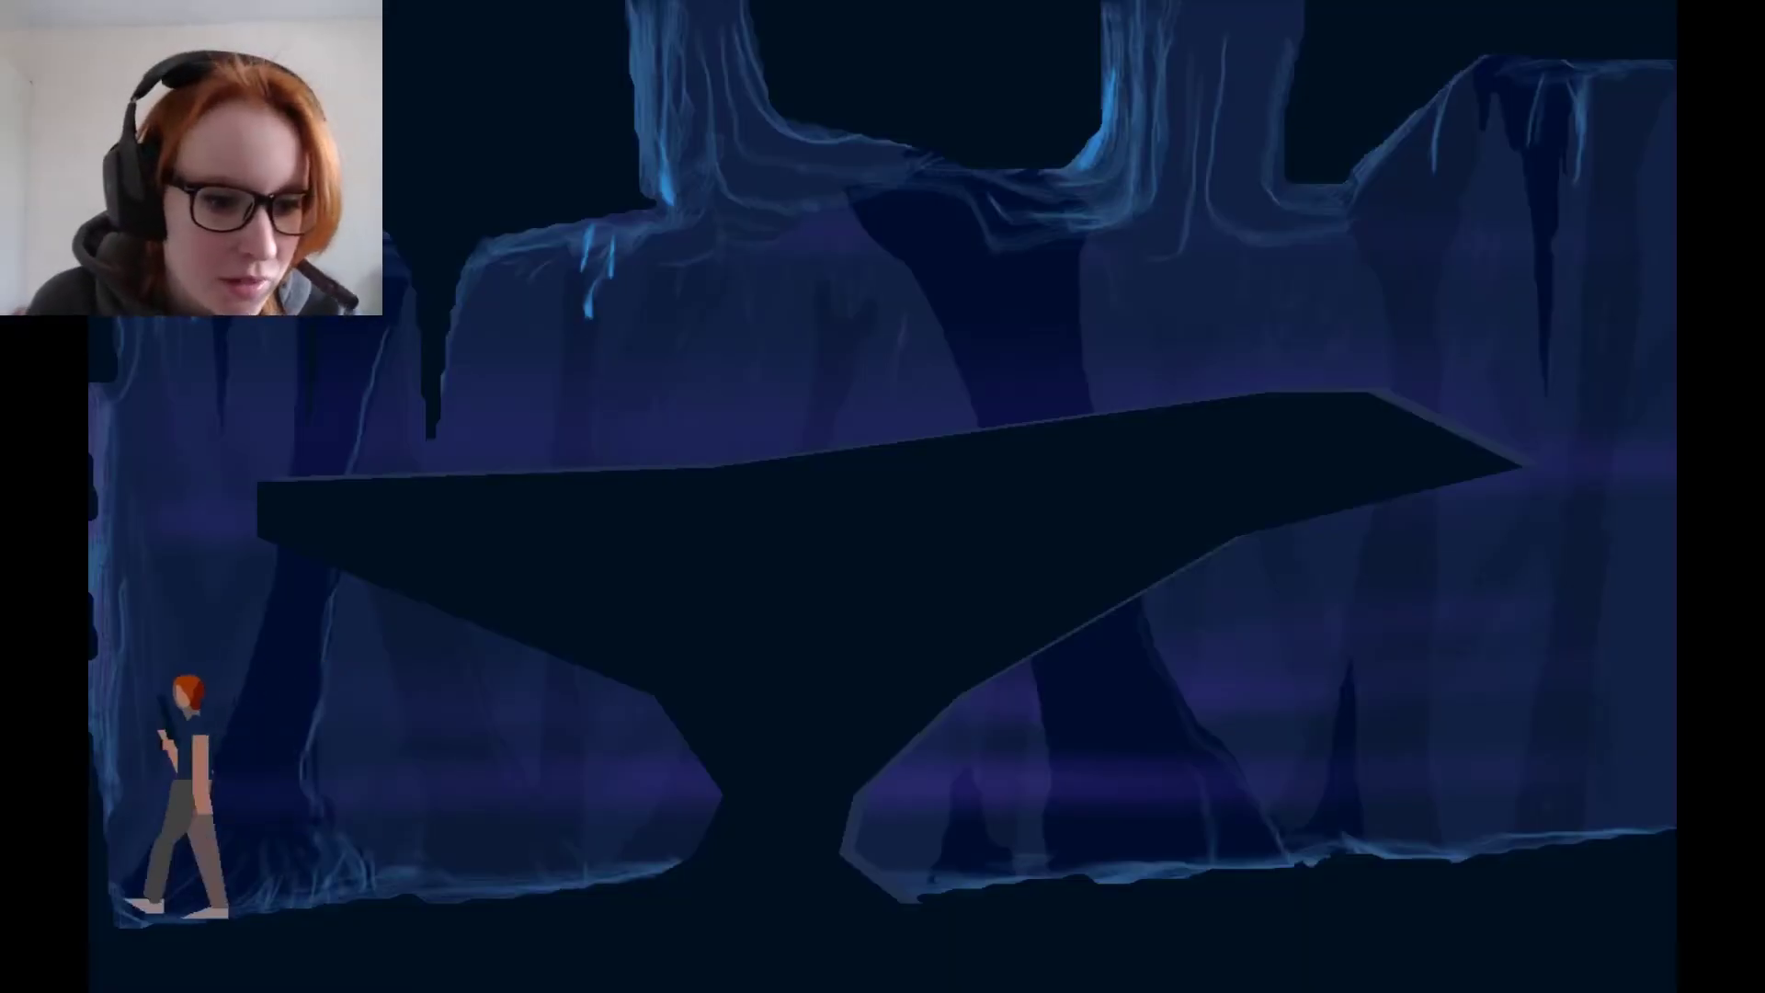
pyautogui.press('Right')
pyautogui.press('space')
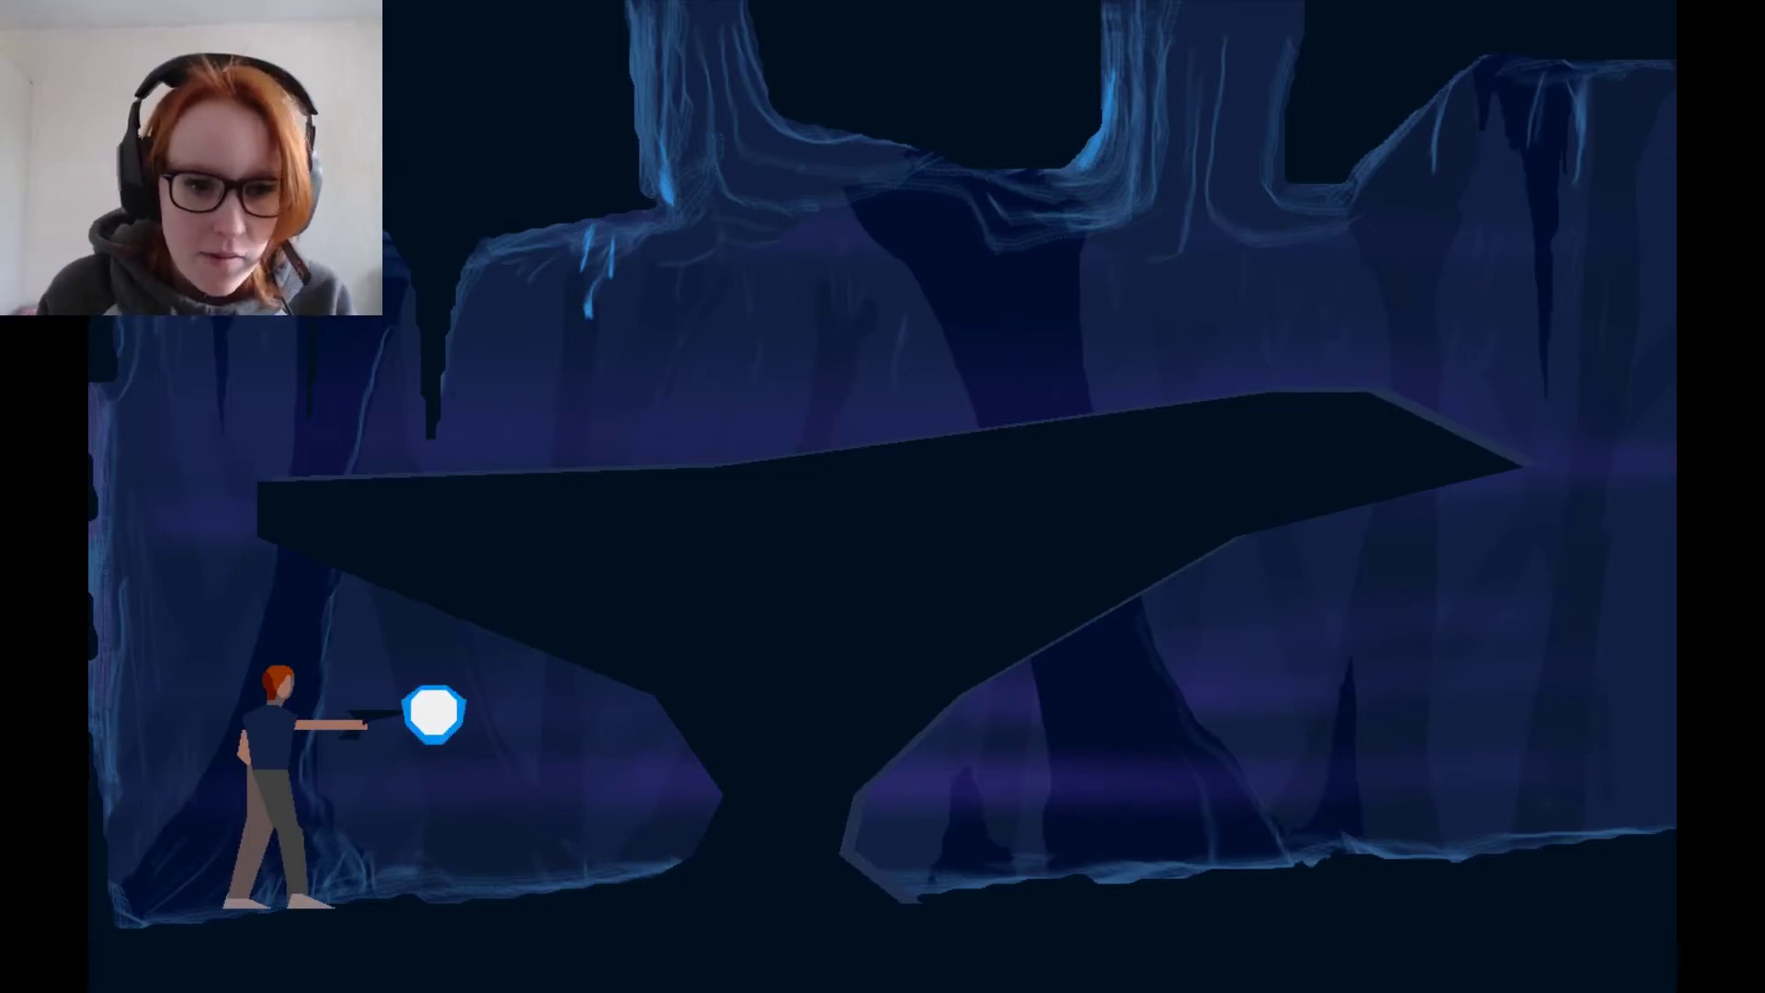
pyautogui.press('space')
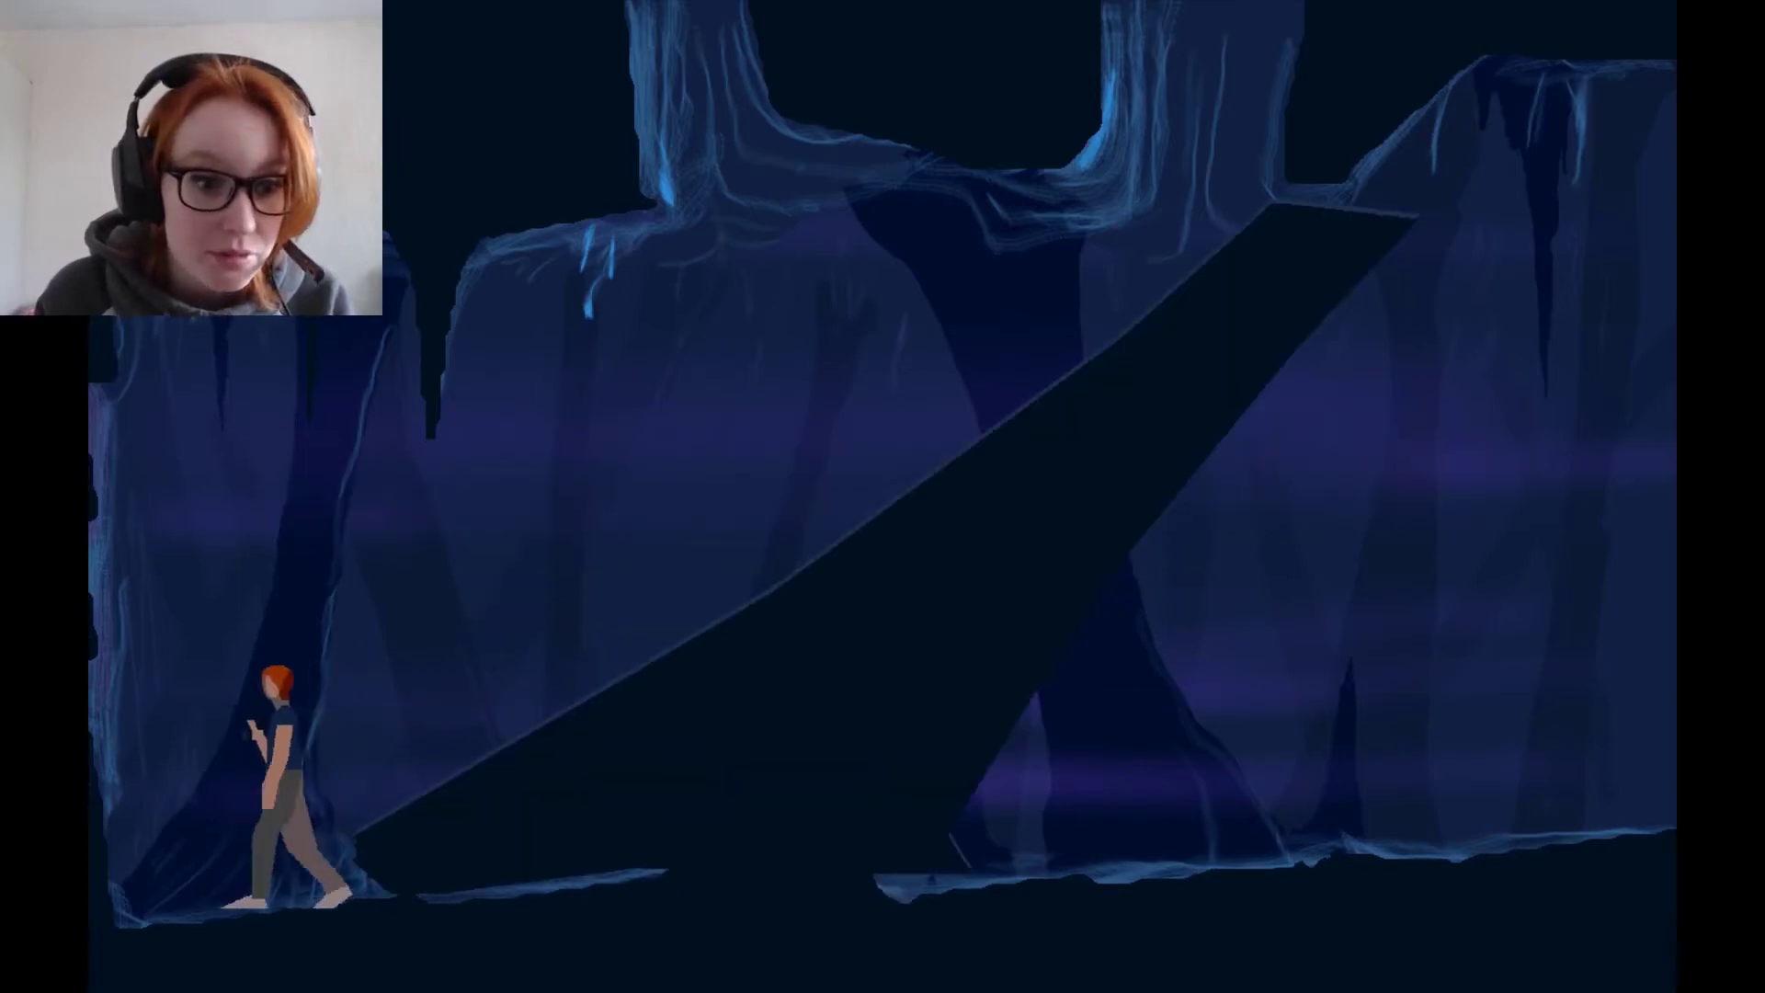
pyautogui.press('Left')
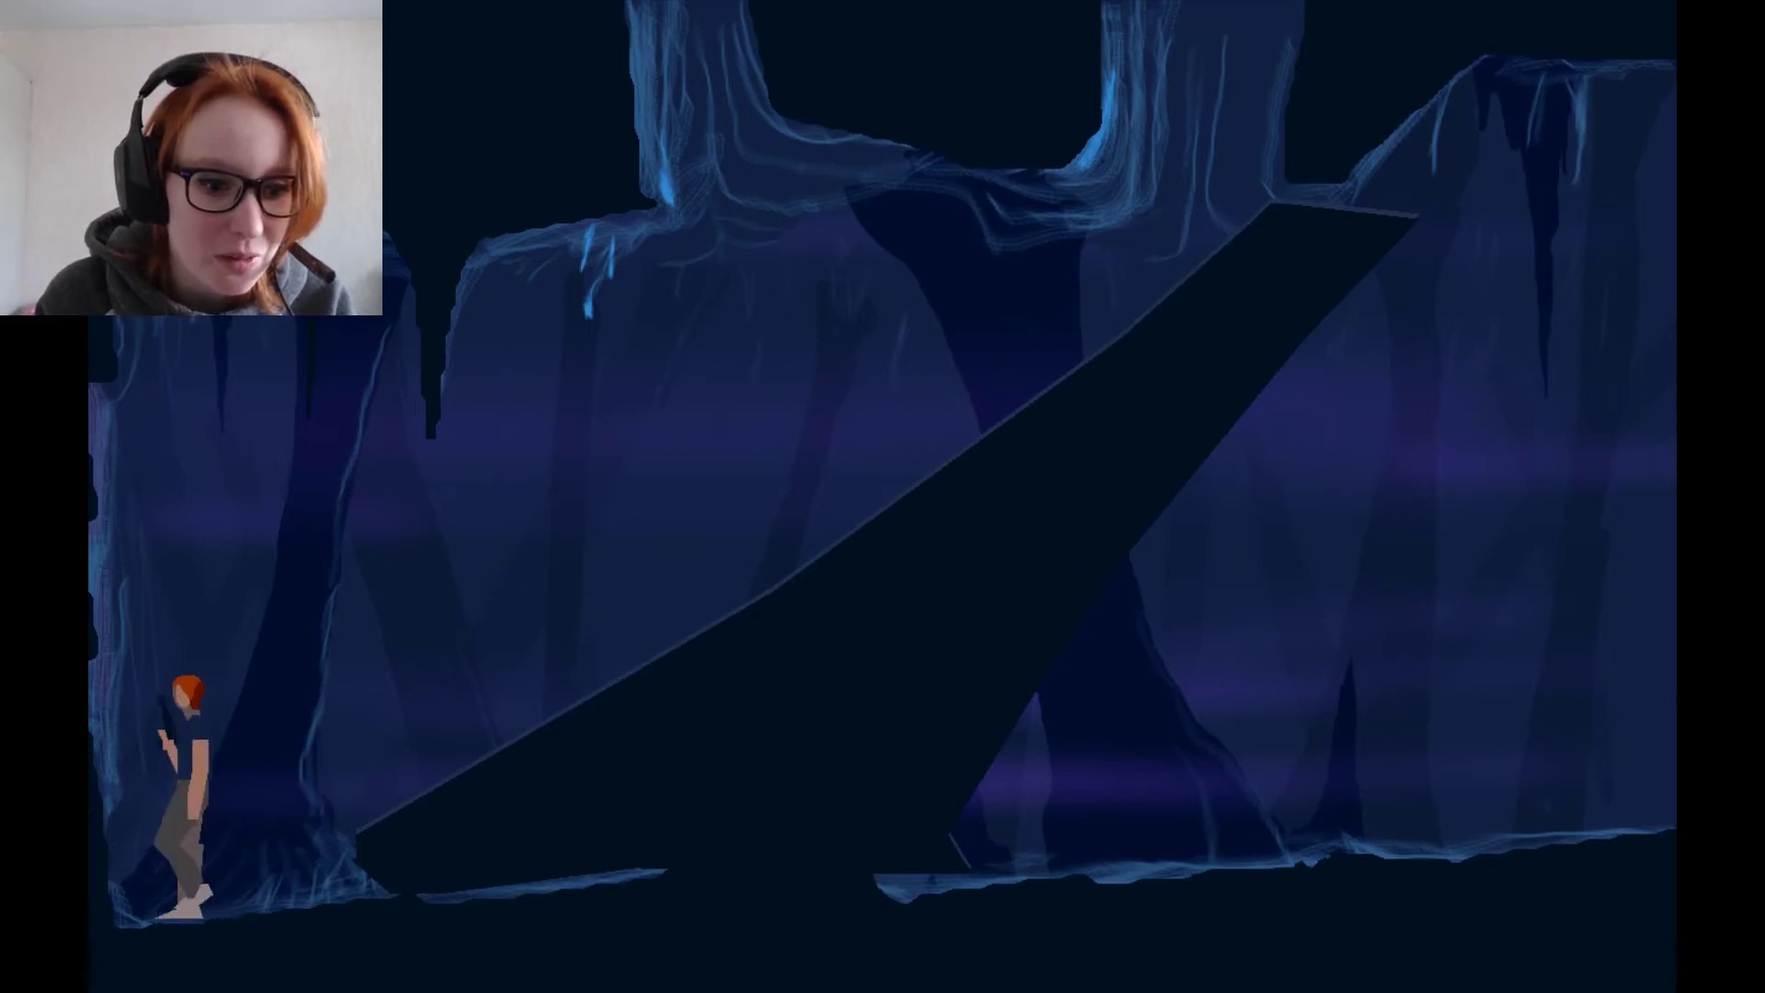
pyautogui.press('Right')
pyautogui.press('Left')
pyautogui.press('space')
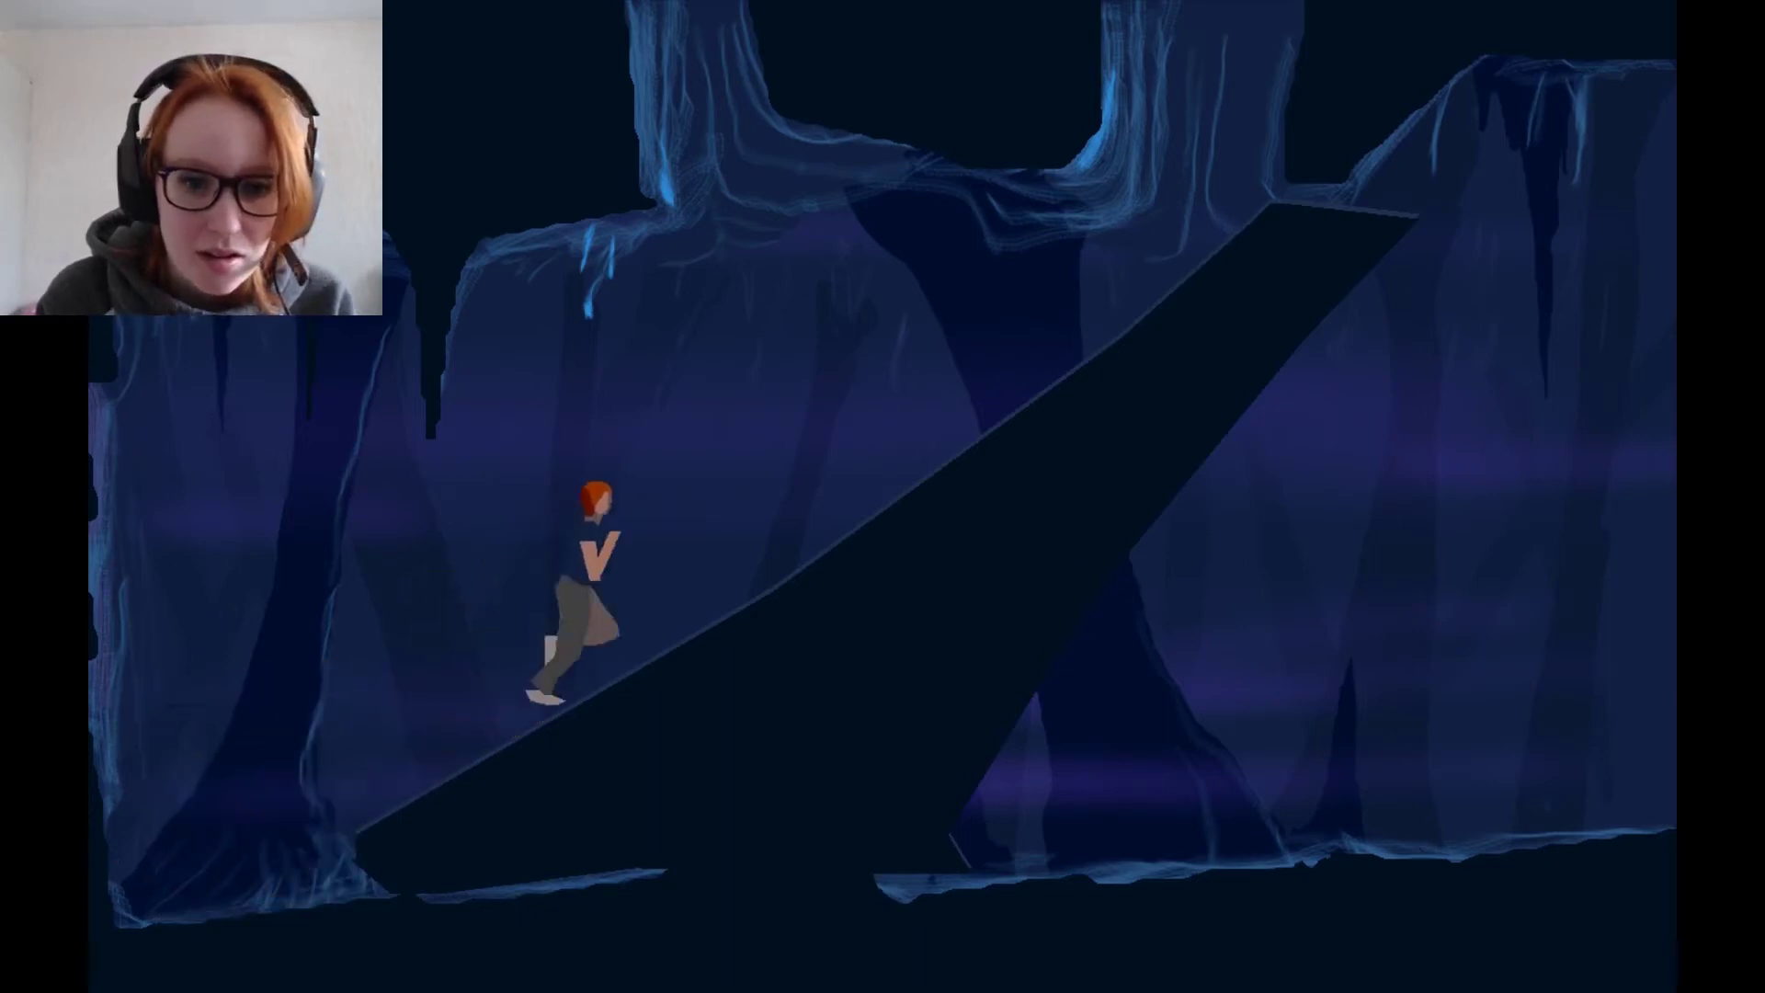
pyautogui.press('Right')
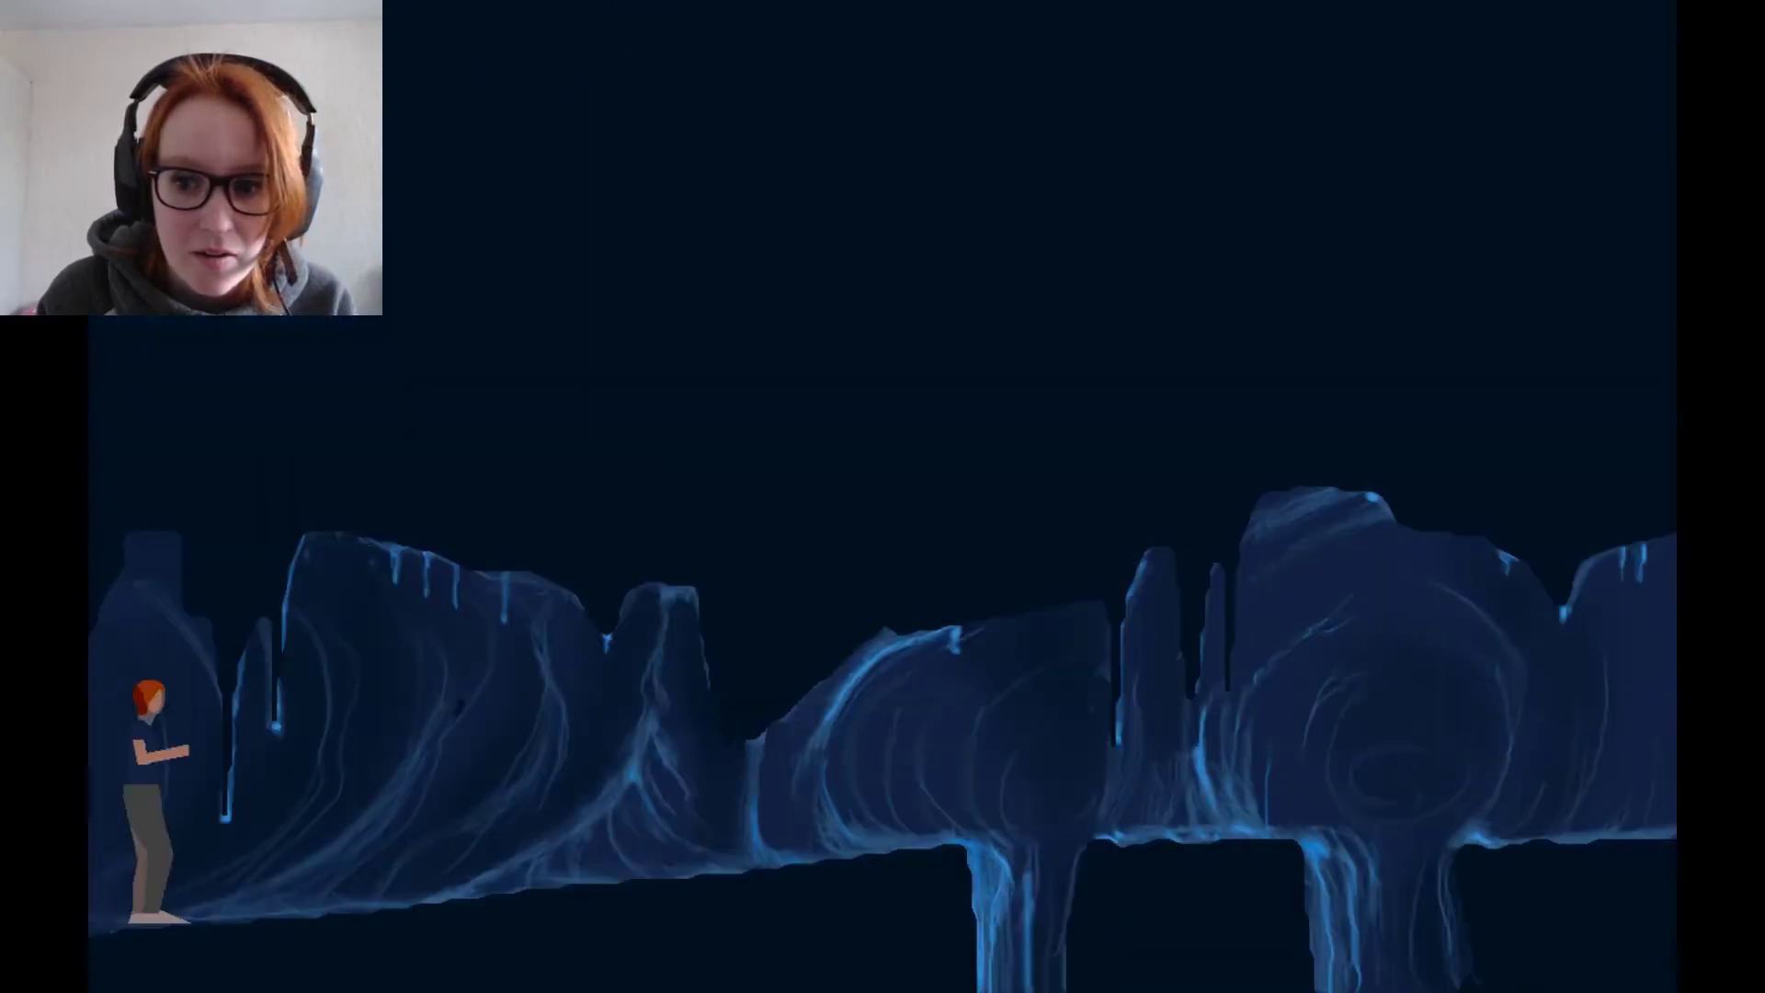
pyautogui.press('Left')
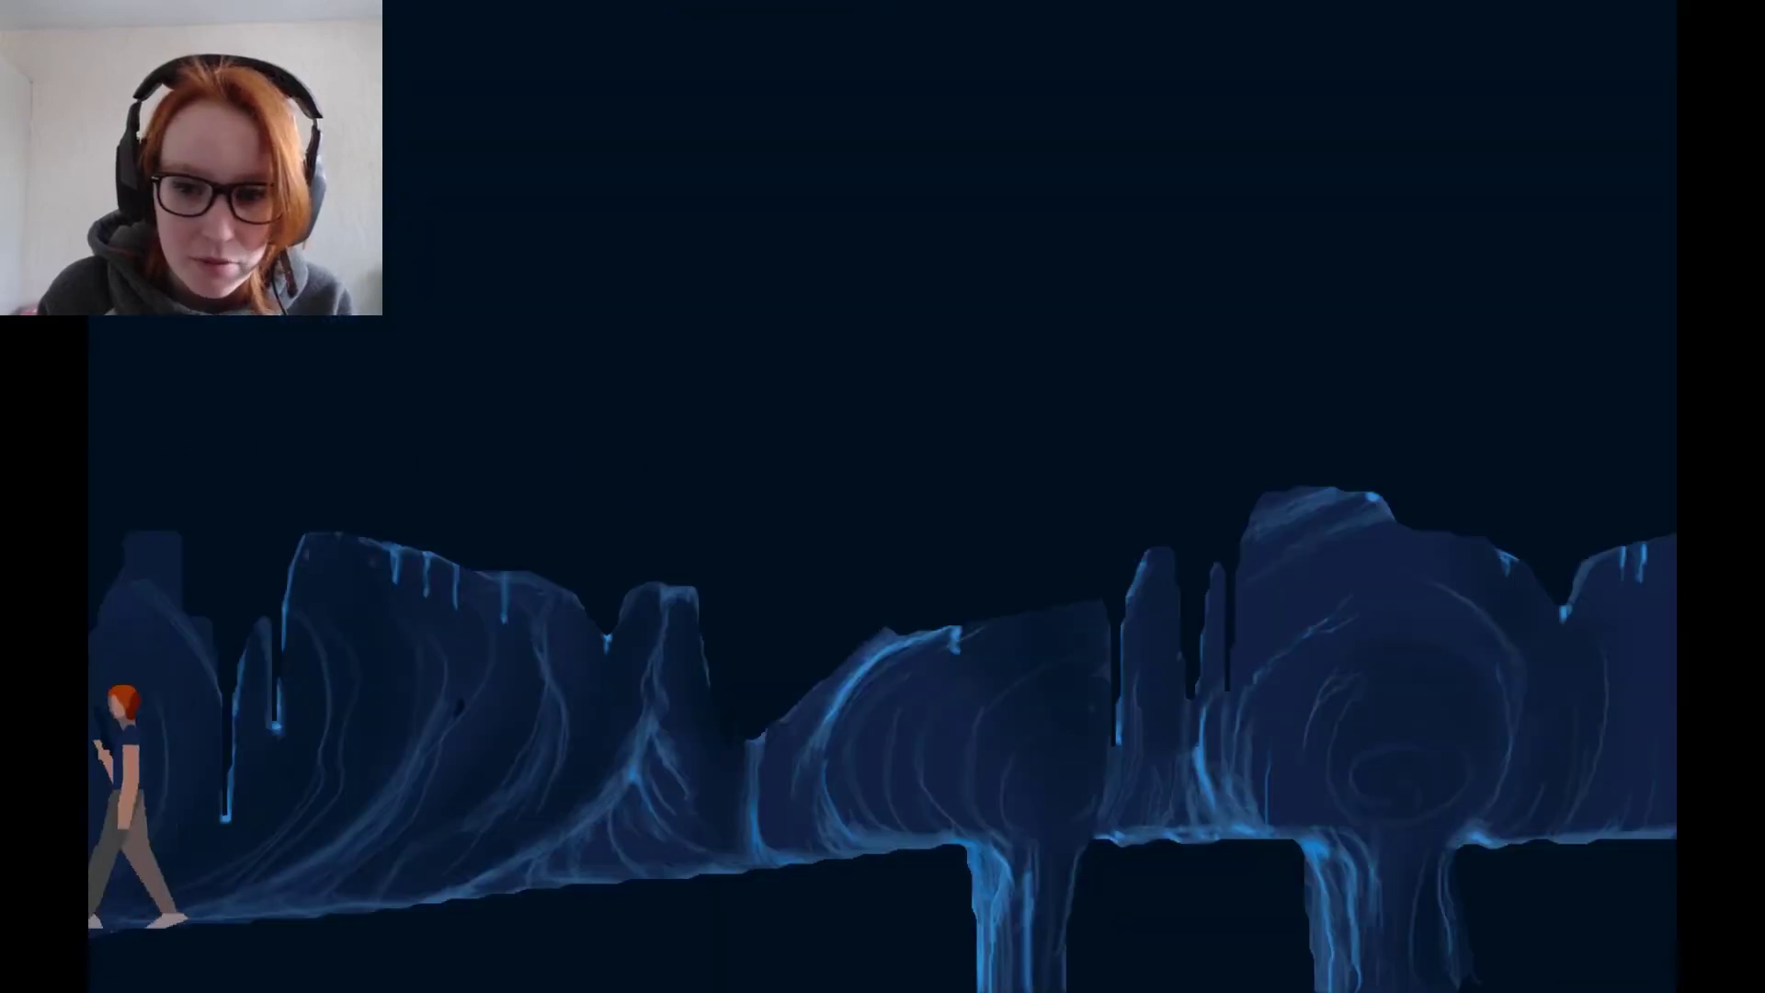
pyautogui.press('Right')
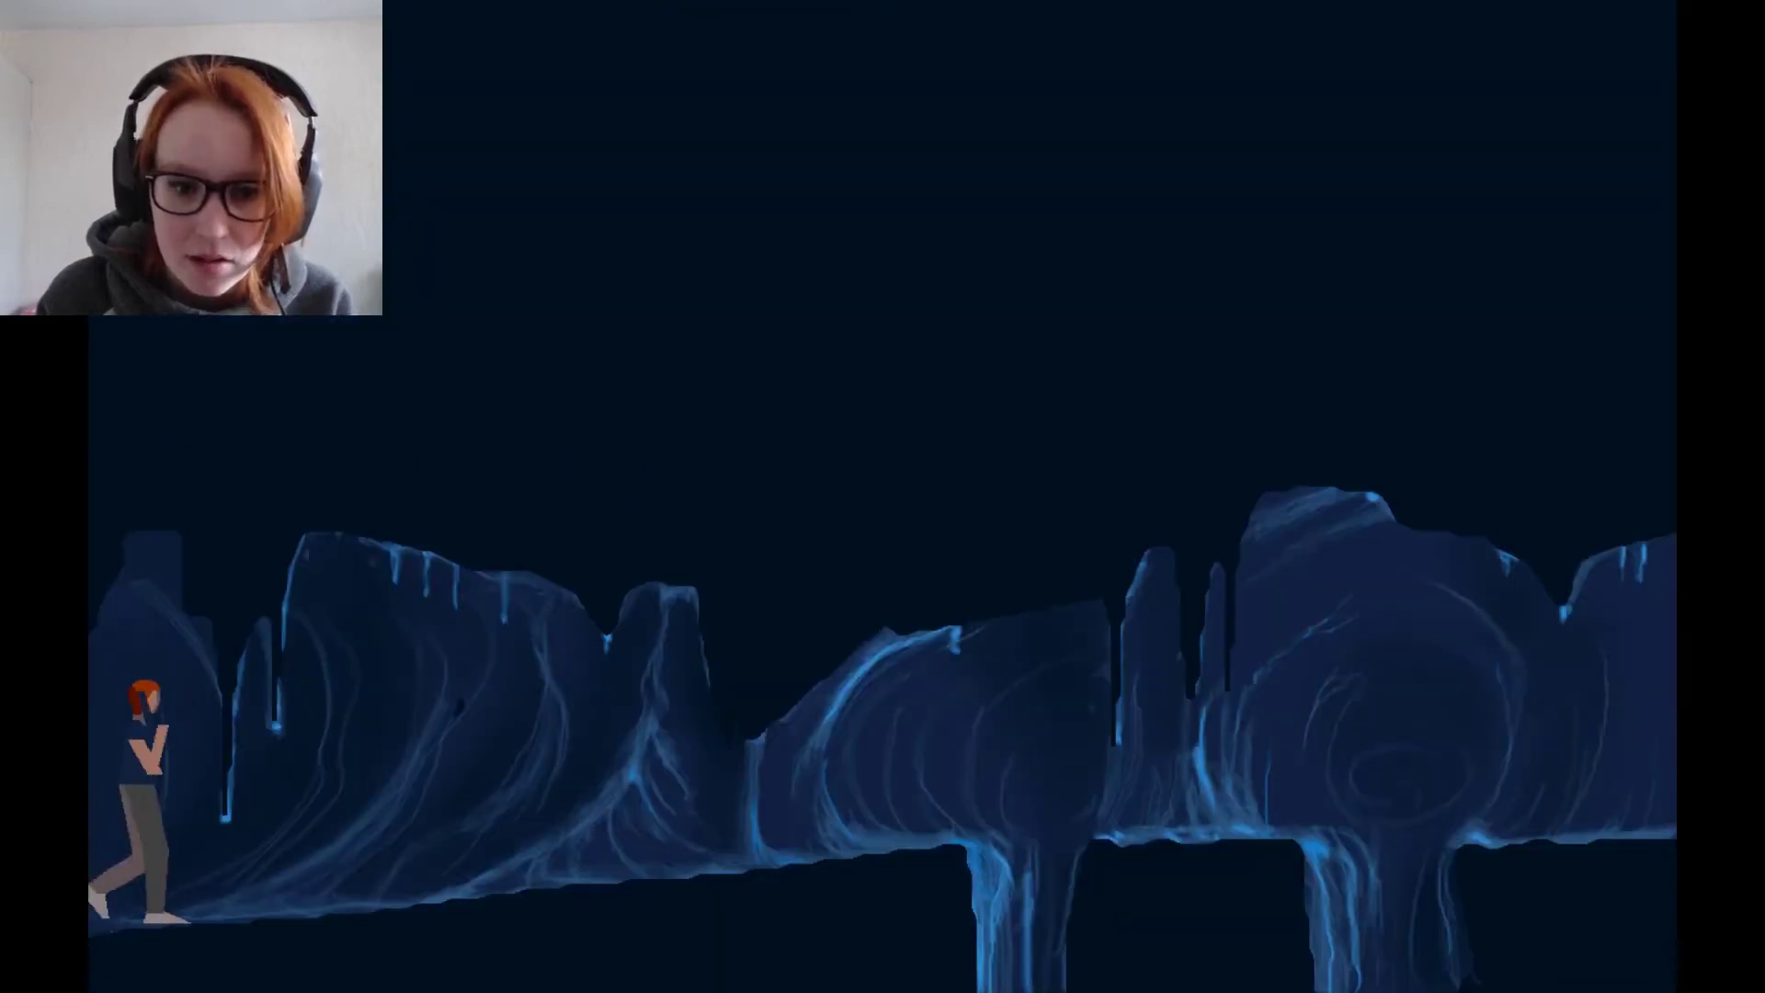
pyautogui.press('Right')
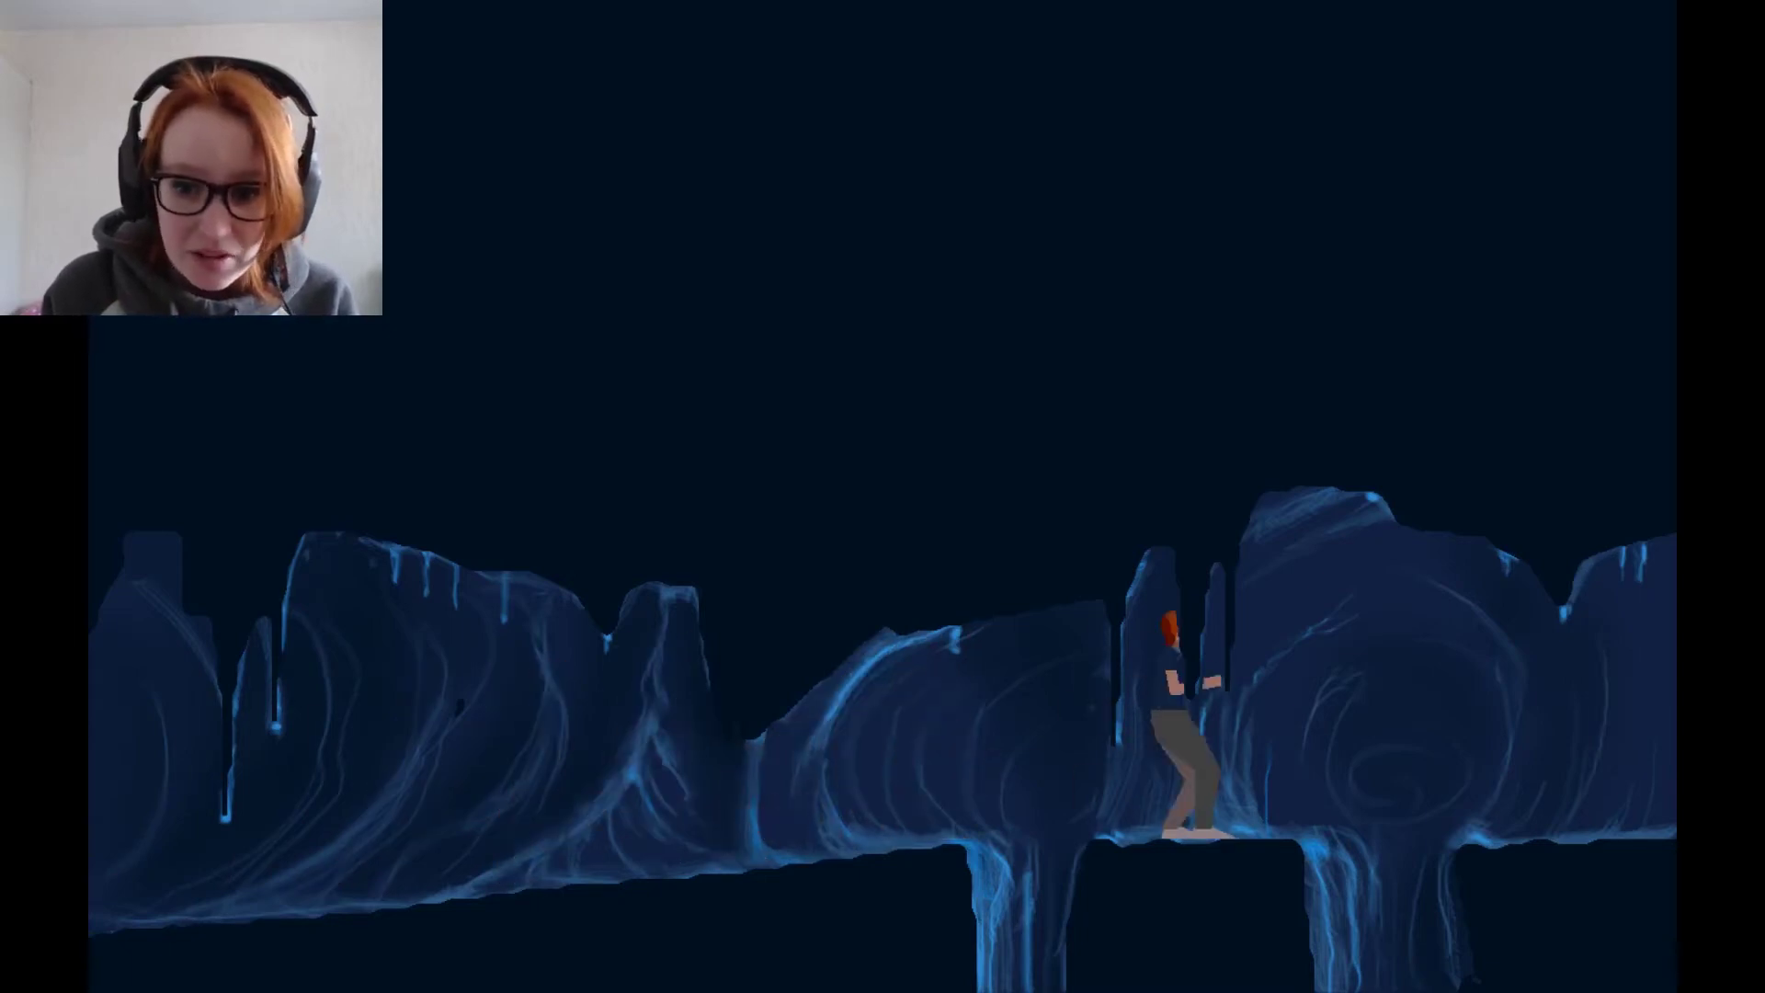
pyautogui.press('Right')
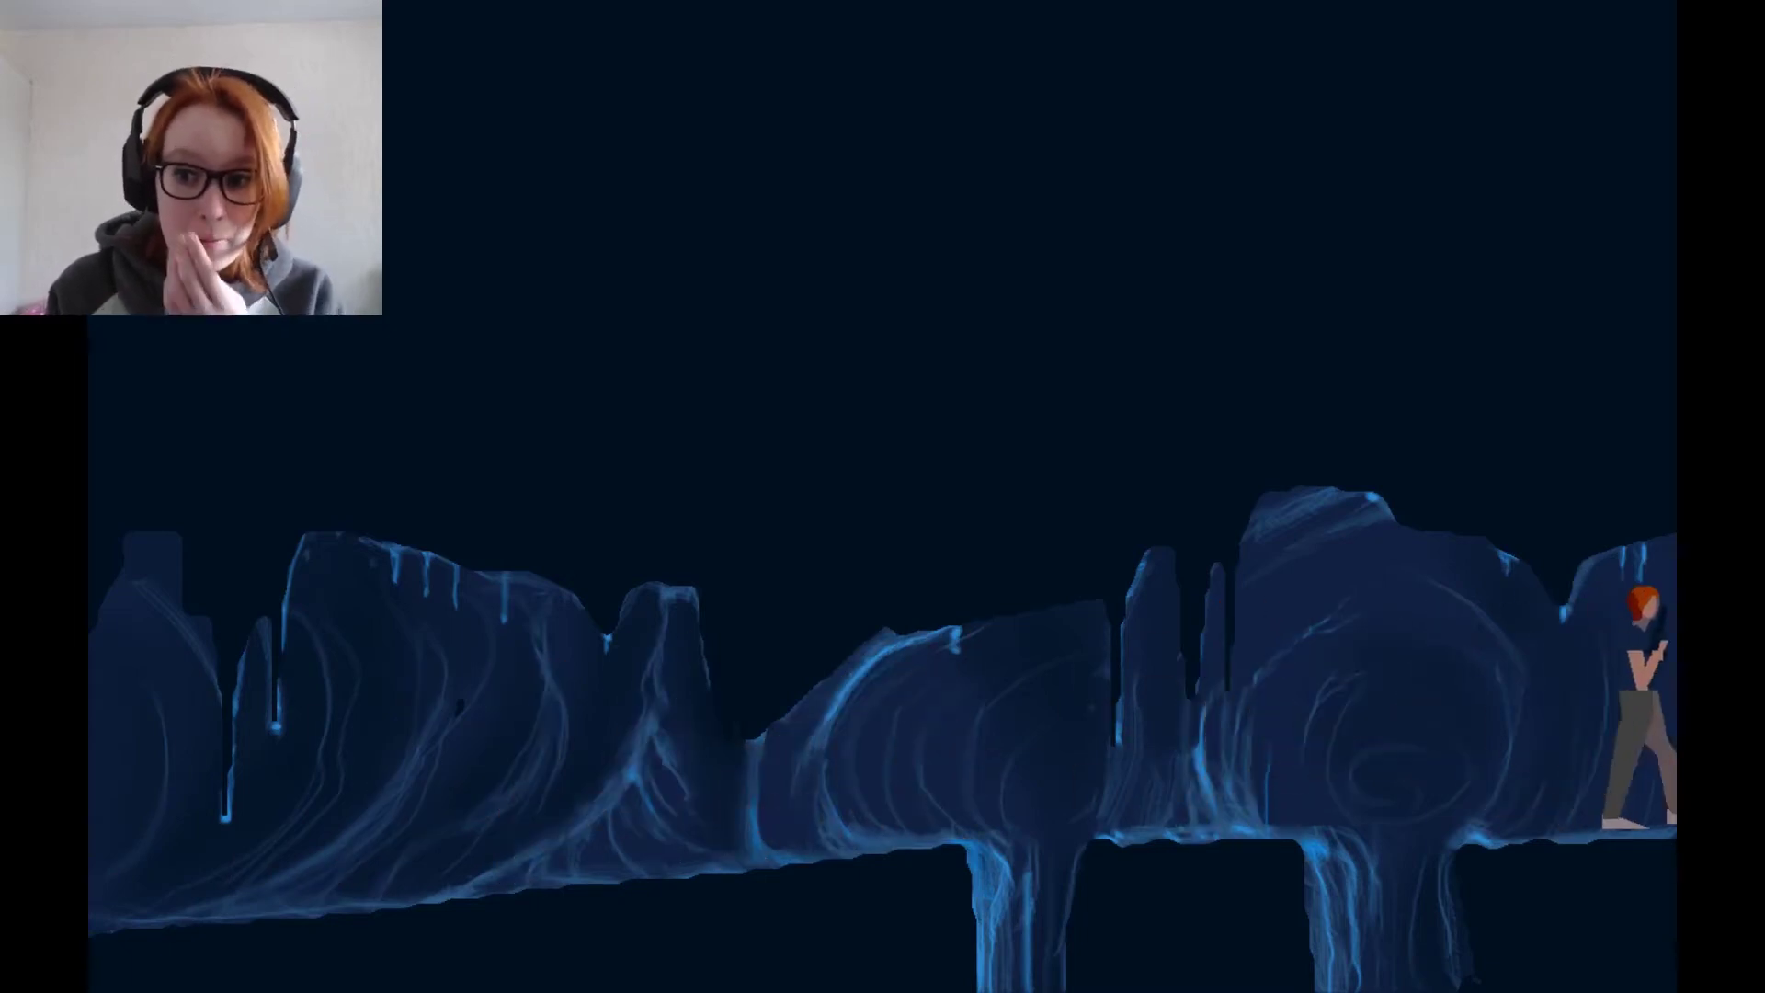
pyautogui.press('Right')
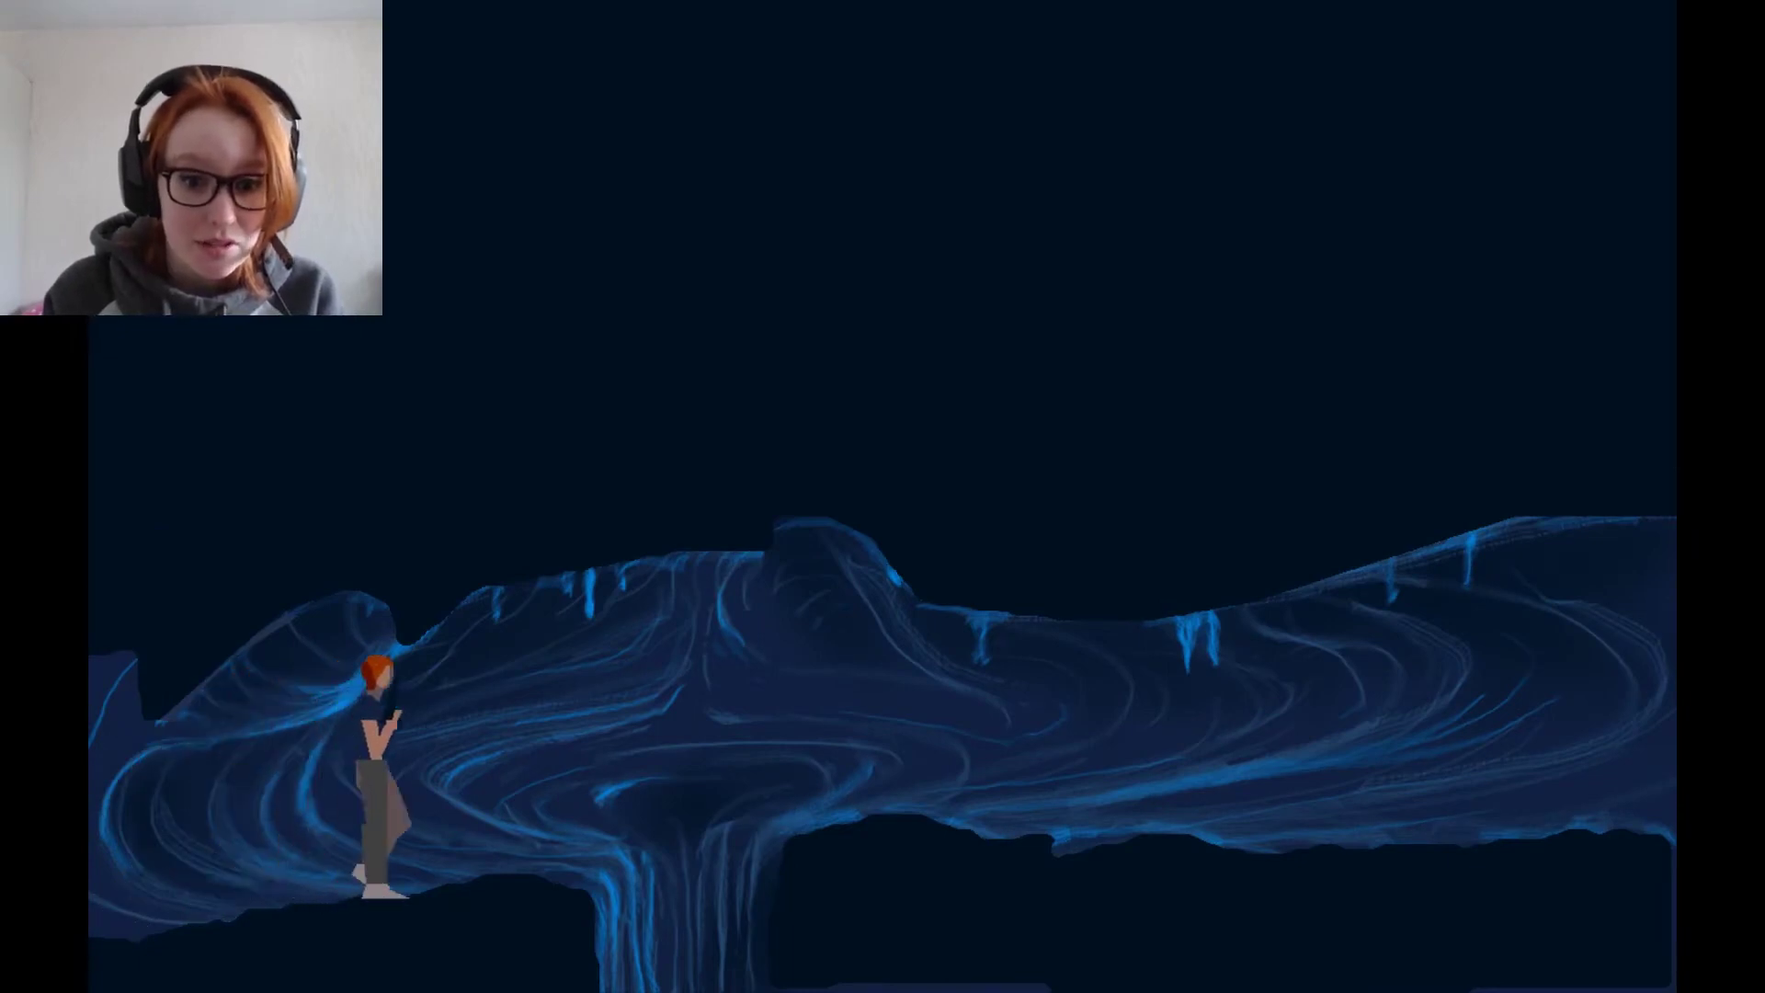
pyautogui.press('Right')
pyautogui.hotkey('shift', 'Right')
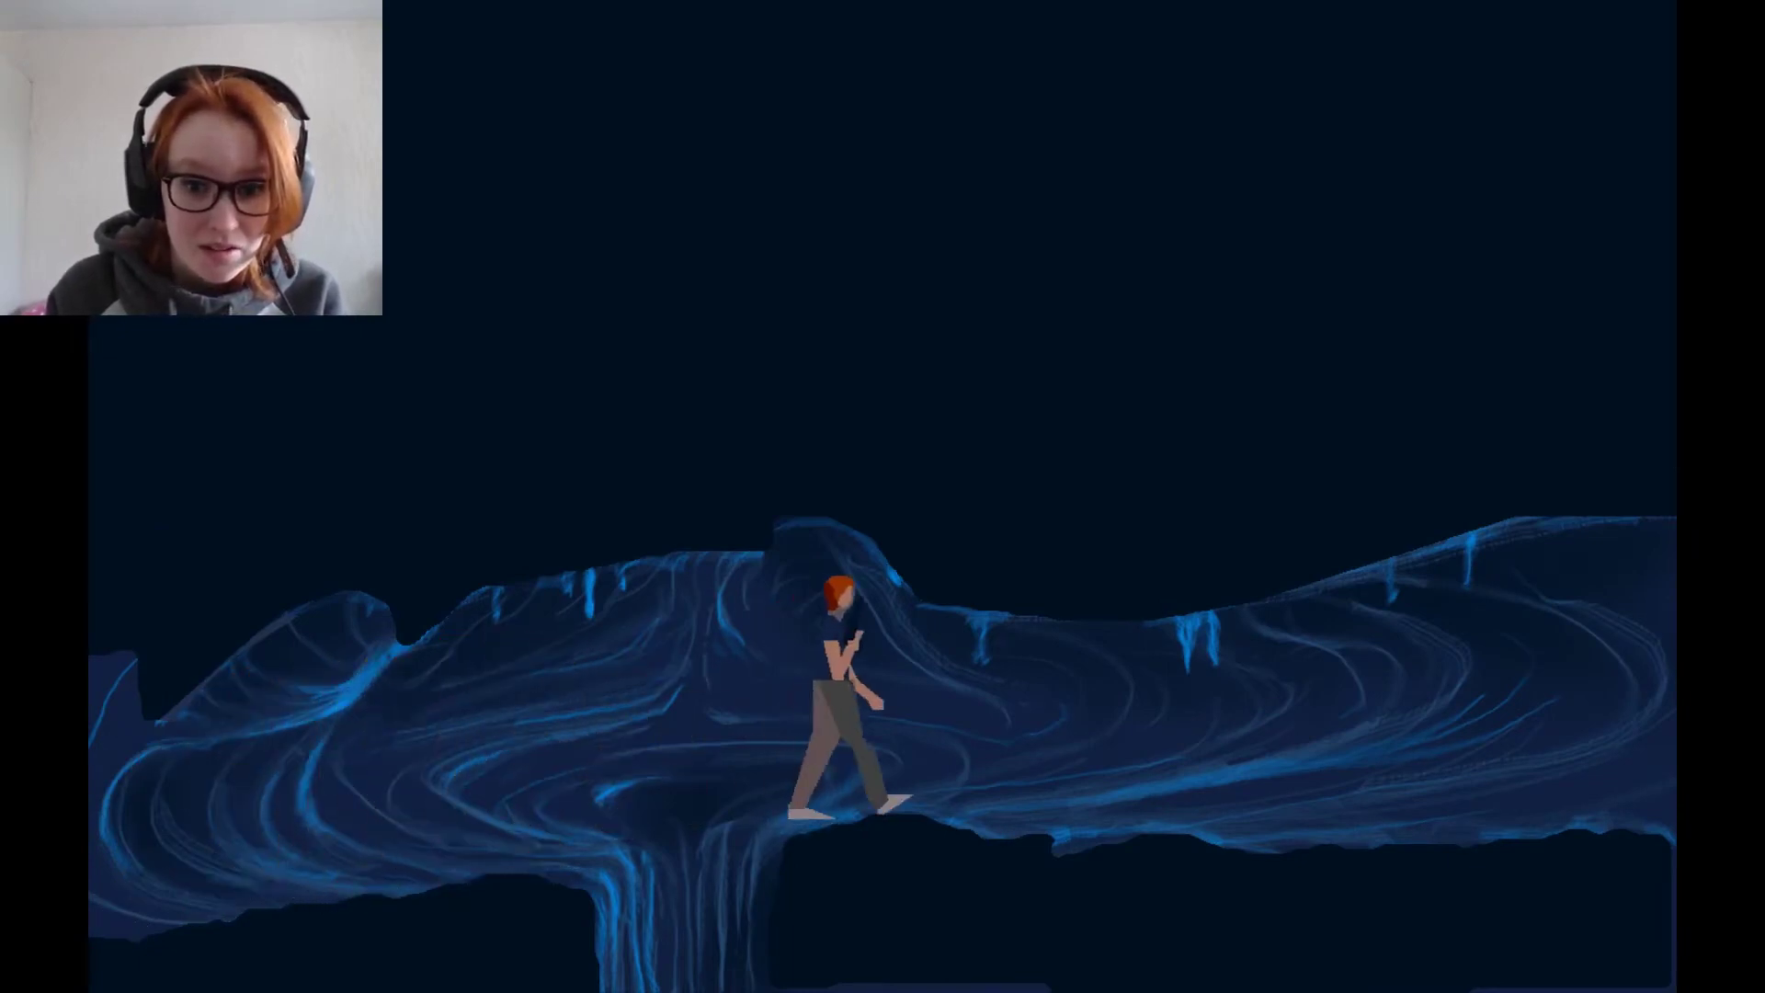
pyautogui.press('Right')
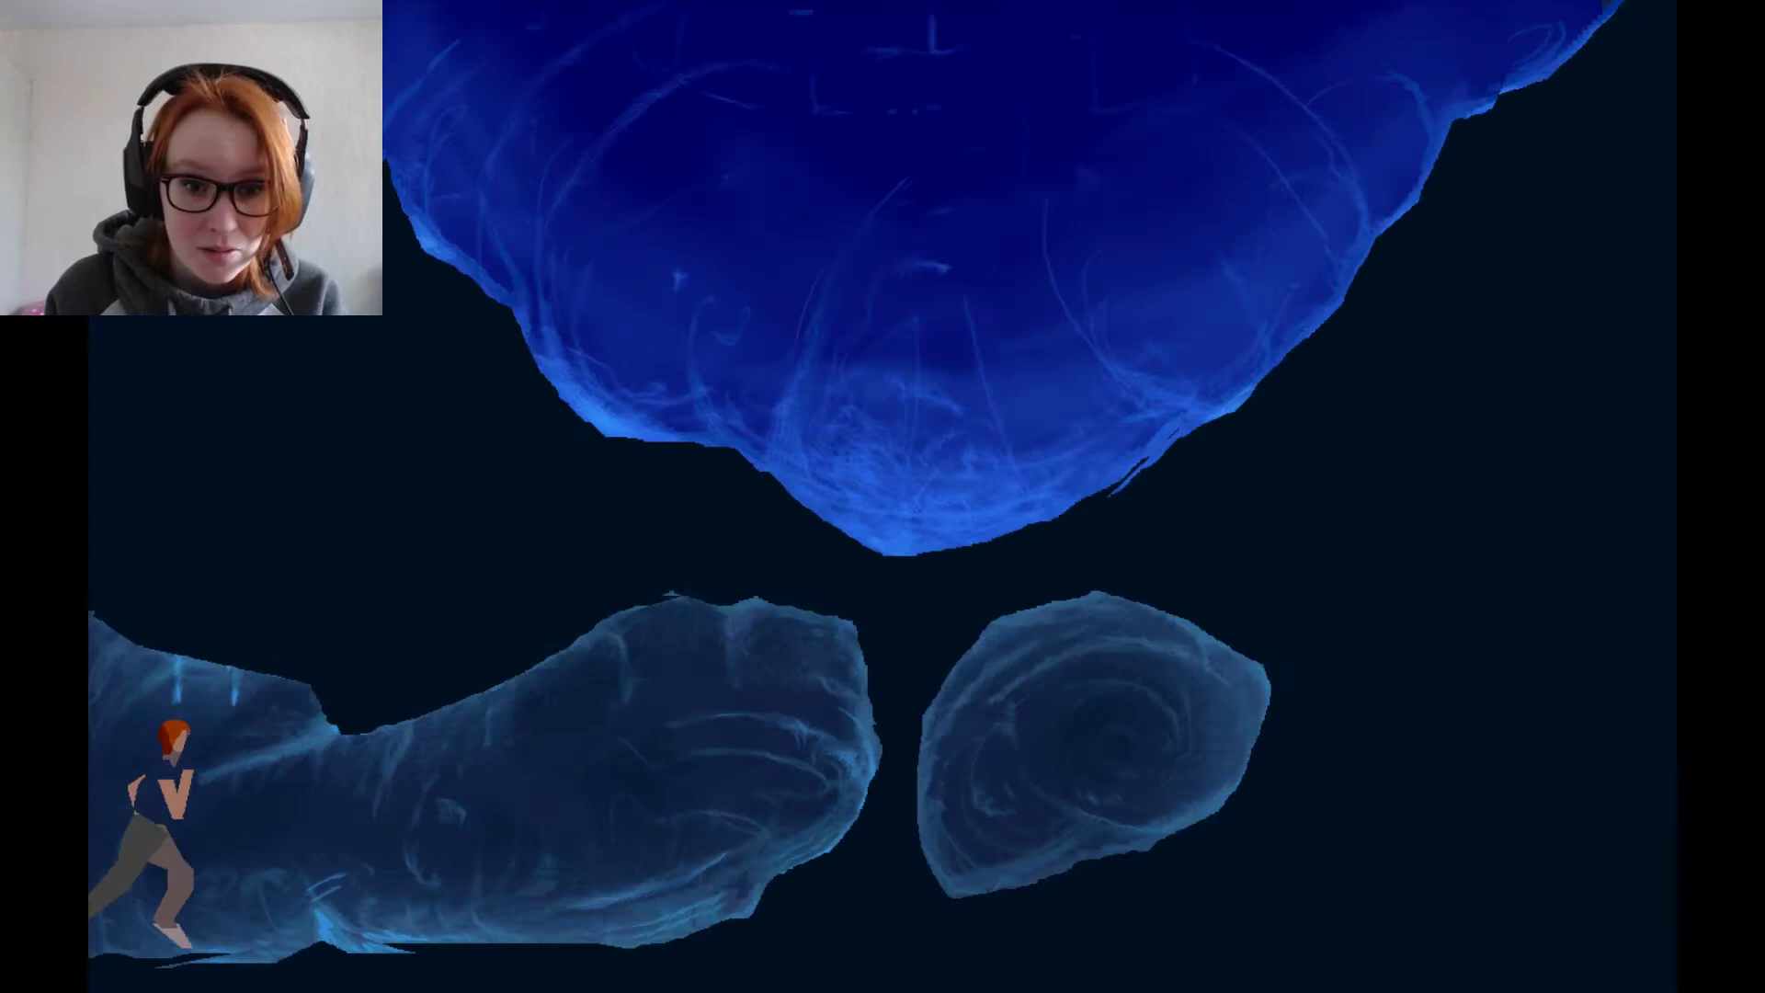
pyautogui.press('Right')
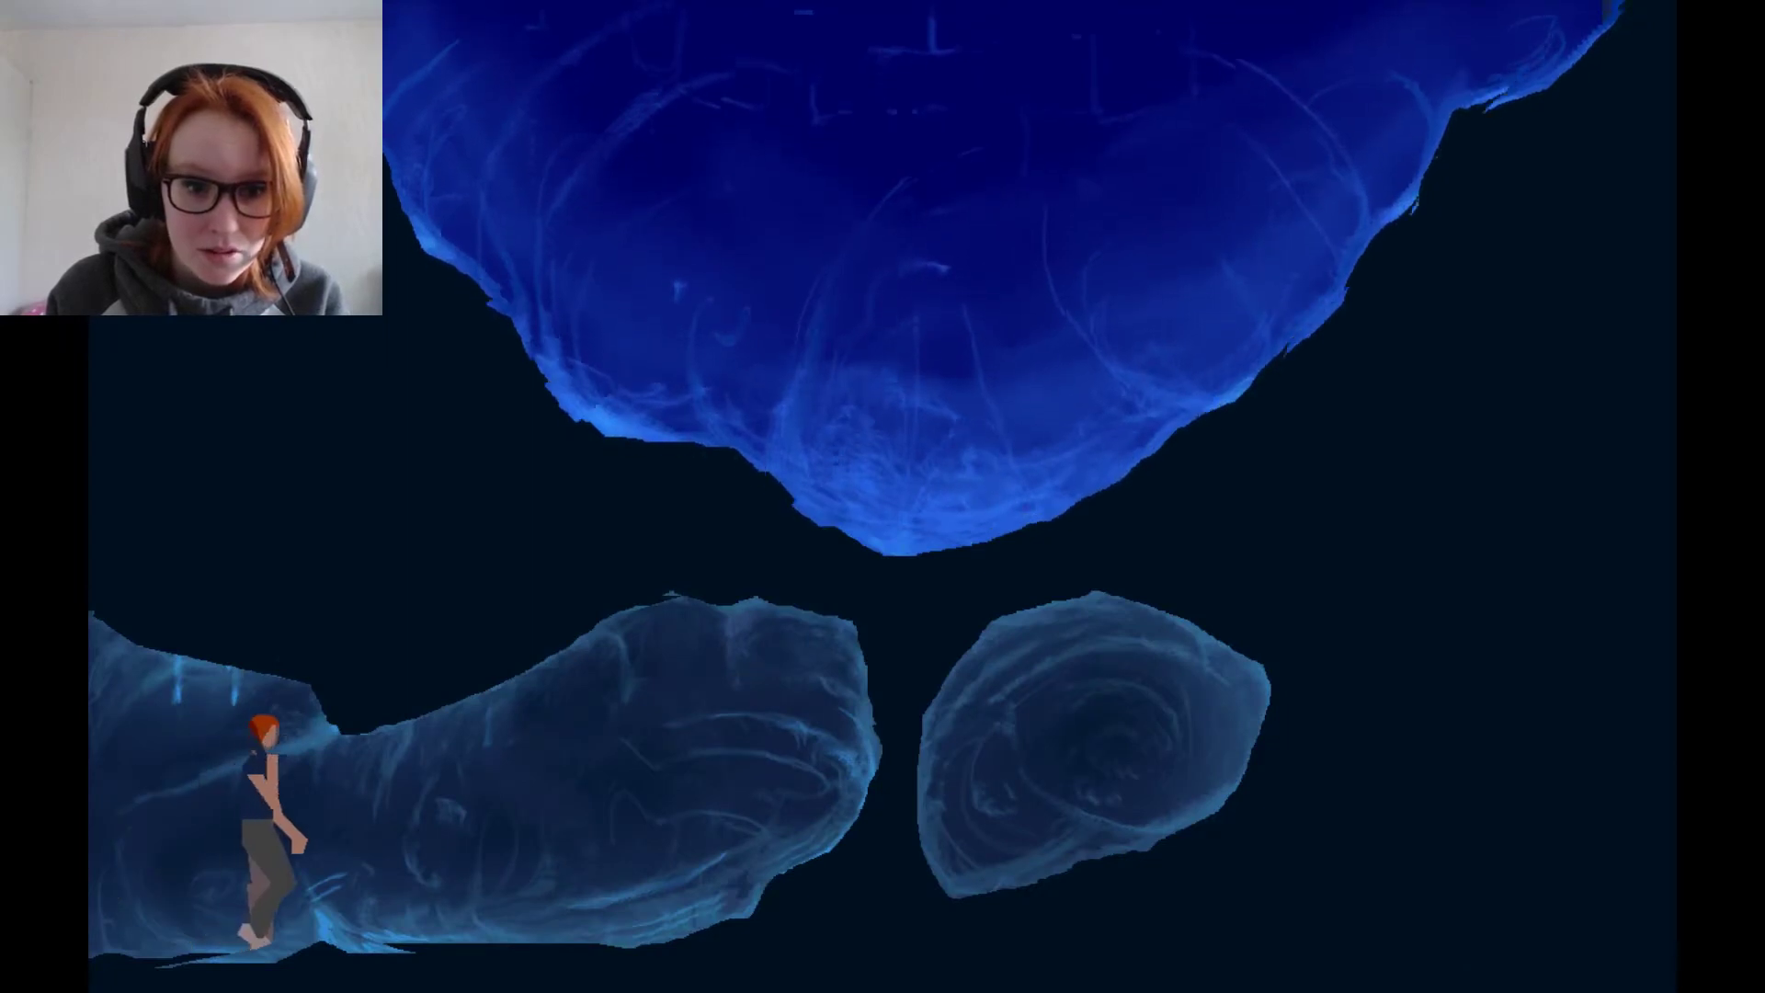
pyautogui.press('Right')
pyautogui.press('space')
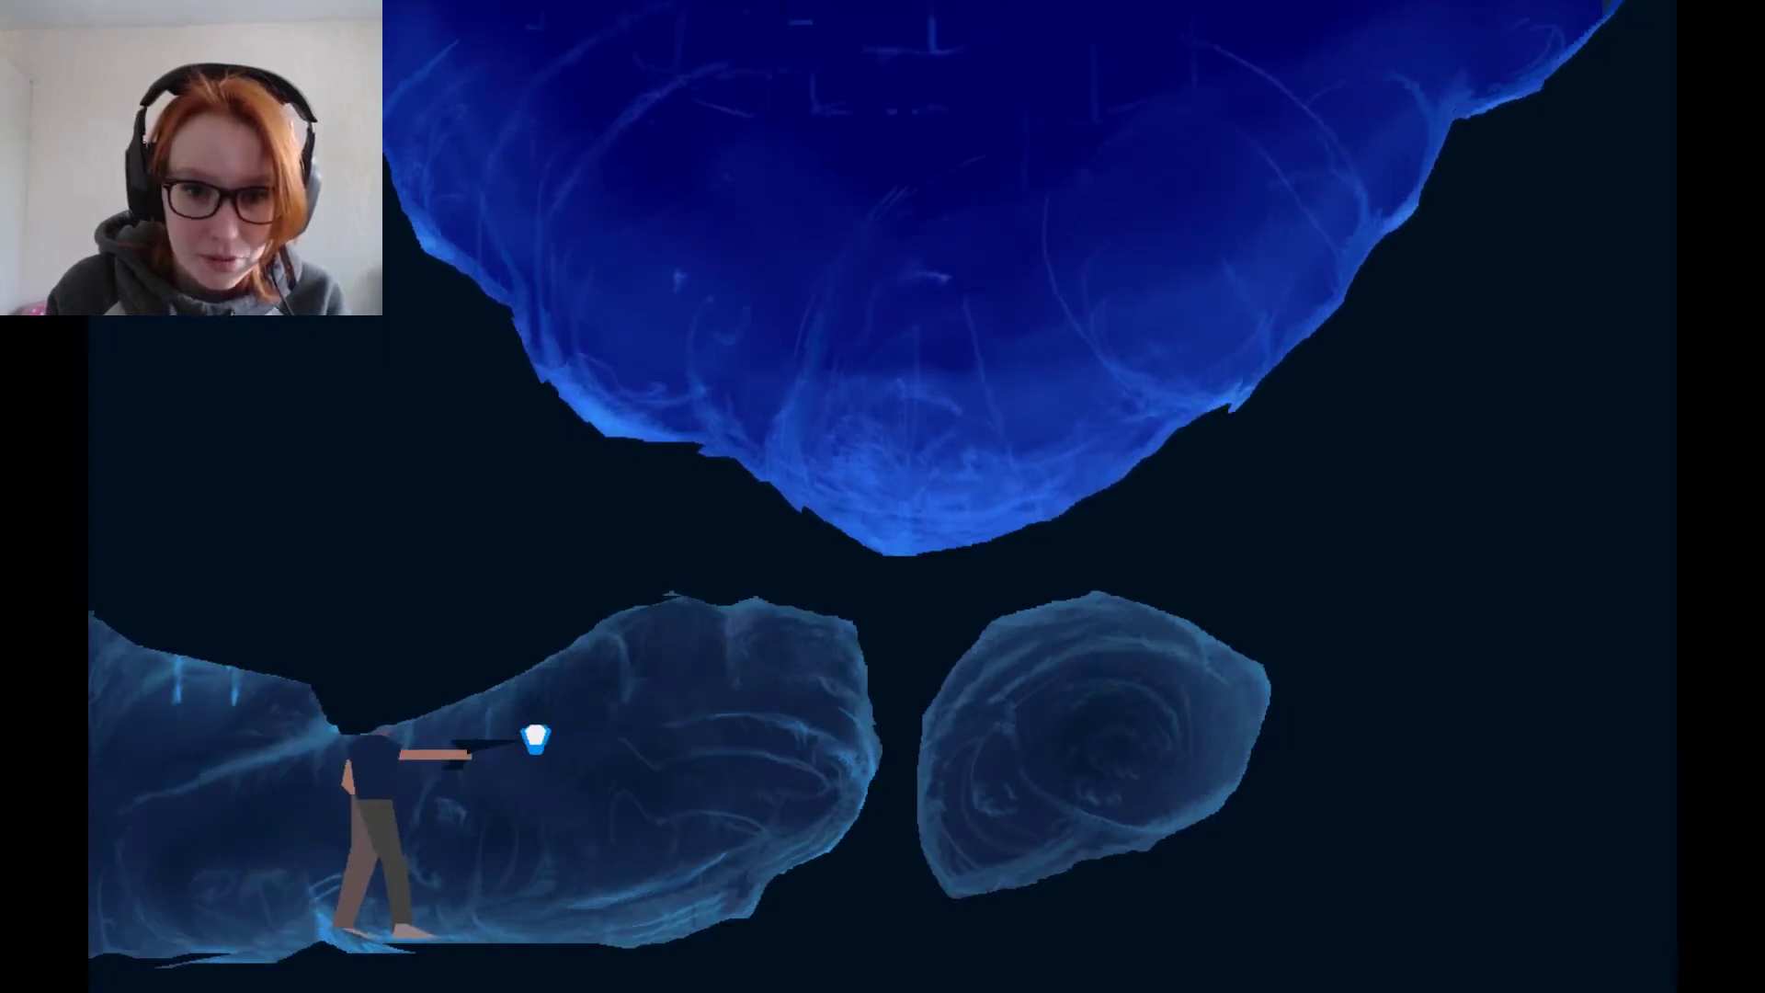
pyautogui.press('space')
pyautogui.press('Left')
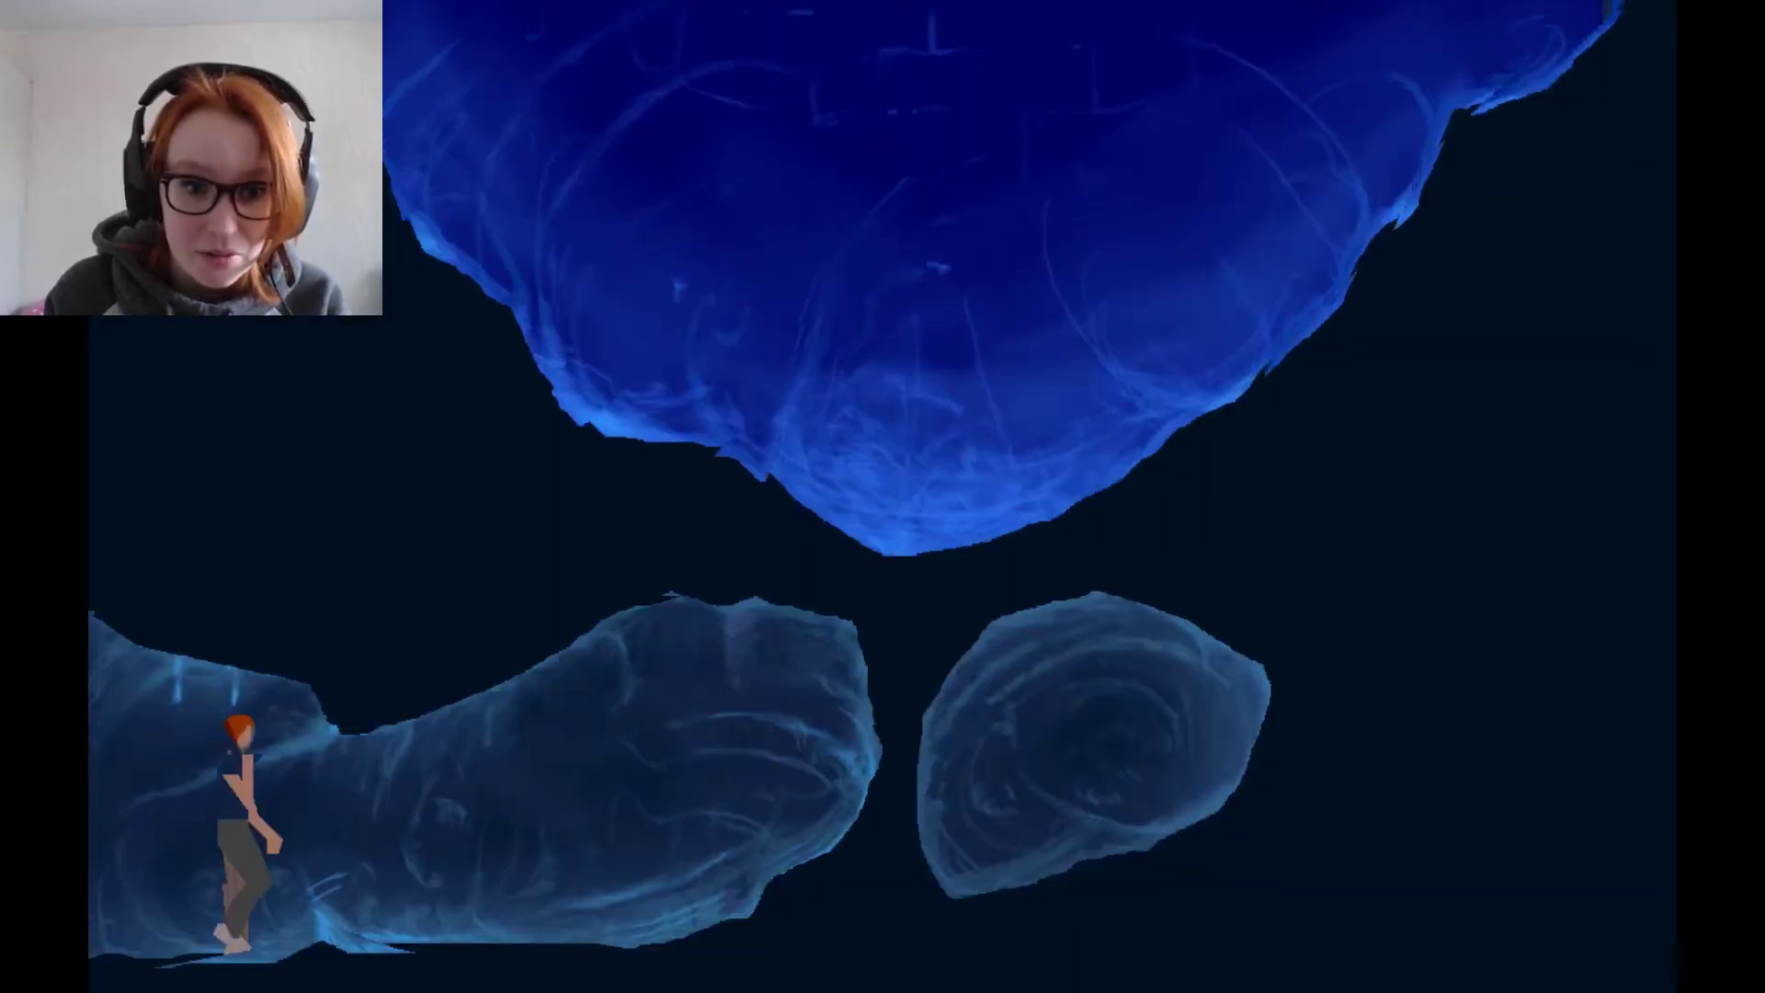
pyautogui.press('Left')
pyautogui.press('Left')
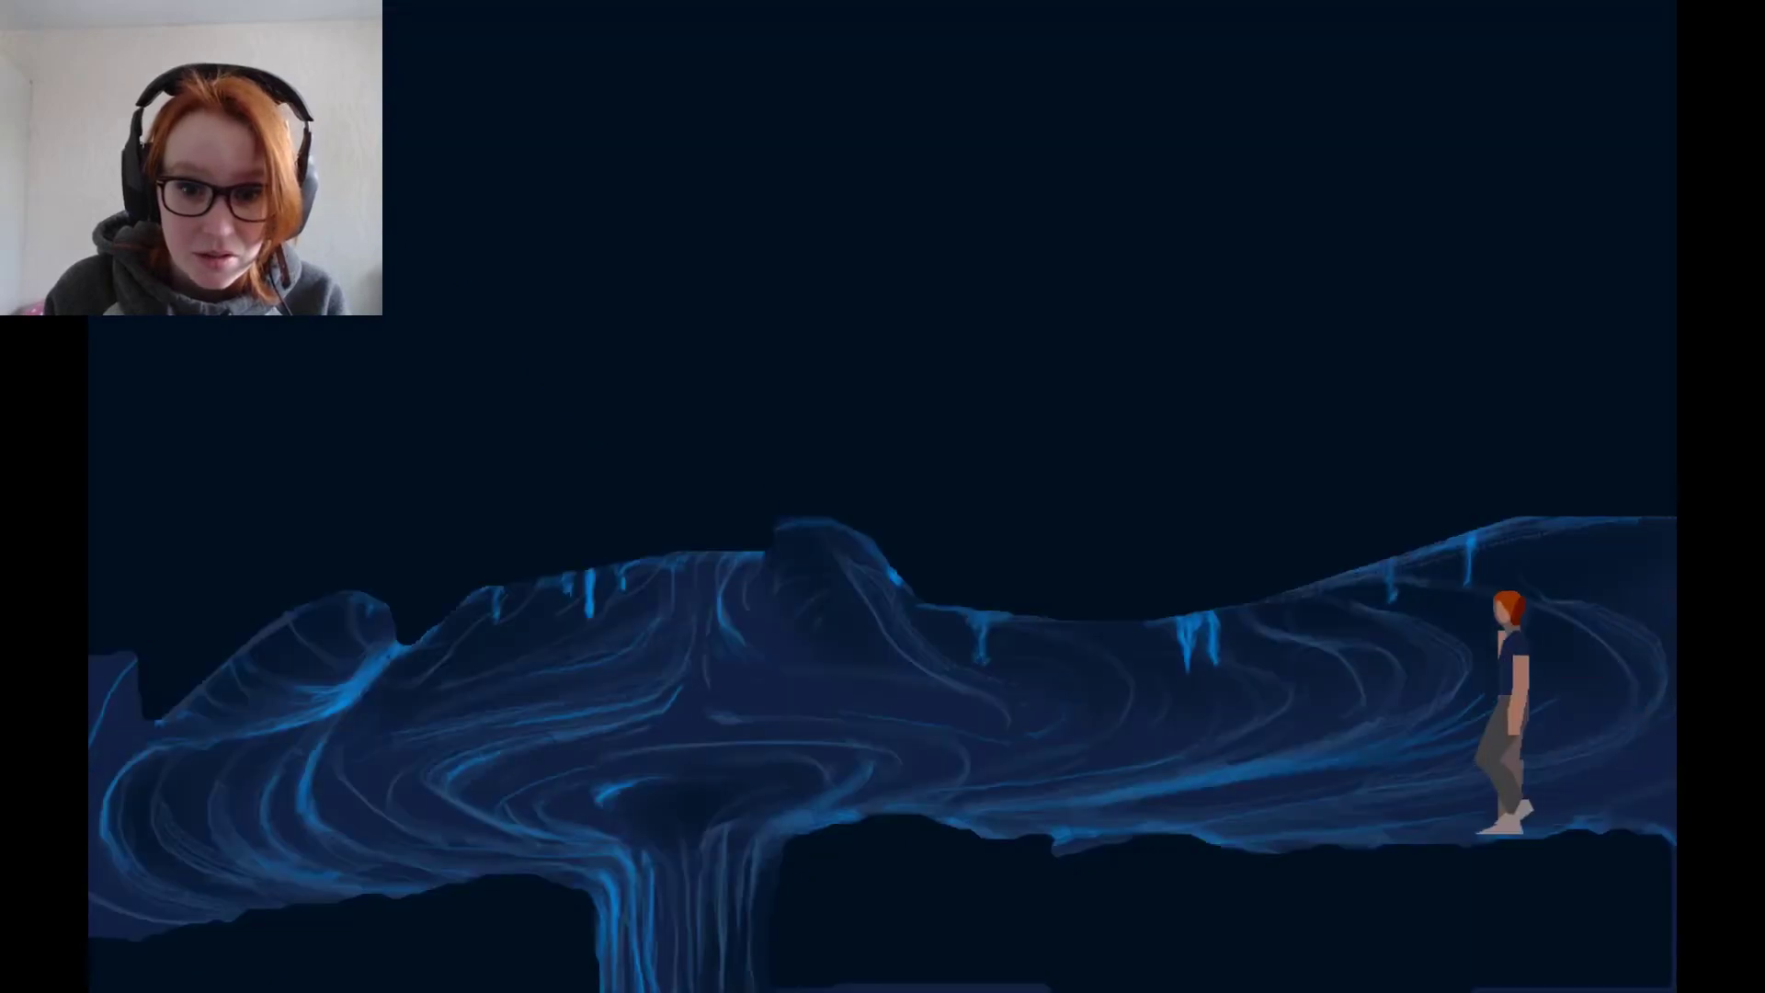
pyautogui.press('Left')
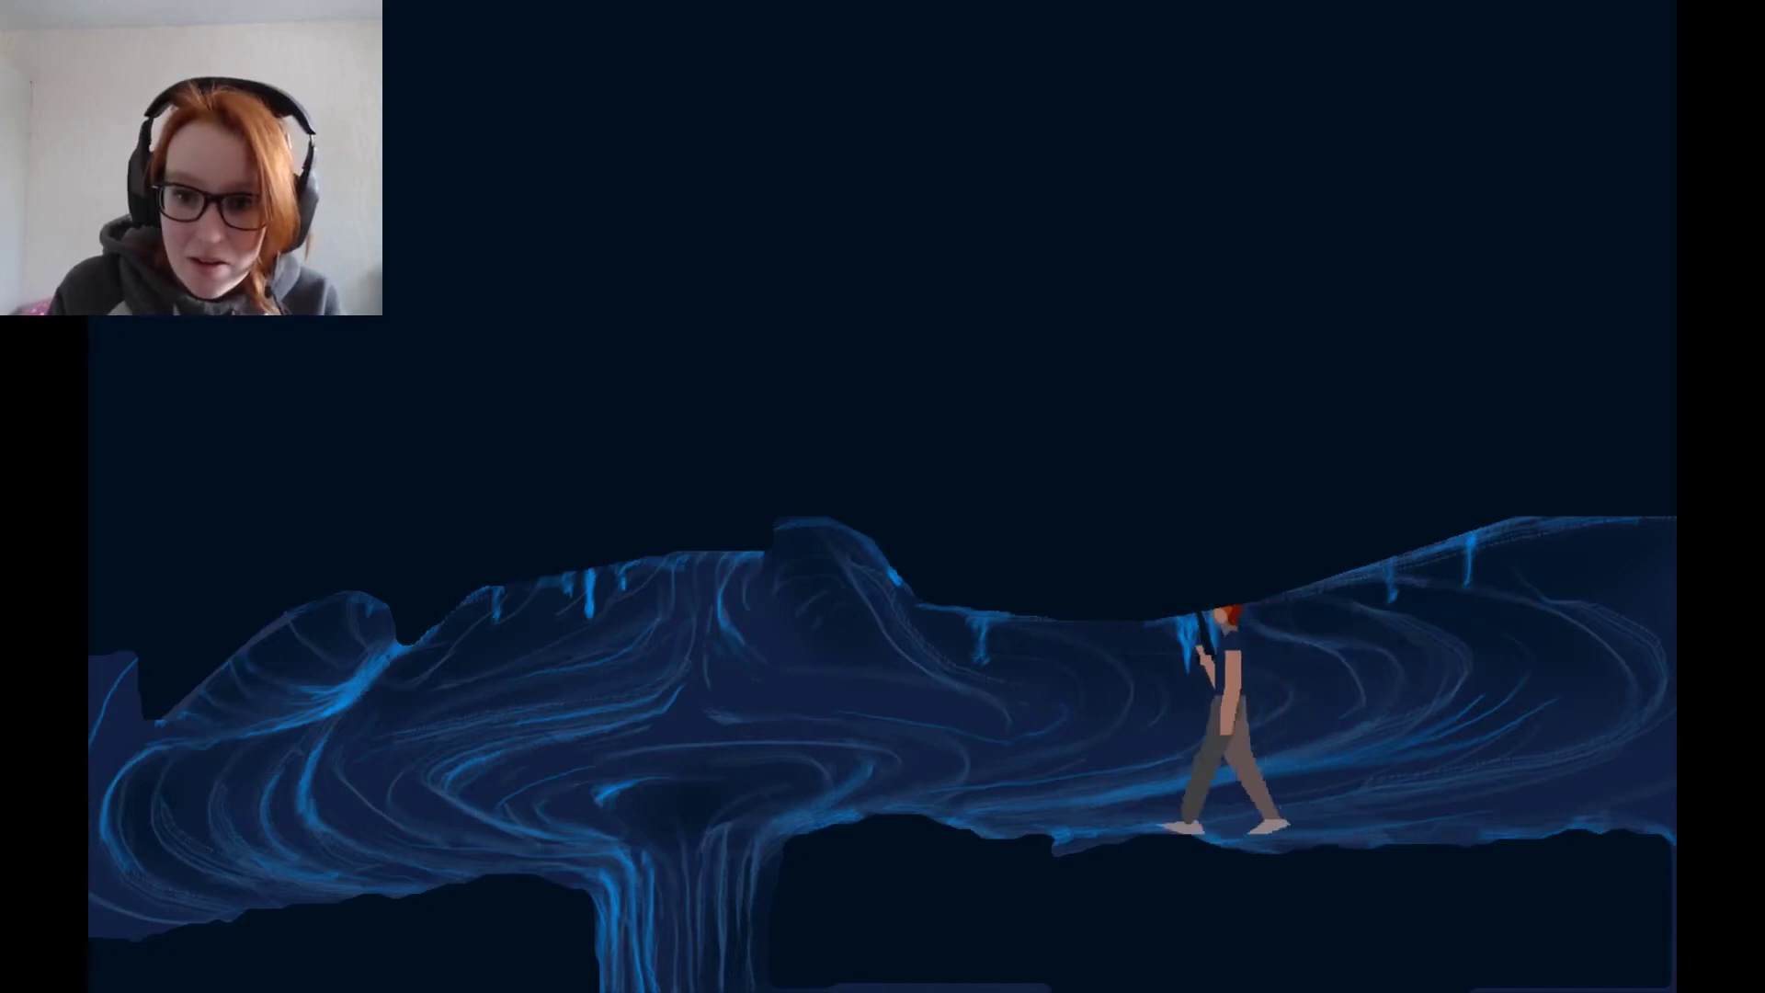
pyautogui.press('Right')
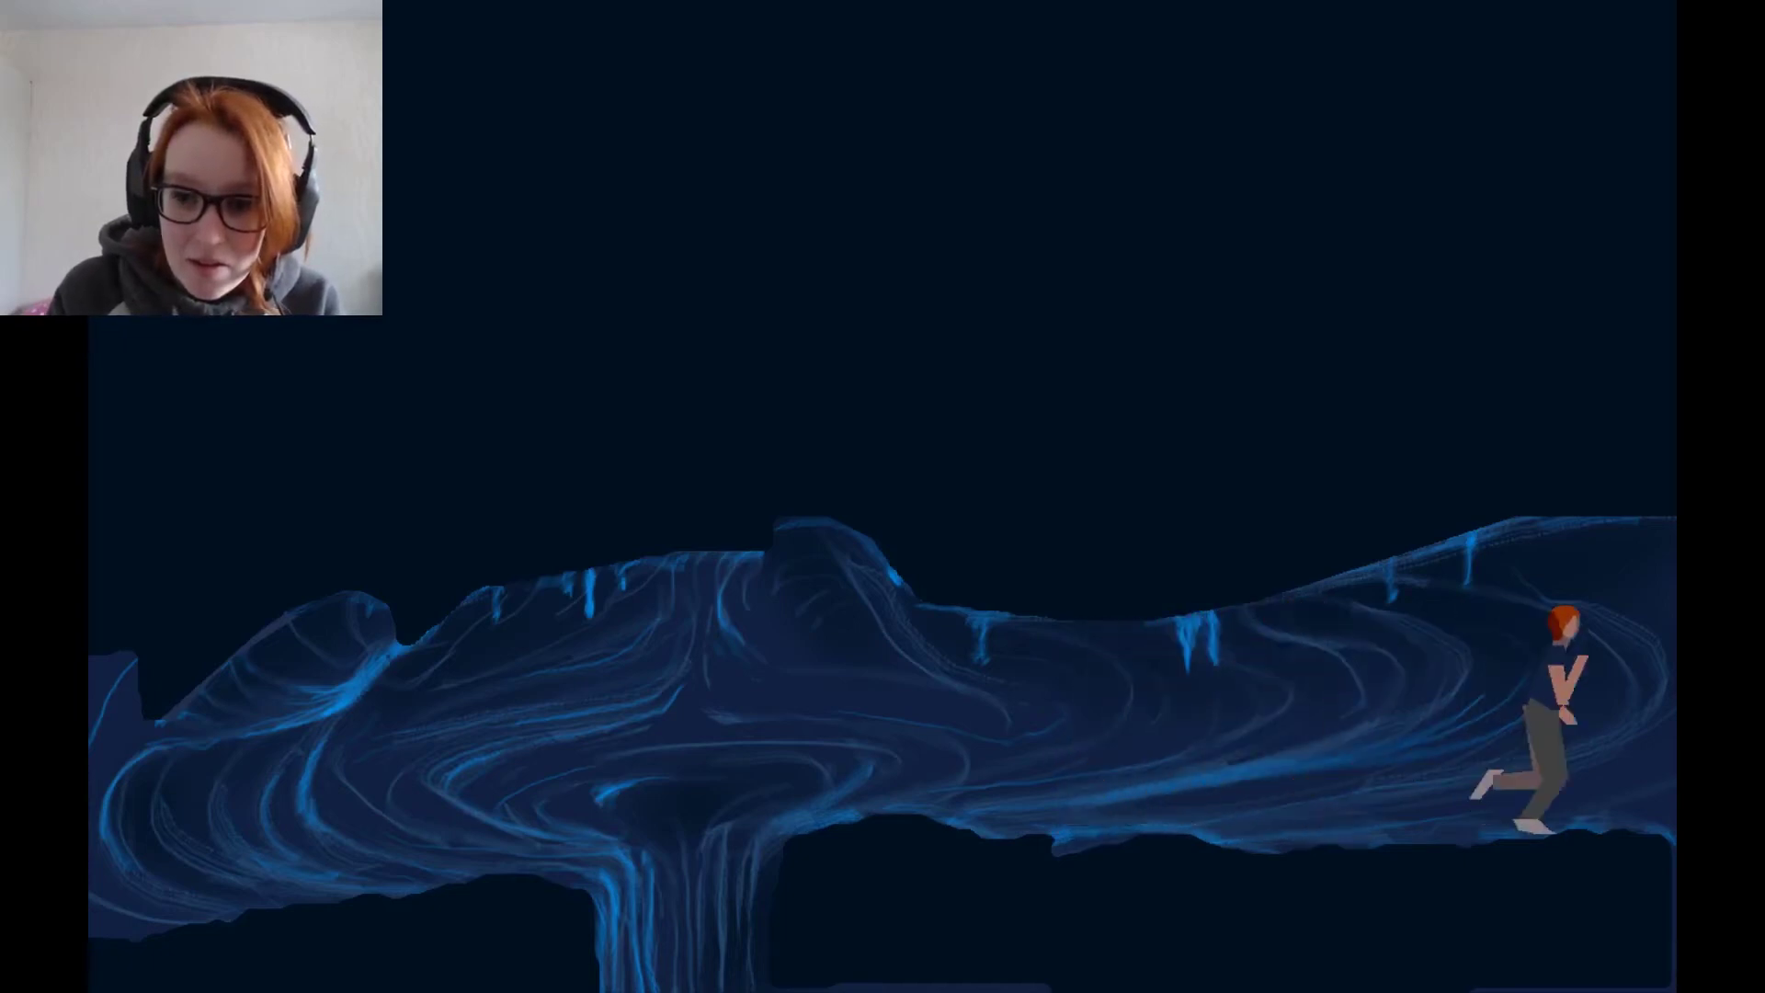
pyautogui.press('Left')
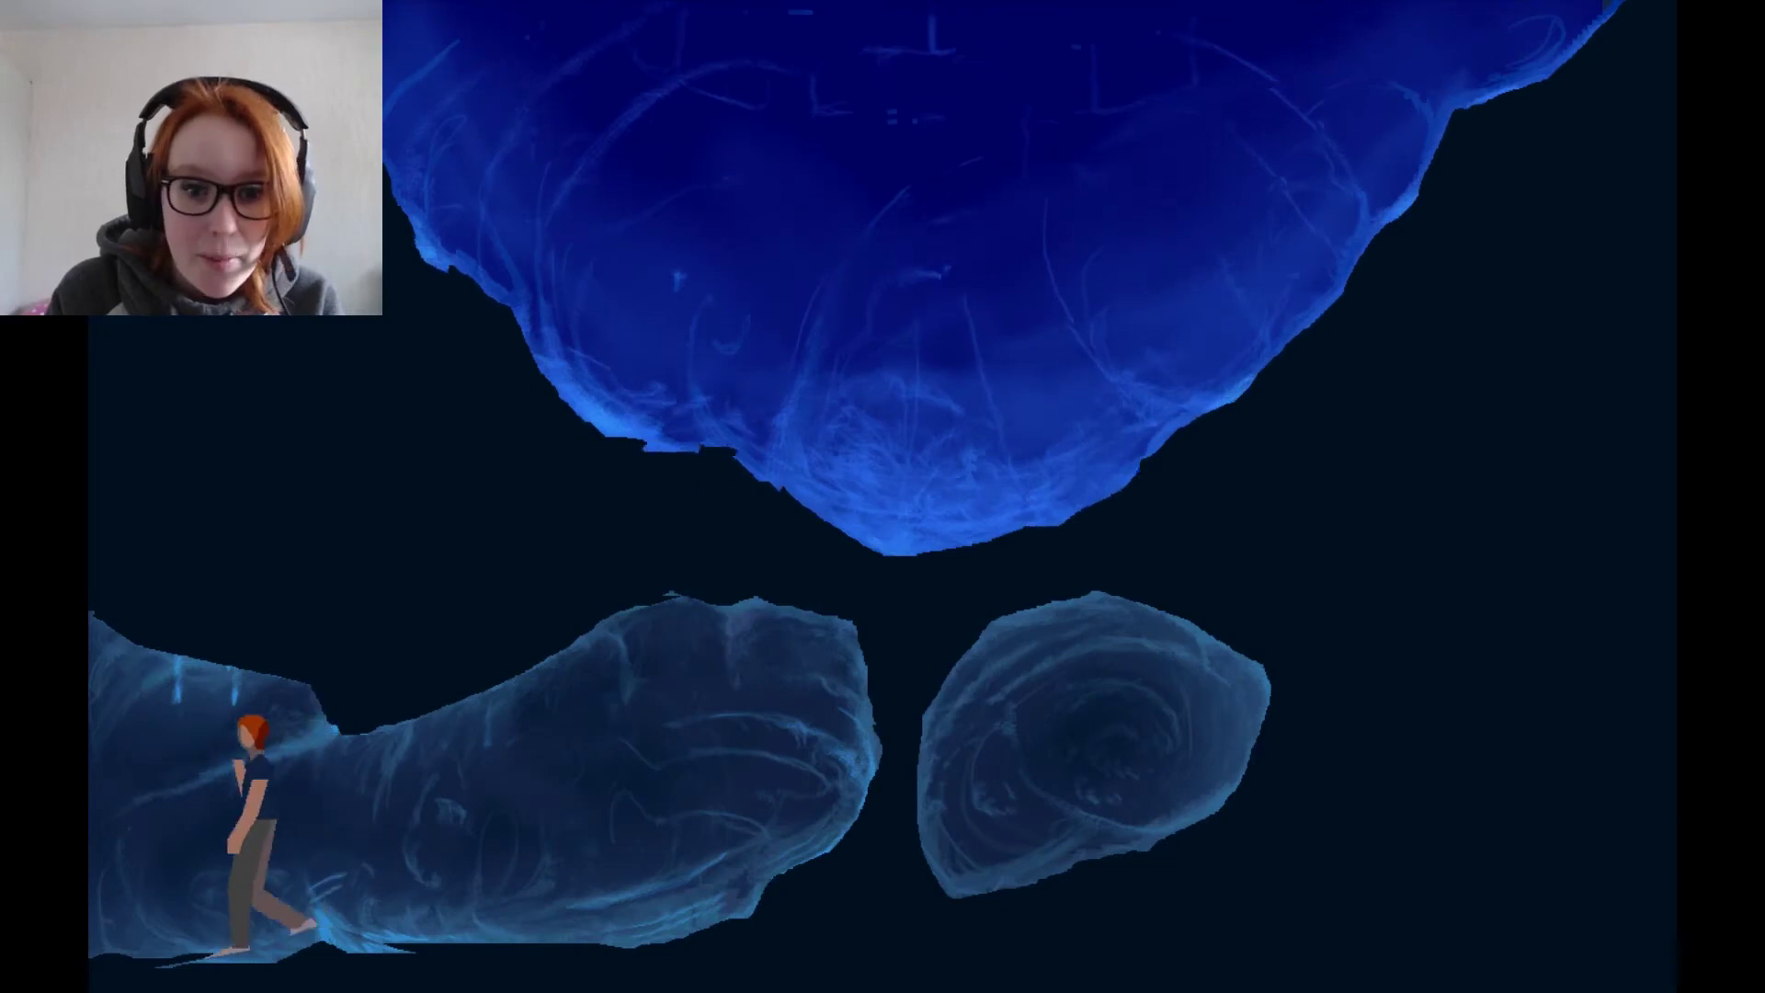
pyautogui.press('Left')
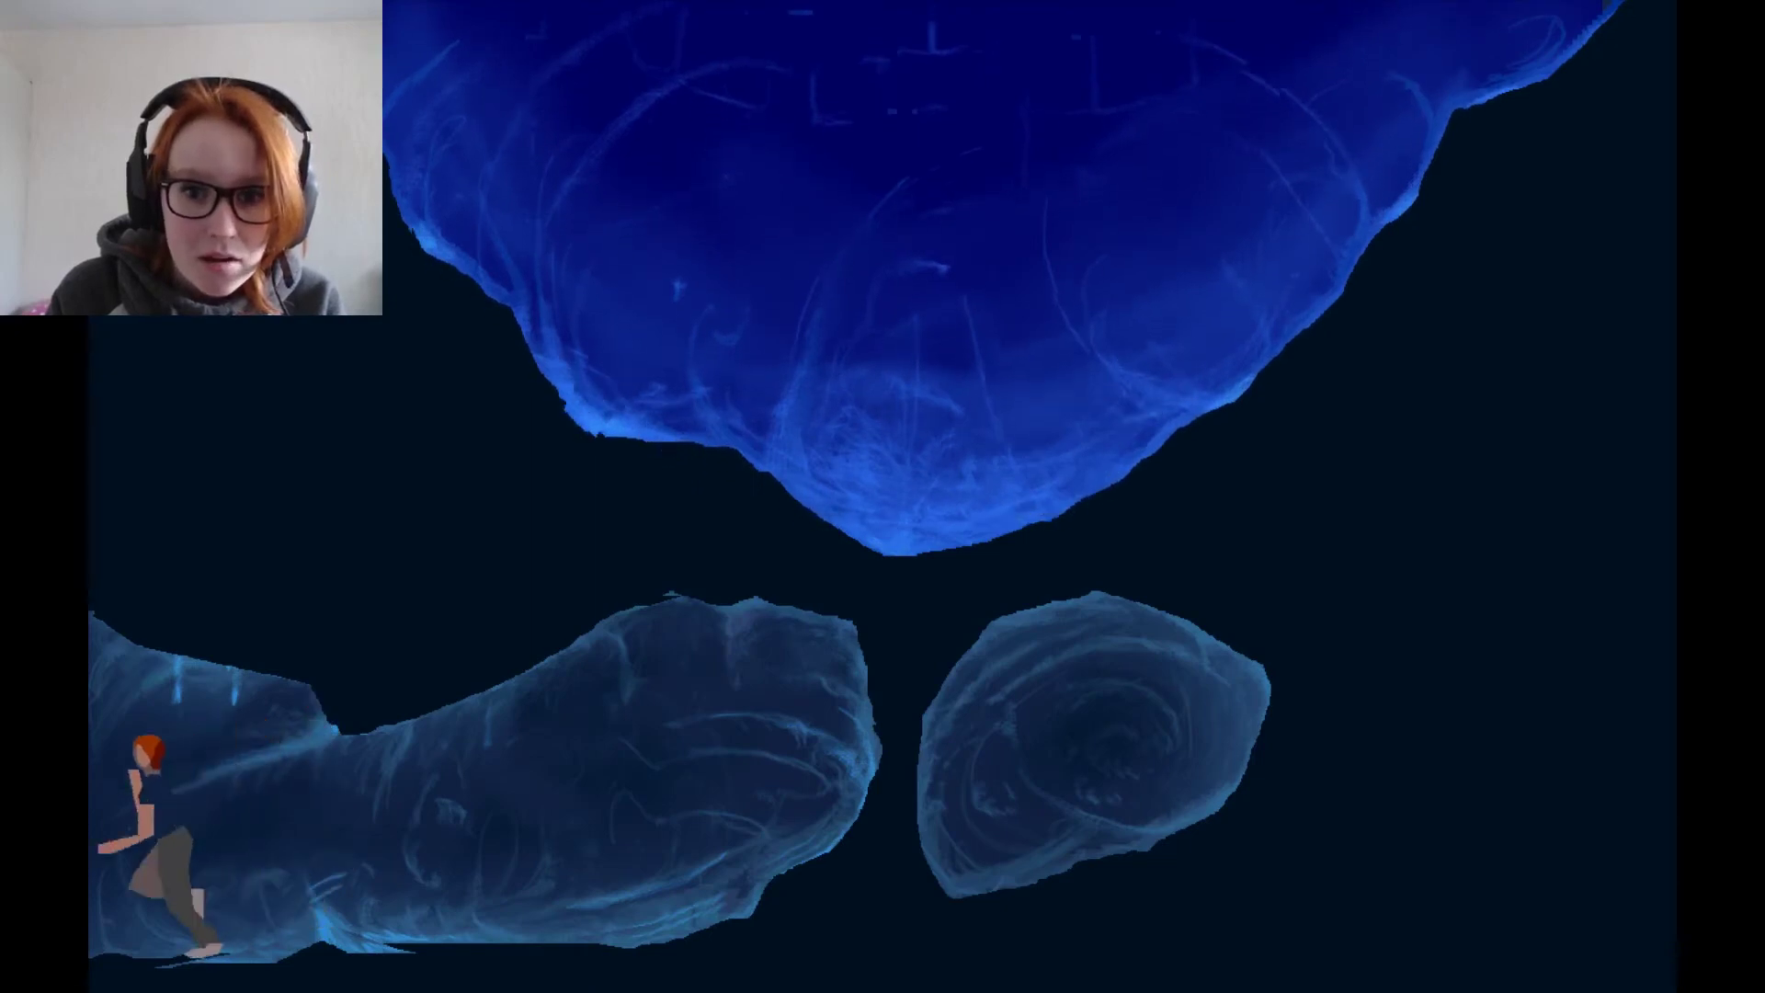
pyautogui.press('Left')
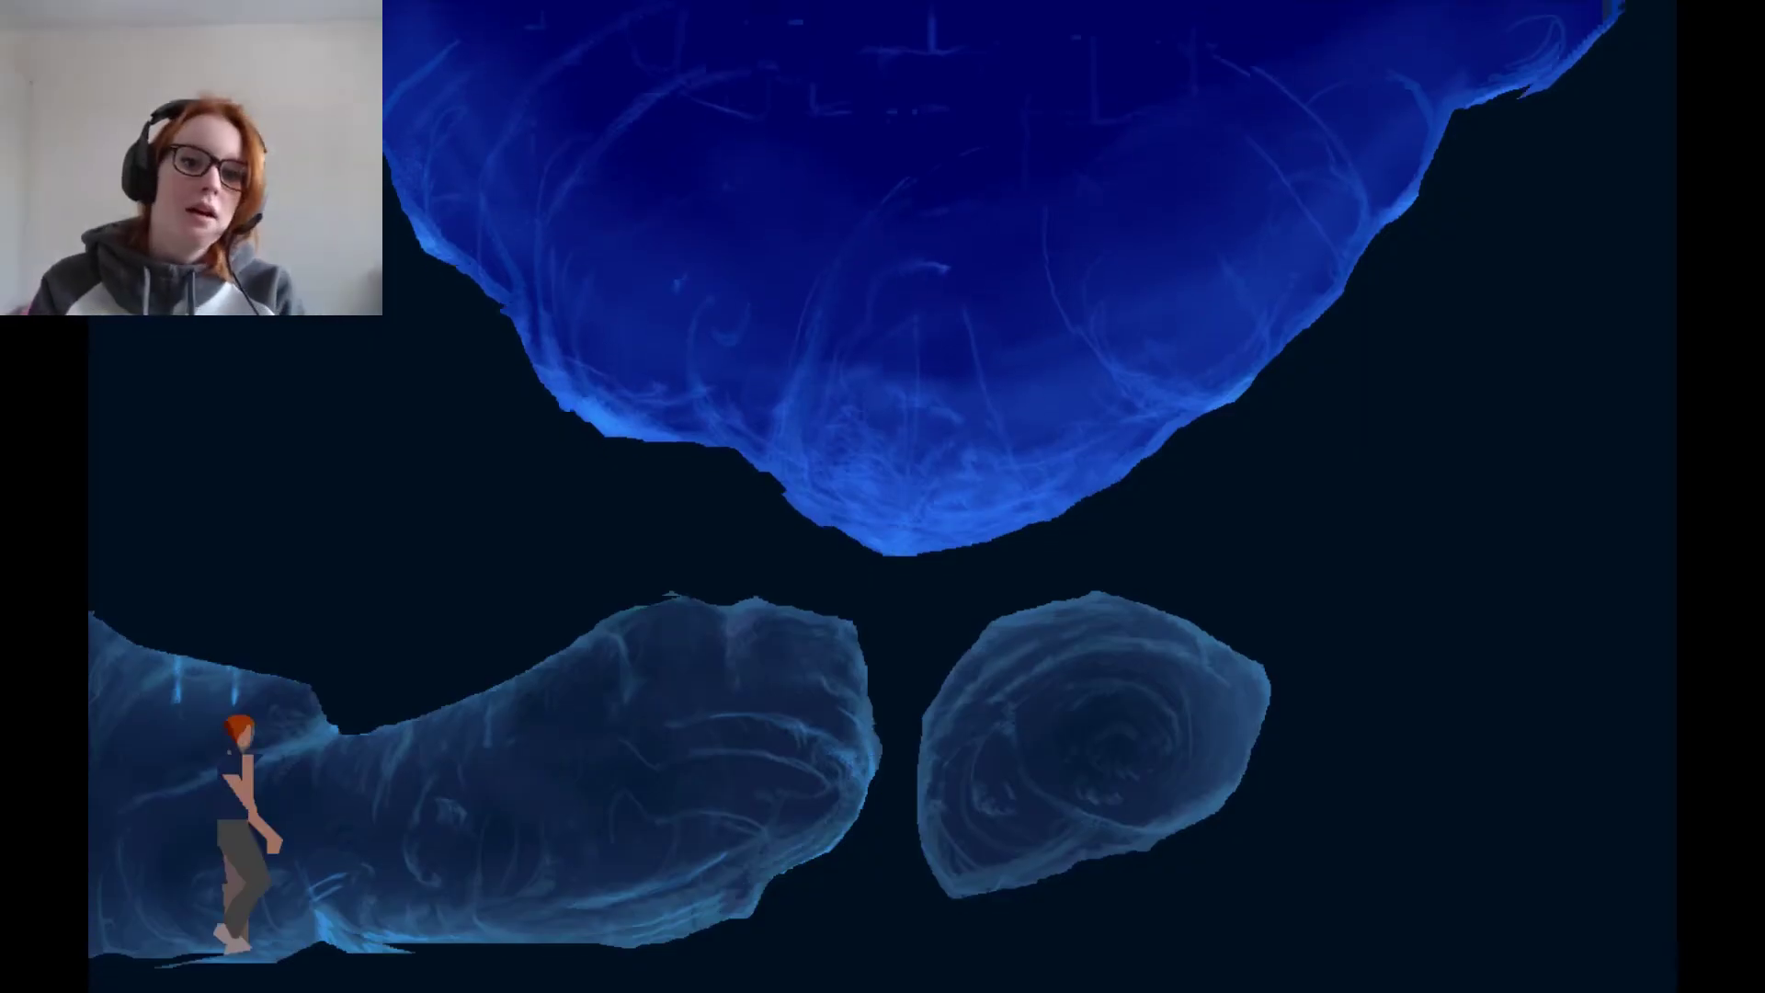
pyautogui.press('Right')
pyautogui.press('Right')
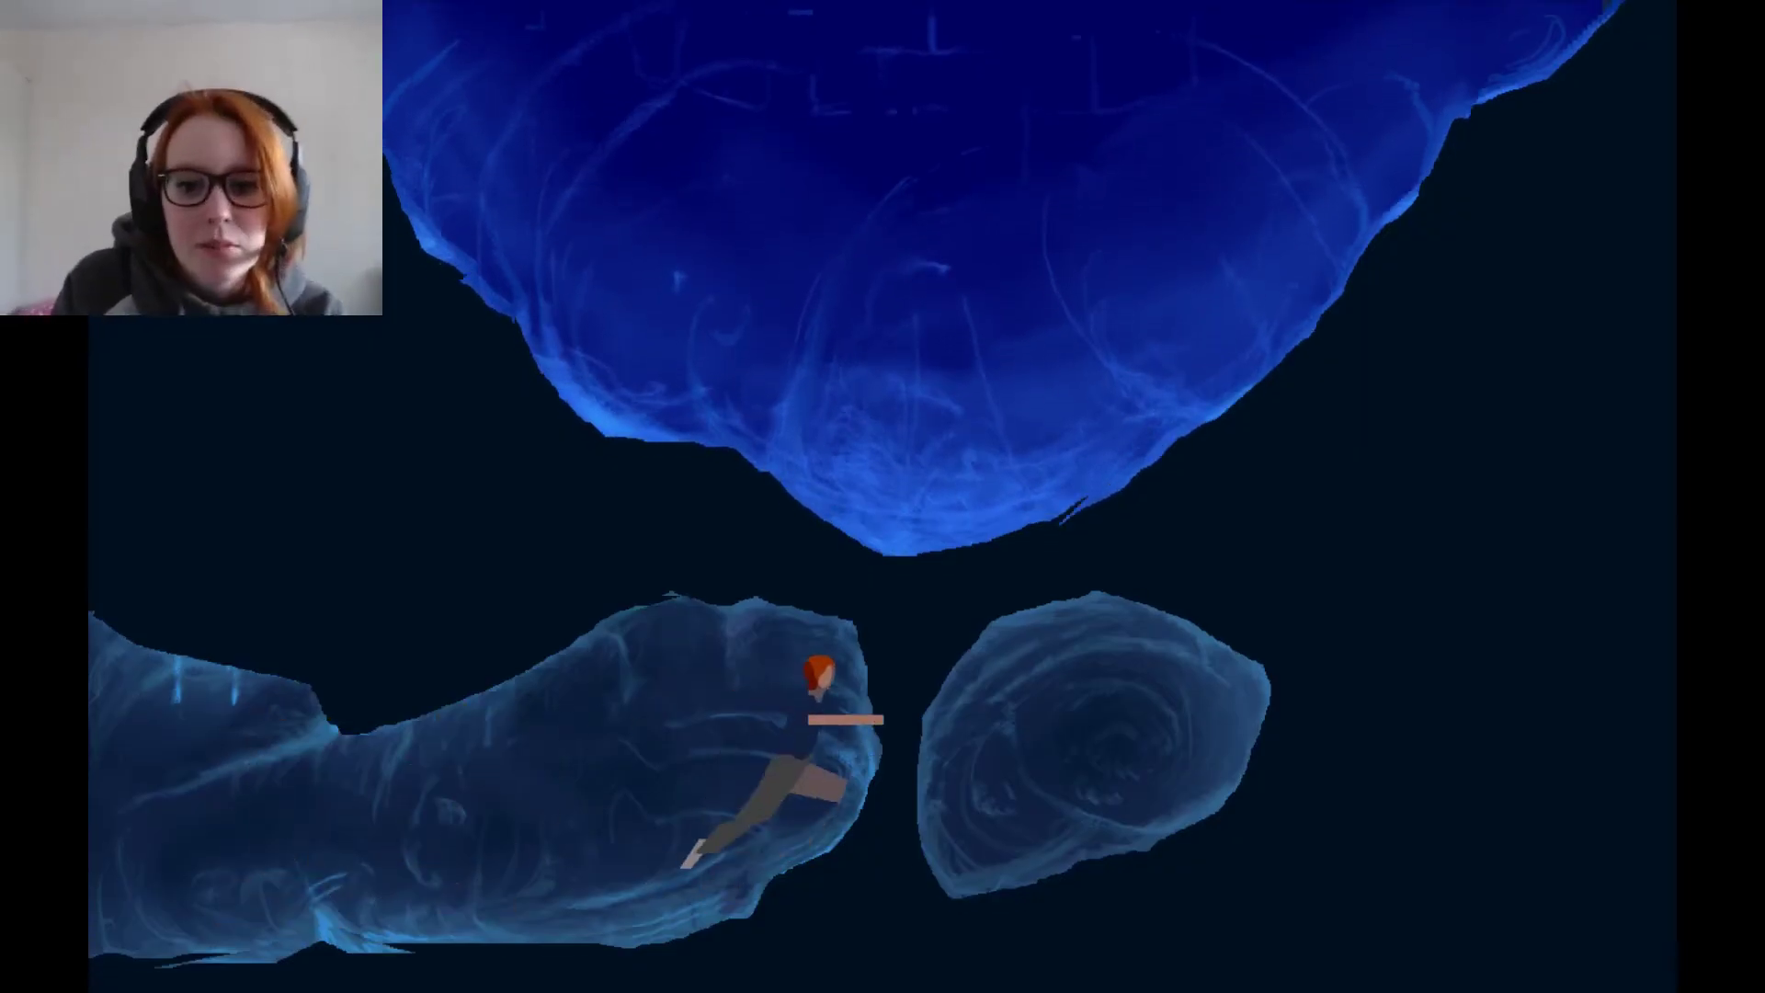
pyautogui.hotkey('shift', 'Right')
pyautogui.press('Left')
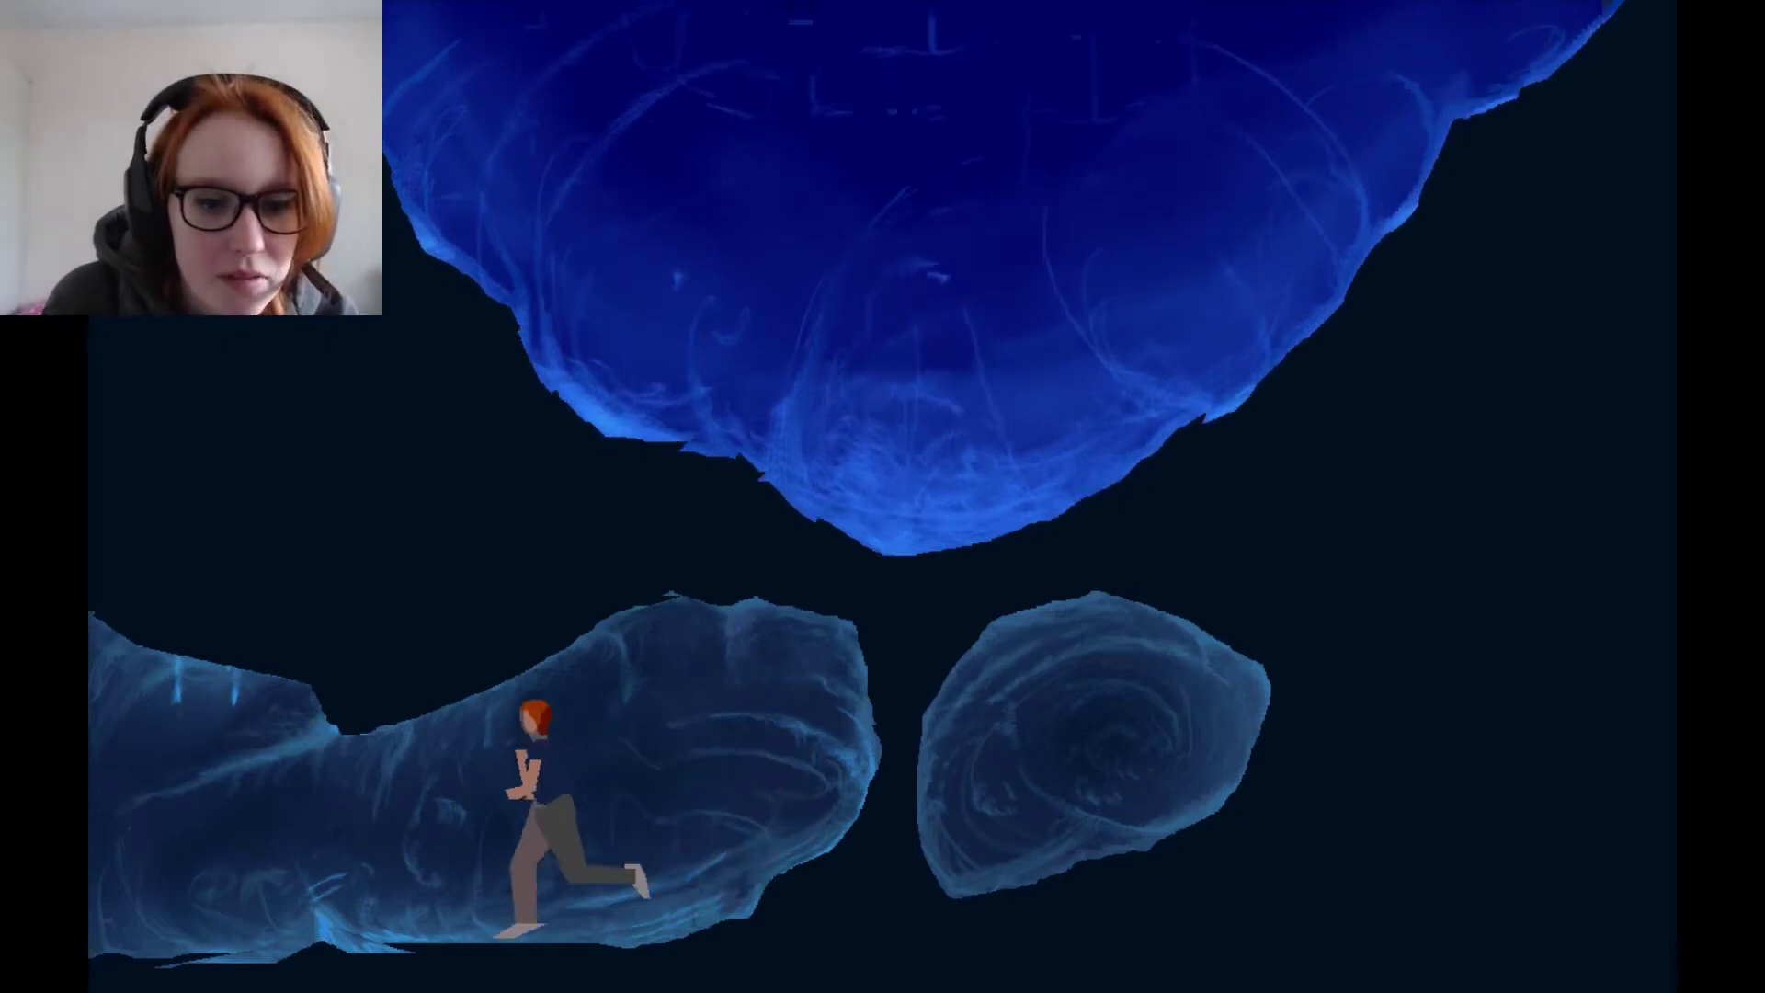
pyautogui.press('Left')
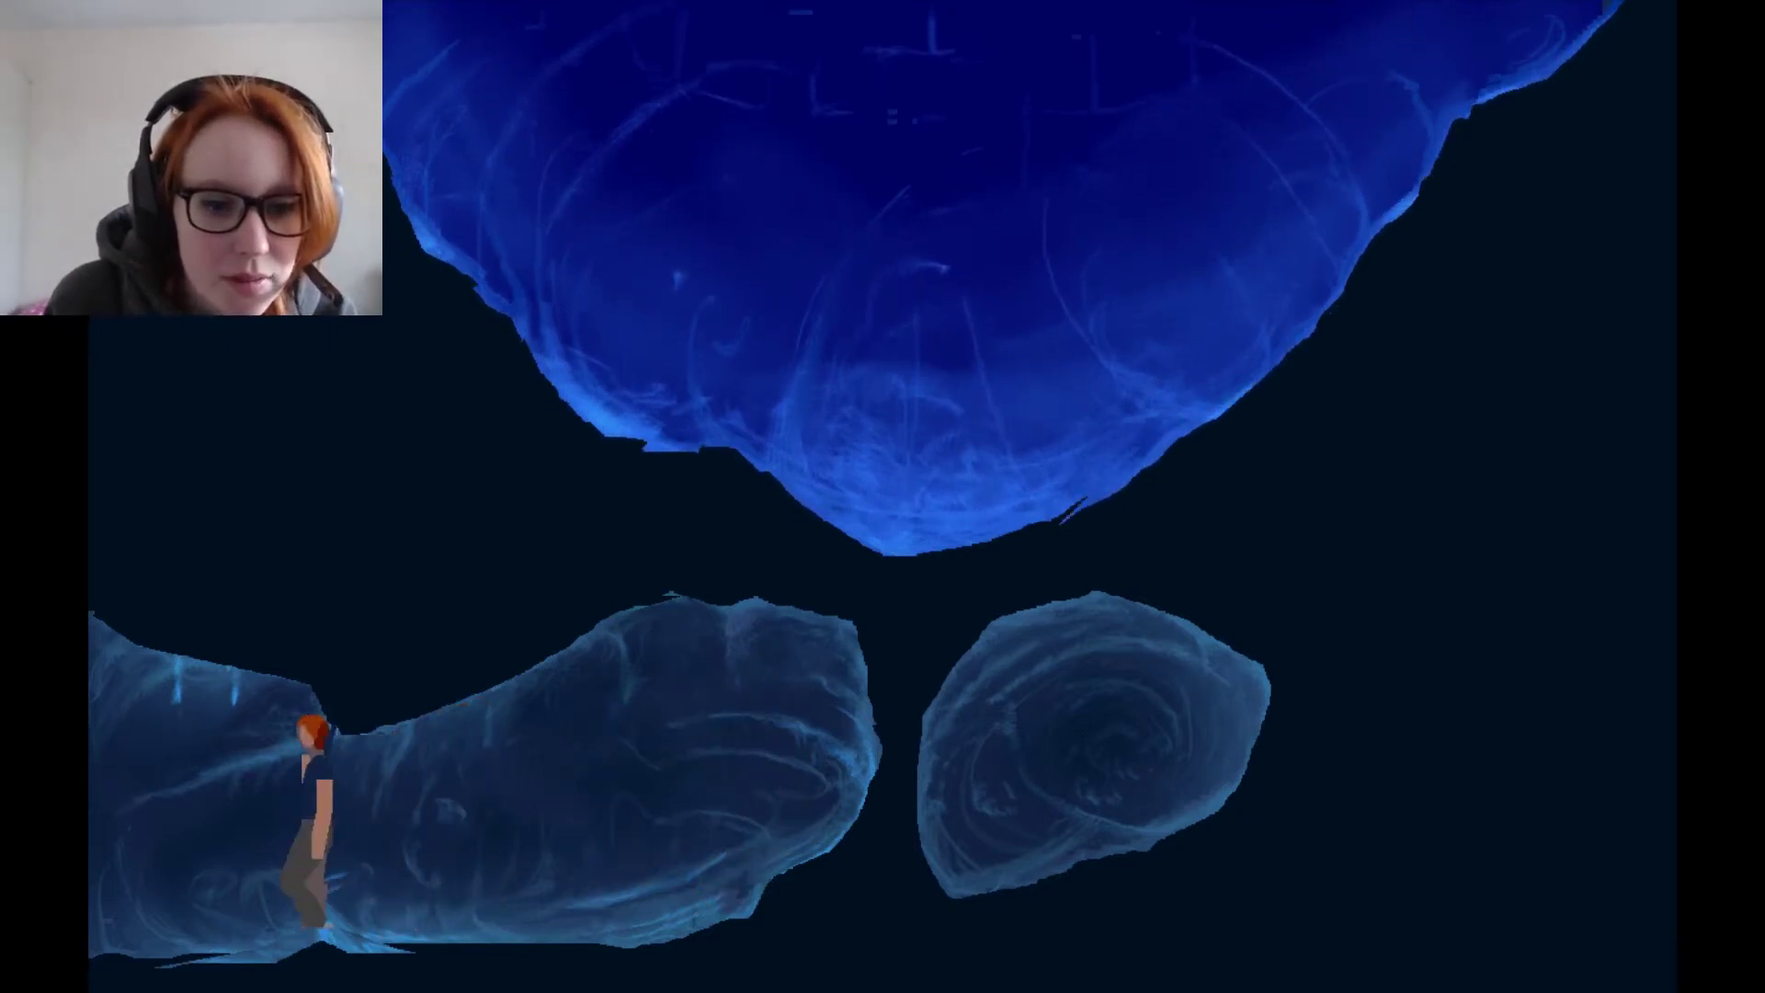
pyautogui.press('Right')
pyautogui.press('ctrl')
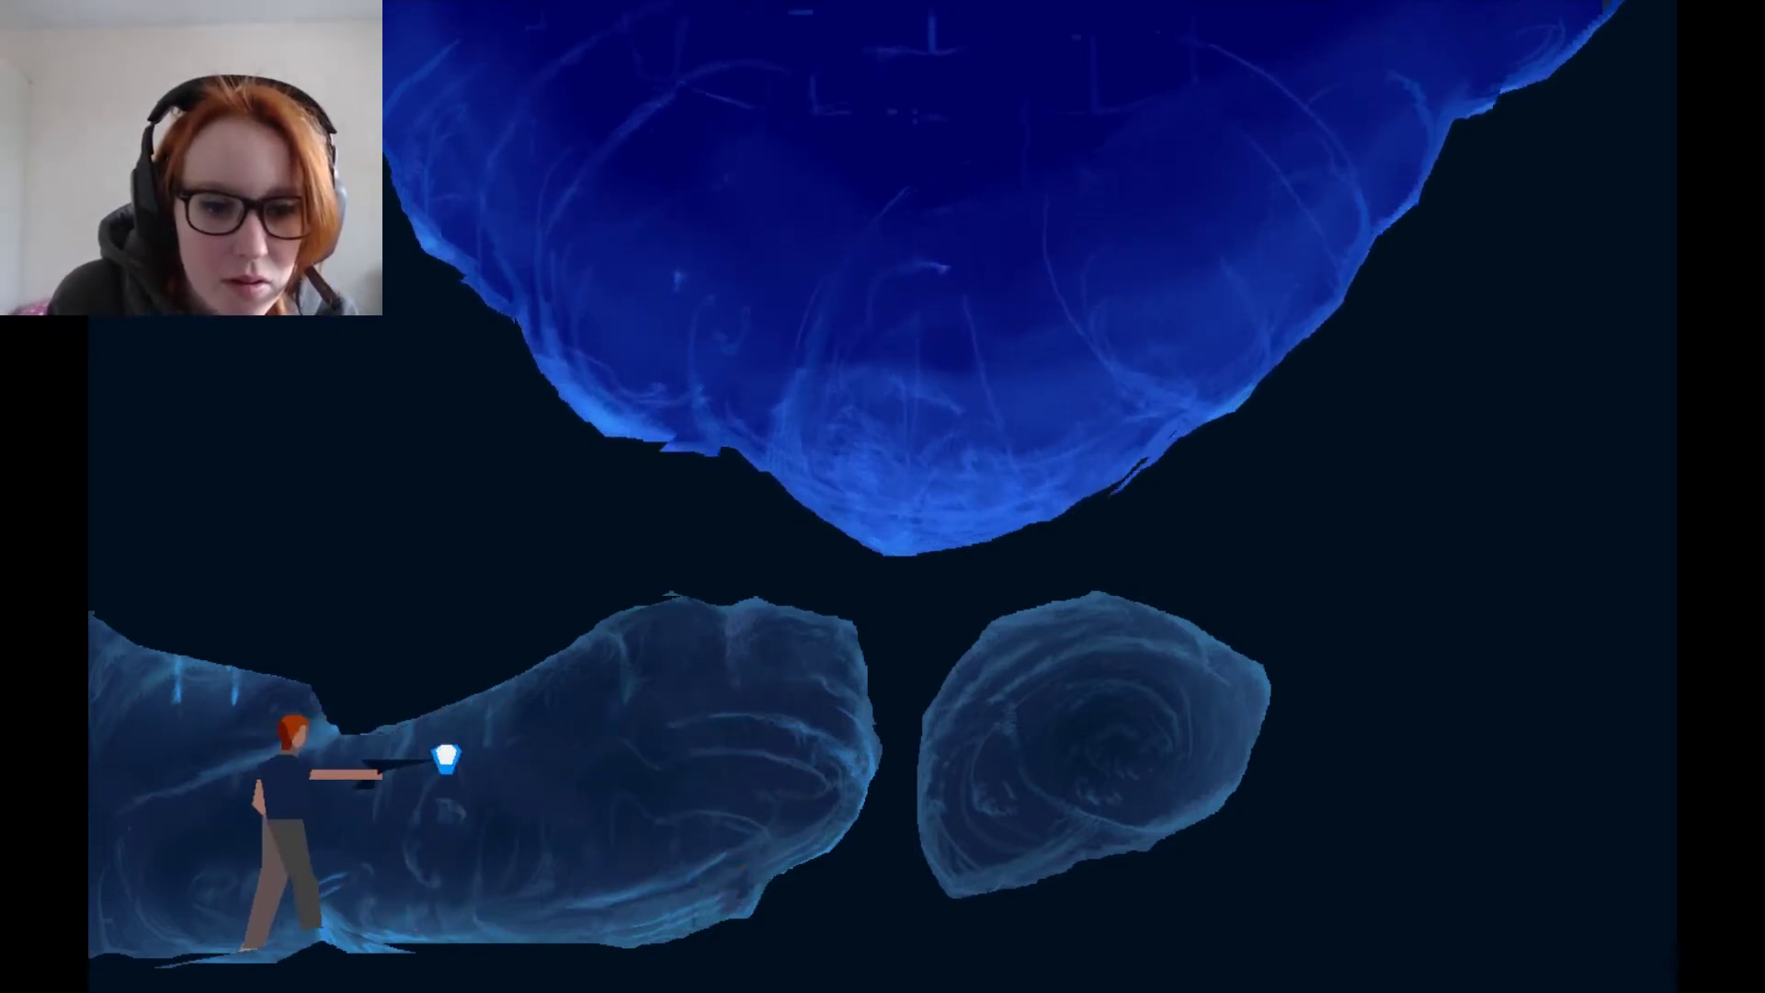
pyautogui.press('Left')
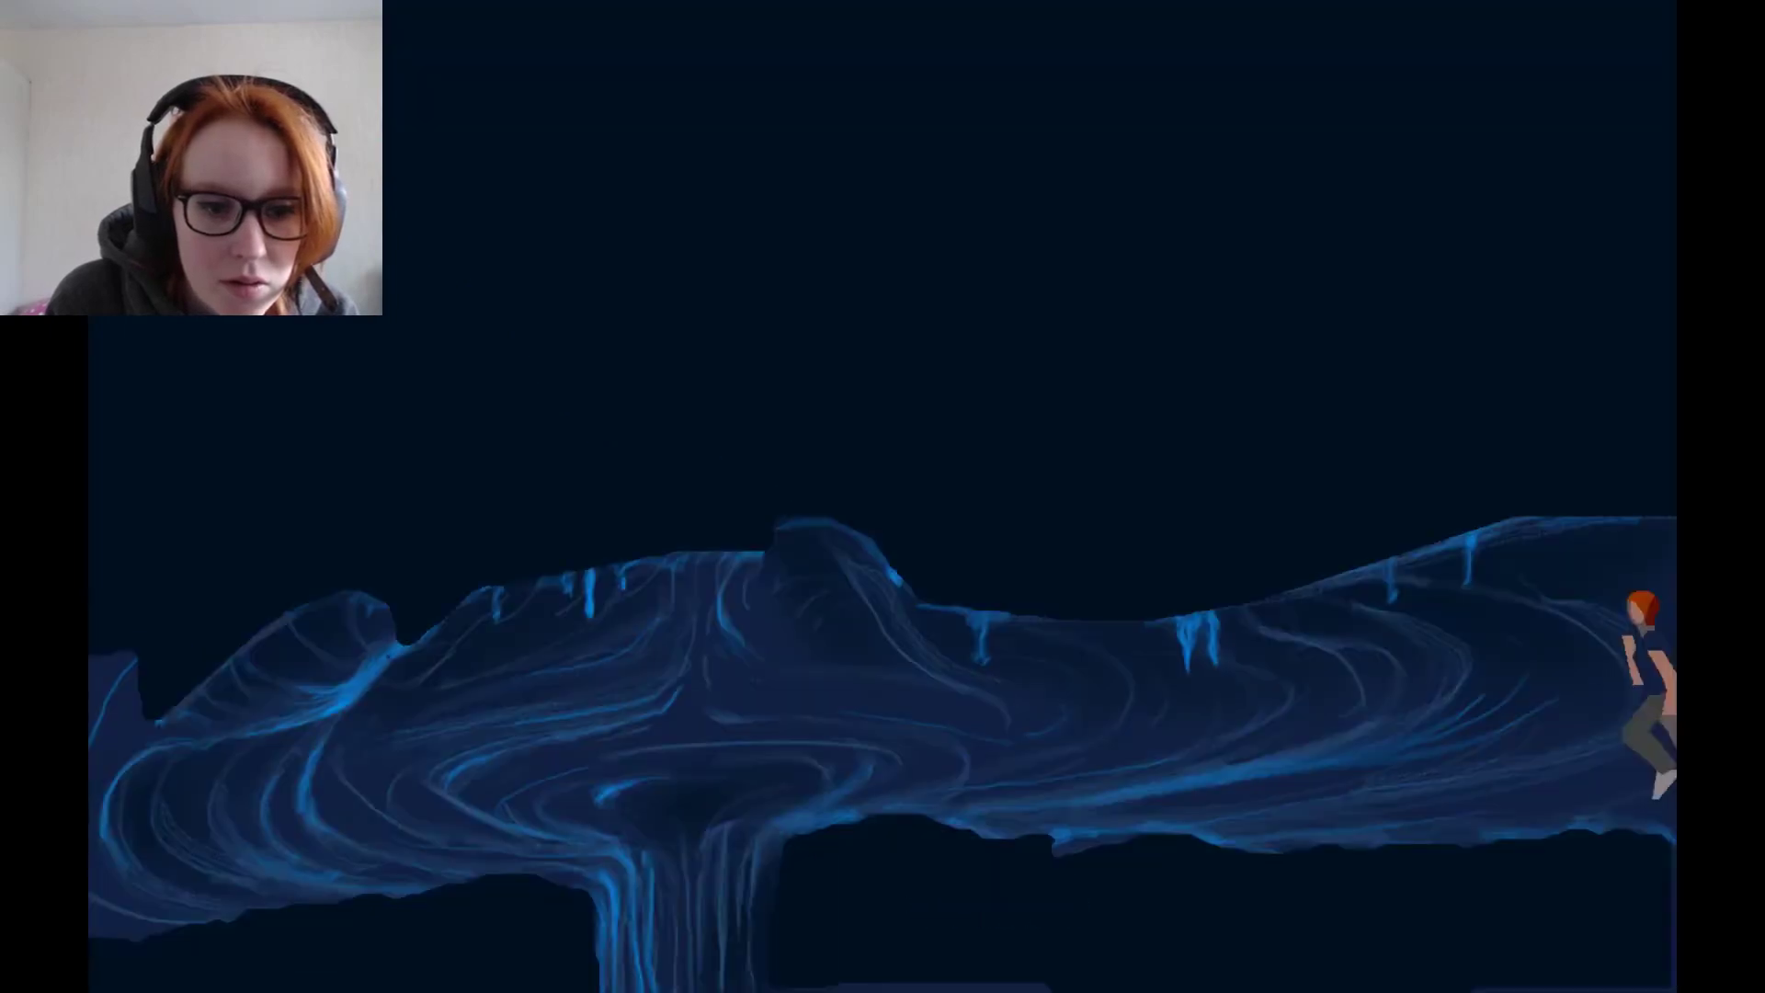
pyautogui.press('Left')
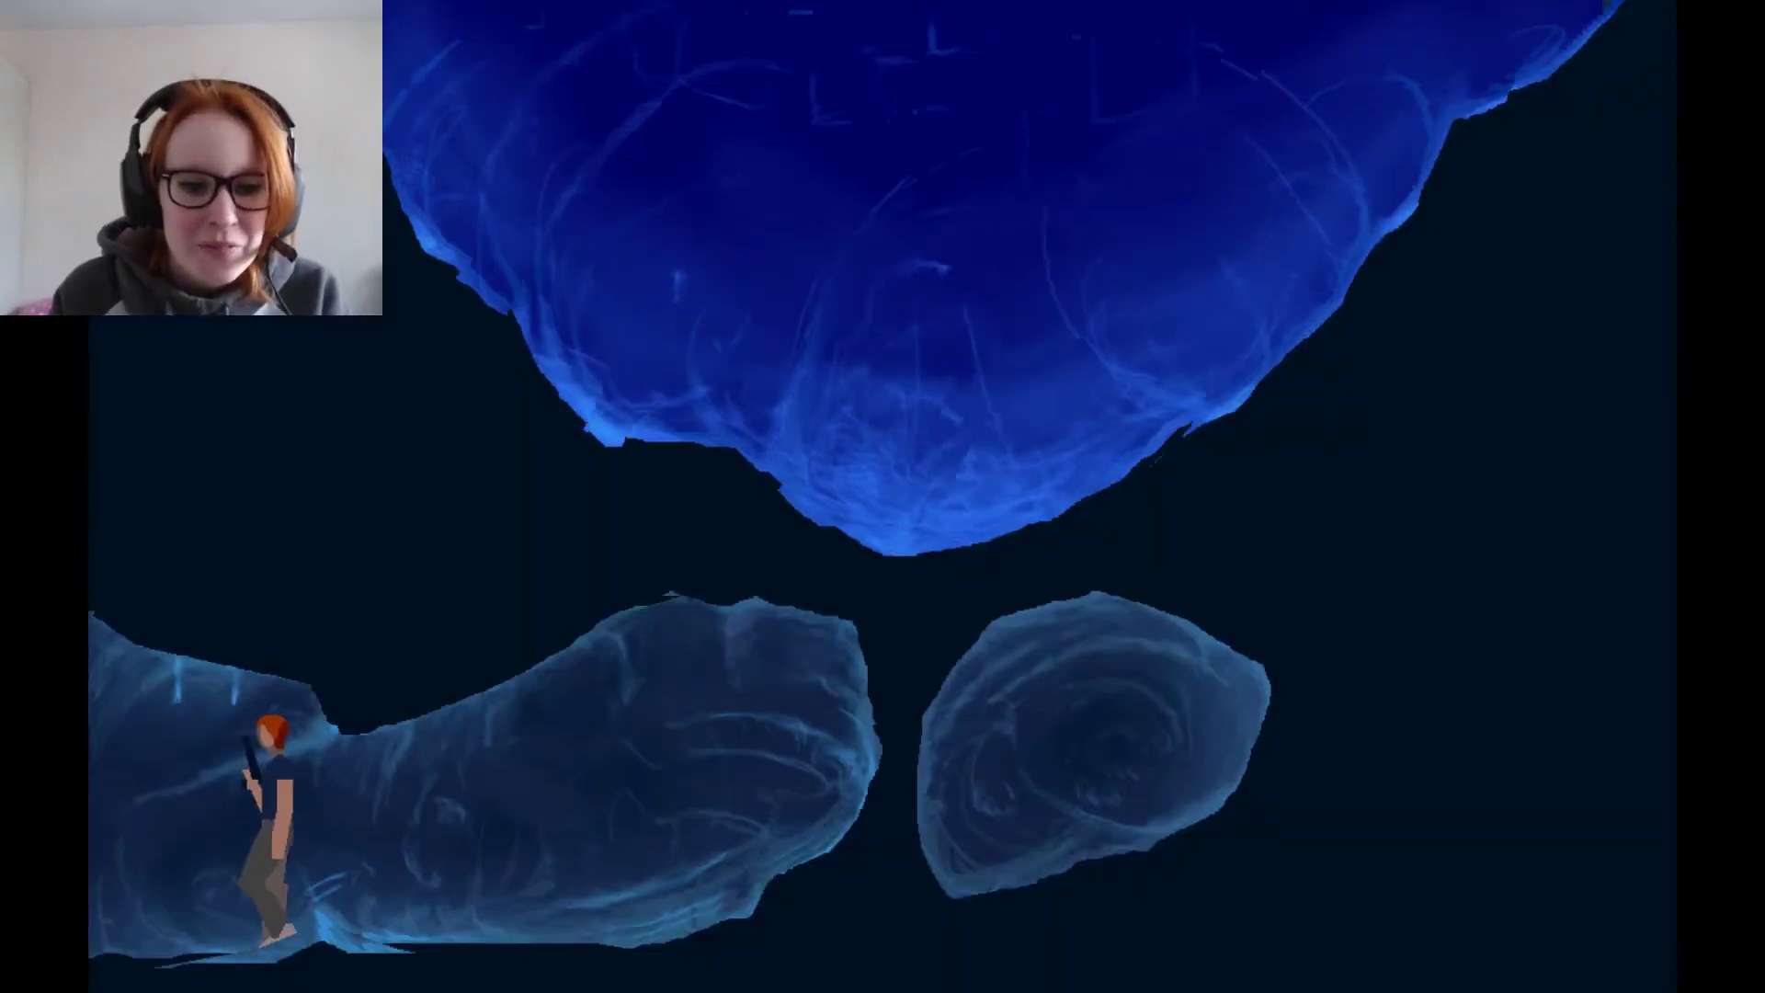
pyautogui.press('space')
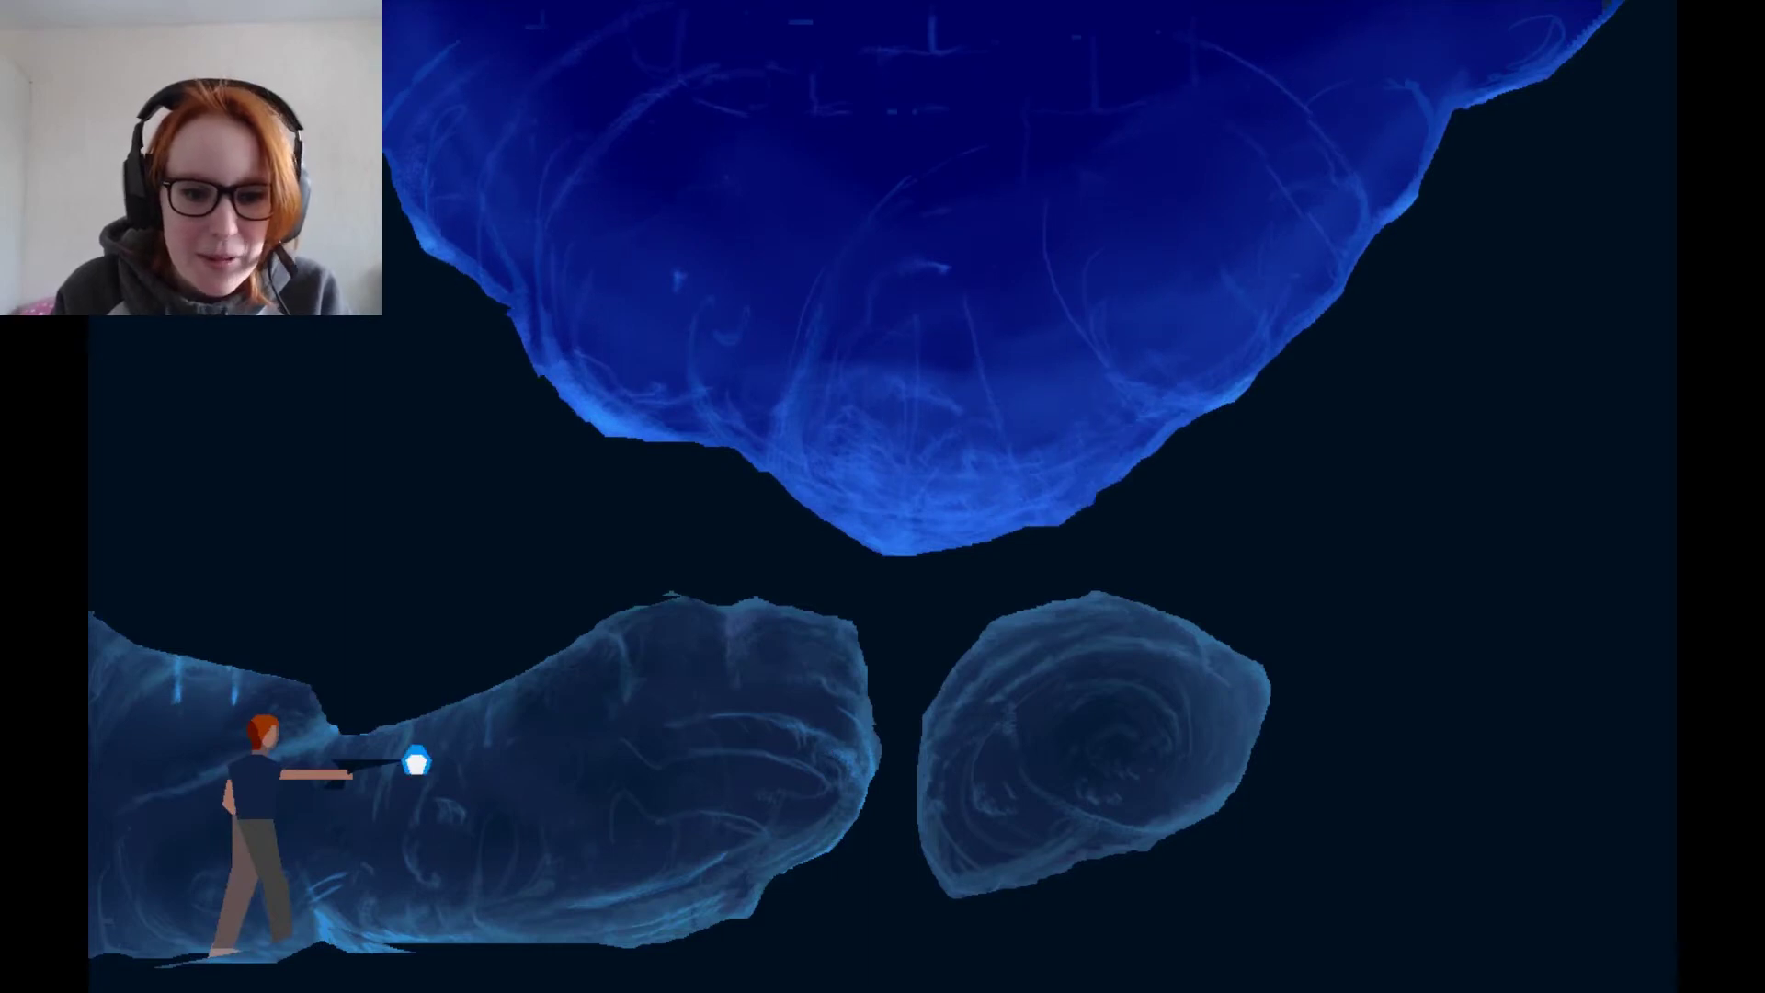
pyautogui.press('Left')
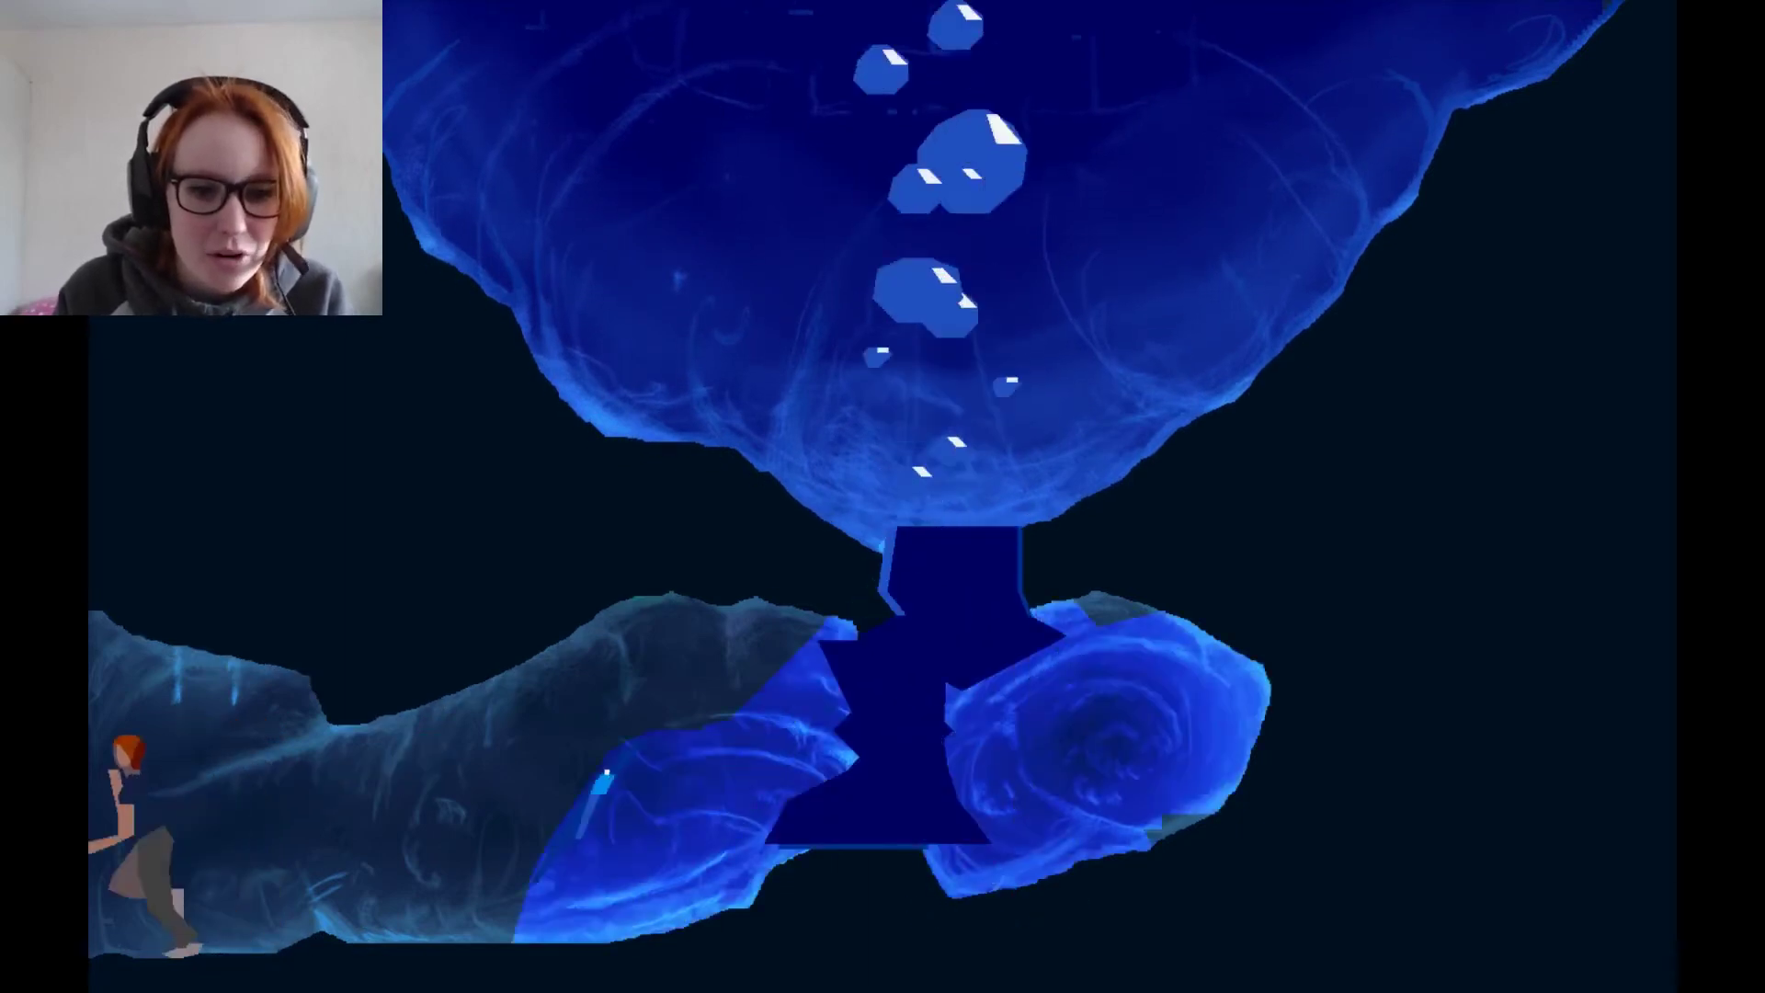
pyautogui.press('Left')
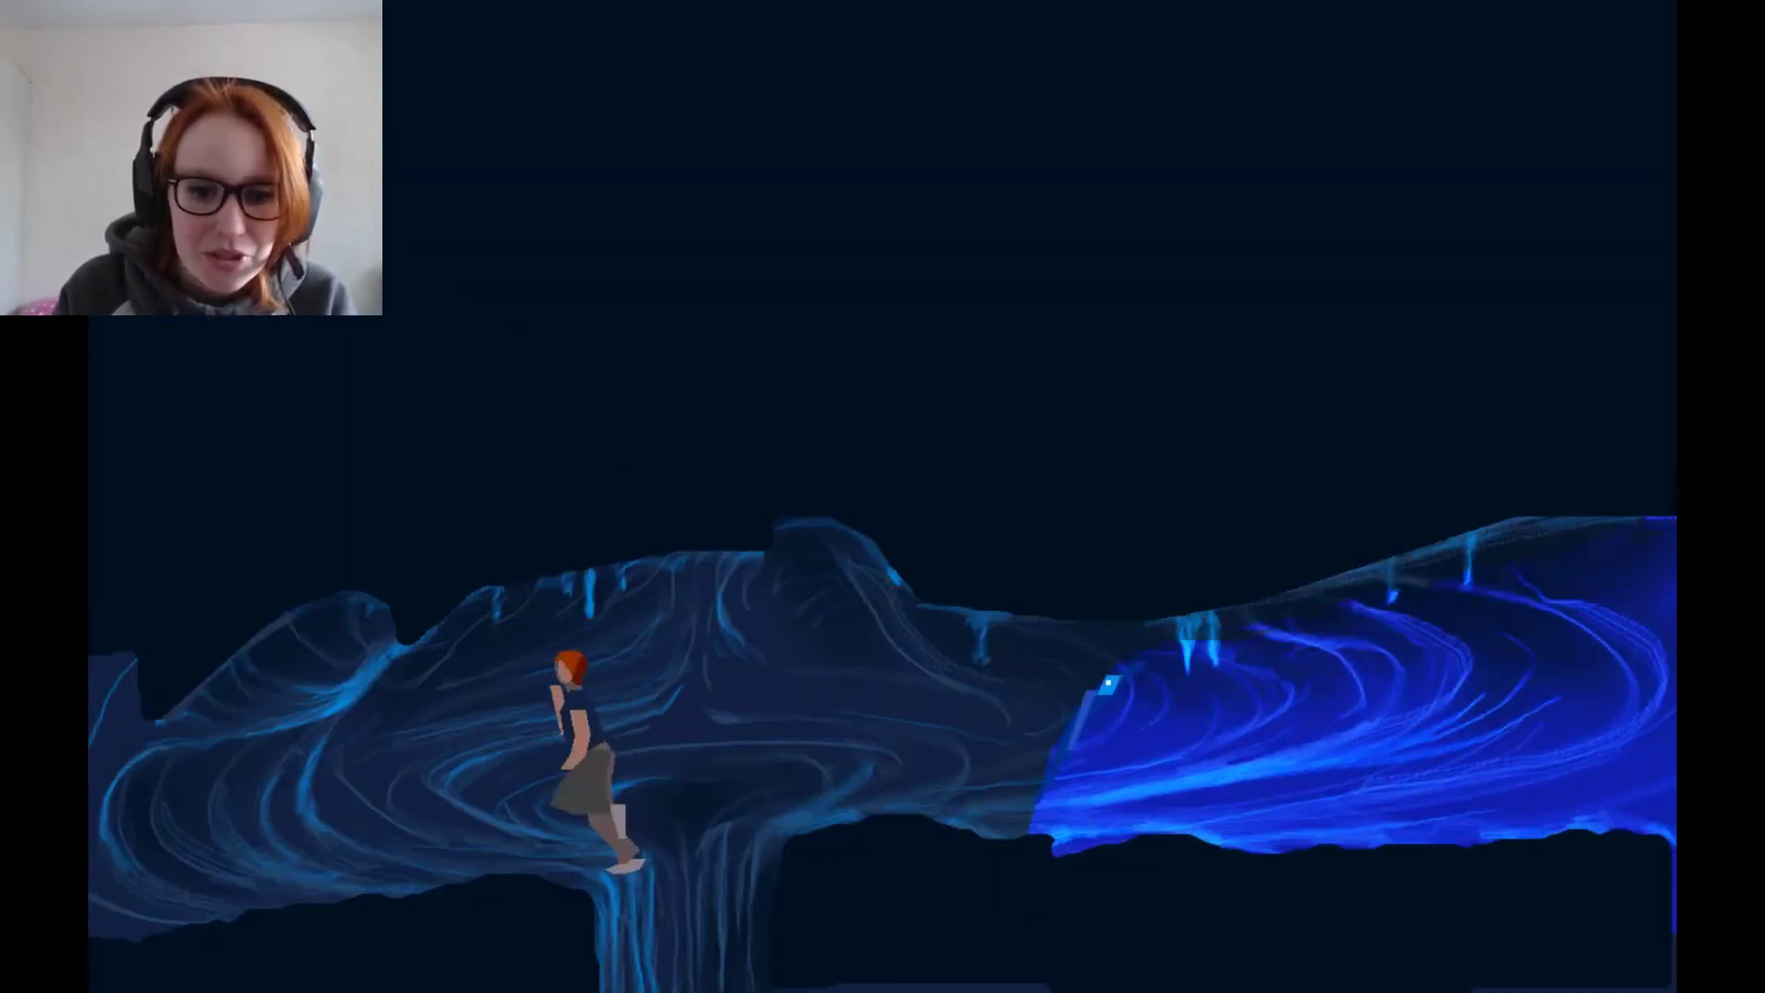
pyautogui.press('Left')
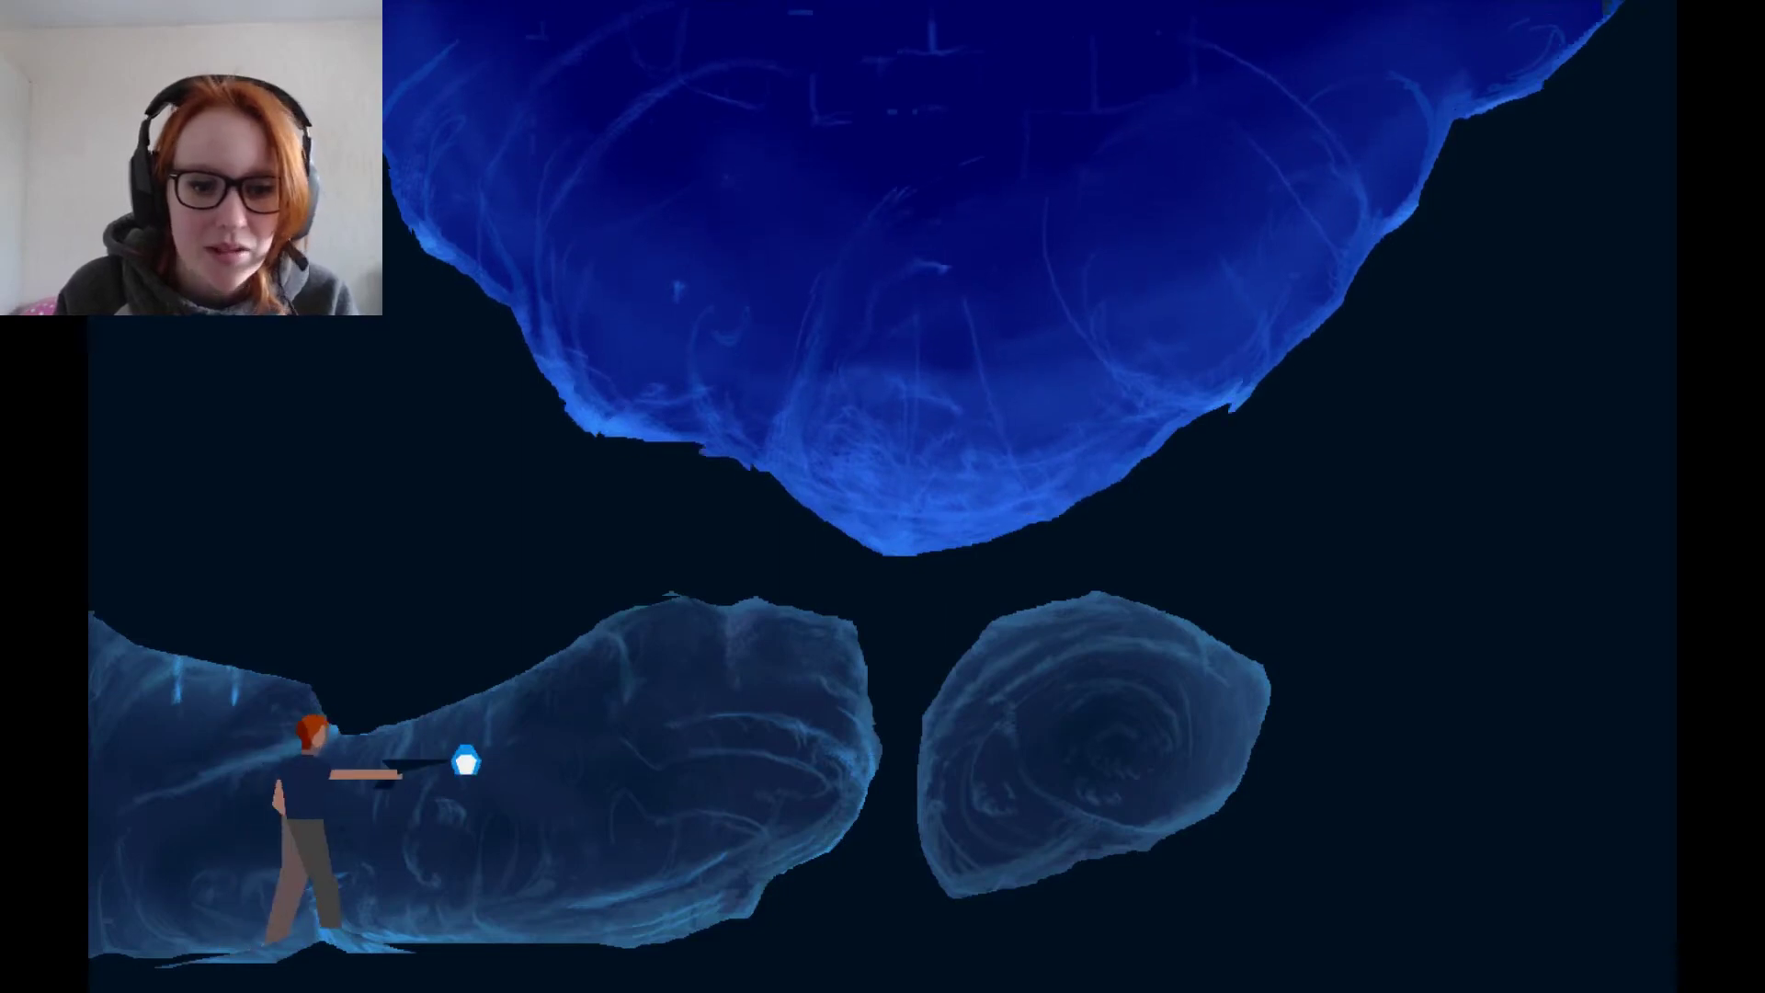
pyautogui.press('space')
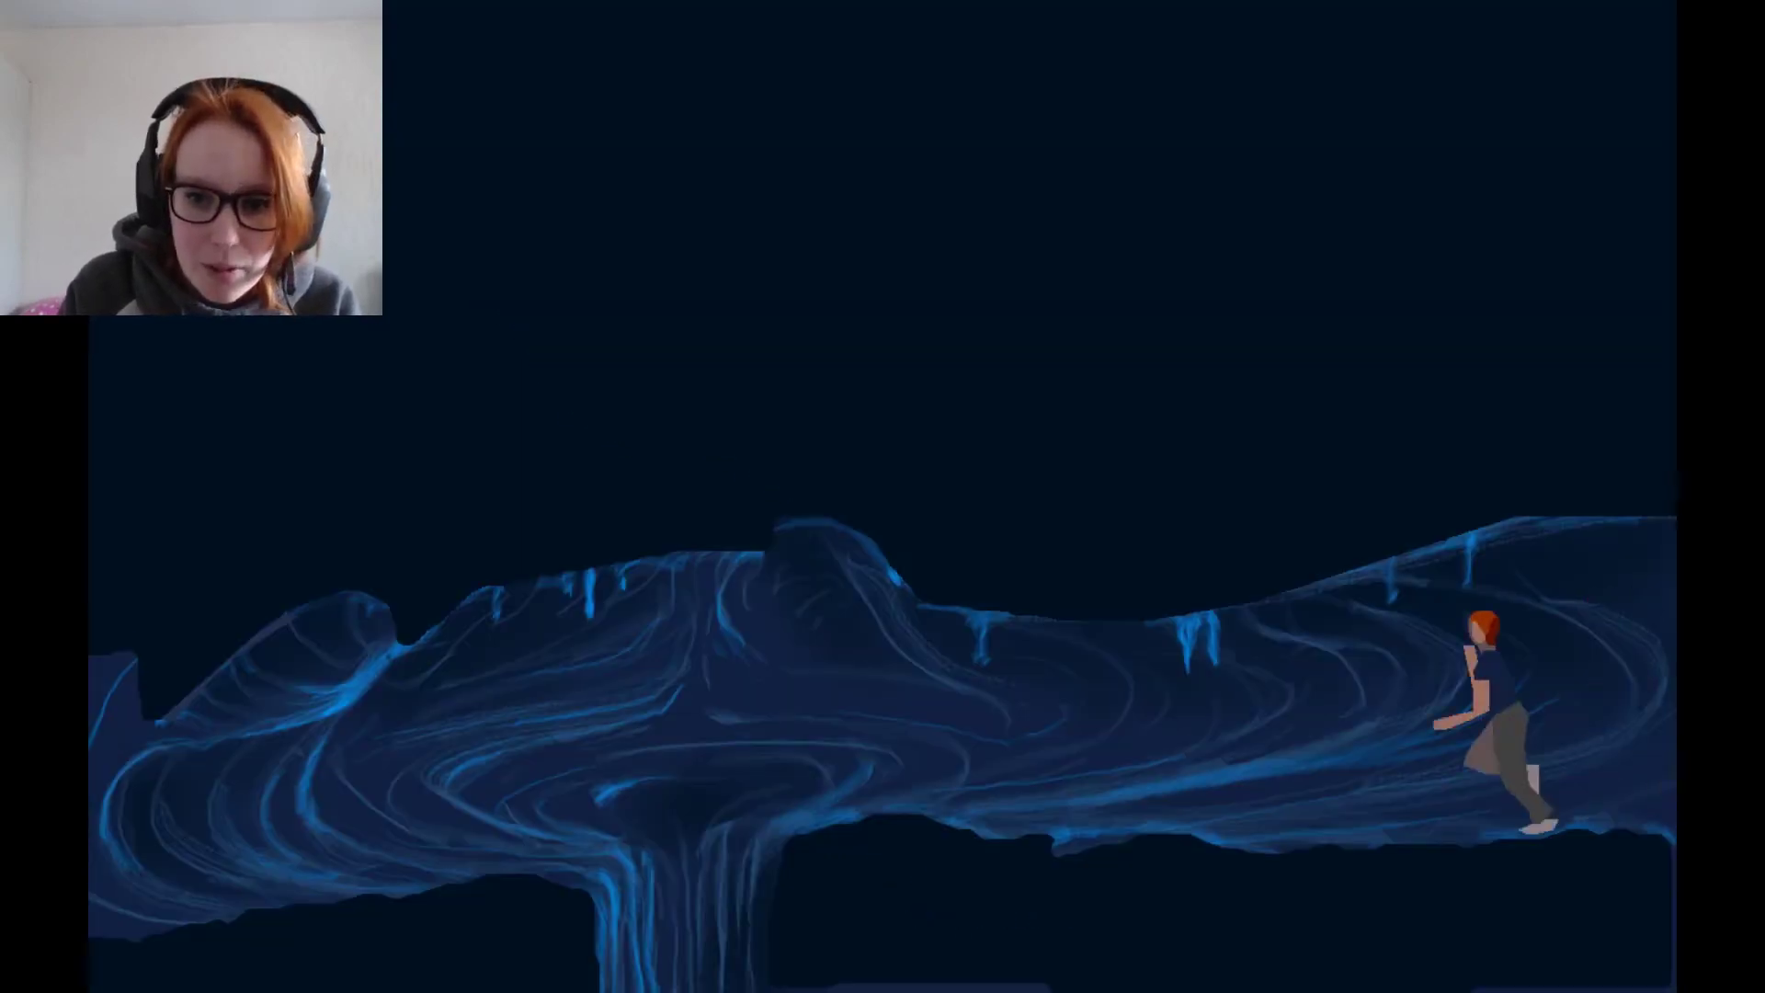
pyautogui.press('Left')
pyautogui.press('Left')
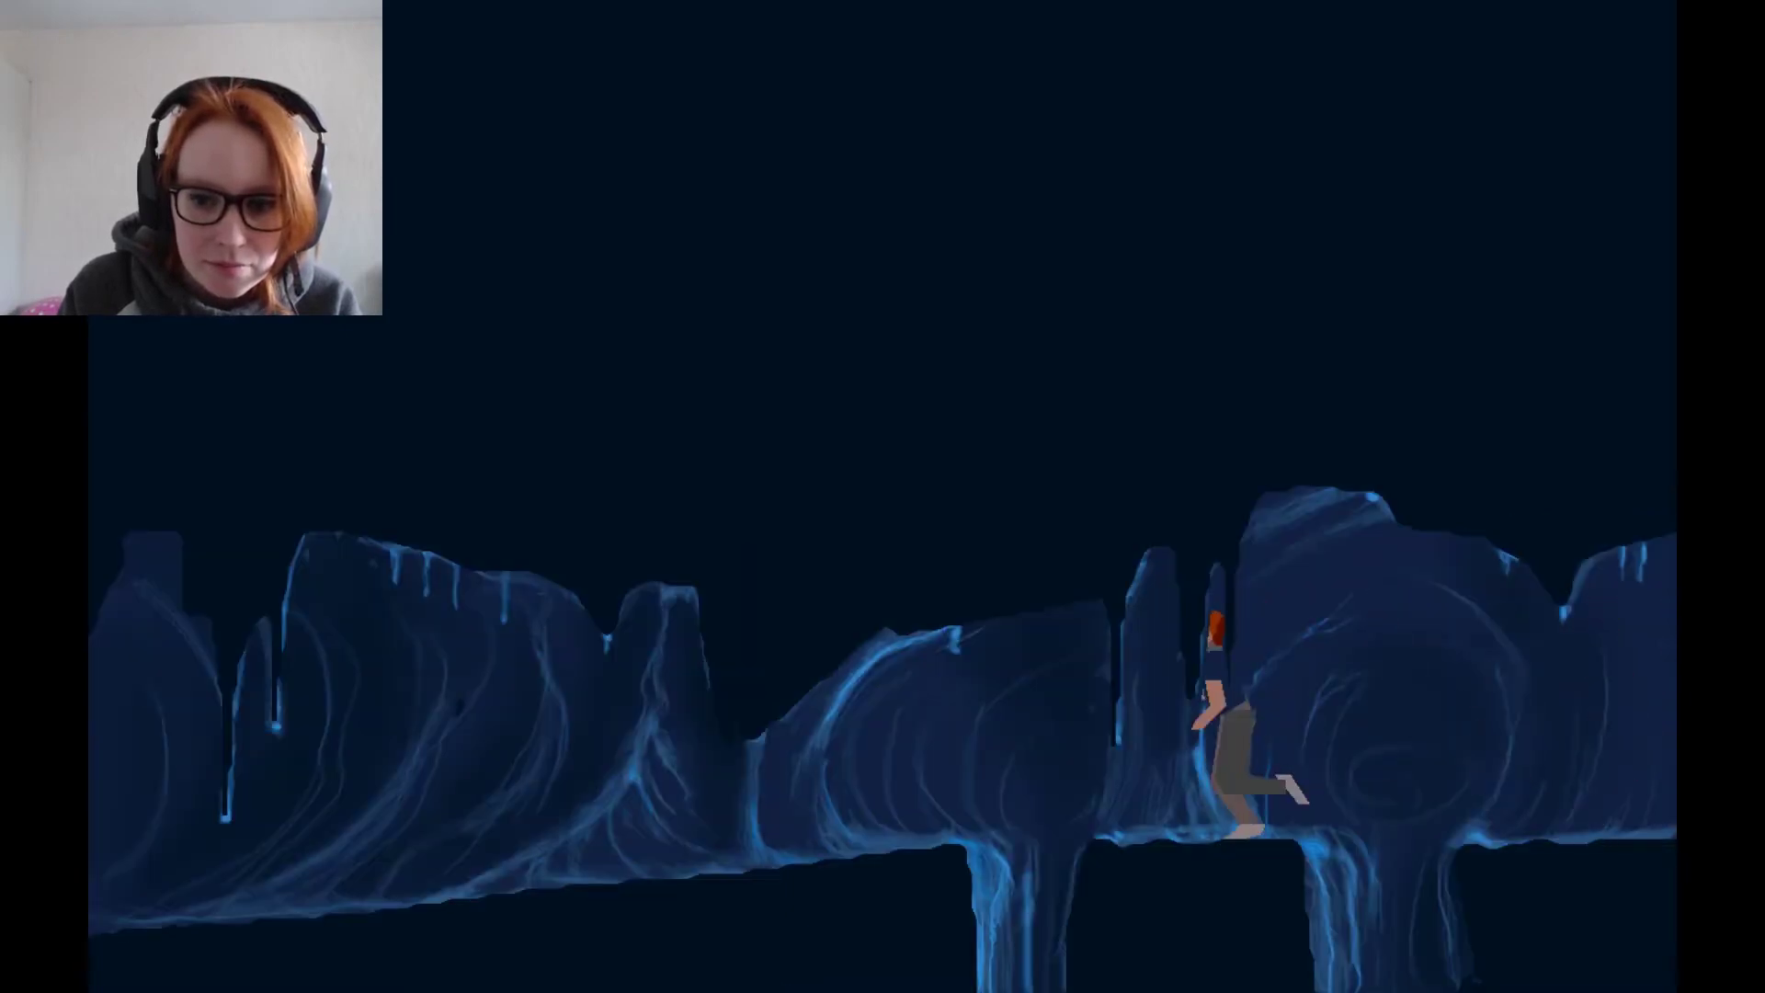
pyautogui.press('Left')
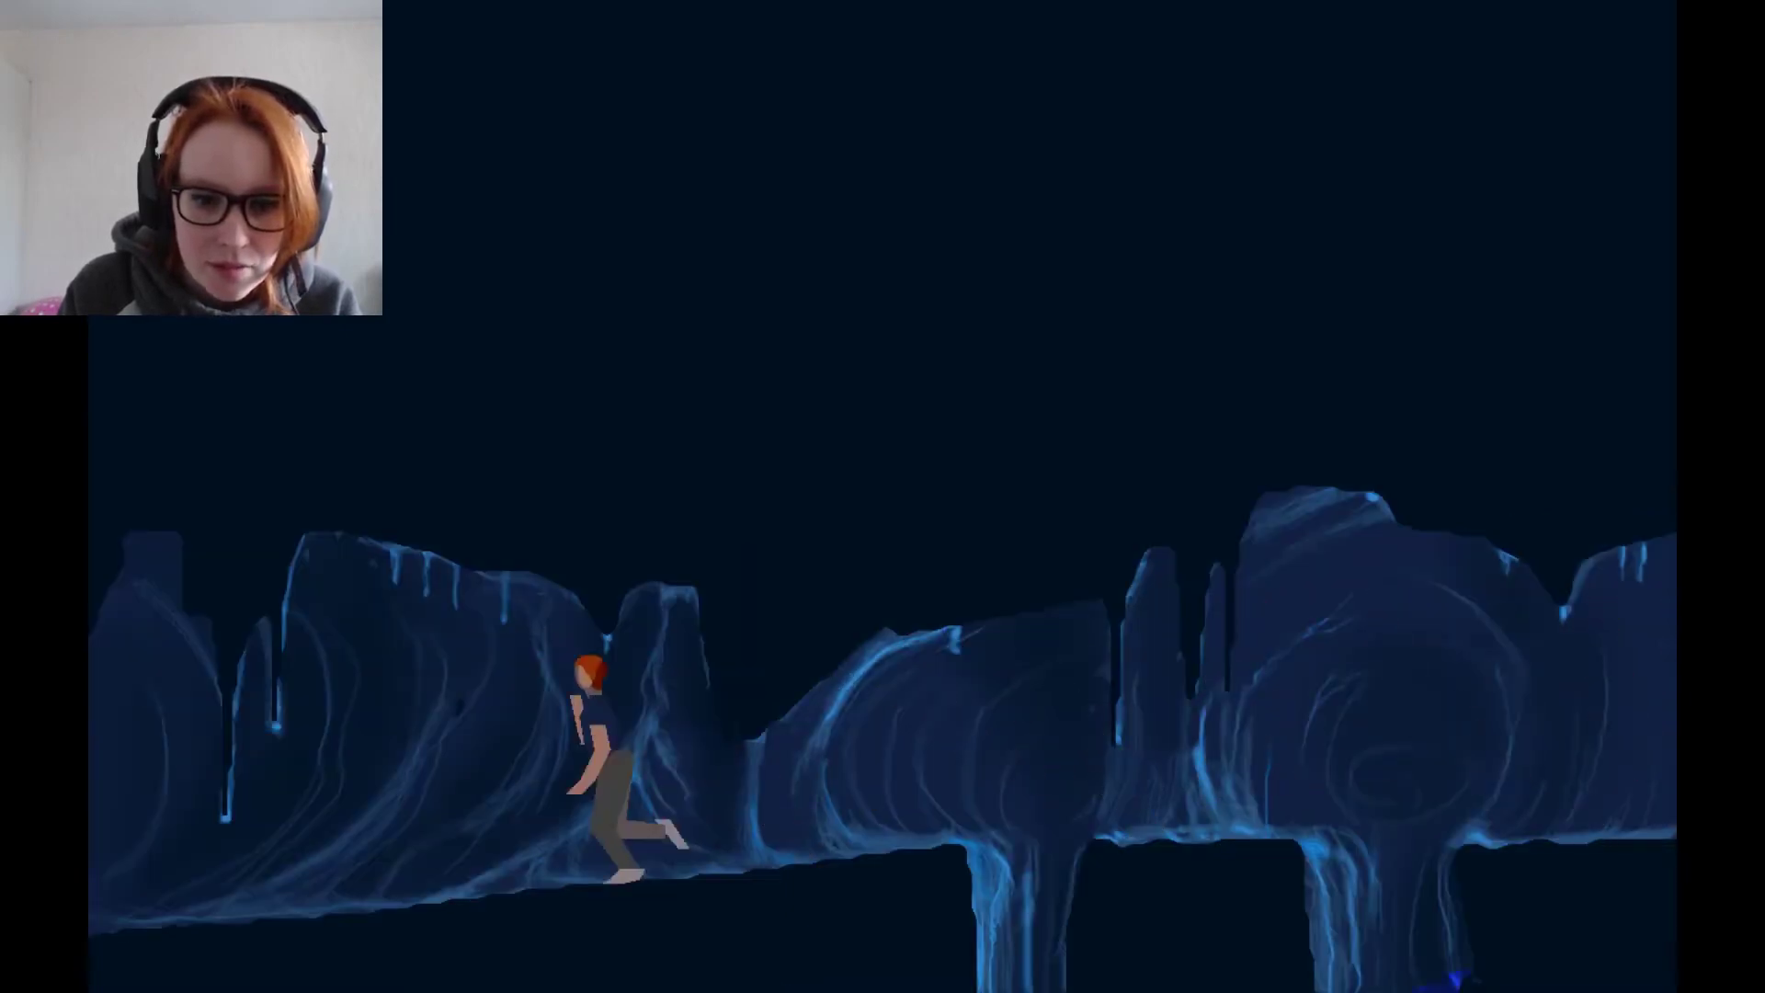
pyautogui.press('Left')
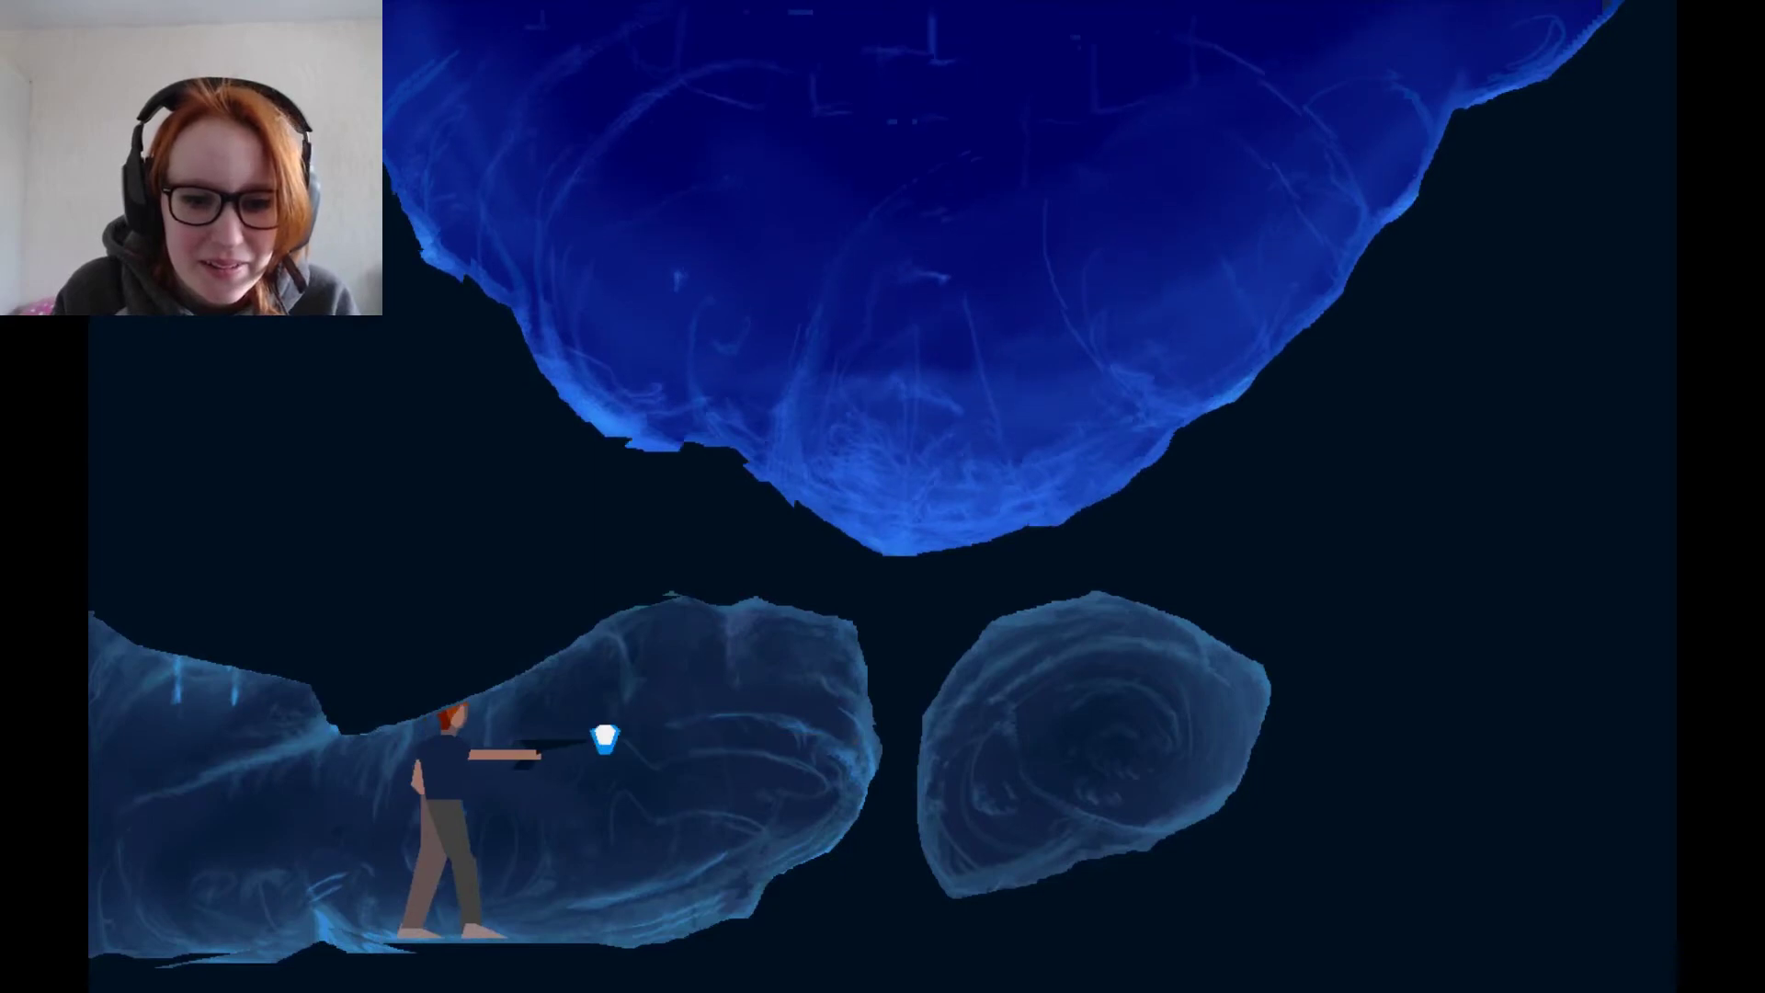
pyautogui.press('Left')
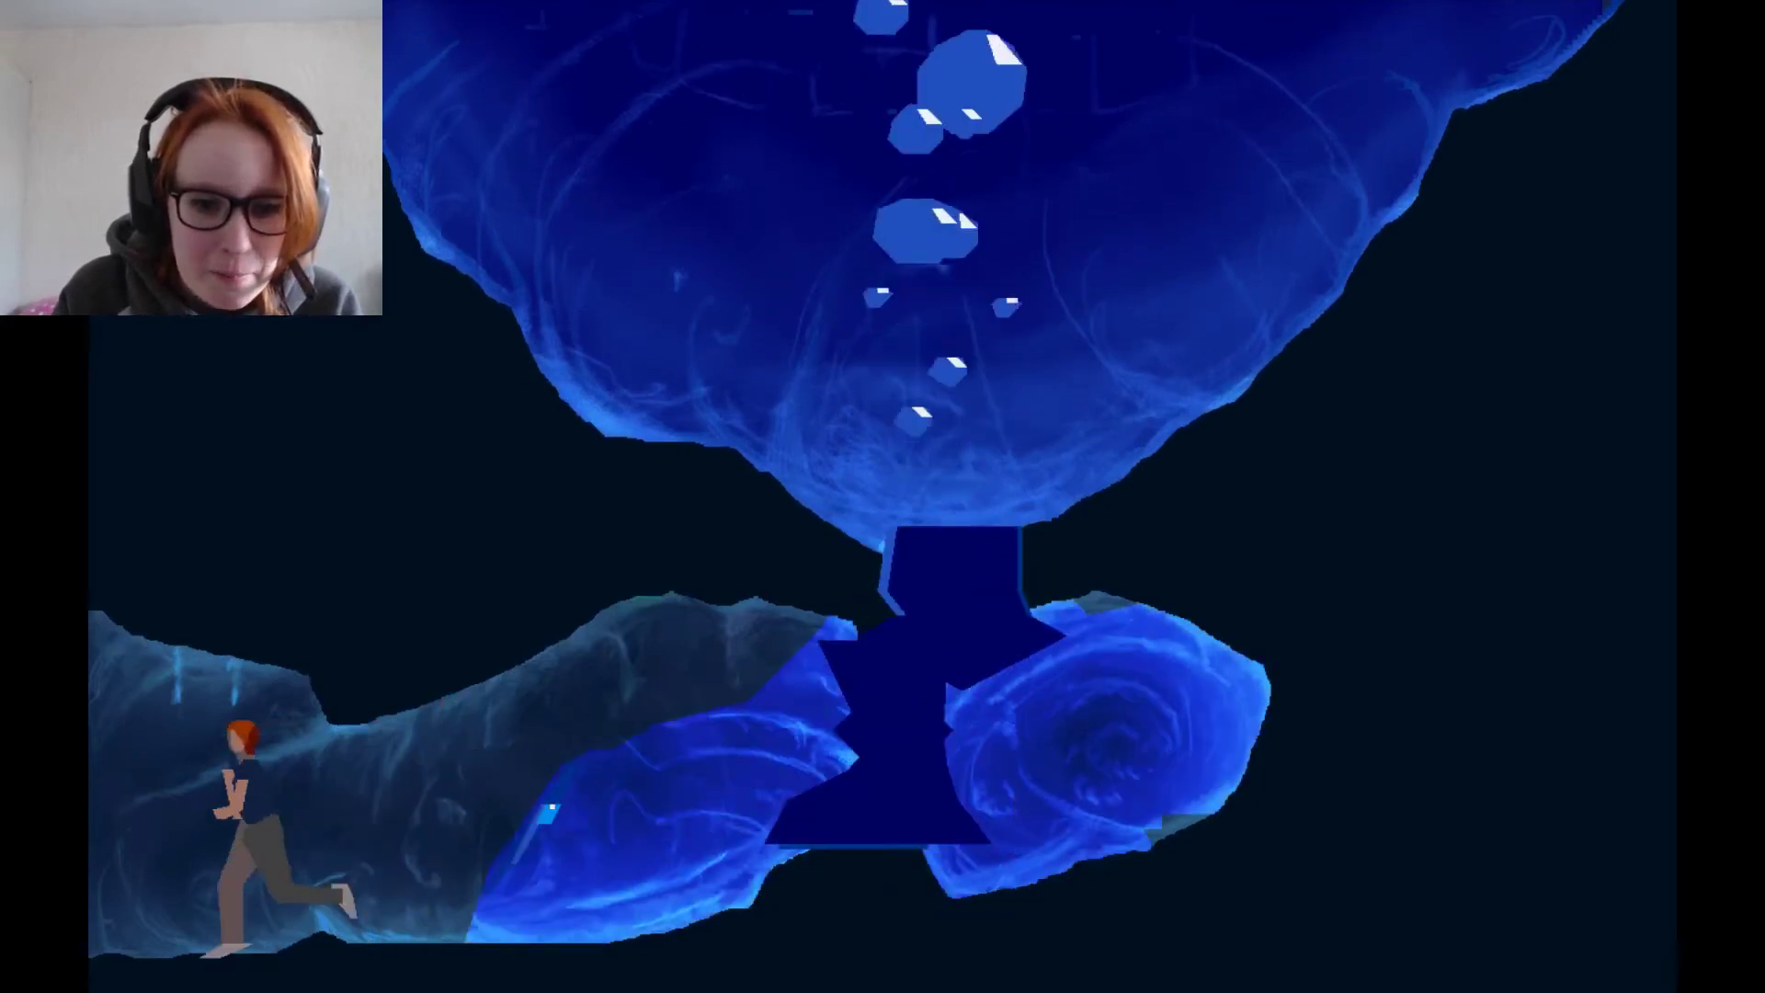
pyautogui.press('Left')
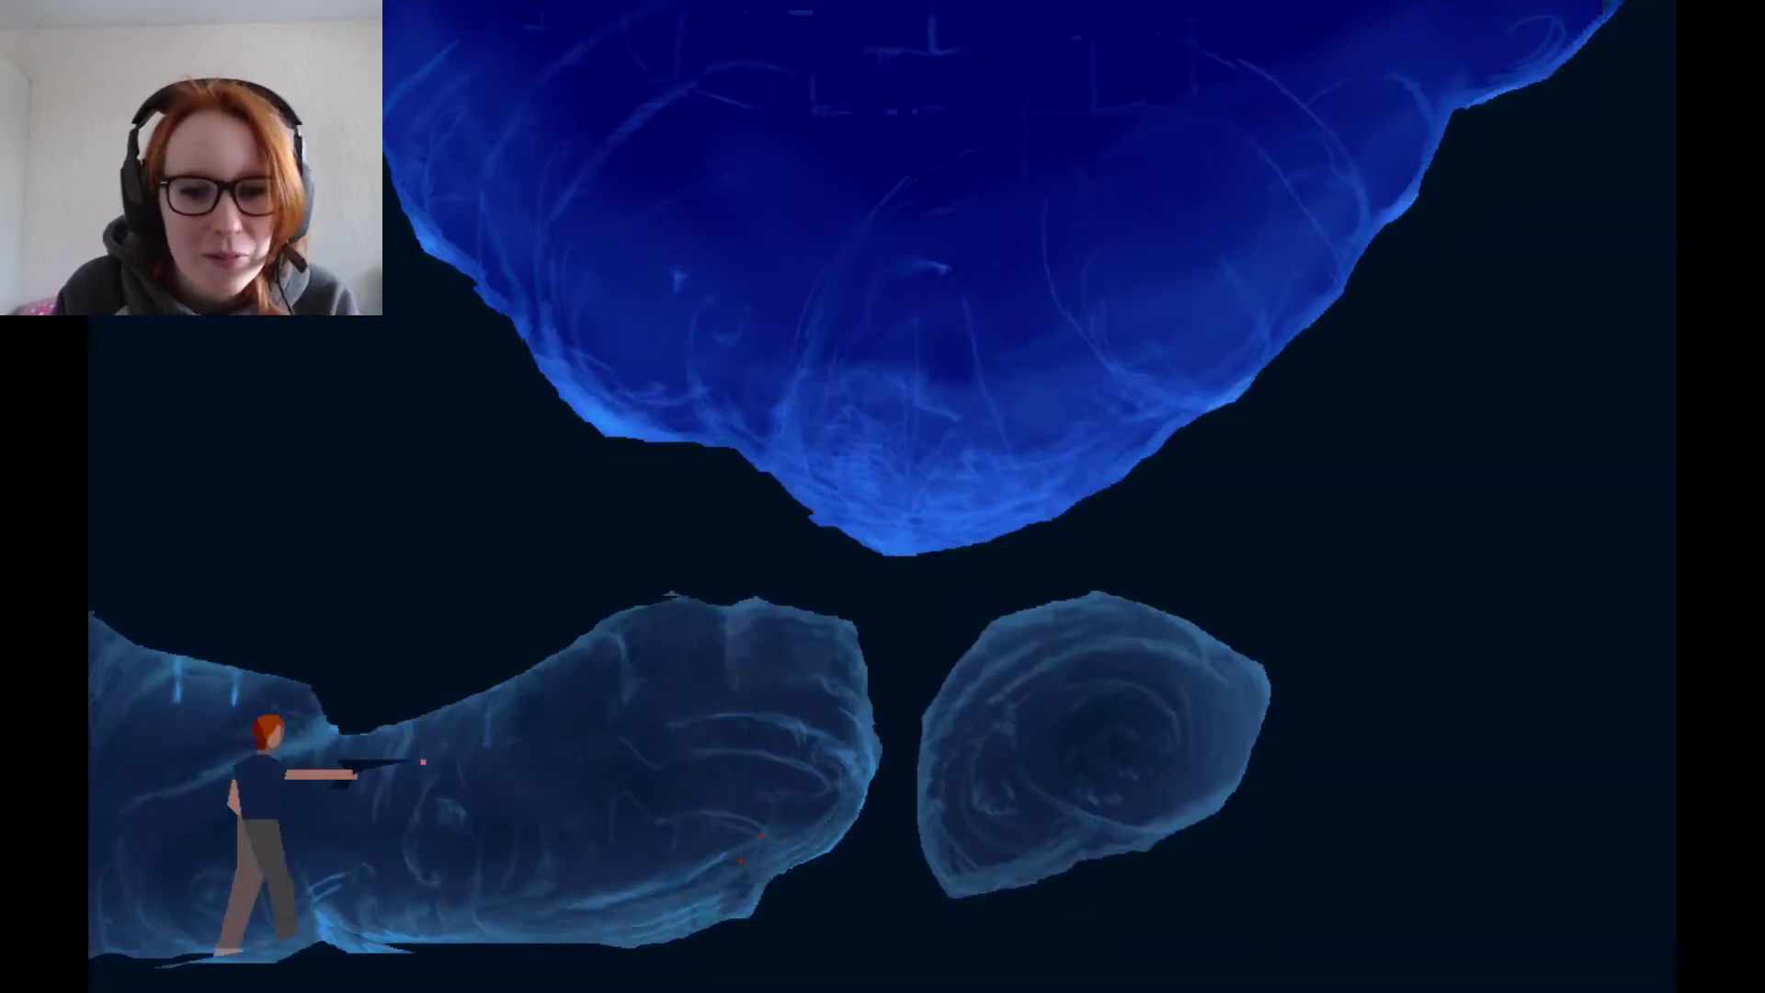
pyautogui.press('space')
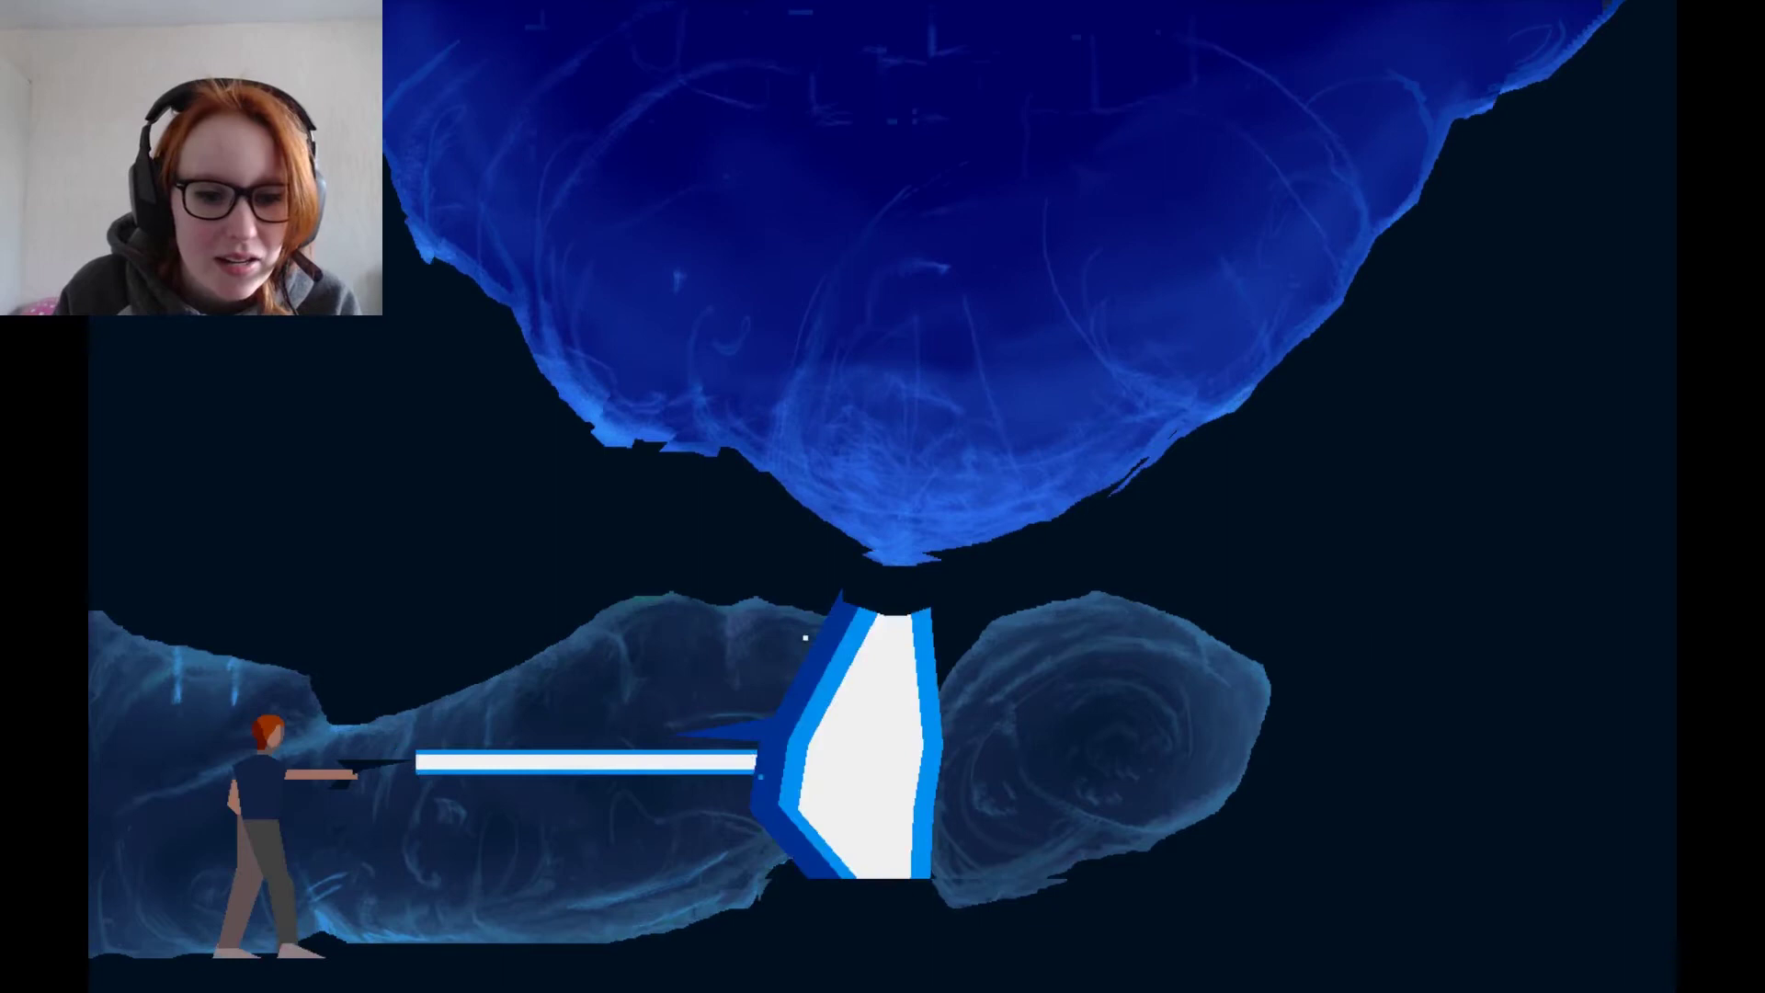
pyautogui.press('Right')
pyautogui.press('Left')
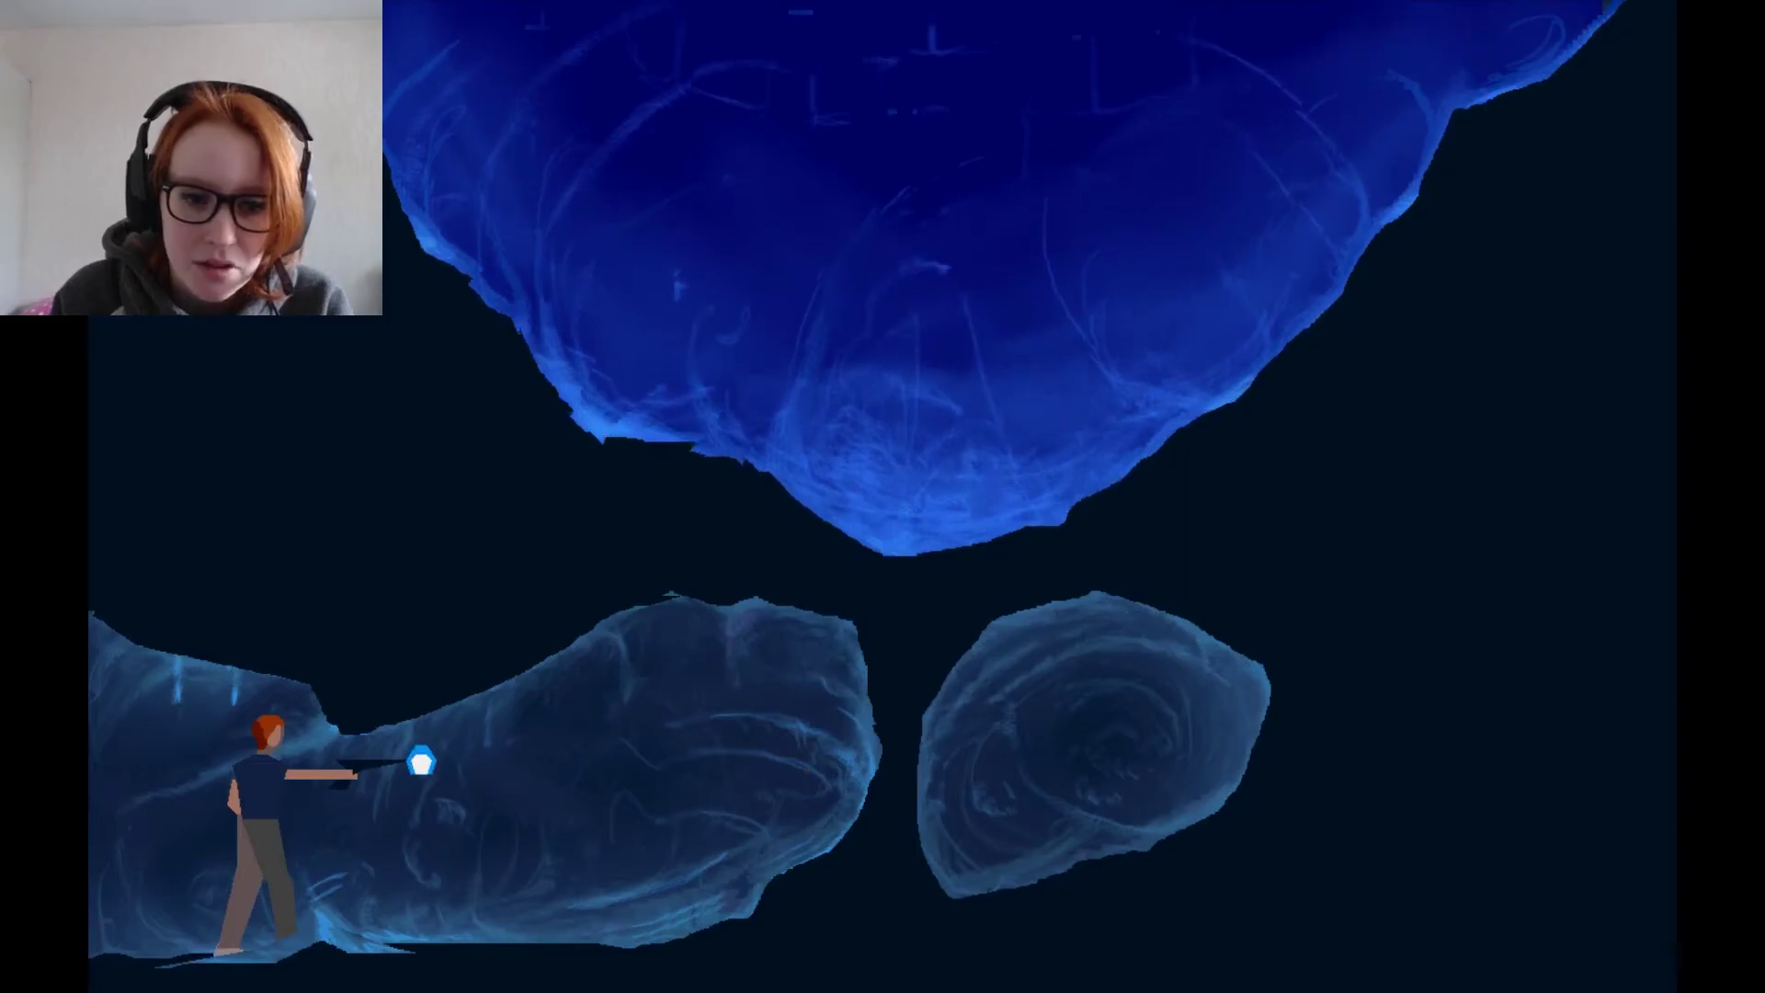
pyautogui.press('space')
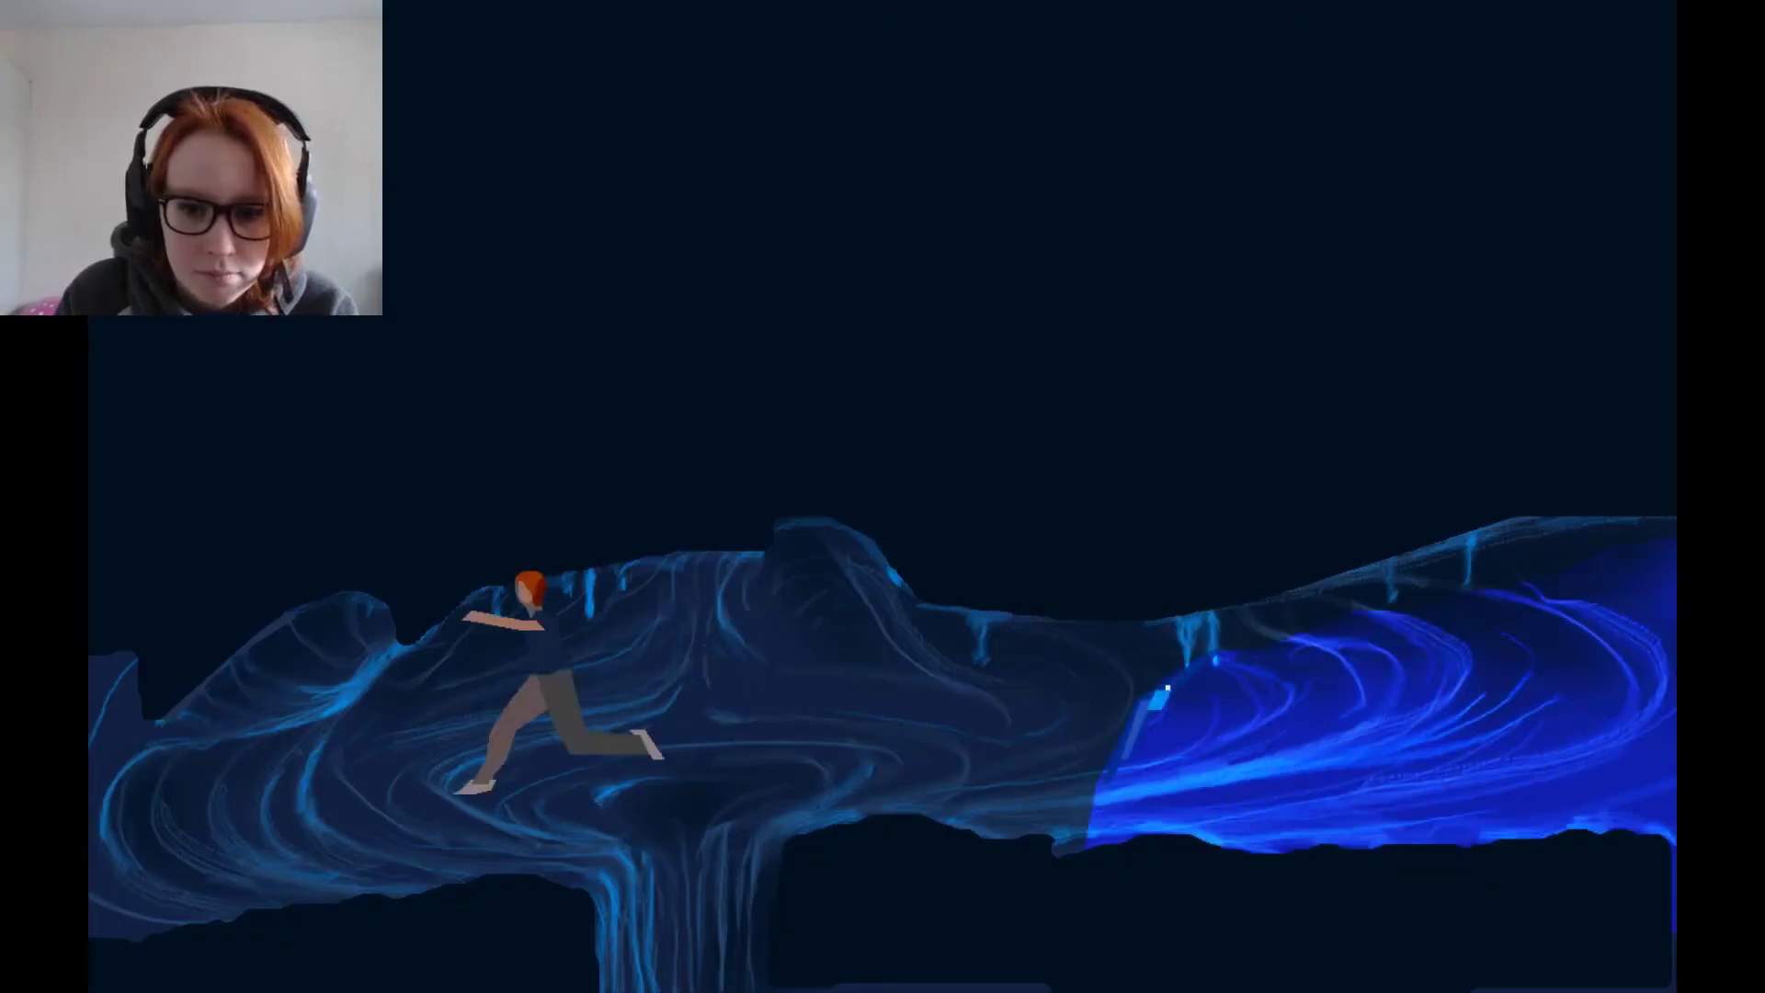
pyautogui.press('Left')
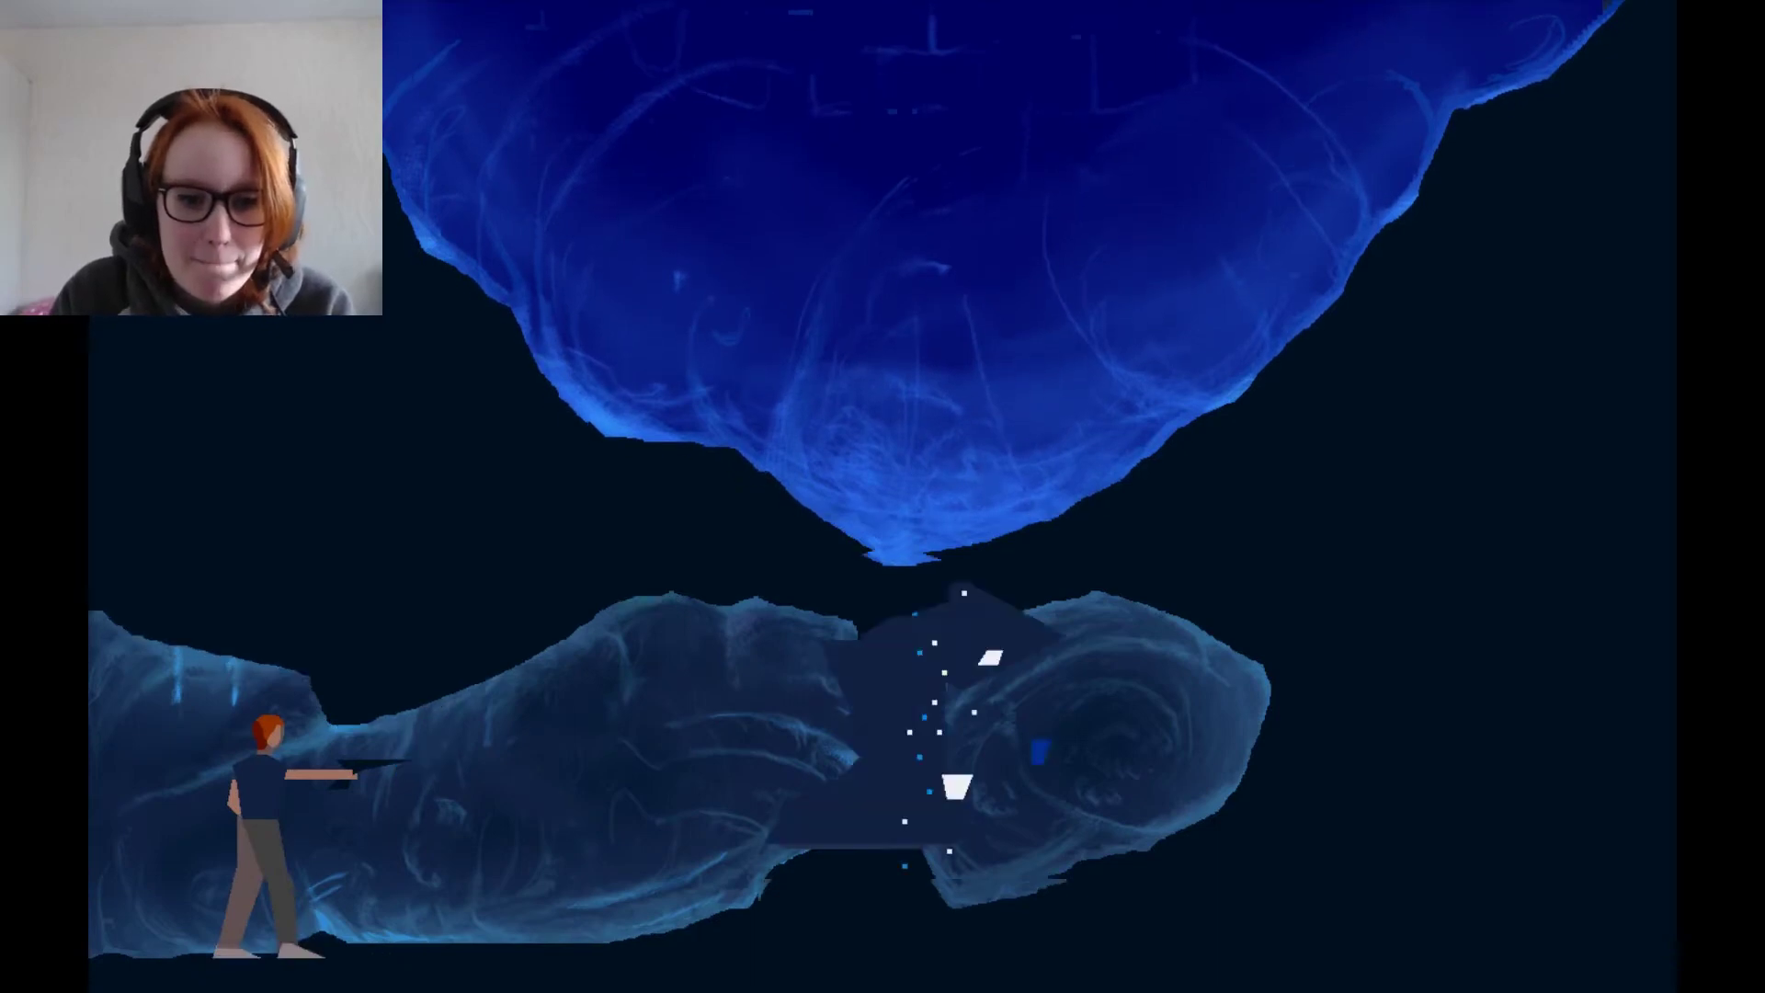
pyautogui.press('Left')
pyautogui.press('Left')
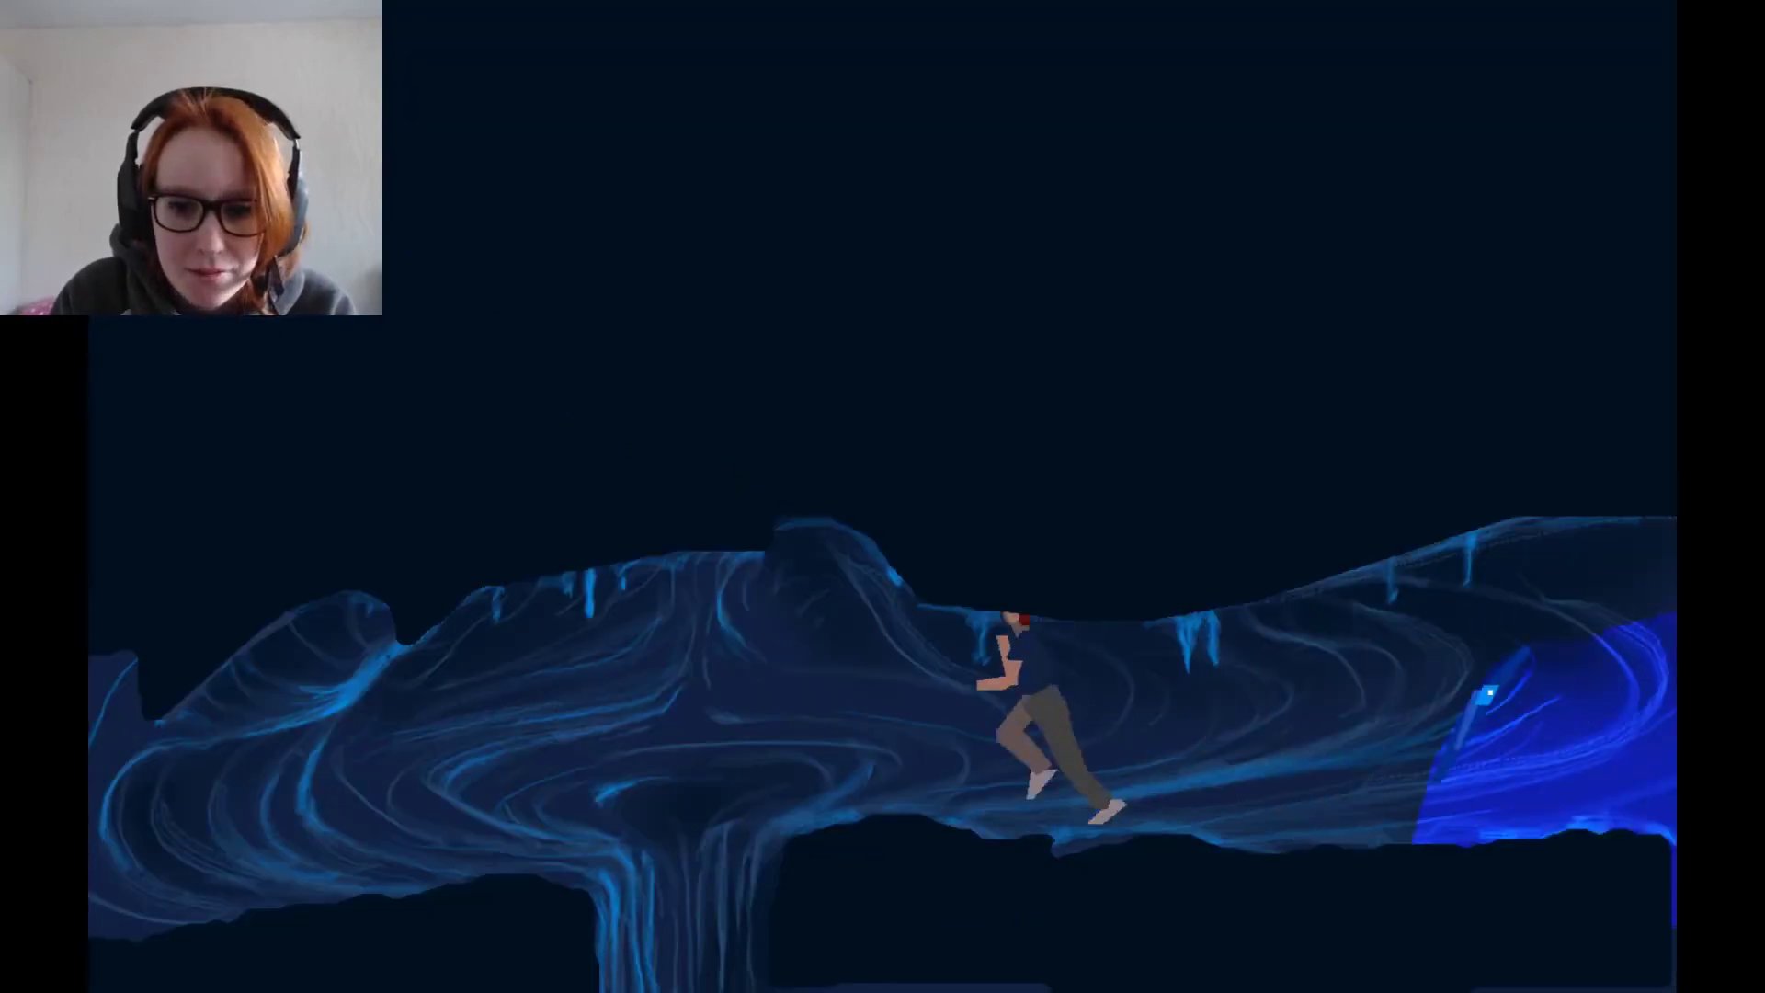
pyautogui.press('Left')
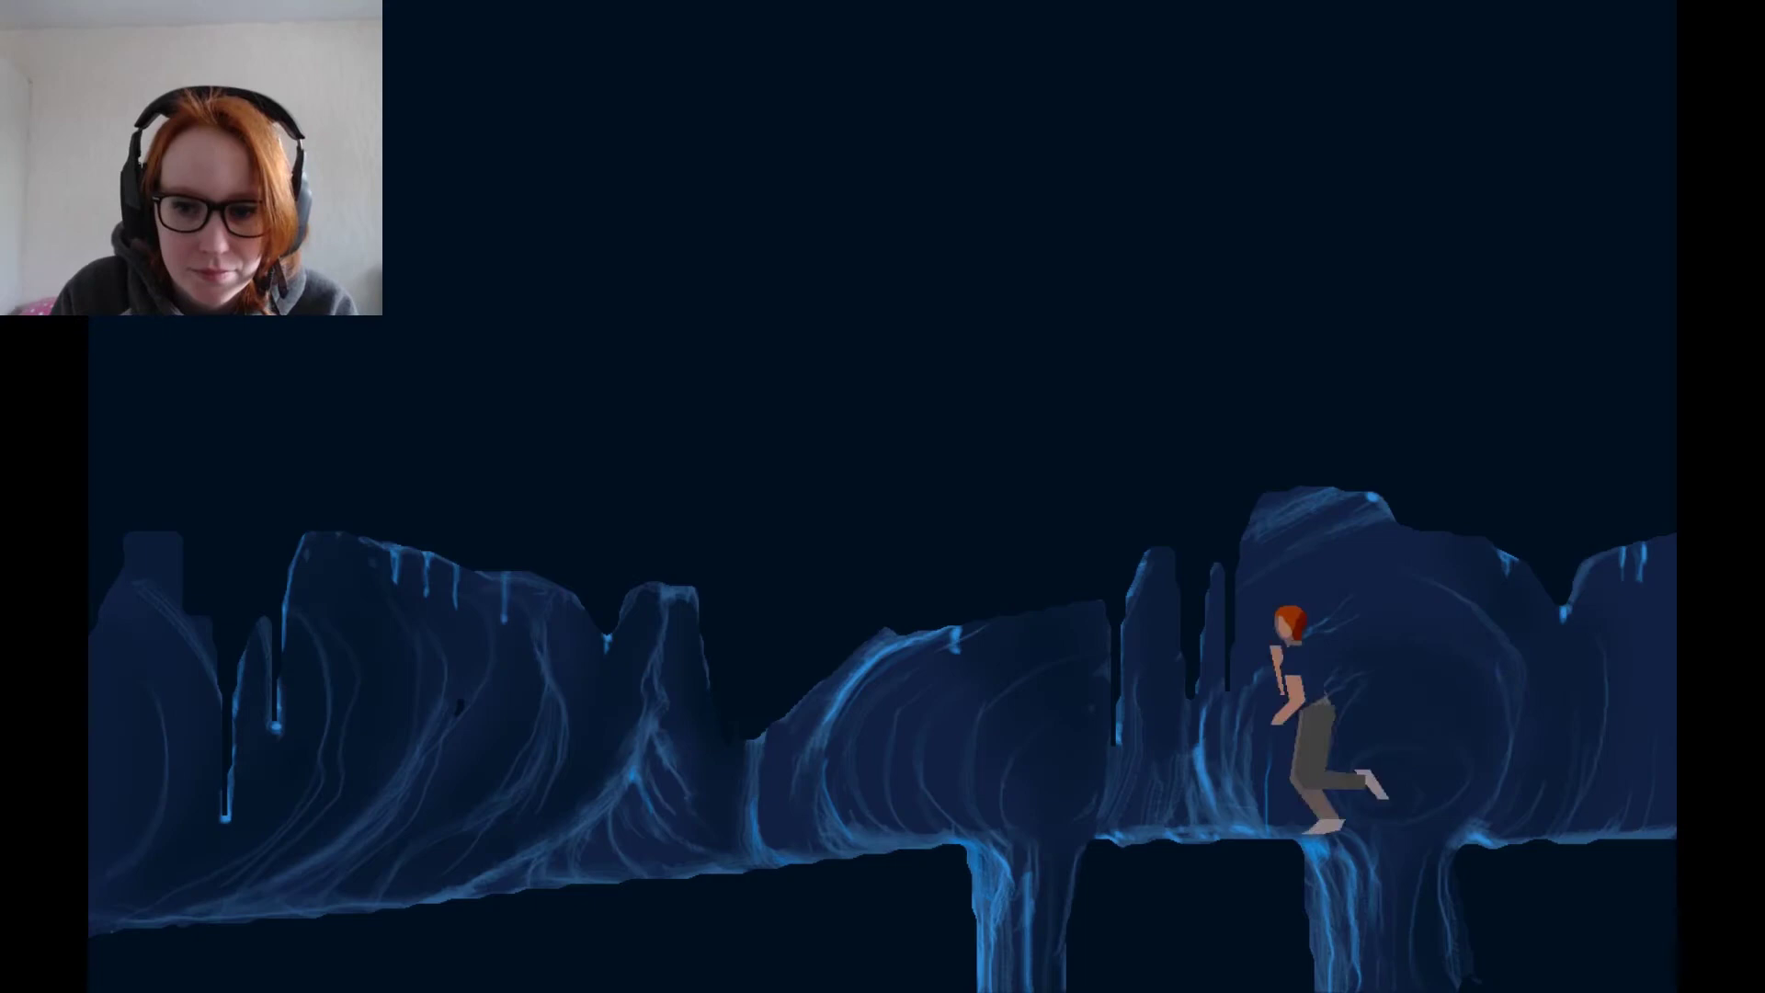
pyautogui.press('Left')
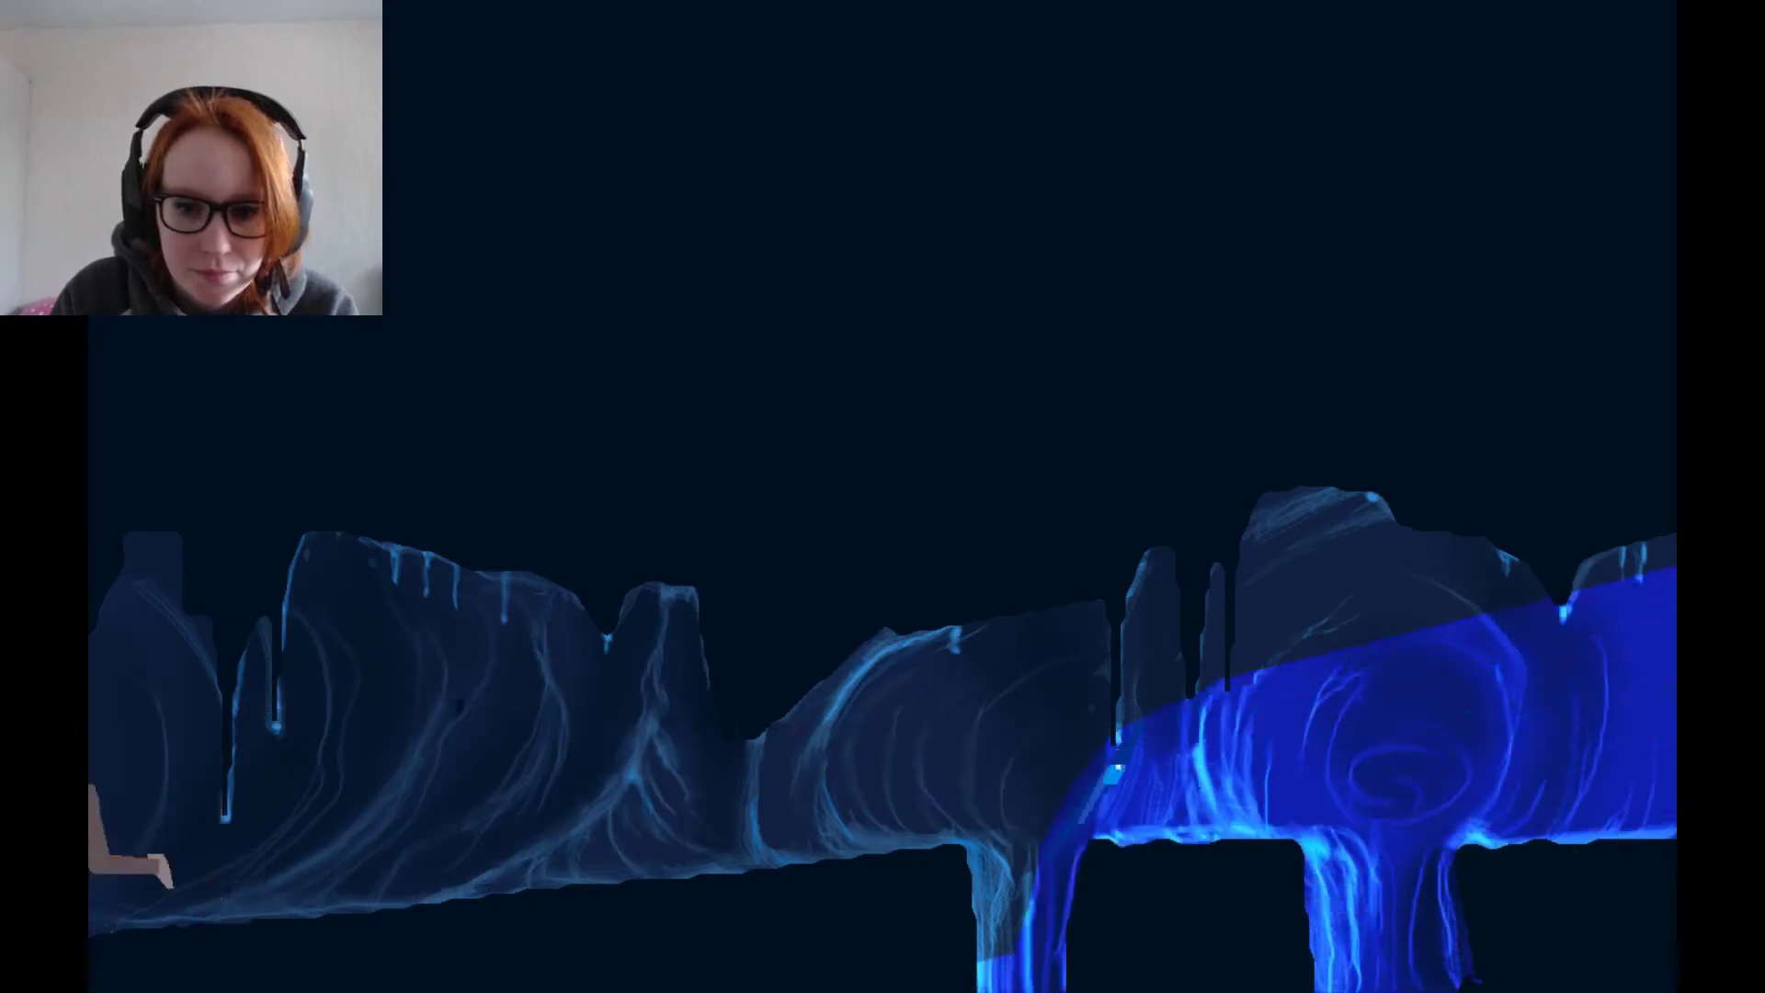
pyautogui.press('Left')
pyautogui.press('Up')
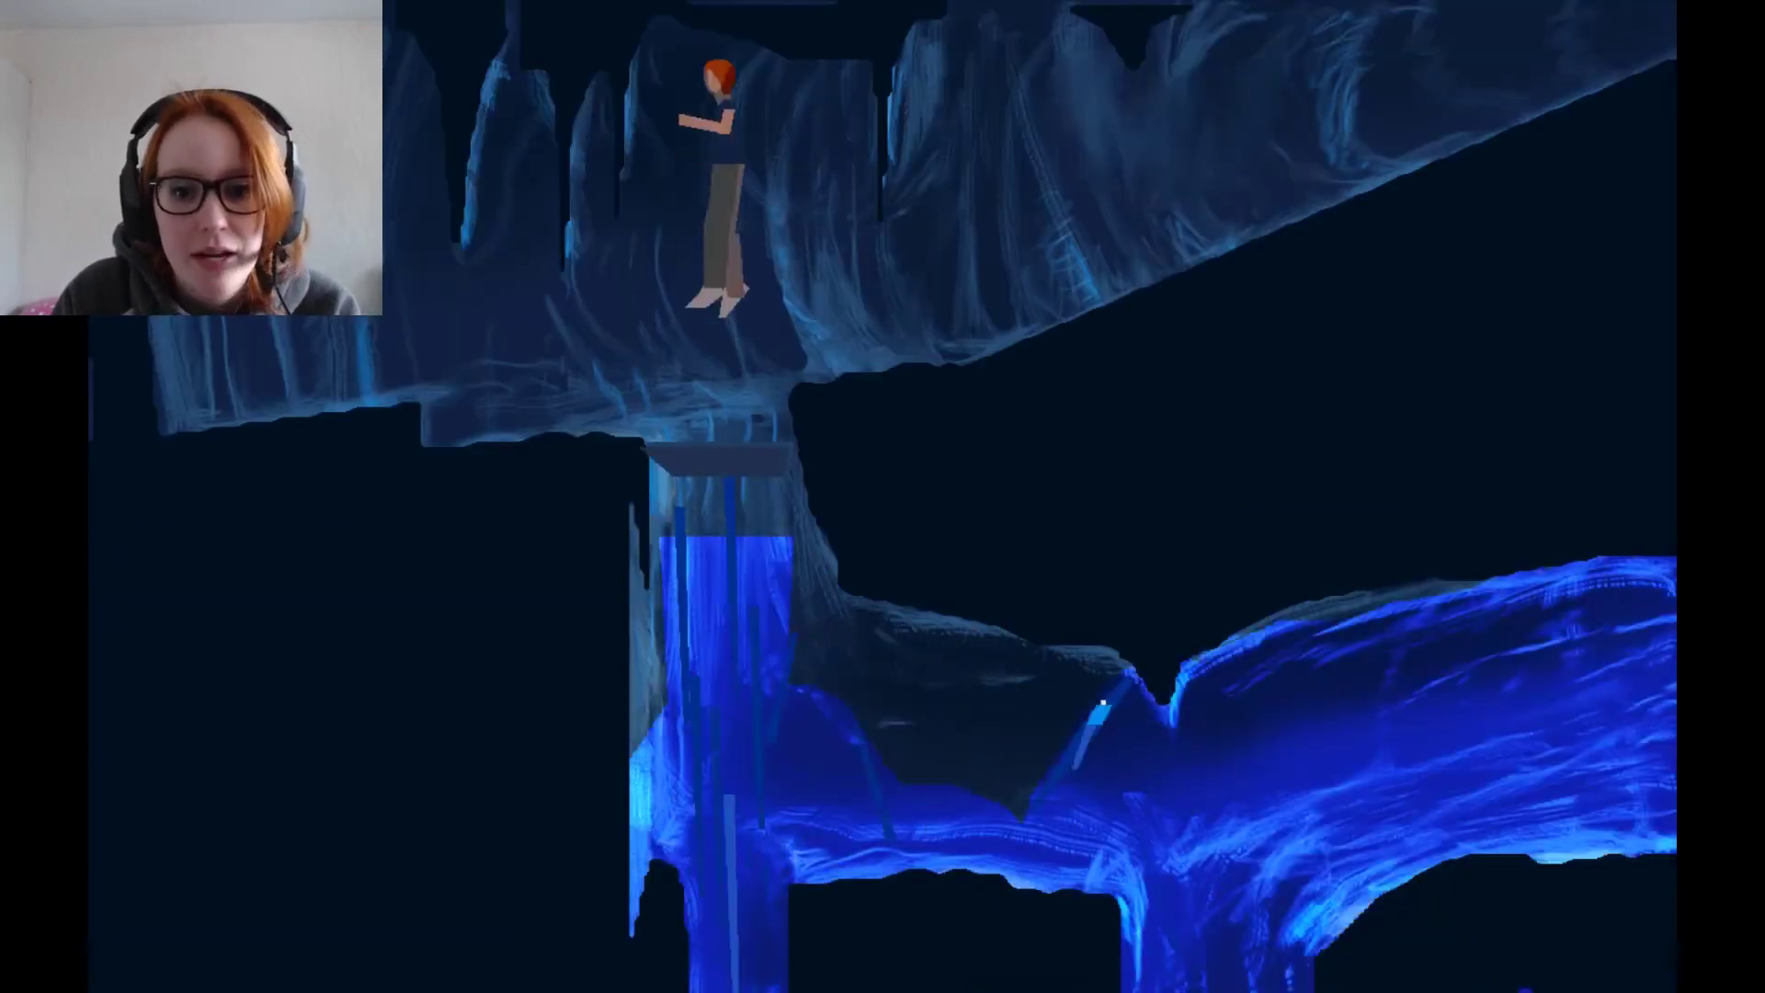
pyautogui.press('Right')
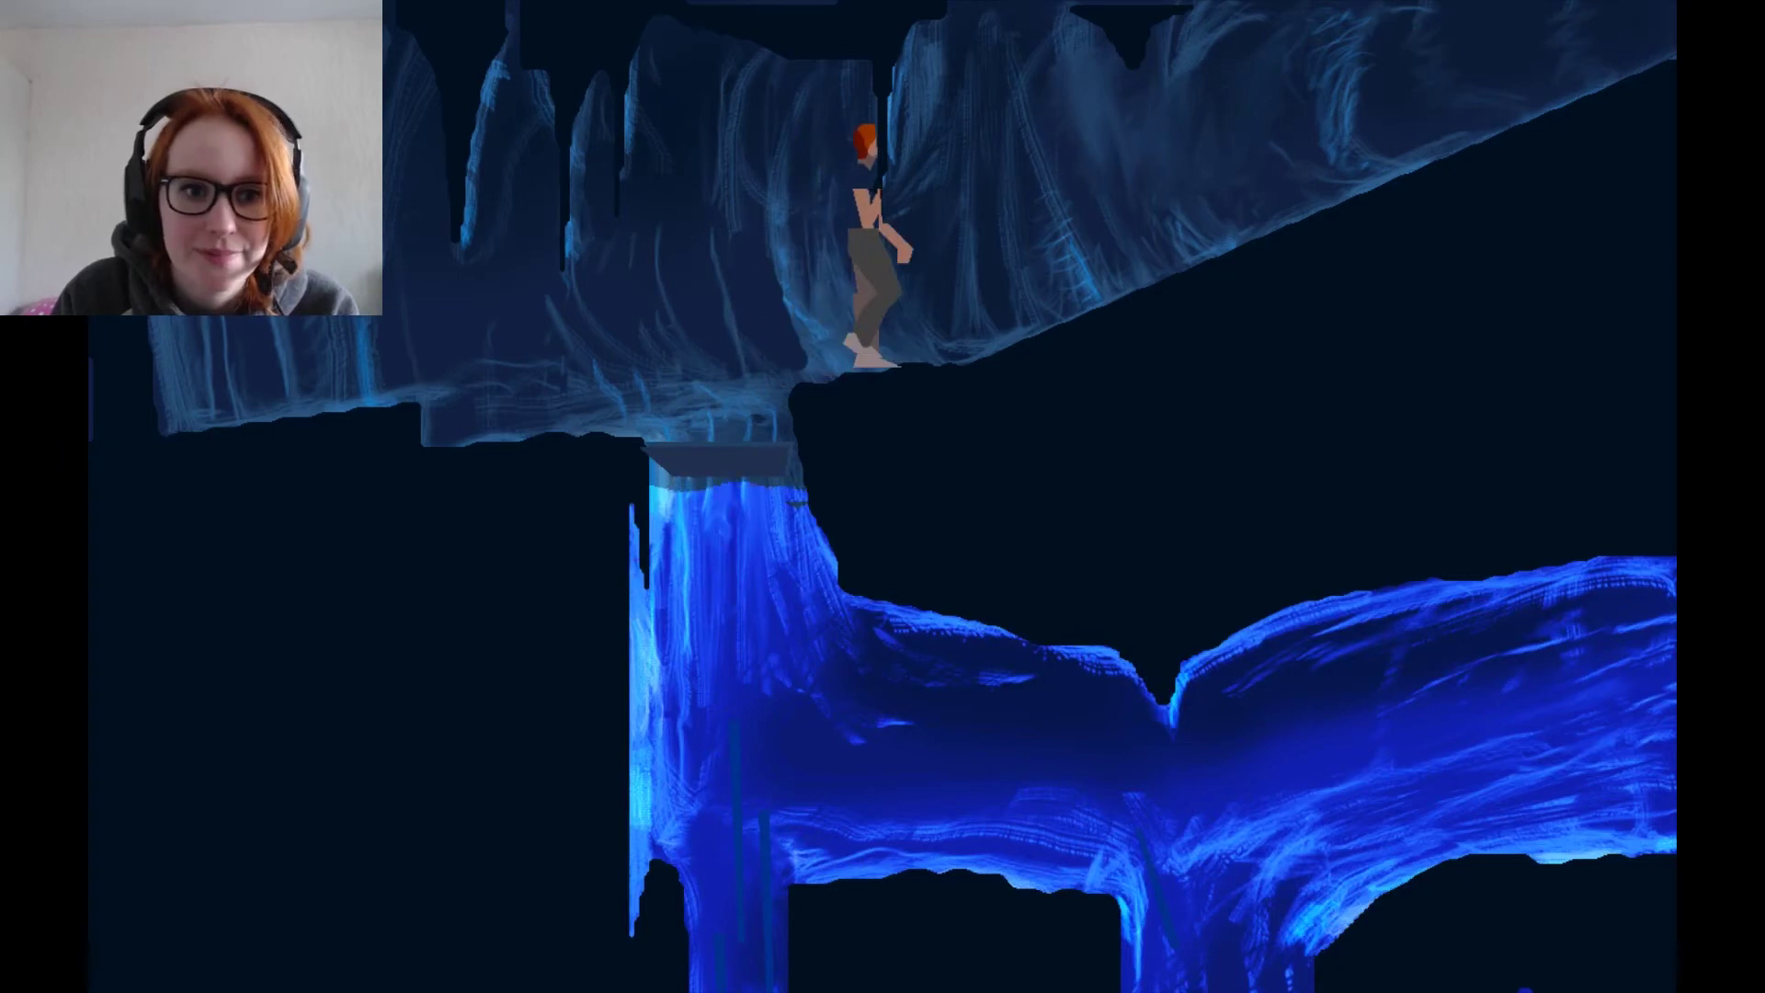
pyautogui.press('Right')
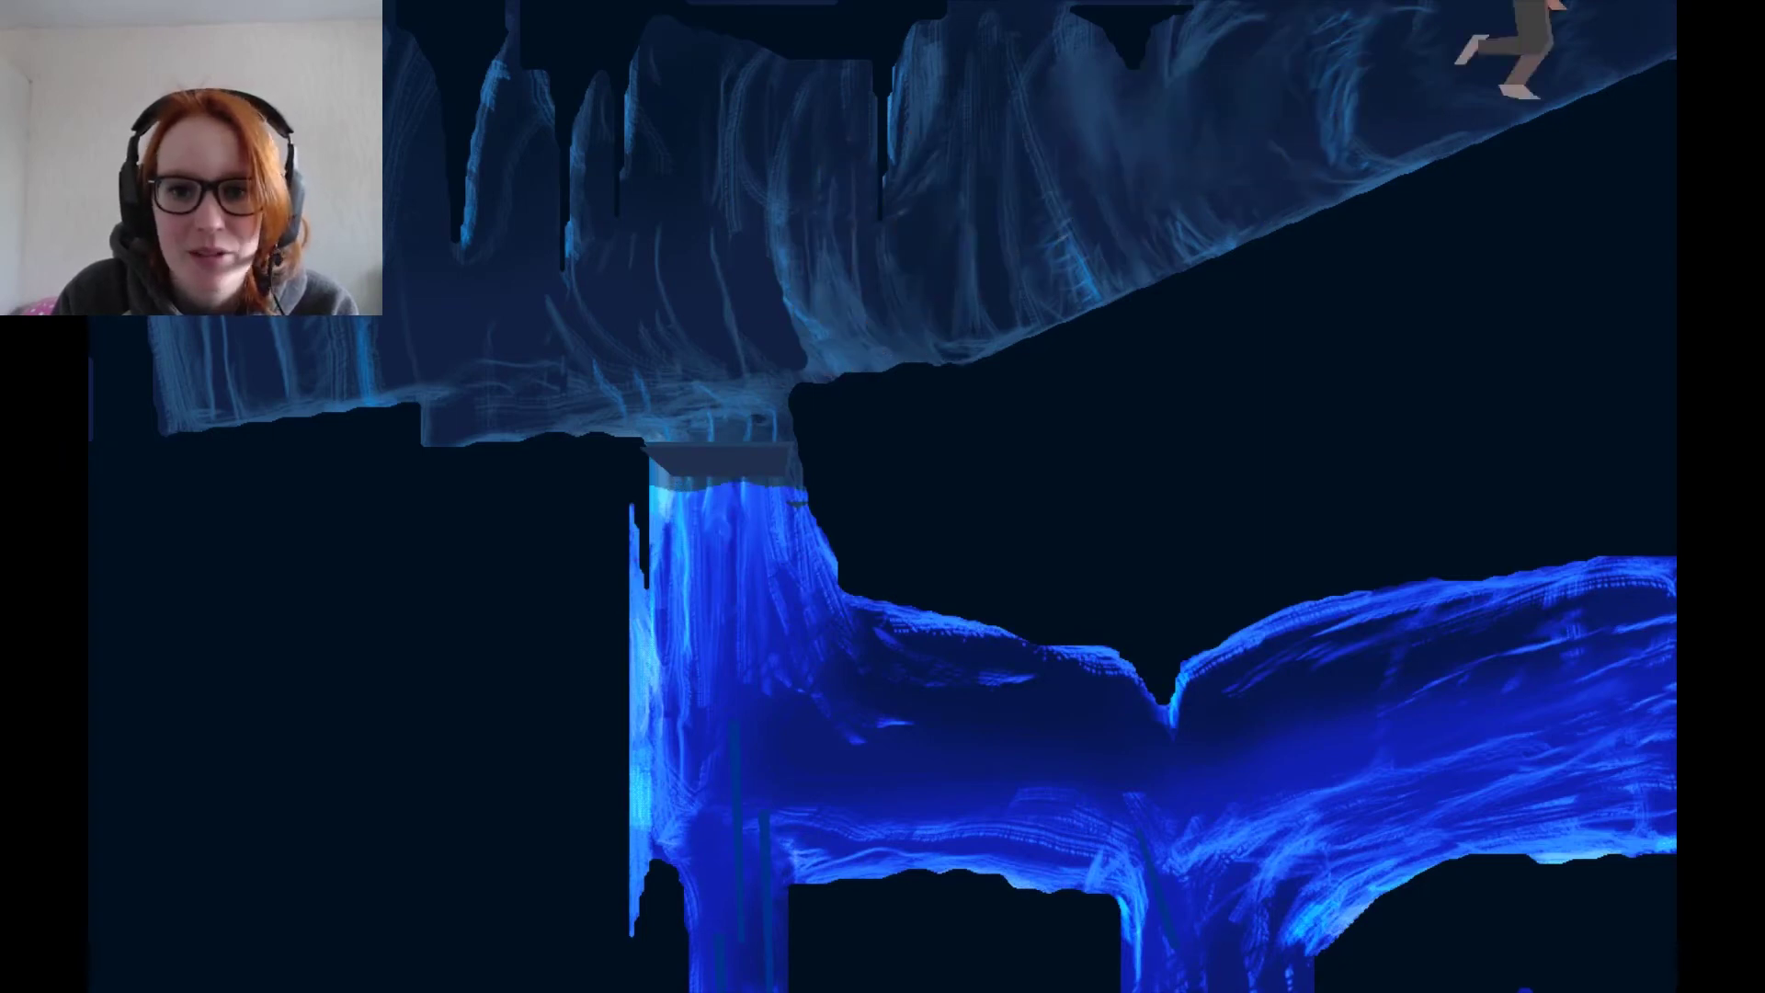
pyautogui.press('Right')
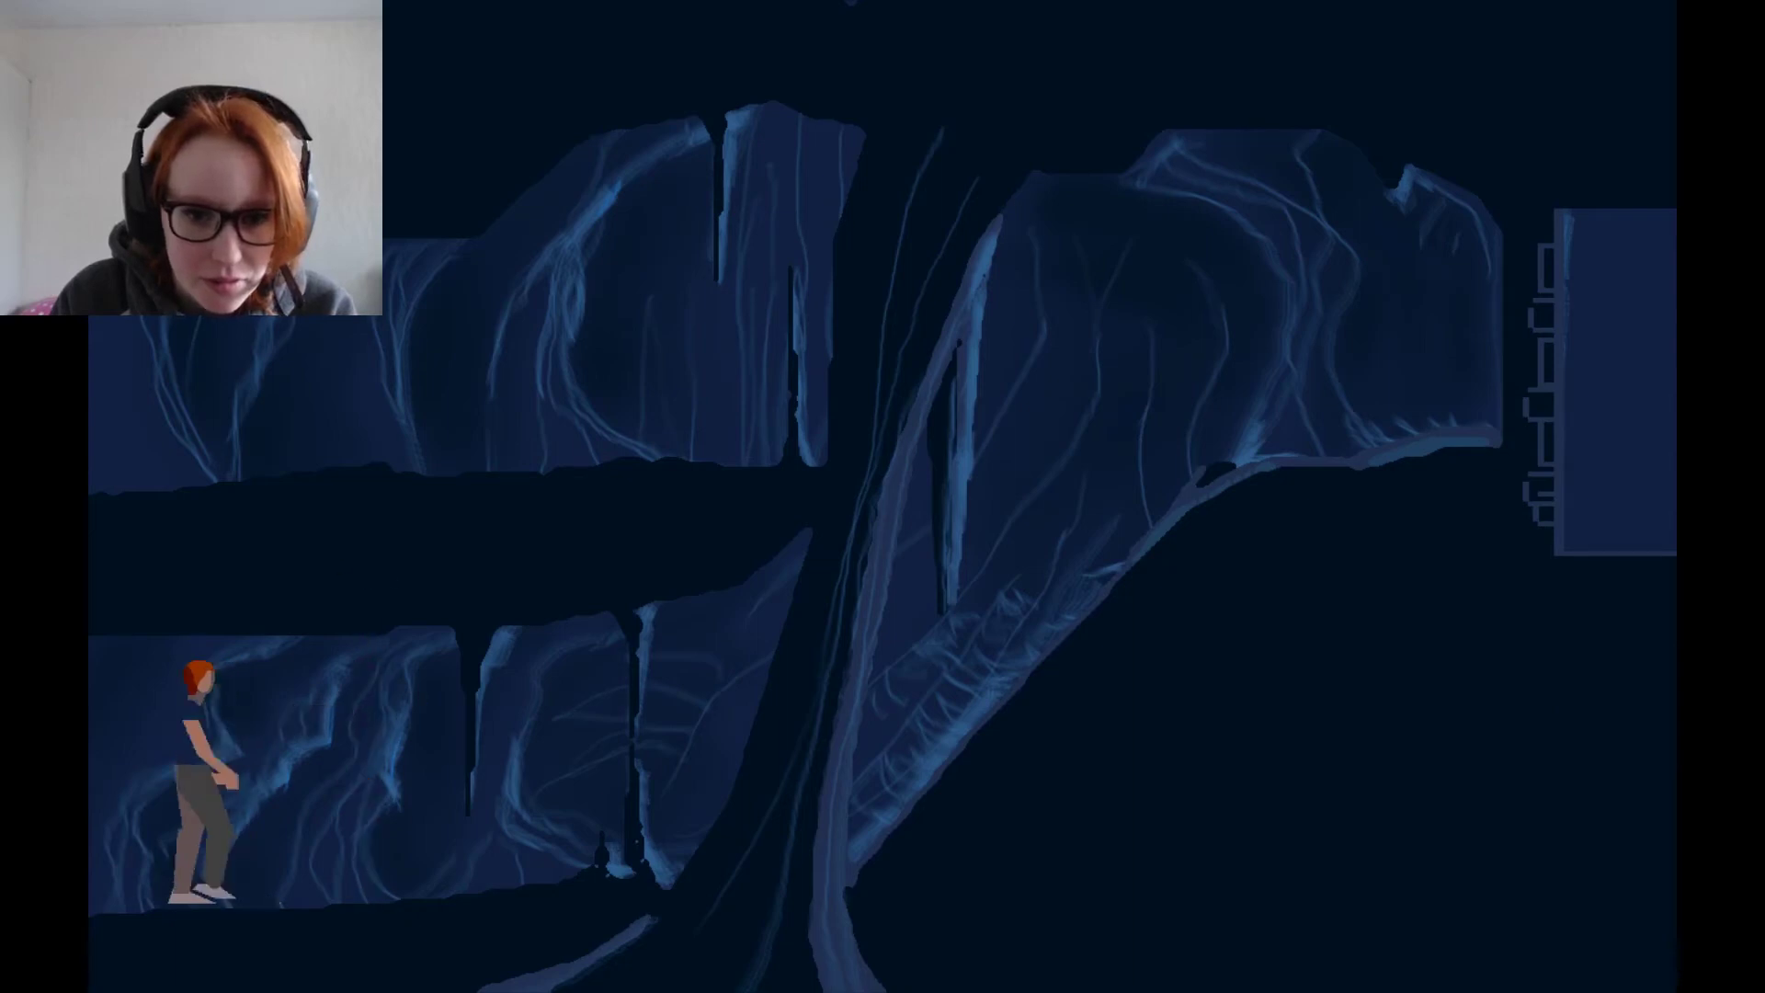
pyautogui.press('Right')
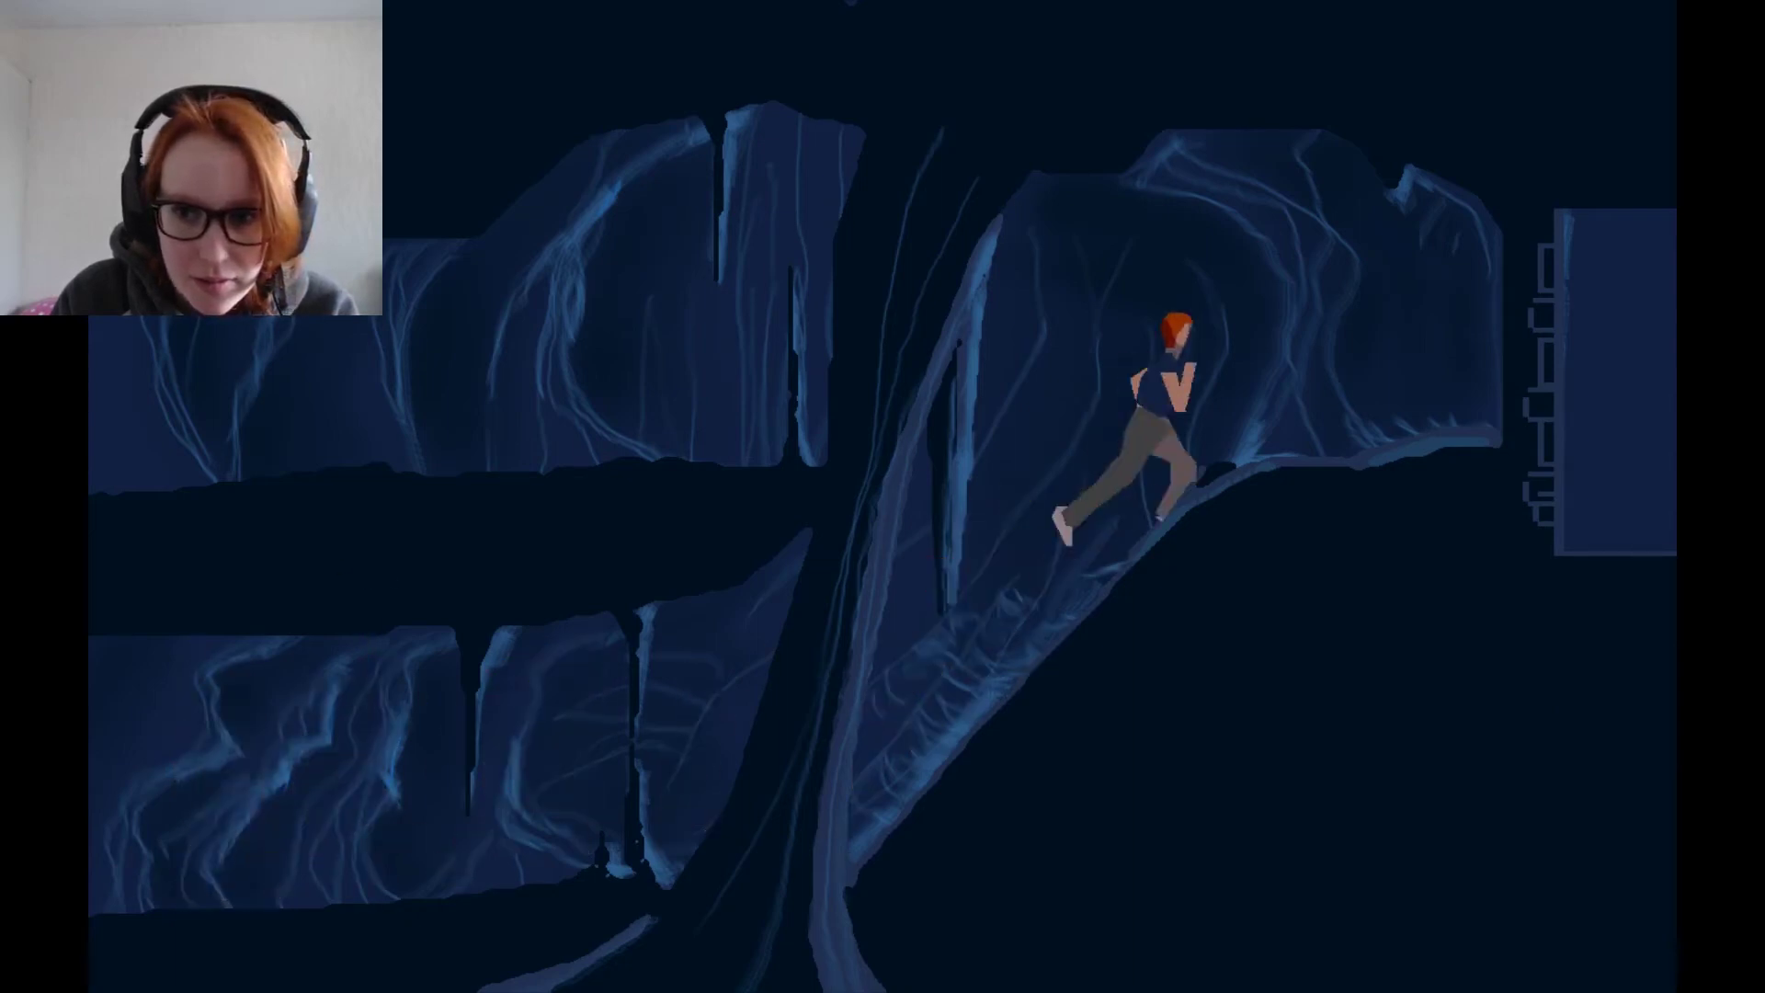
pyautogui.press('space')
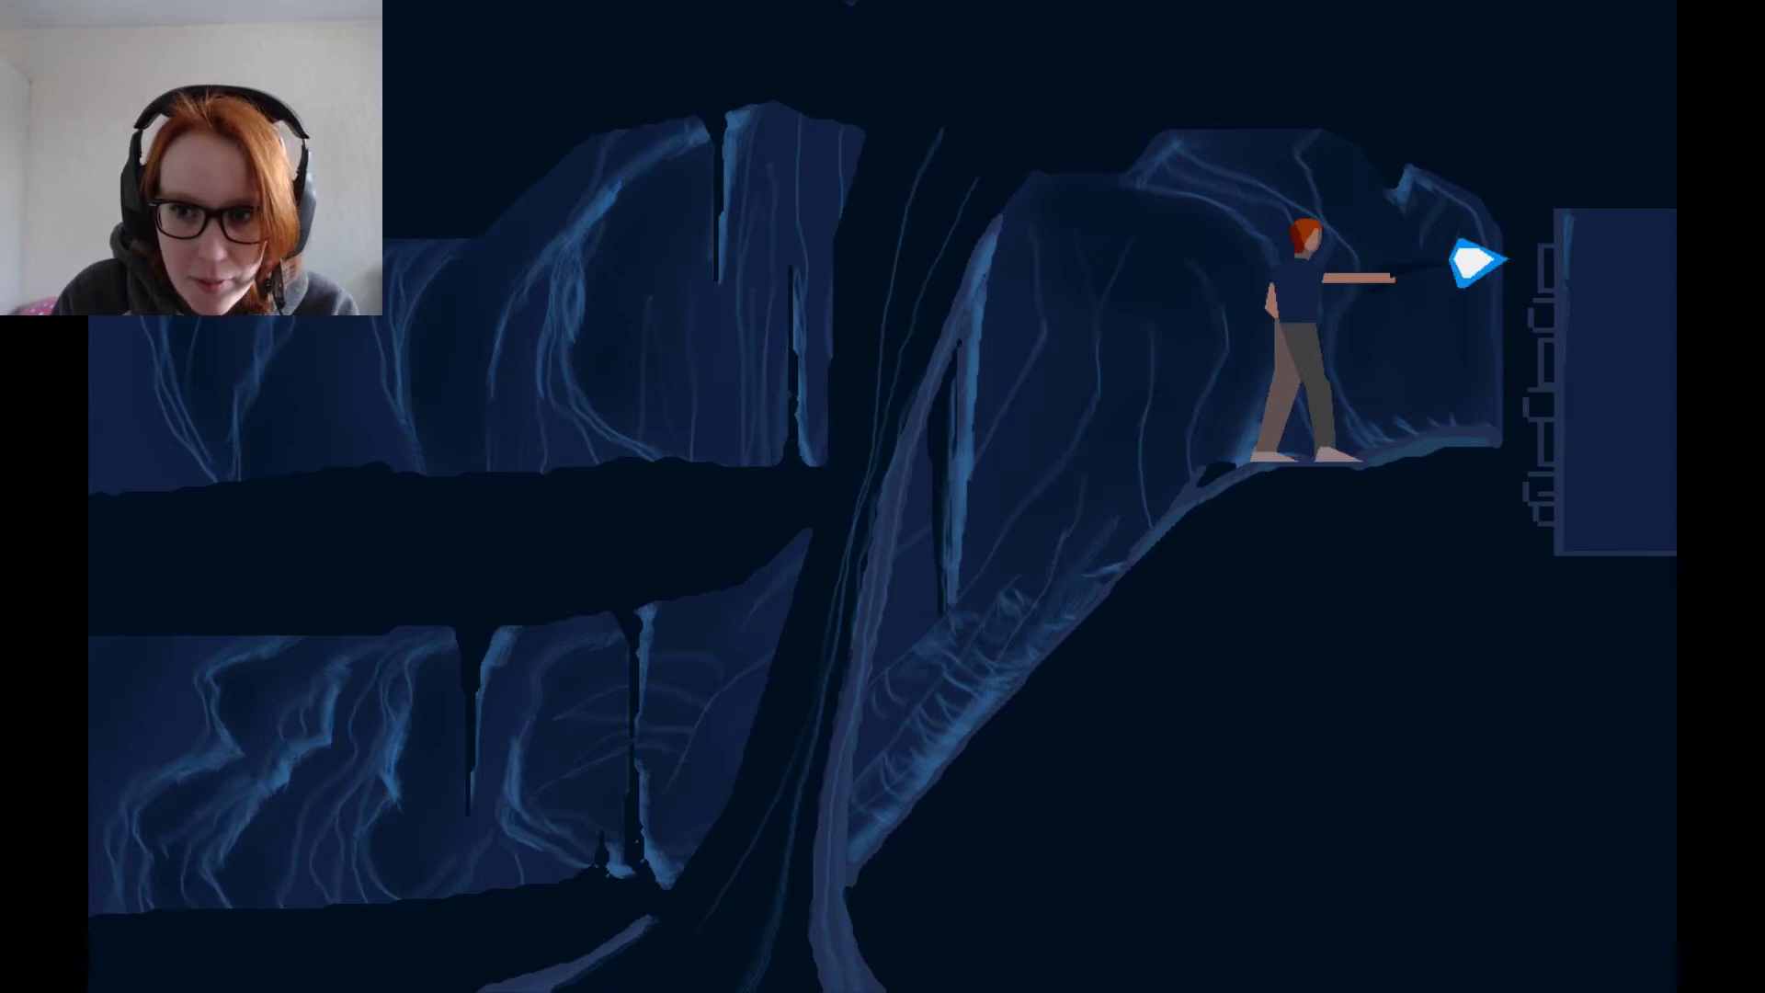
pyautogui.press('space')
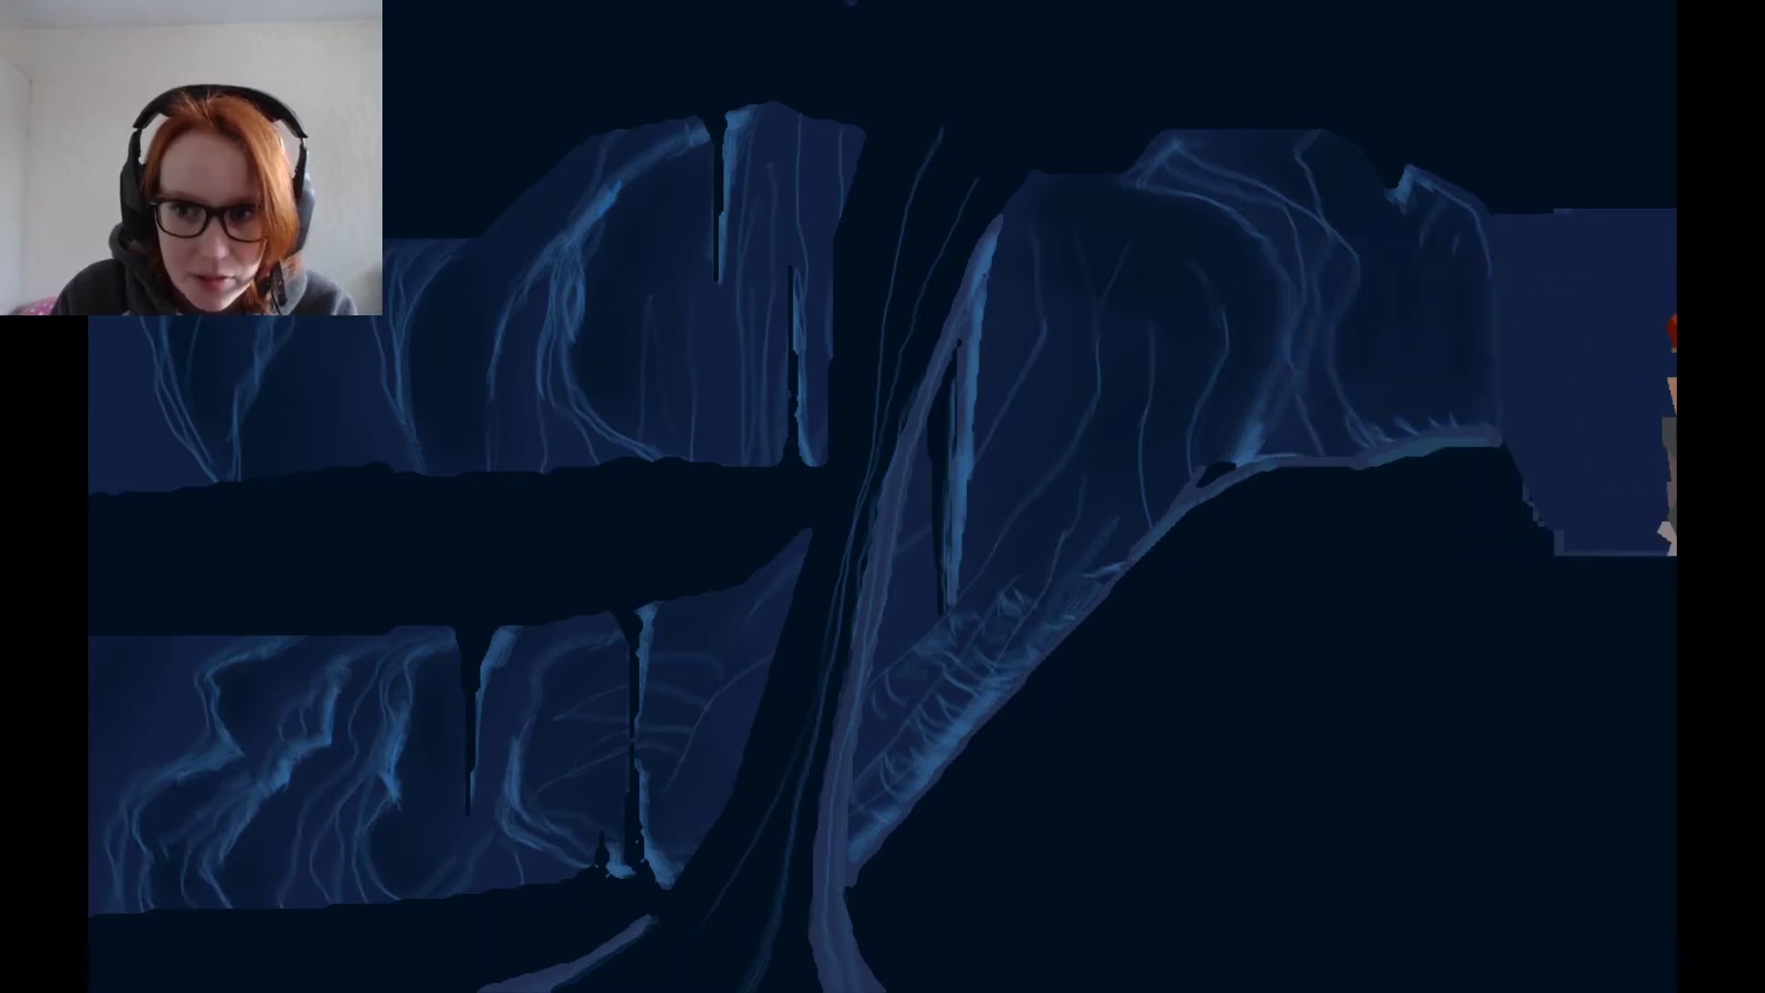
pyautogui.press('Right')
pyautogui.press('Right')
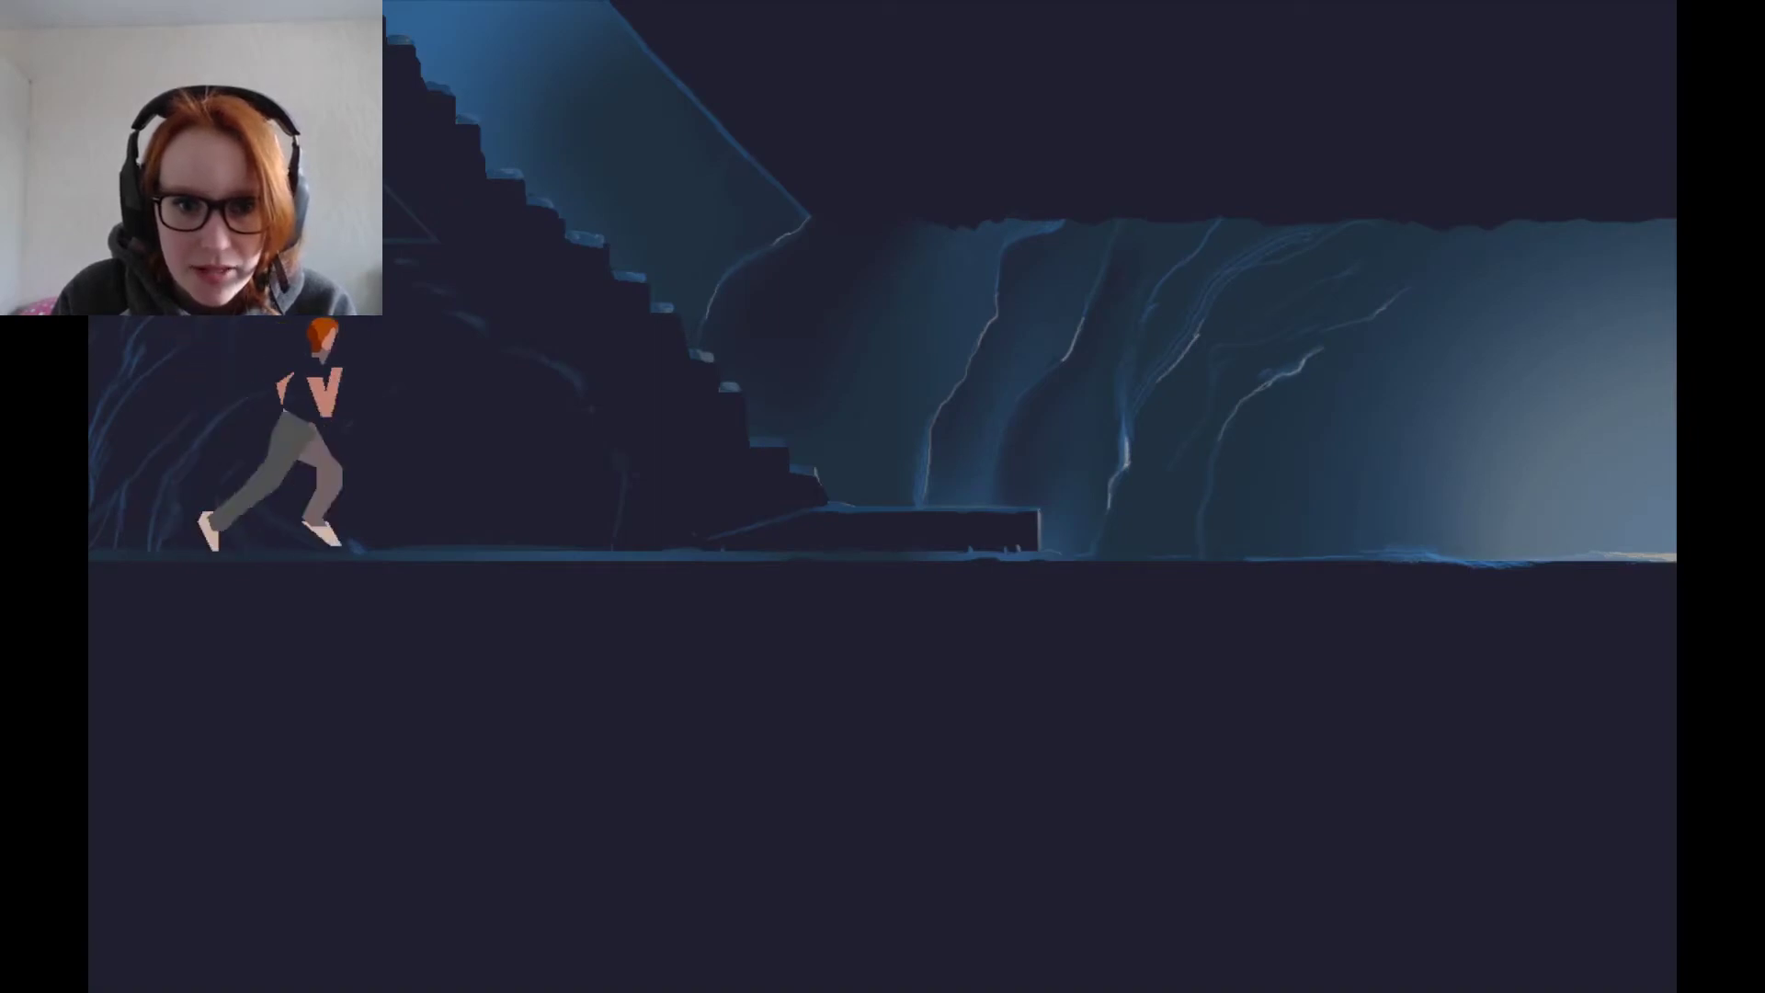
pyautogui.press('Up')
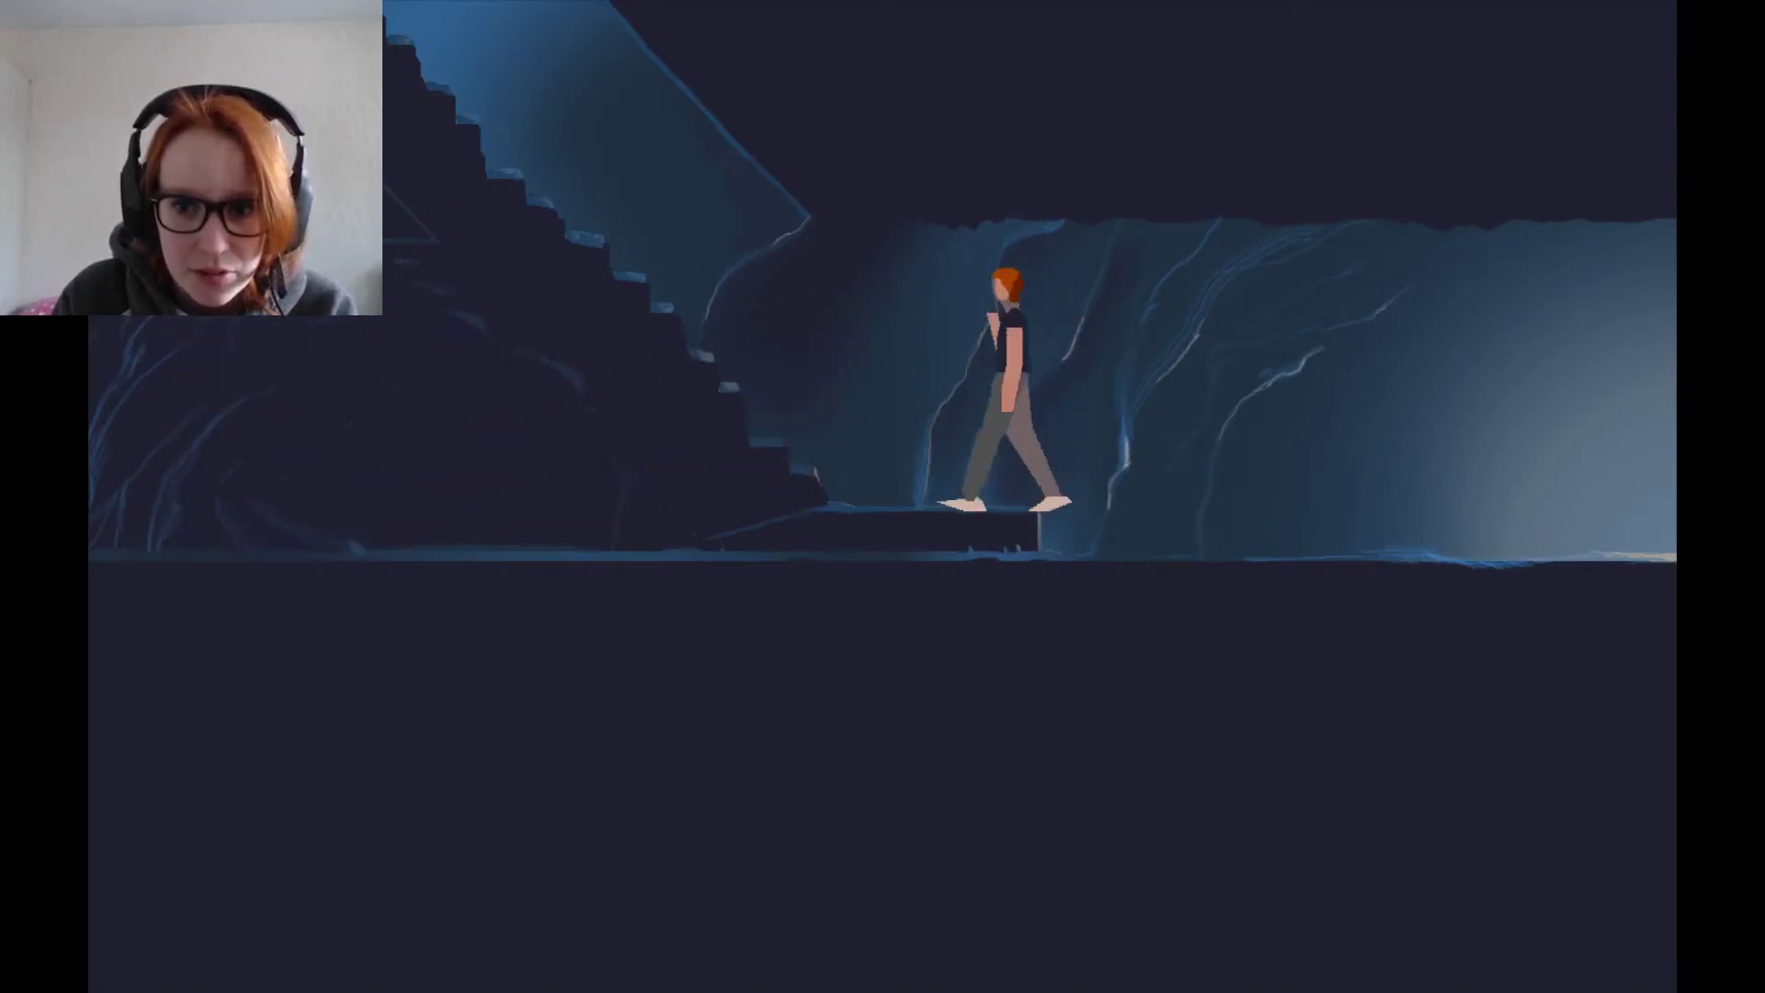
pyautogui.press('Left')
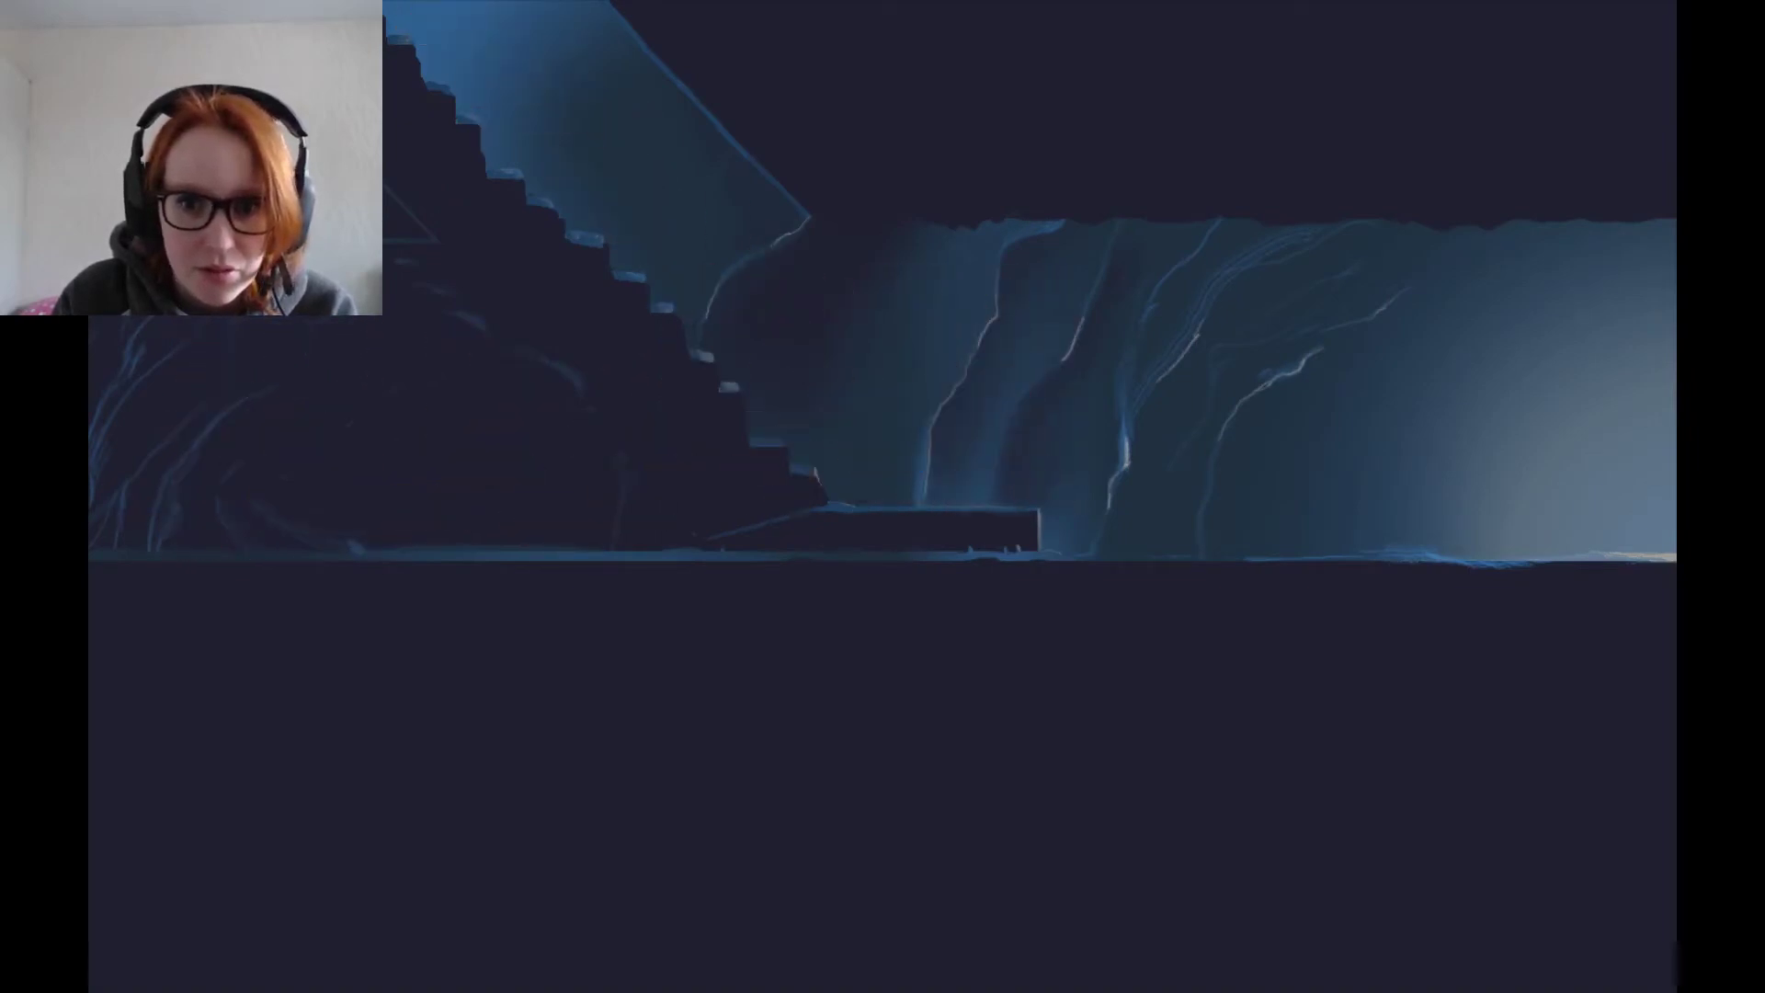
pyautogui.press('Left')
pyautogui.press('Right')
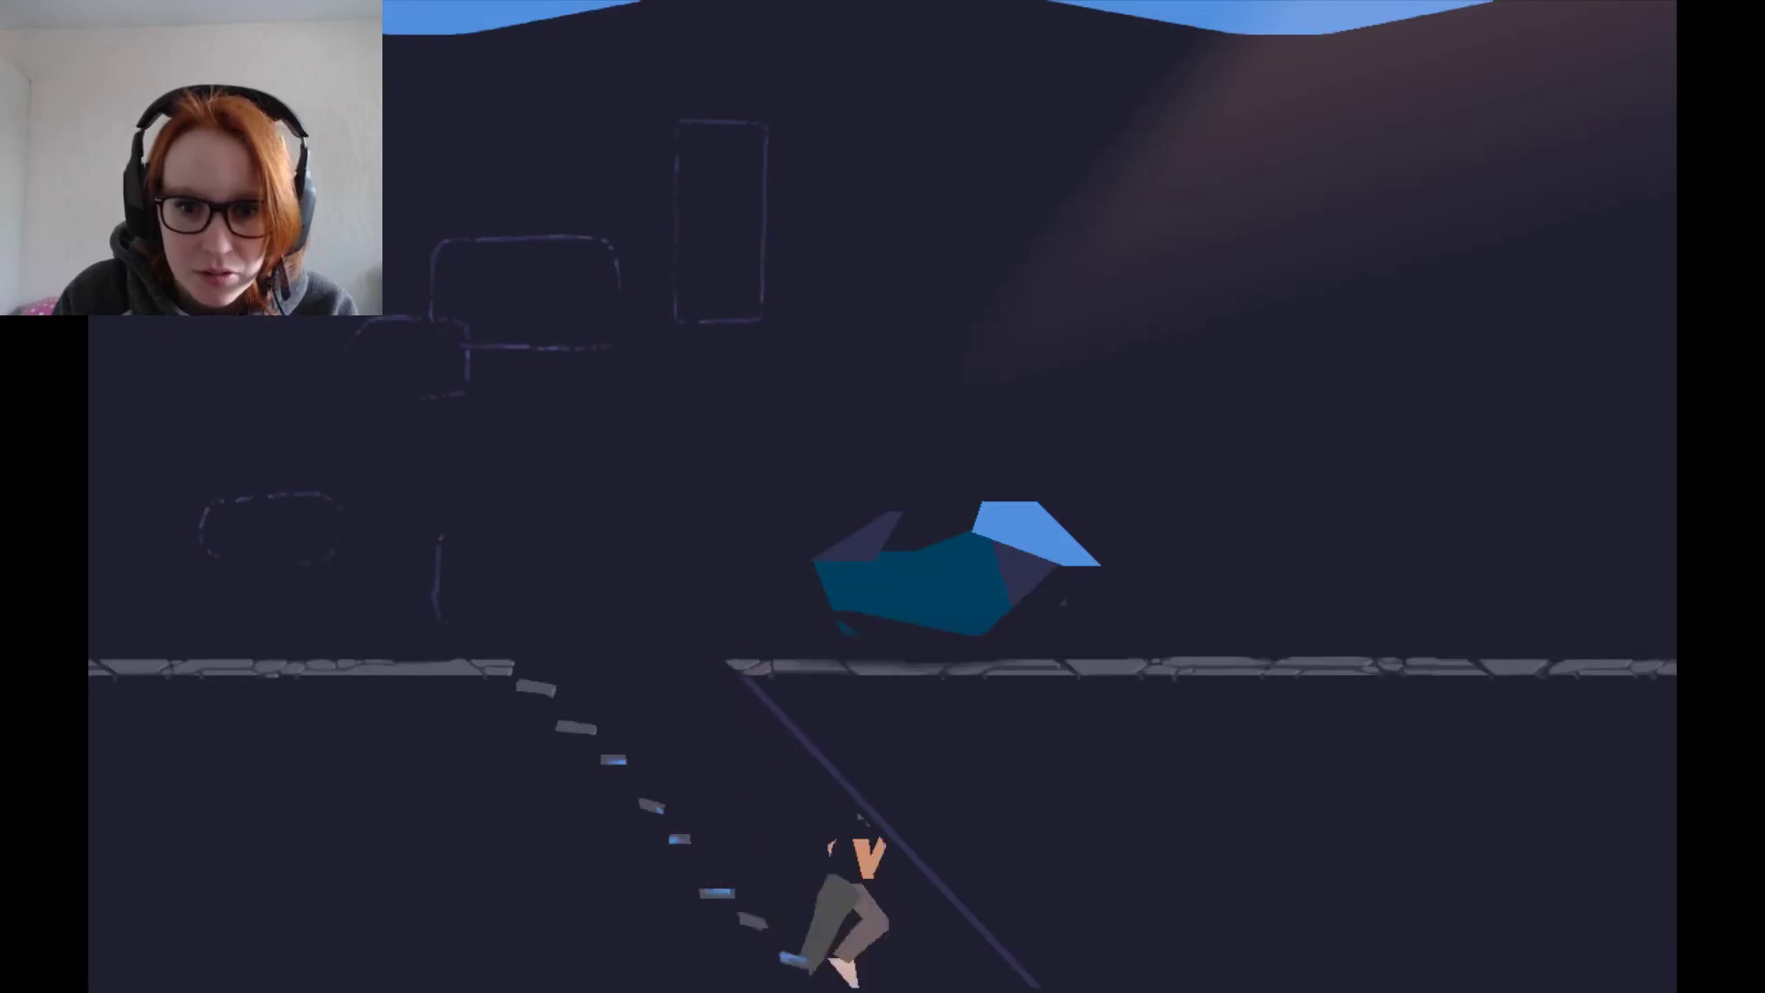
pyautogui.press('Right')
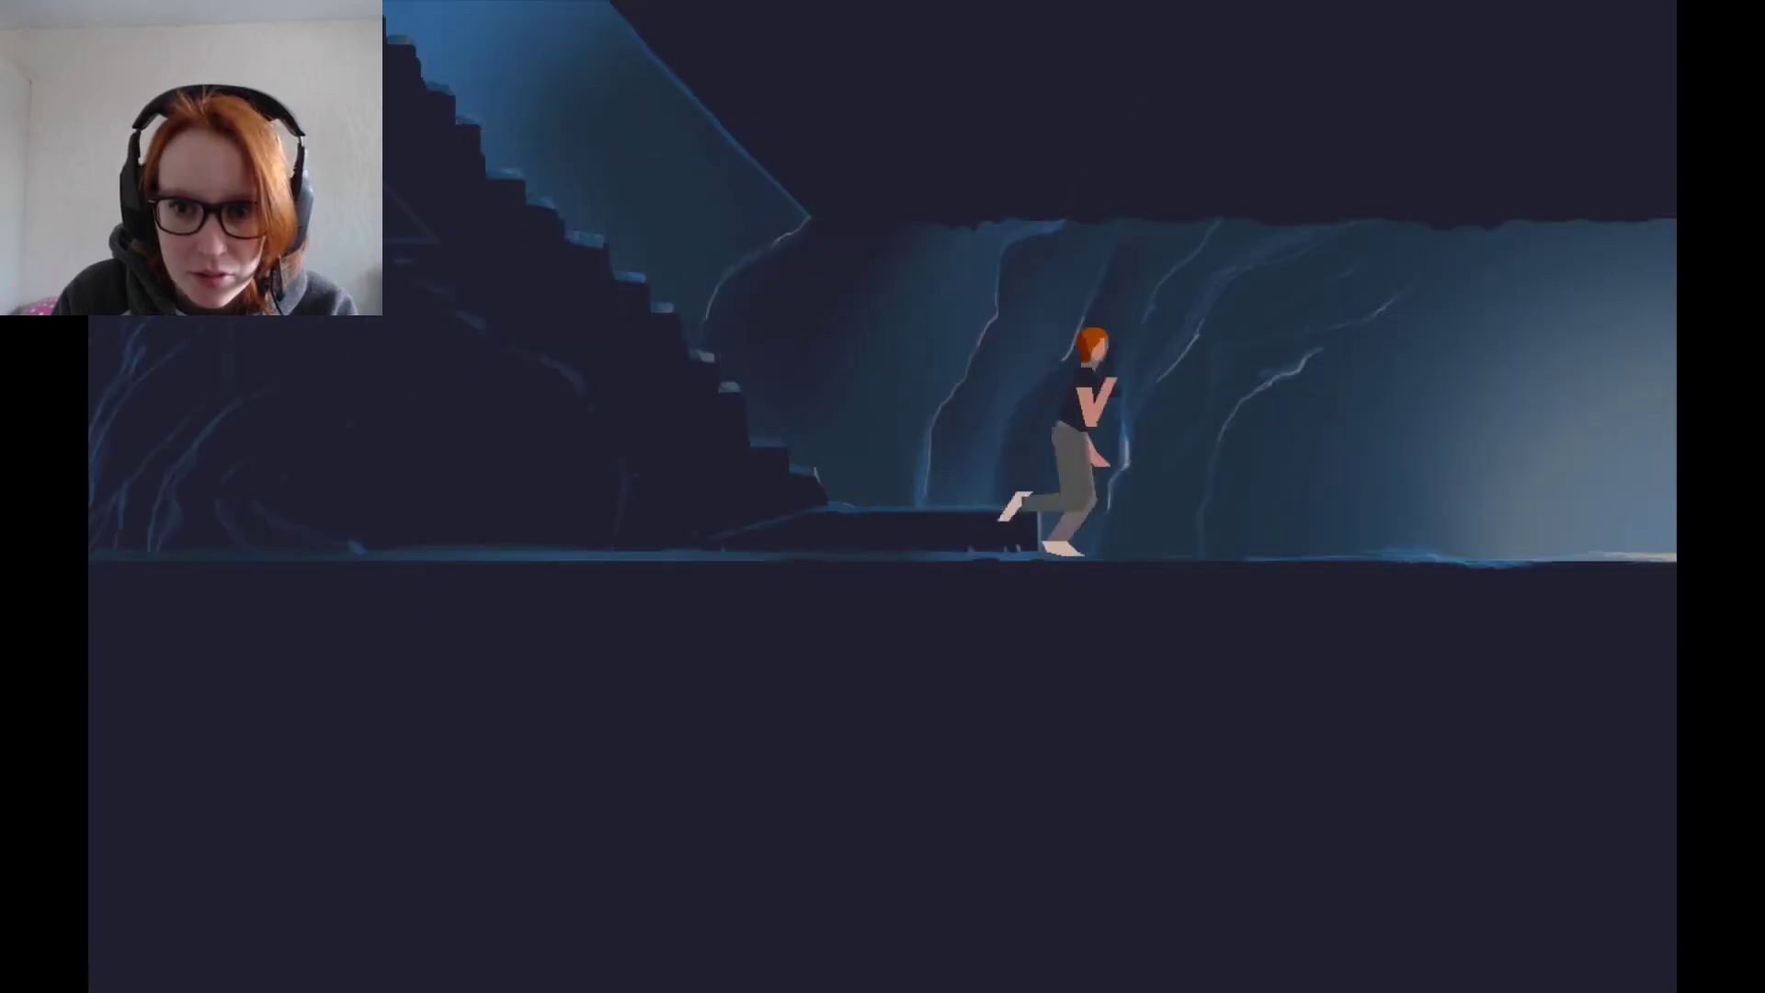
pyautogui.press('Right')
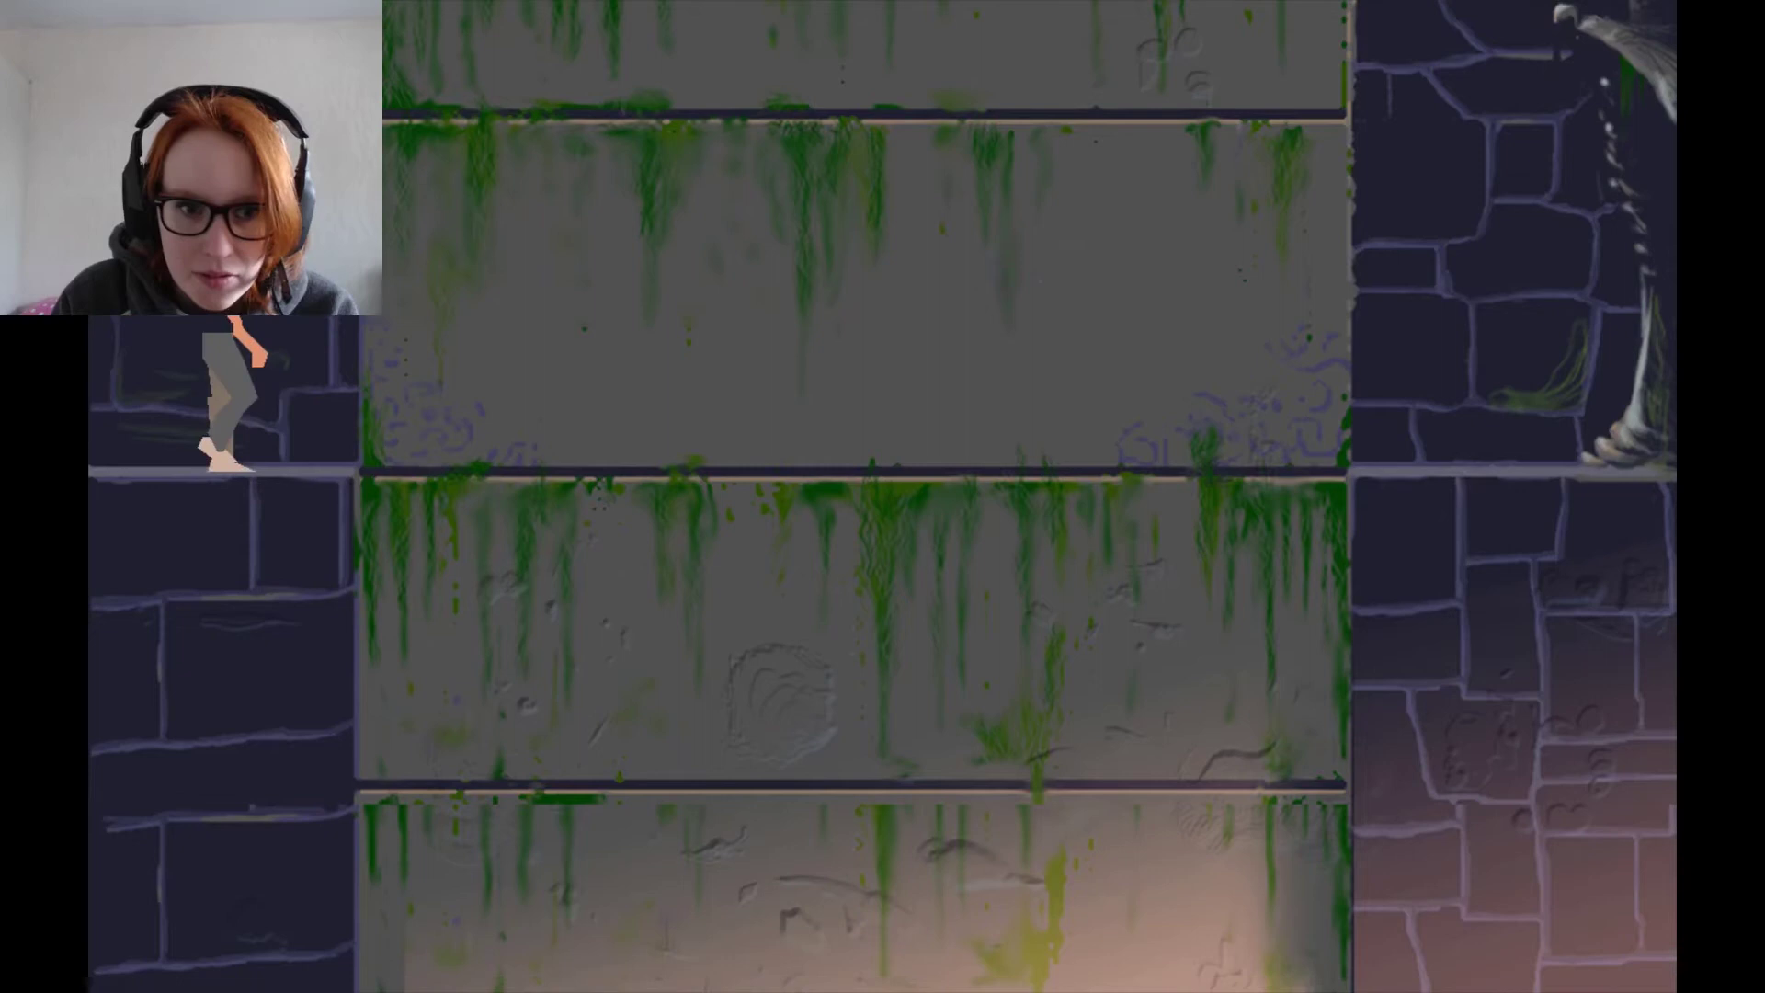
pyautogui.press('Right')
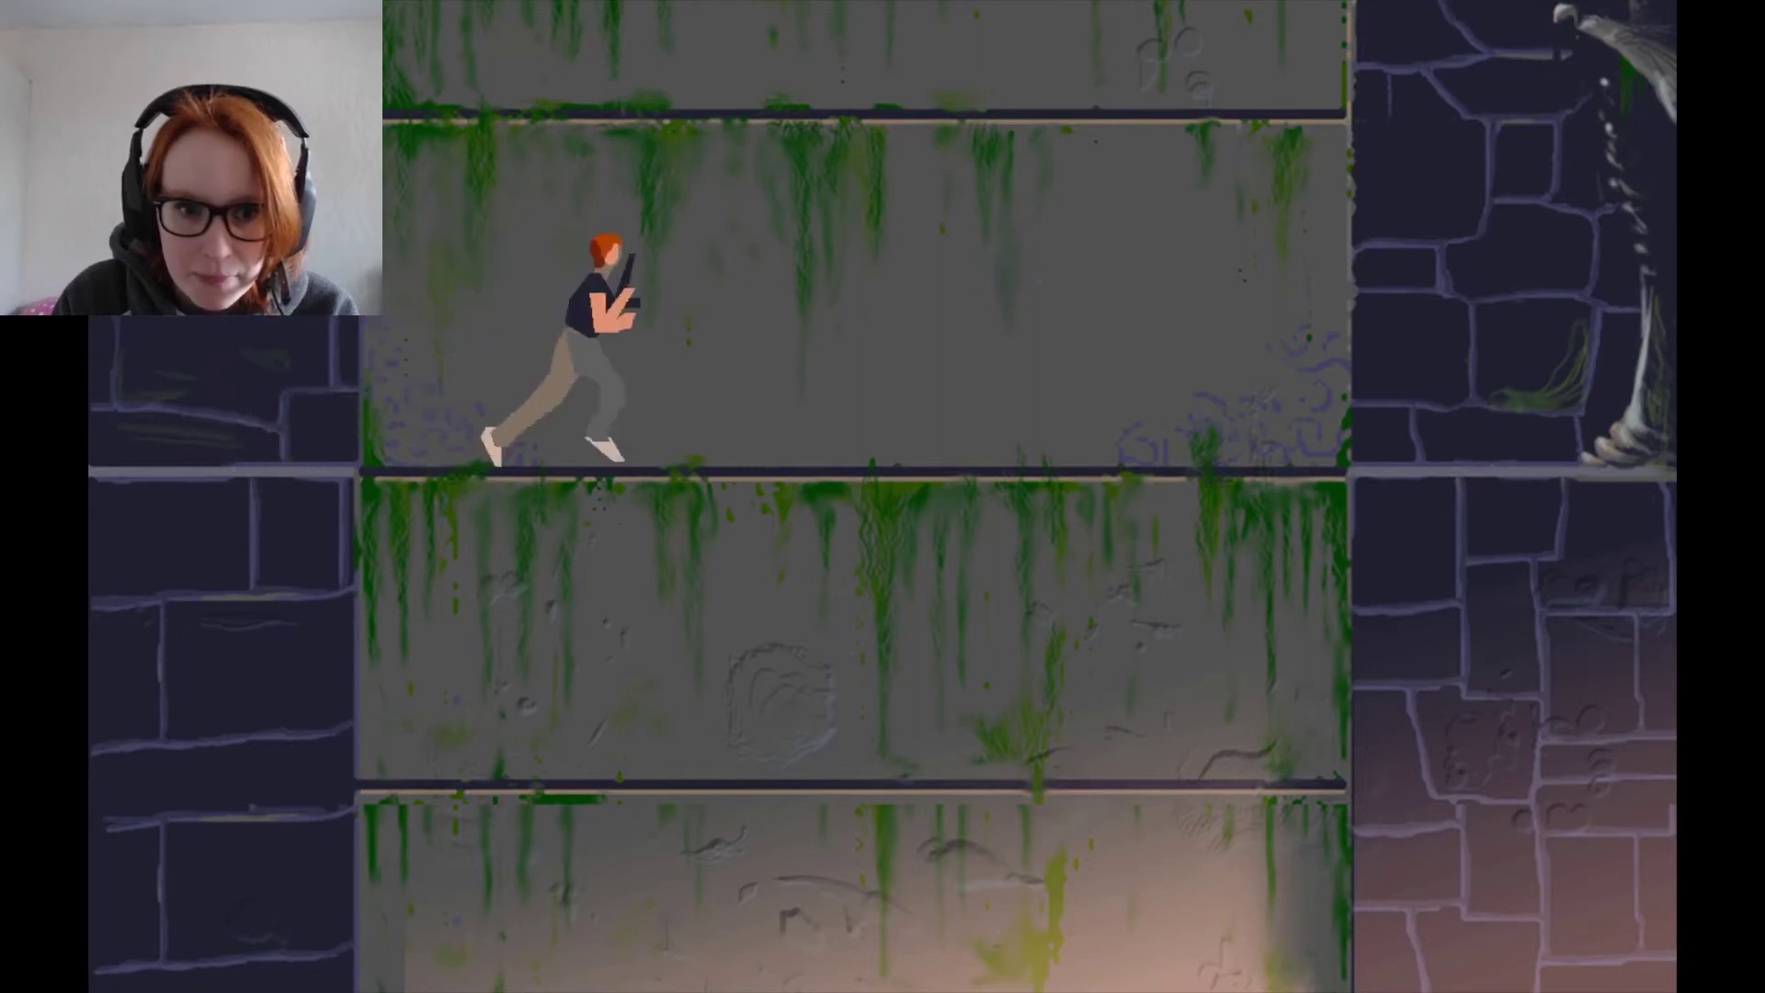
pyautogui.press('Right')
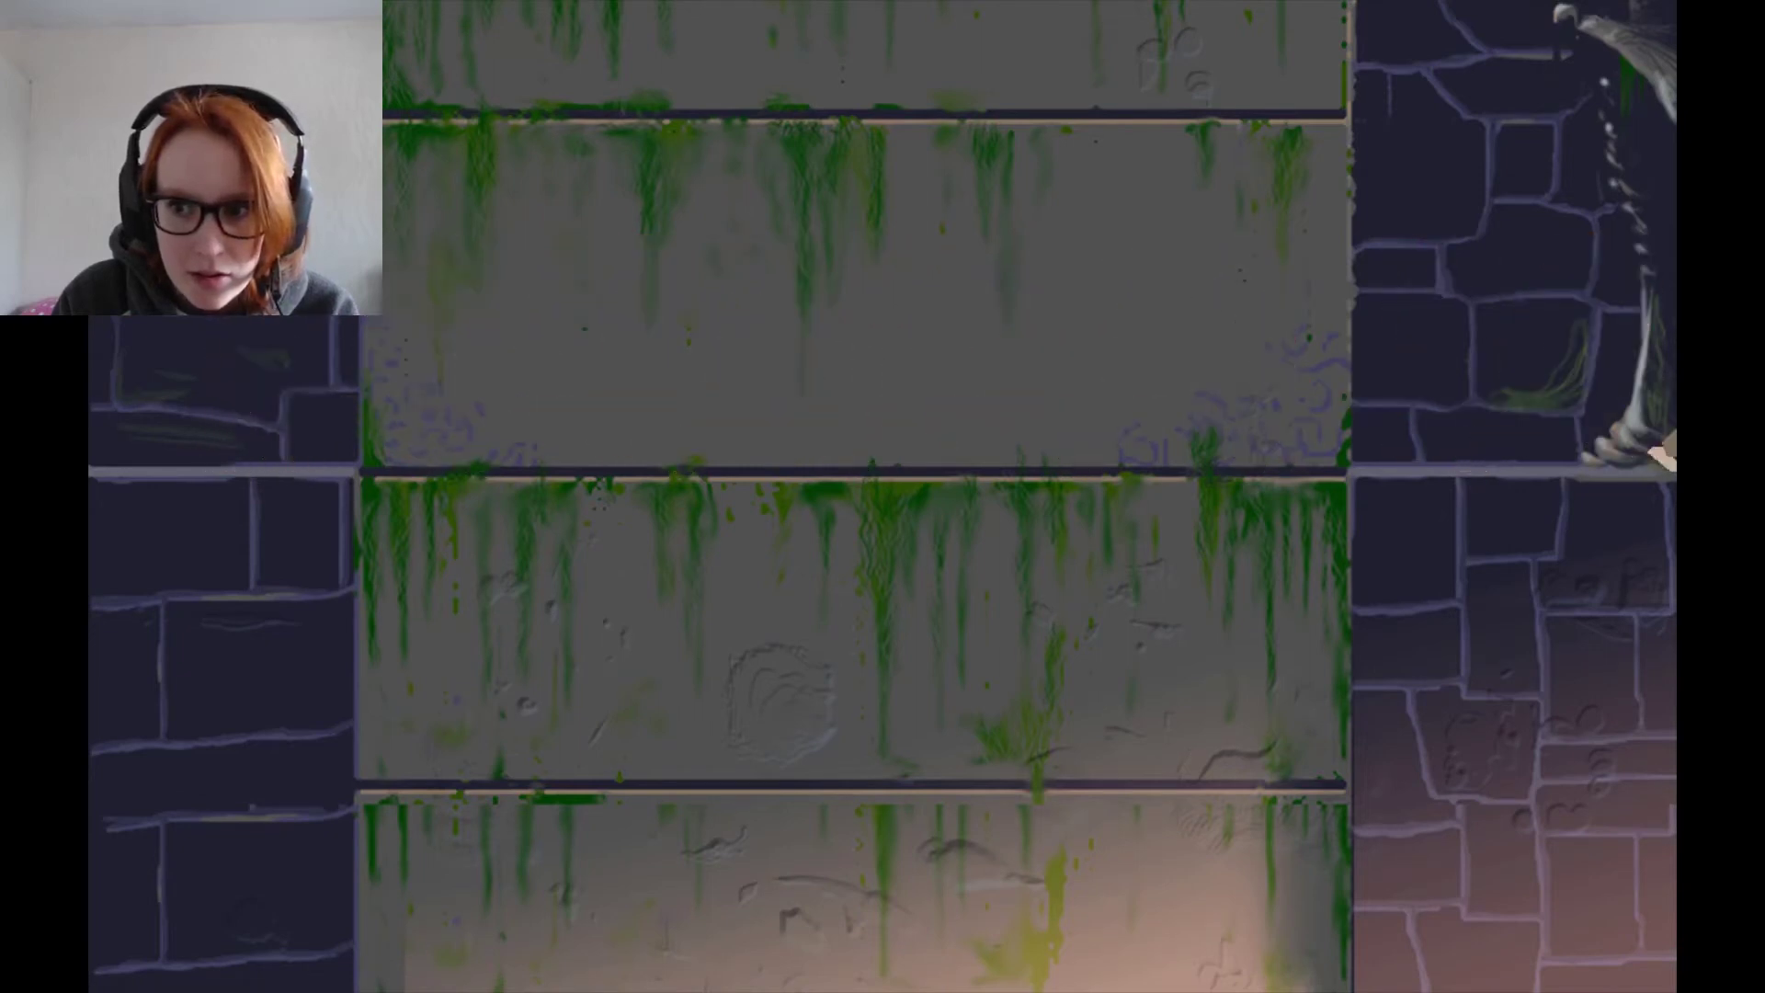
pyautogui.press('space')
pyautogui.press('Right')
pyautogui.press('Right')
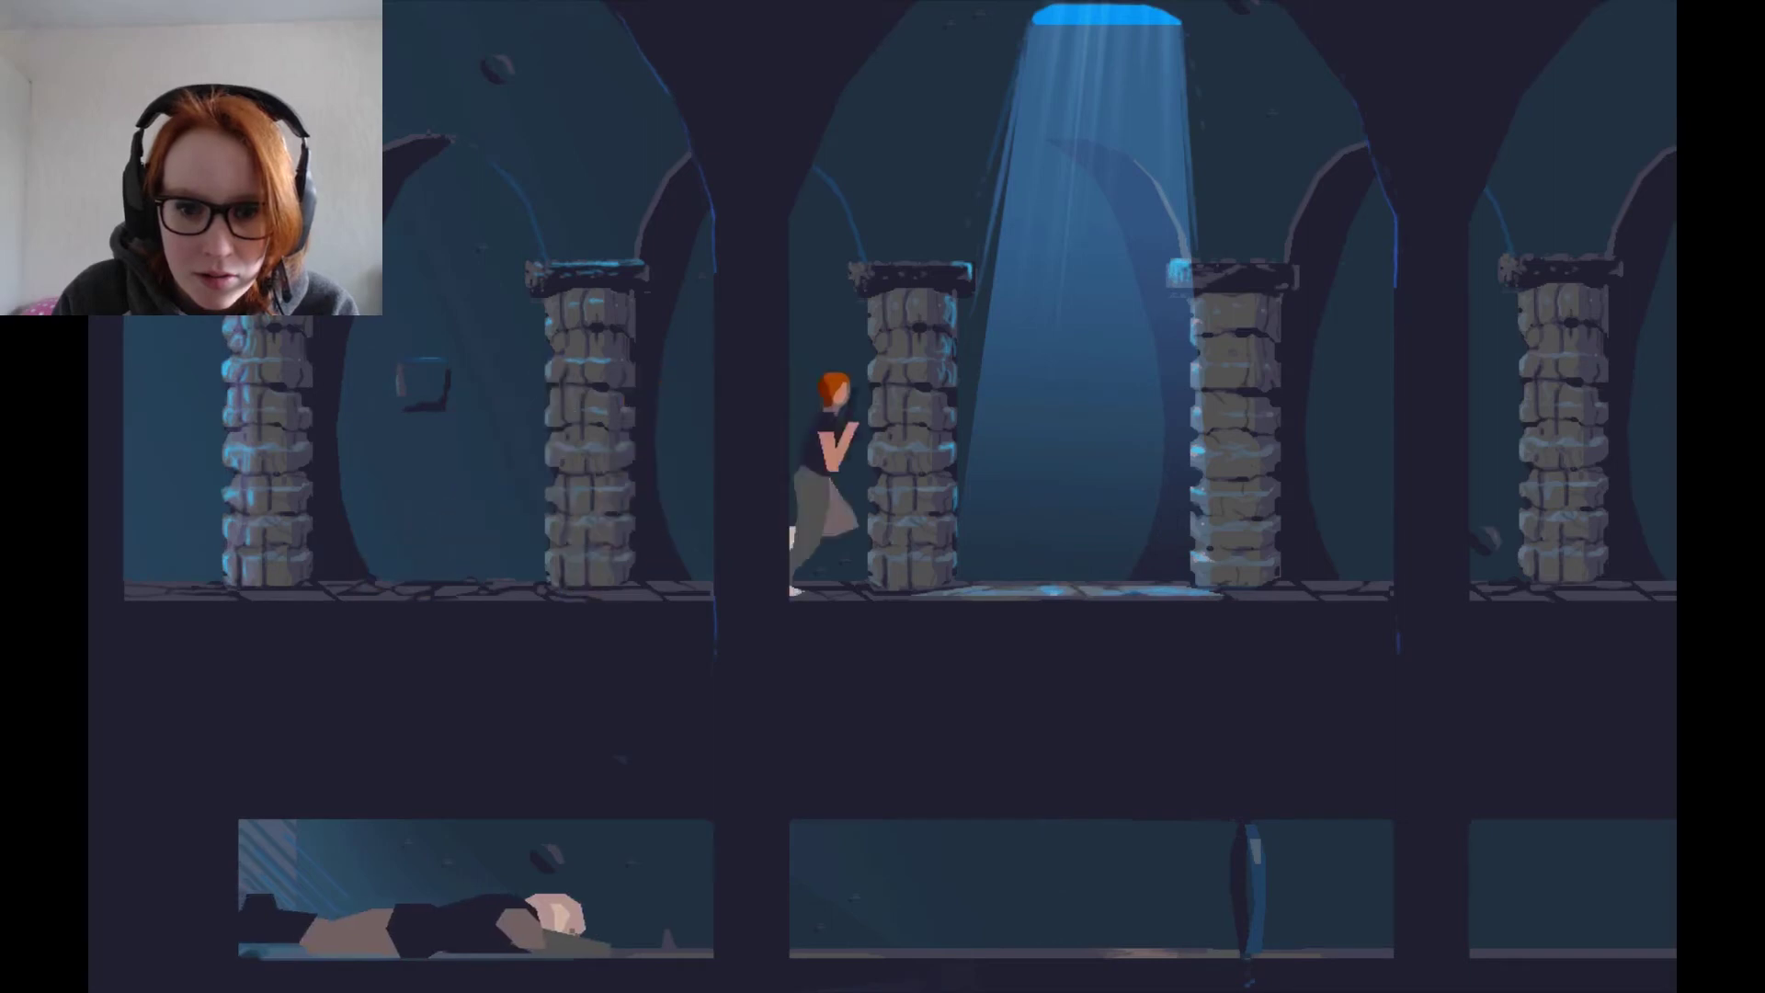
pyautogui.press('Right')
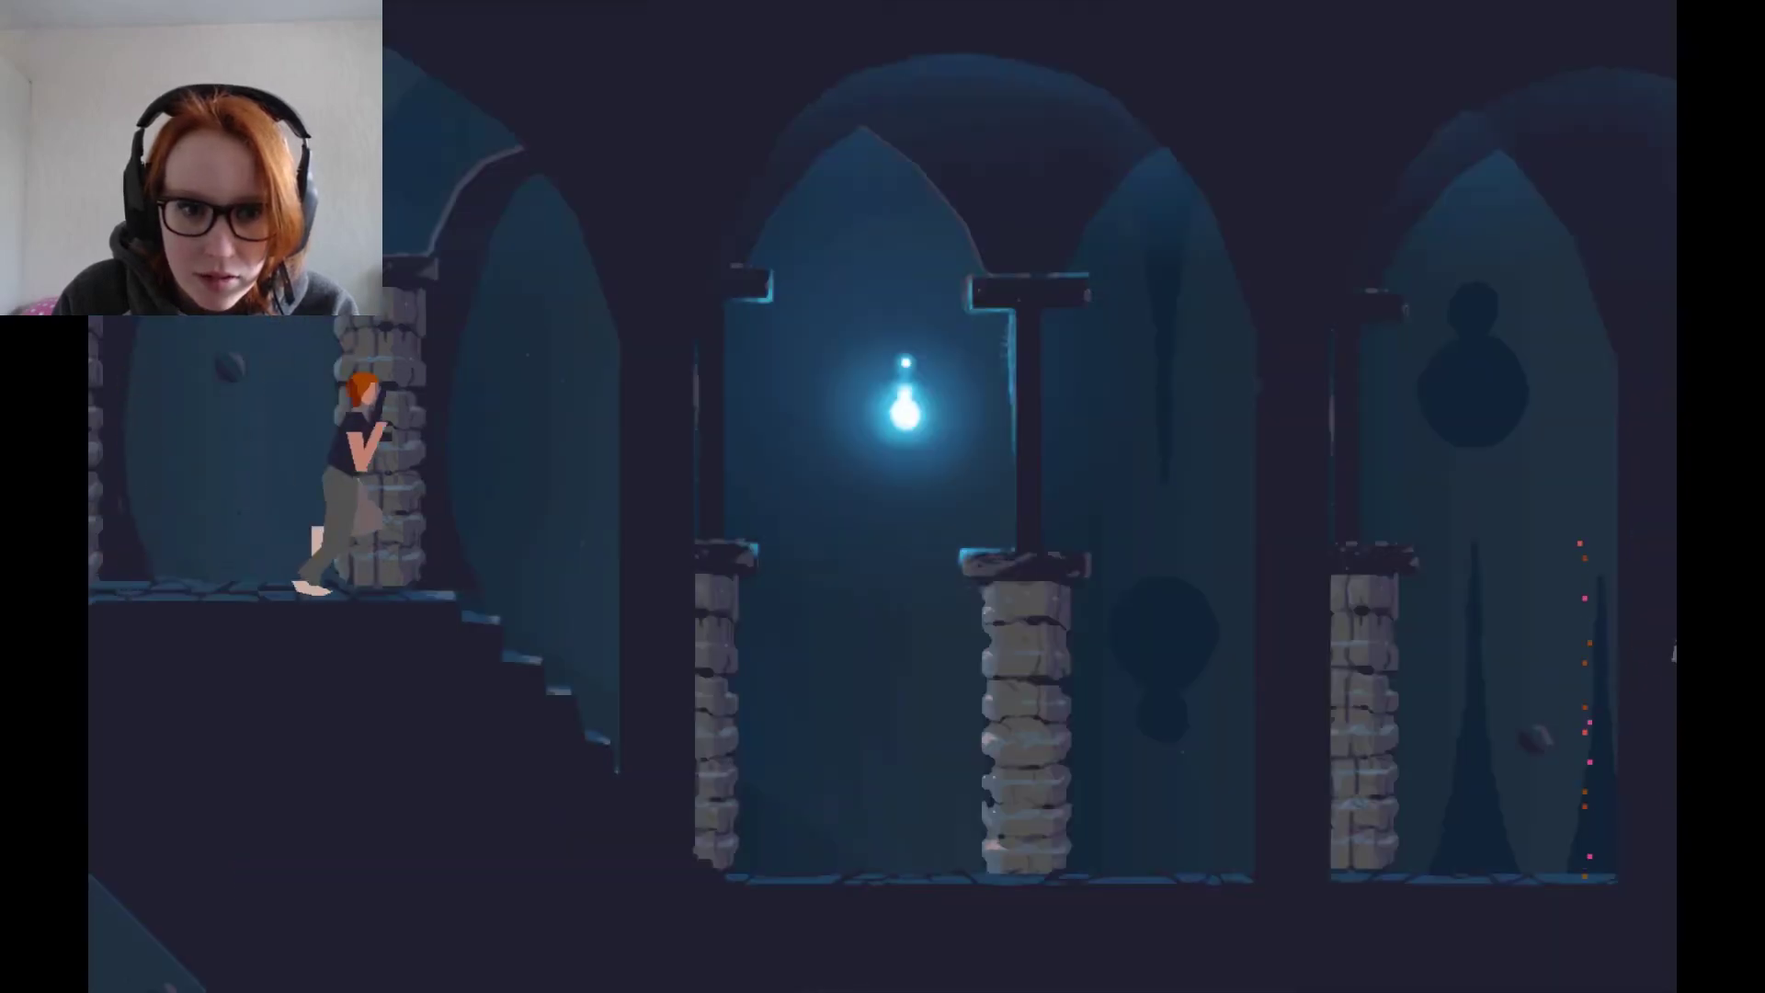
pyautogui.press('Right')
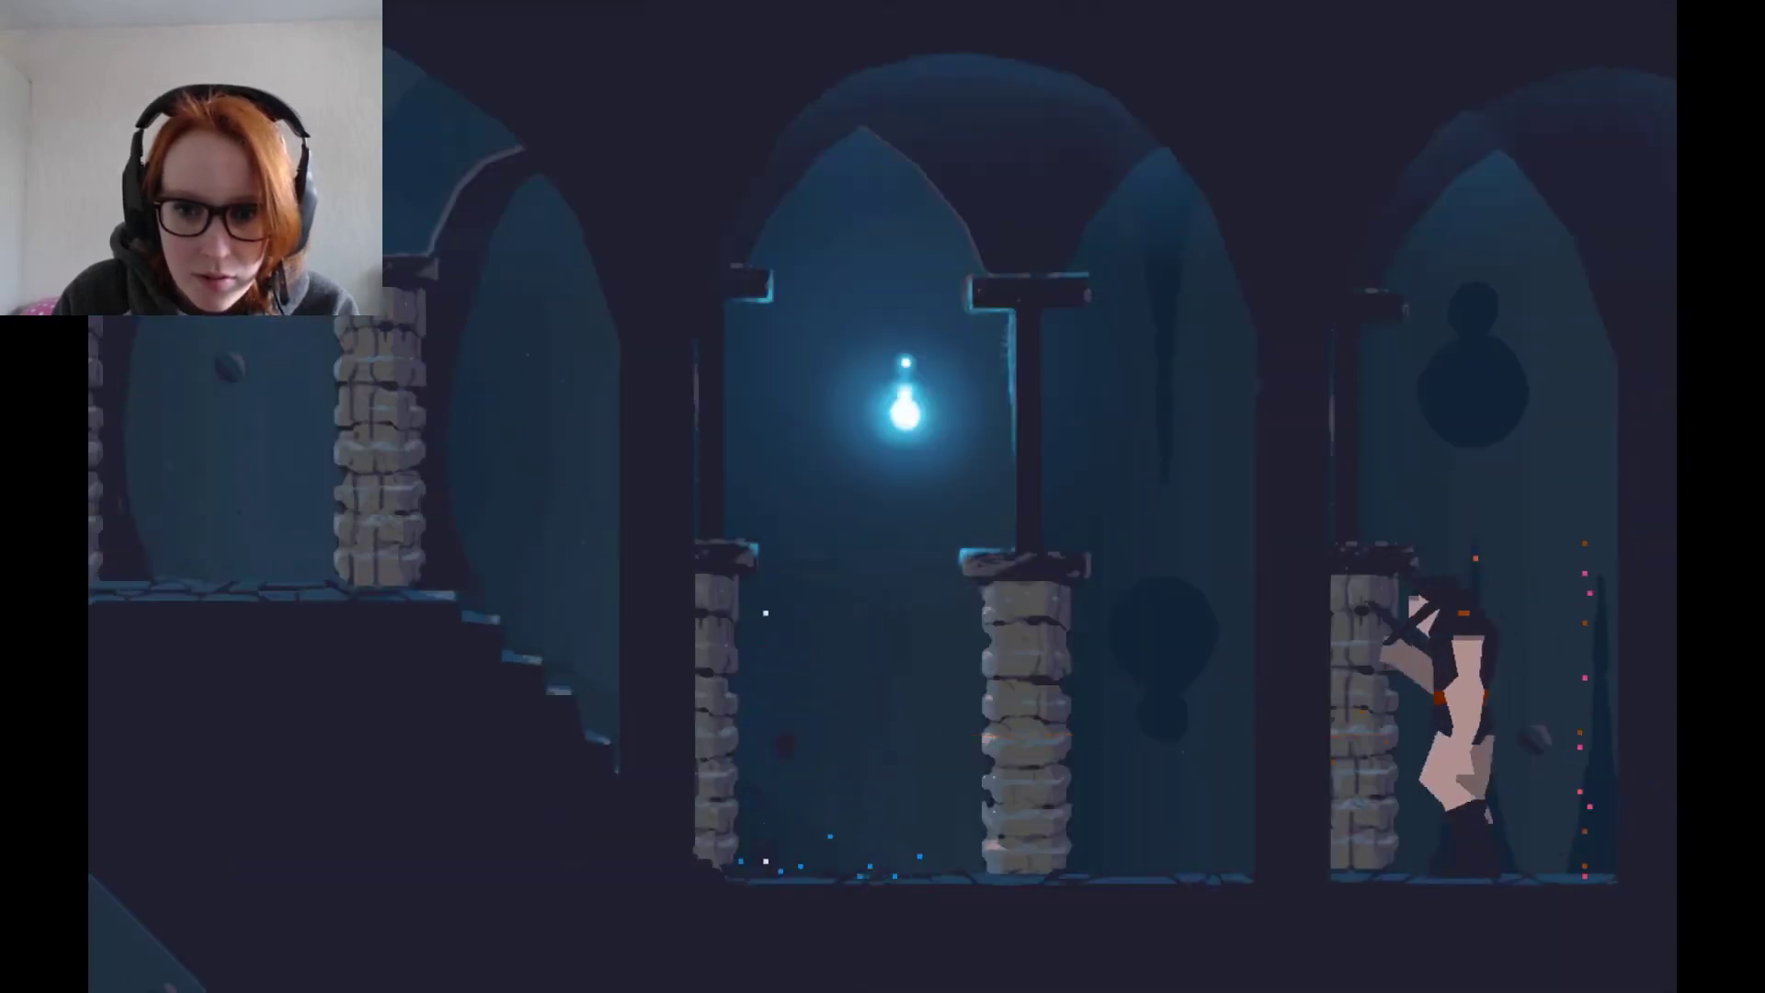
pyautogui.press('space')
pyautogui.press('Right')
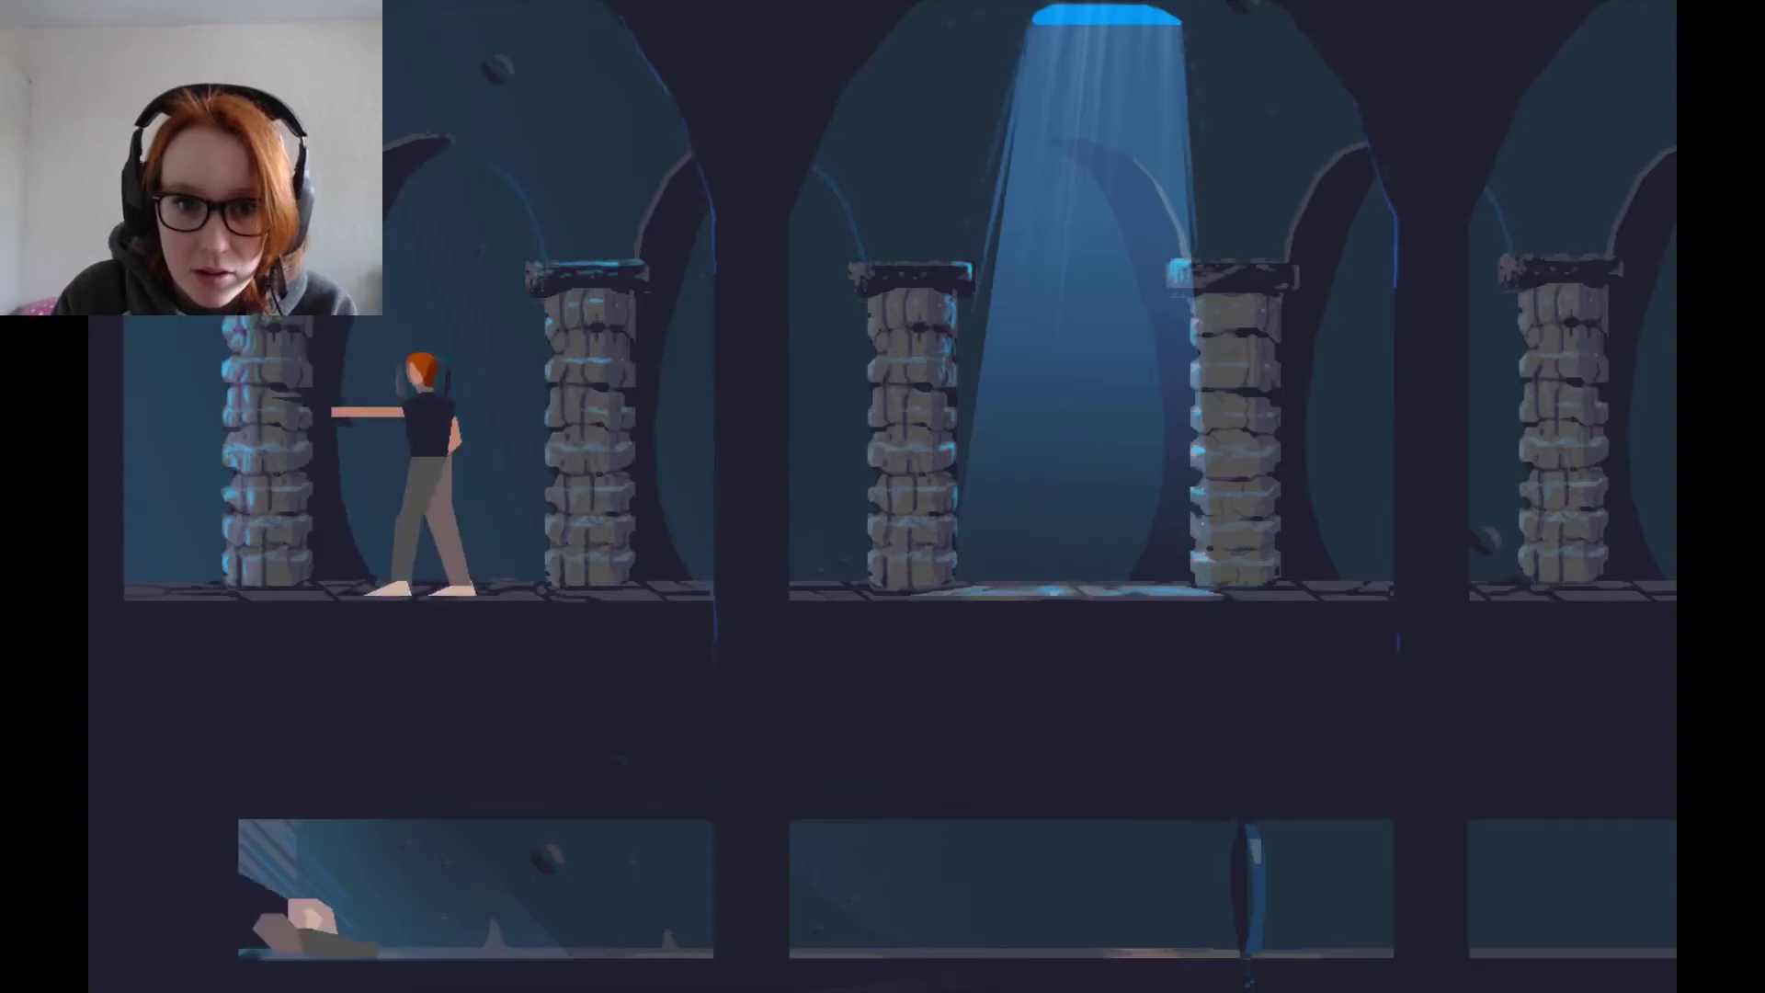
pyautogui.press('Right')
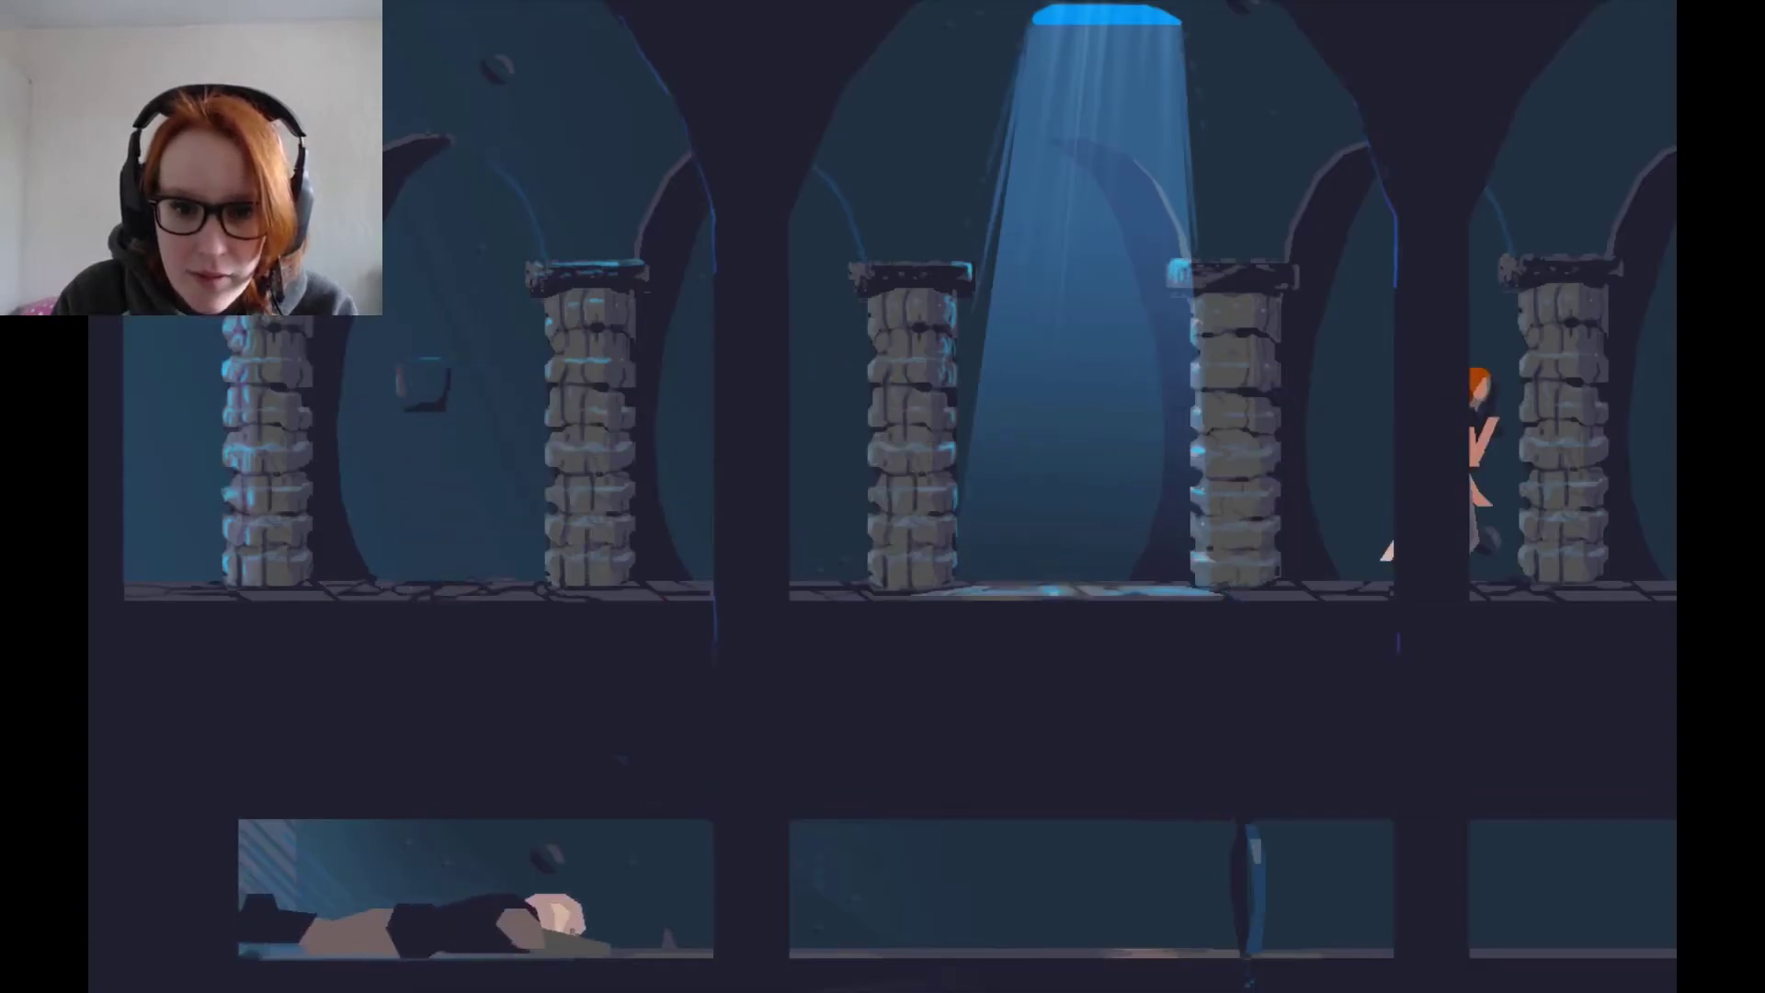
pyautogui.press('Right')
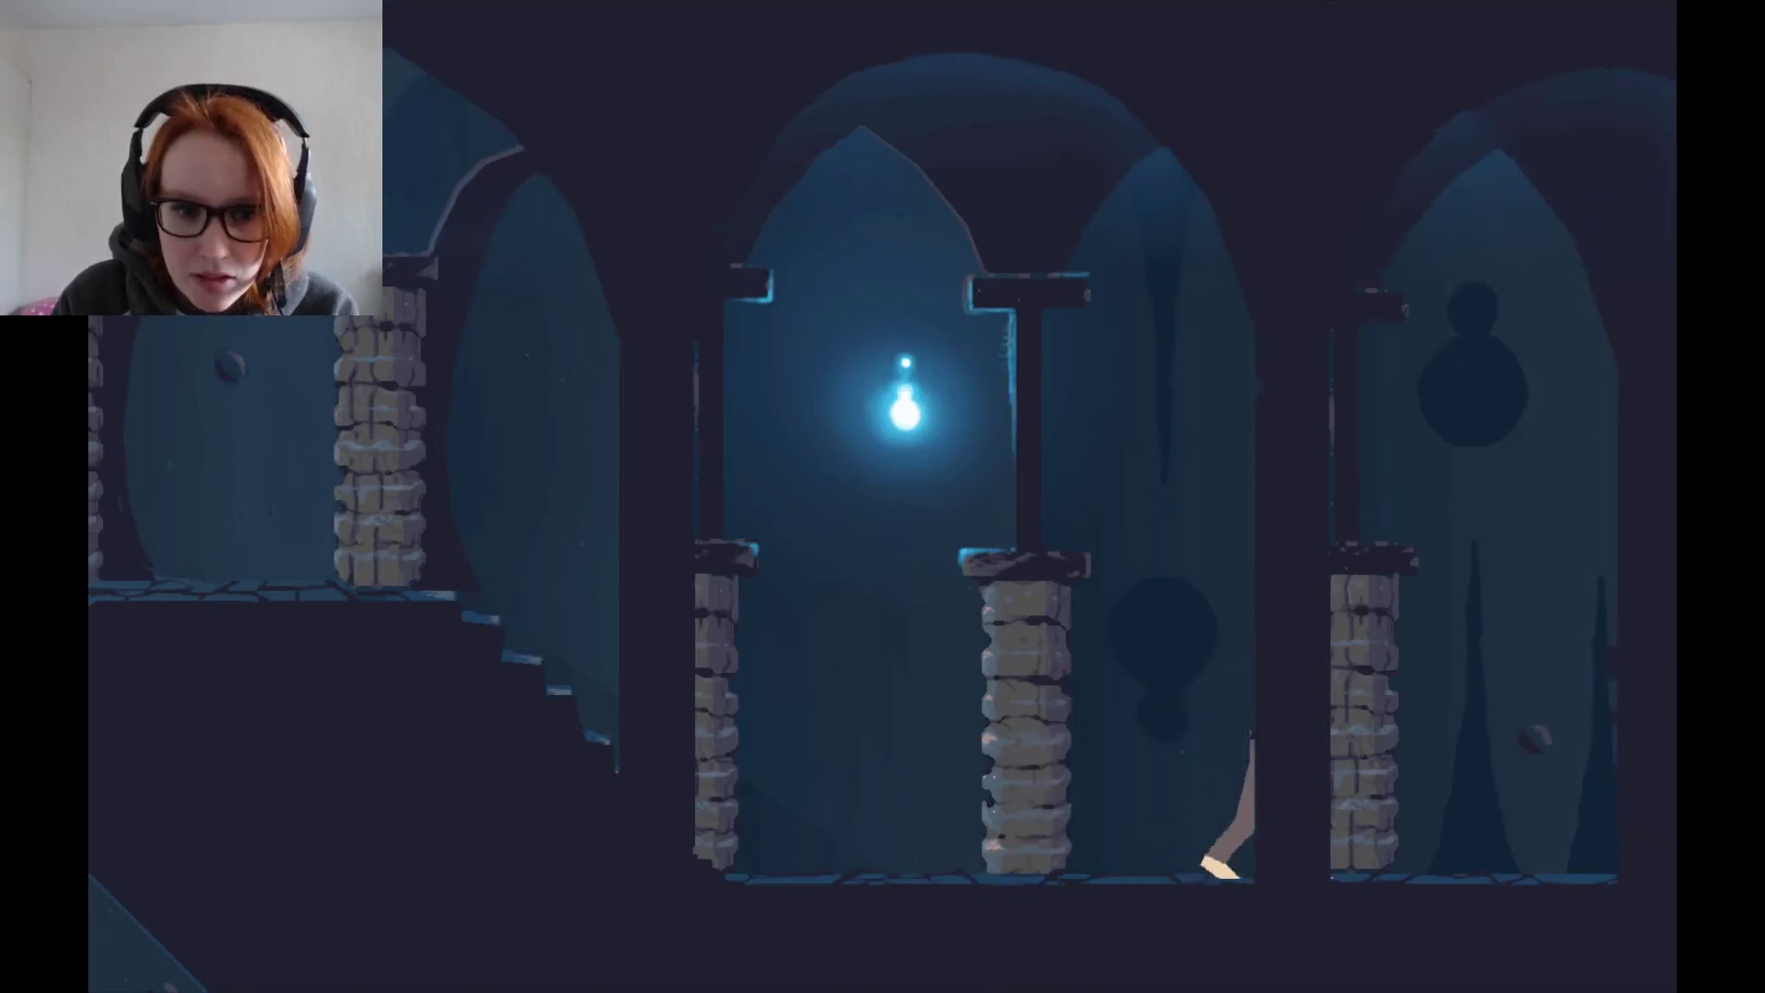
pyautogui.press('Right')
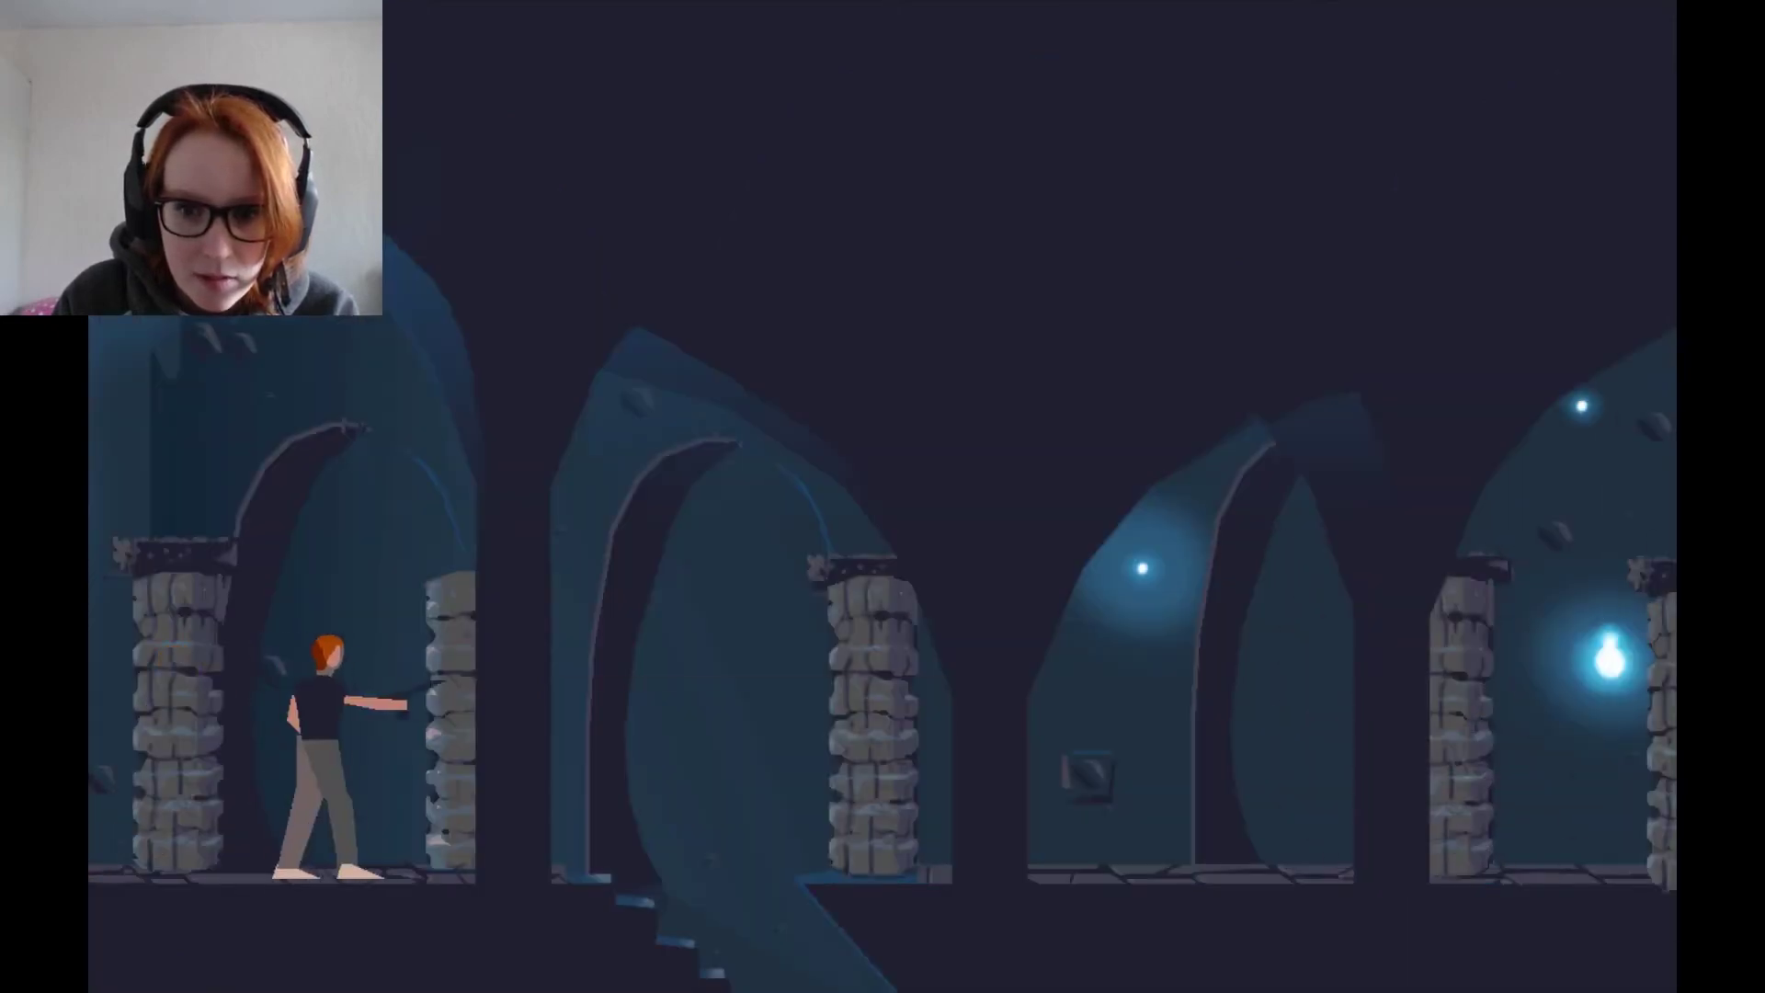
pyautogui.press('Right')
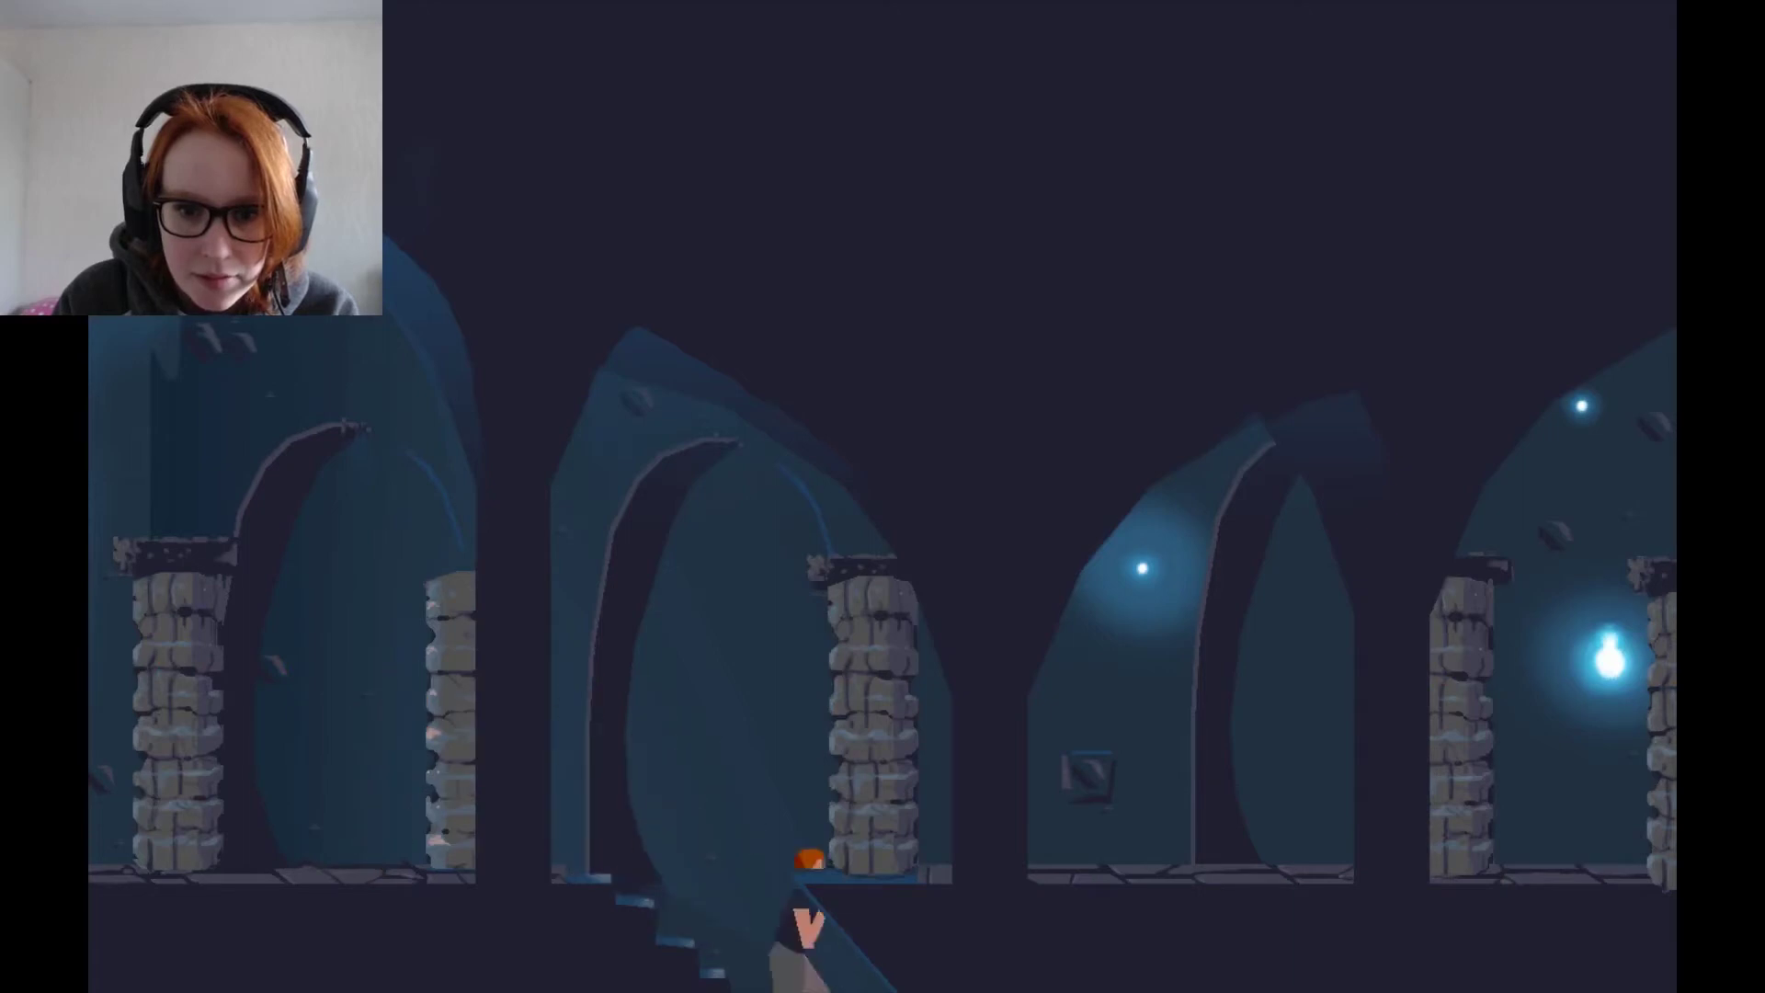
pyautogui.press('Down')
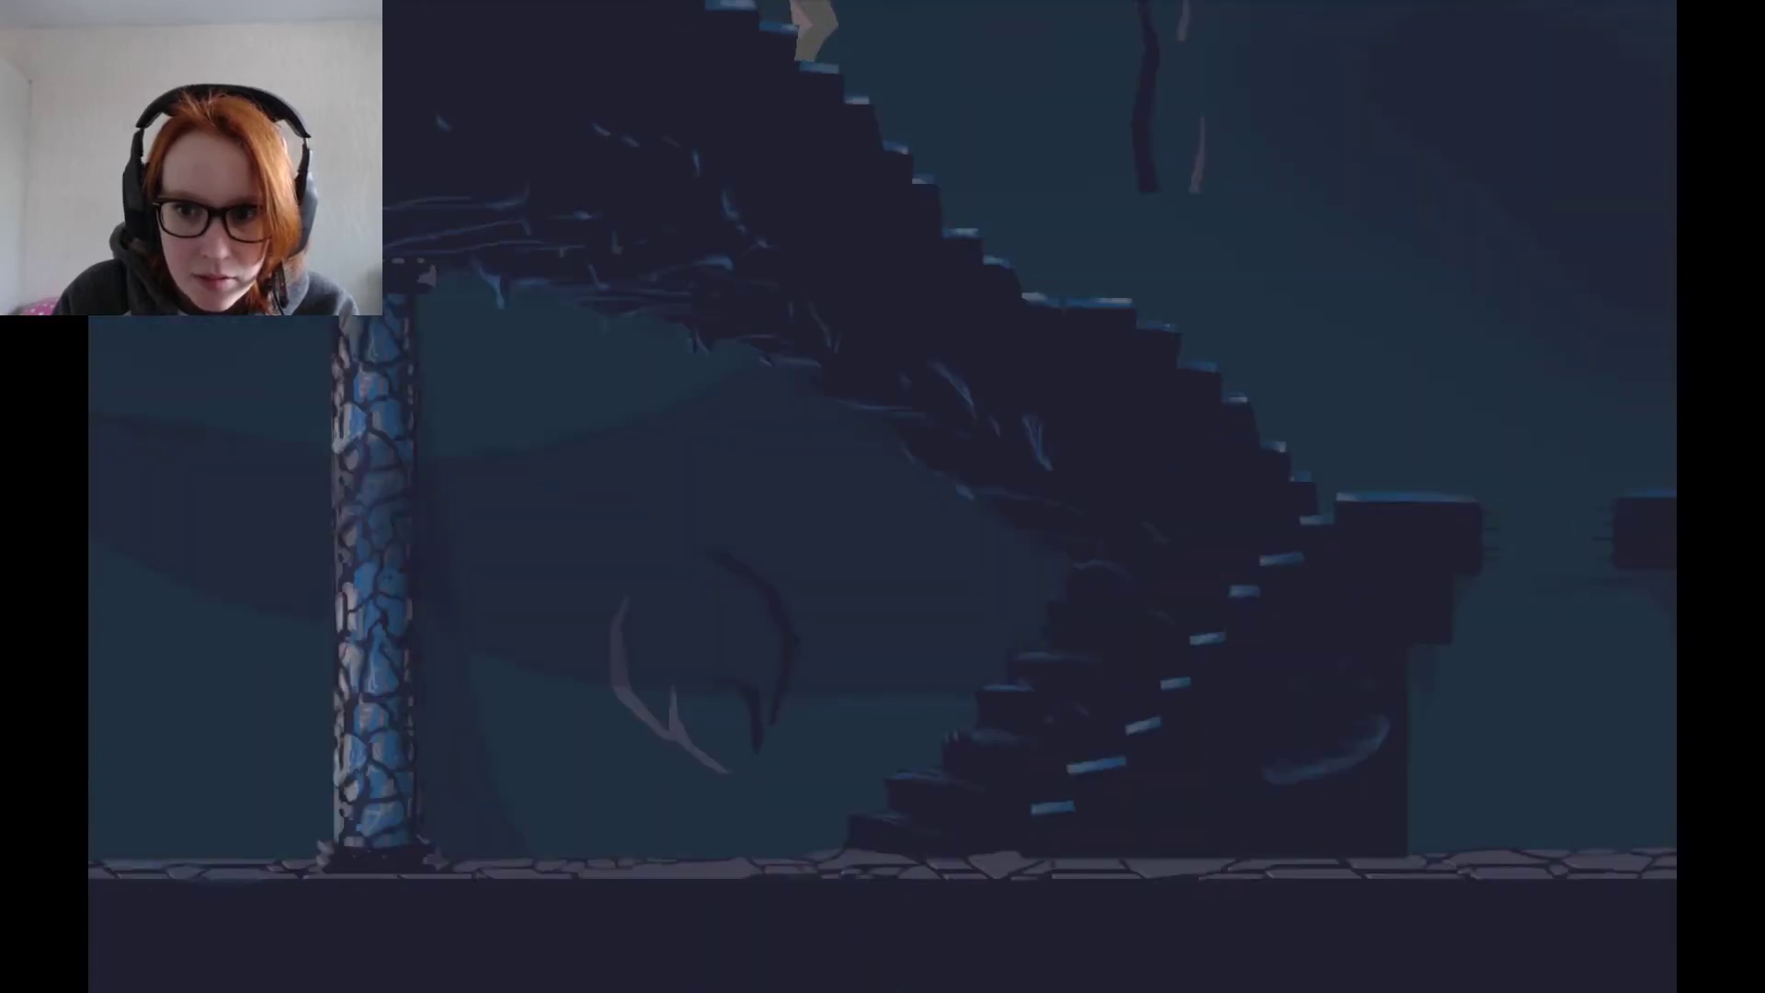
pyautogui.press('Right')
pyautogui.press('Left')
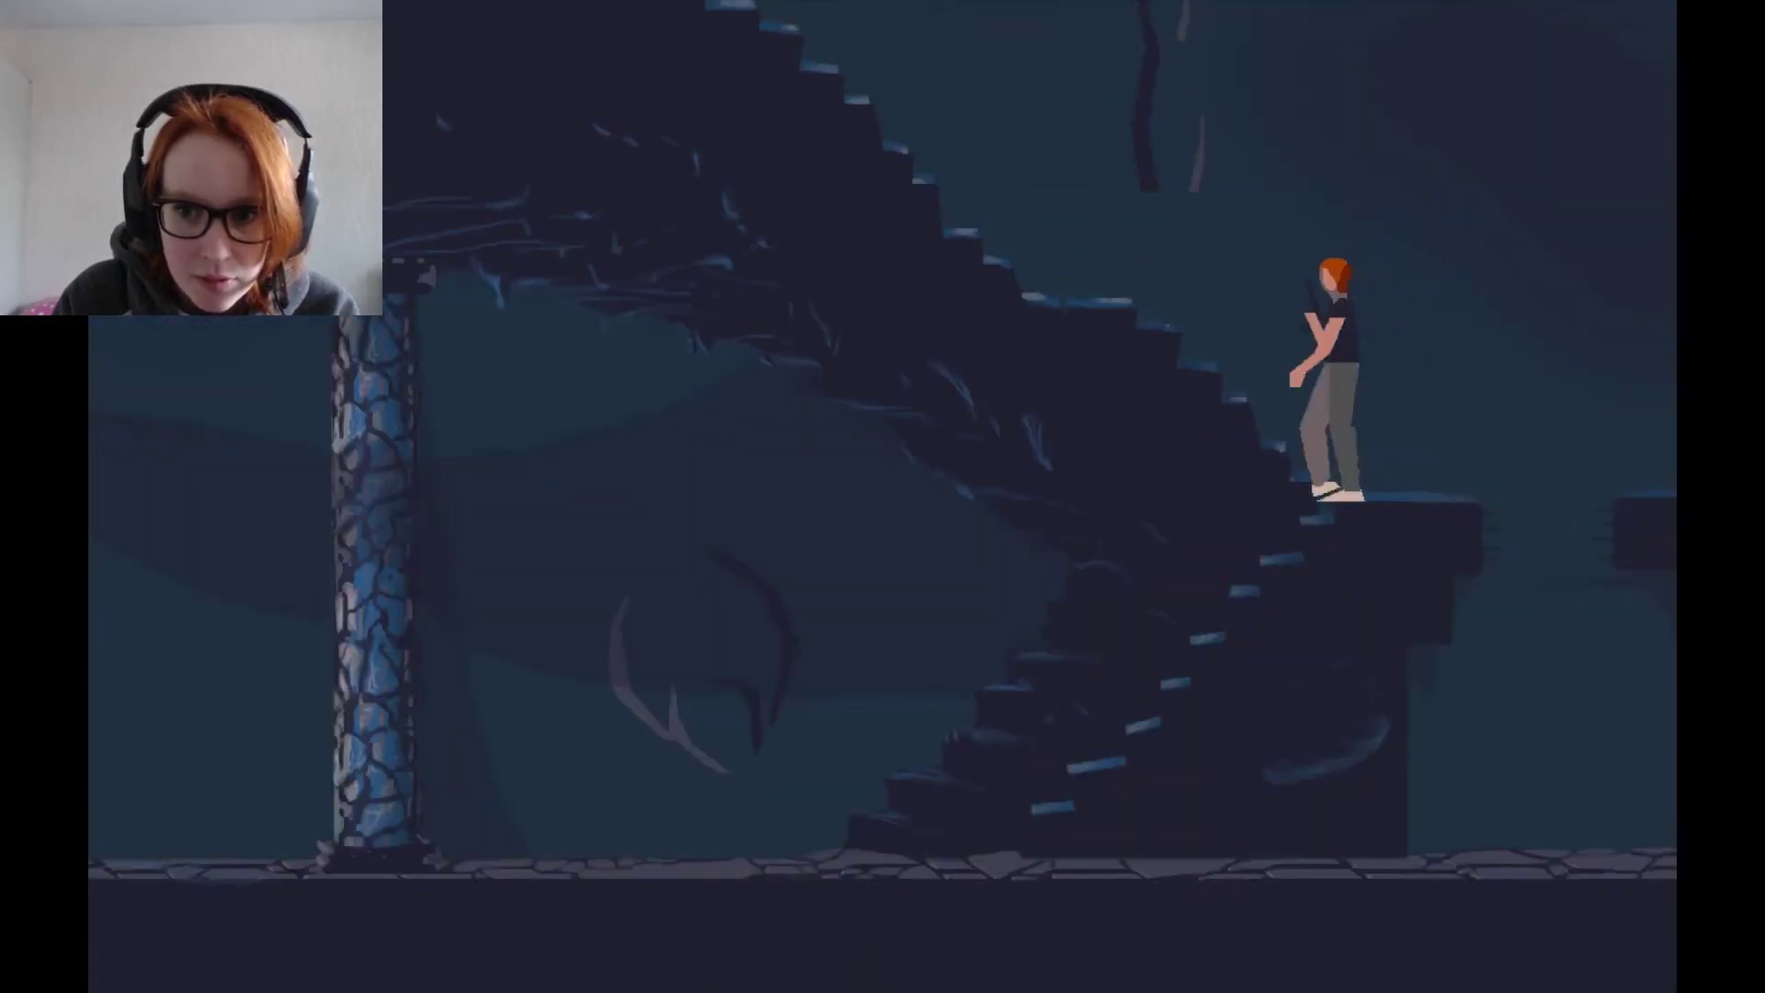
pyautogui.press('Right')
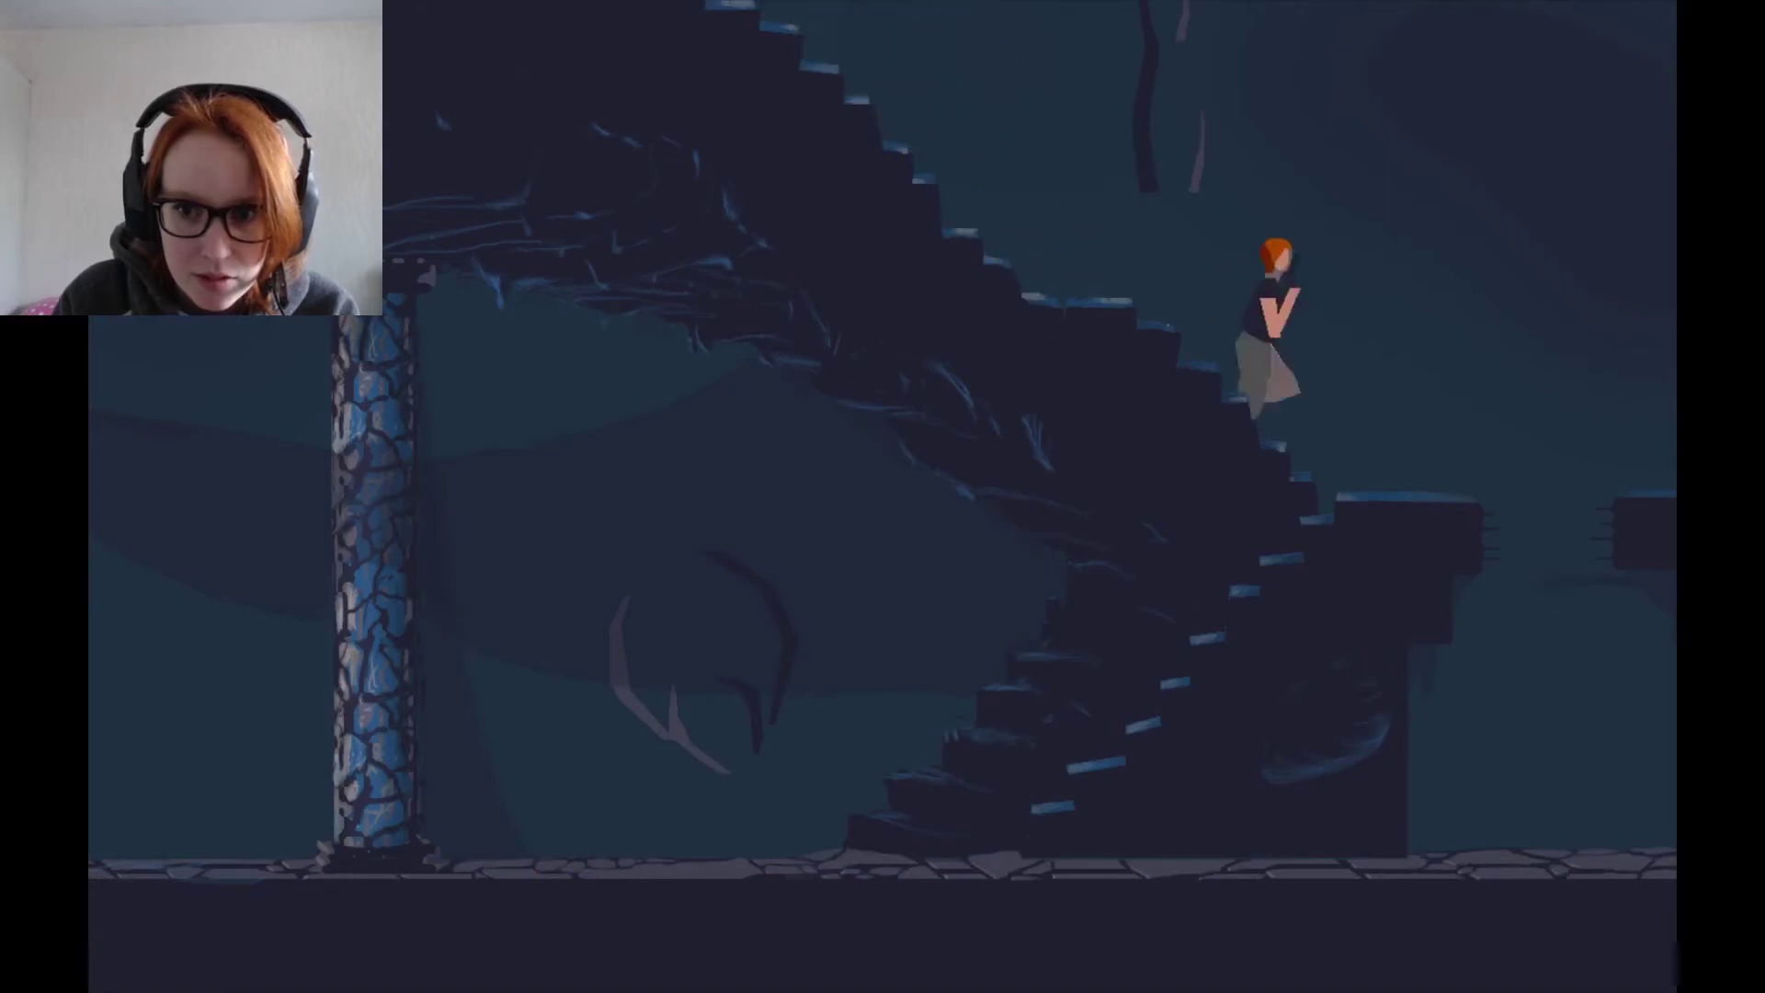
pyautogui.press('Left')
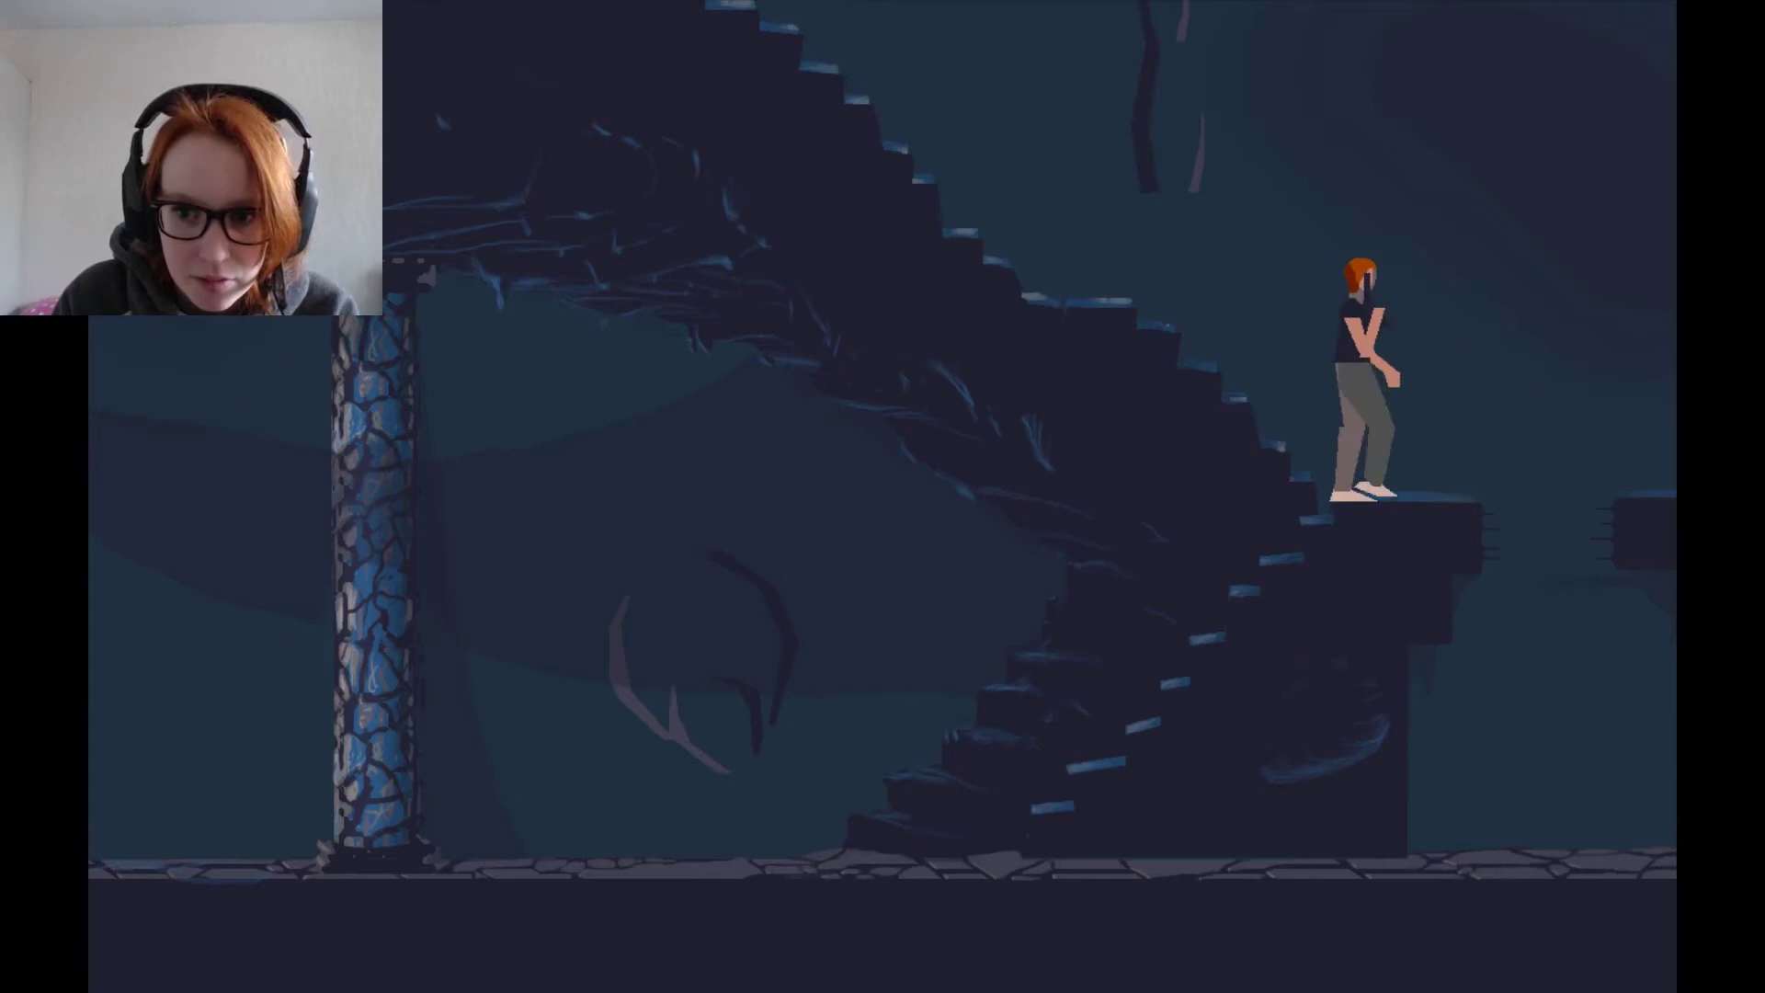
pyautogui.press('Right')
pyautogui.press('Left')
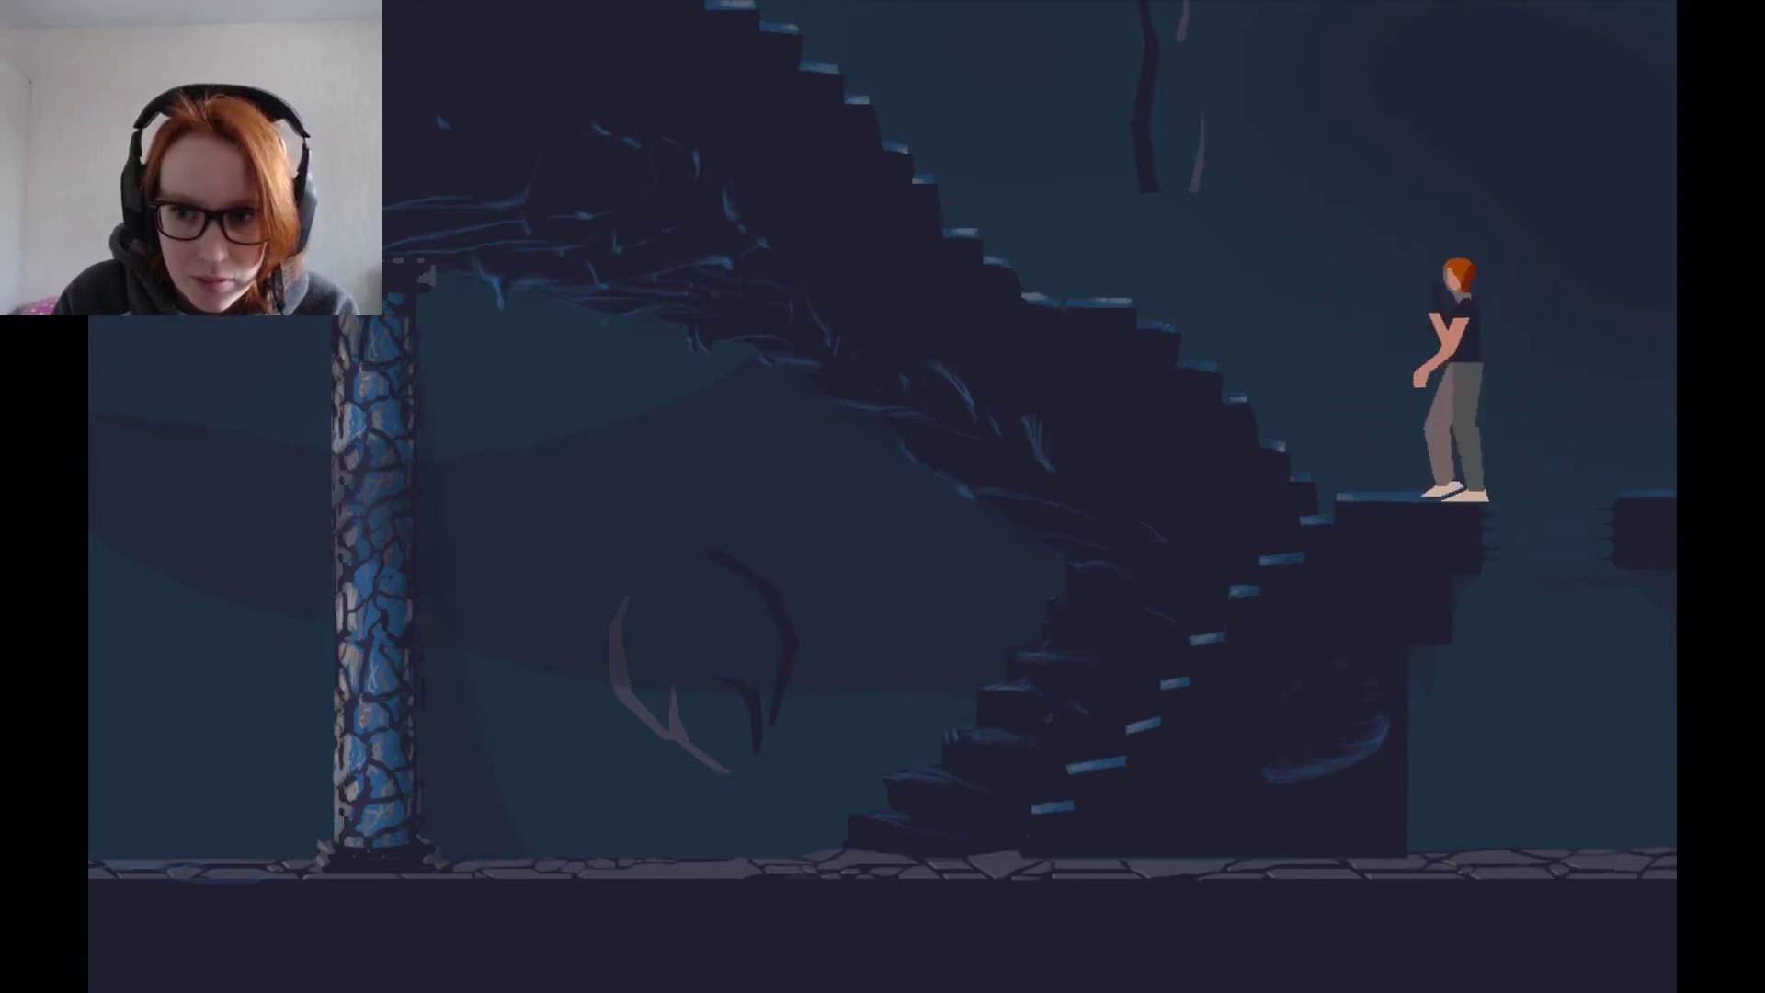
pyautogui.press('Left')
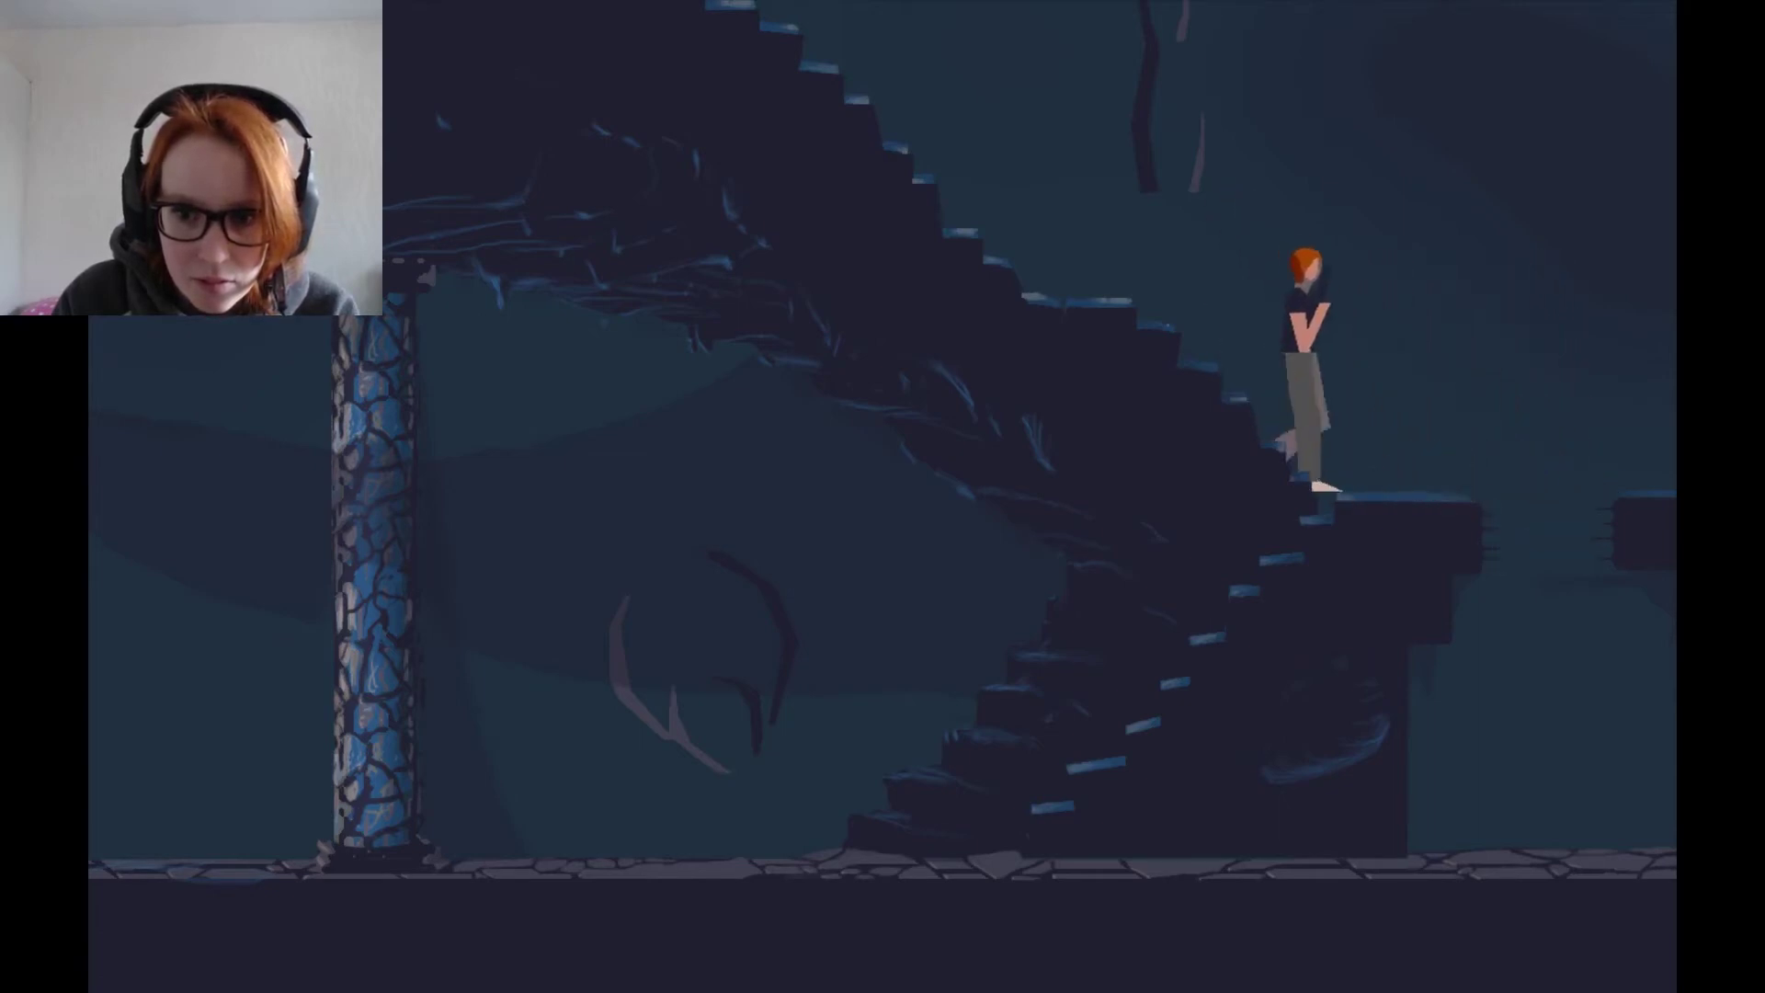
pyautogui.press('Right')
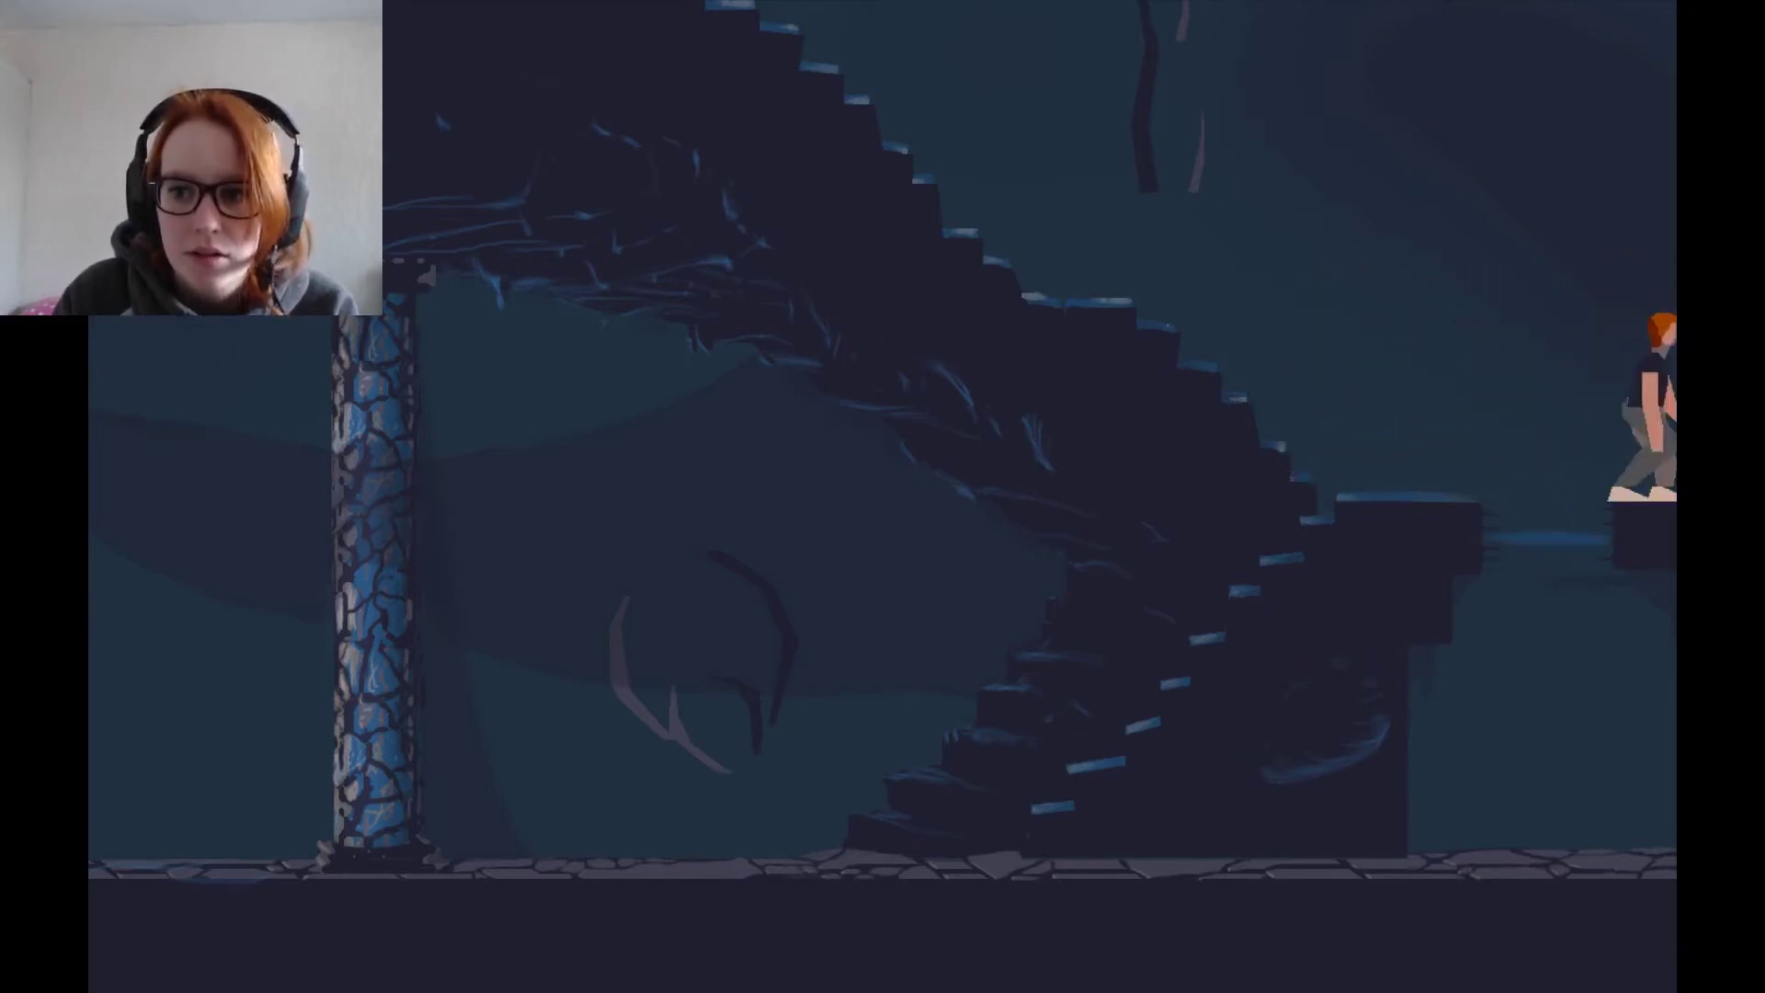
pyautogui.press('Left')
pyautogui.press('Left')
pyautogui.press('Left')
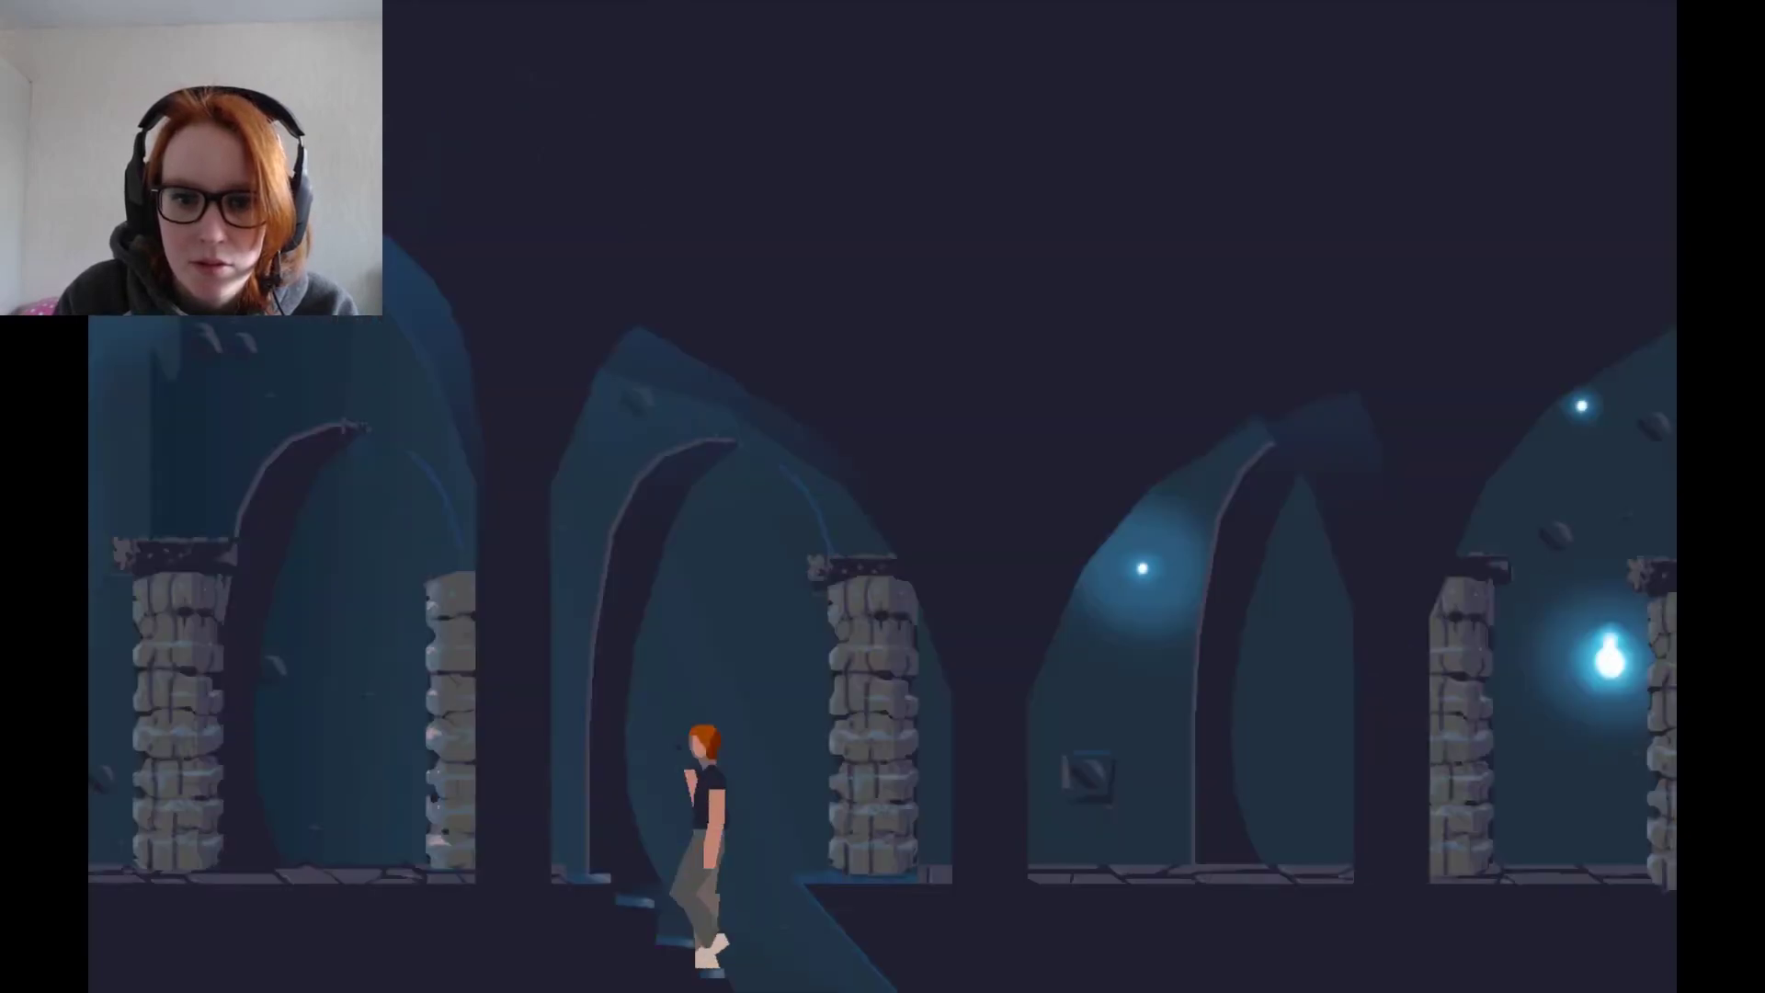
pyautogui.press('Right')
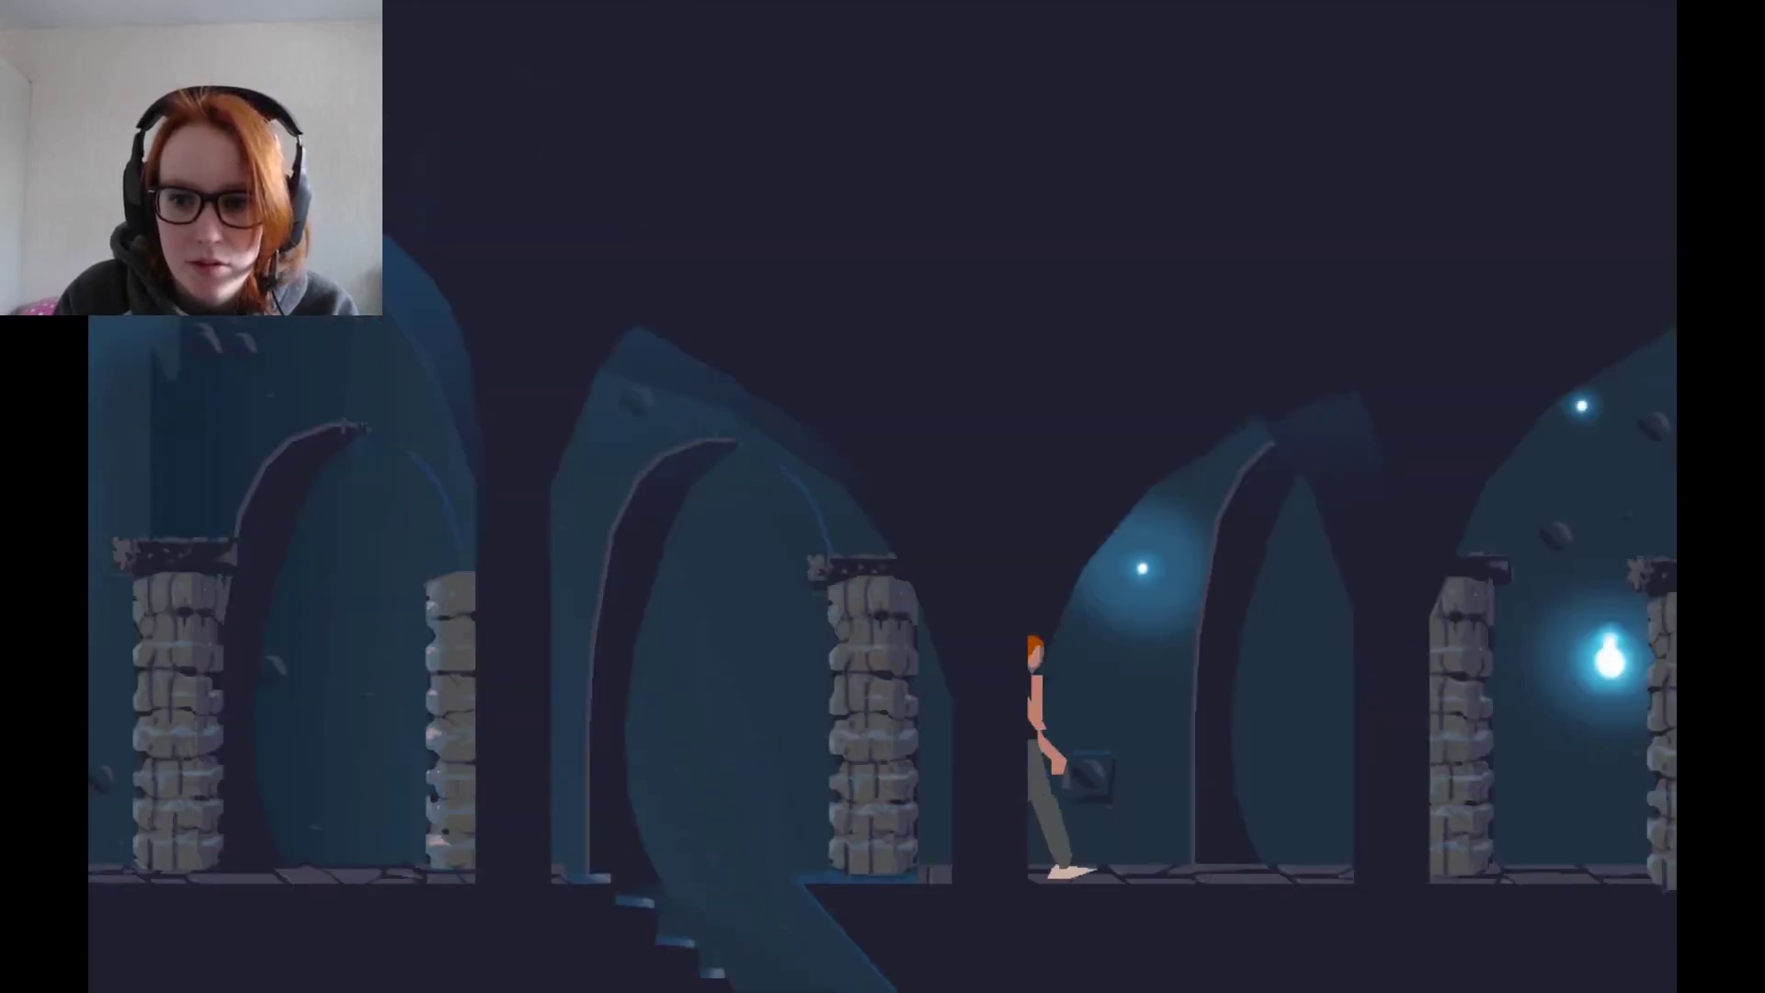
pyautogui.press('Right')
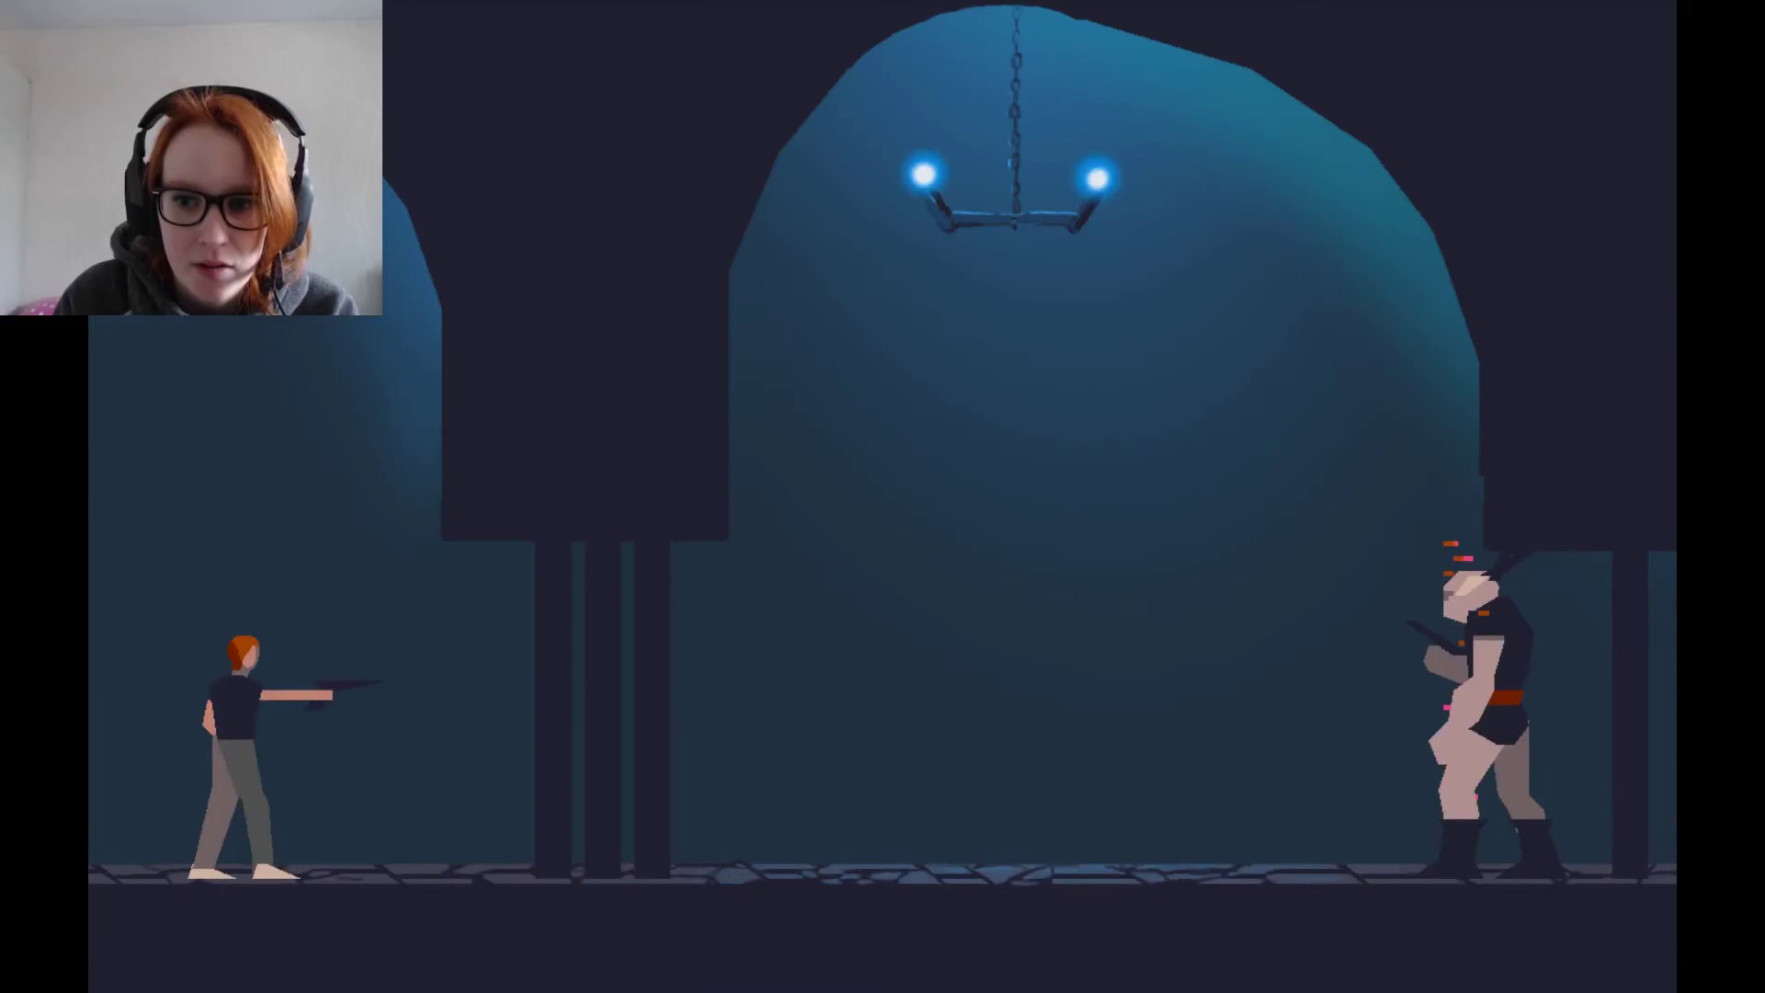
pyautogui.press('Right')
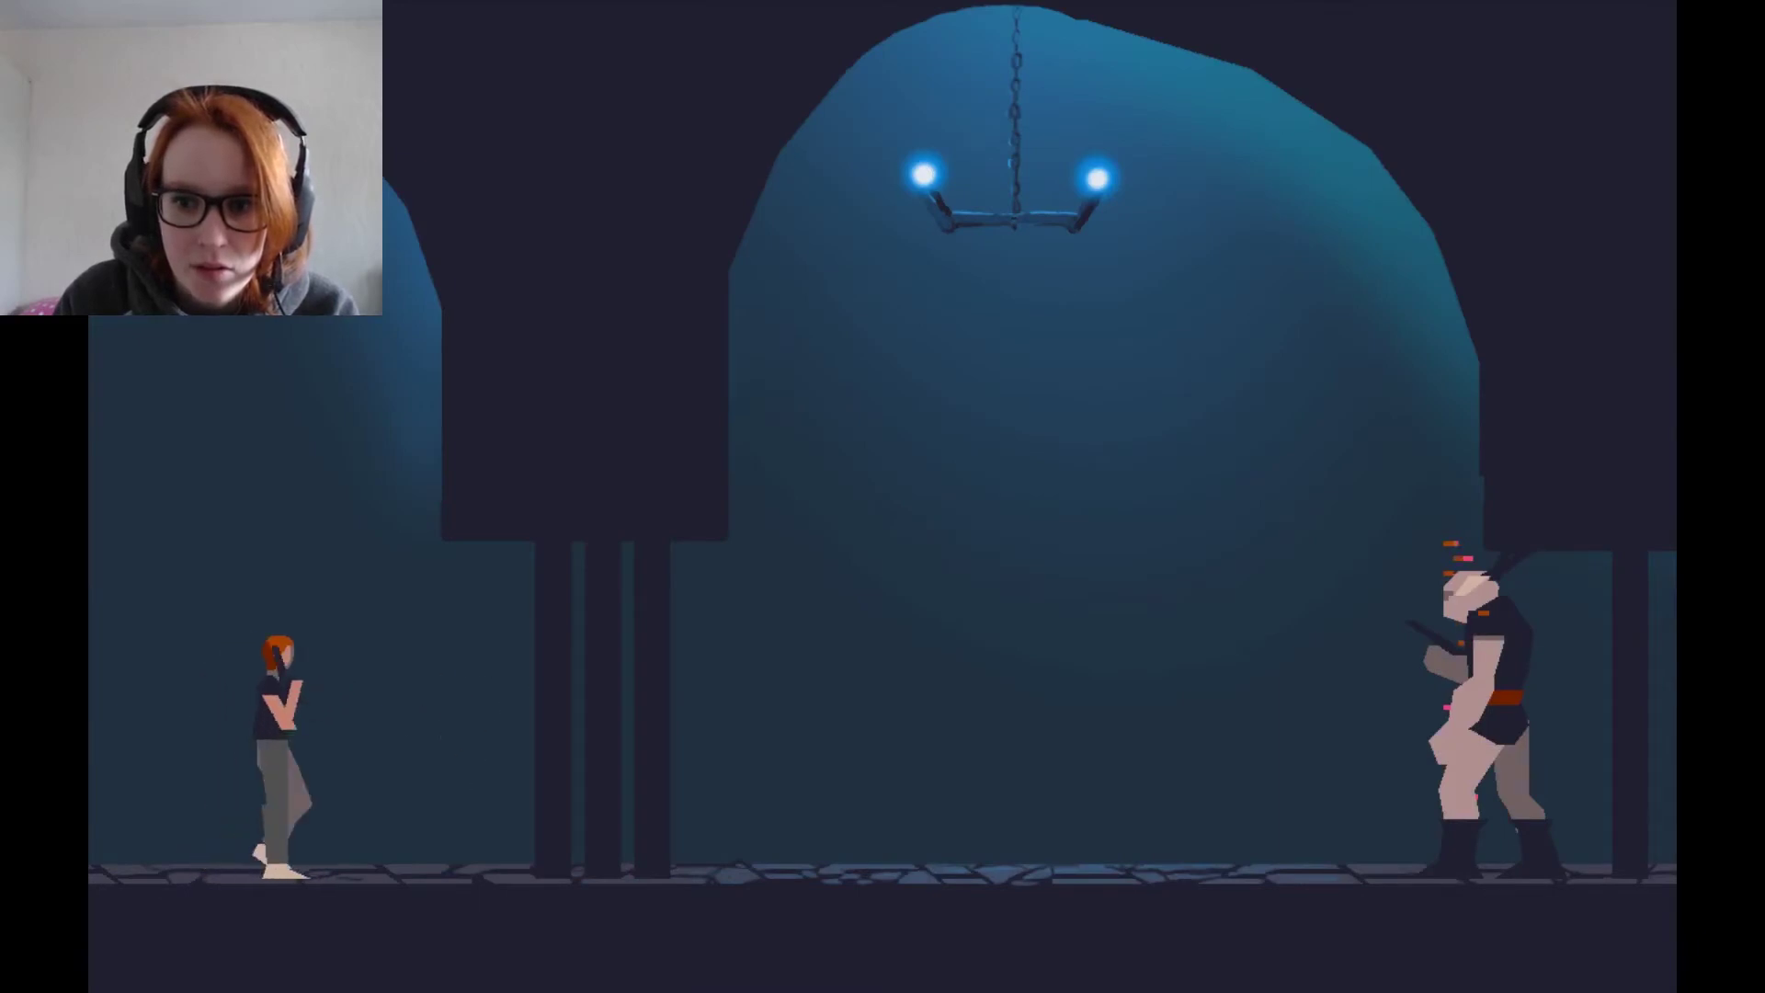
pyautogui.press('Right')
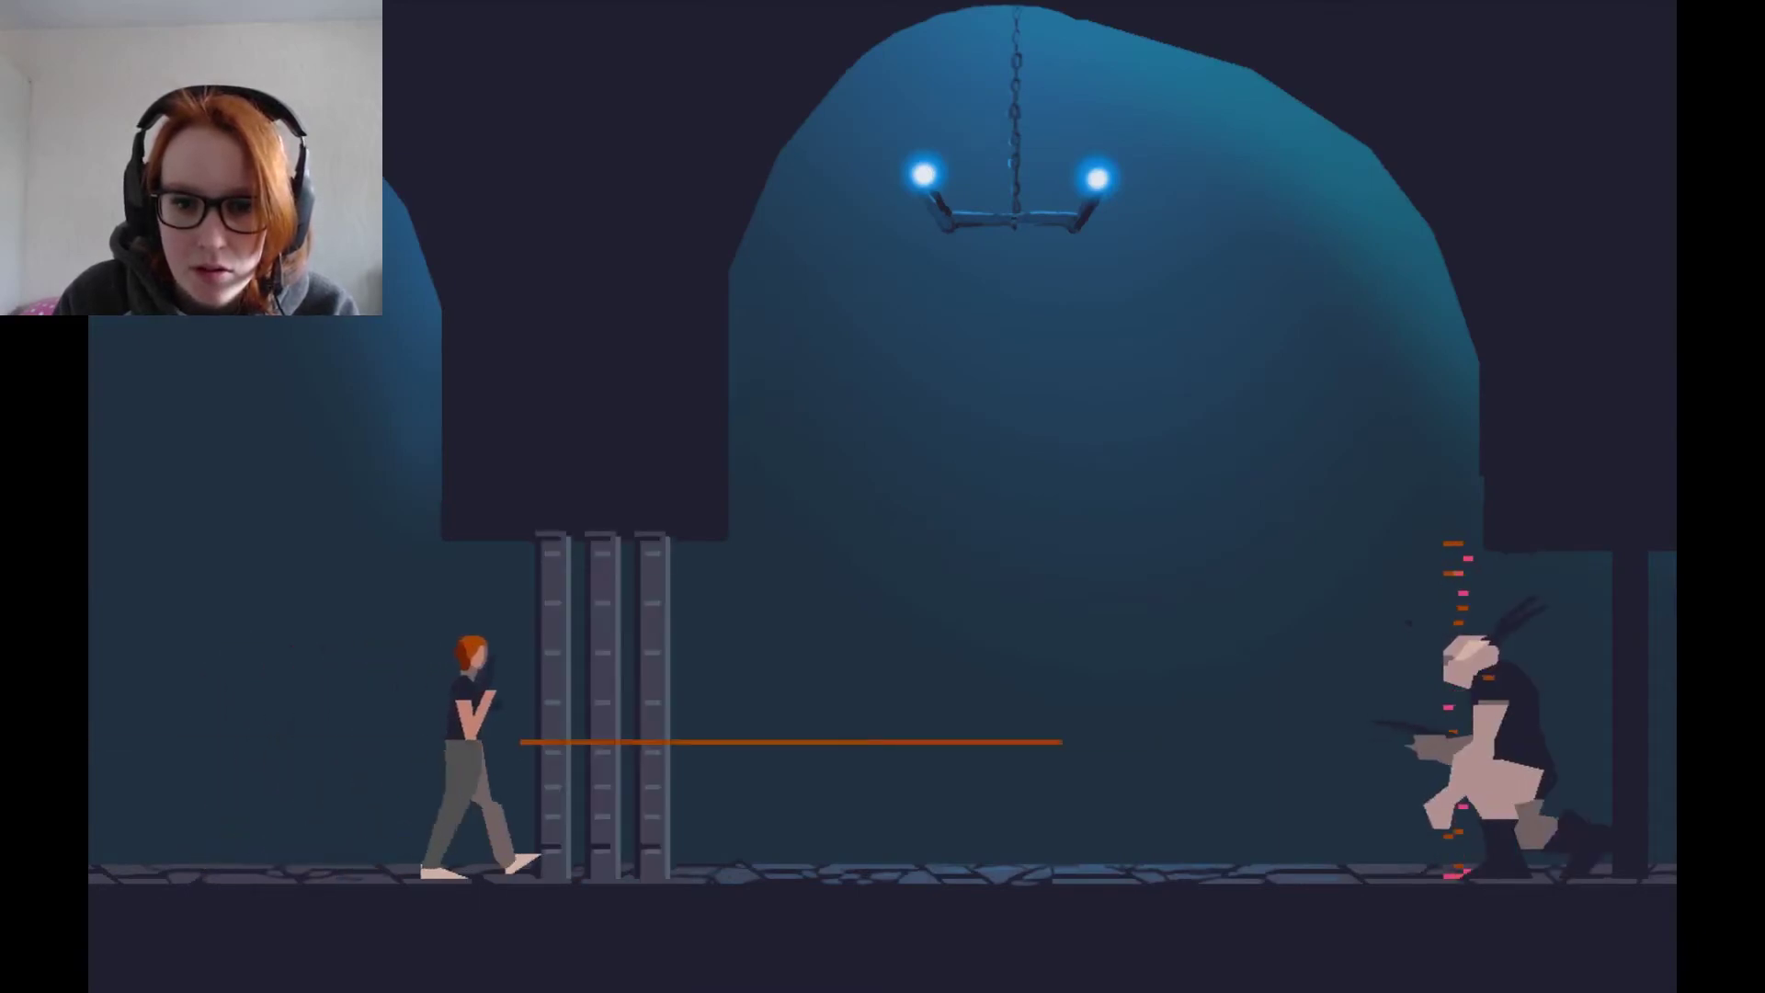
pyautogui.press('space')
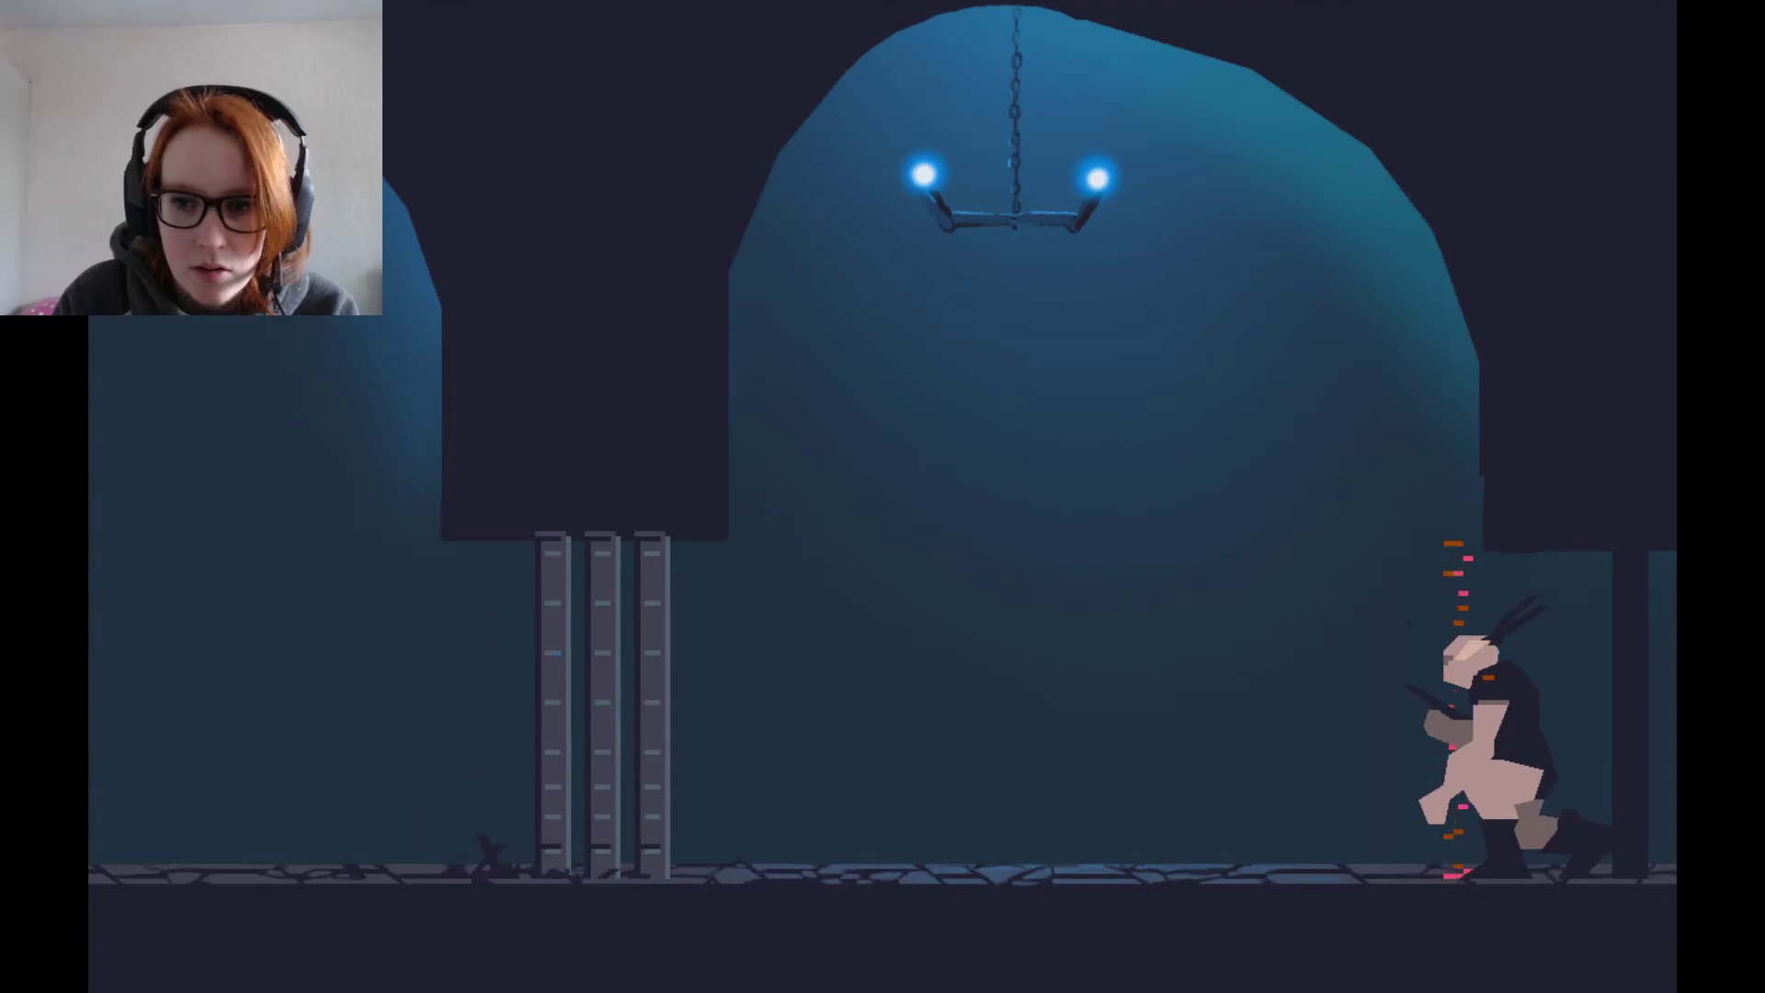
pyautogui.press('space')
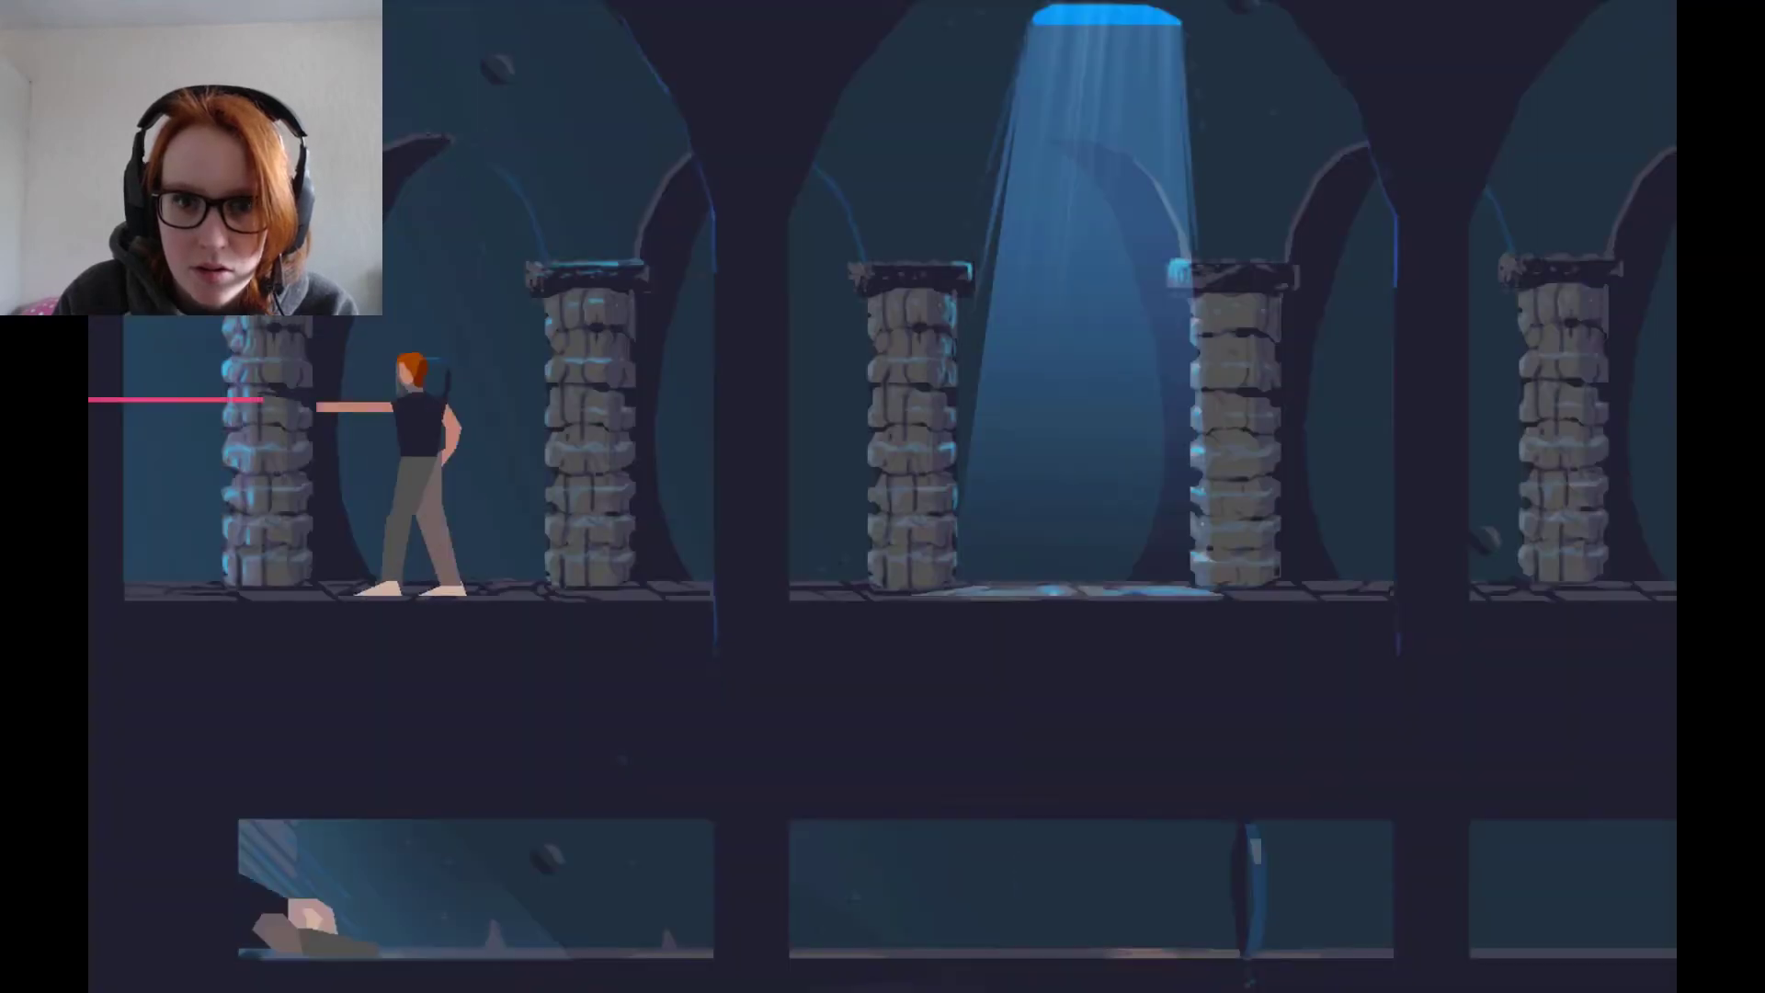
pyautogui.press('Right')
pyautogui.press('Right')
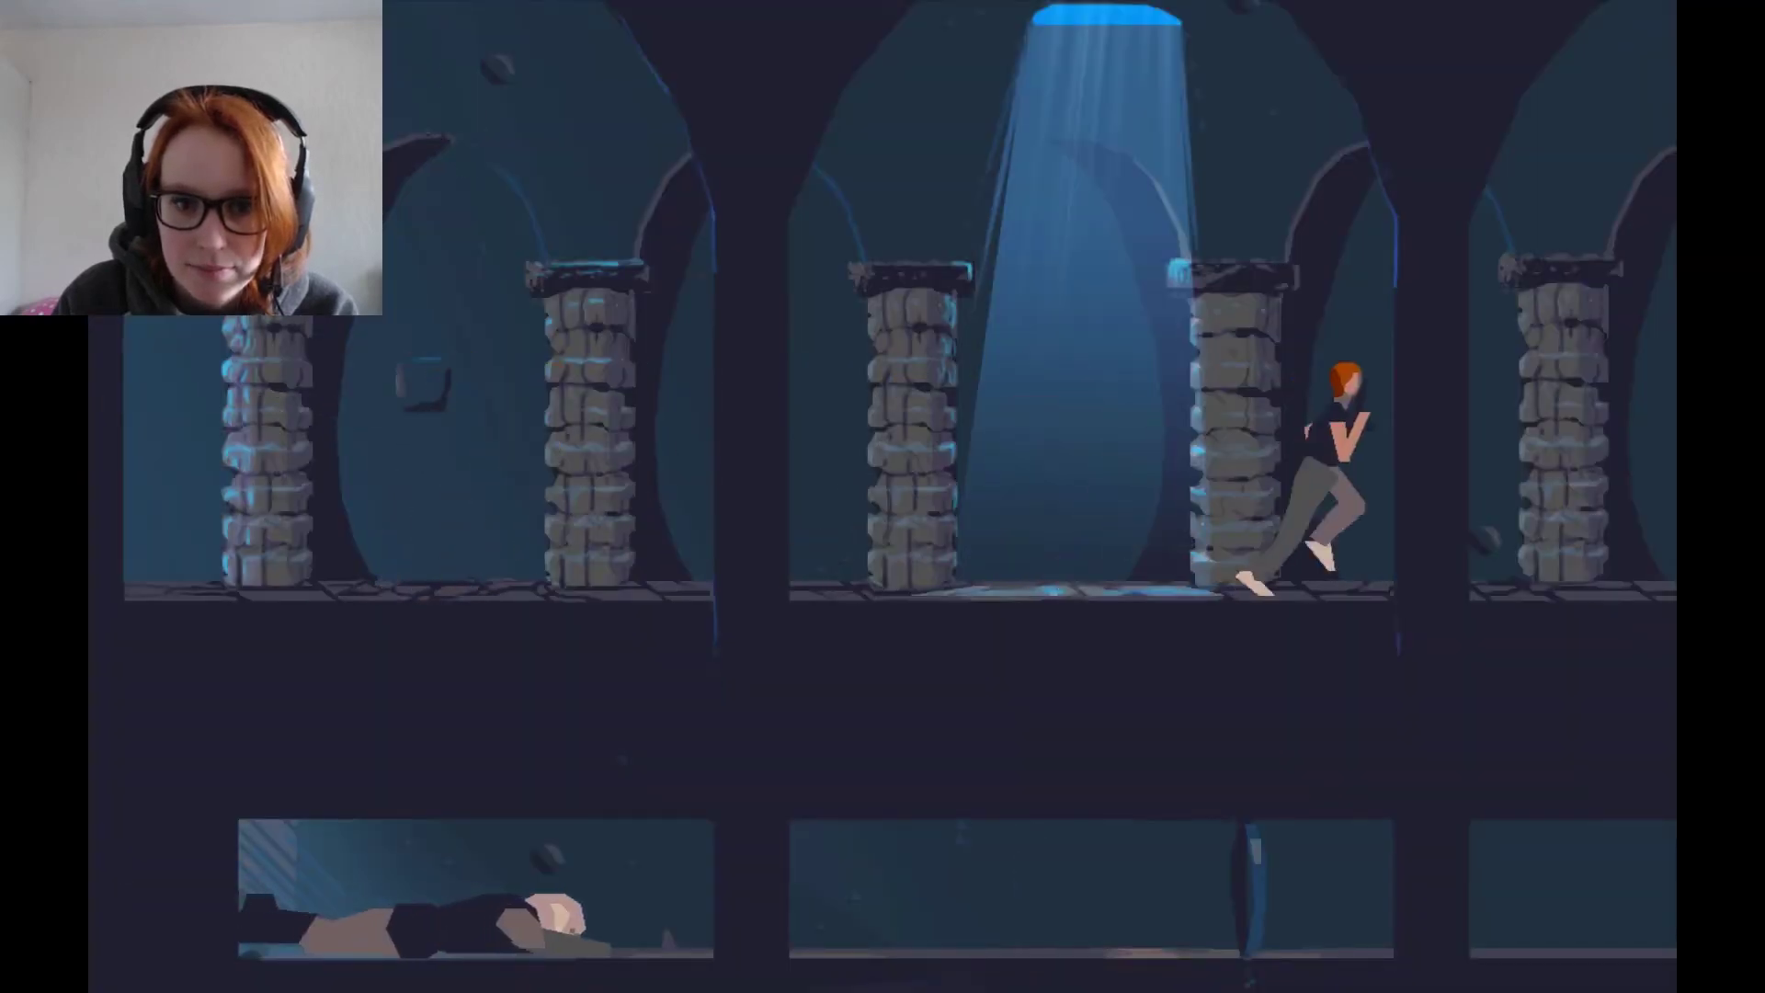
pyautogui.press('Right')
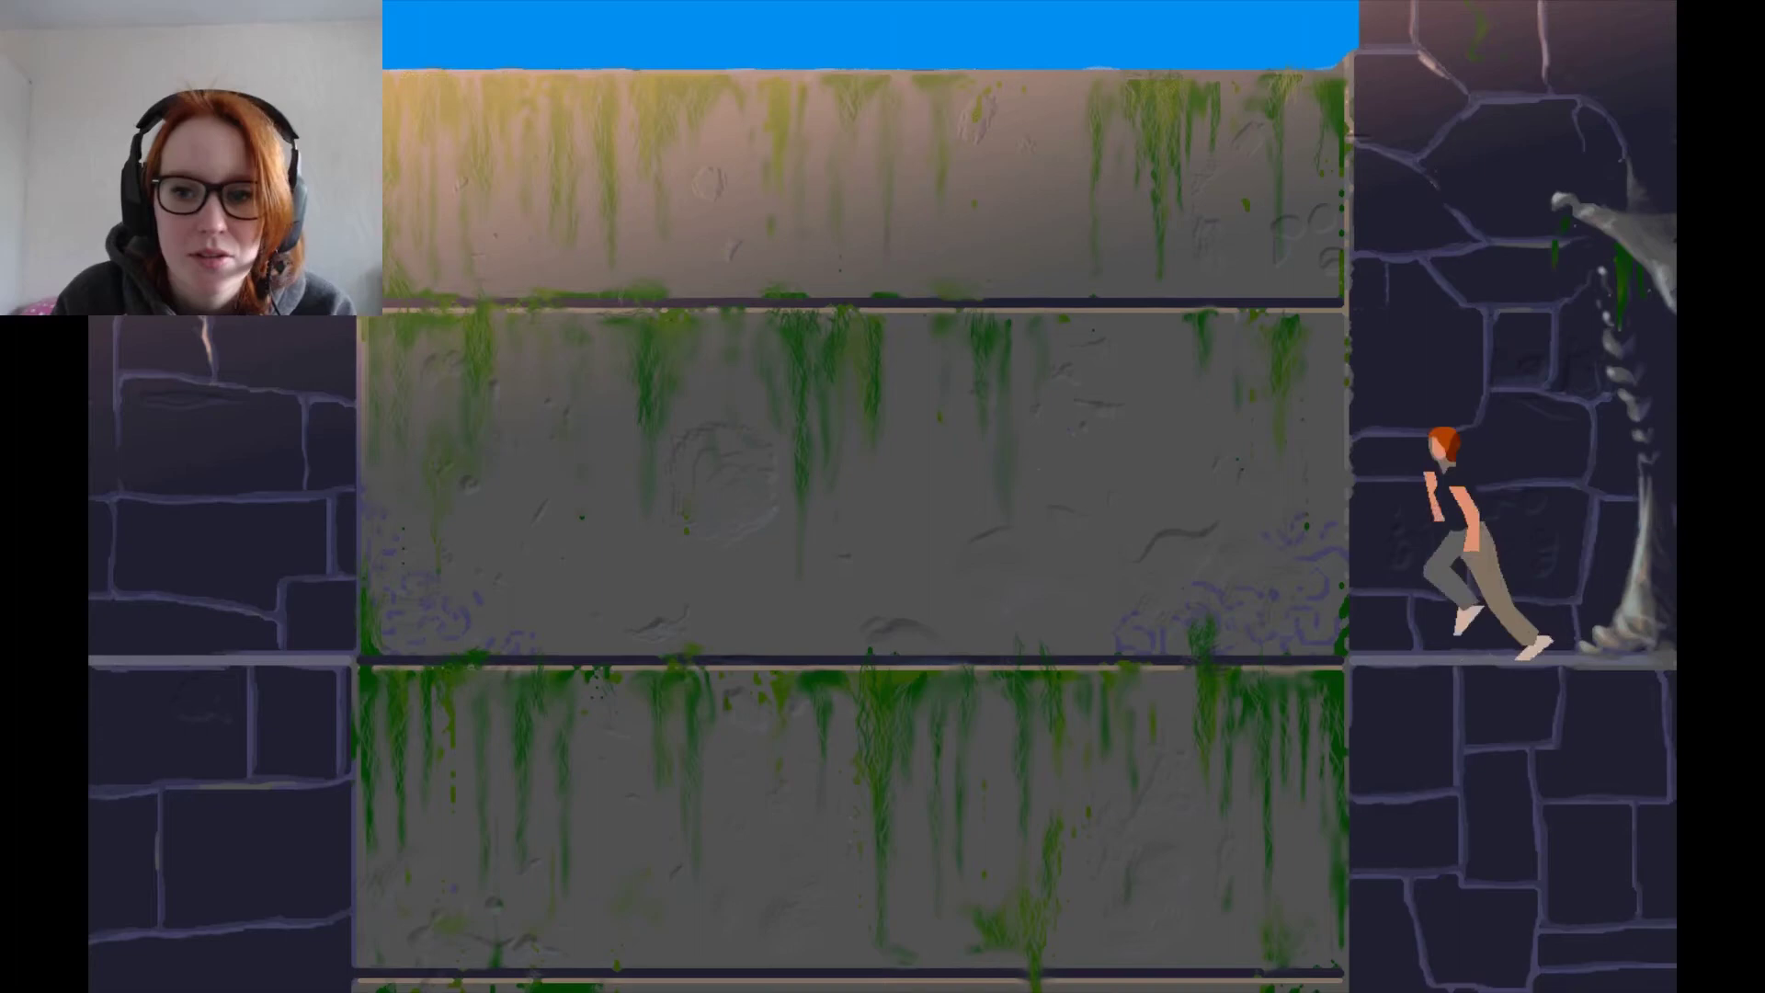
pyautogui.press('Left')
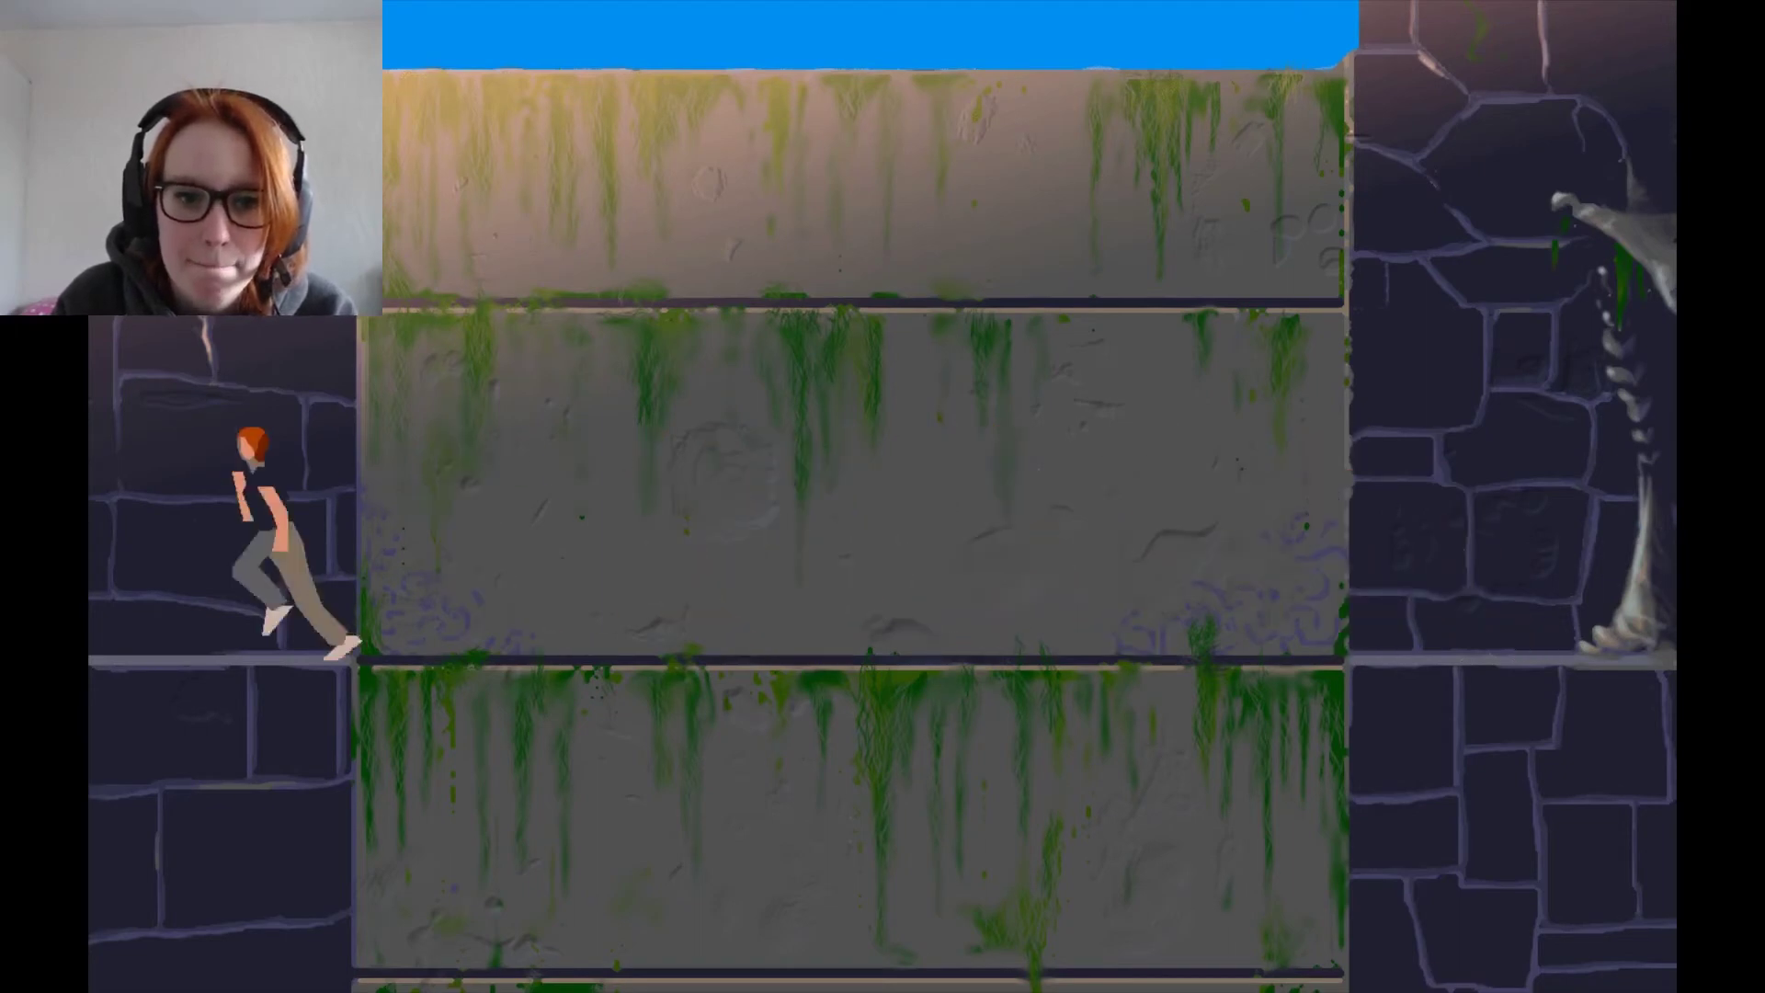
pyautogui.press('Left')
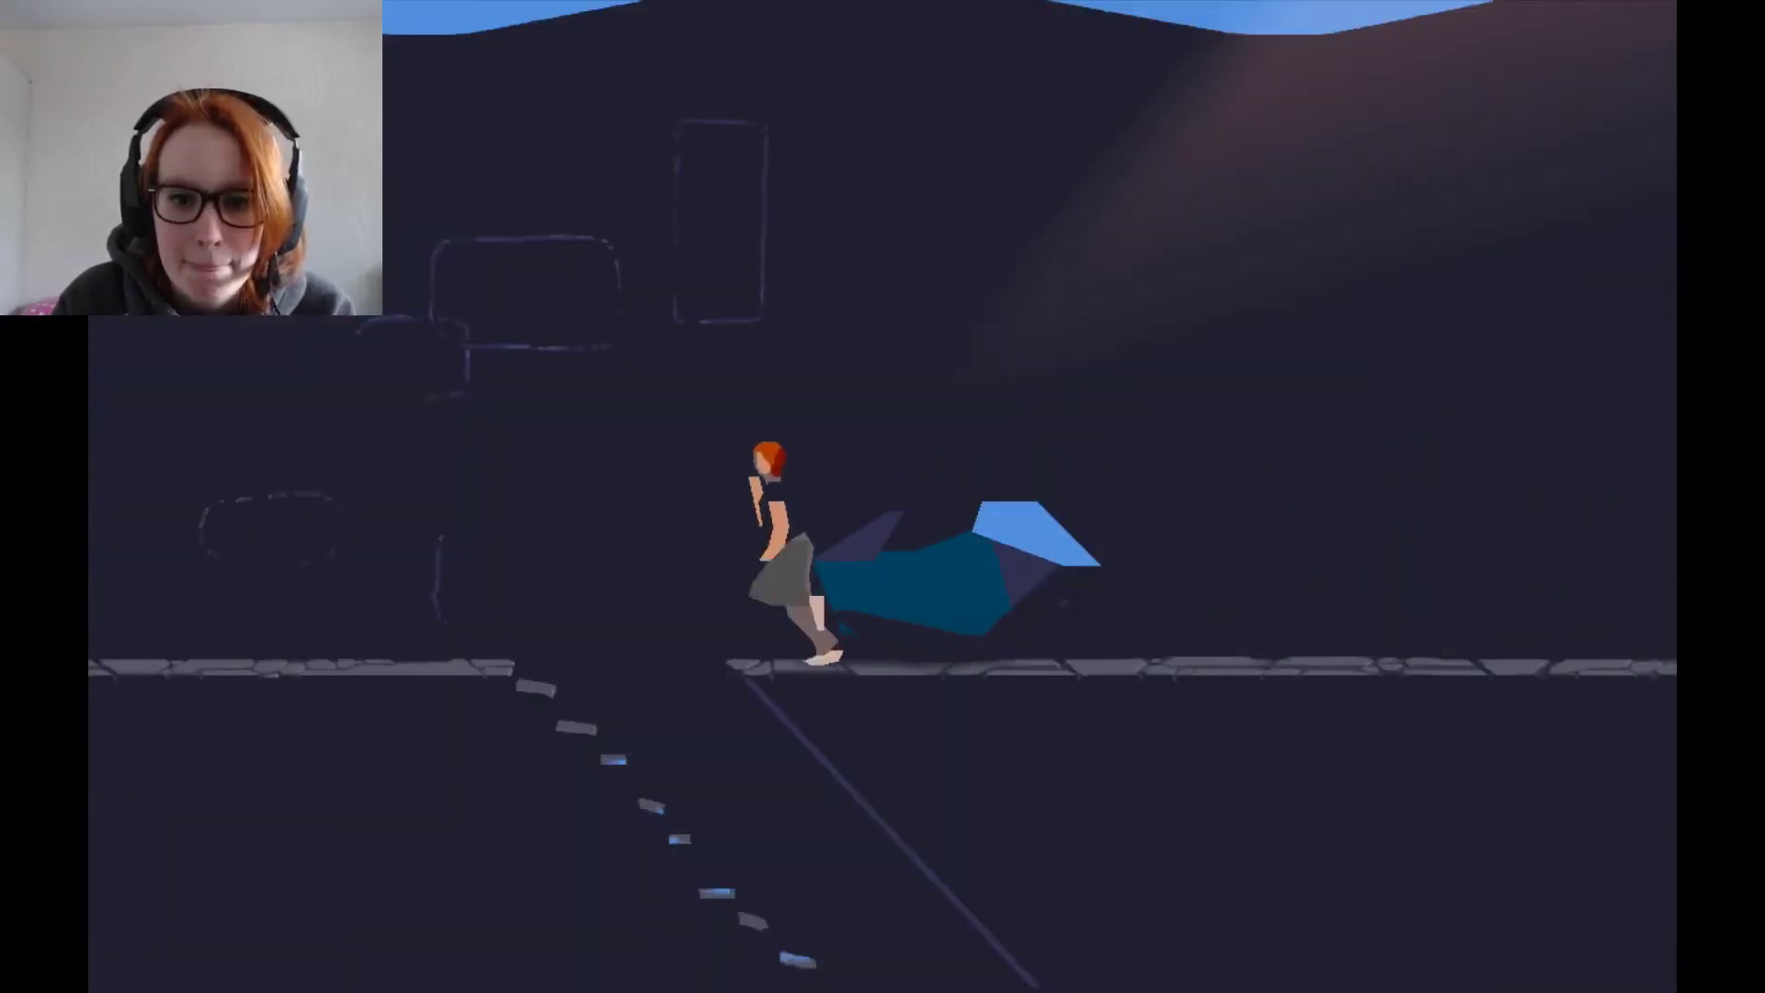
pyautogui.press('Left')
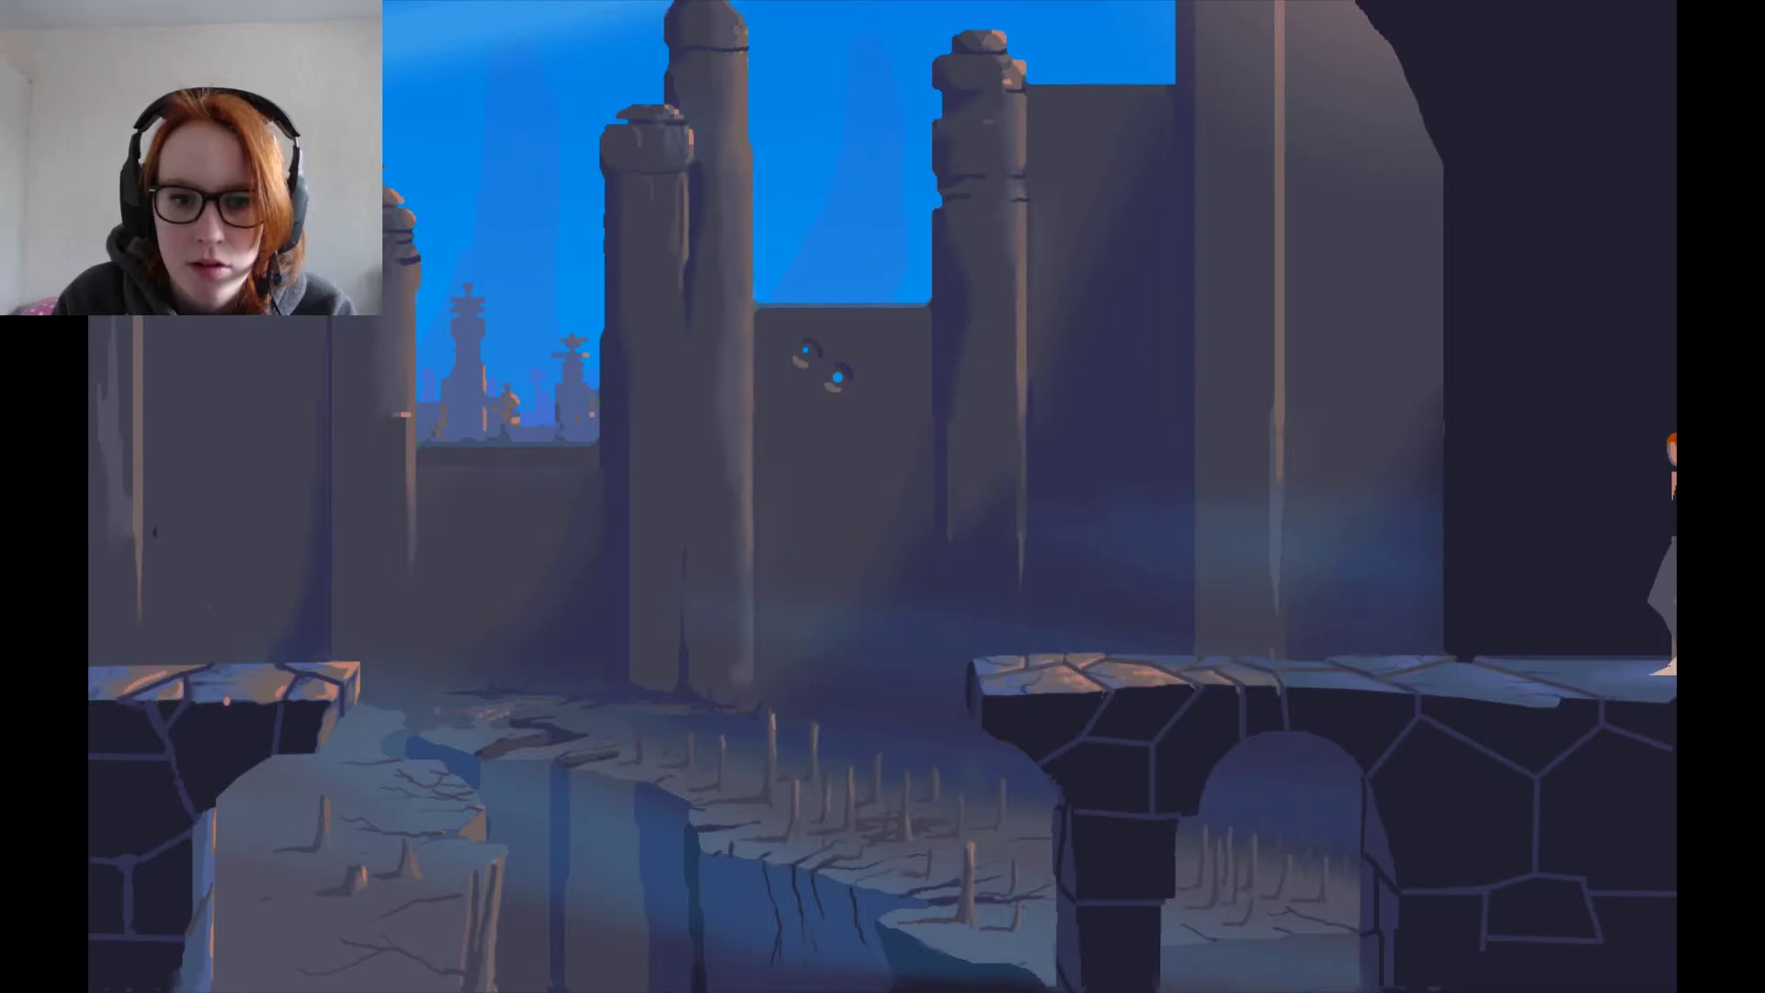
pyautogui.press('Right')
pyautogui.press('Down')
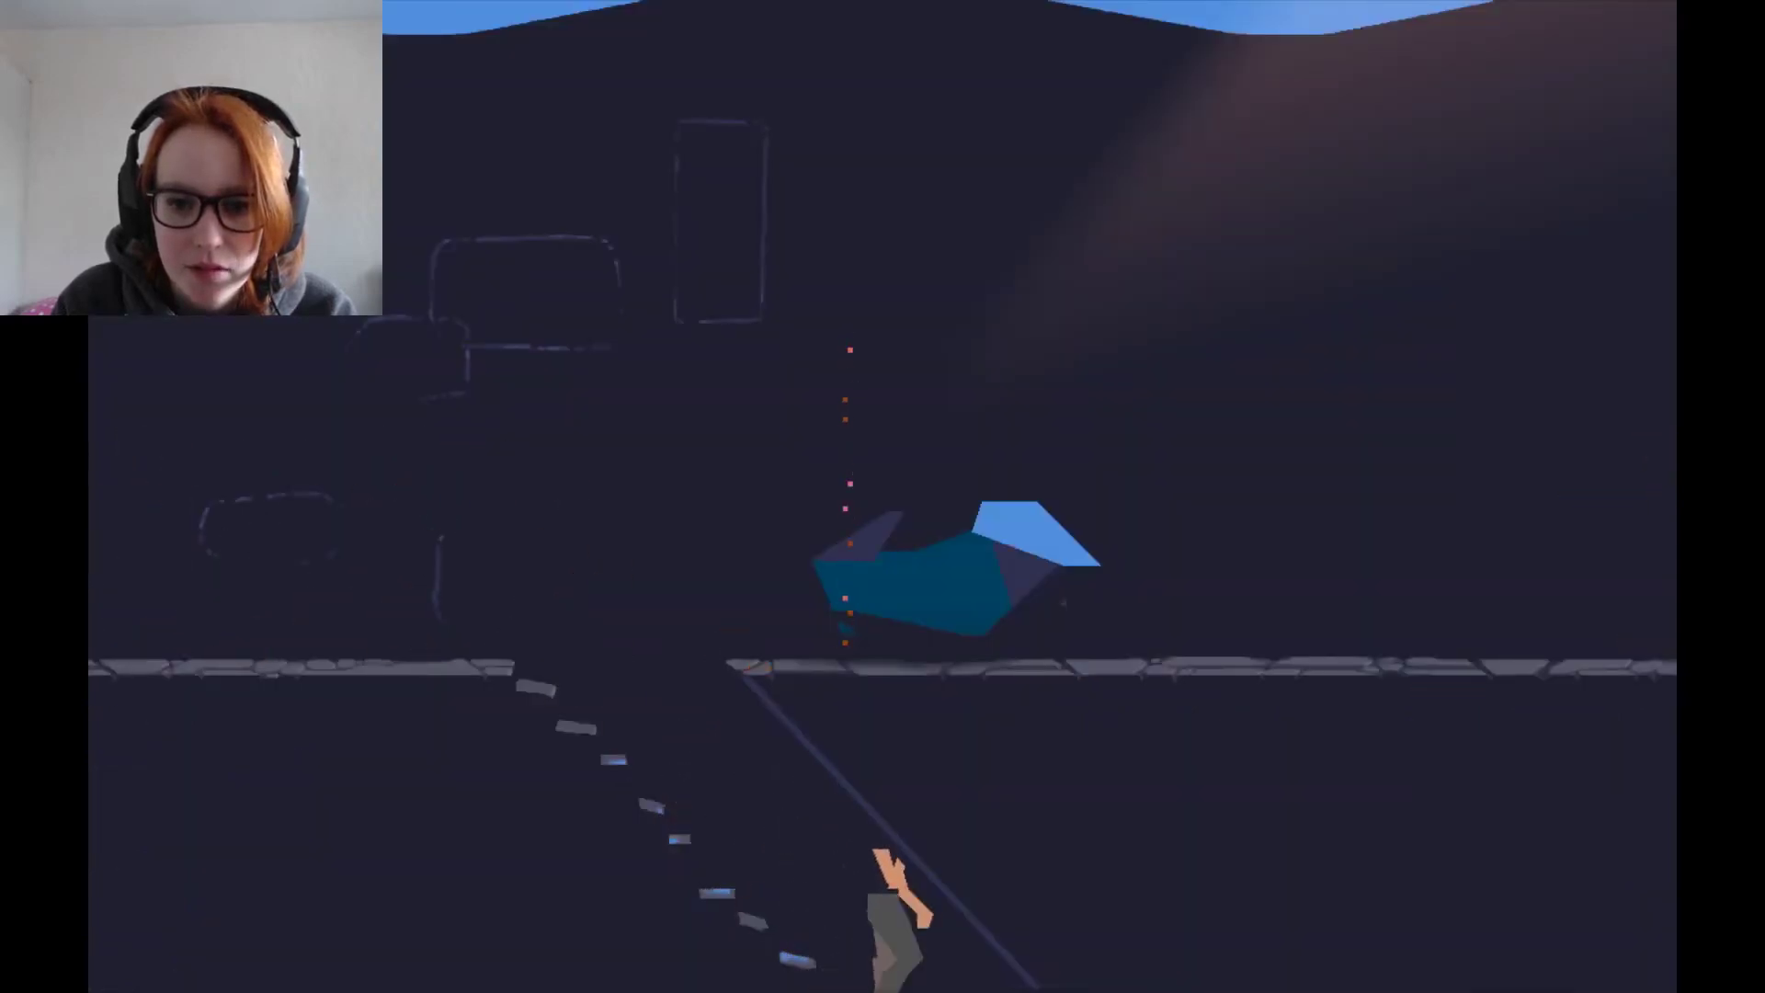
pyautogui.press('Down')
pyautogui.press('Right')
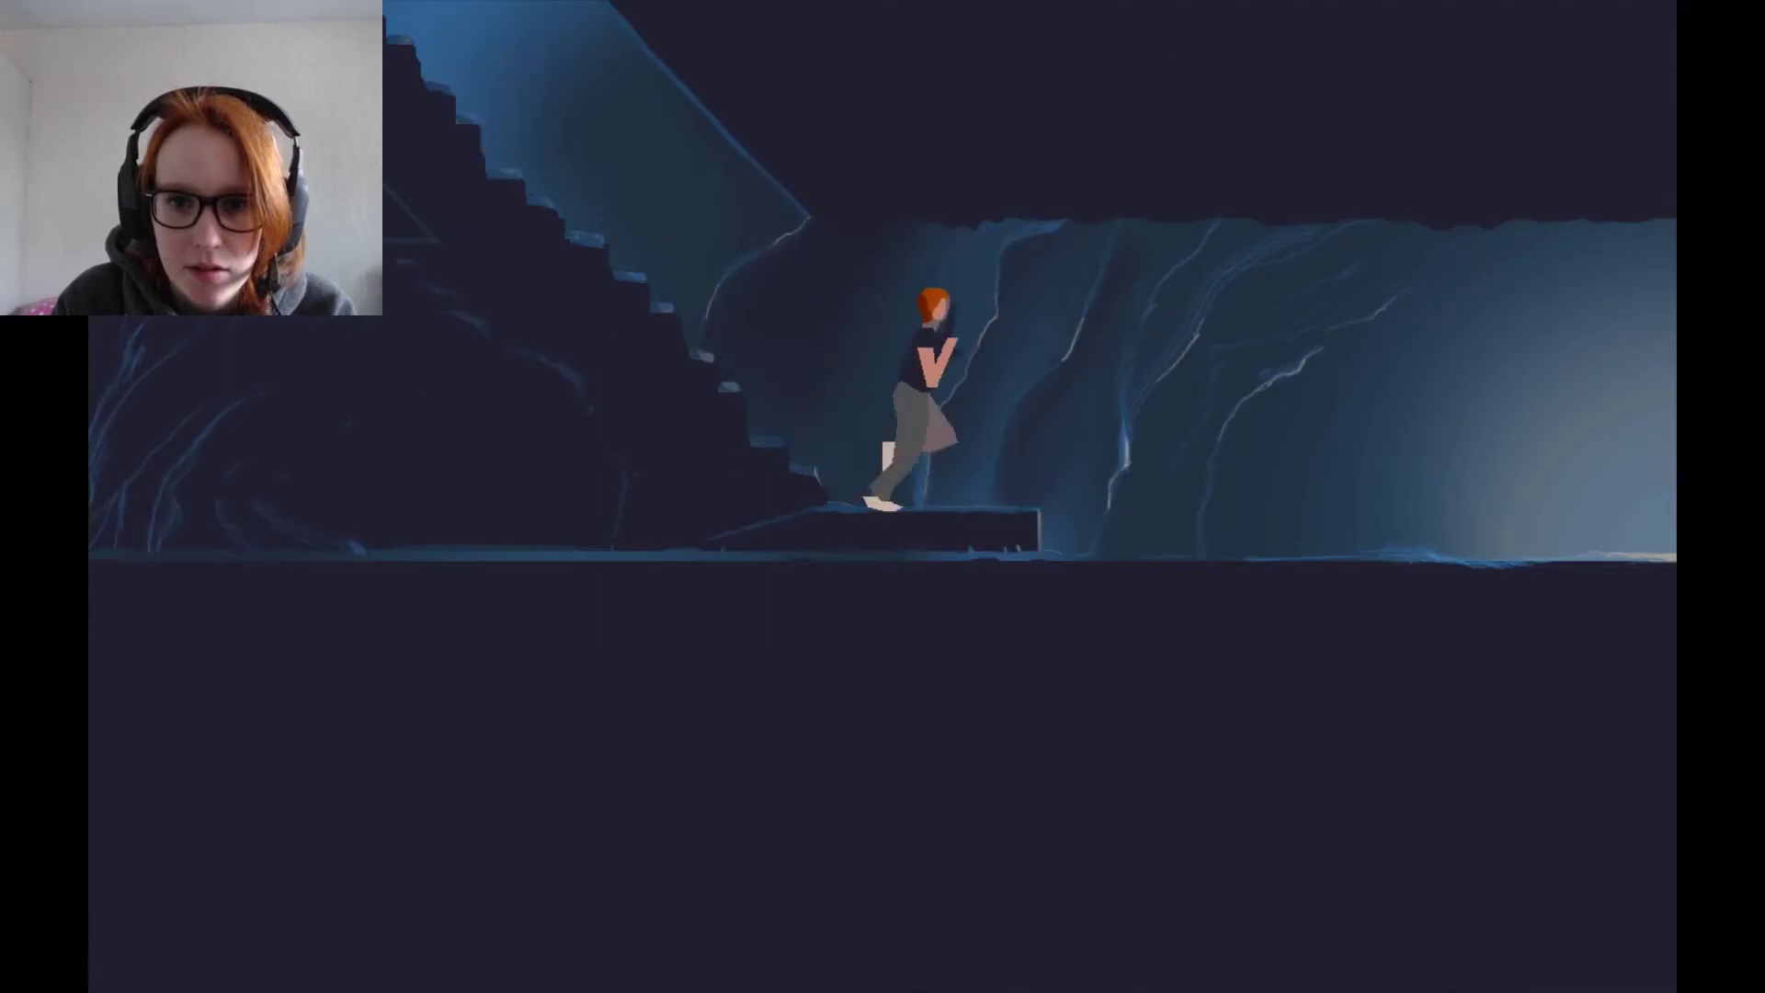
pyautogui.press('Right')
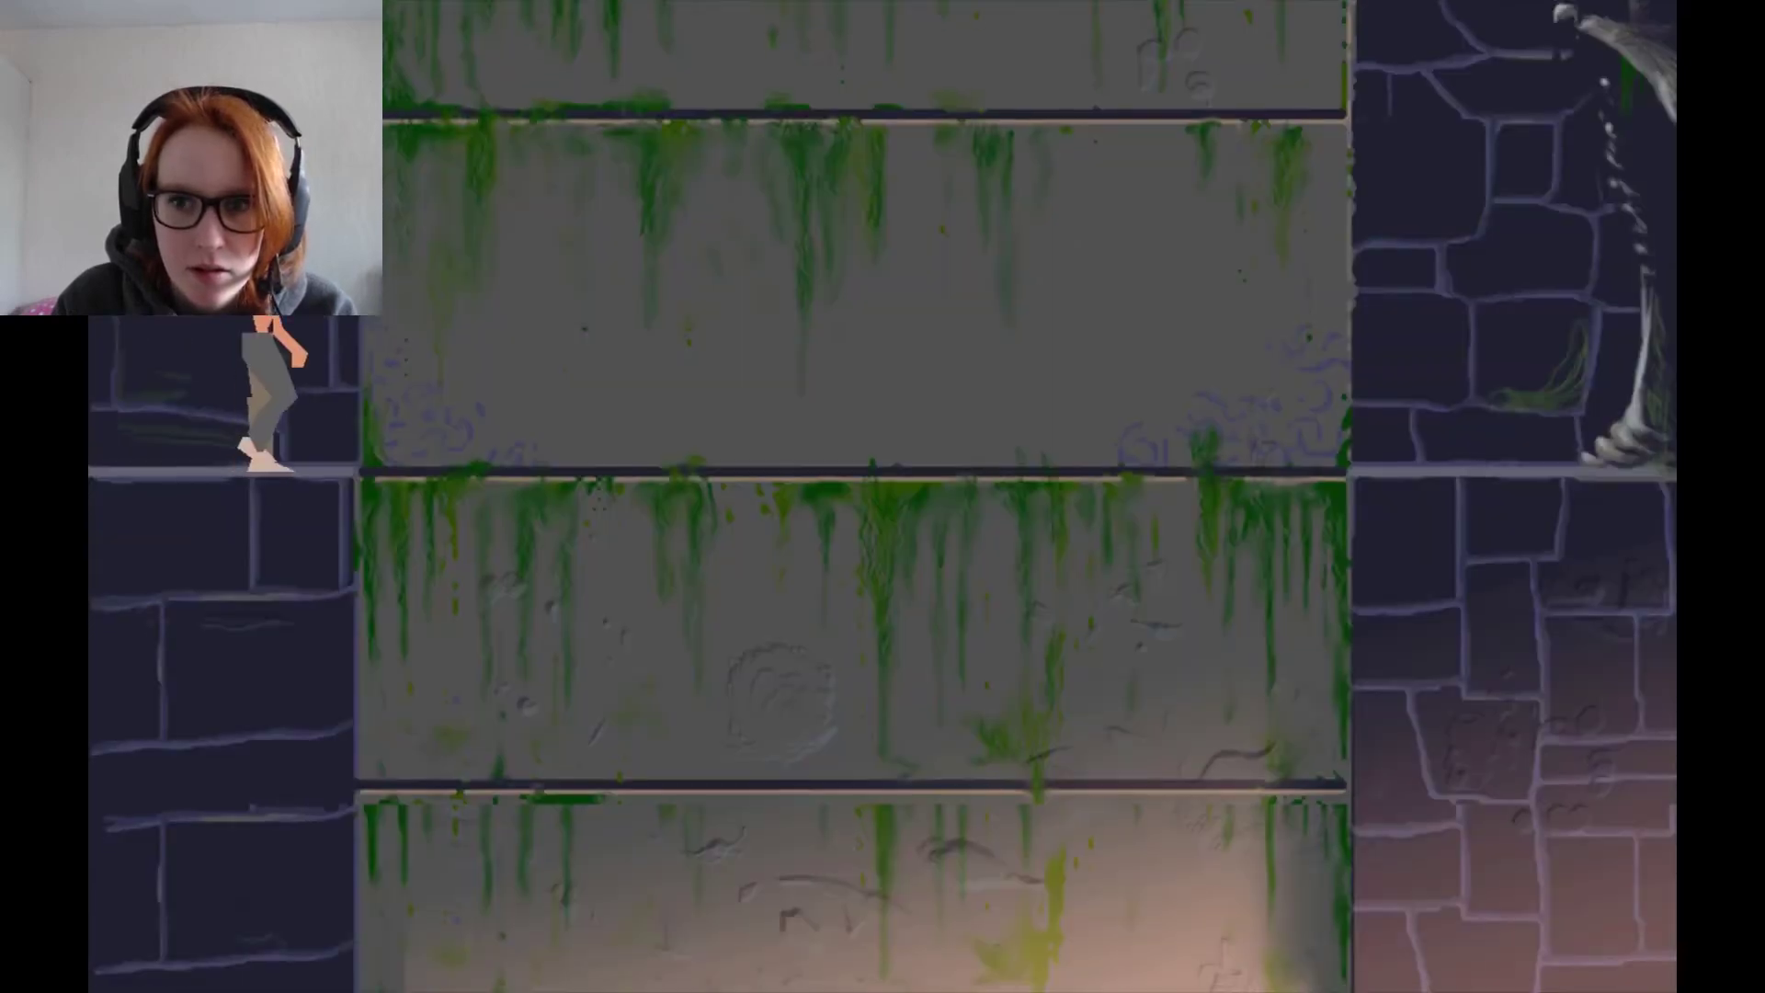
pyautogui.press('Right')
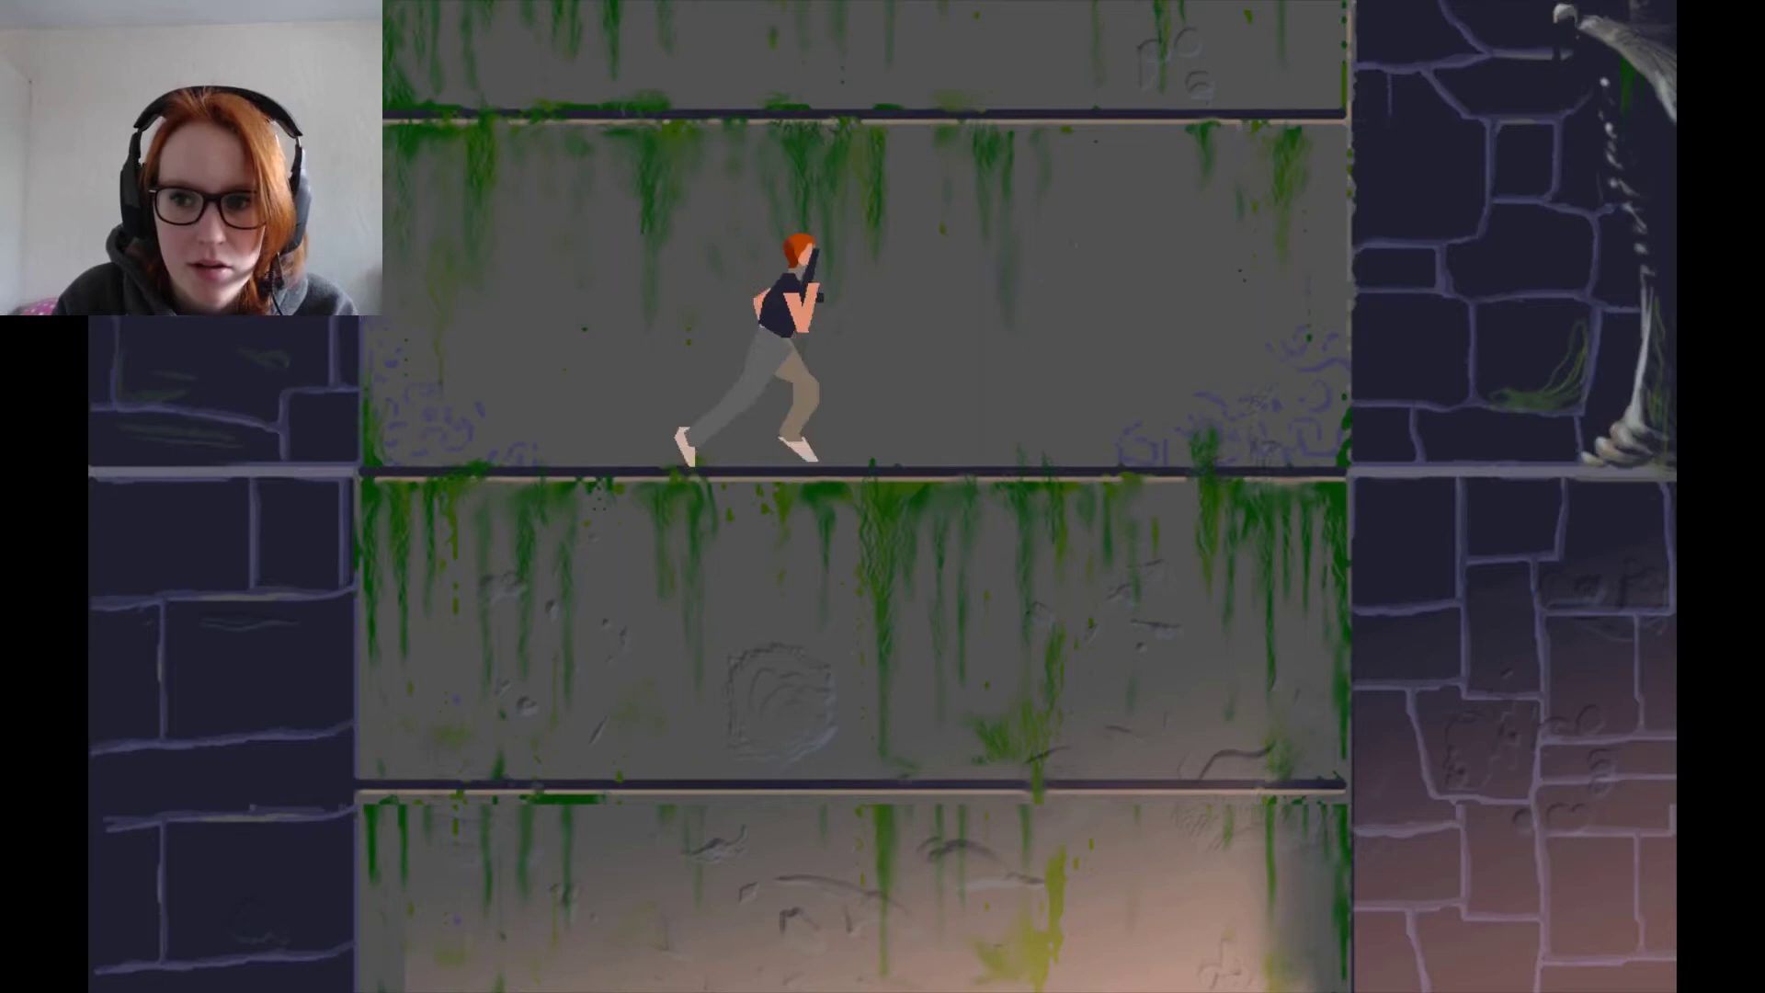
pyautogui.press('Right')
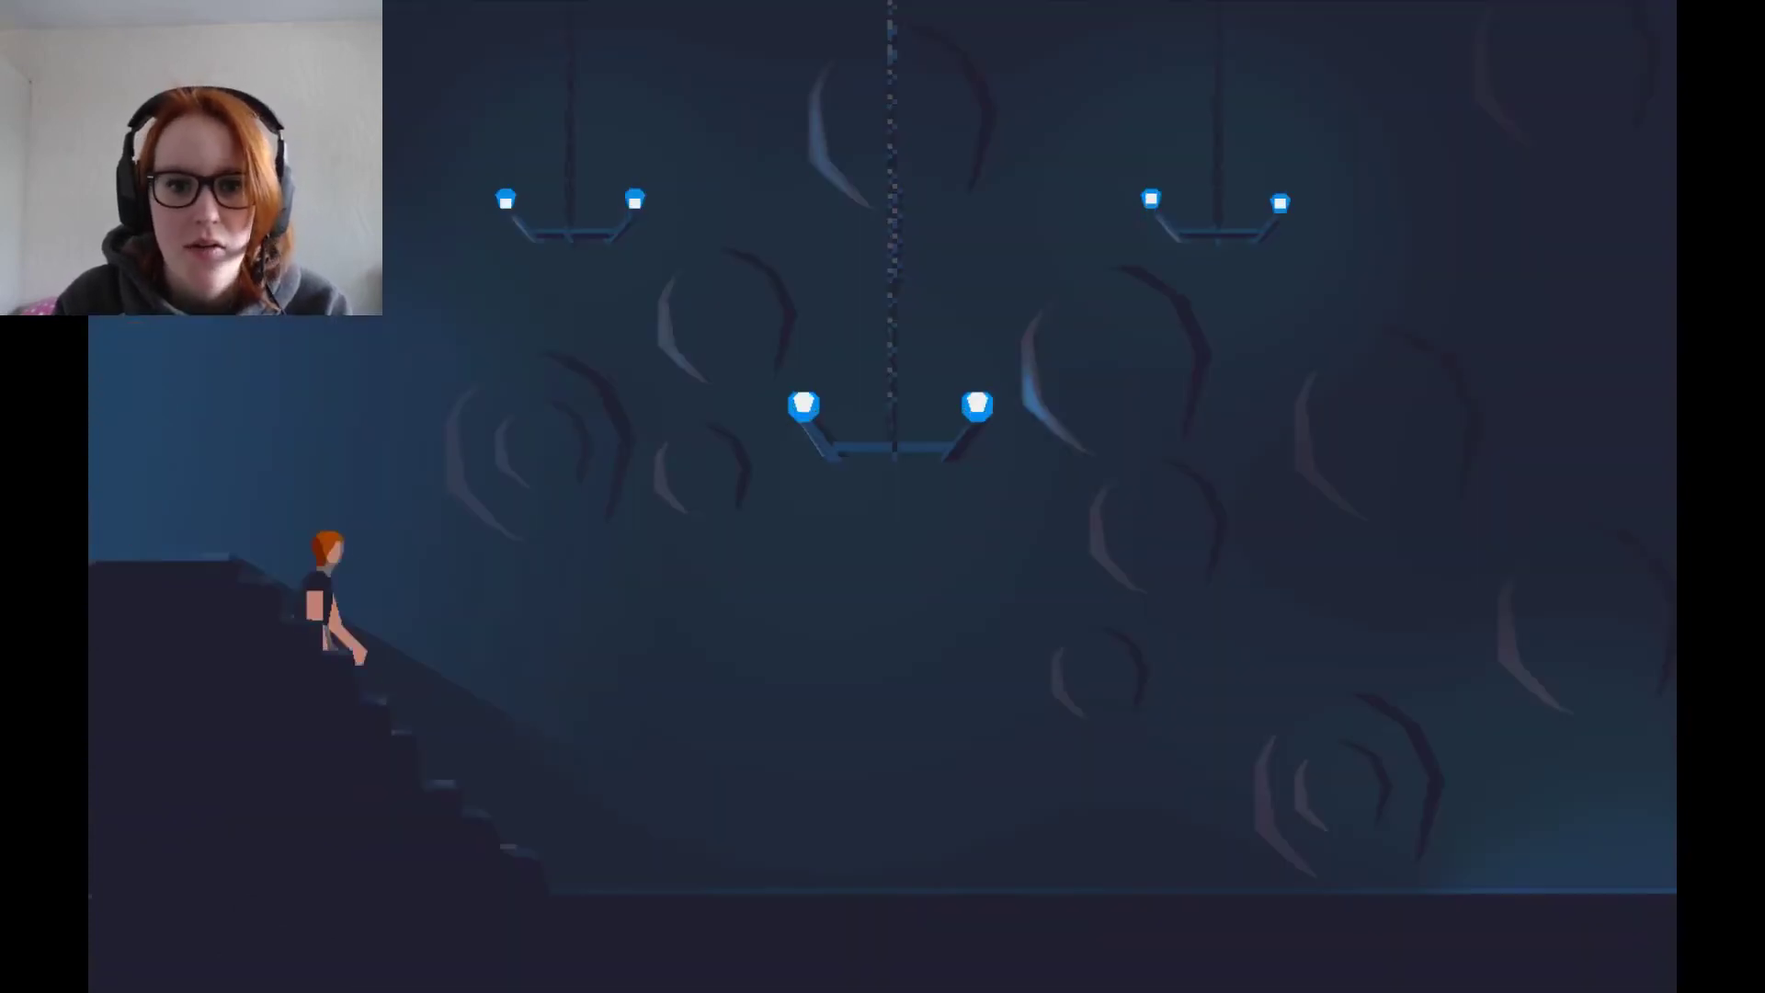
pyautogui.press('Right')
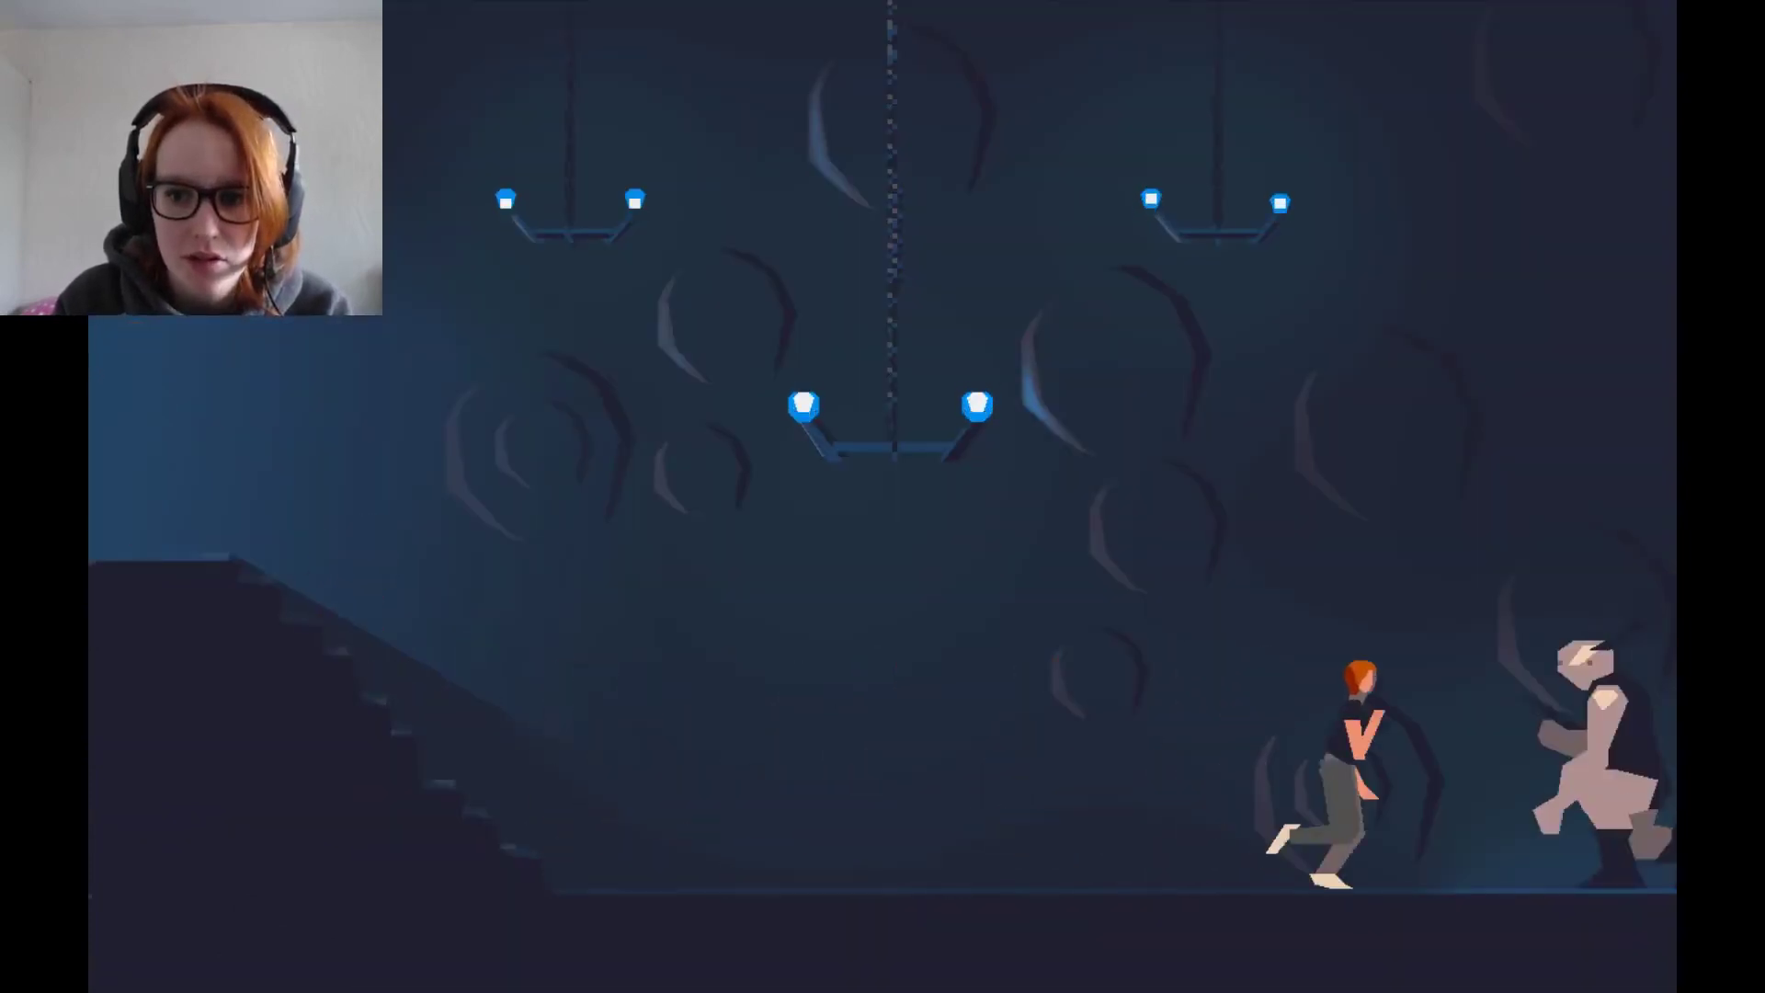
pyautogui.press('space')
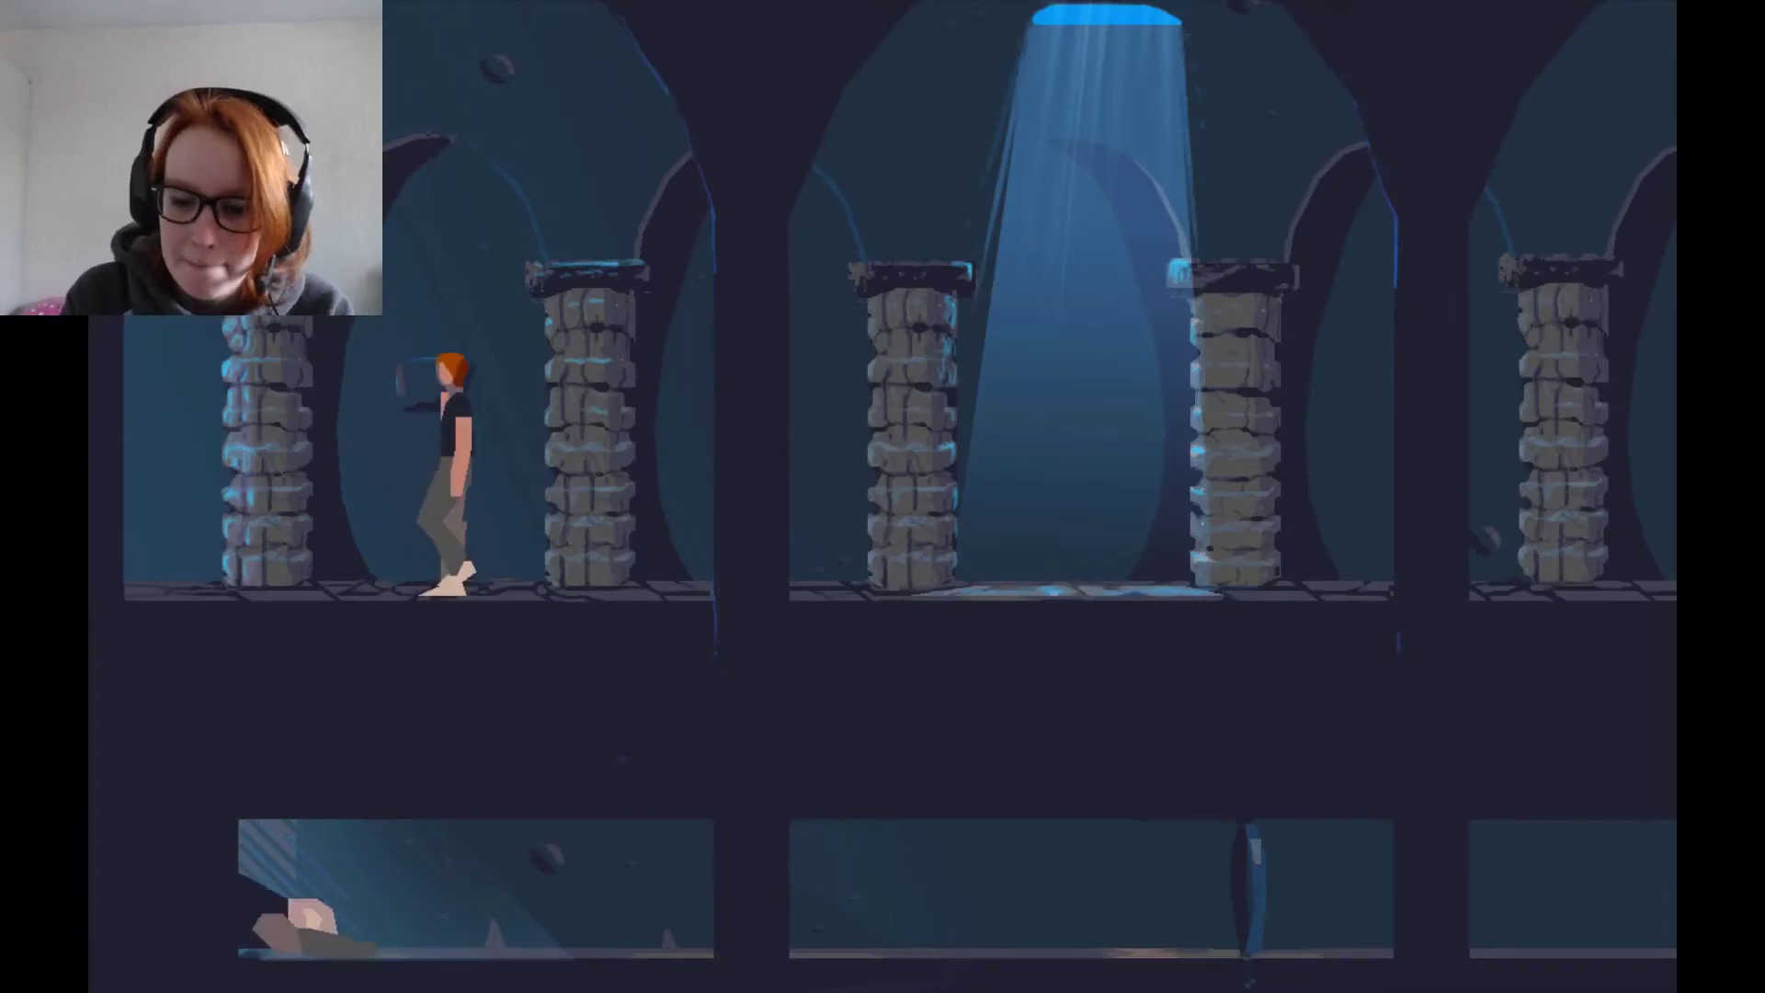
pyautogui.press('Right')
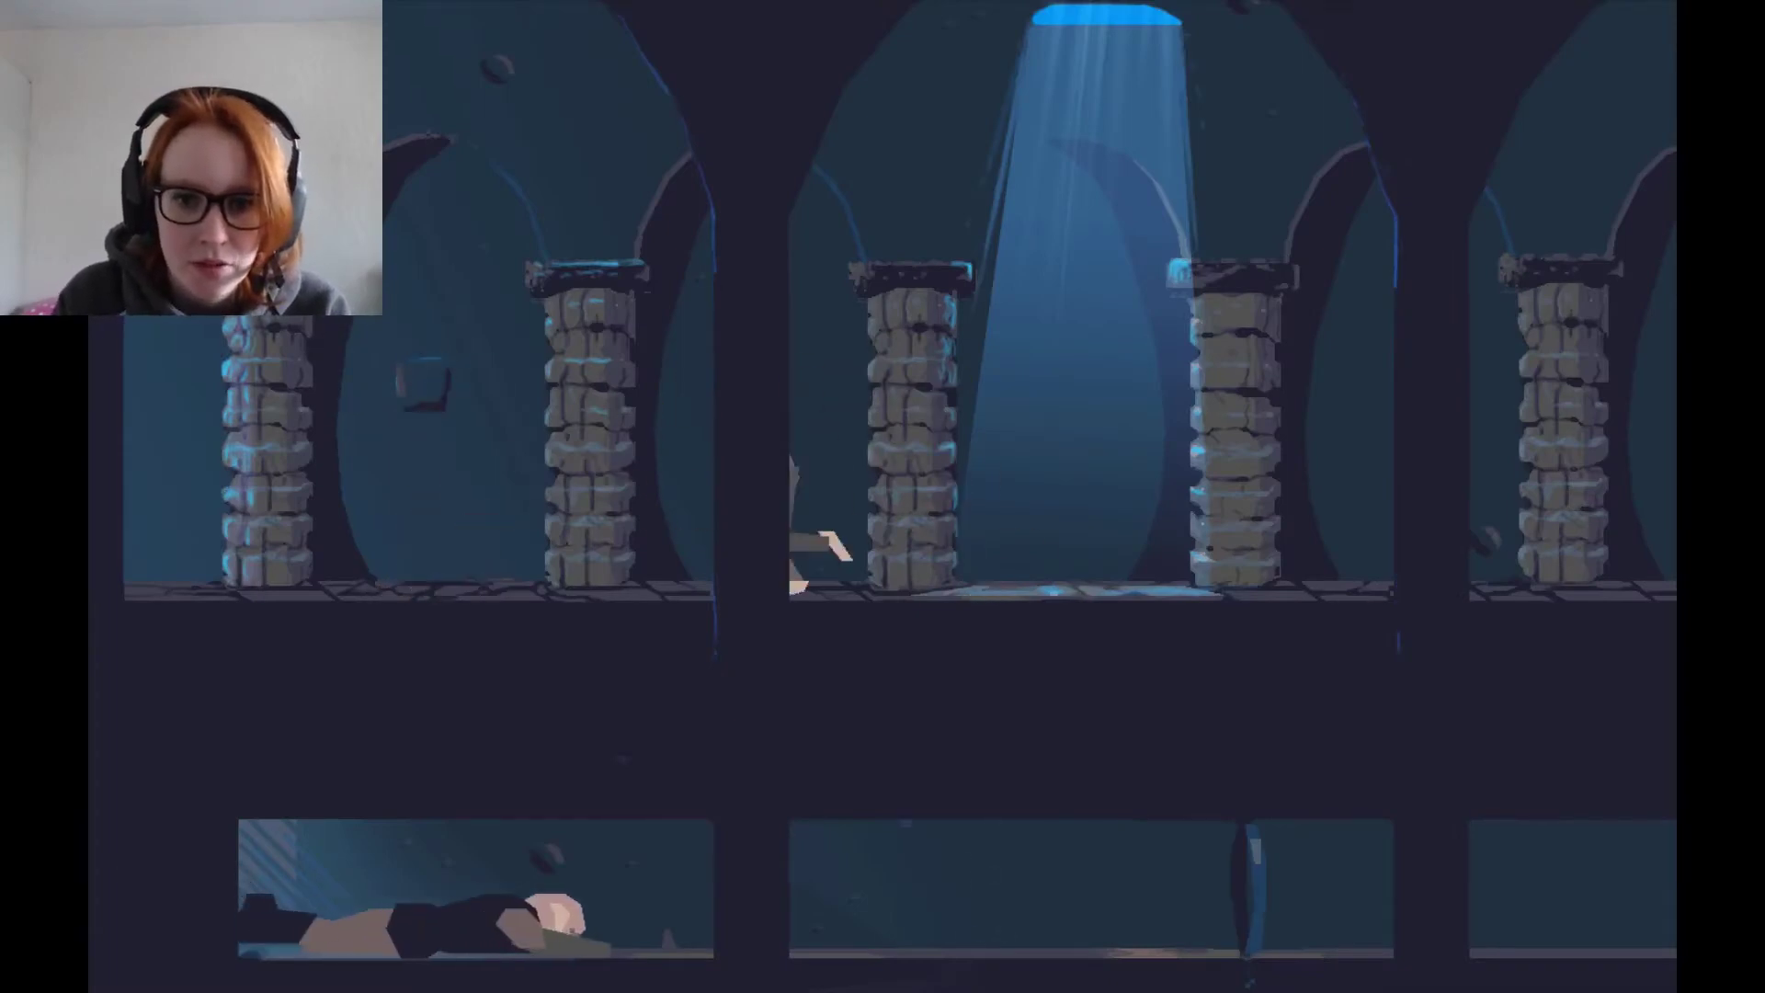
pyautogui.press('Left')
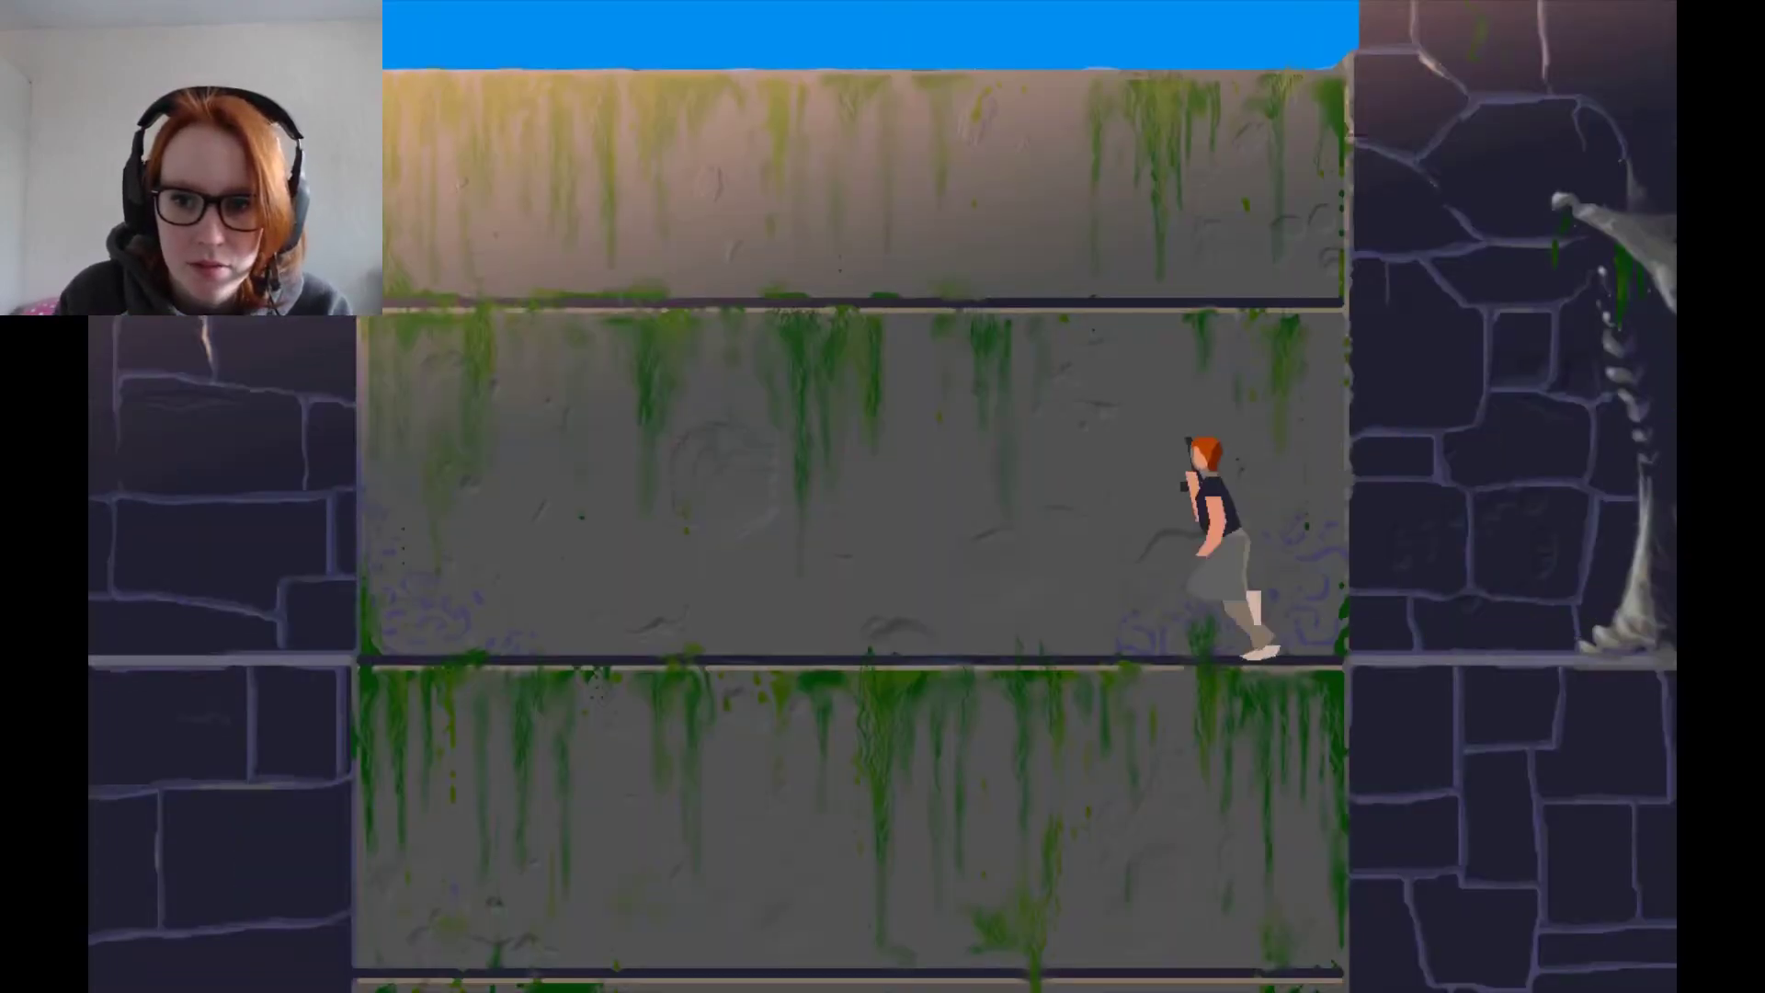
pyautogui.press('Left')
pyautogui.press('Right')
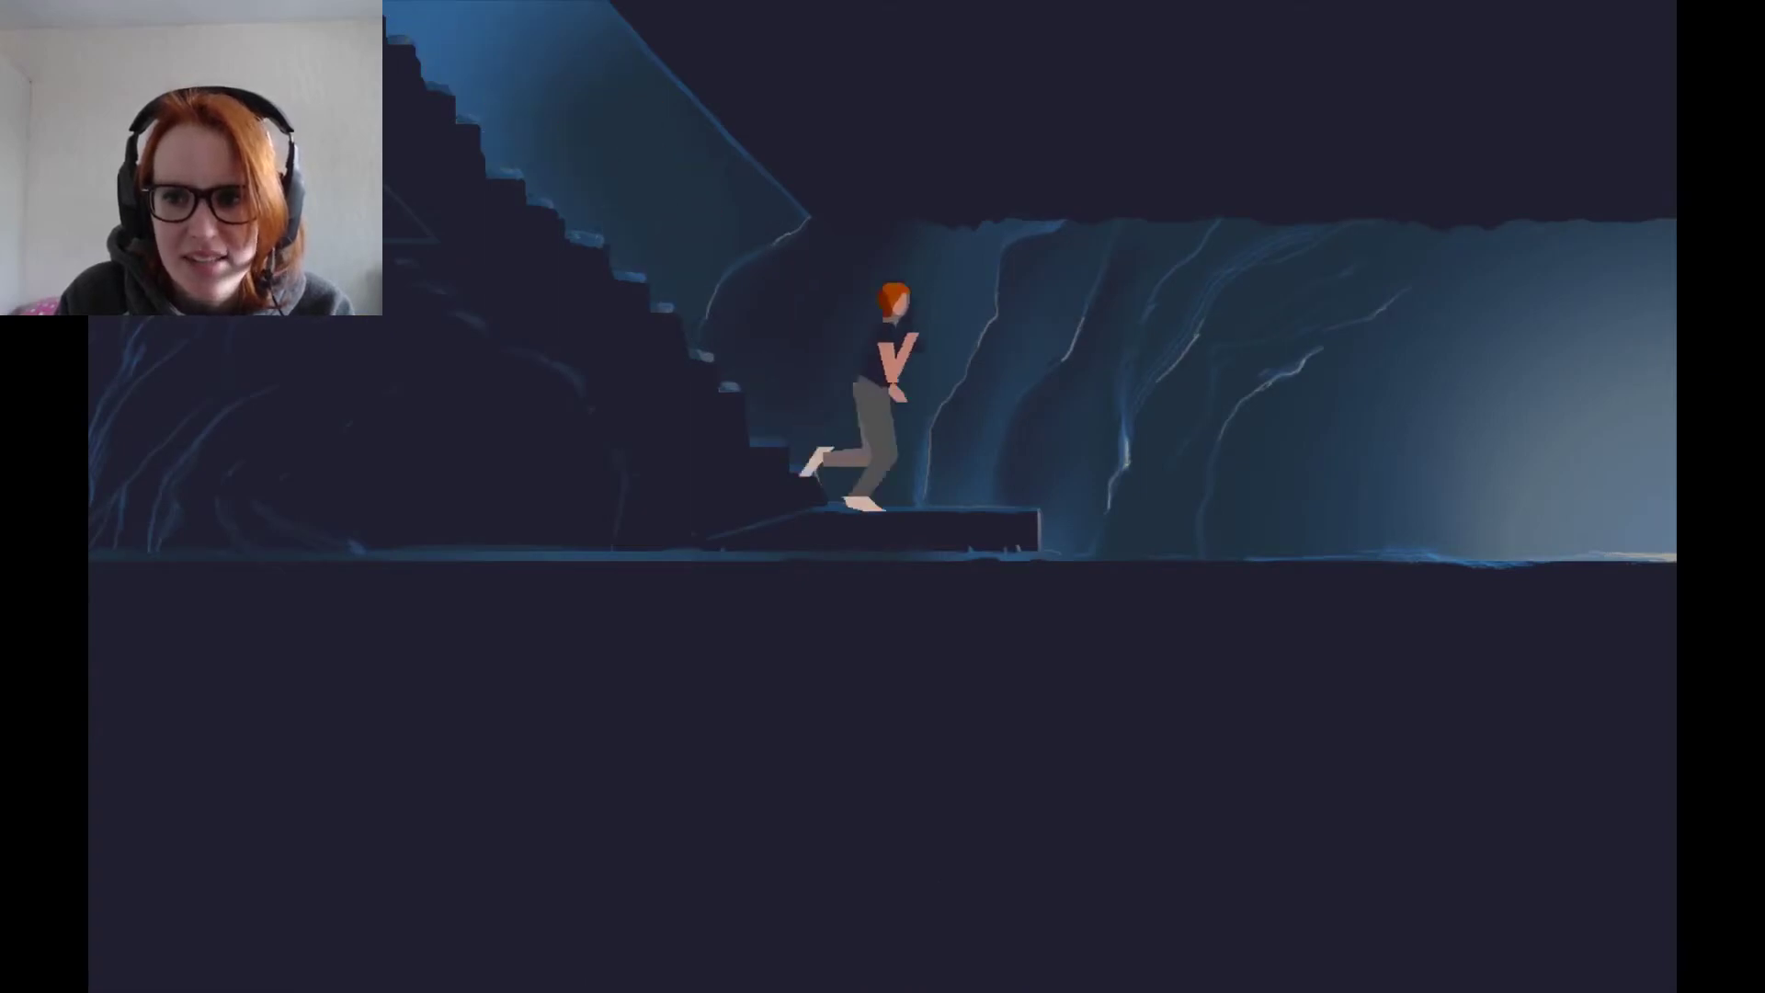
pyautogui.press('Right')
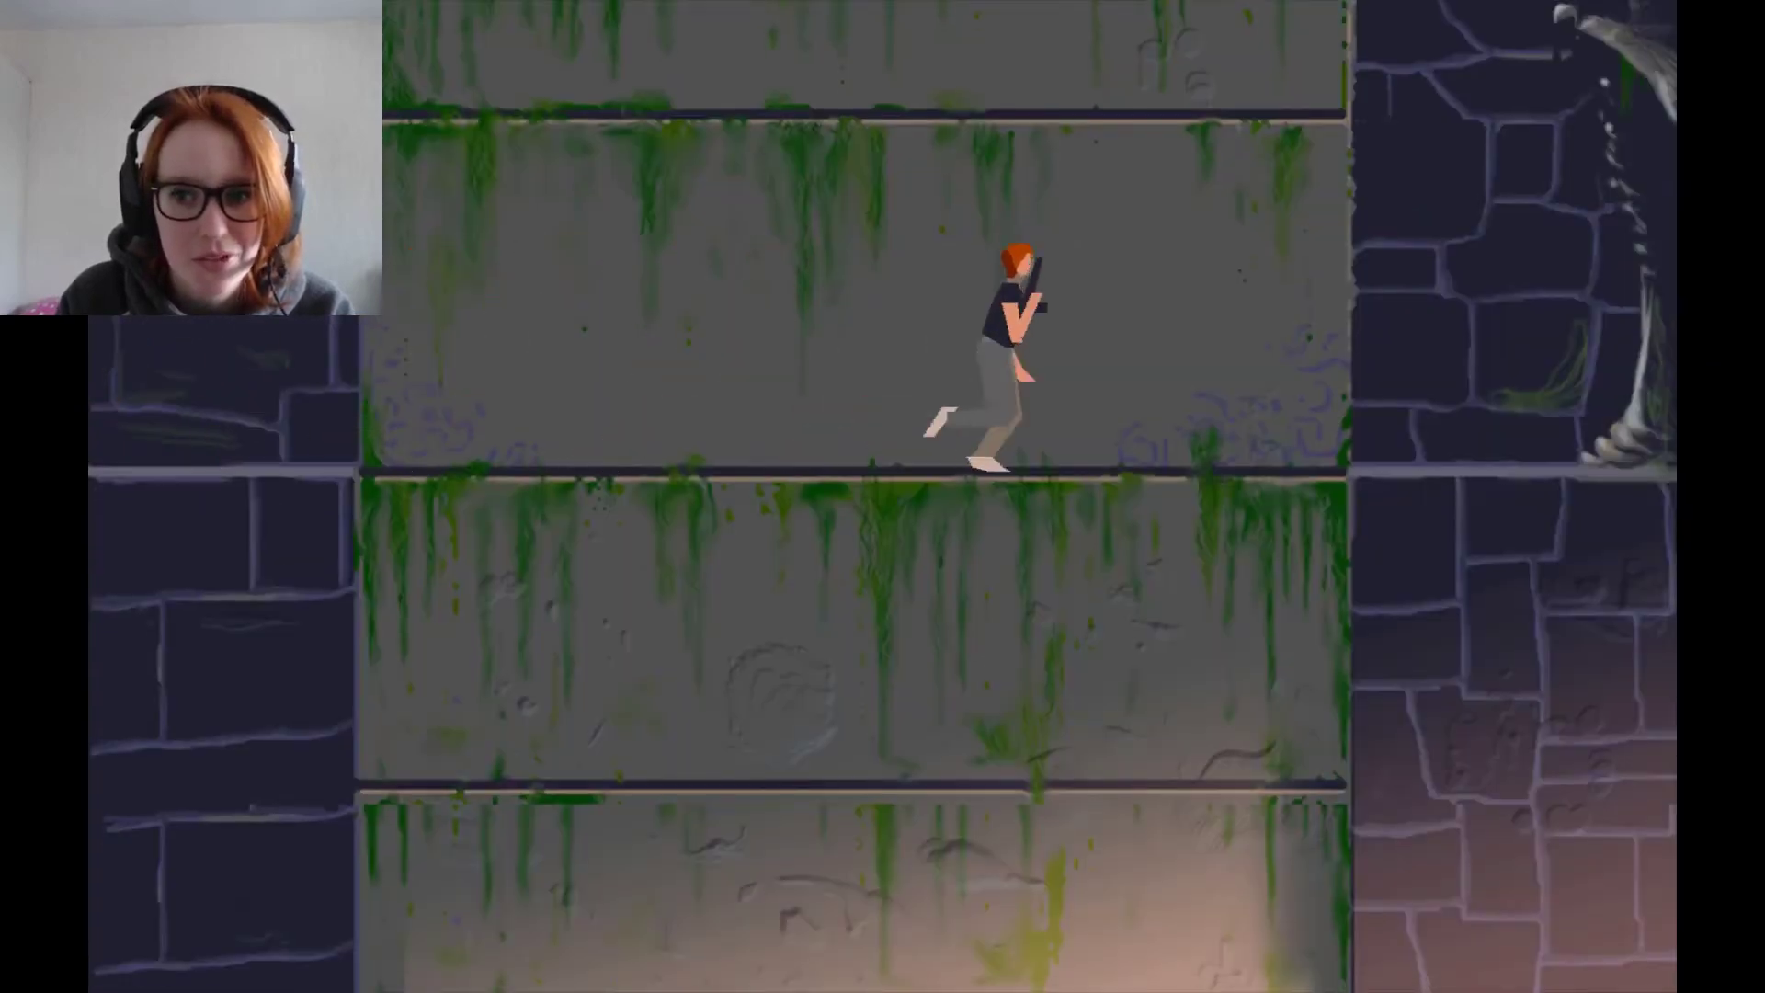
pyautogui.press('Right')
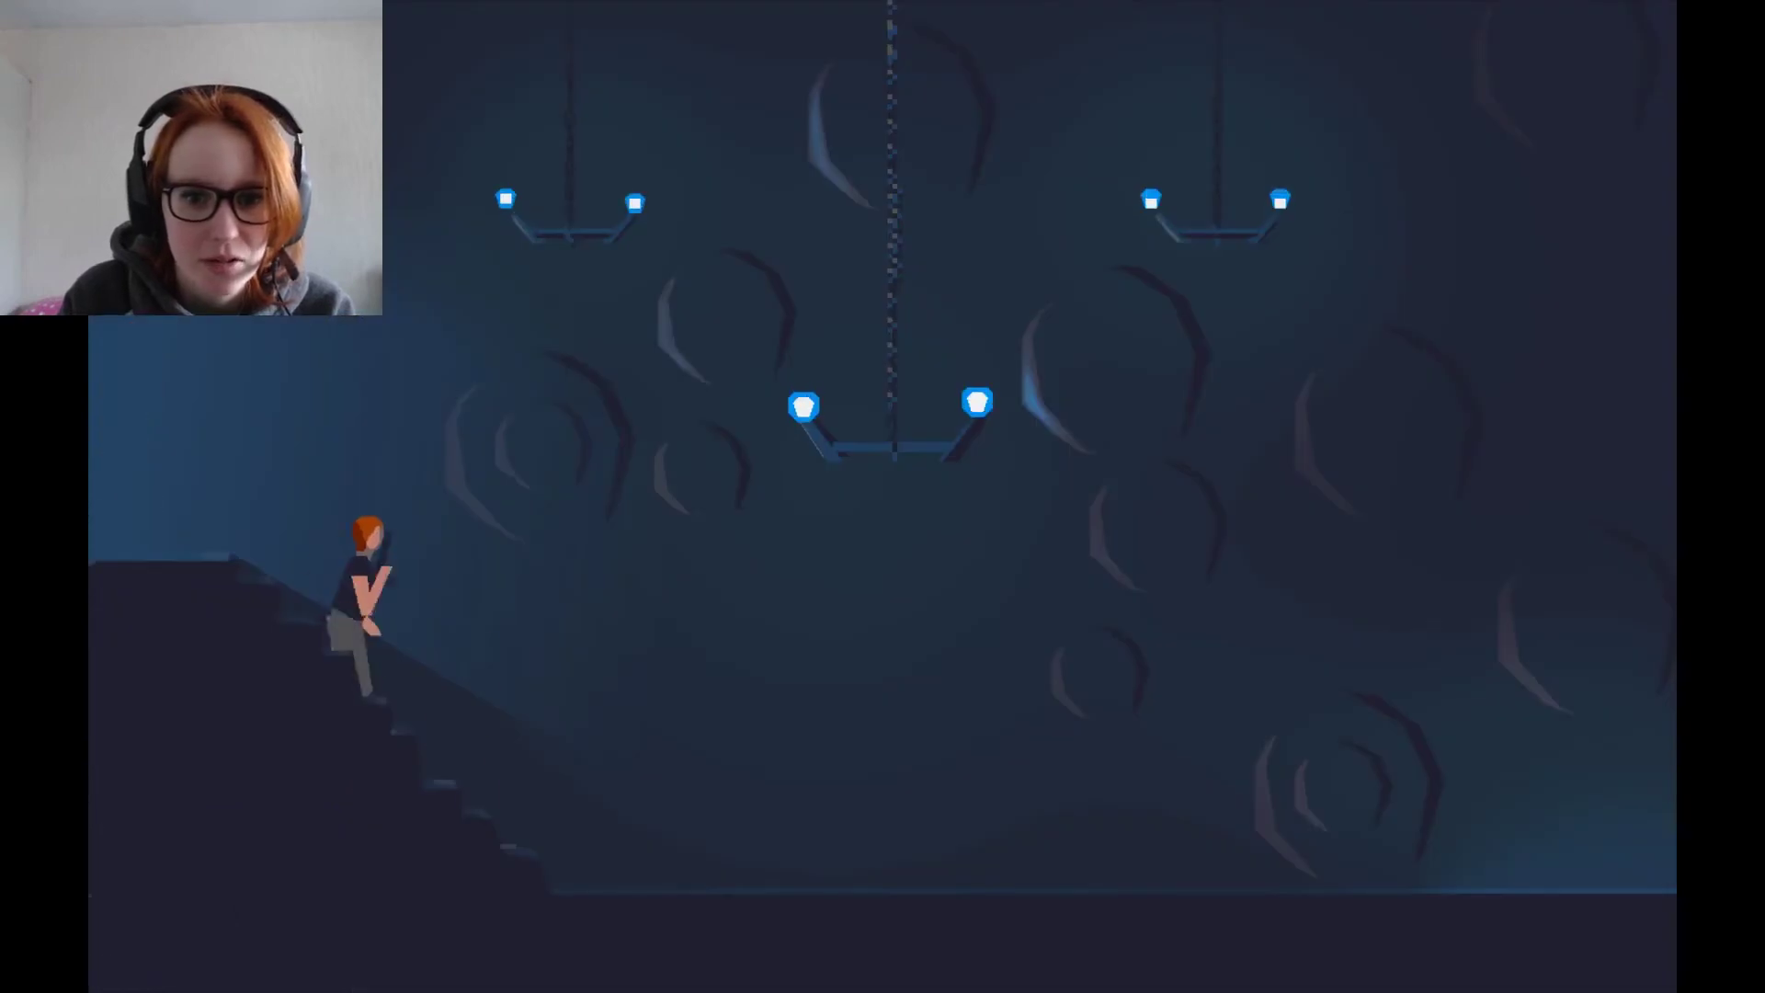
pyautogui.press('Right')
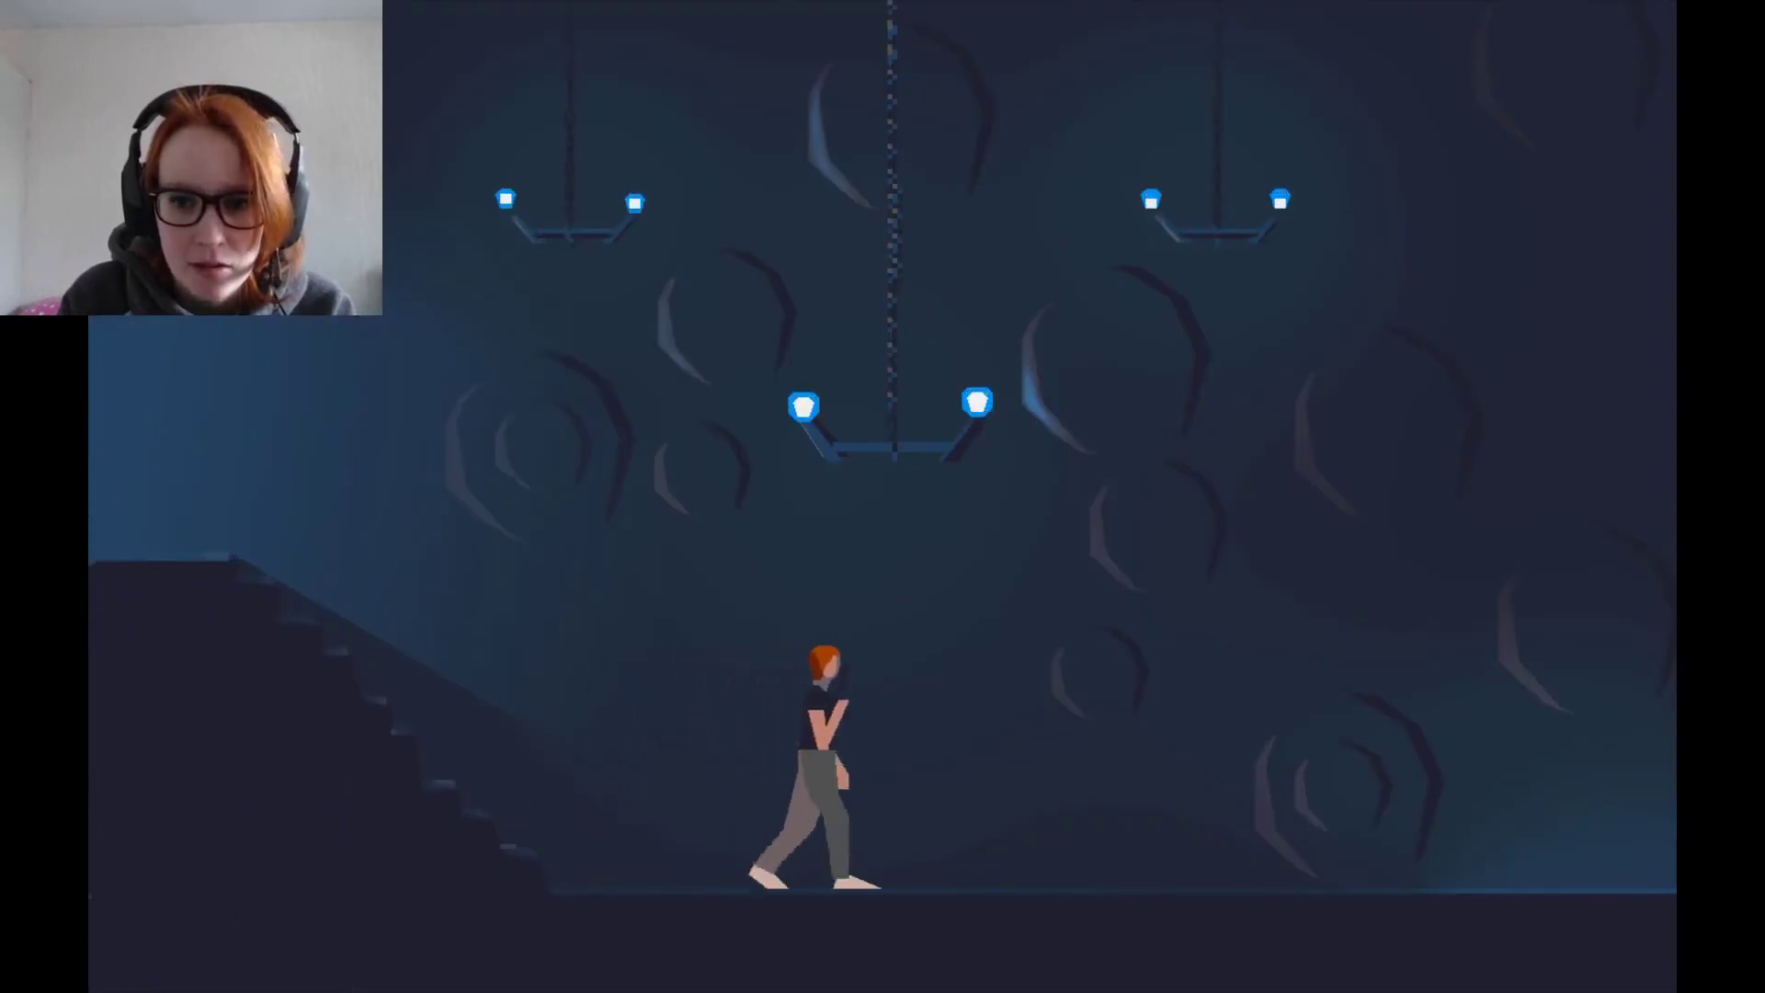
pyautogui.press('Right')
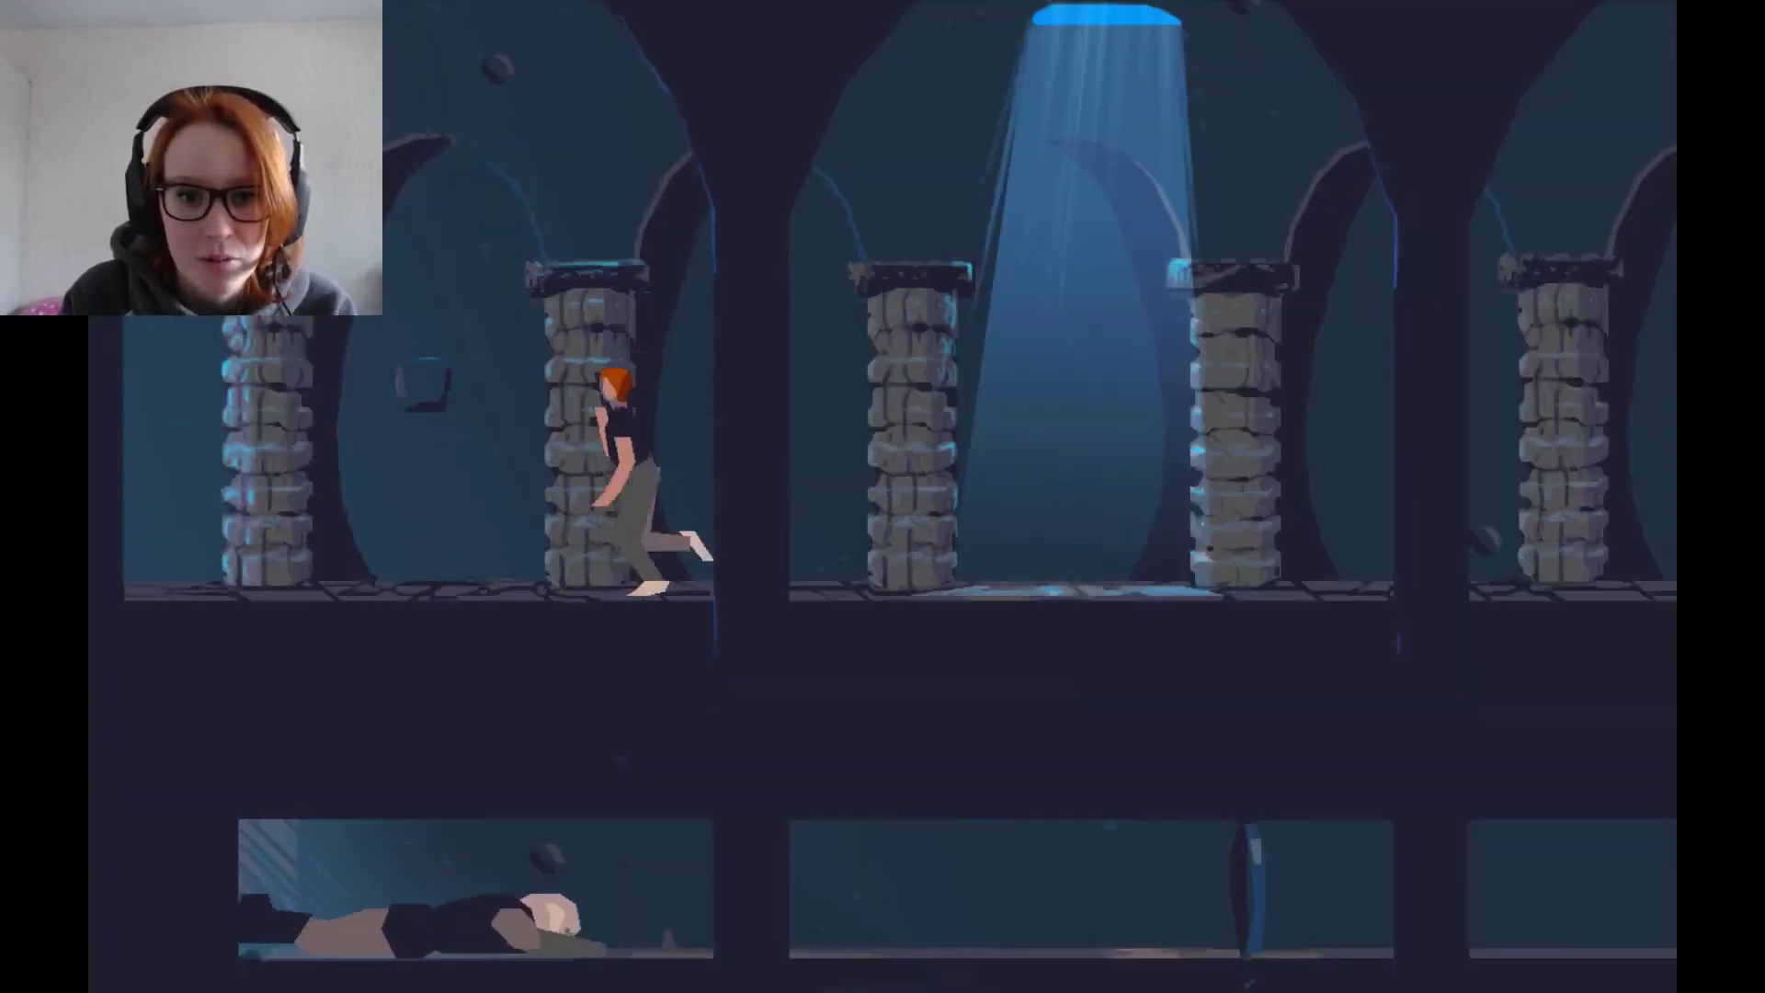
pyautogui.press('Left')
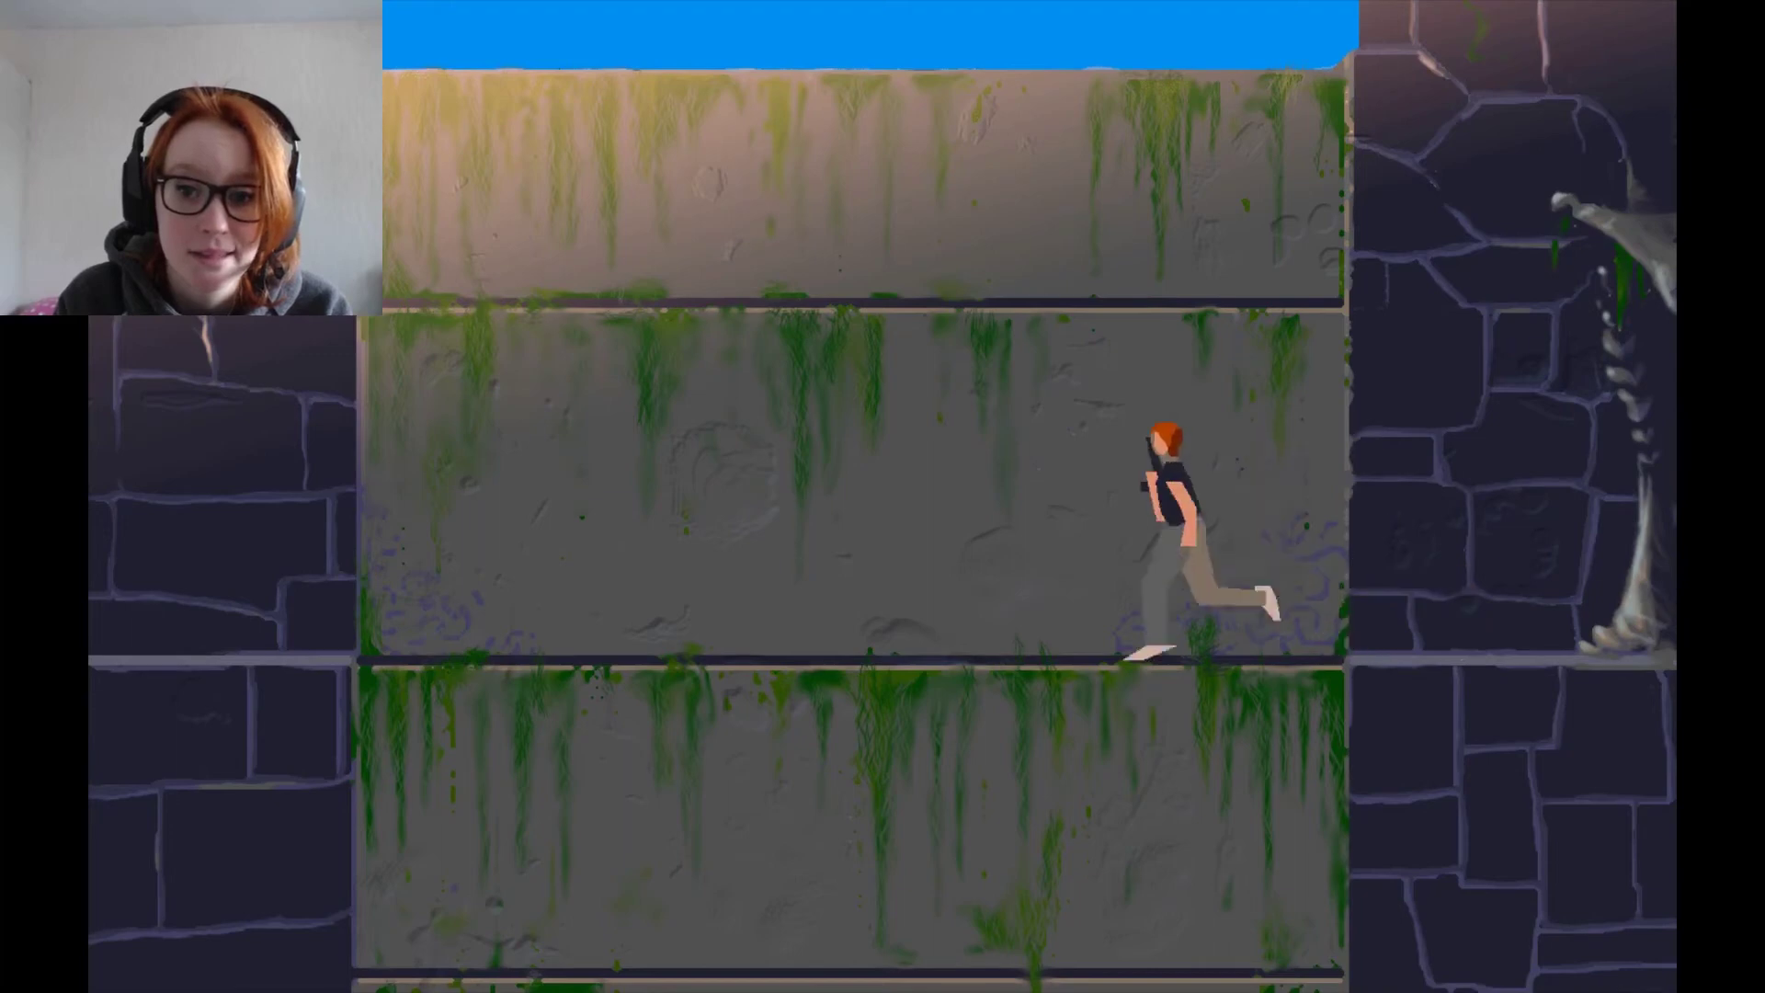
pyautogui.press('Left')
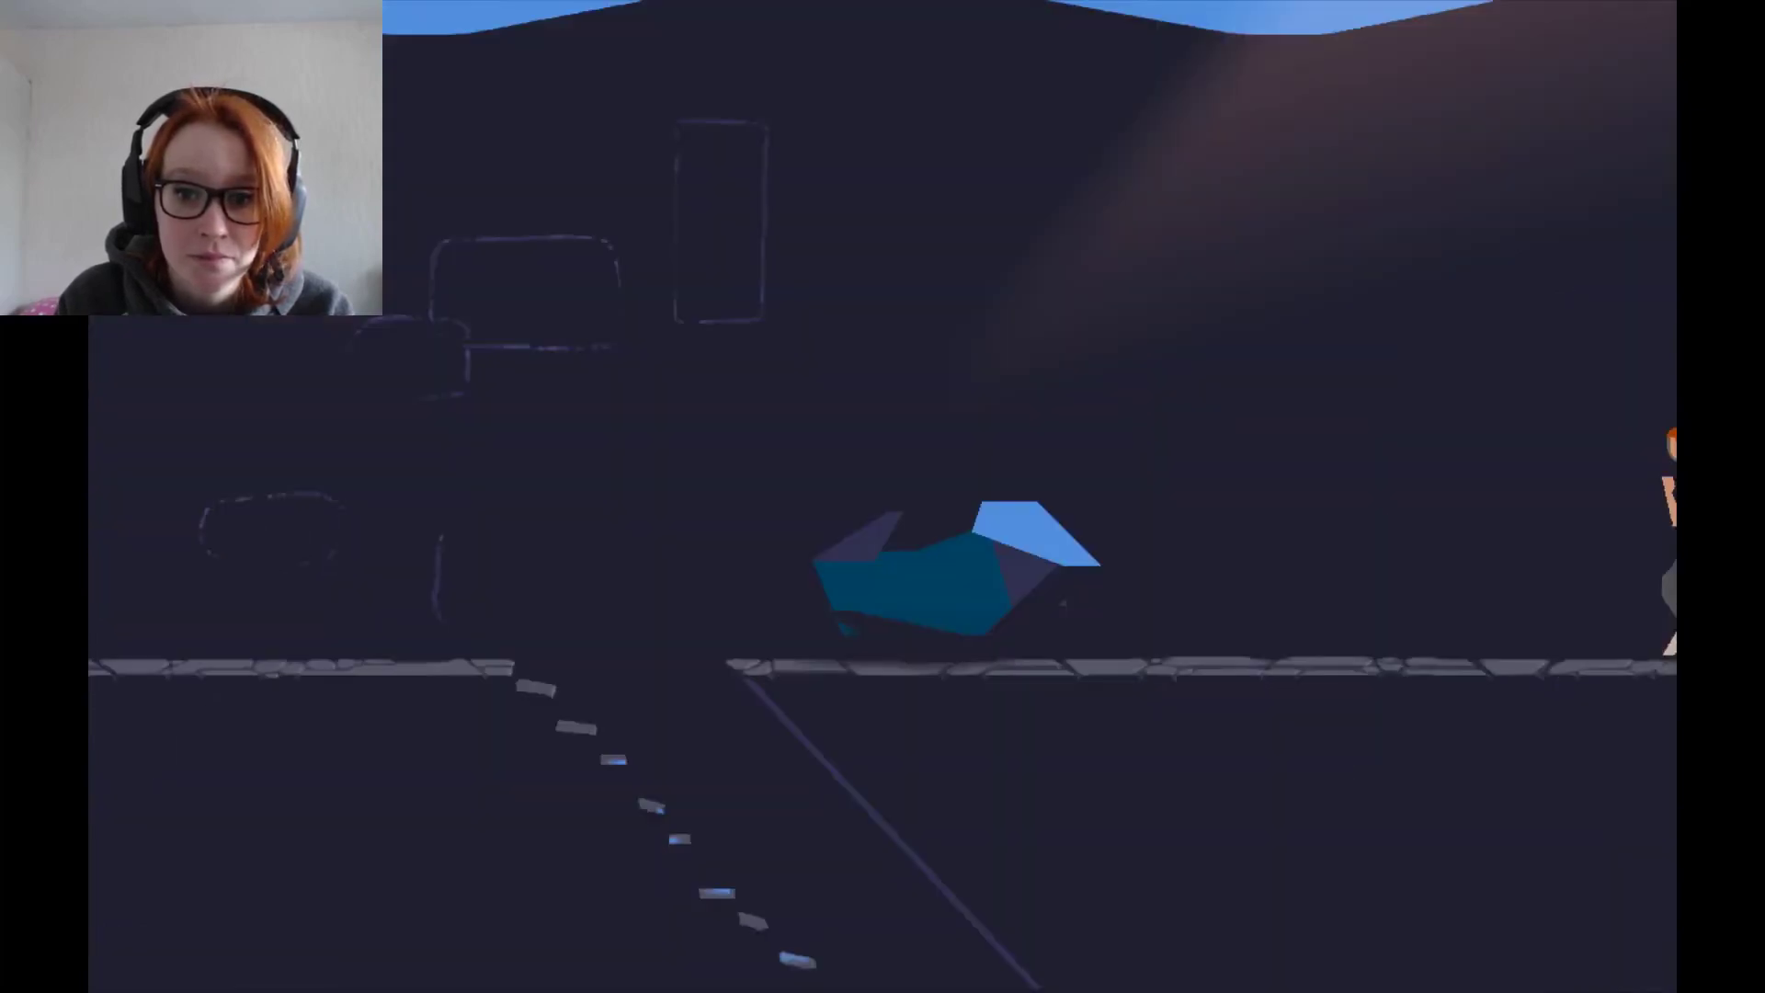
pyautogui.press('Left')
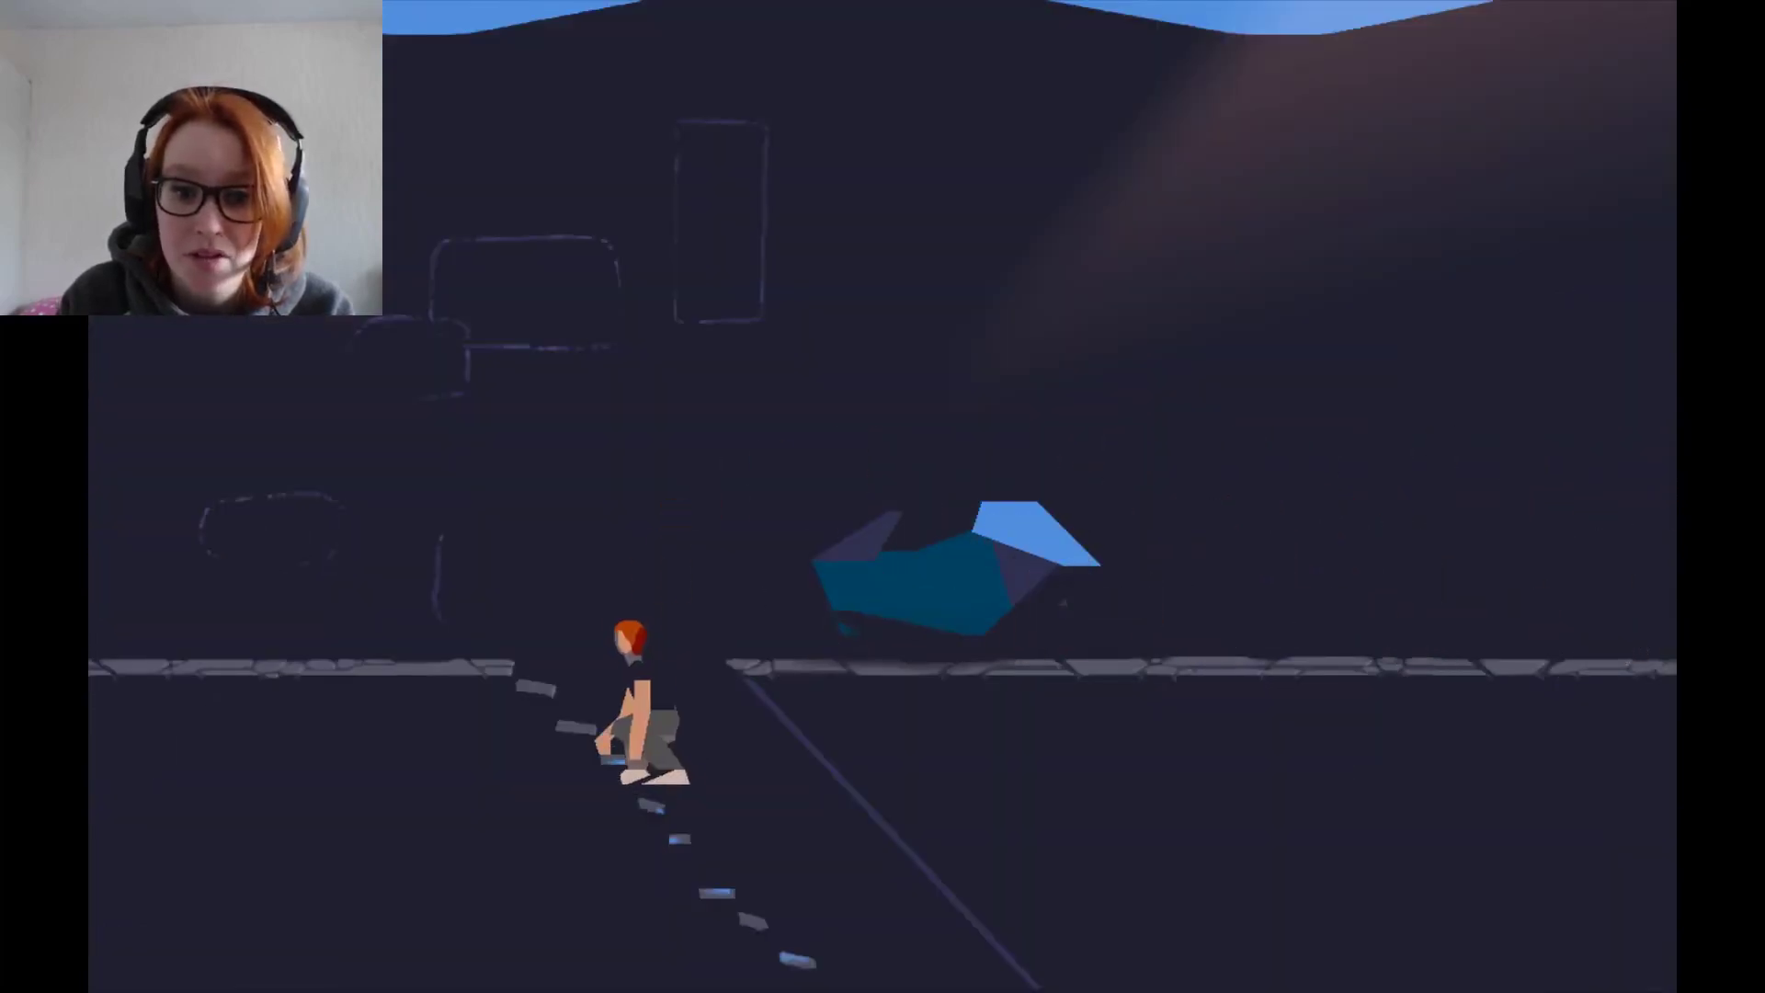
pyautogui.press('Down')
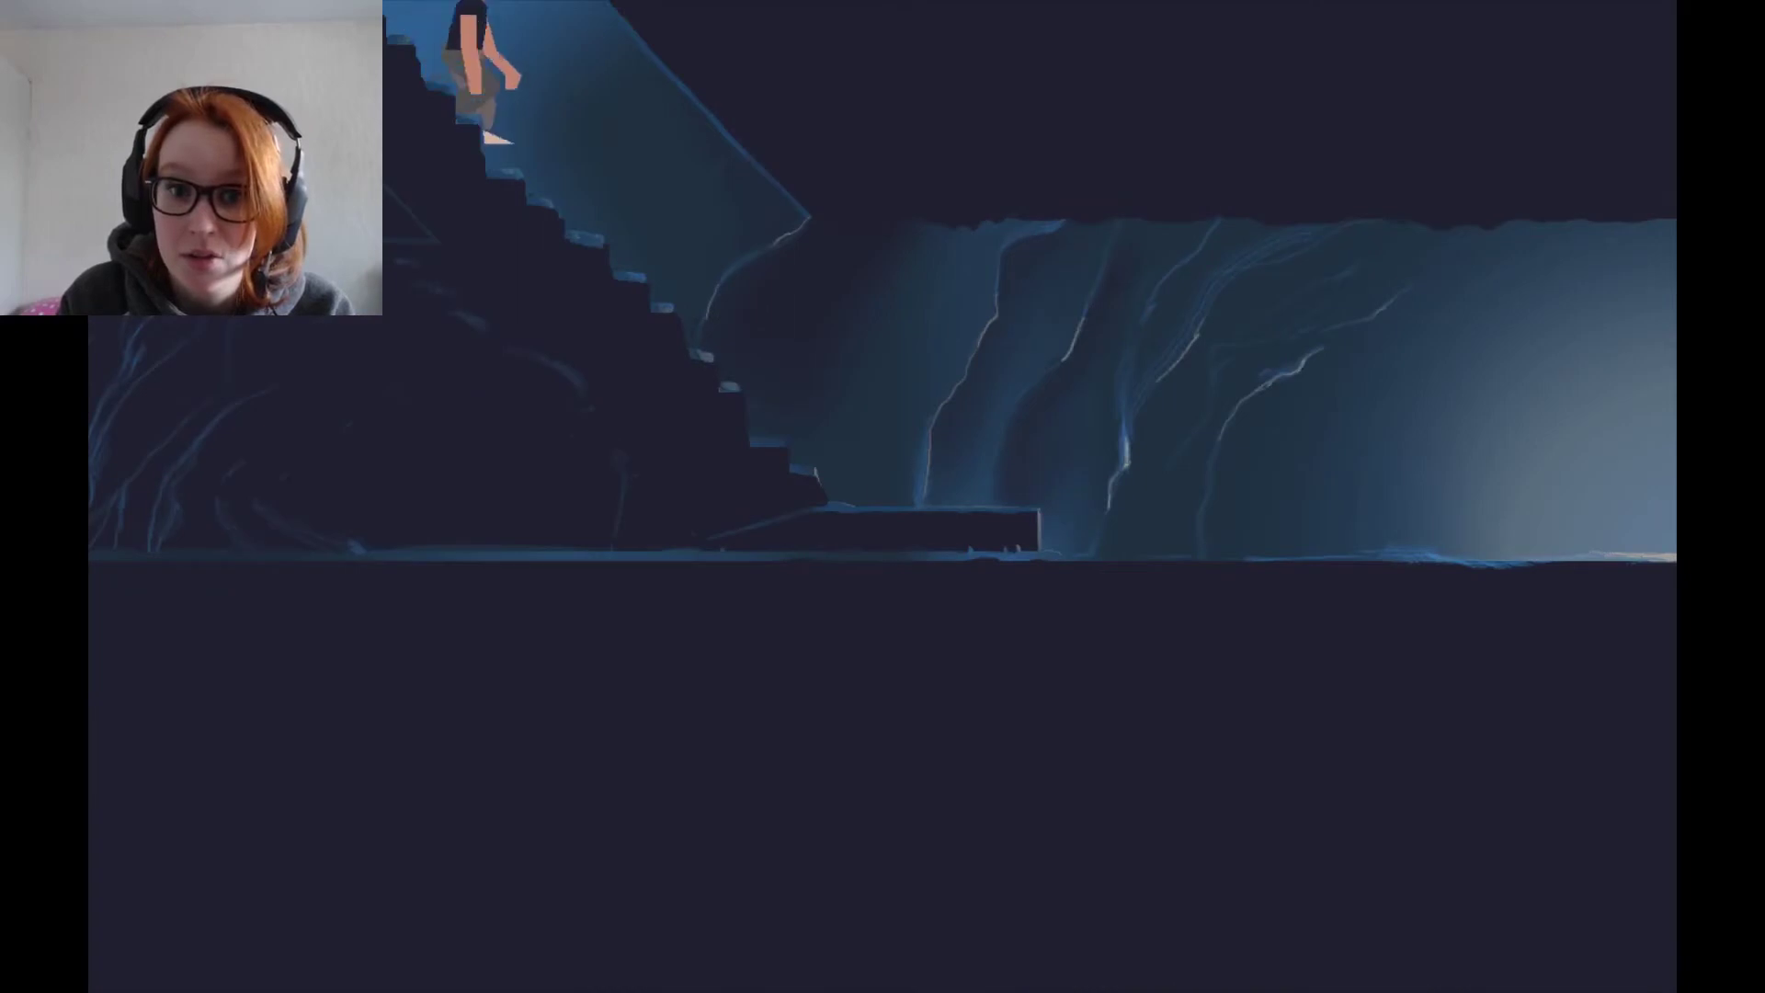
pyautogui.press('Right')
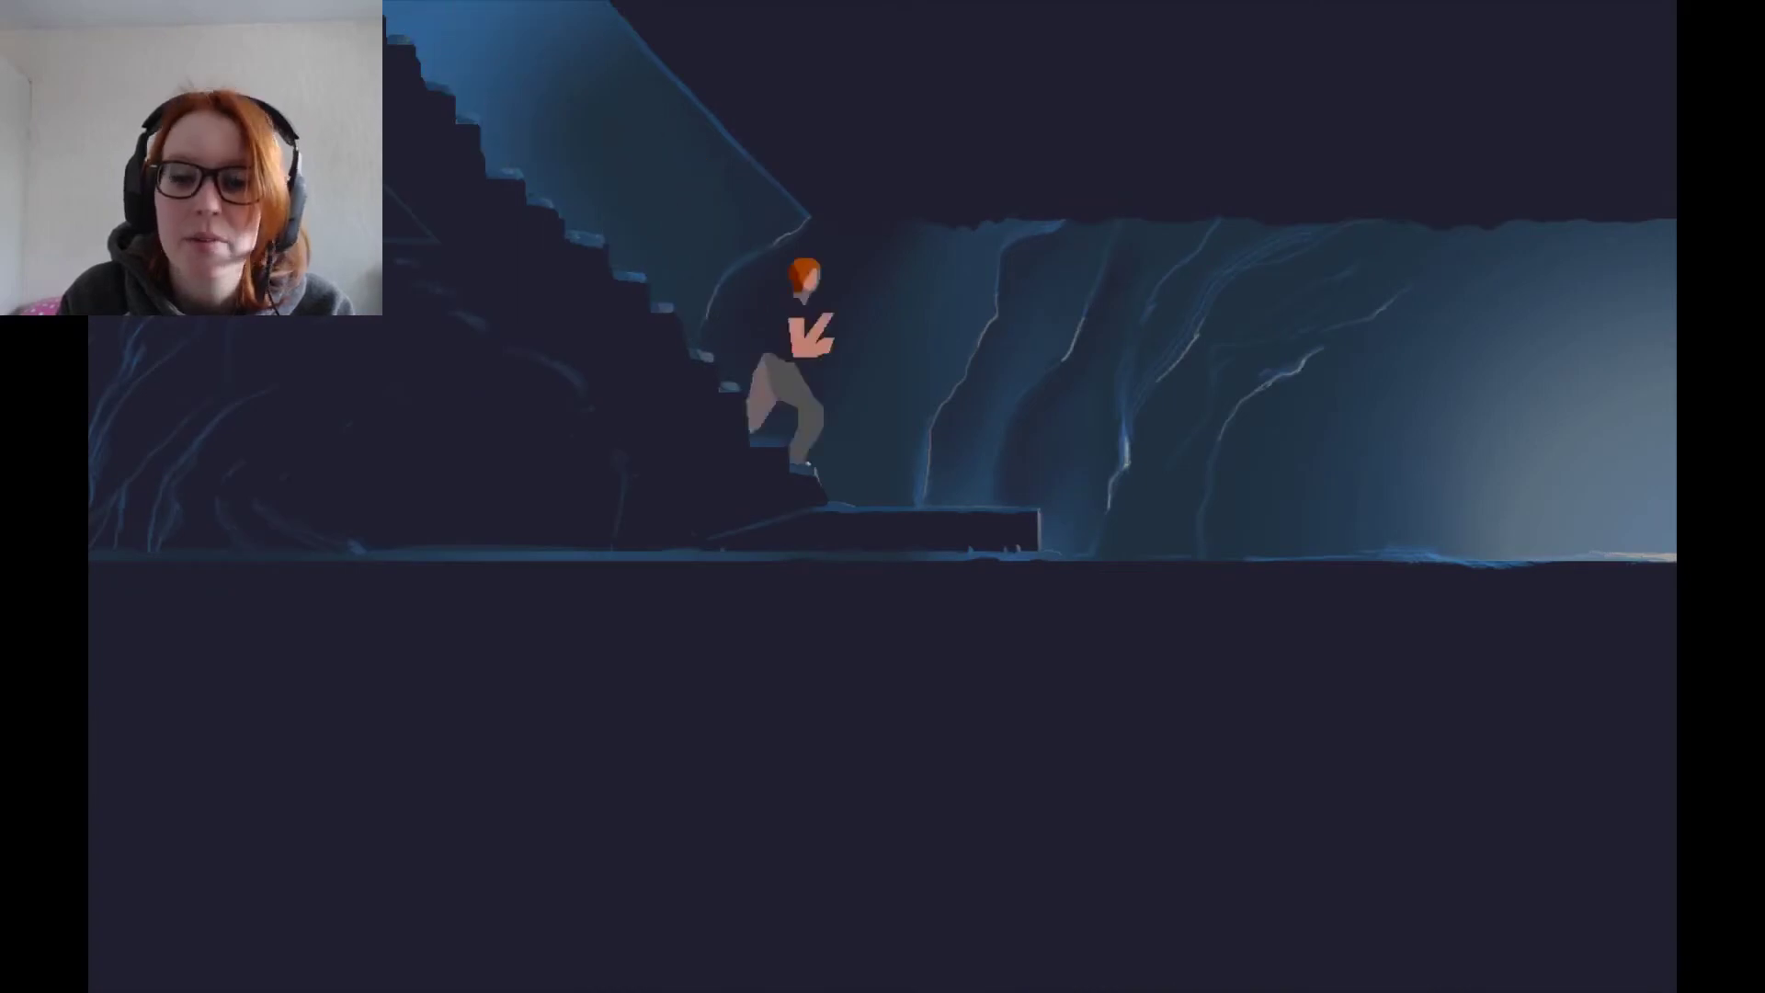
pyautogui.press('Left')
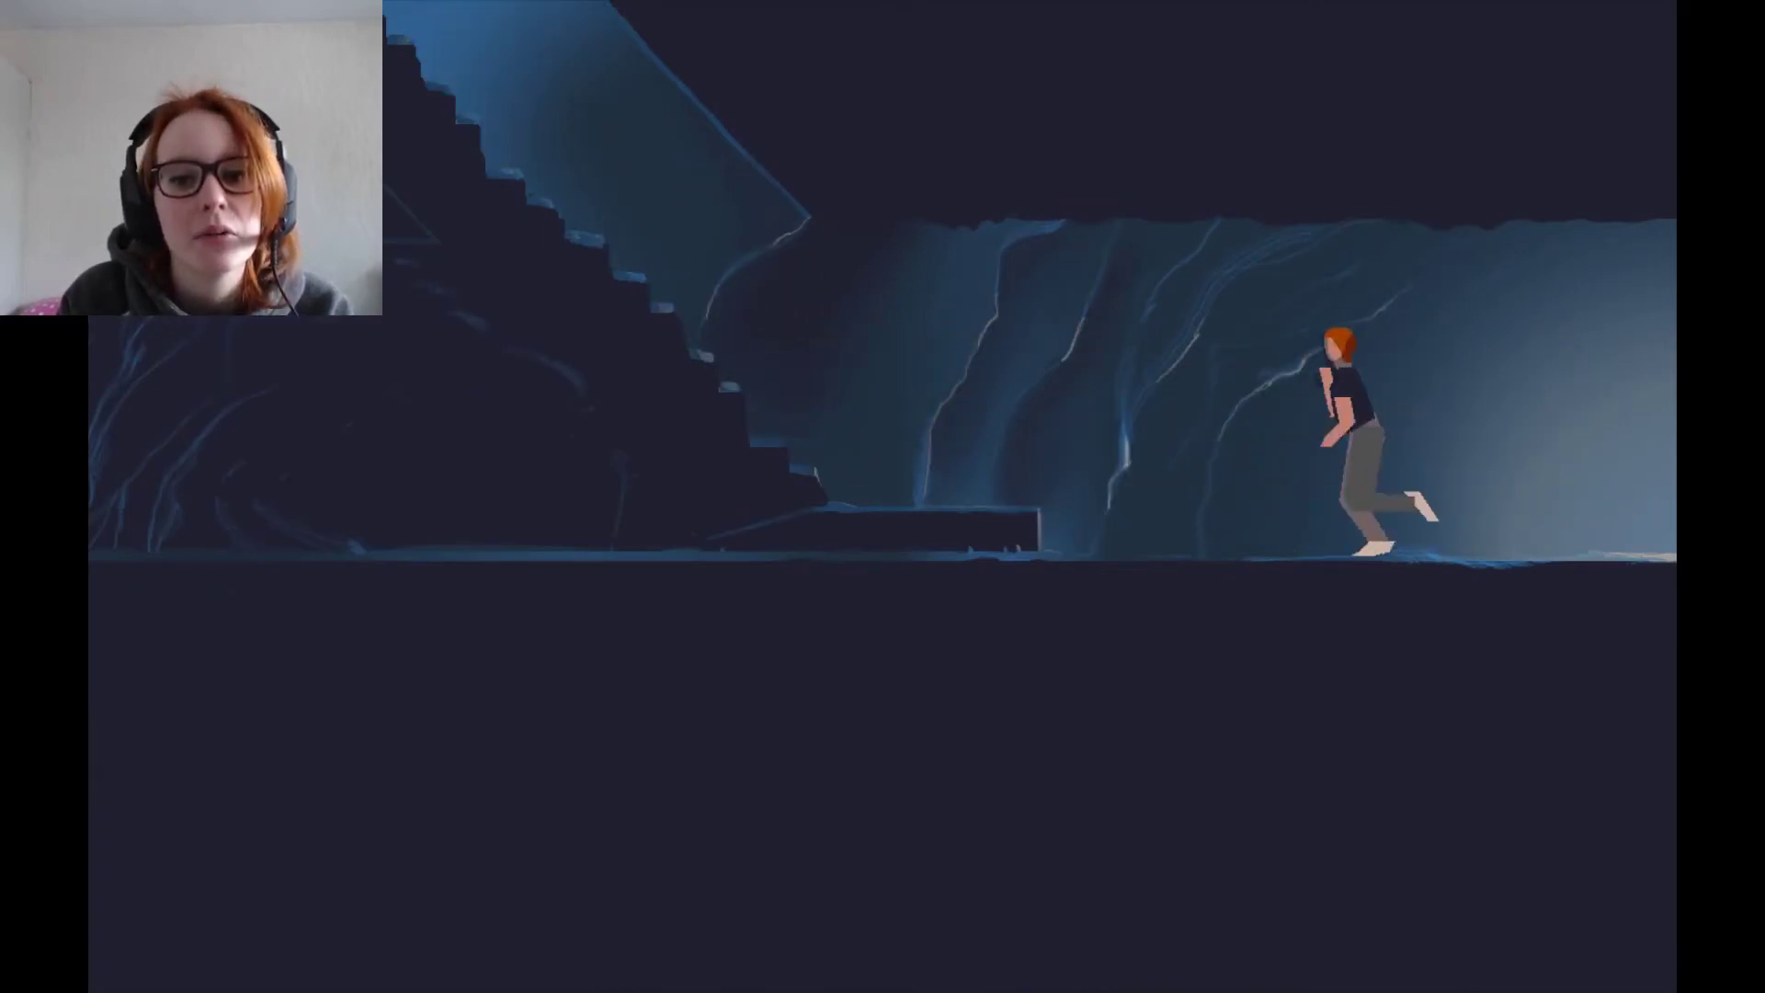
pyautogui.press('Left')
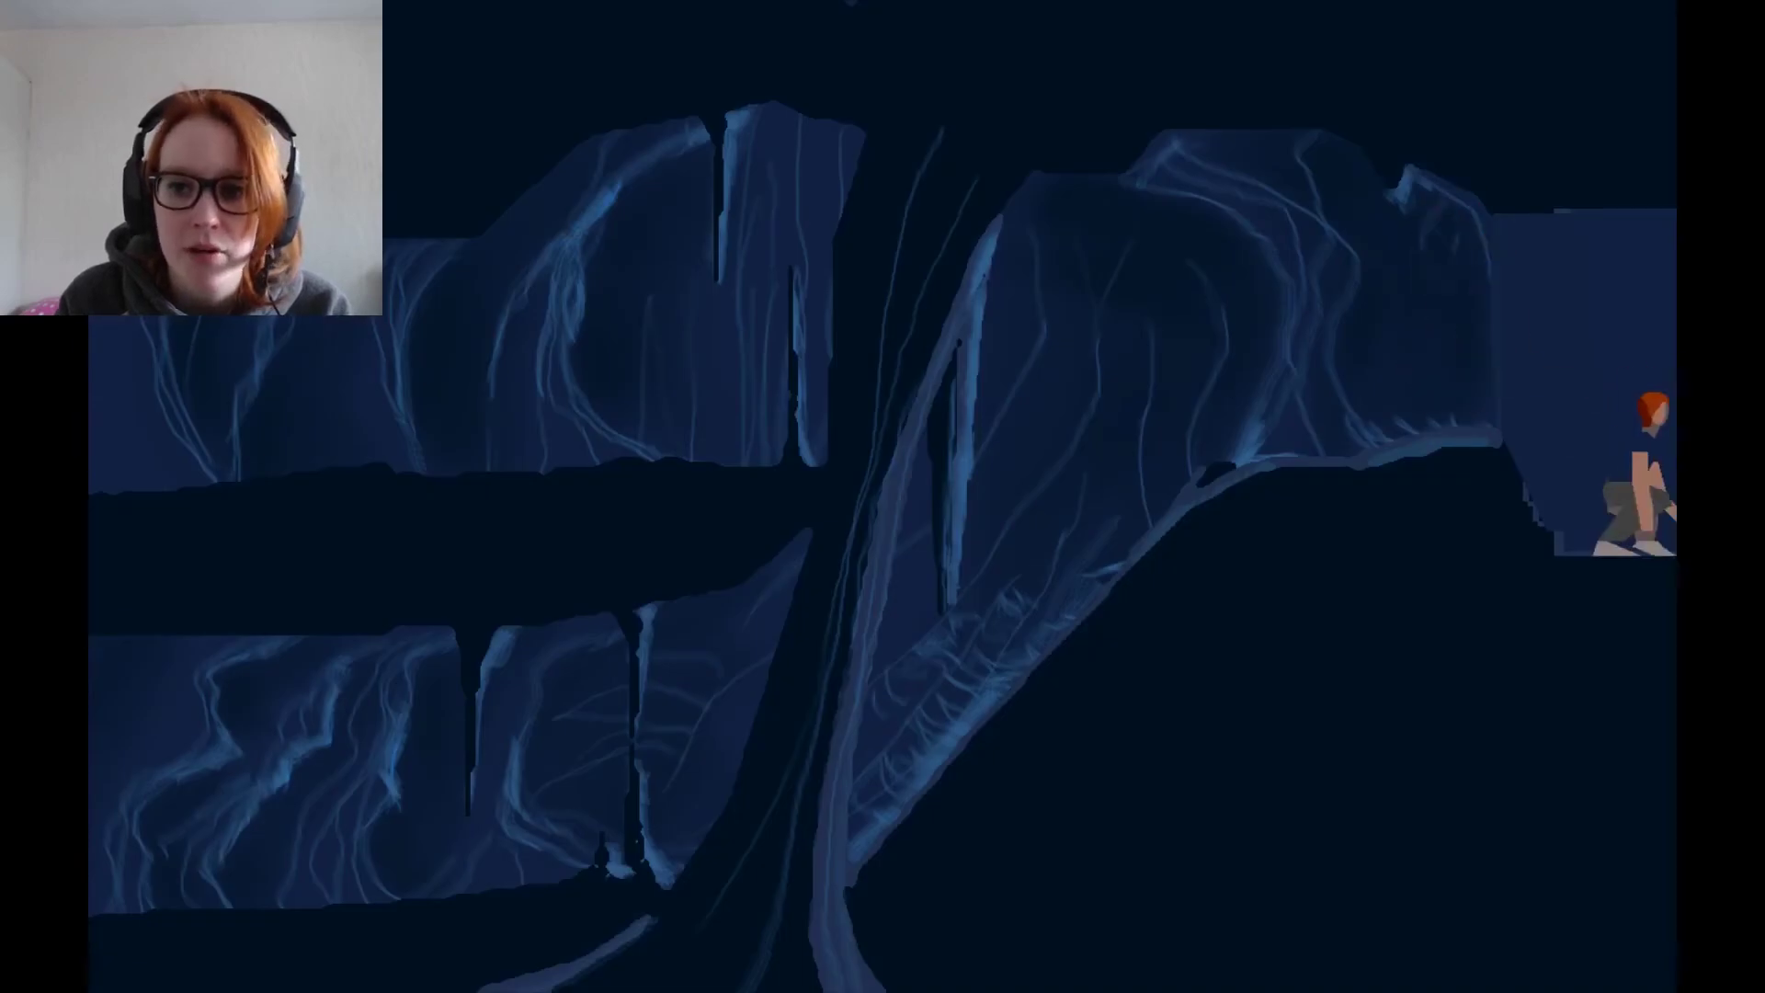
pyautogui.press('Right')
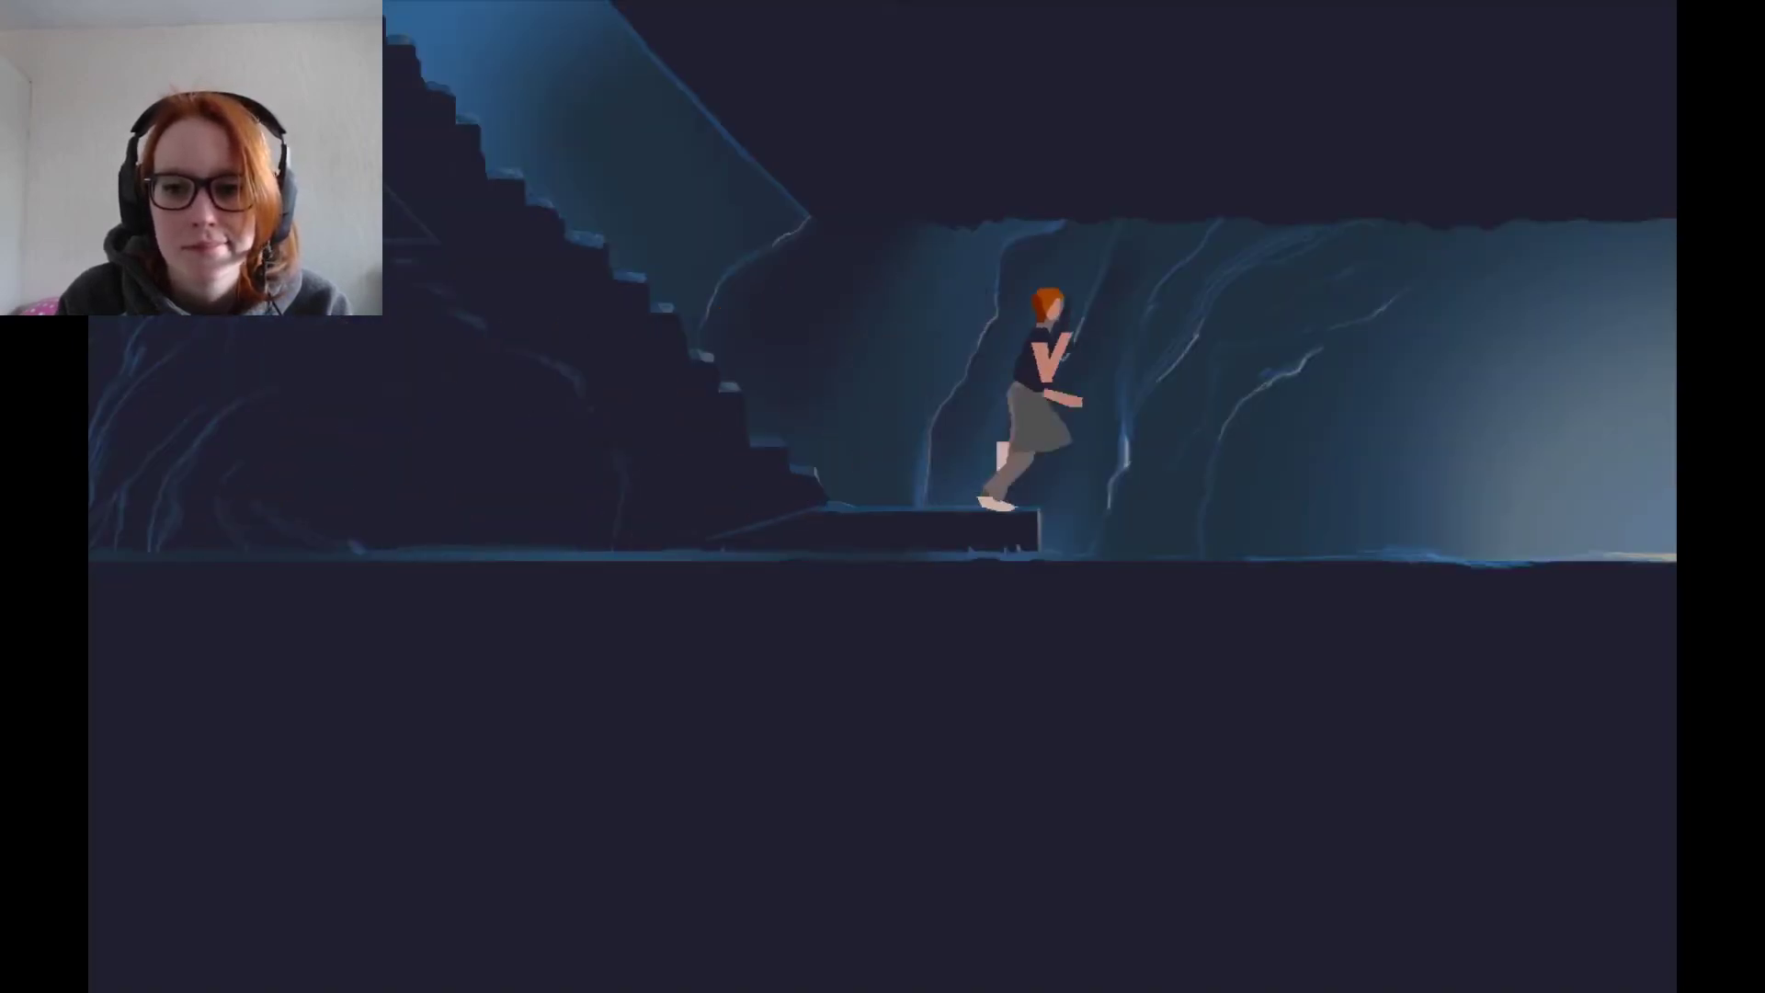
pyautogui.press('Right')
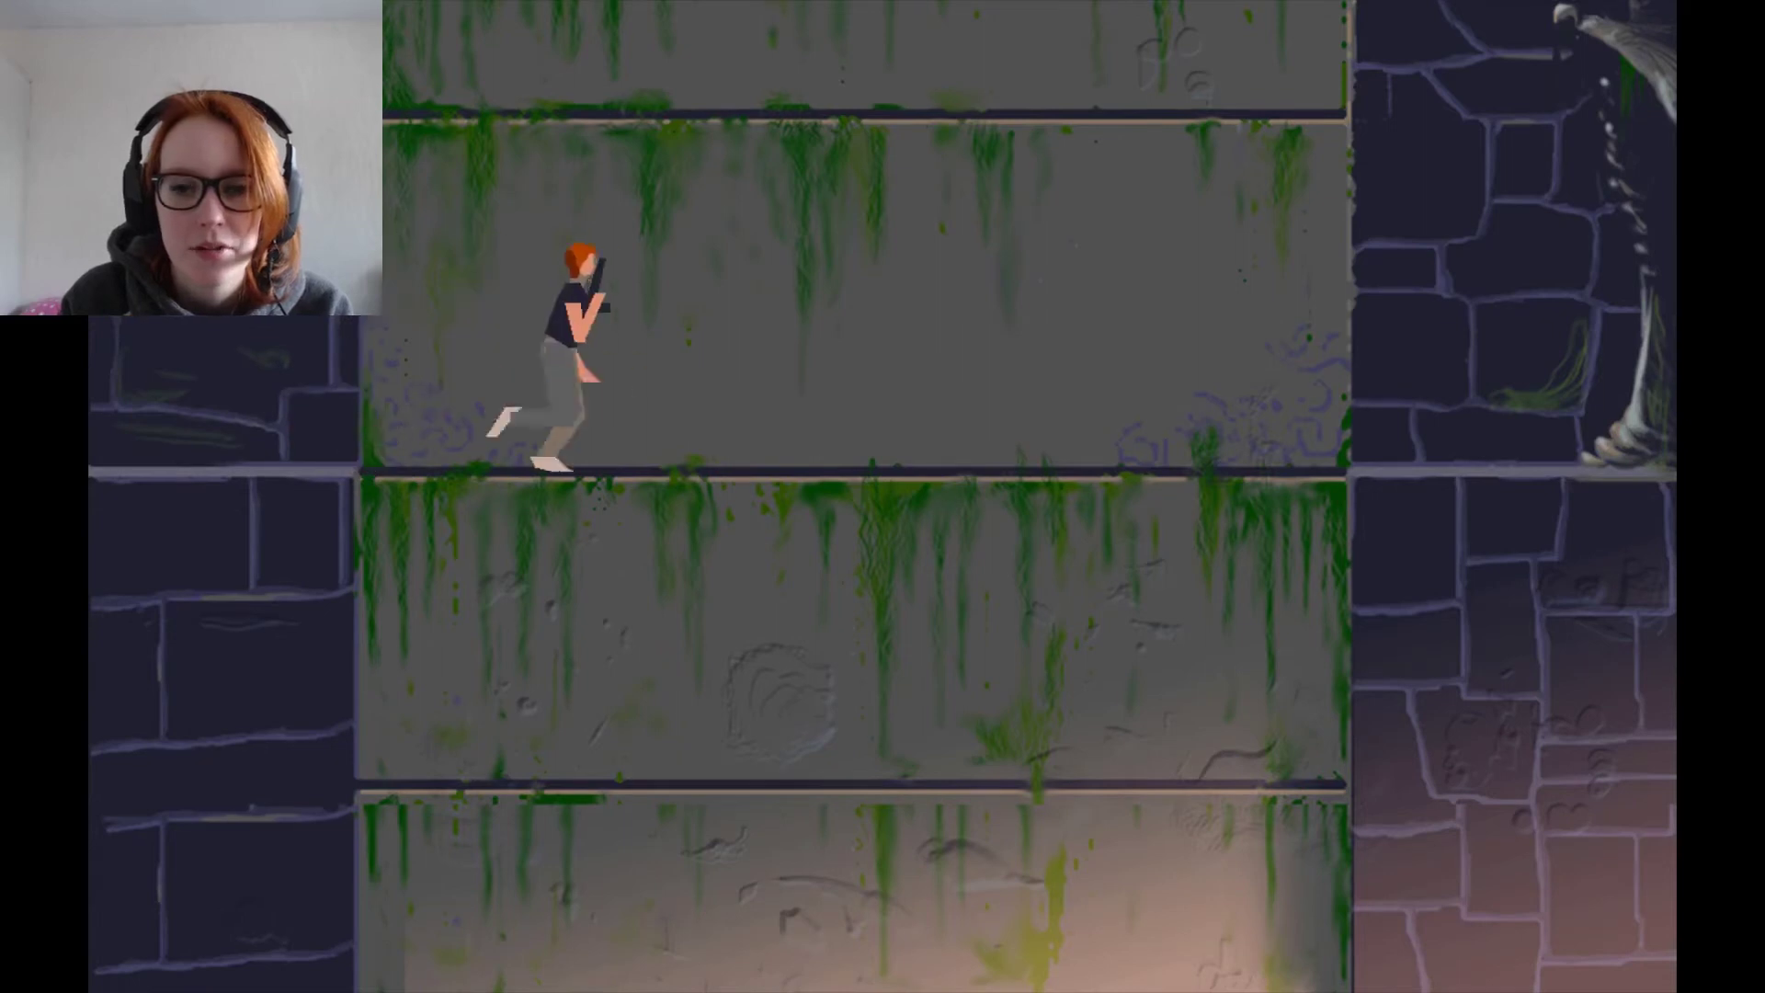
pyautogui.press('Right')
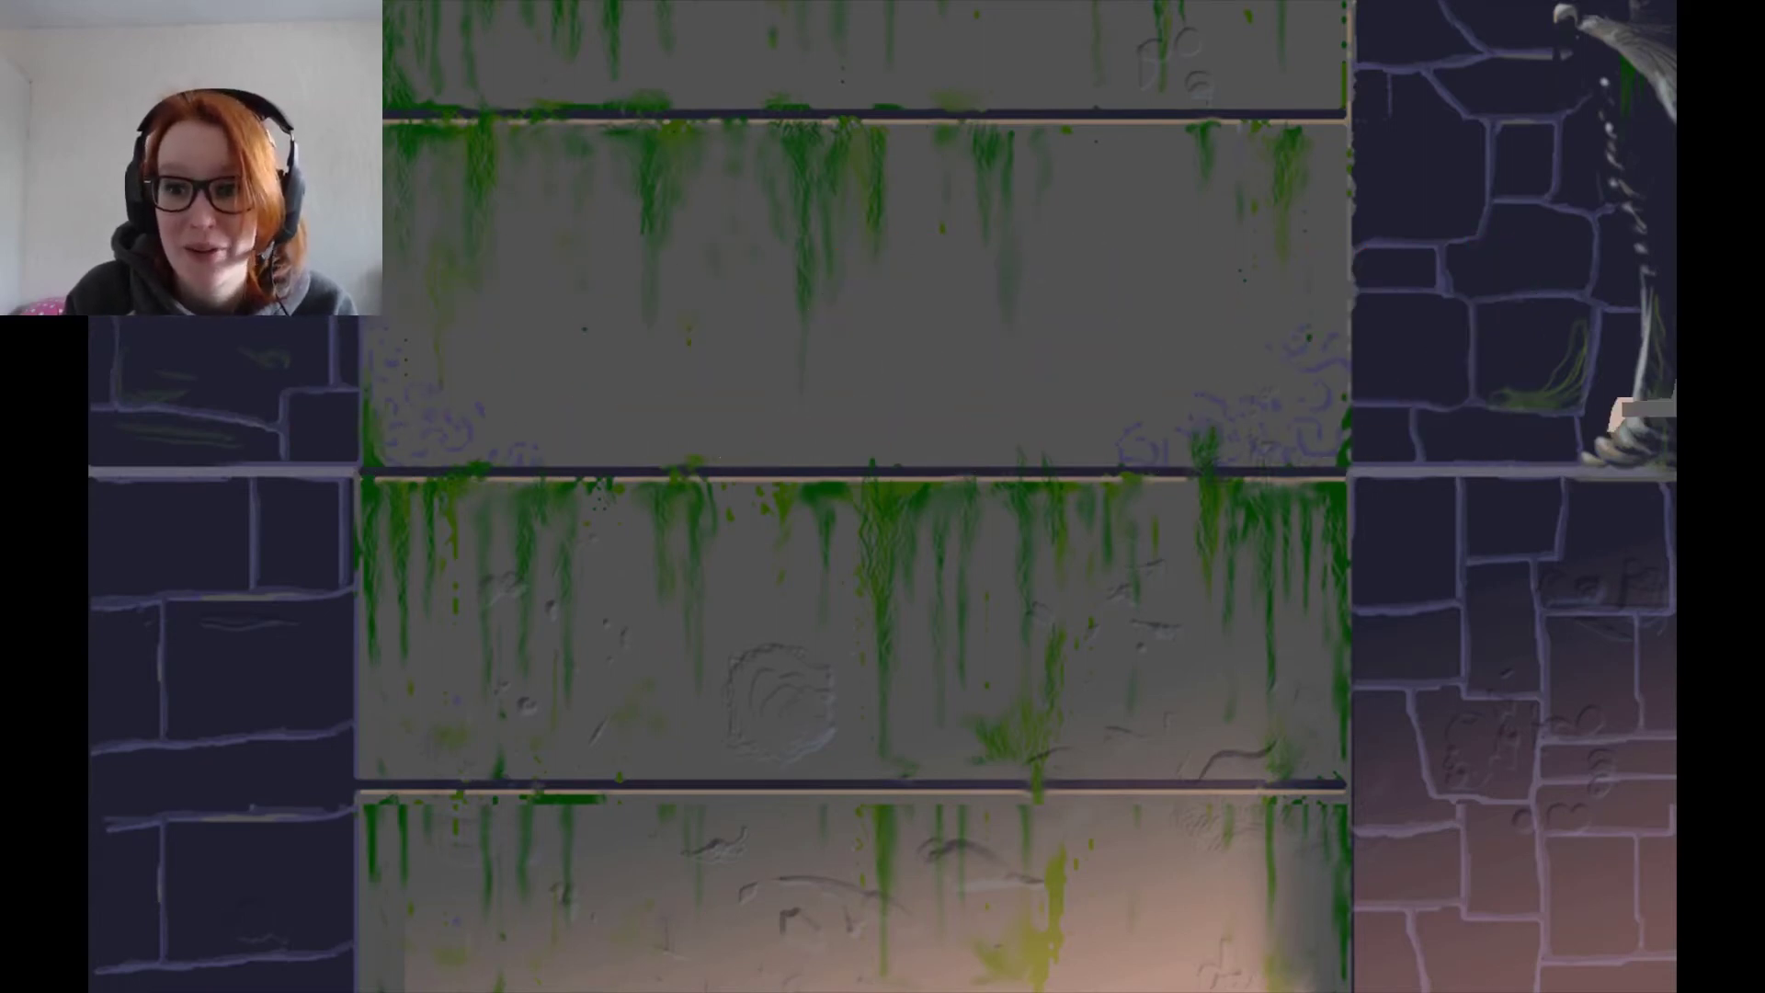
pyautogui.press('Right')
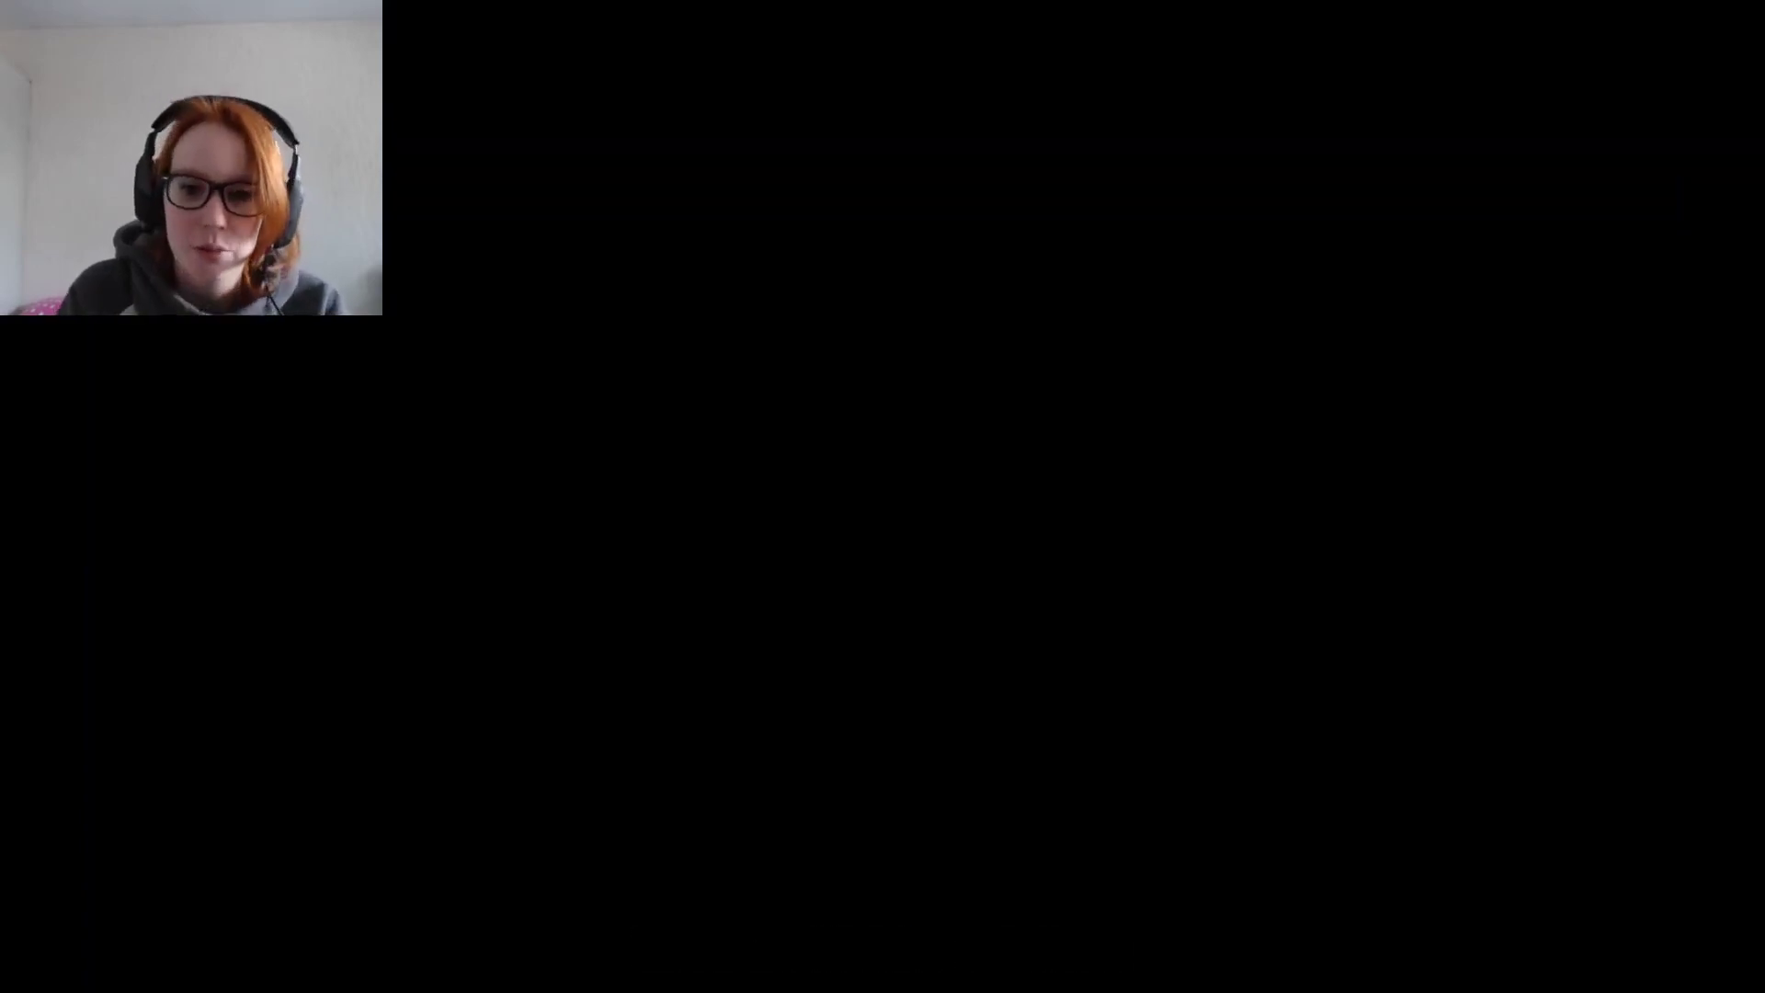
pyautogui.press('space')
pyautogui.press('Left')
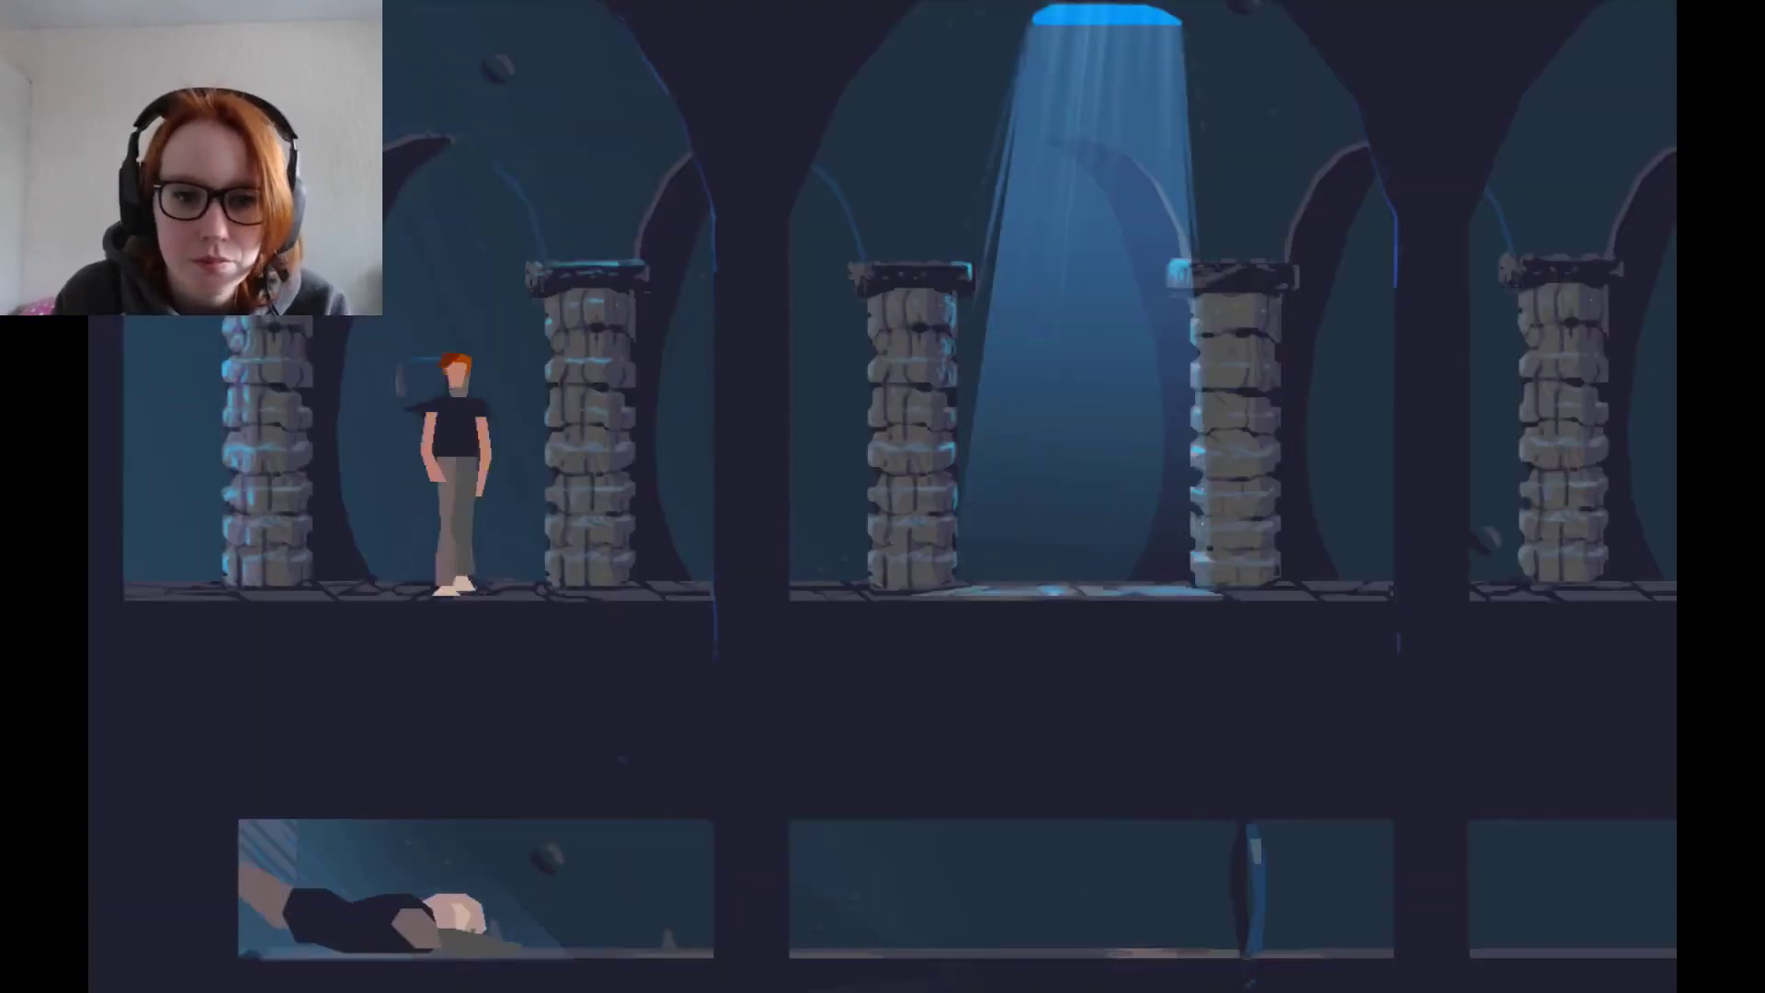
pyautogui.press('Left')
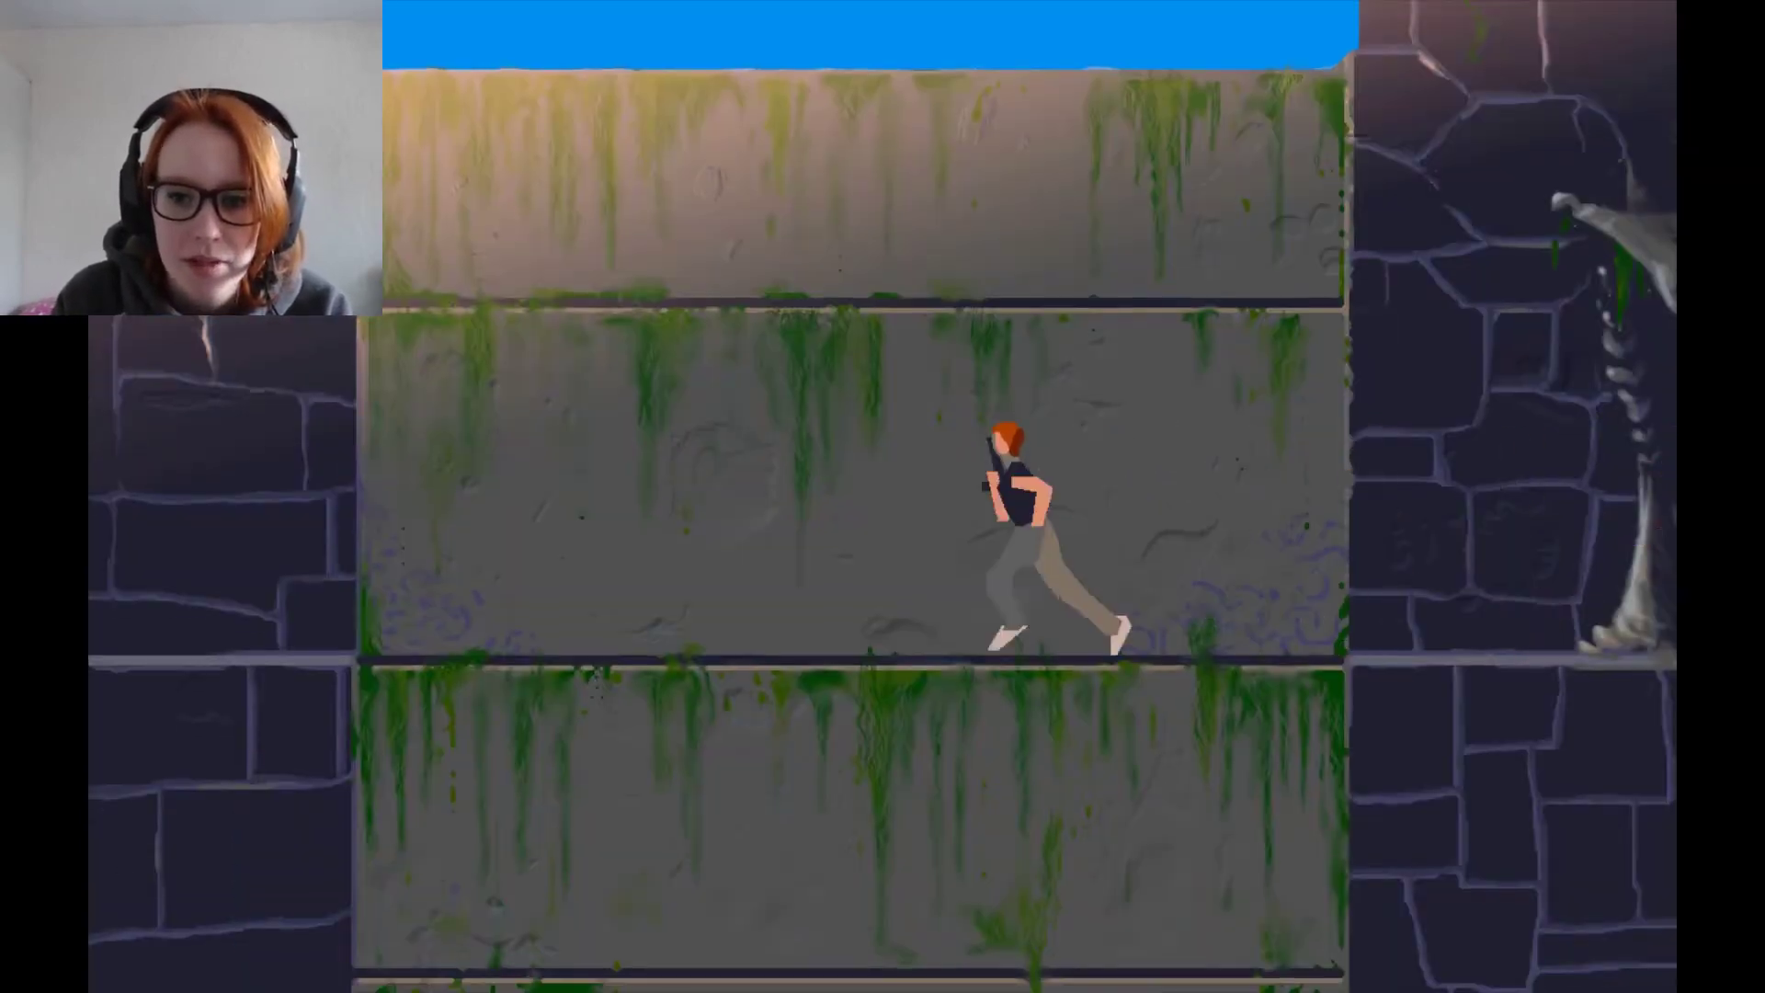
pyautogui.press('Left')
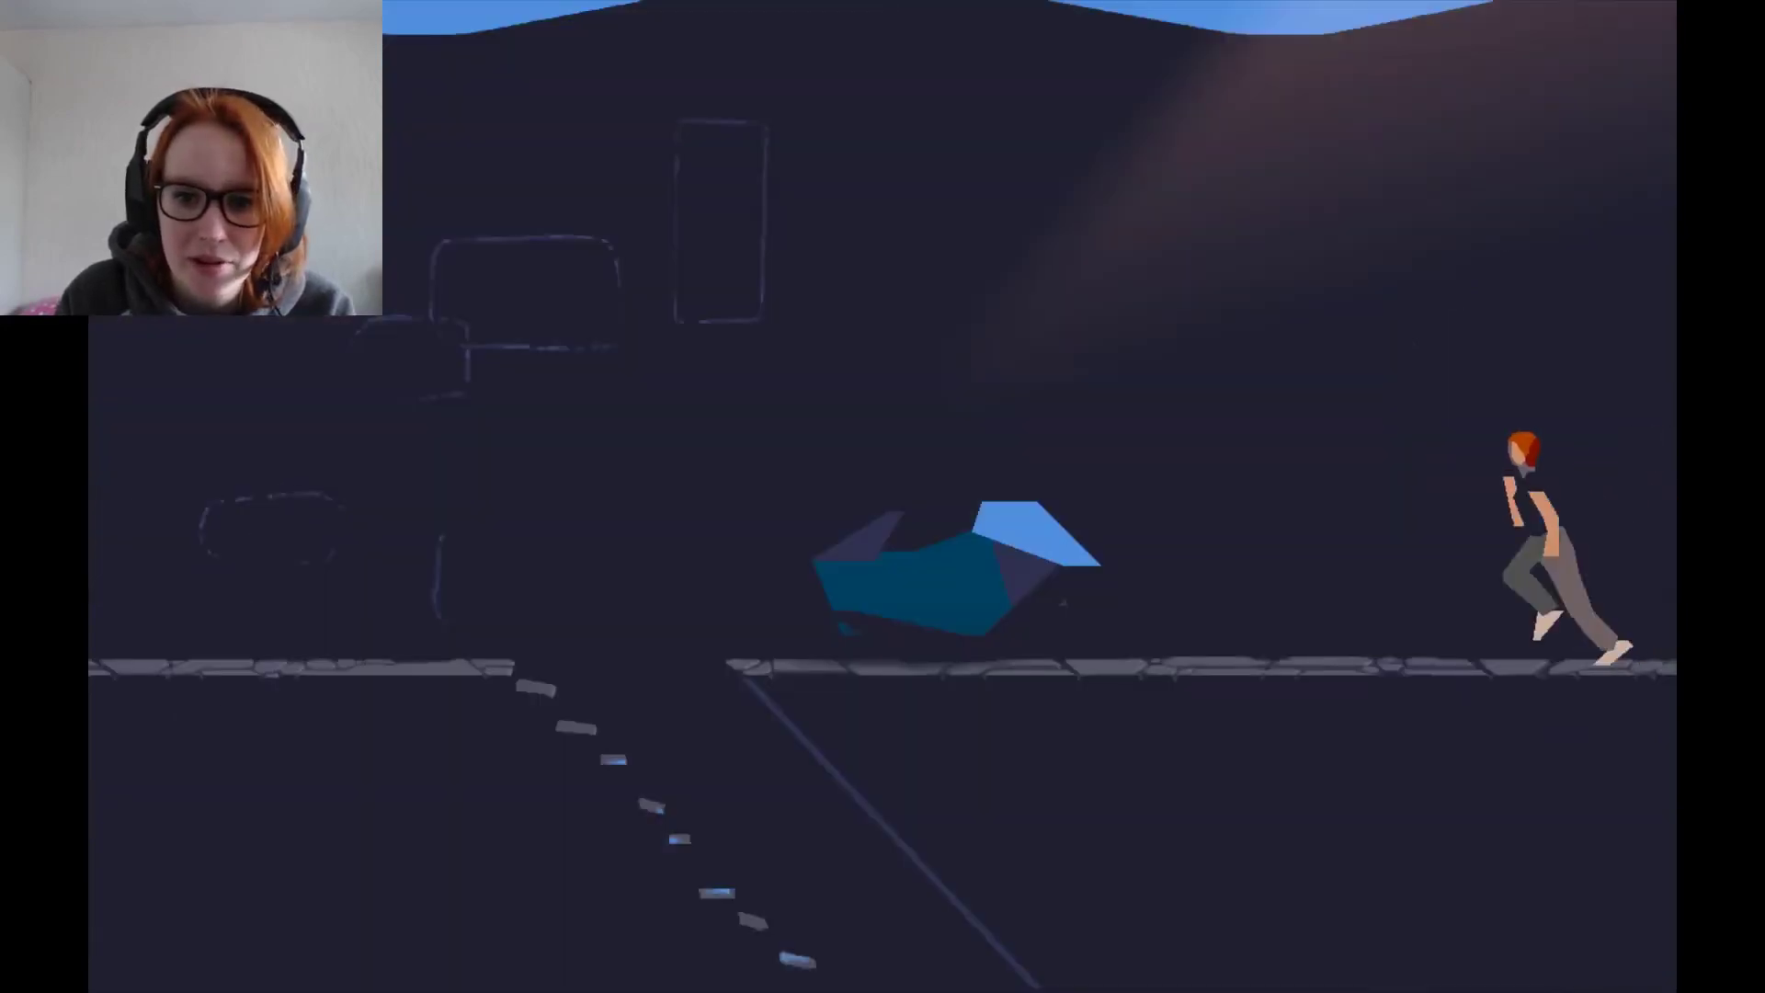
pyautogui.press('Left')
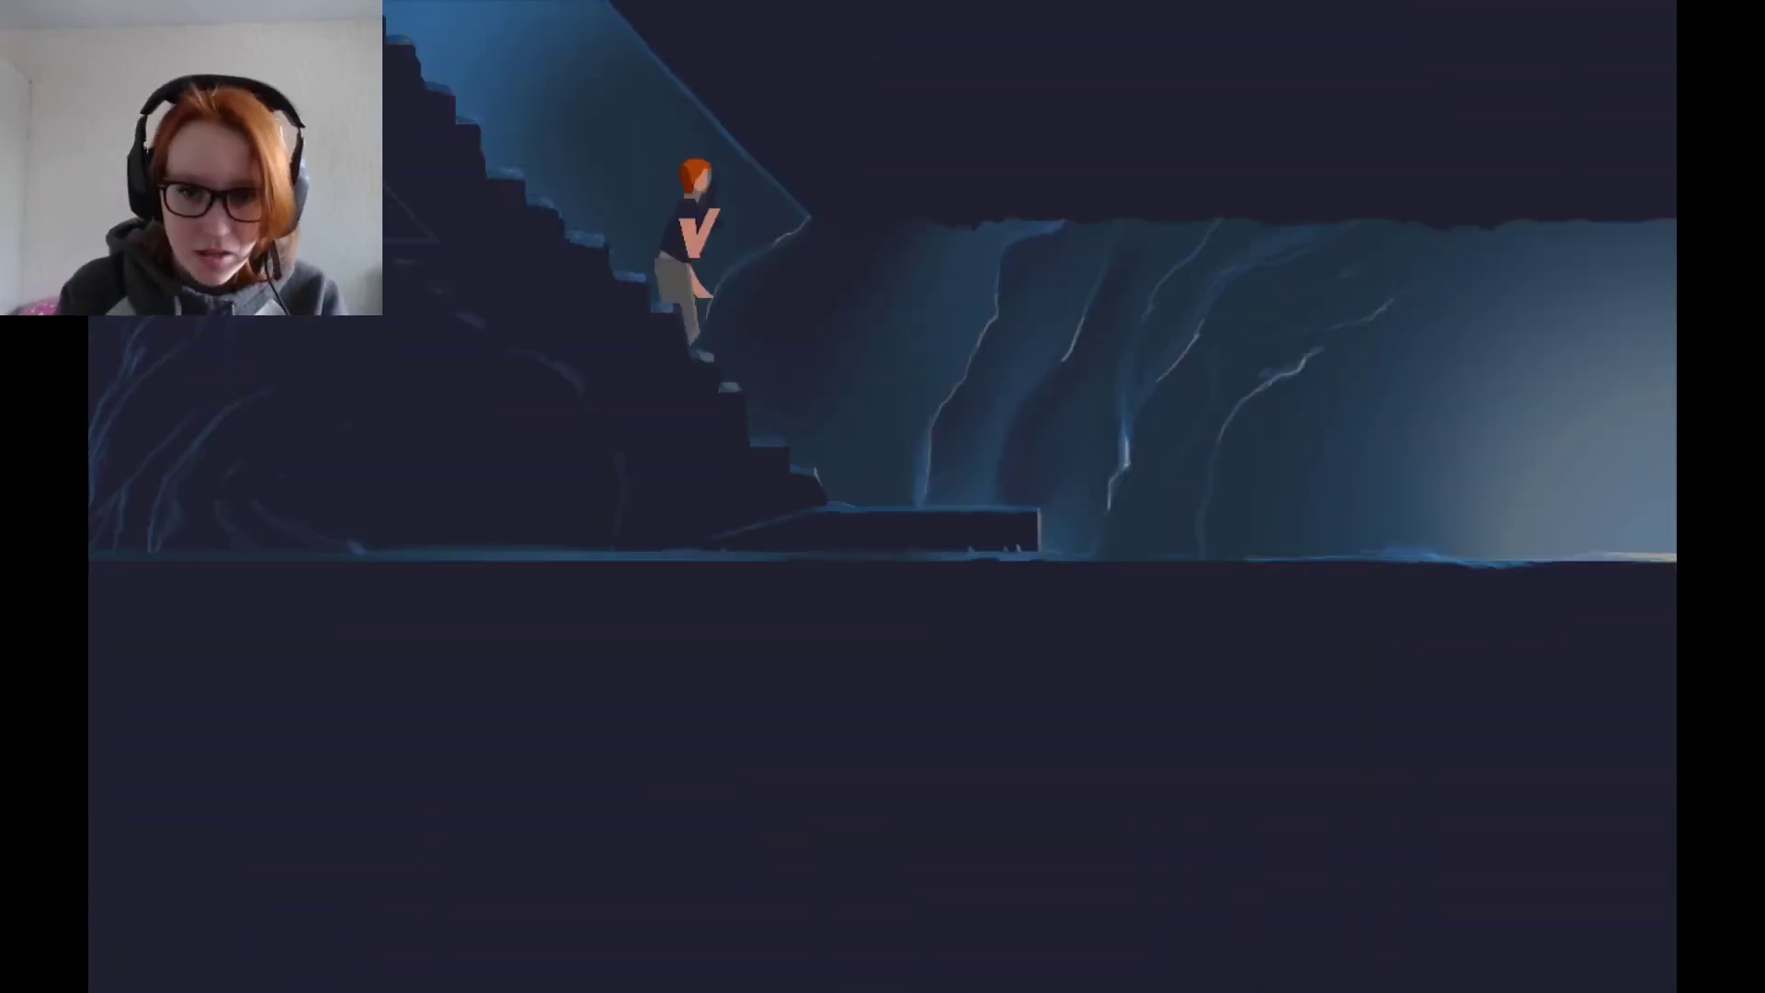
pyautogui.press('Right')
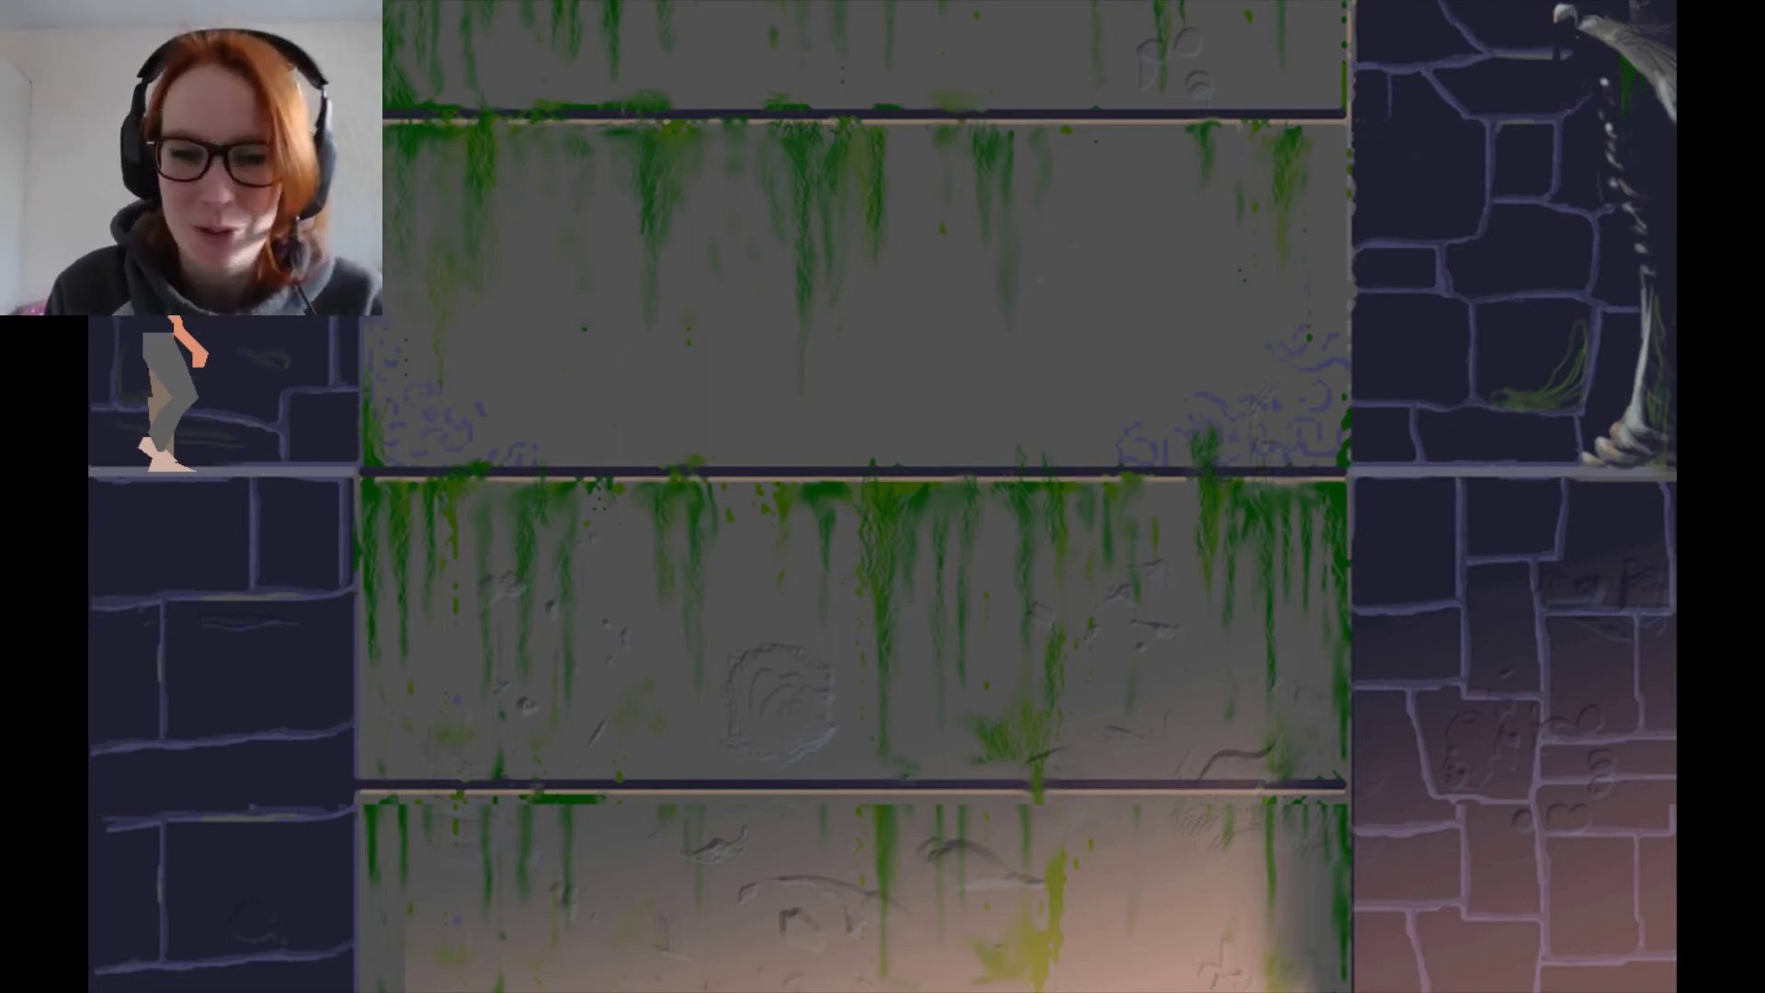
pyautogui.press('Right')
pyautogui.press('Right')
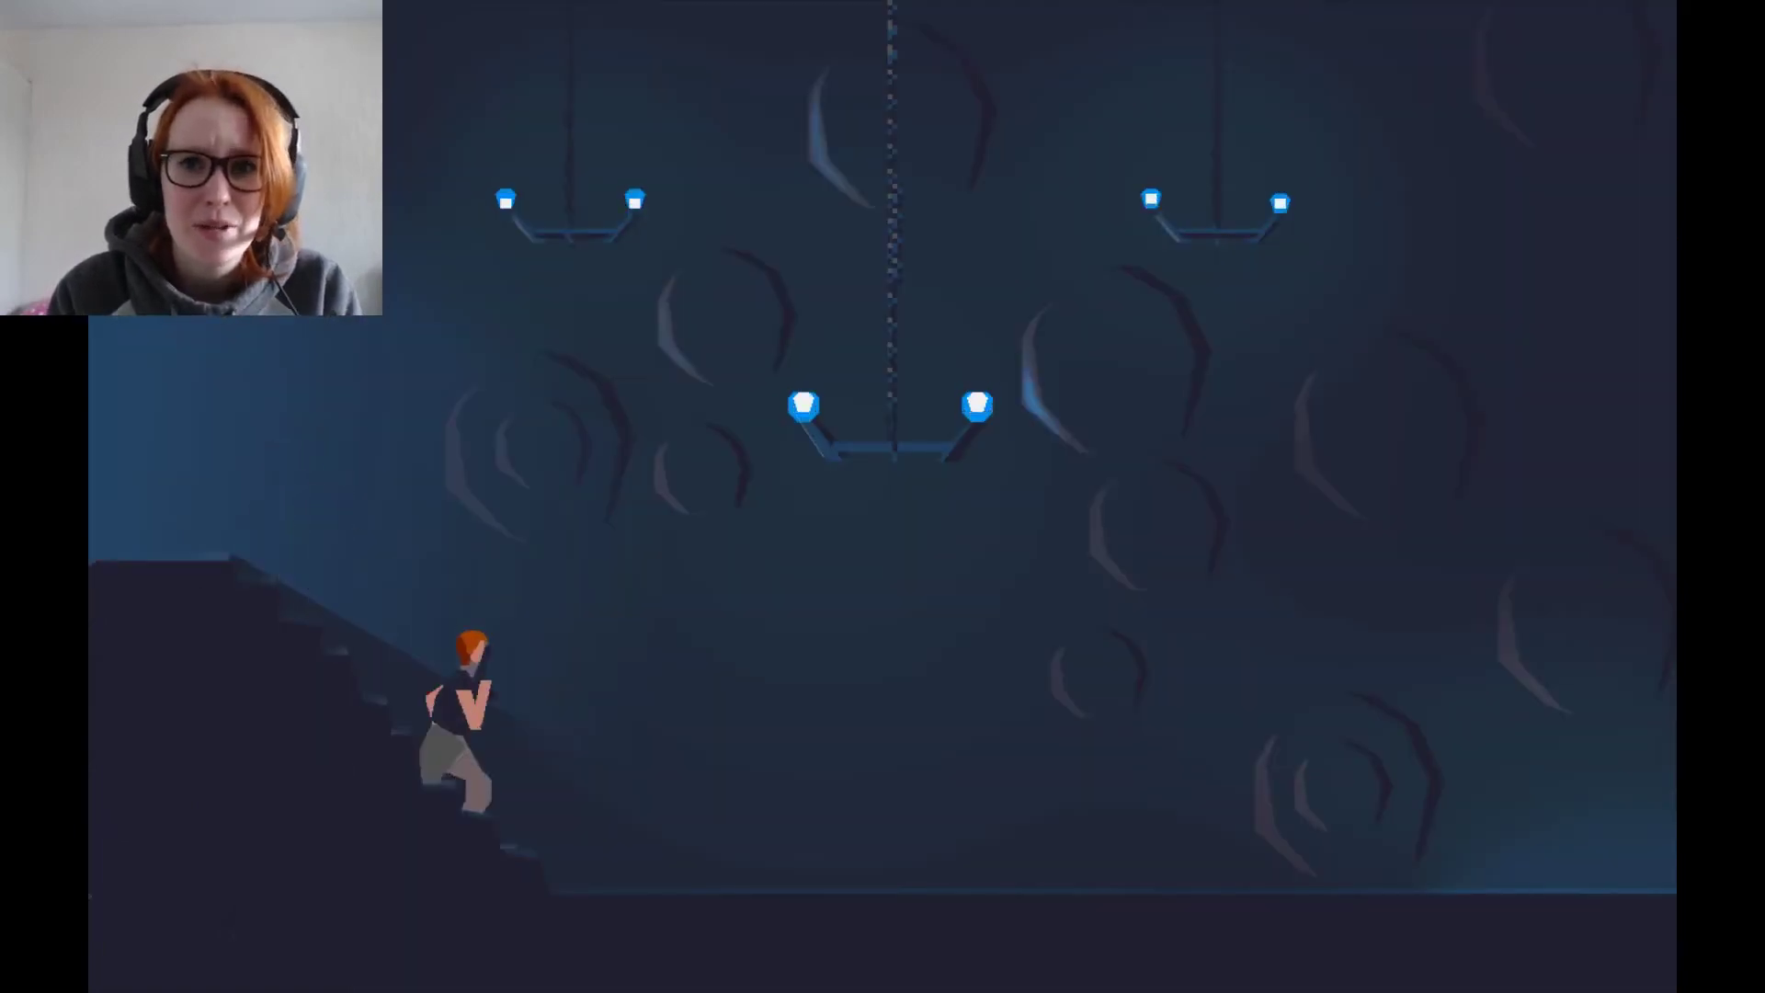
pyautogui.press('Right')
pyautogui.press('Right')
pyautogui.press('space')
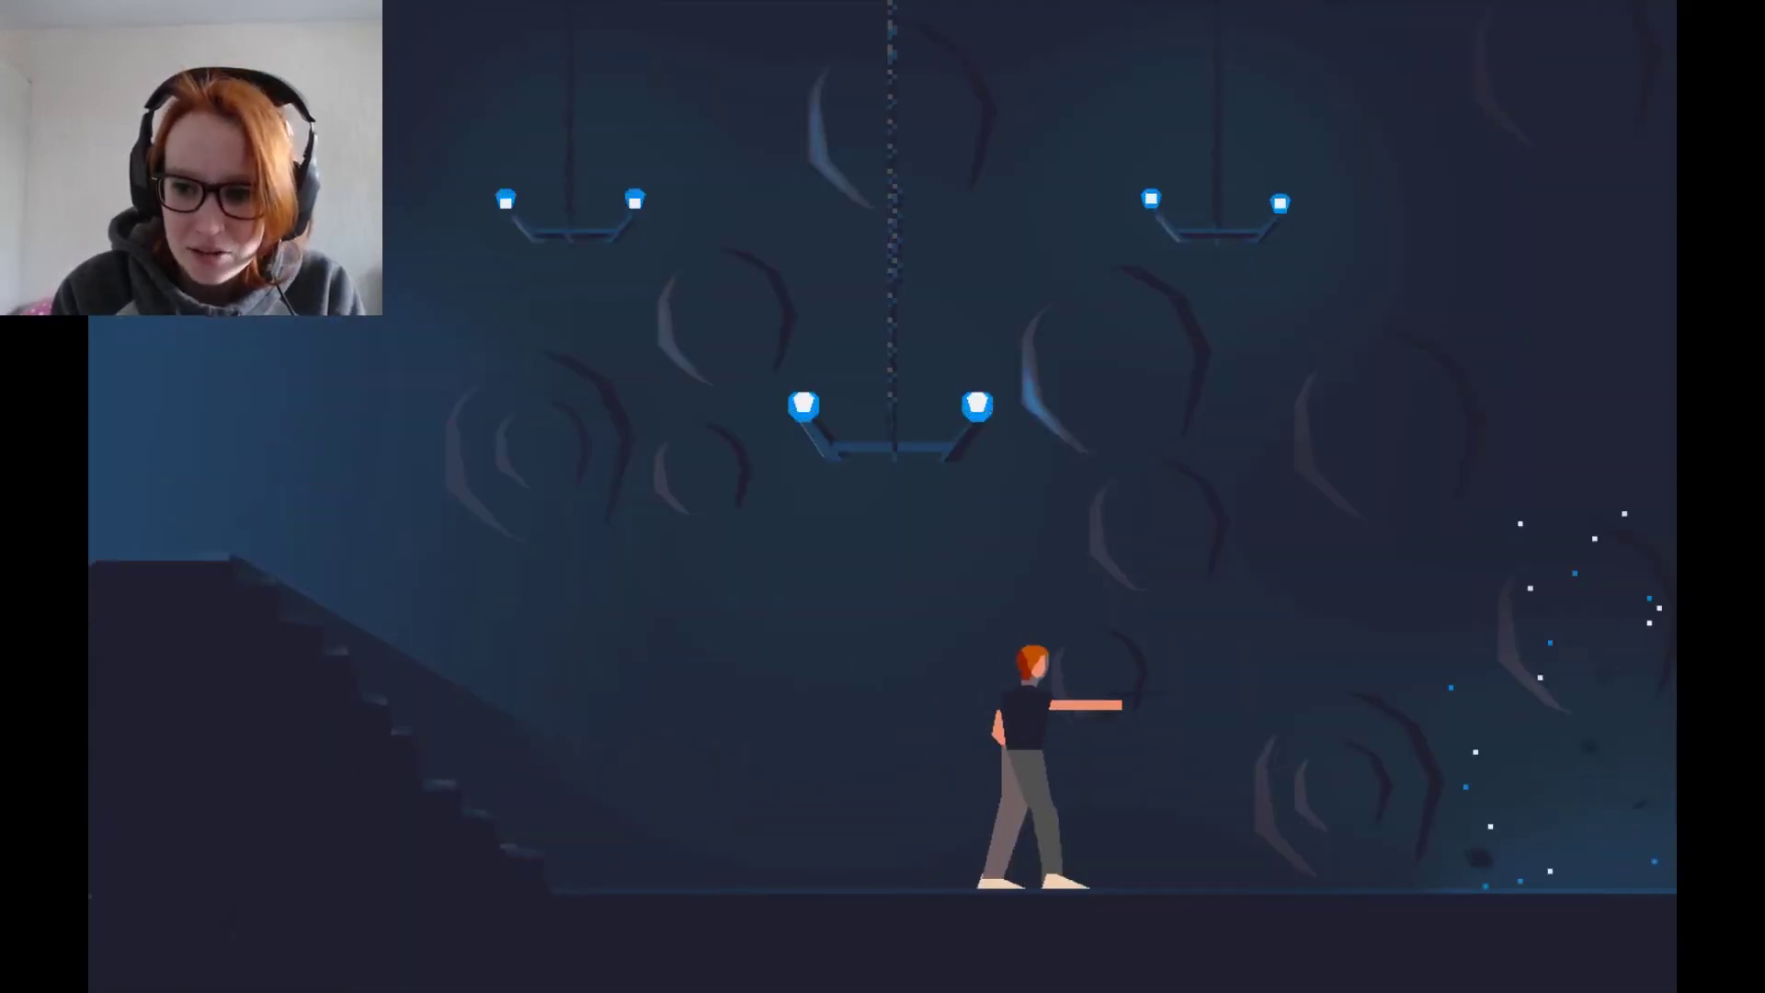
pyautogui.press('Right')
pyautogui.press('Right')
pyautogui.press('Right')
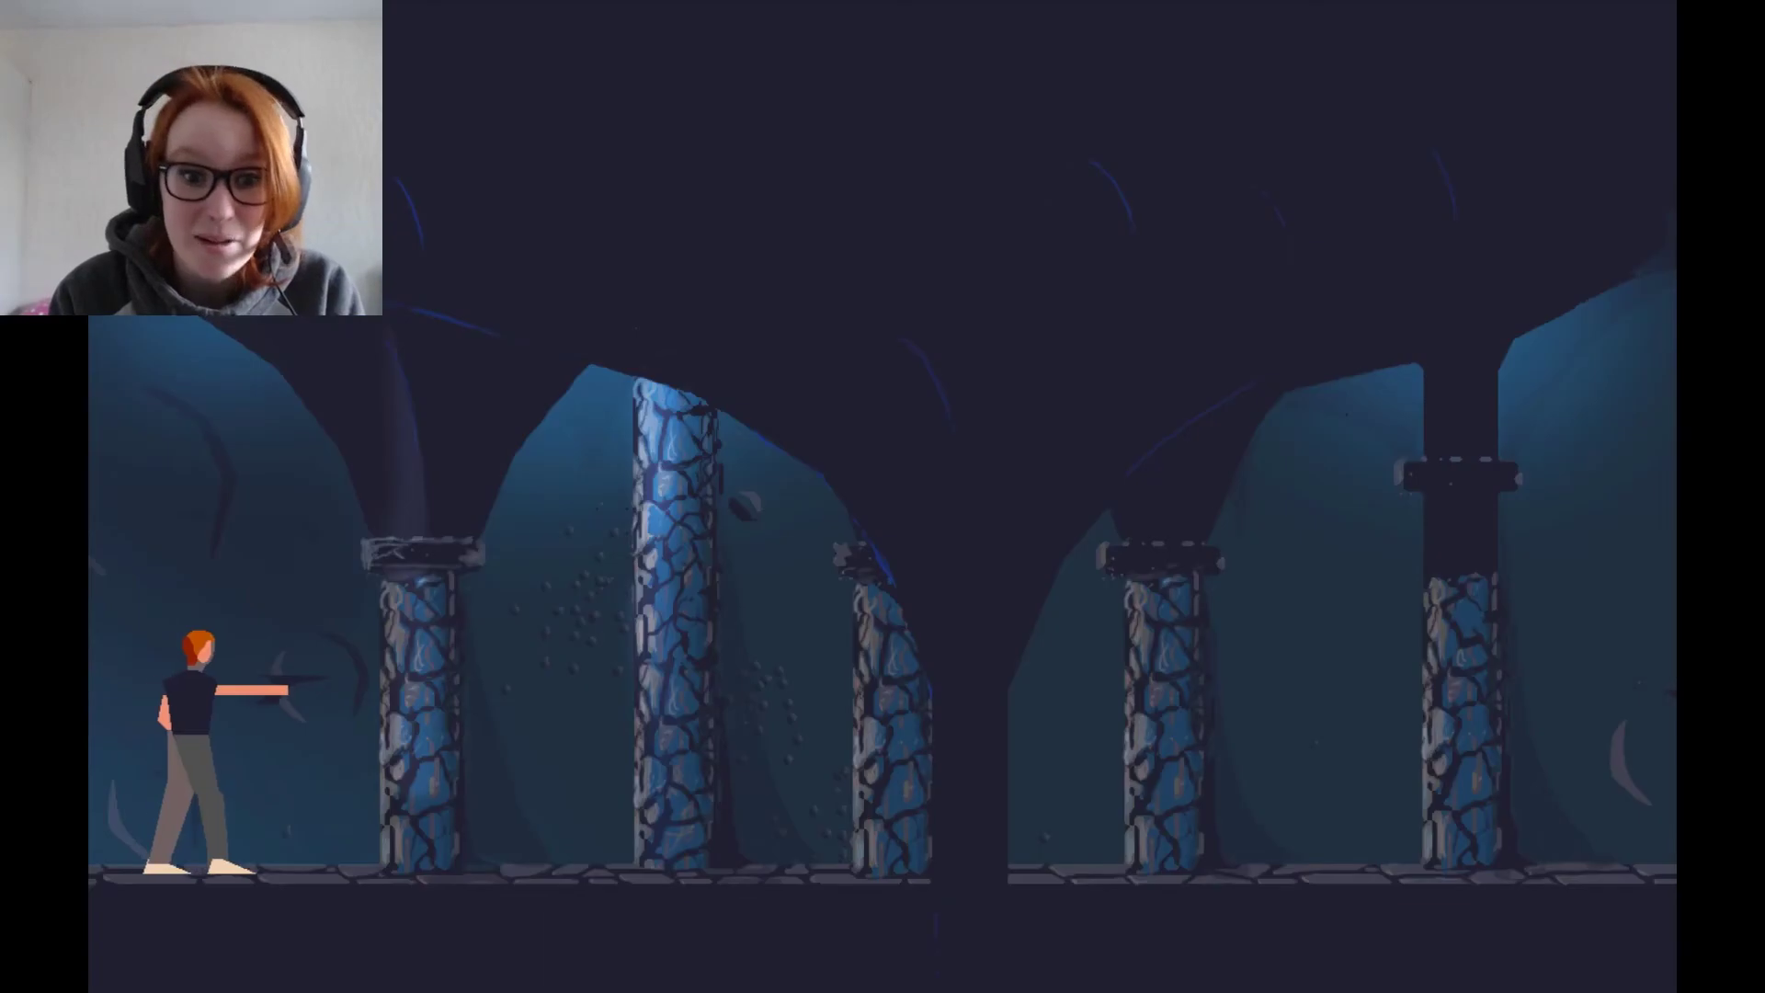
pyautogui.press('Right')
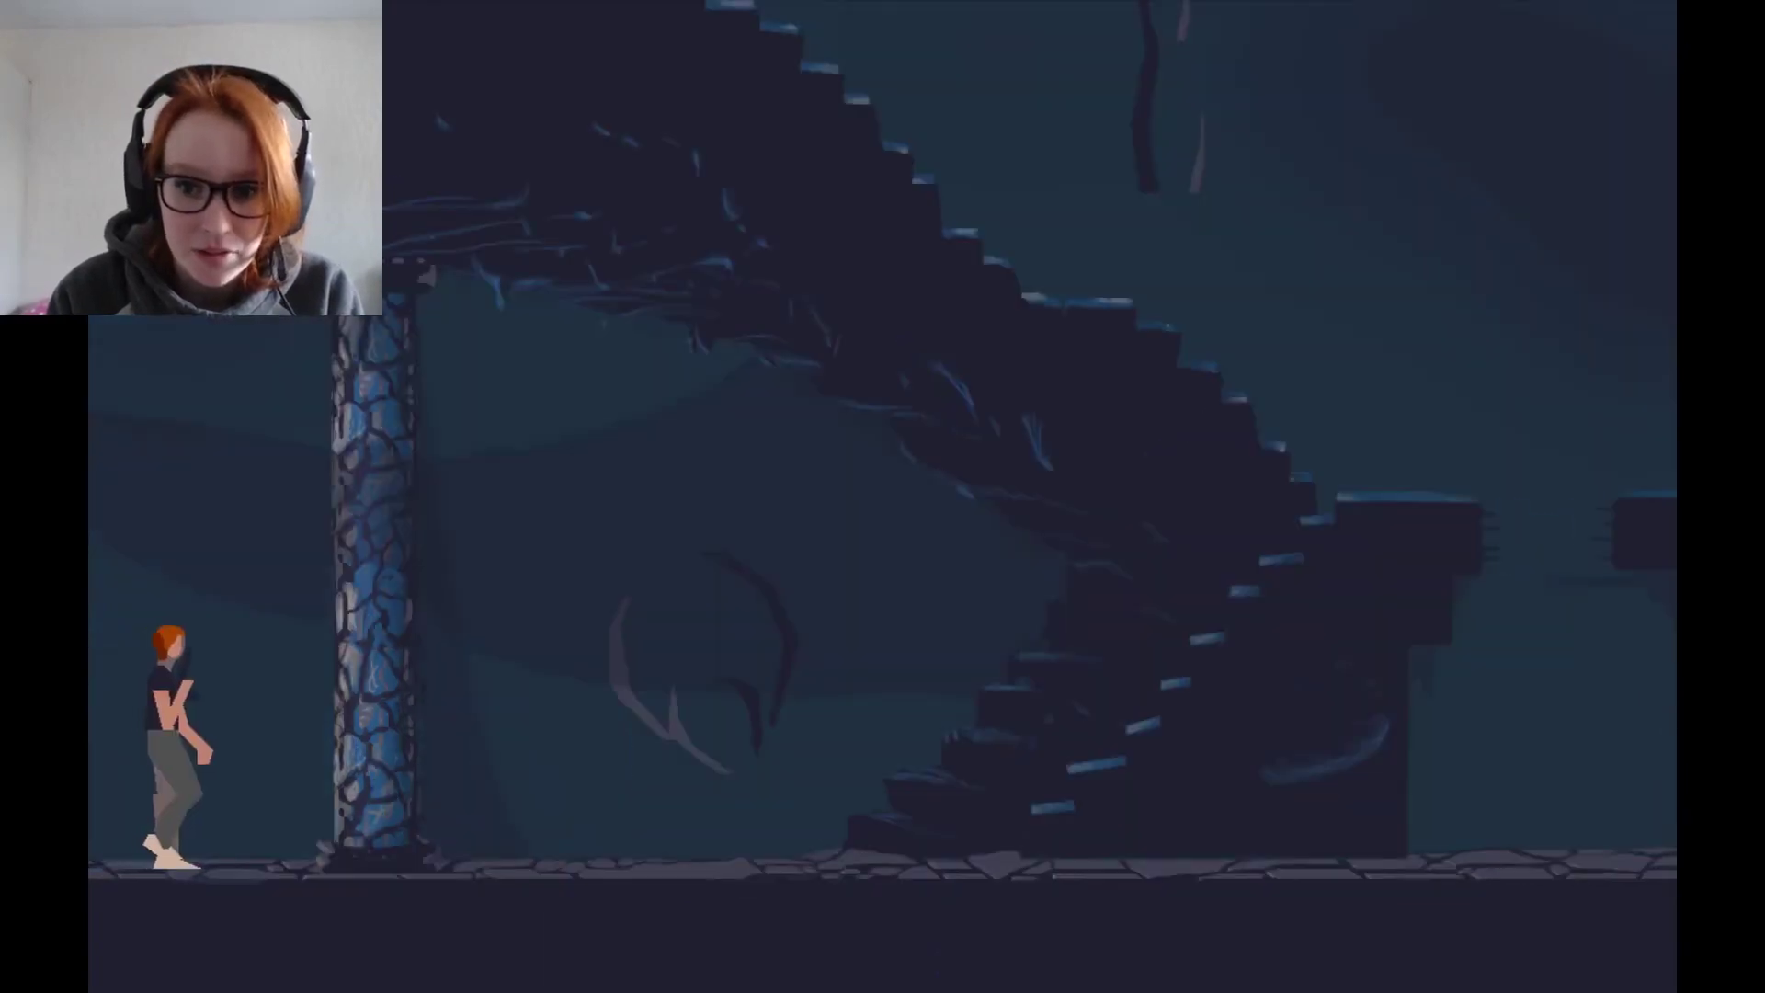
pyautogui.press('Right')
pyautogui.press('Right')
pyautogui.press('Right')
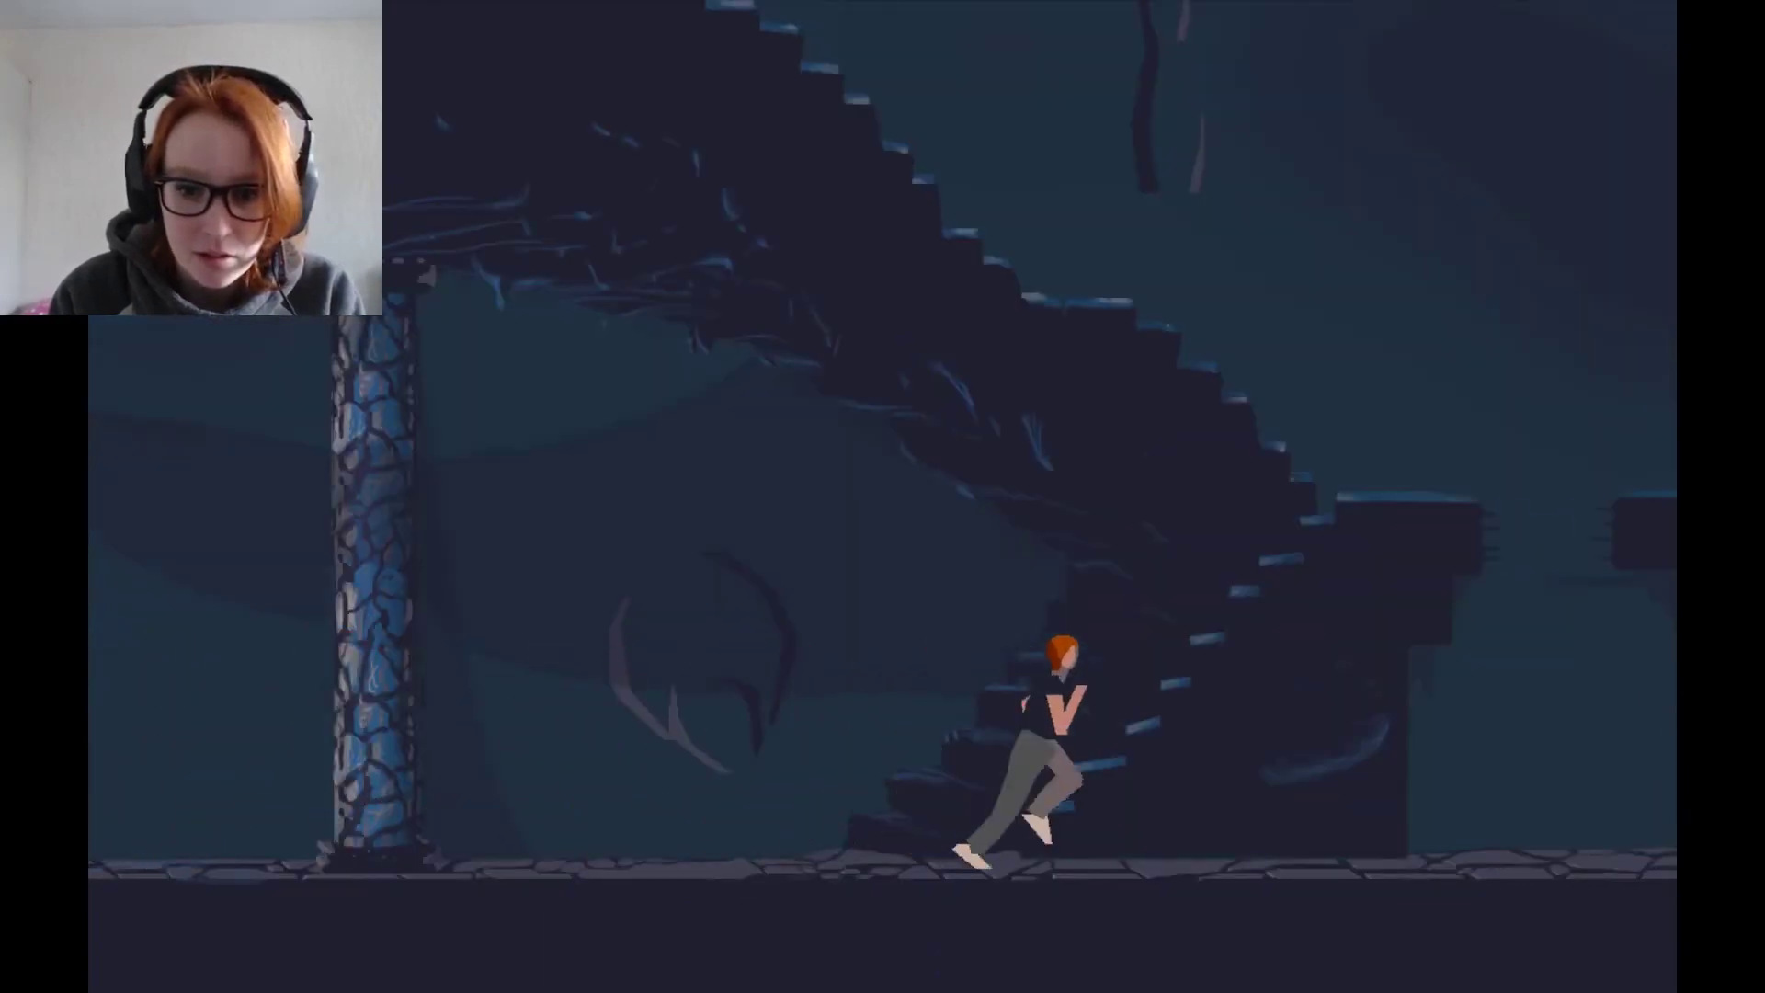
pyautogui.press('Right')
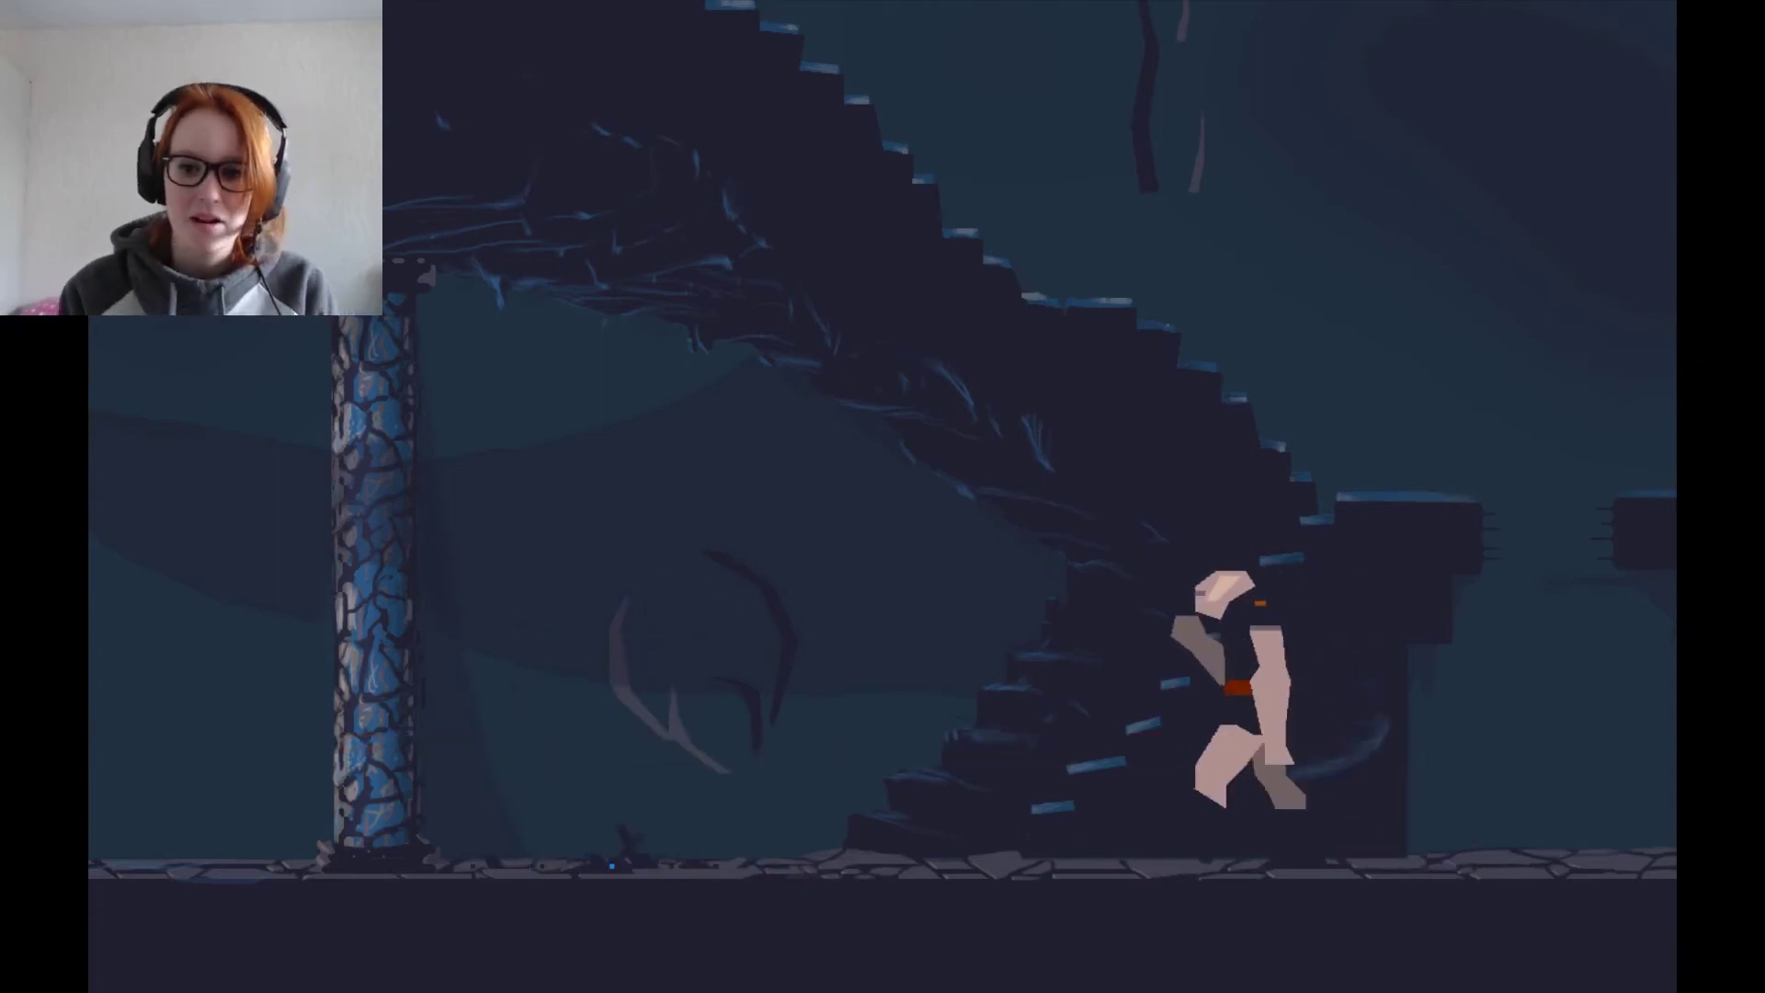
pyautogui.press('space')
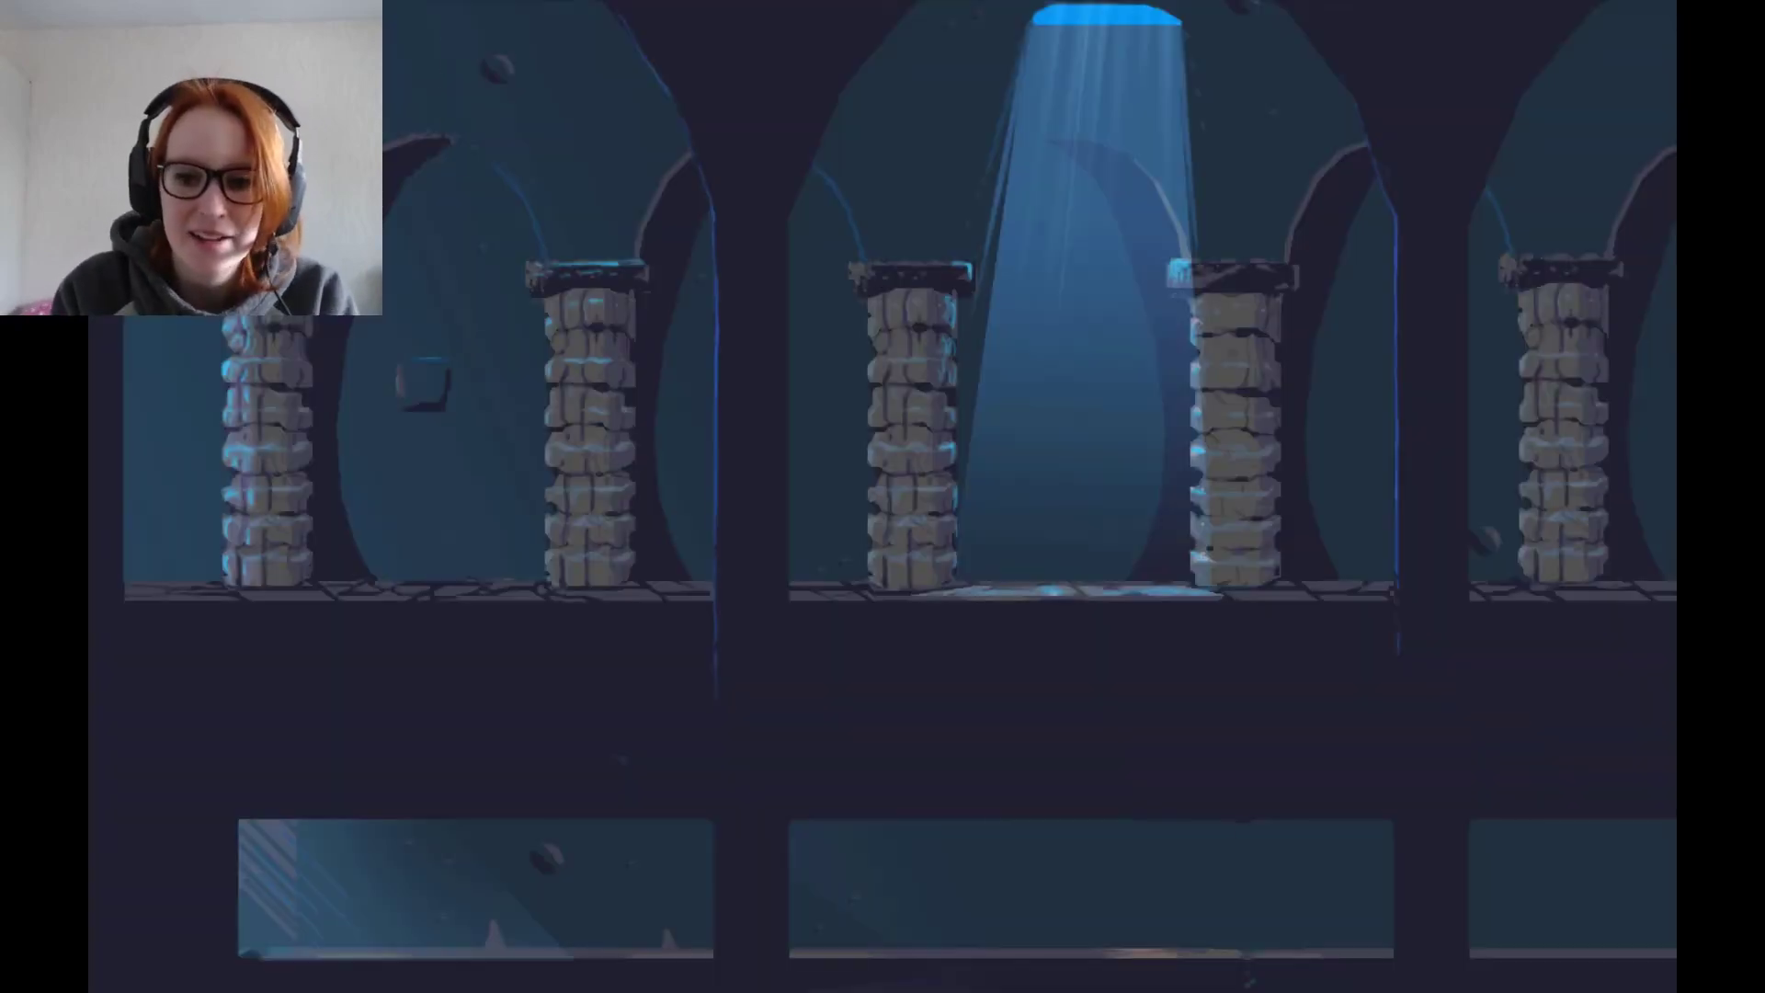
pyautogui.press('Right')
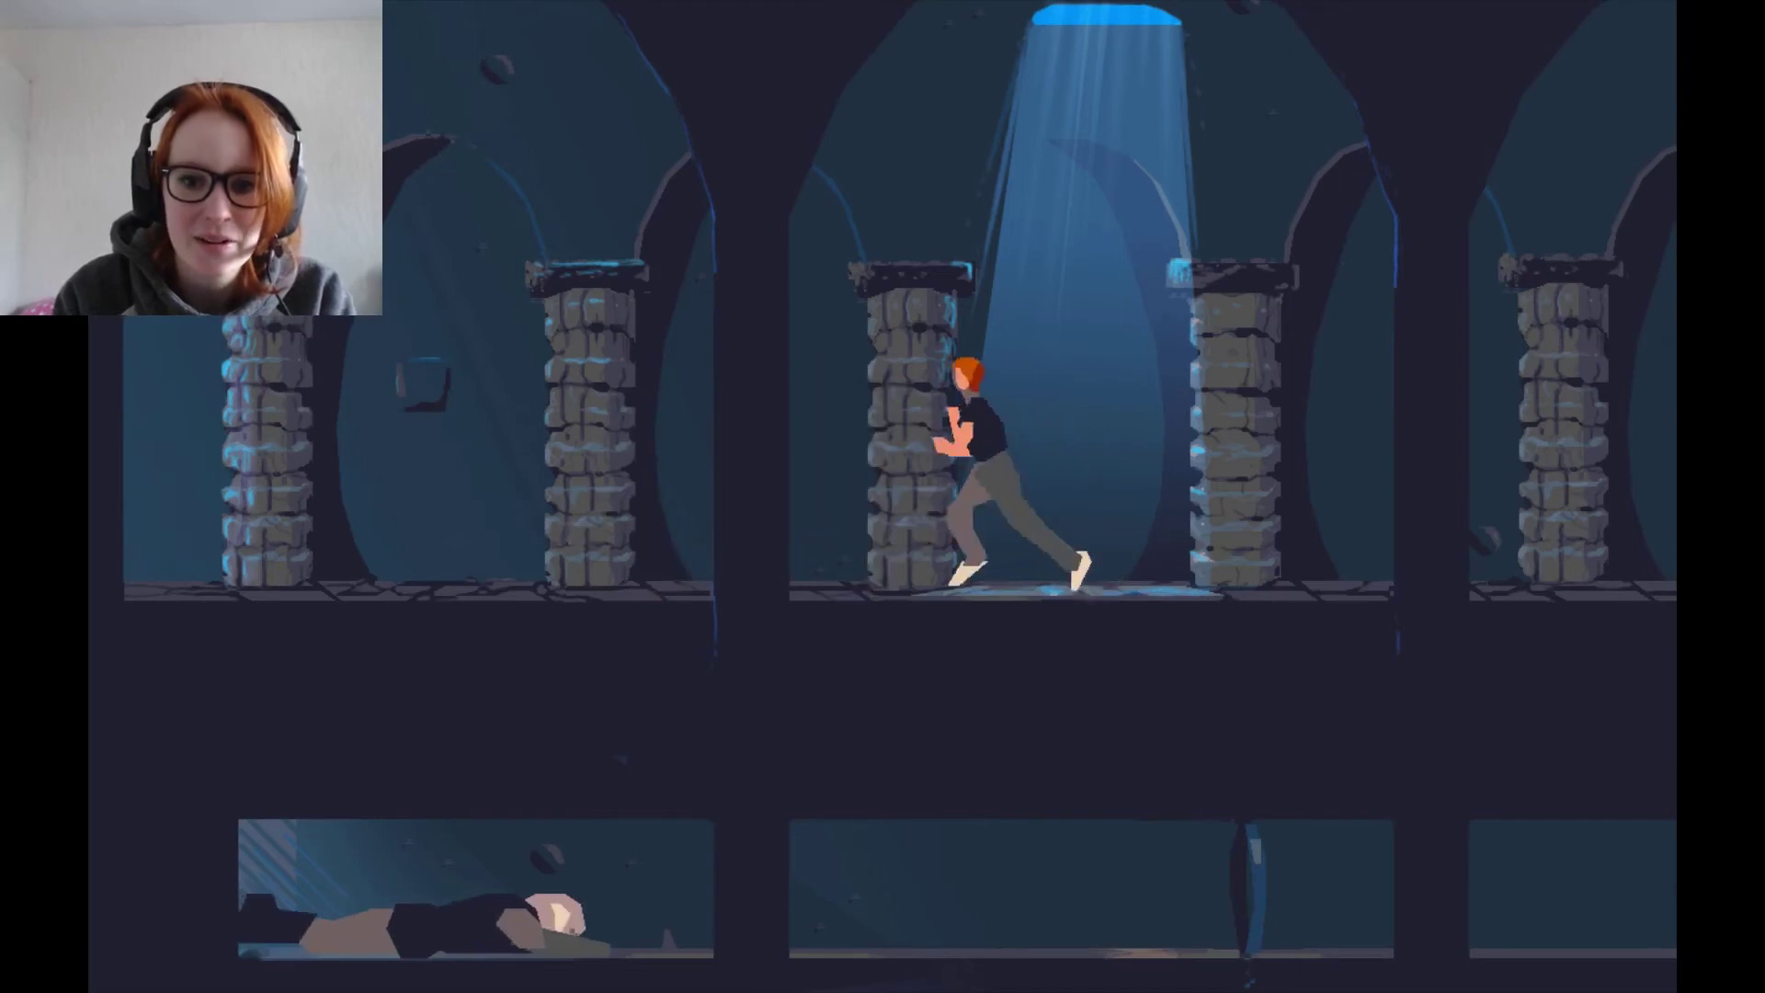
pyautogui.press('Left')
pyautogui.press('Right')
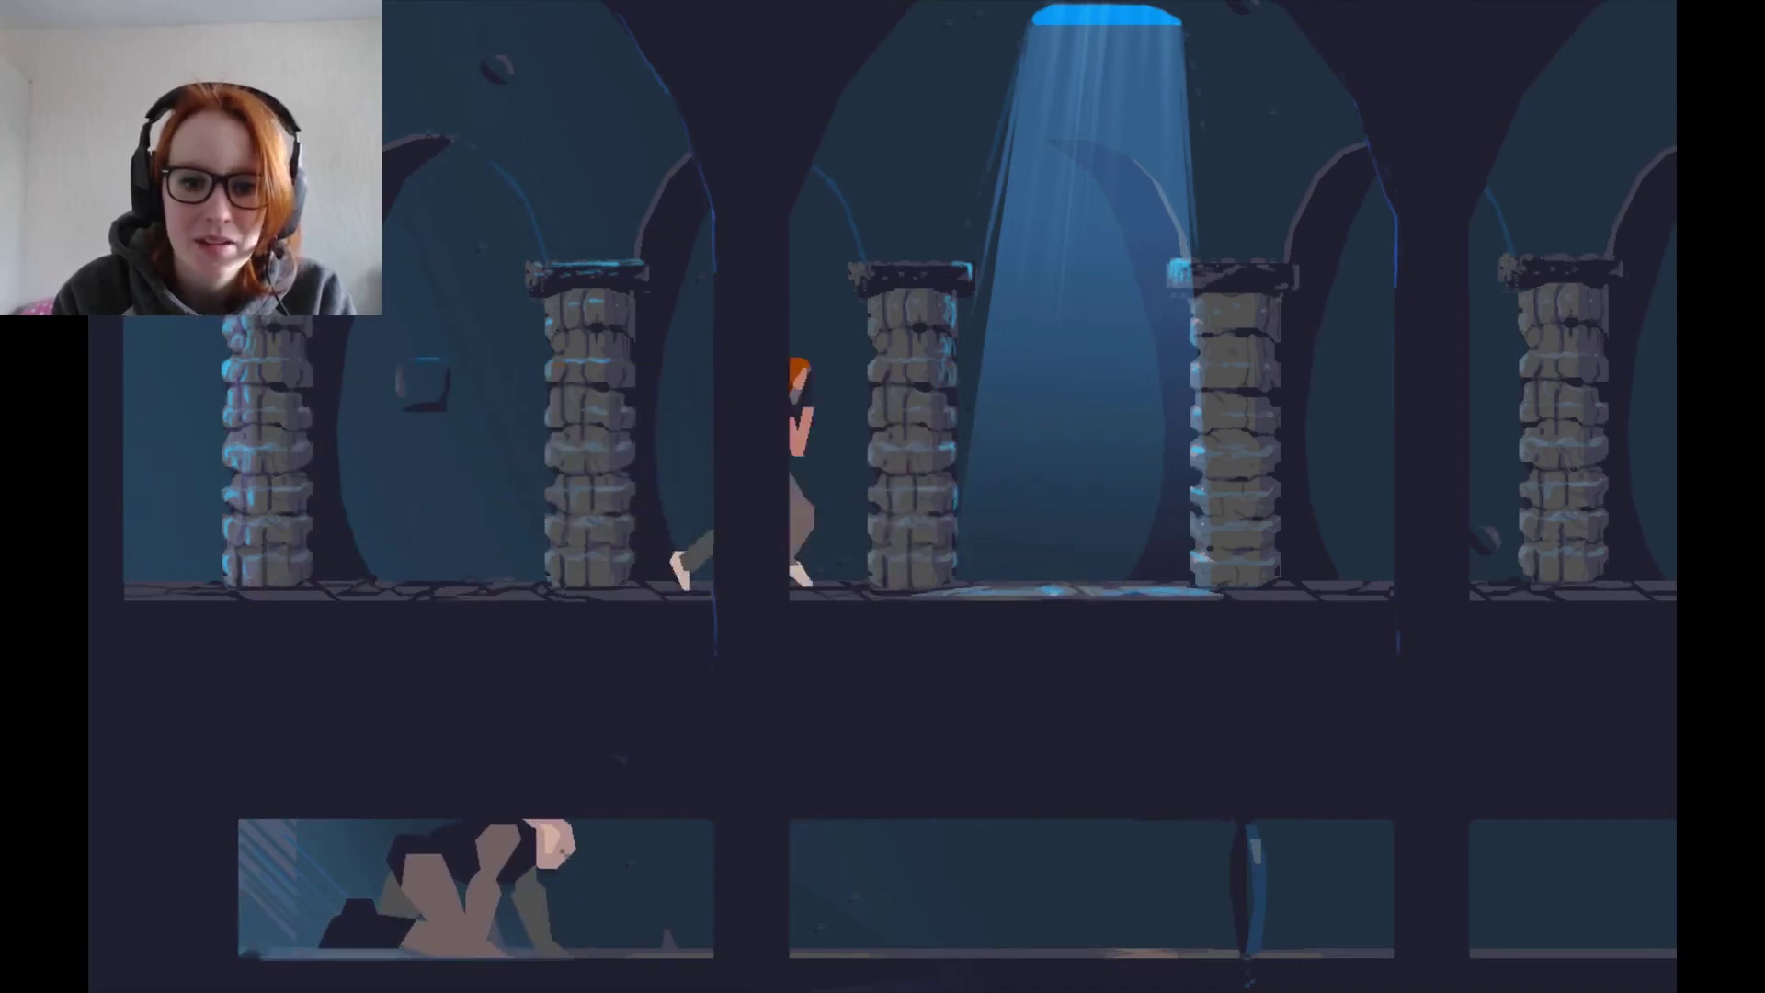
pyautogui.press('Right')
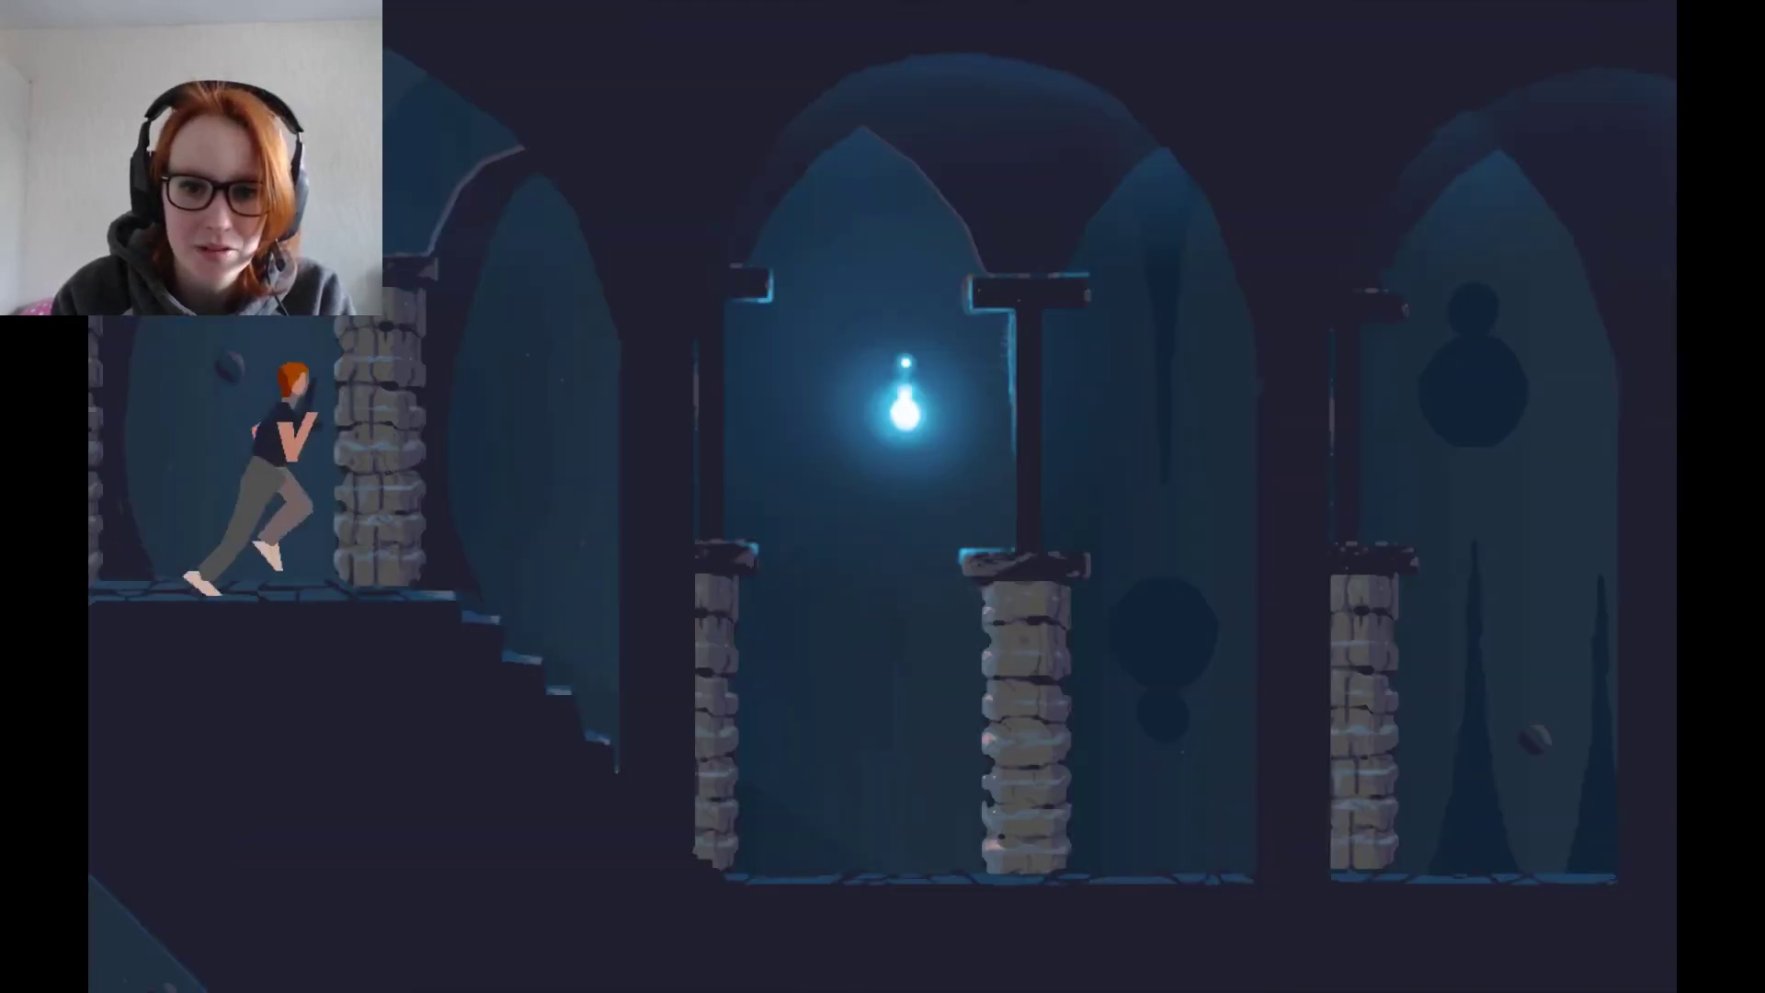
pyautogui.press('Right')
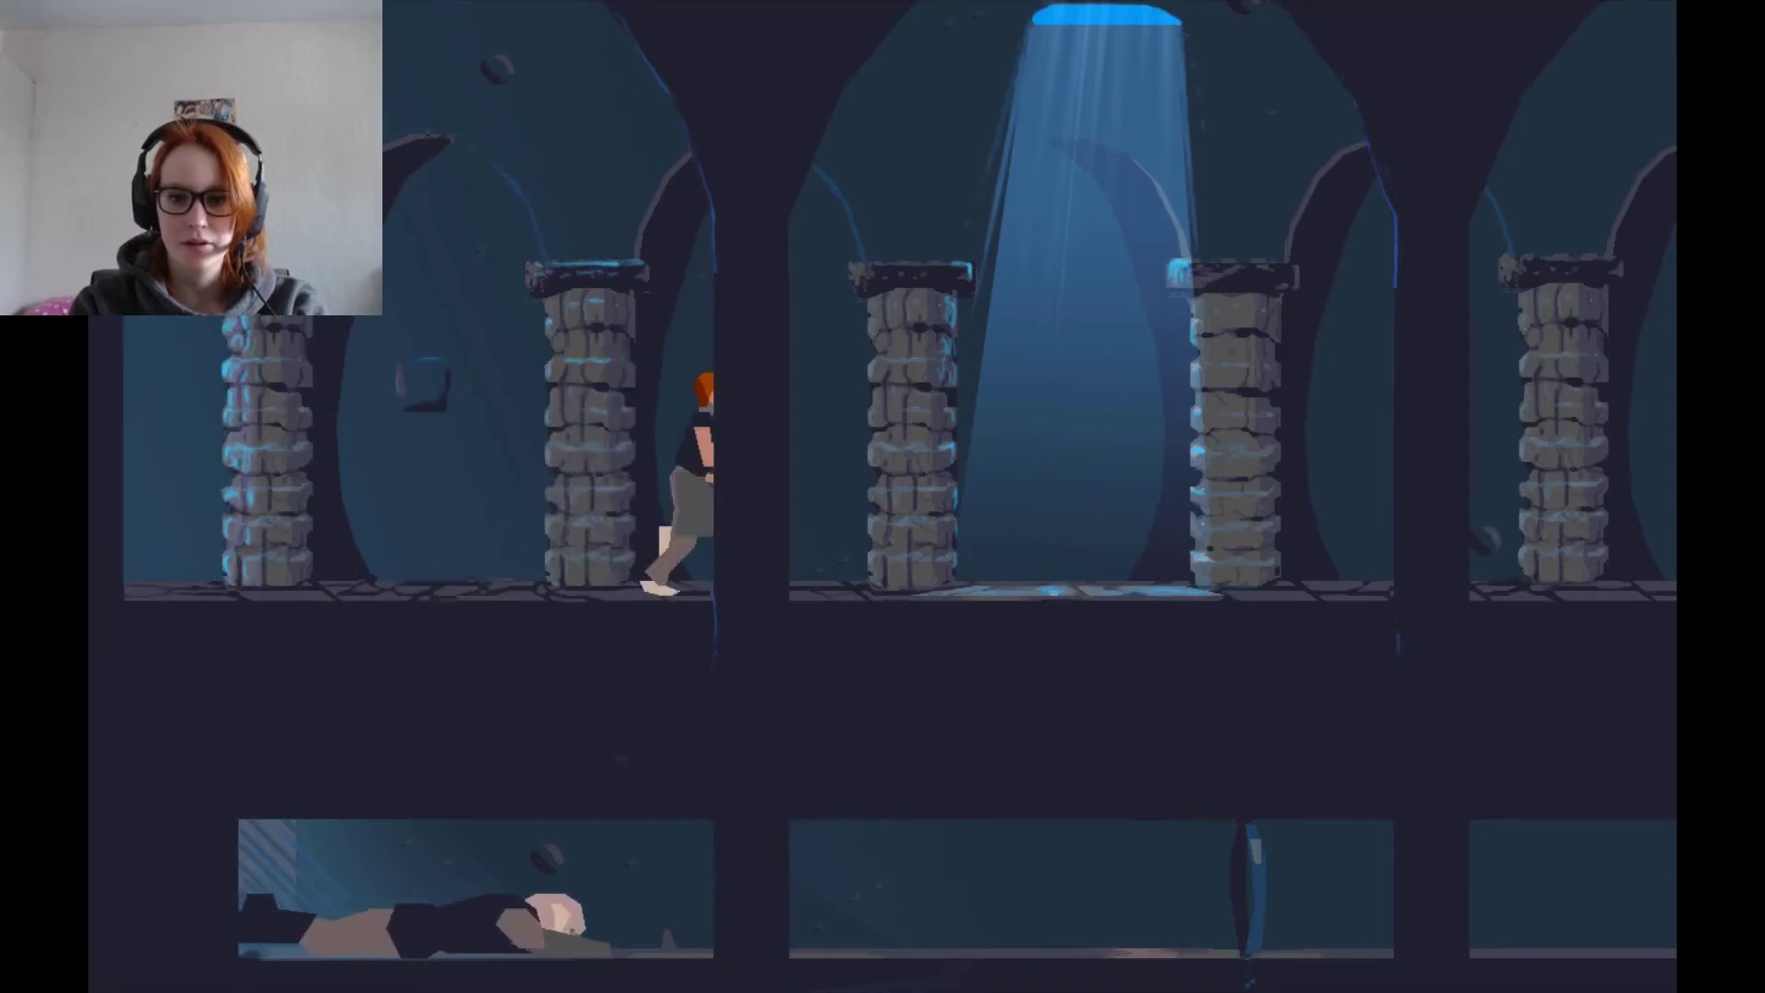
pyautogui.press('Right')
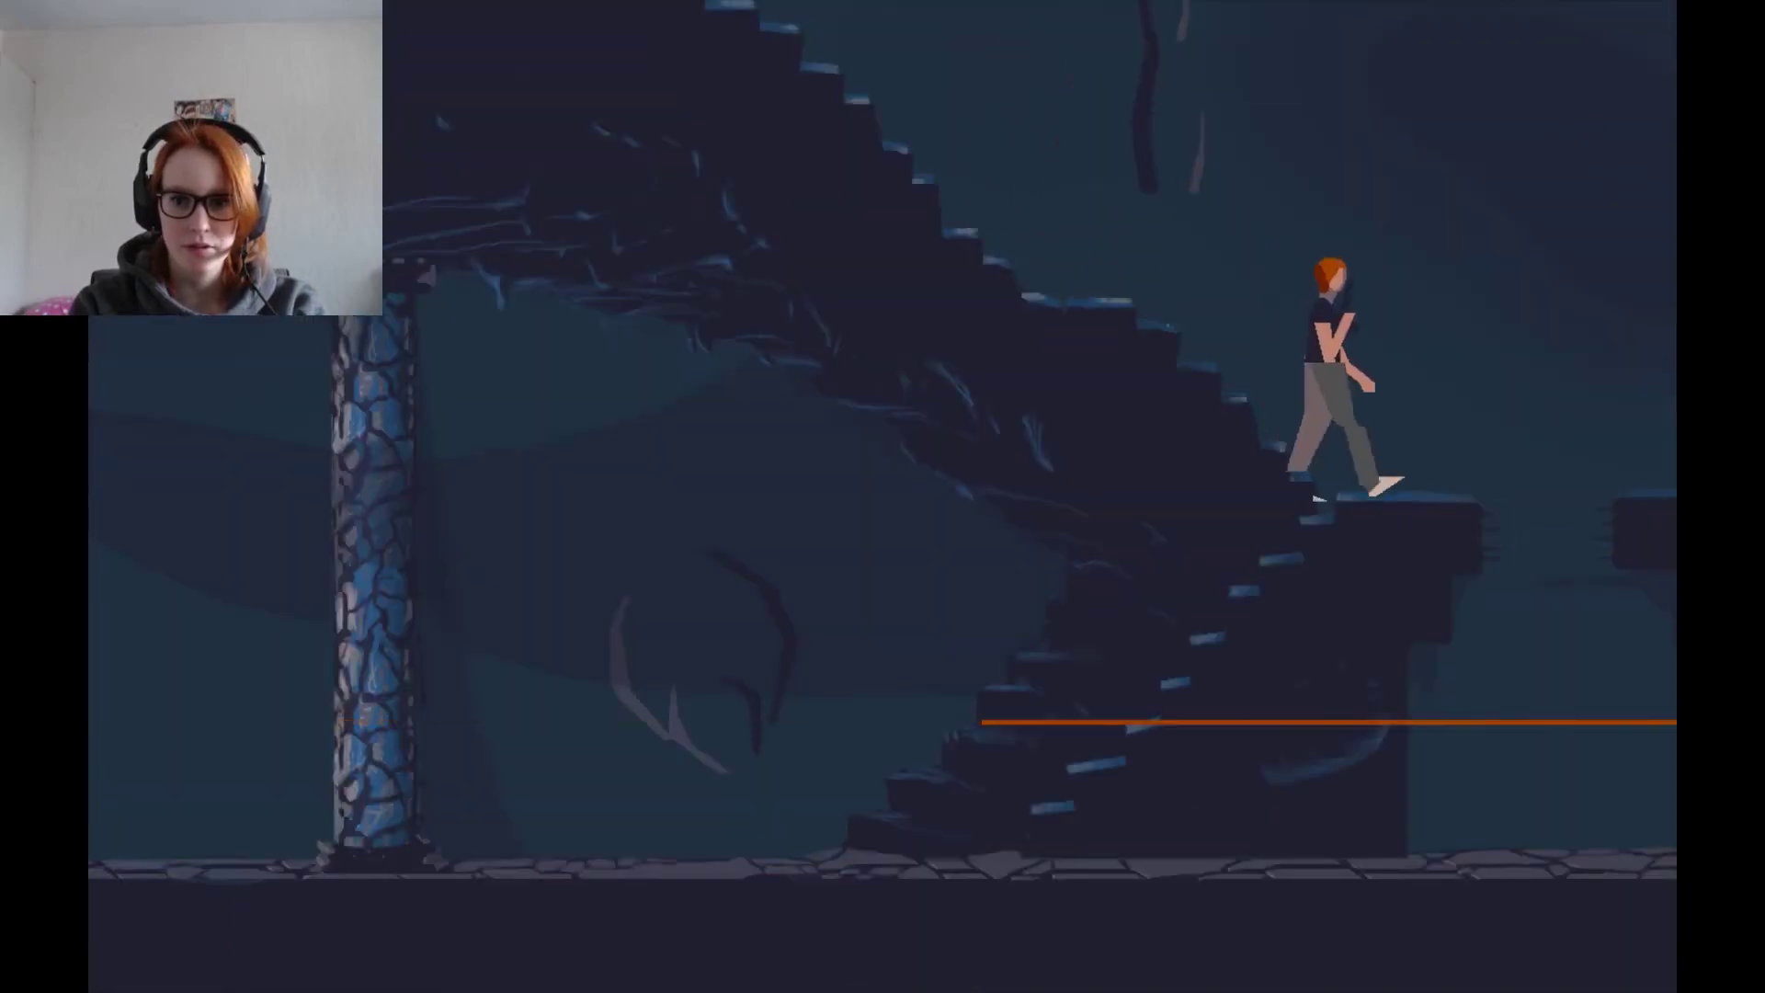
pyautogui.press('Right')
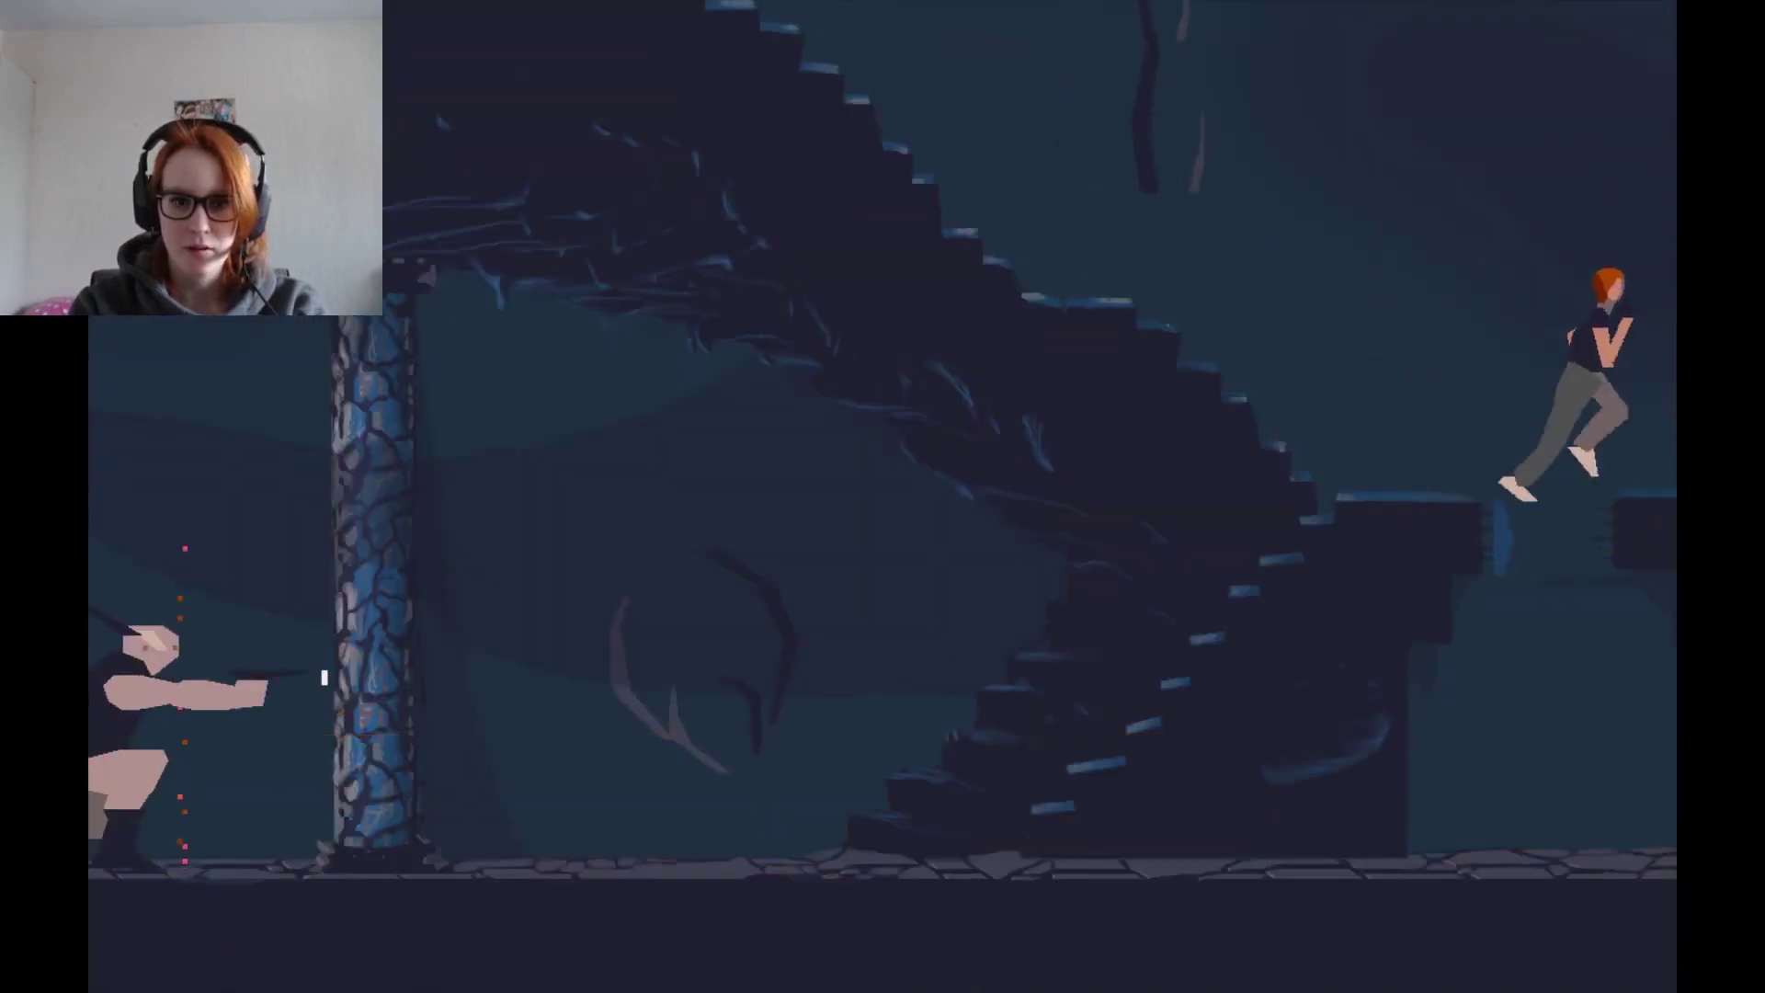
pyautogui.press('Left')
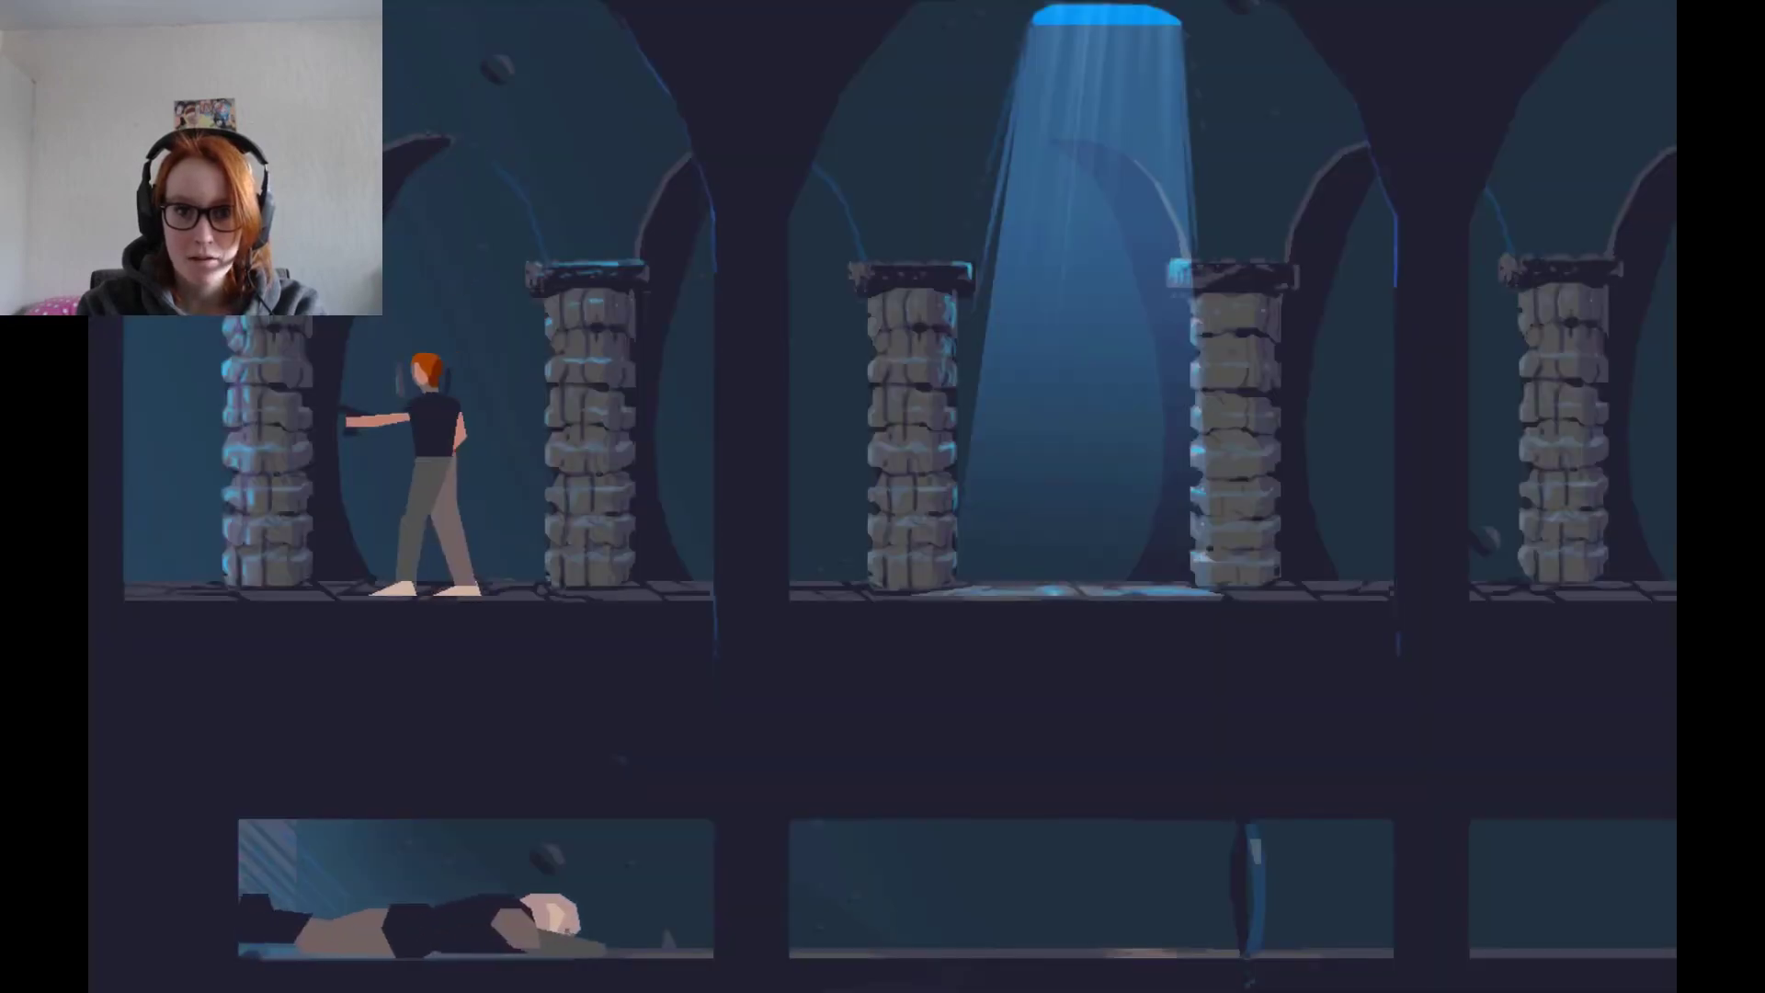
pyautogui.press('Left')
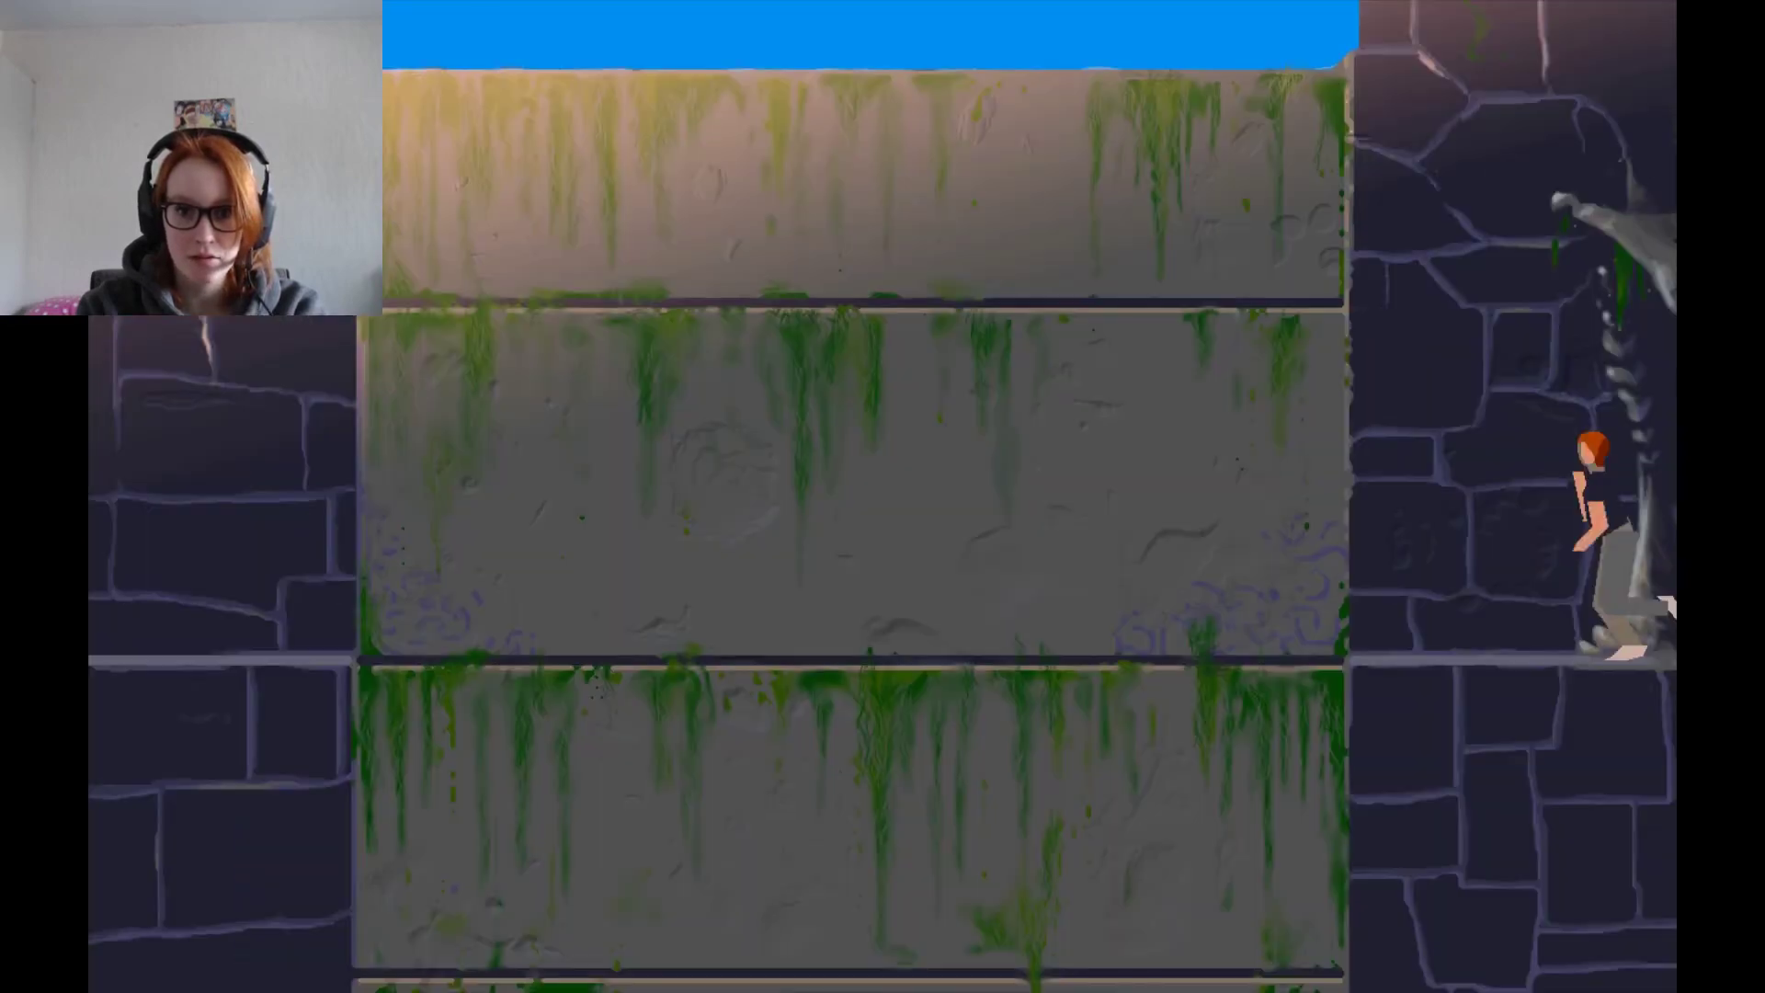
pyautogui.press('Left')
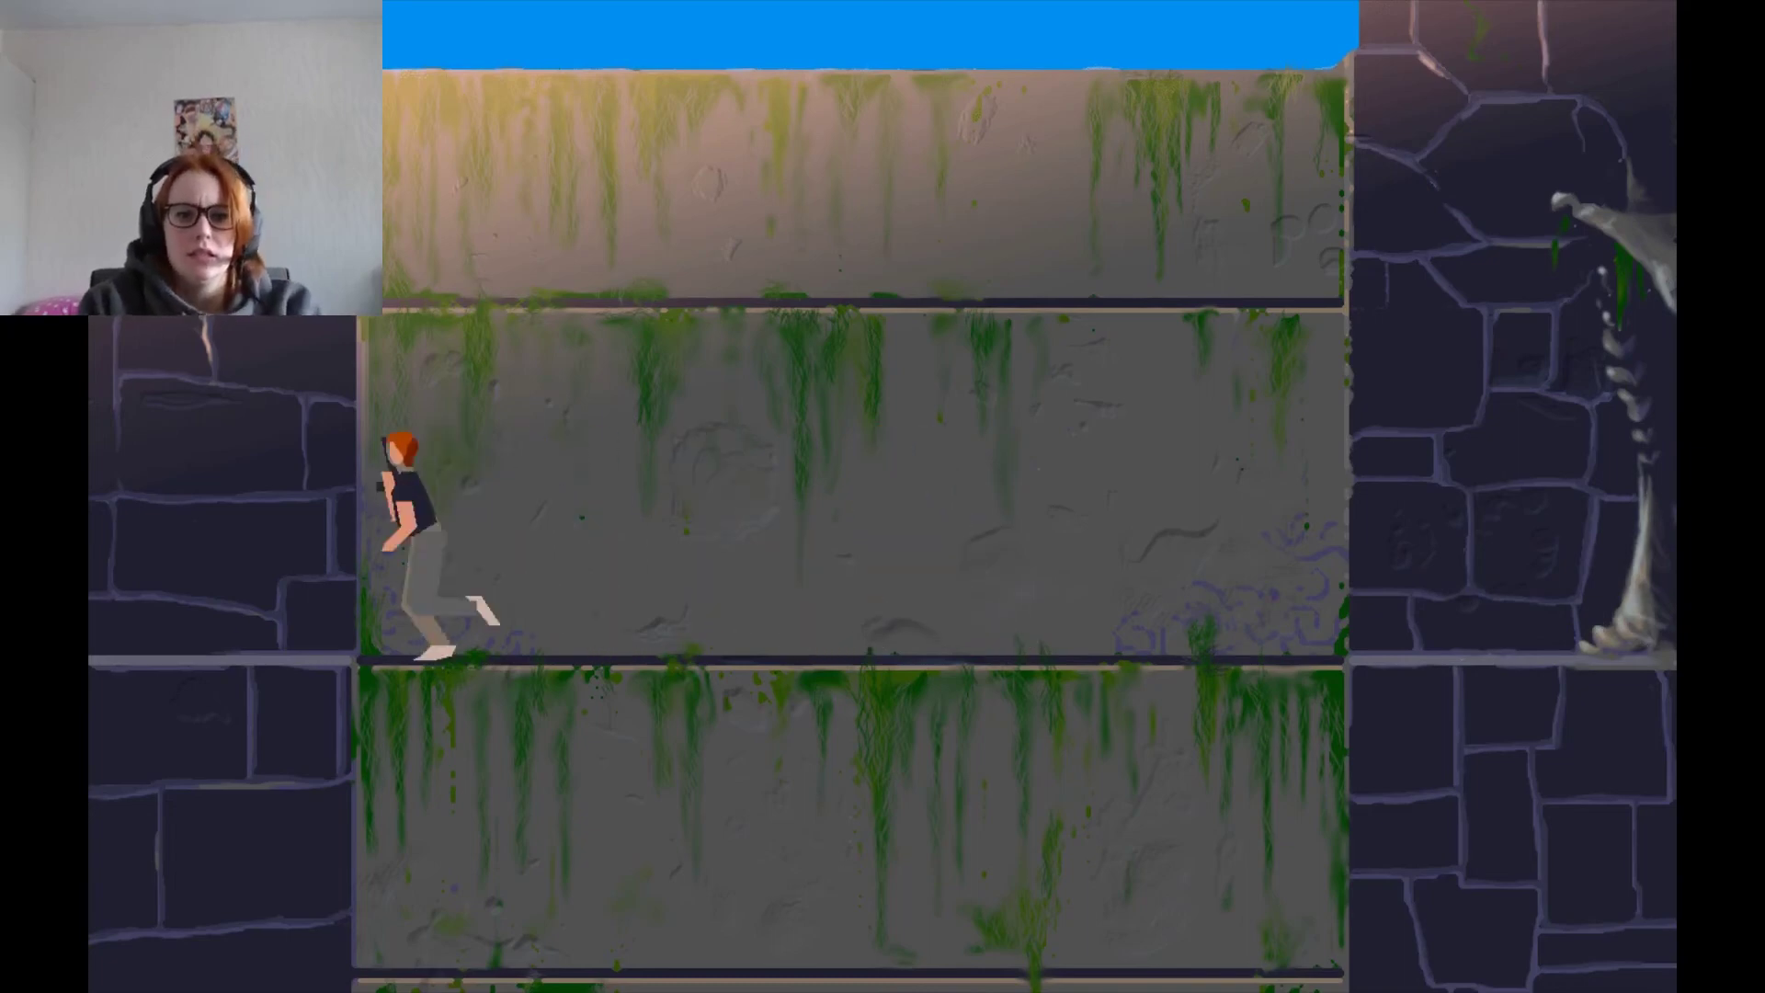
pyautogui.press('Left')
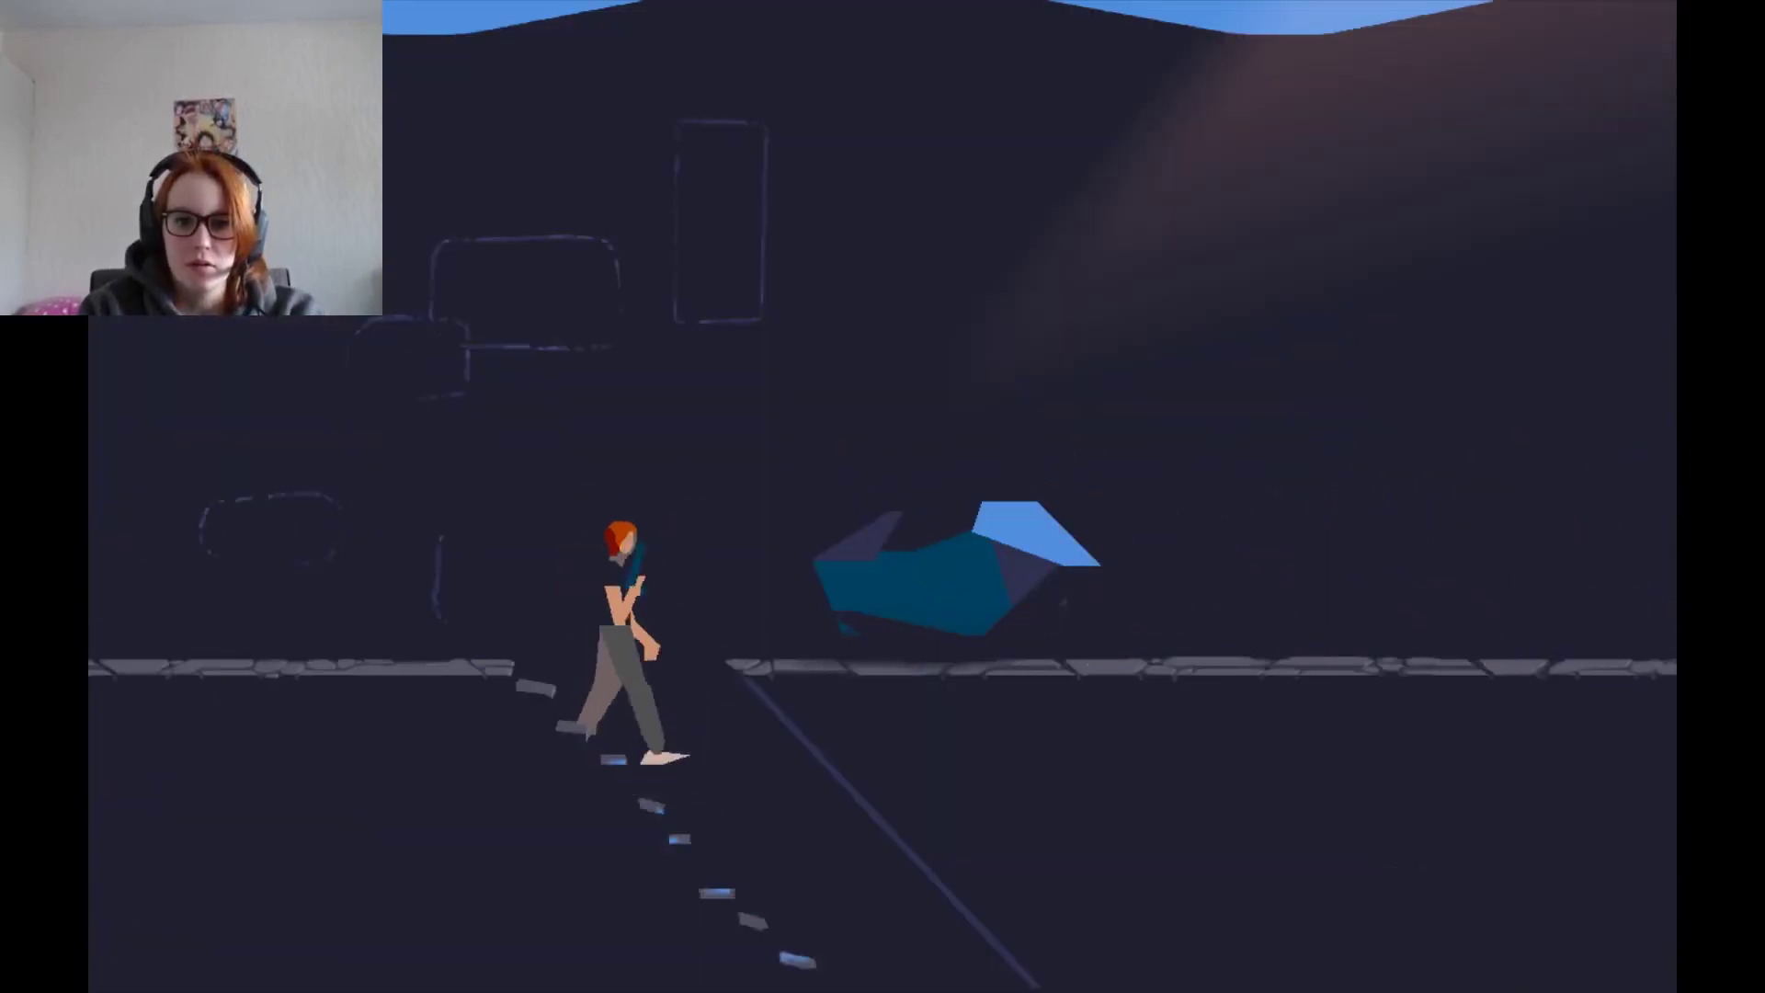
pyautogui.press('shift')
pyautogui.press('Escape')
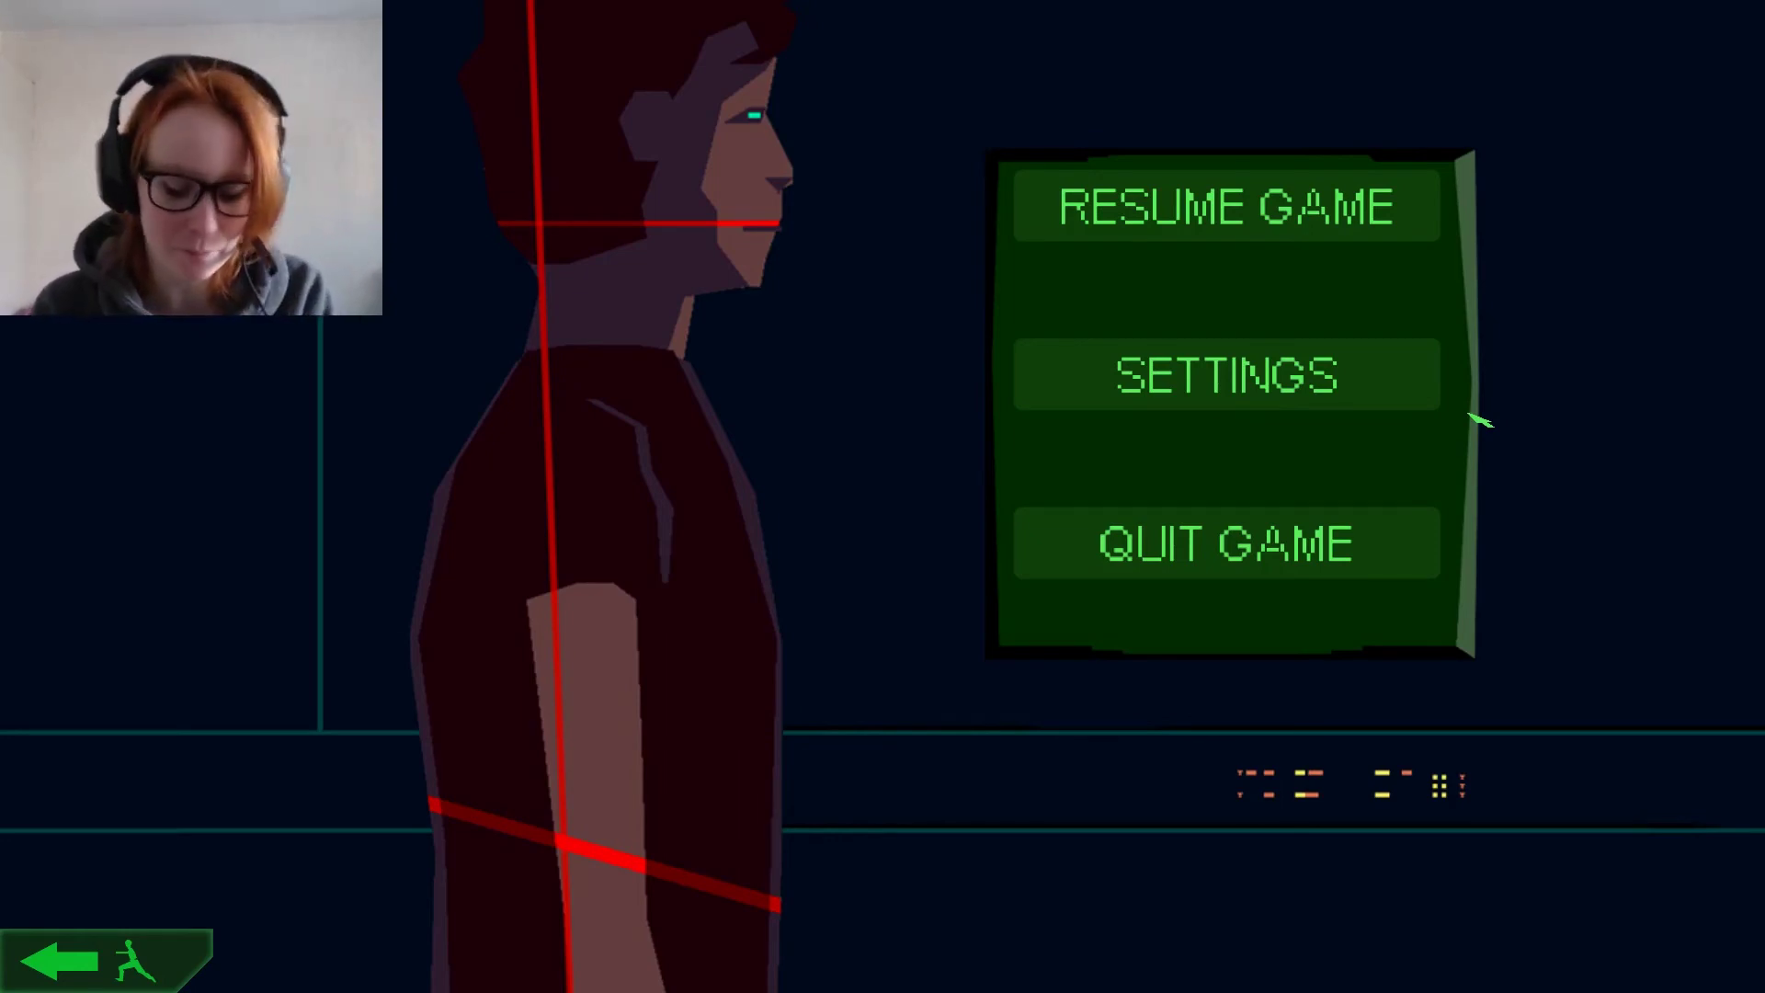
pyautogui.click(1227, 206)
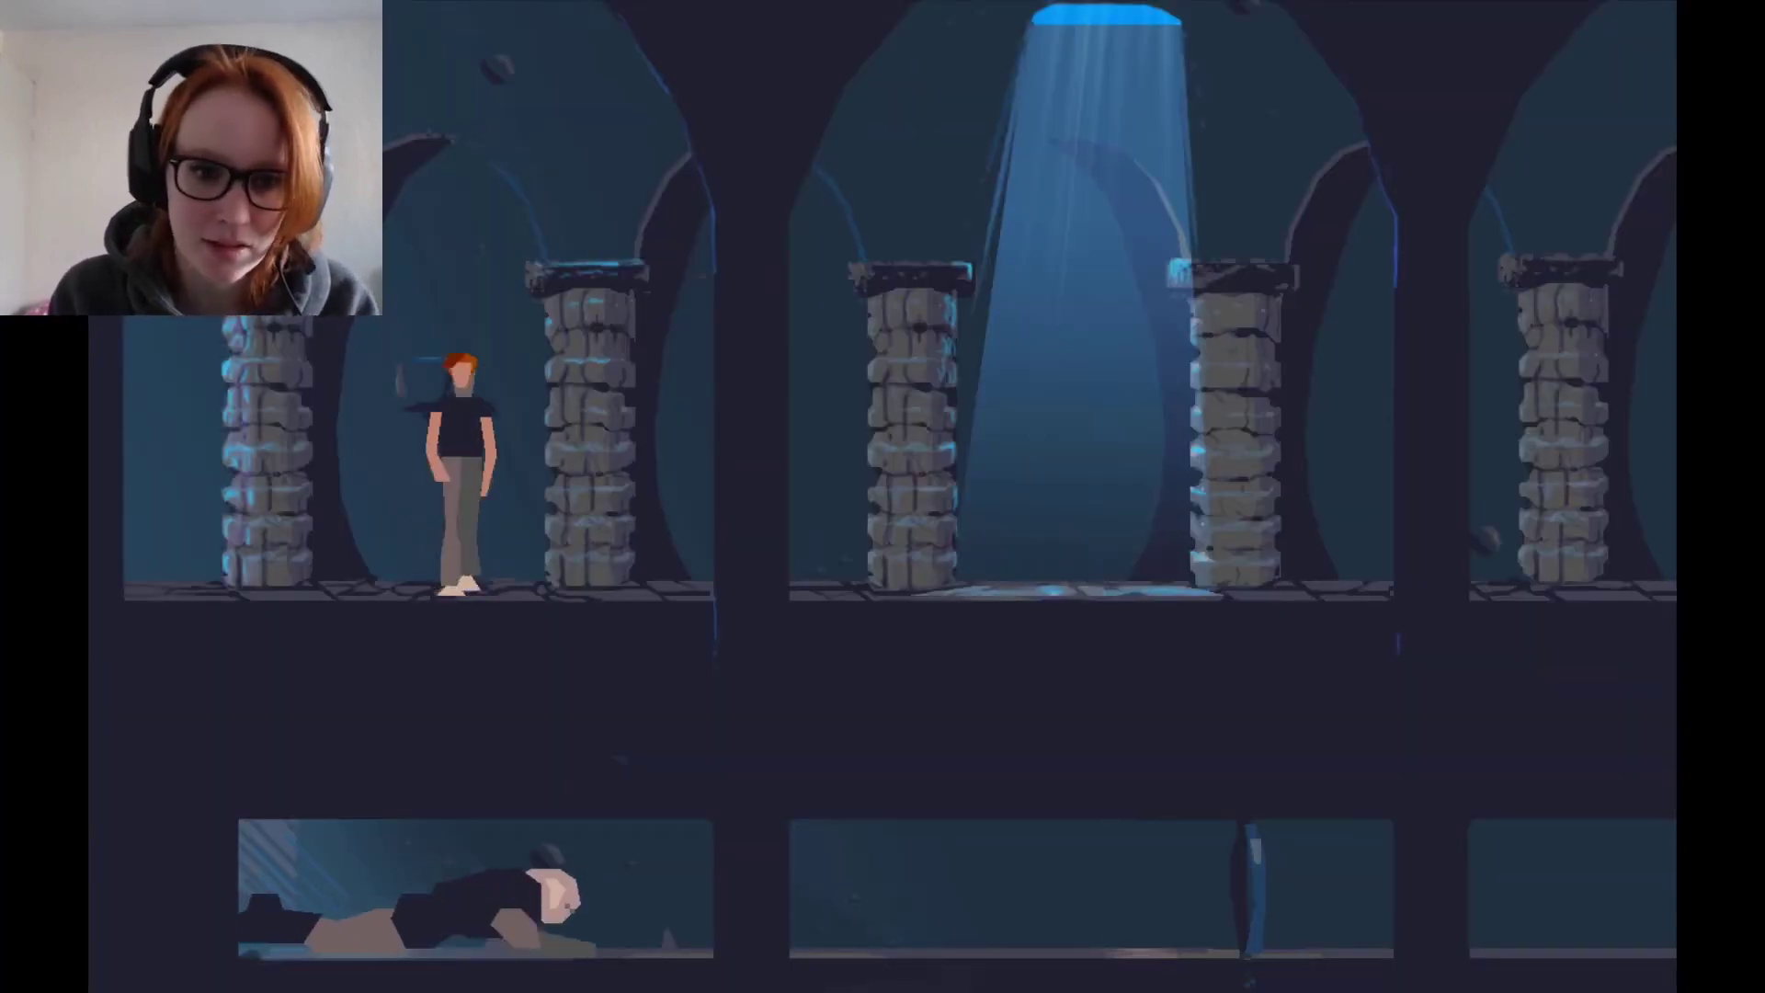
pyautogui.press('Right')
pyautogui.press('Right')
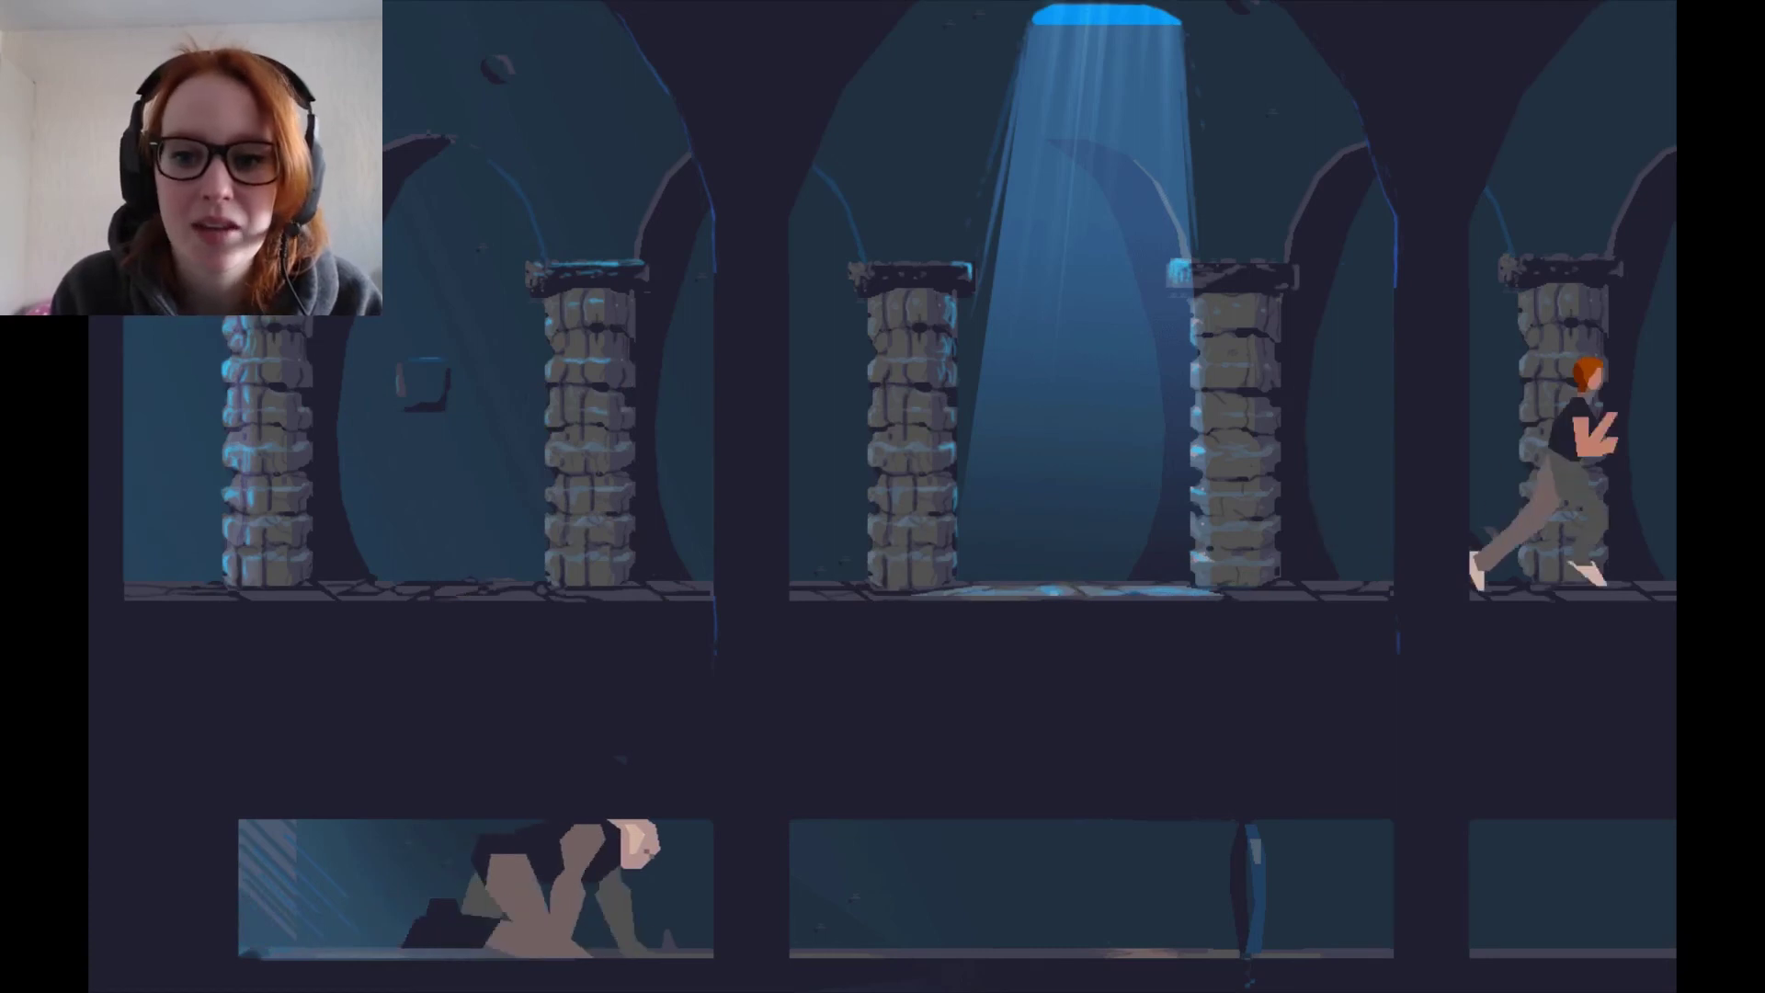
pyautogui.press('Right')
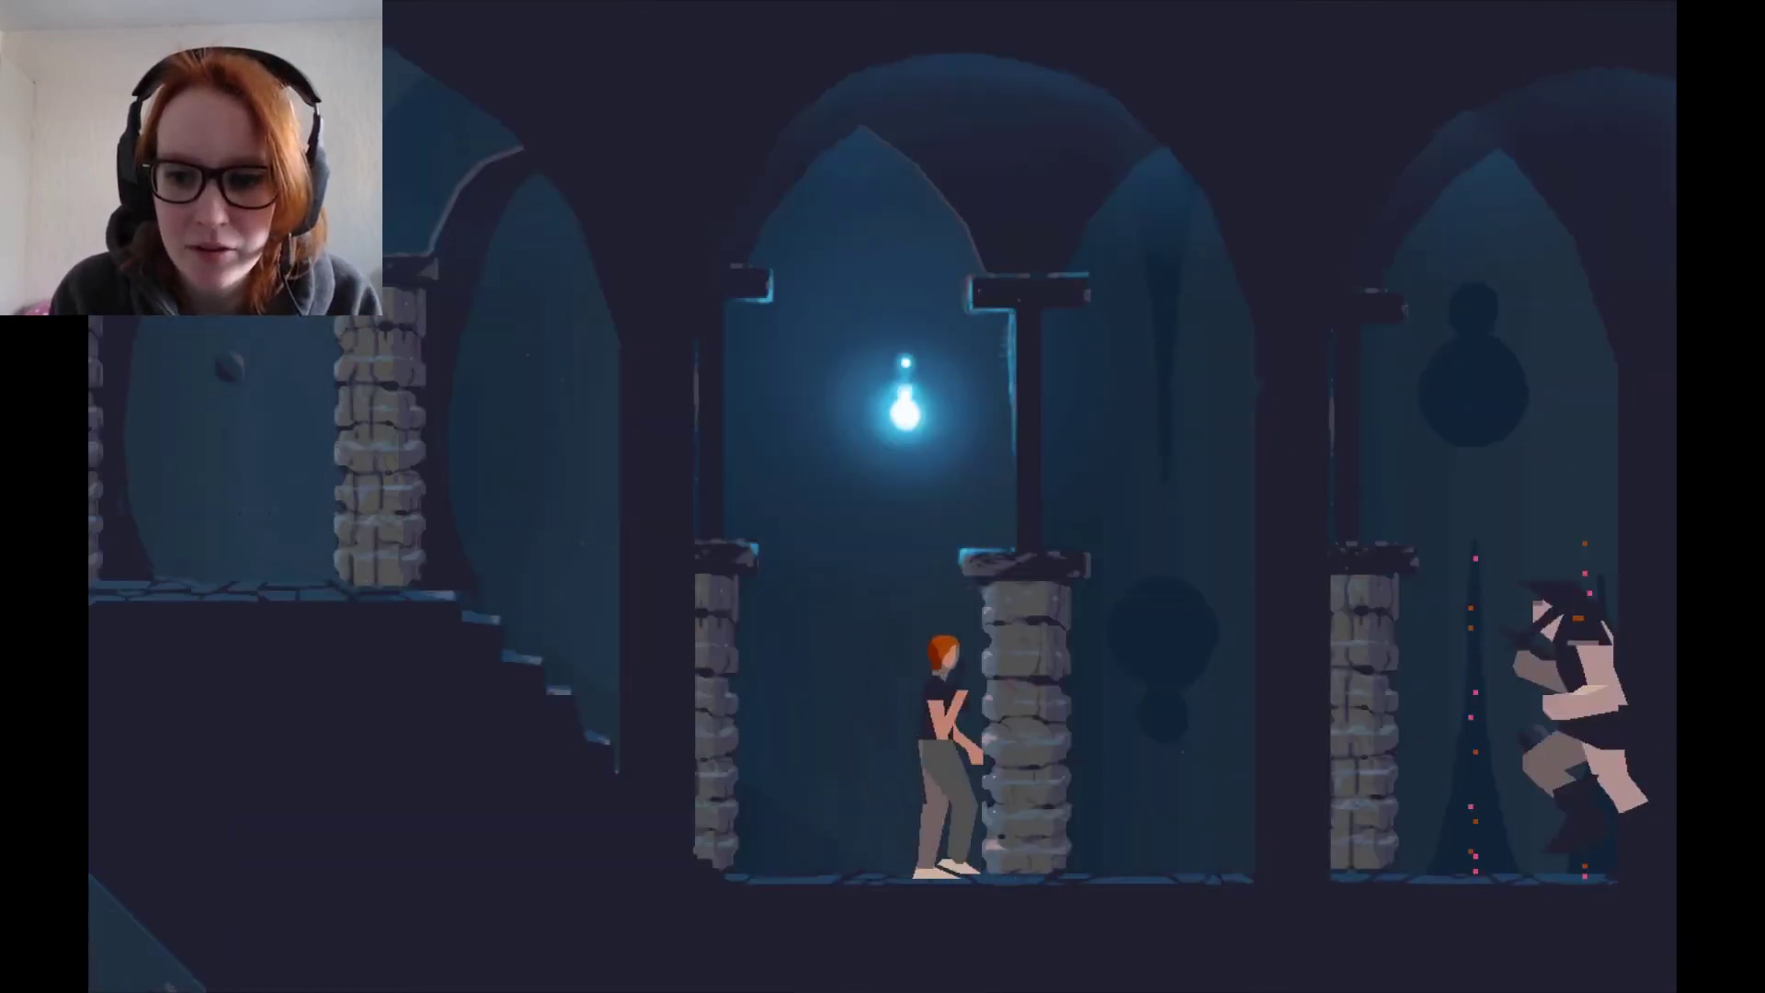
pyautogui.press('space')
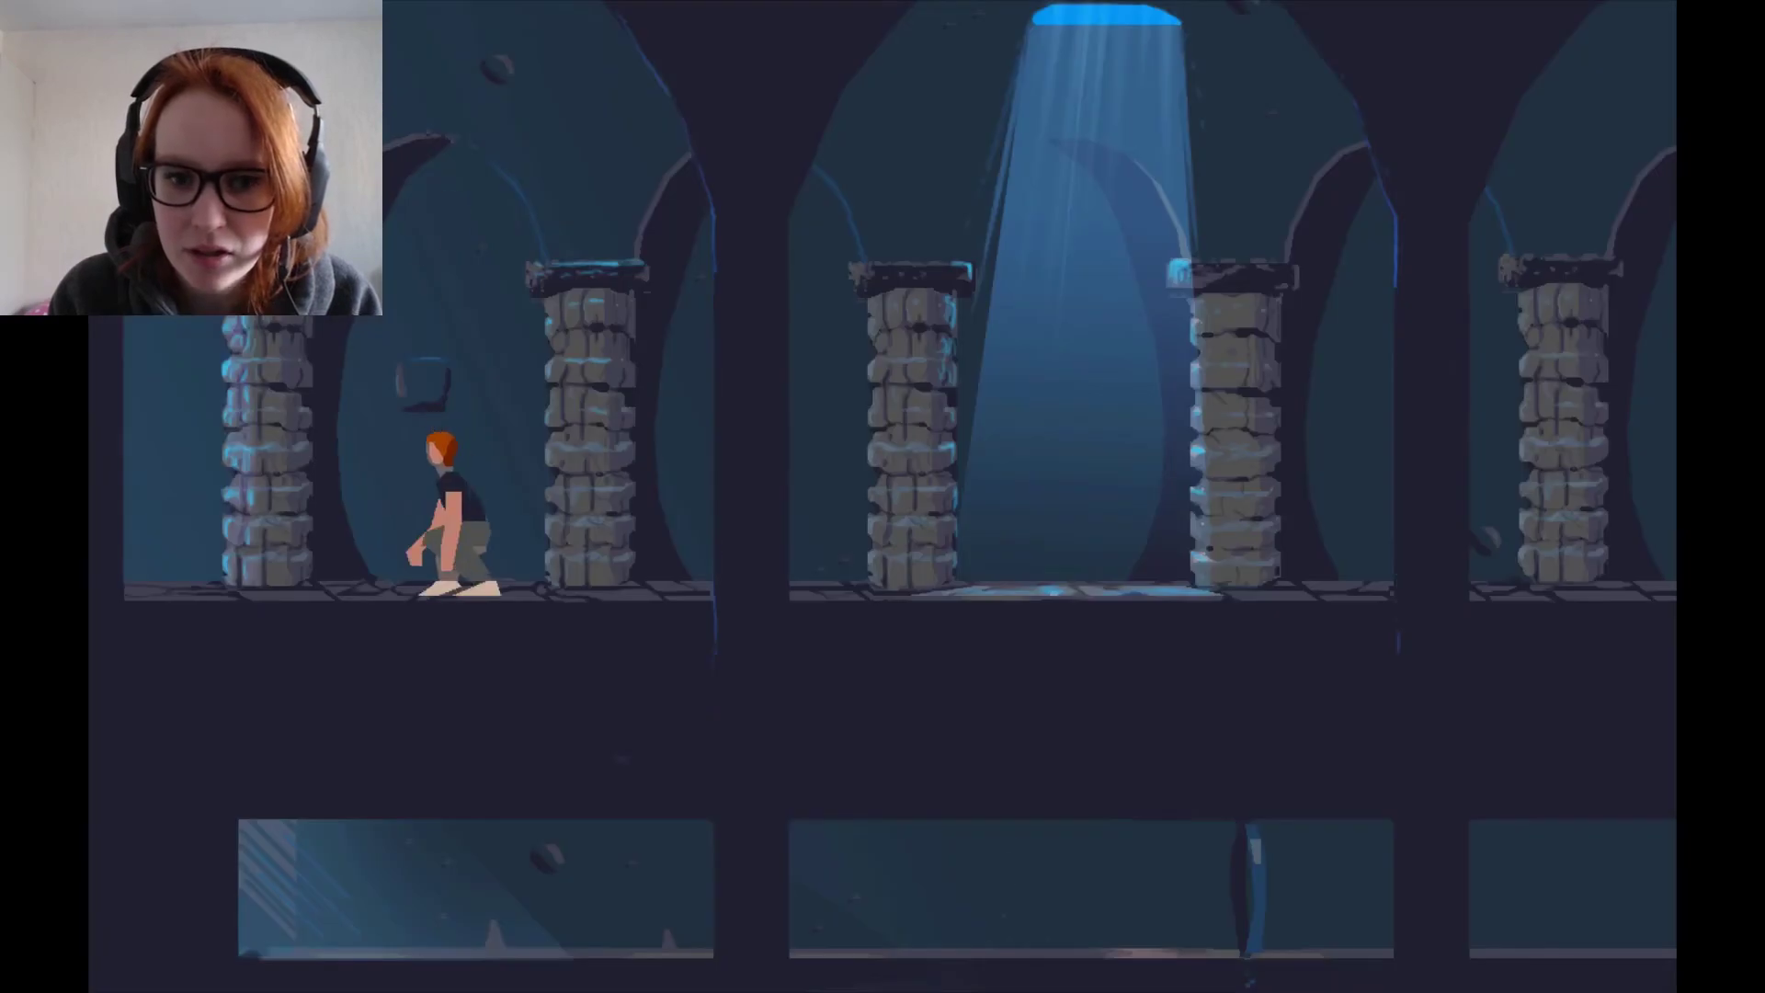
pyautogui.press('Right')
pyautogui.press('Right')
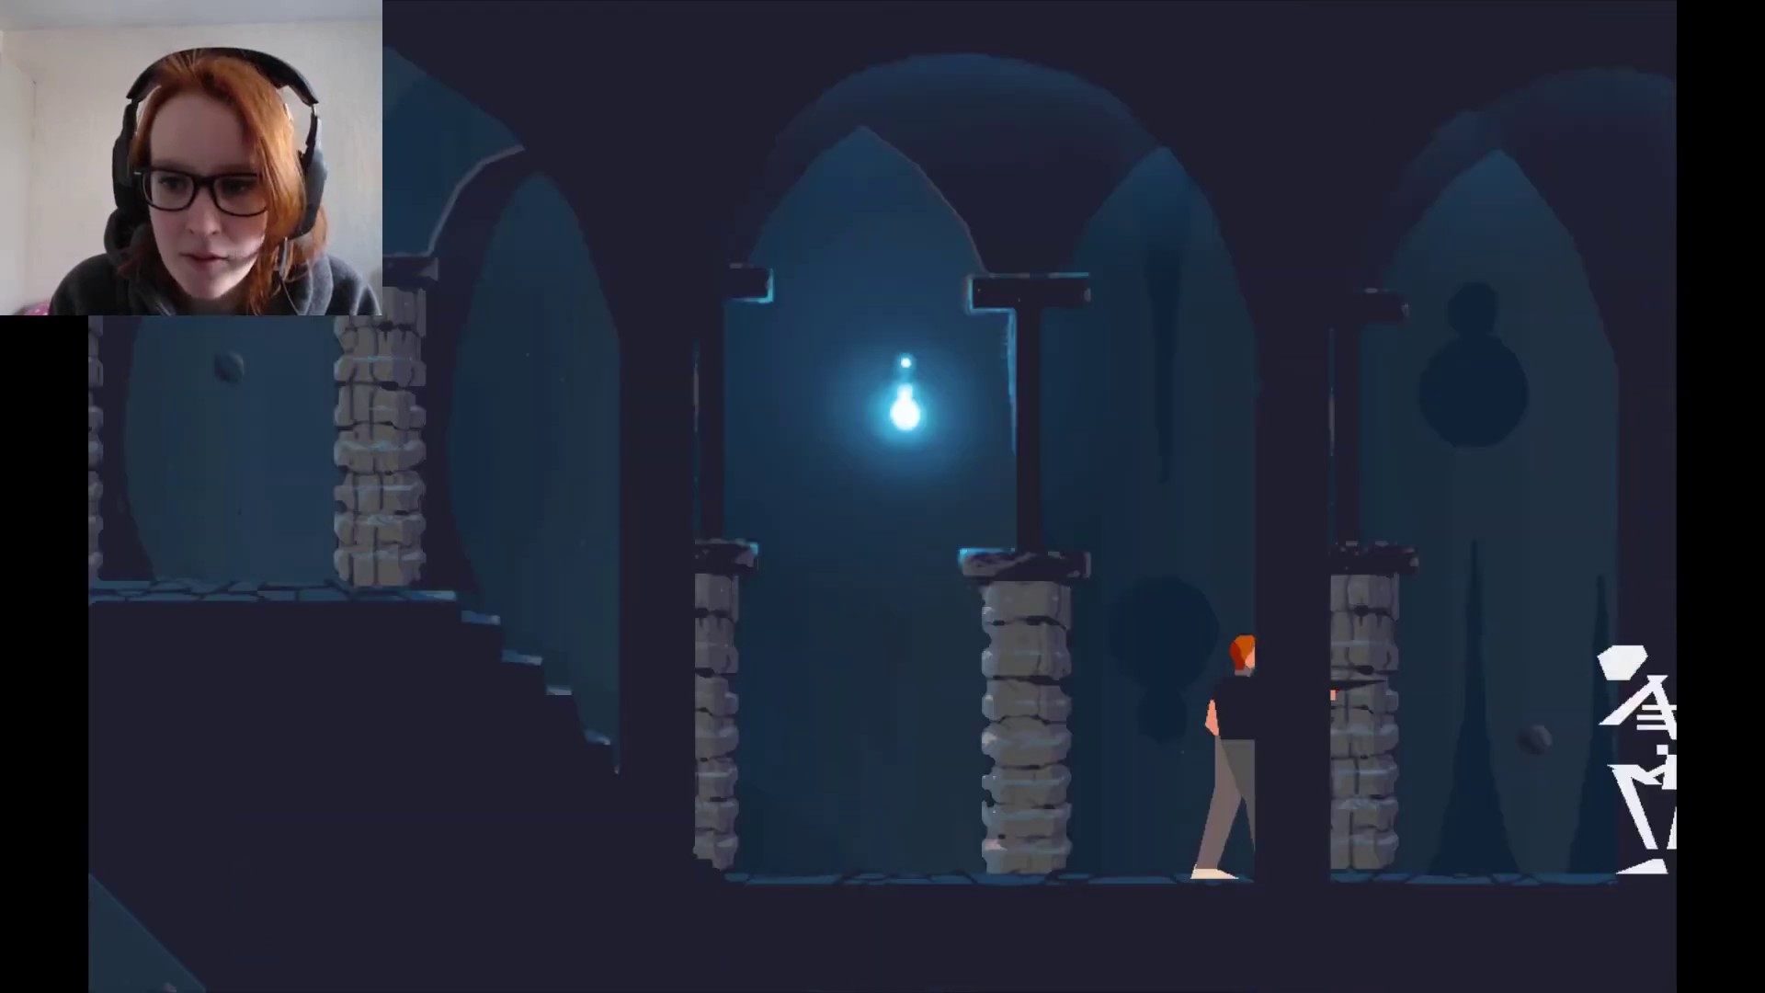
pyautogui.press('Right')
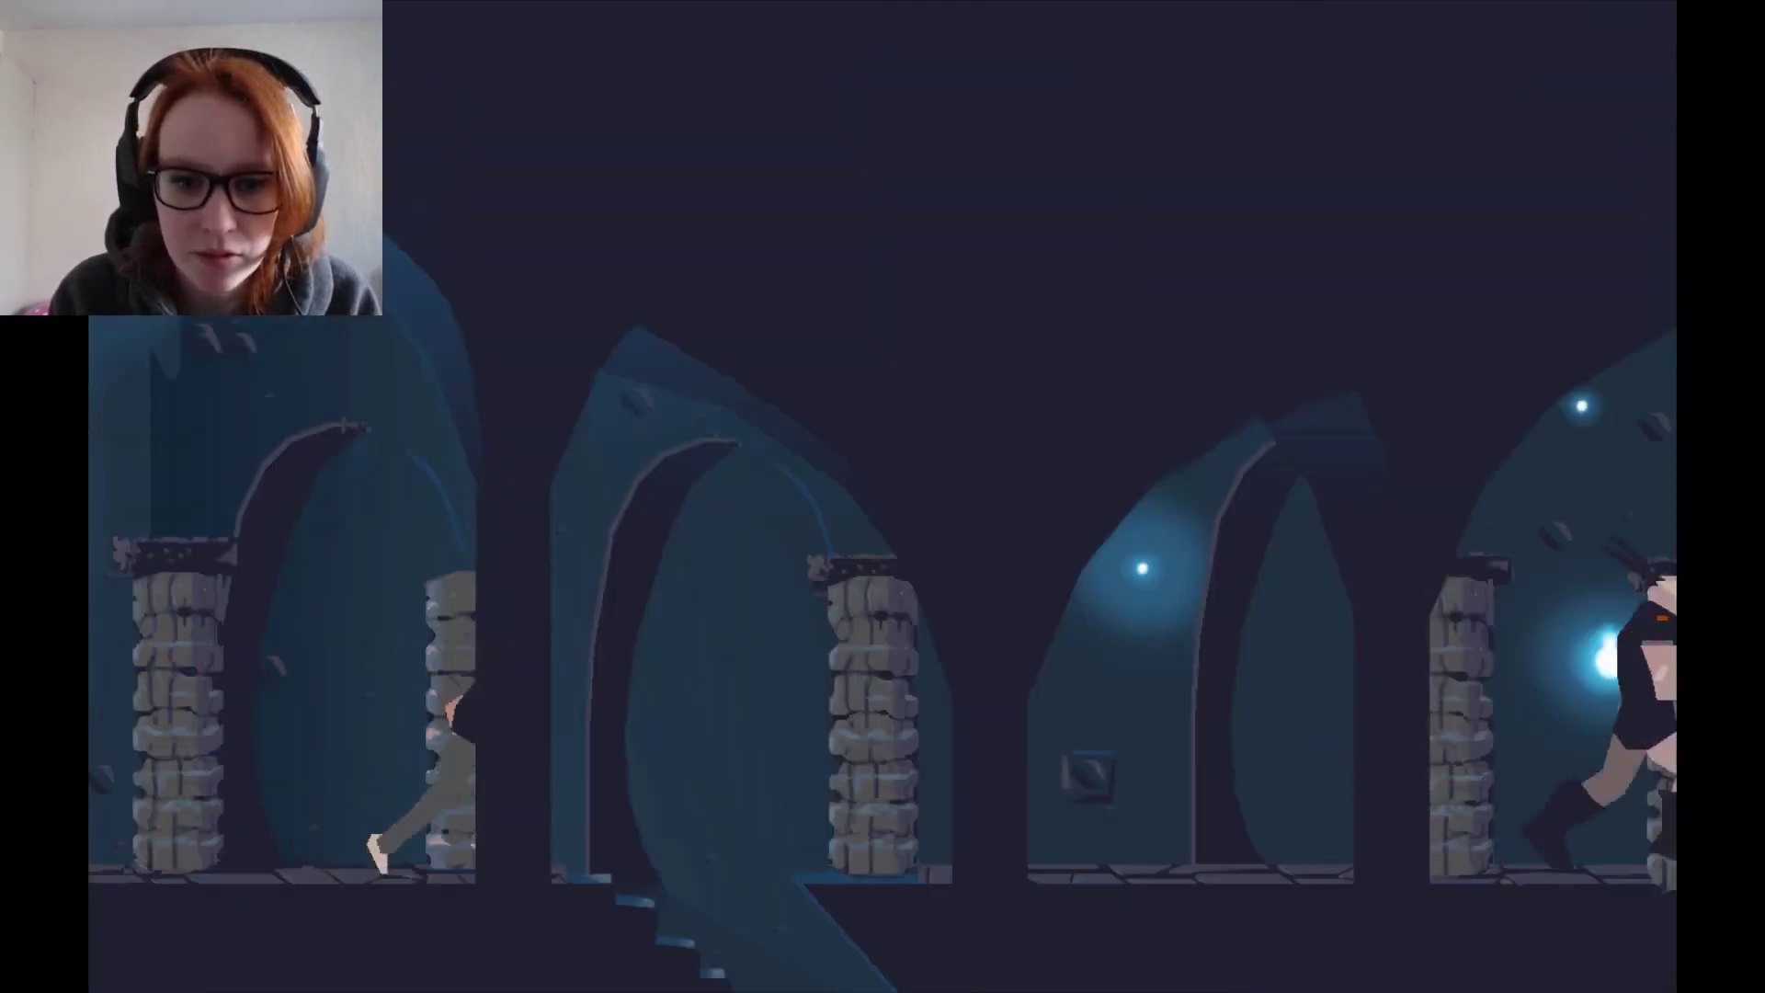
pyautogui.press('Right')
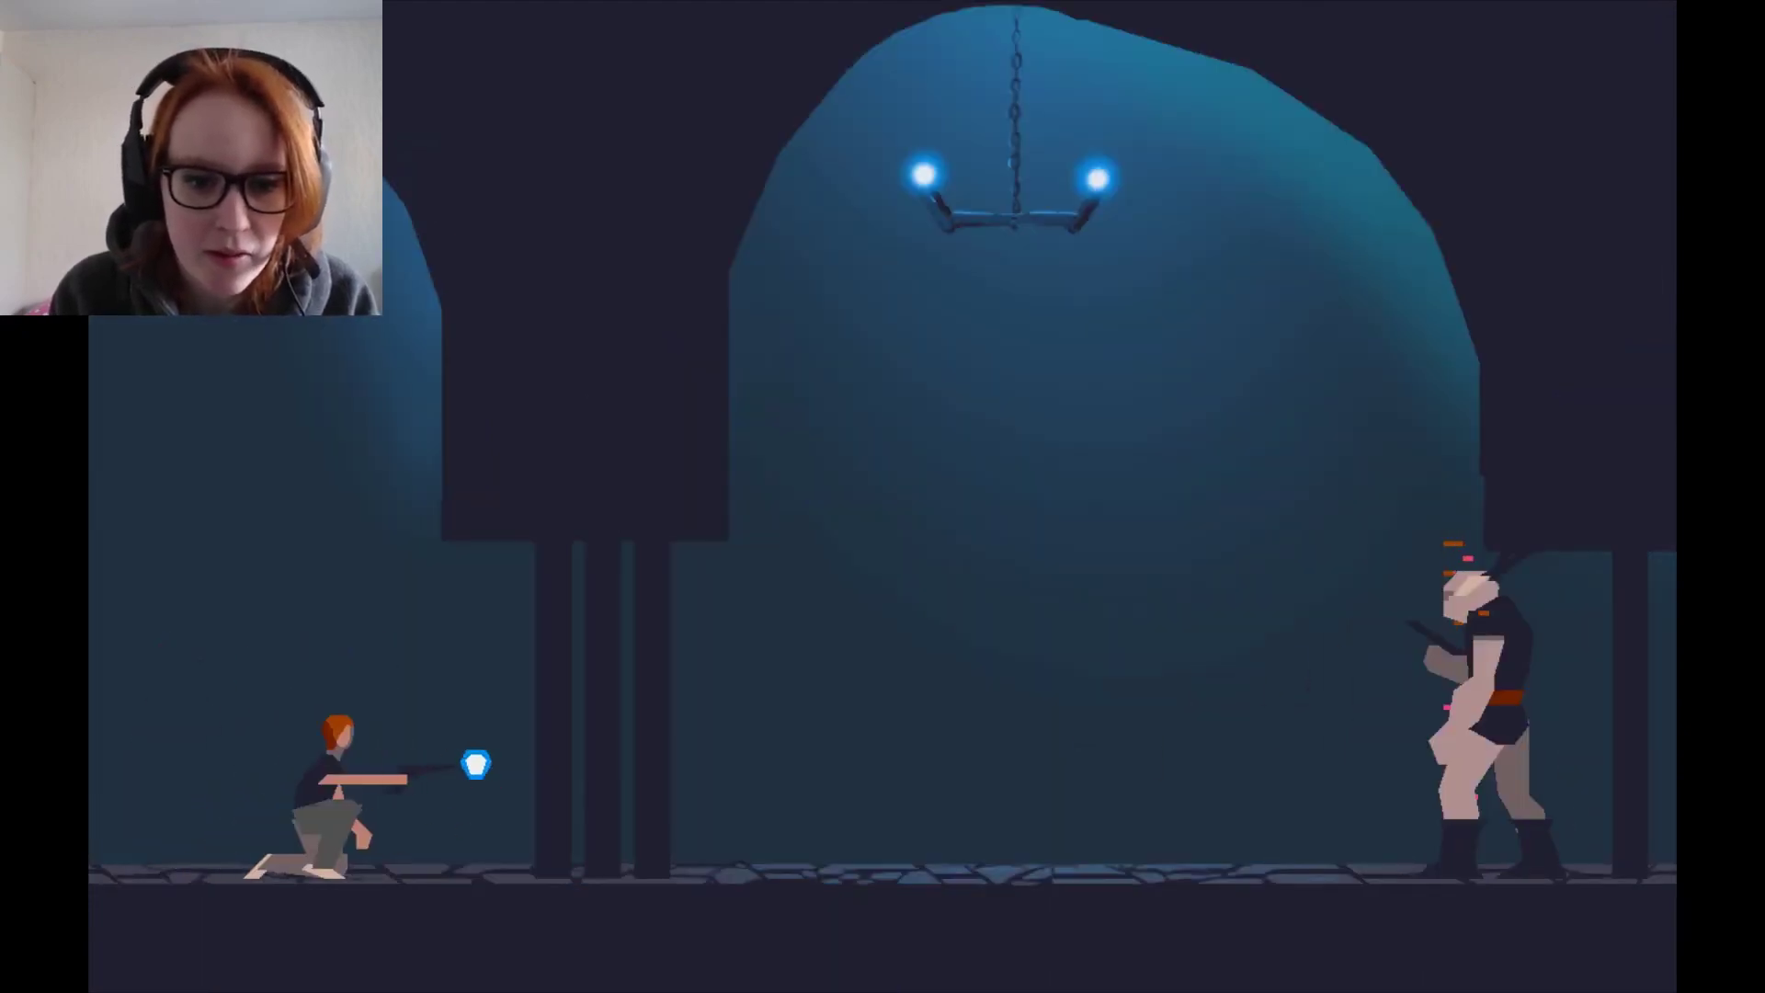
pyautogui.press('Right')
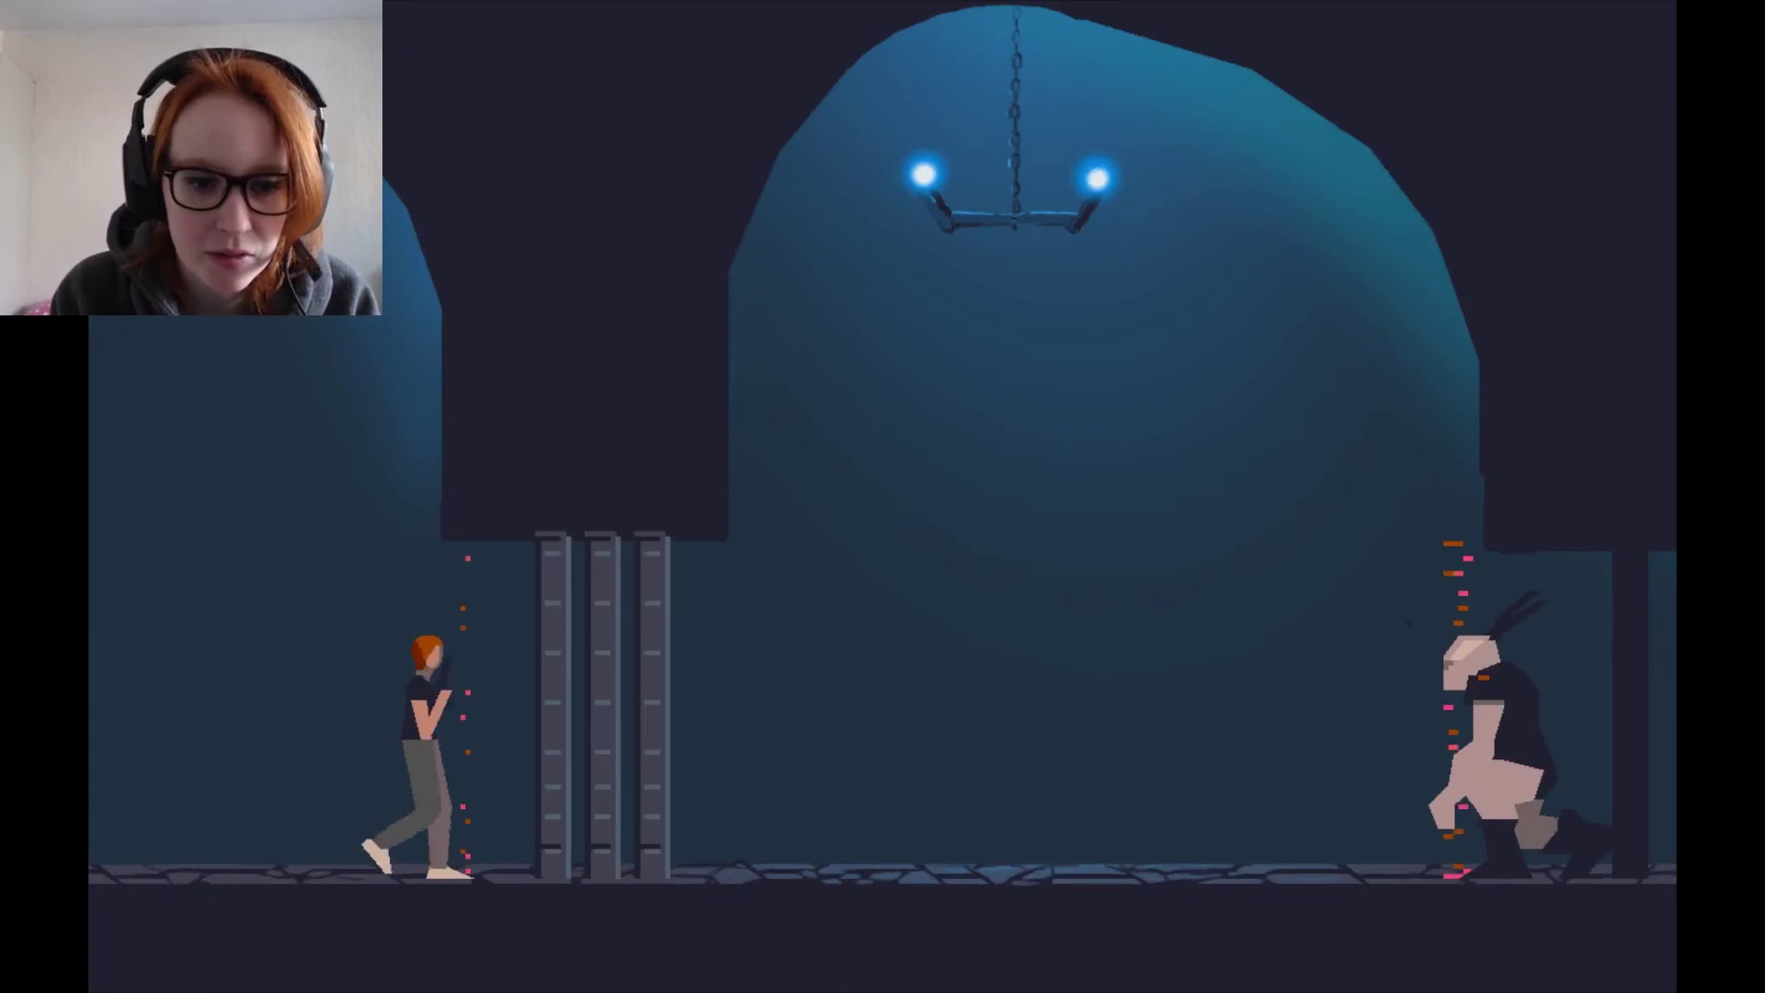
pyautogui.press('Left')
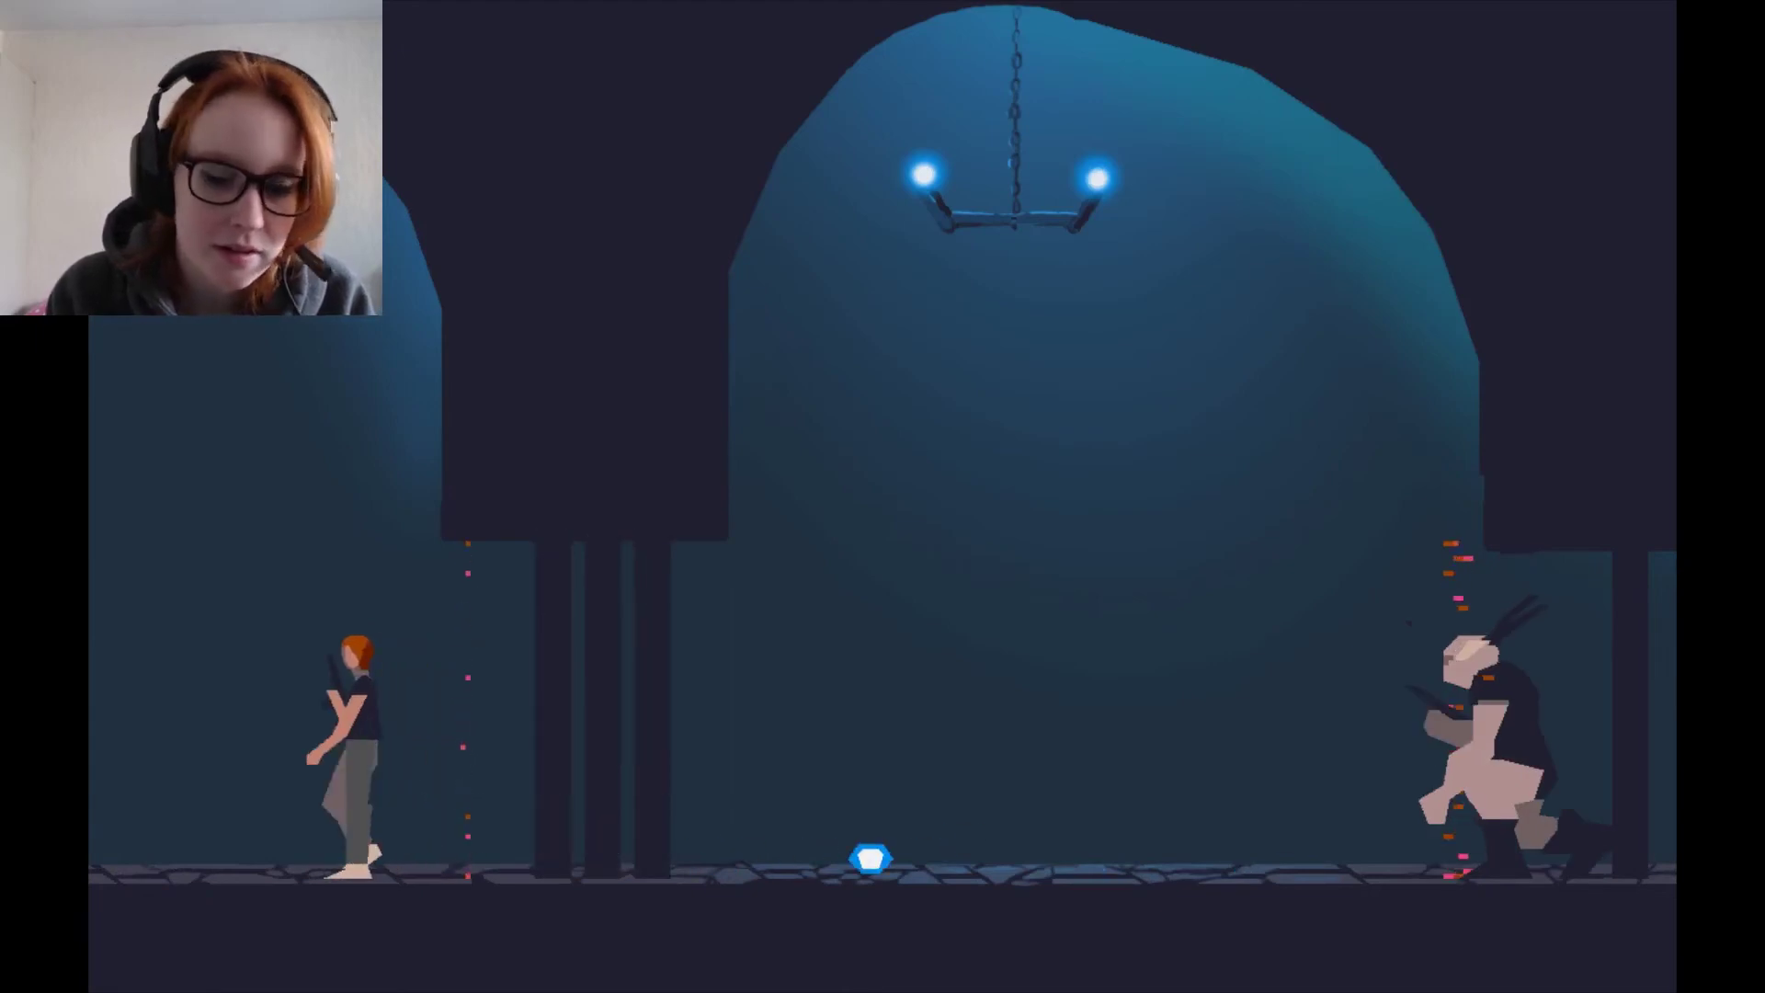
pyautogui.press('Right')
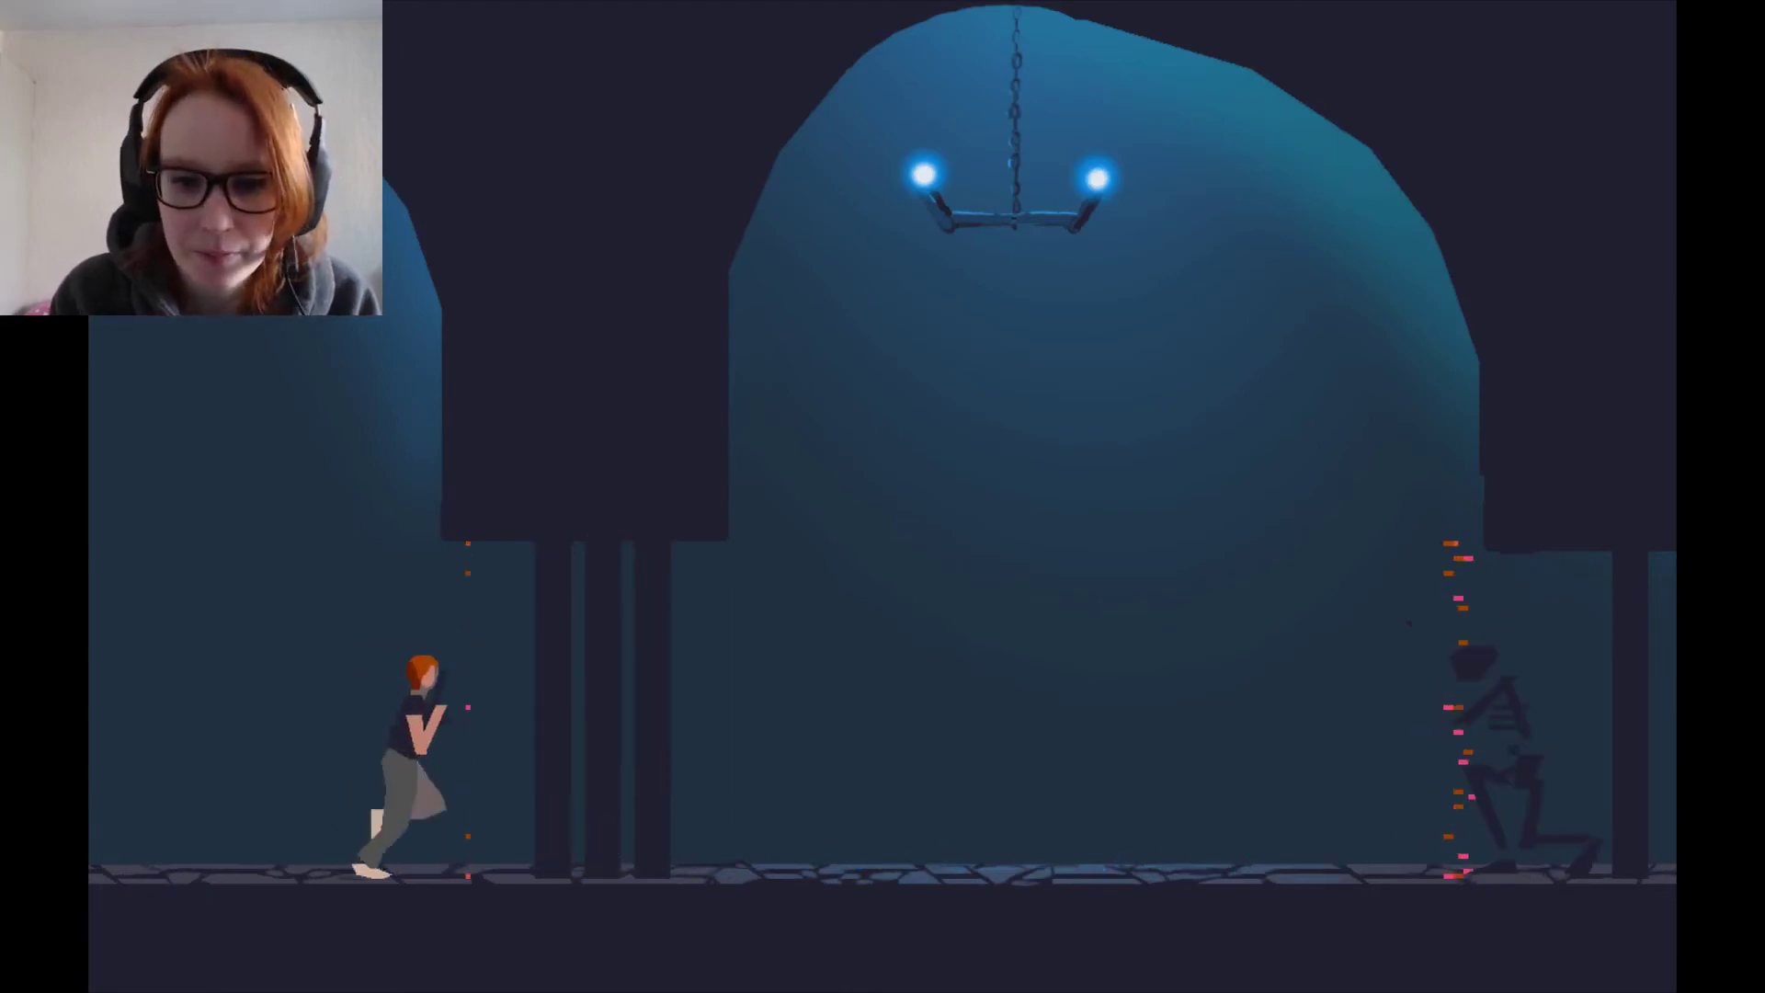
pyautogui.press('Right')
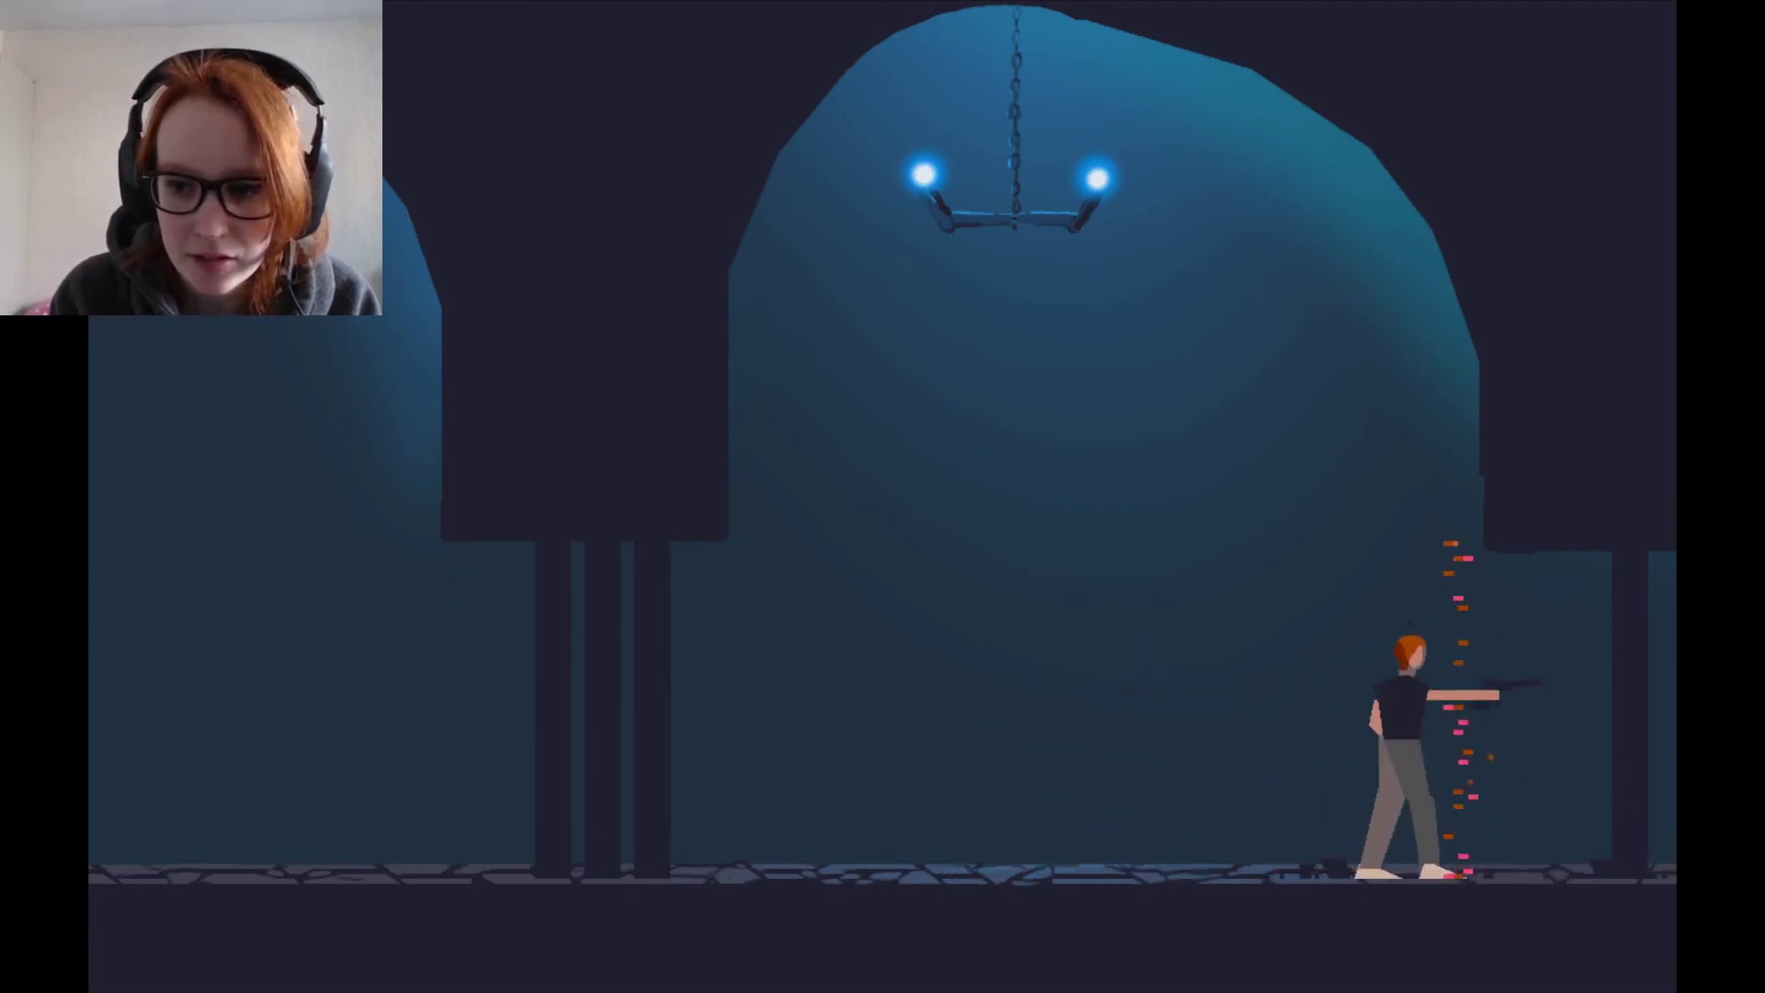
pyautogui.press('space')
pyautogui.press('space')
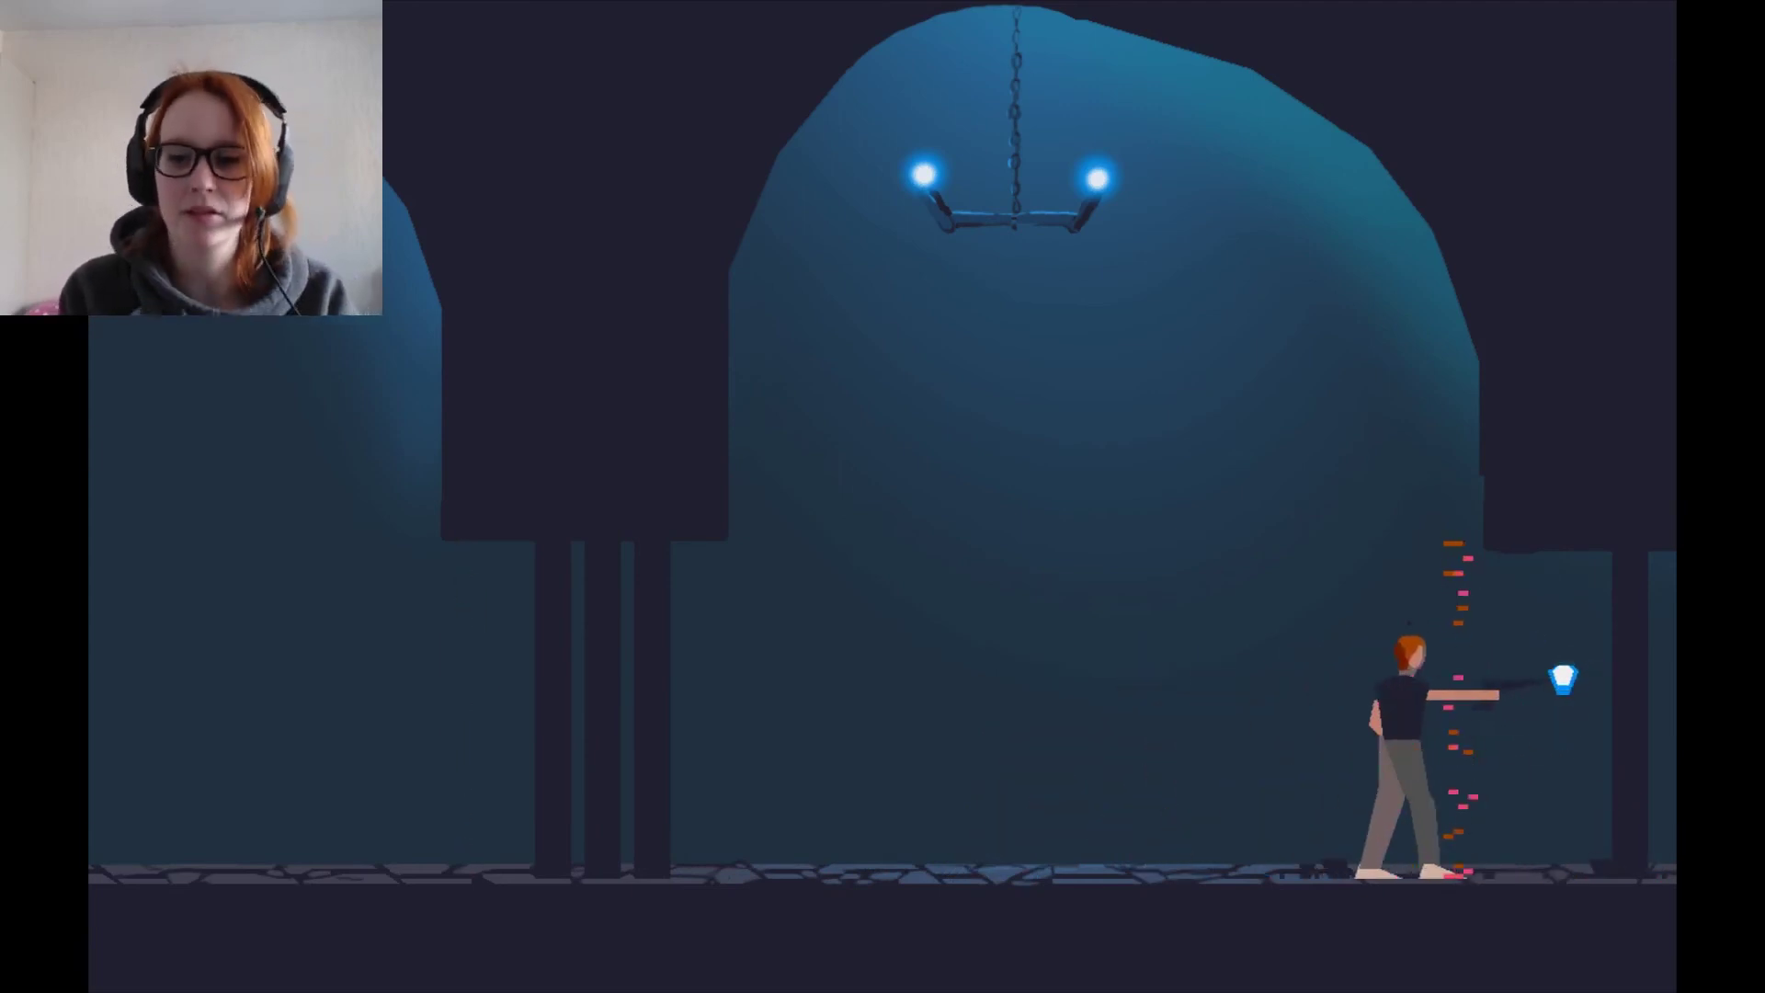
pyautogui.press('space')
pyautogui.press('Right')
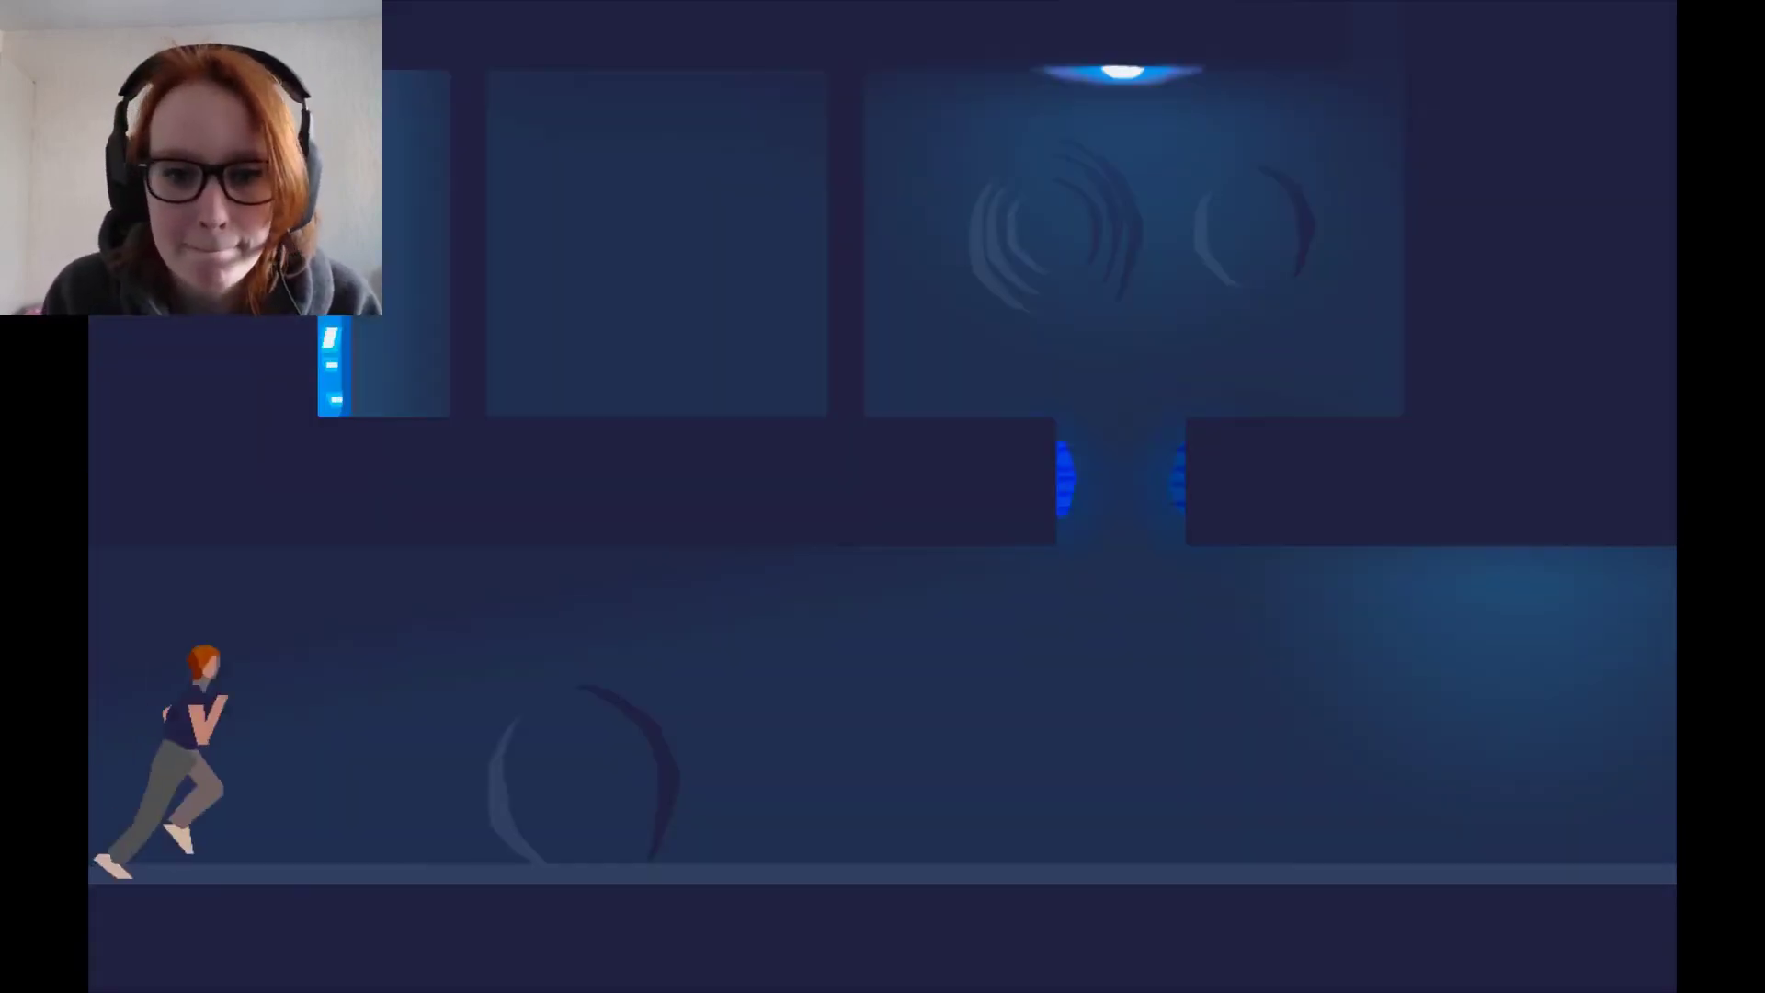
pyautogui.press('Right')
pyautogui.press('Right')
pyautogui.press('Up')
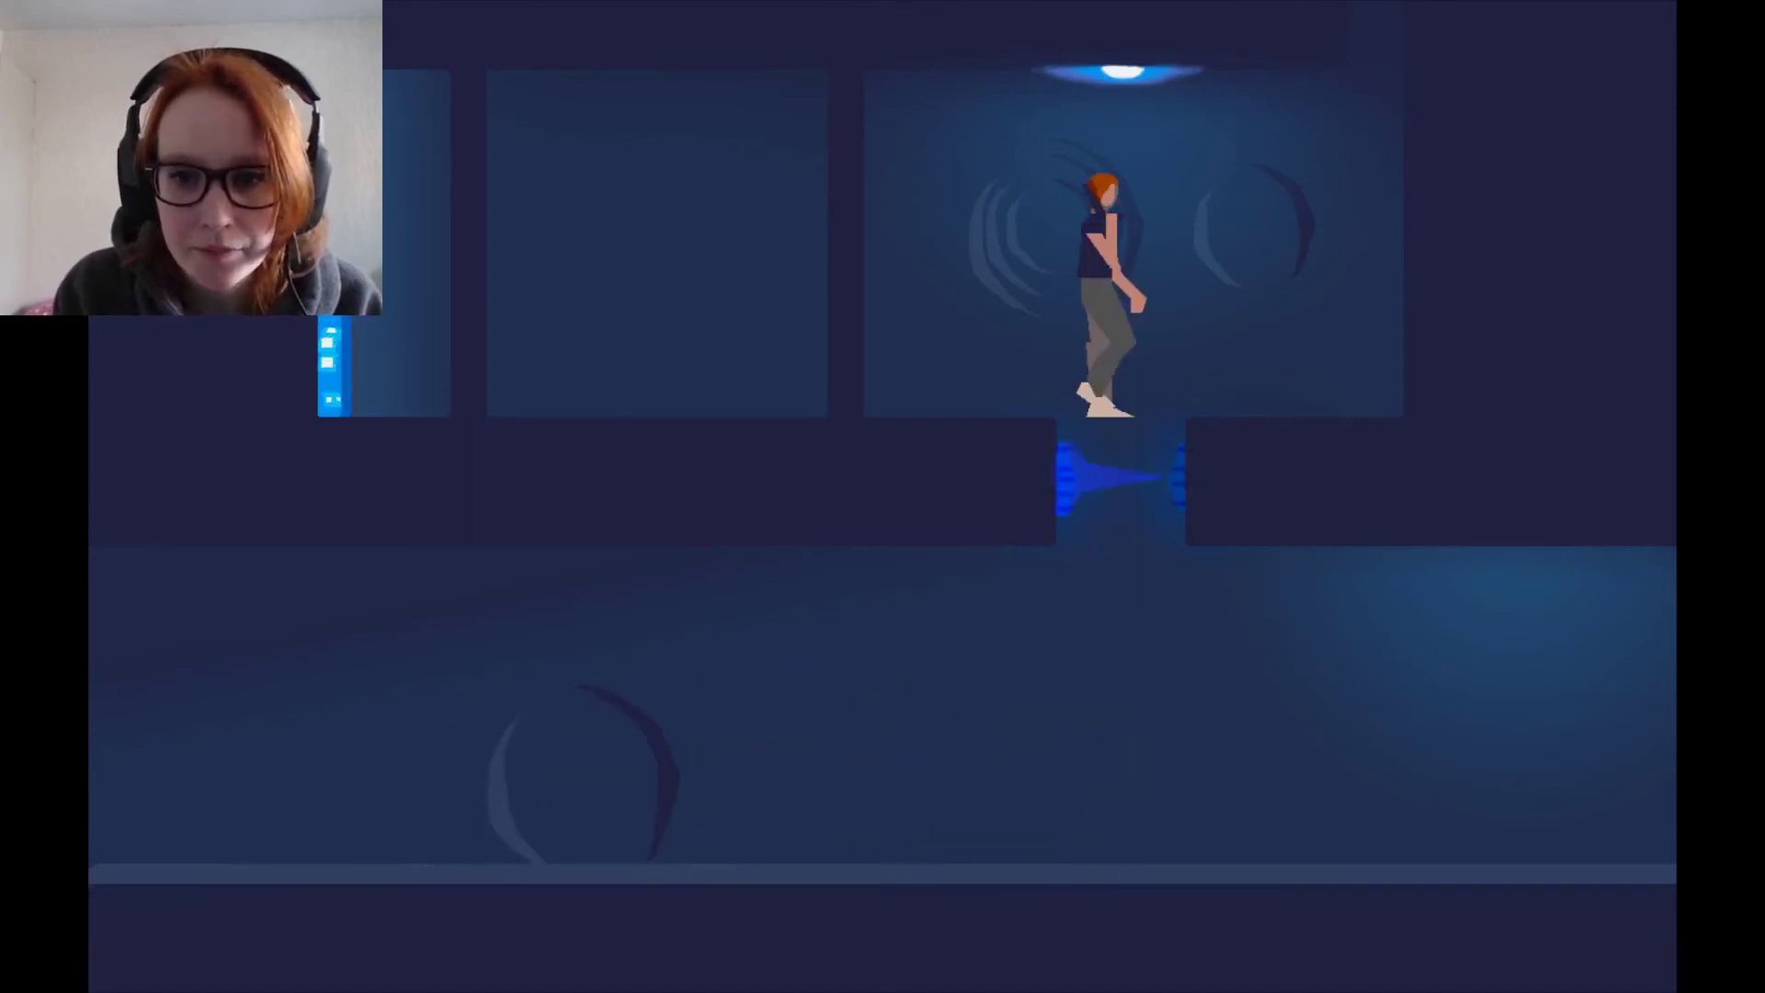
pyautogui.press('Left')
pyautogui.press('Left')
pyautogui.press('space')
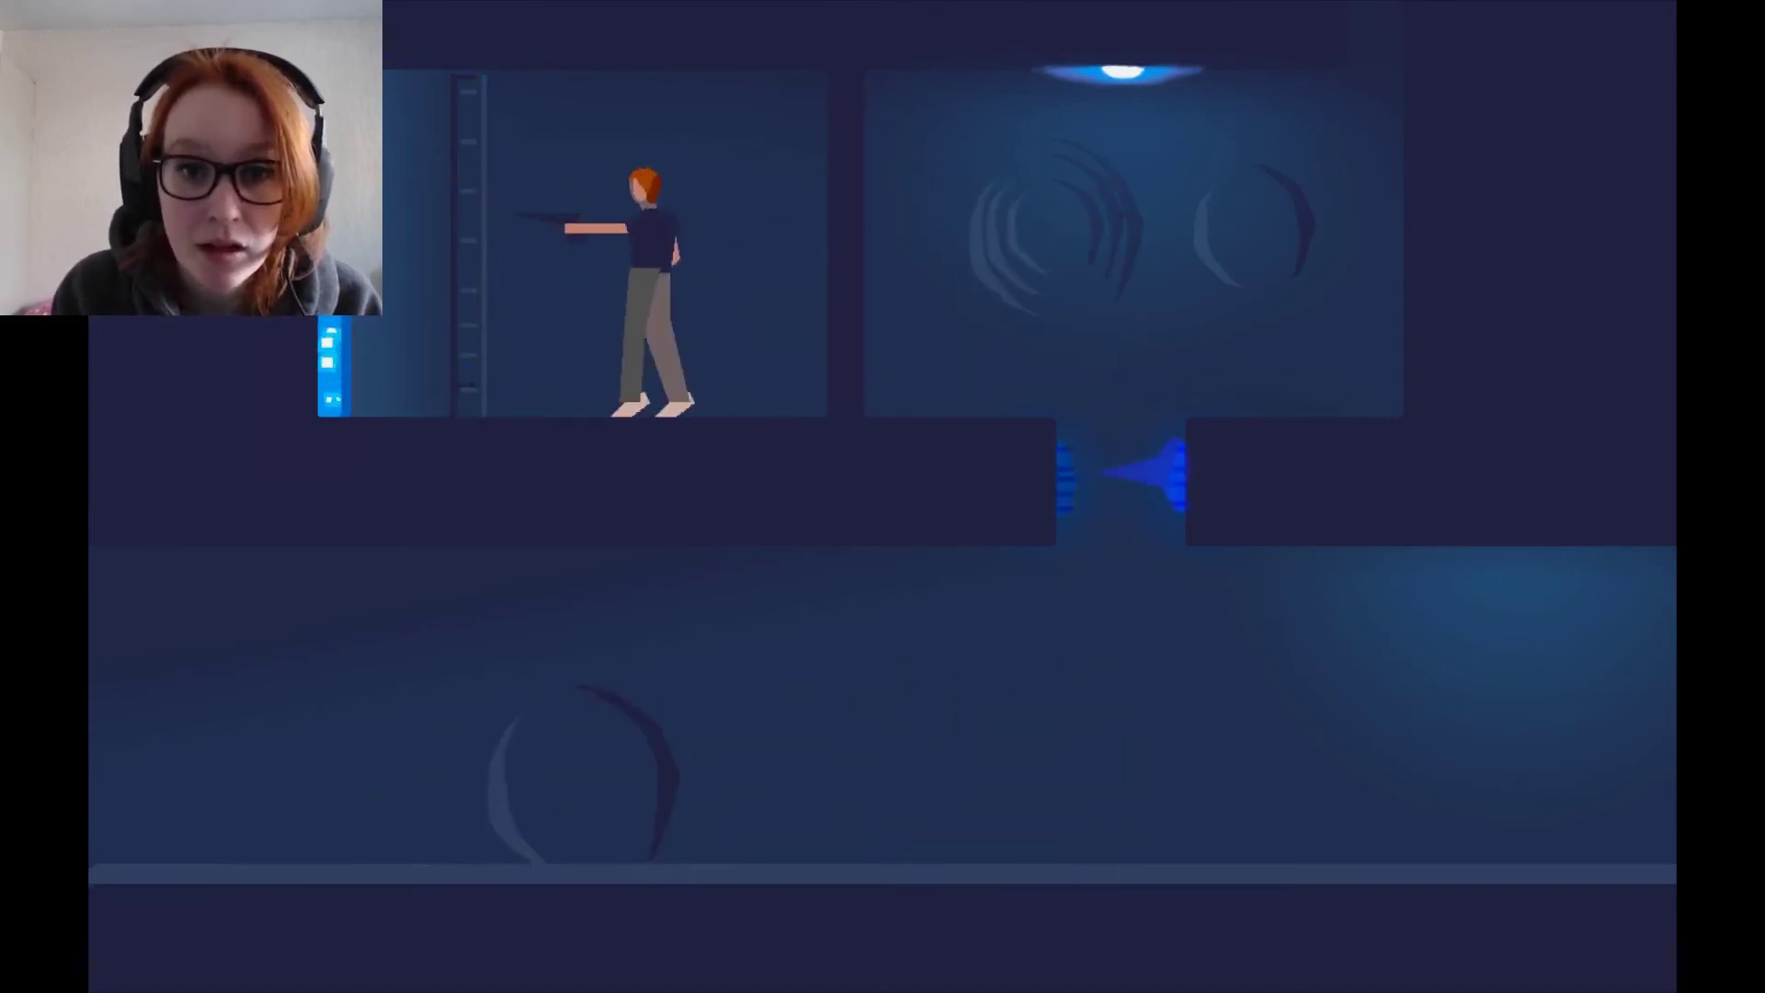
pyautogui.press('Right')
pyautogui.press('Right')
pyautogui.press('Right')
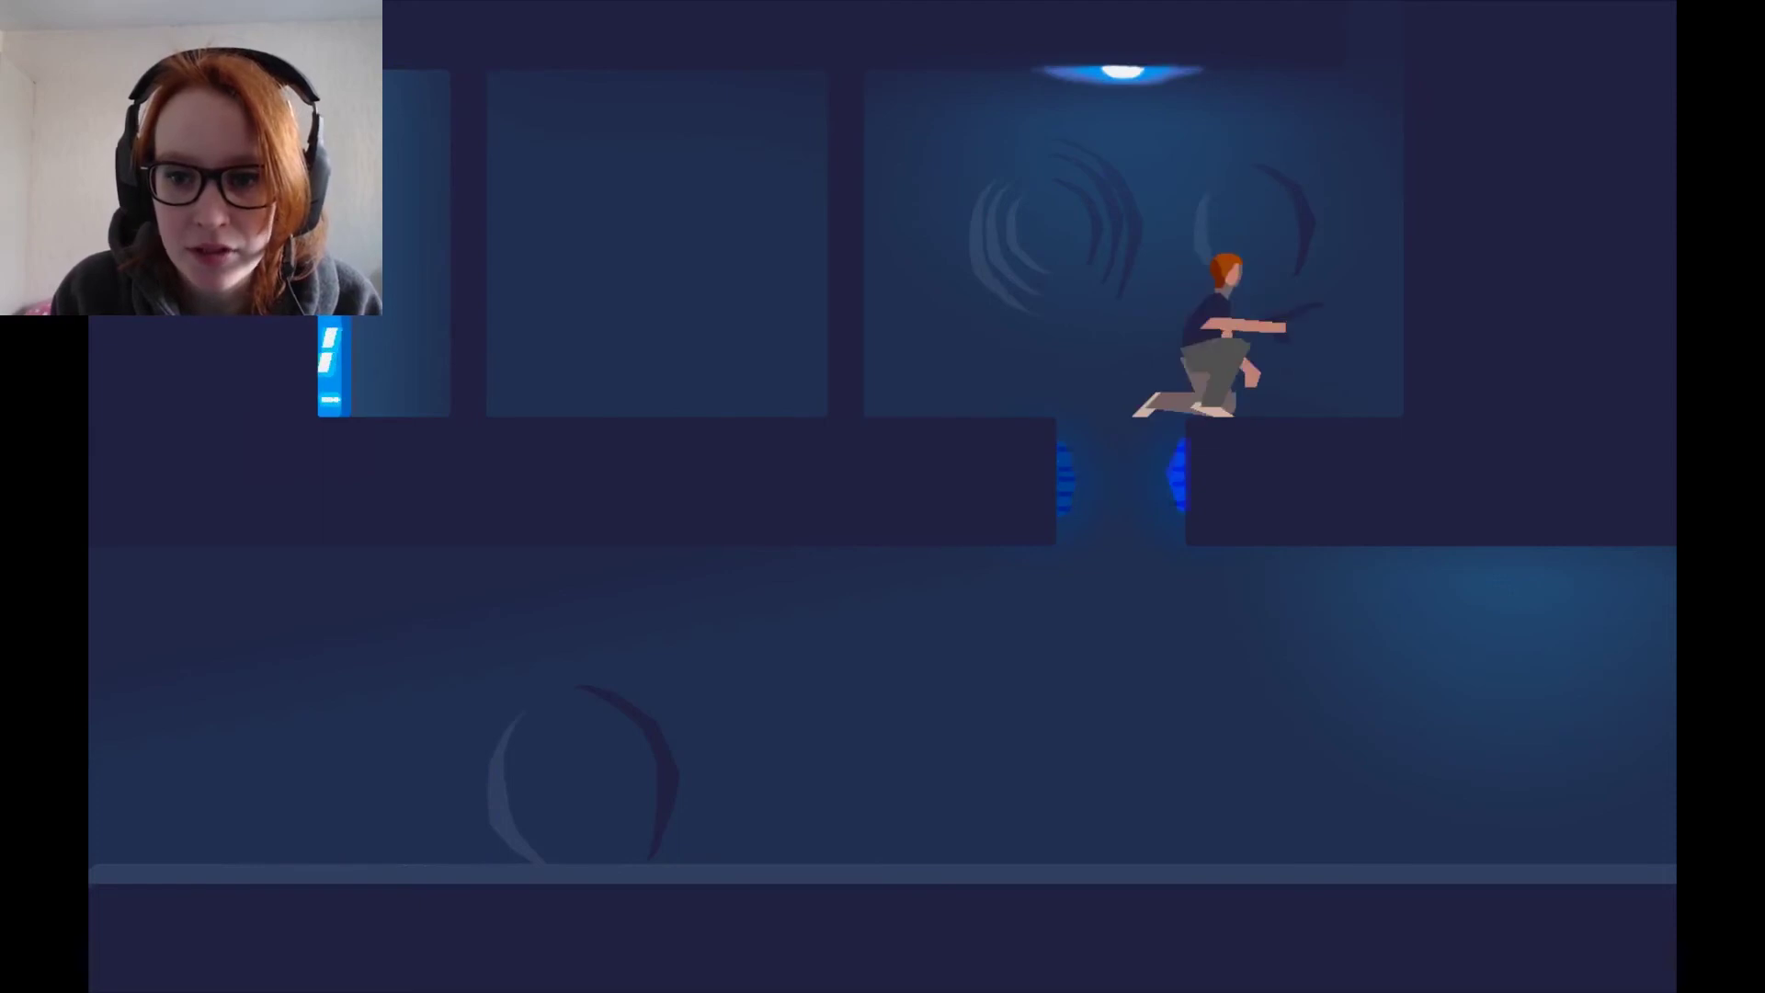
pyautogui.press('Down')
pyautogui.press('Right')
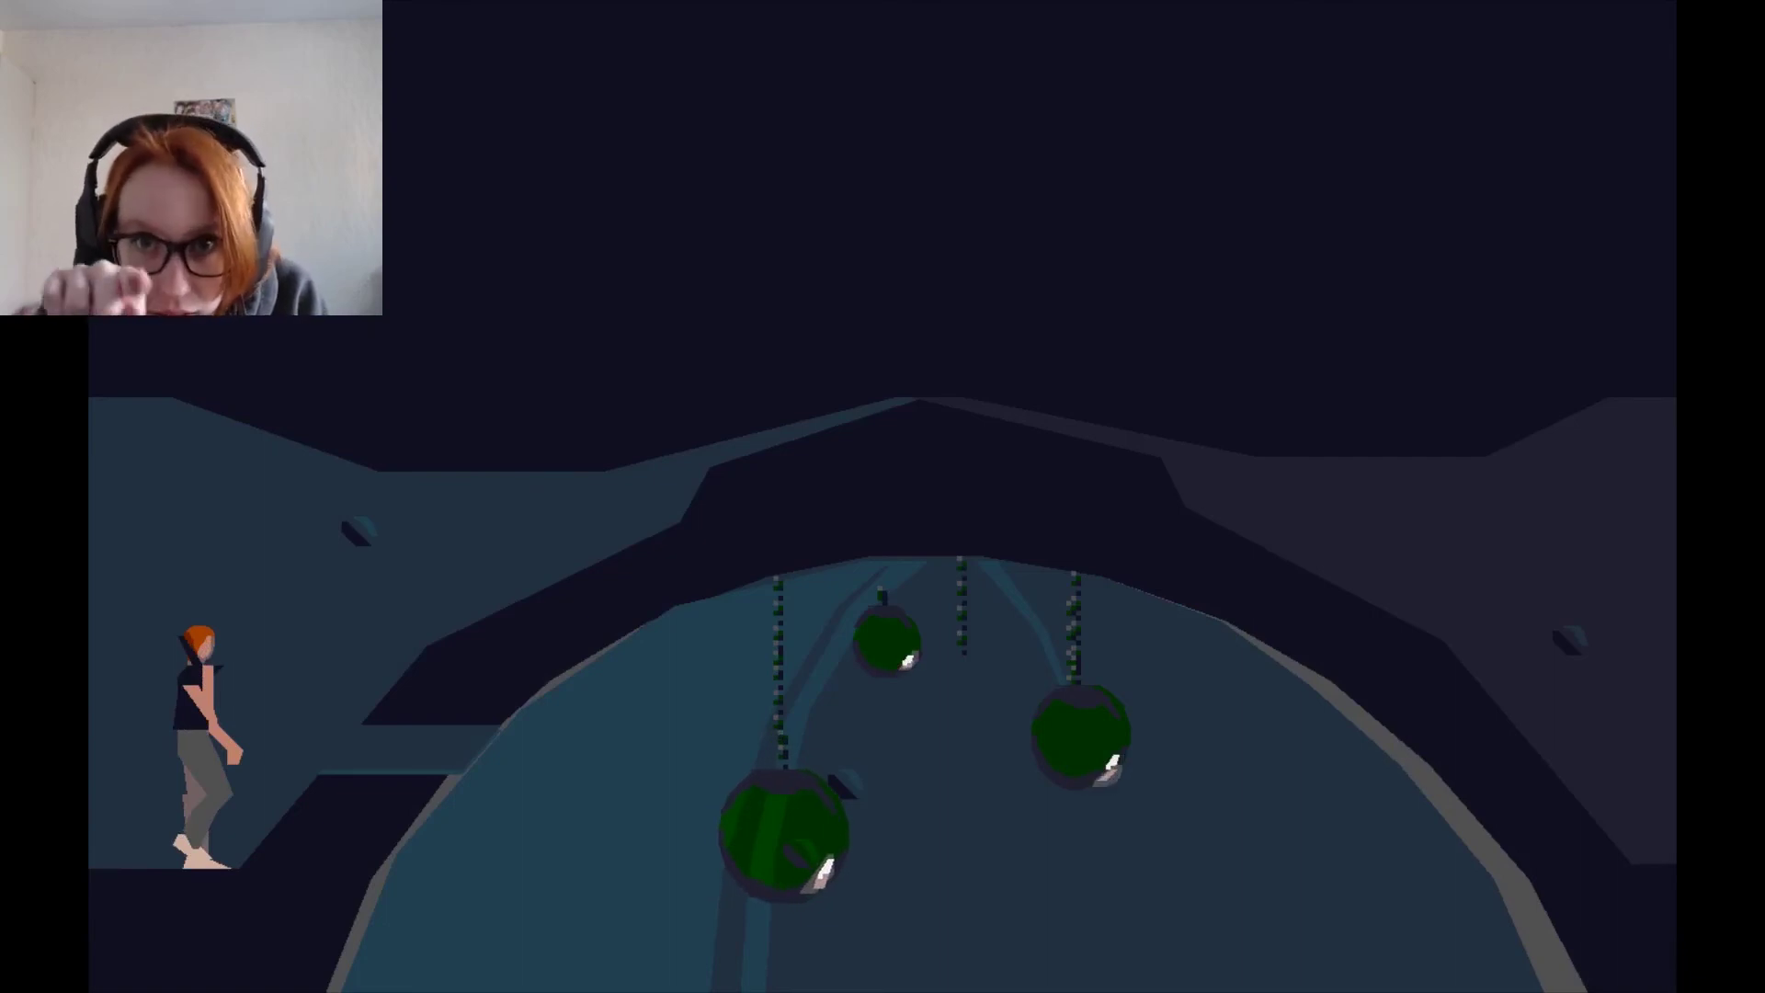
pyautogui.press('Left')
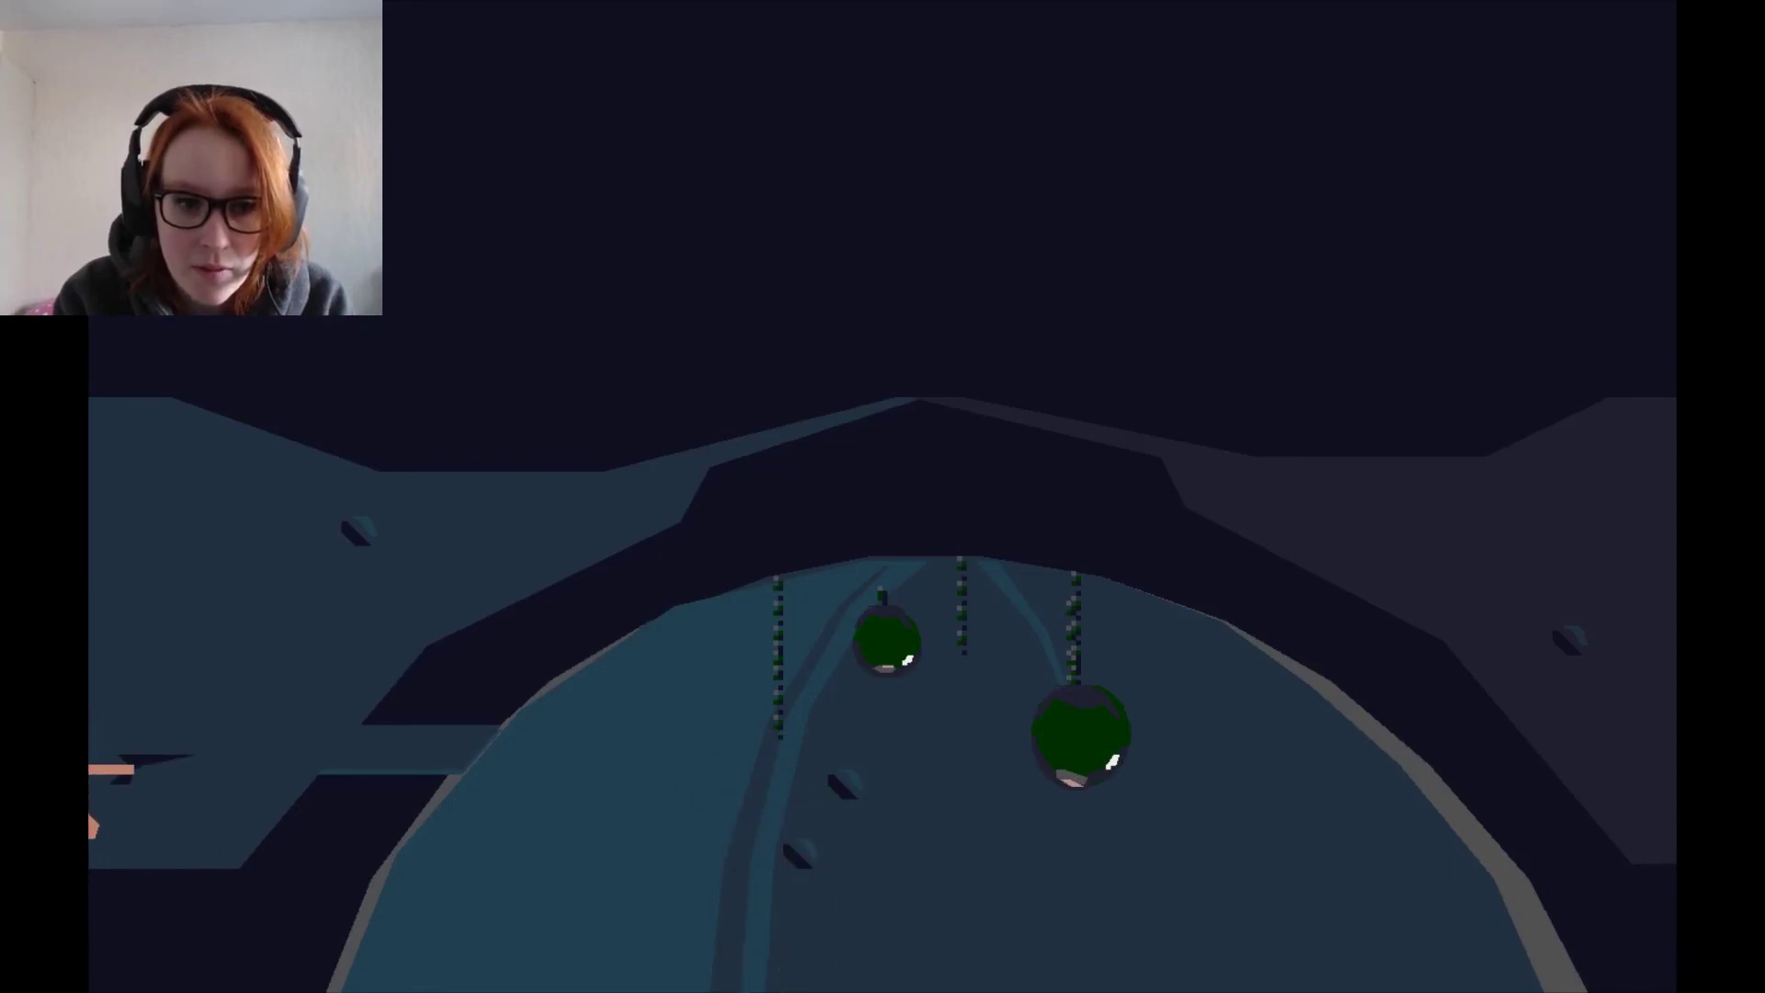
pyautogui.press('Left')
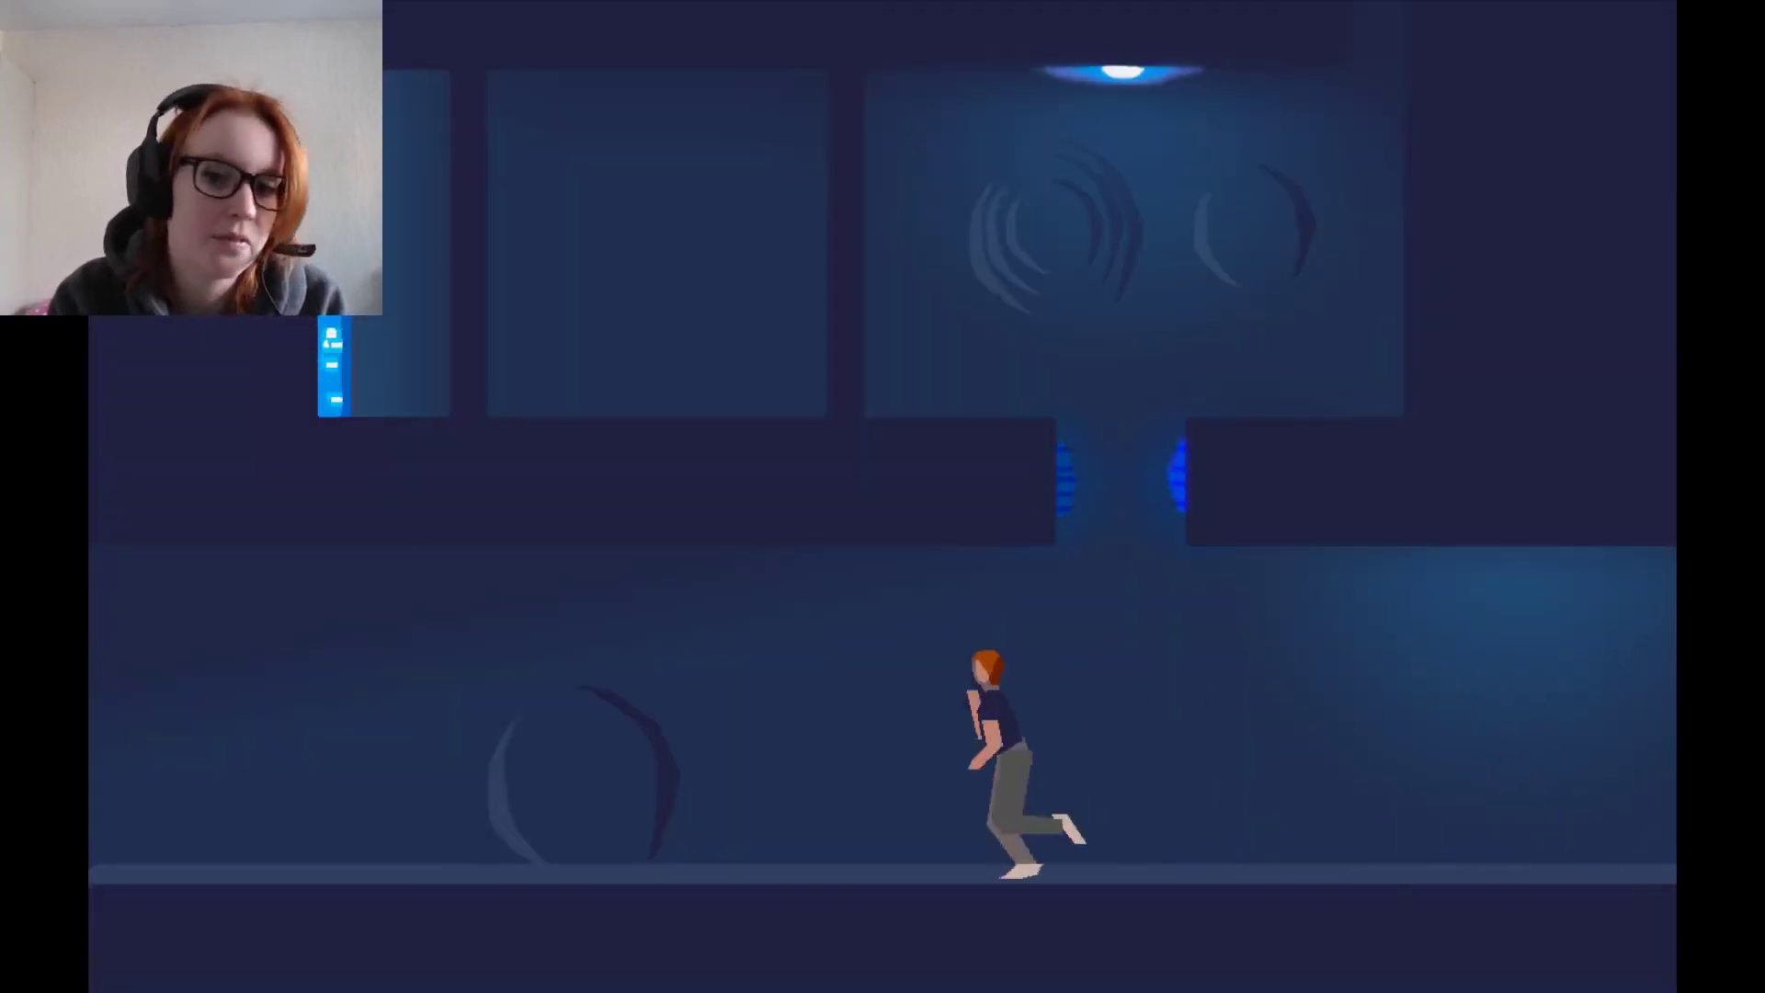
pyautogui.press('Left')
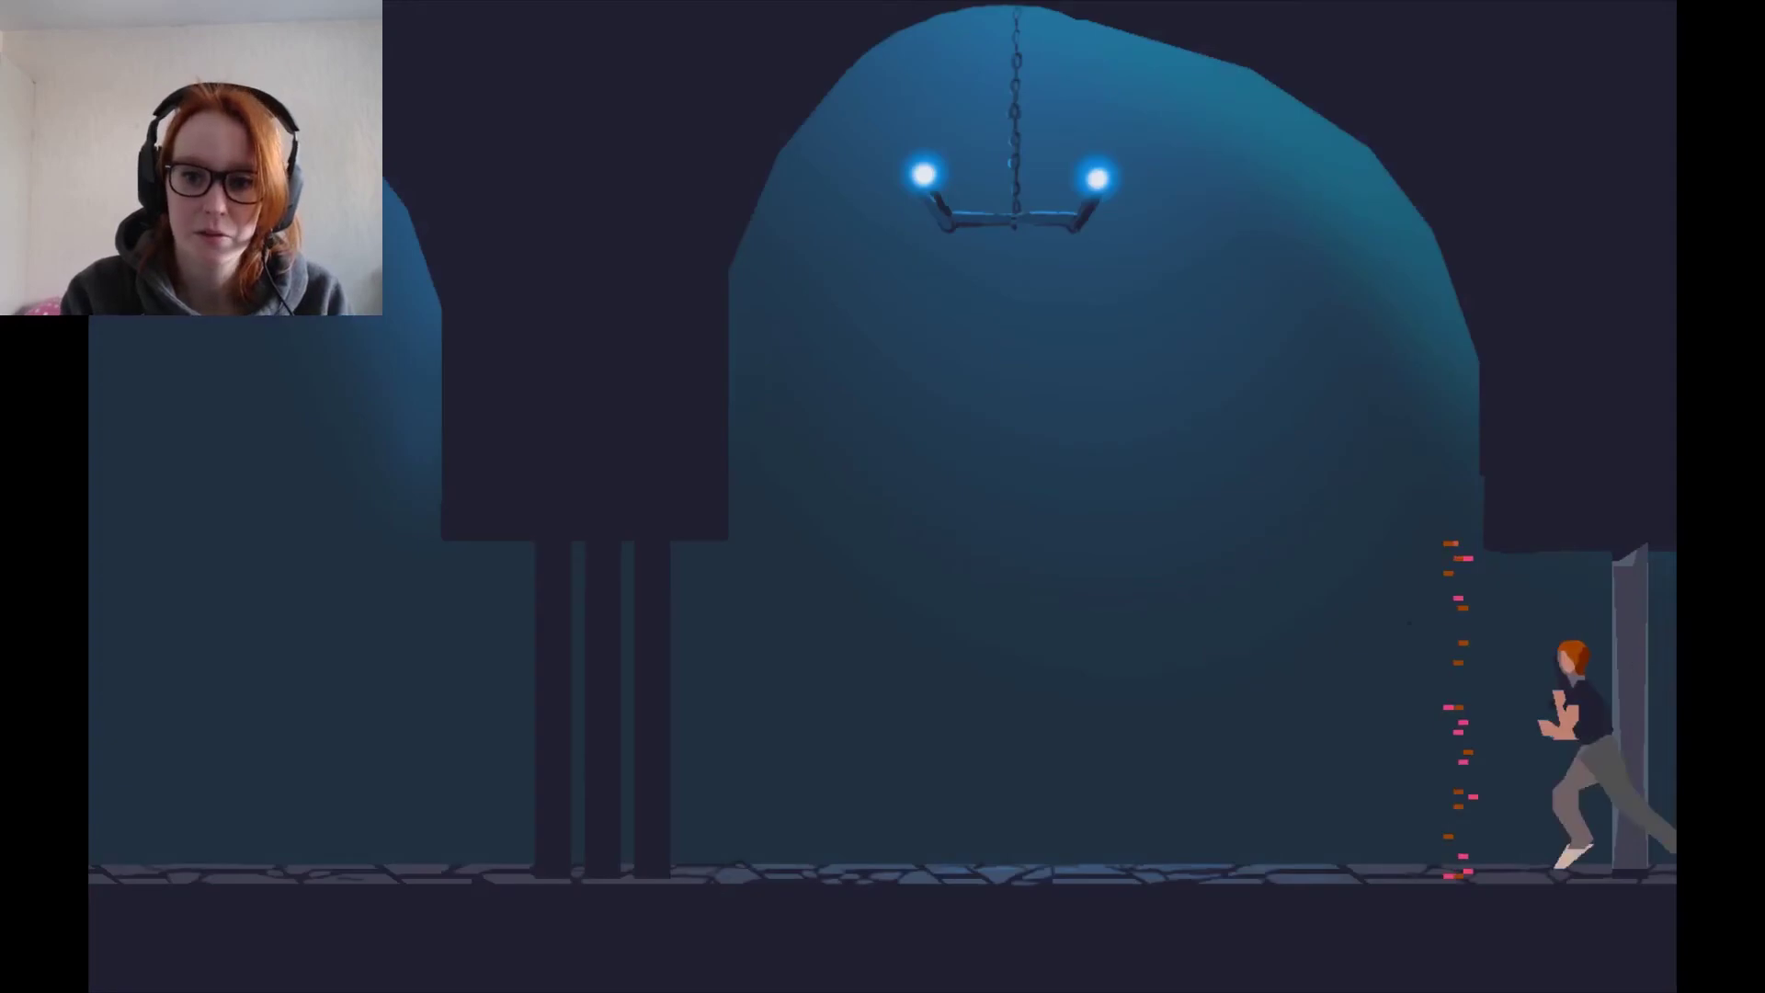
pyautogui.press('Left')
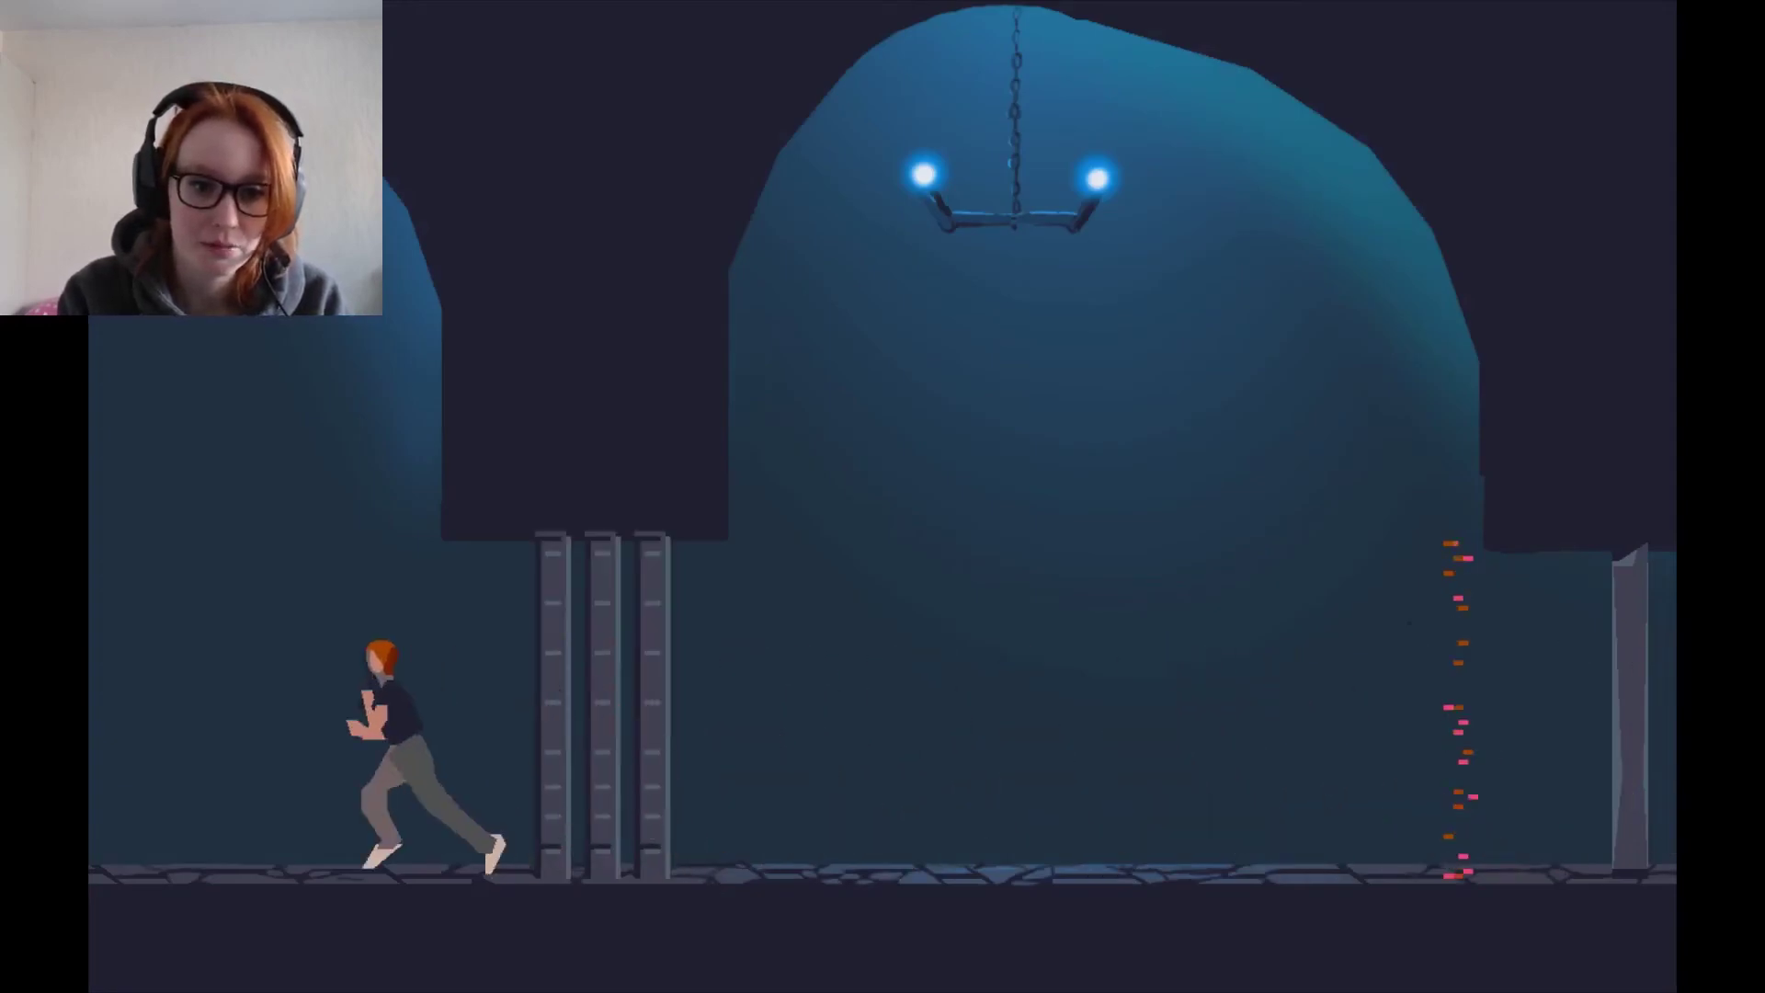
pyautogui.press('Left')
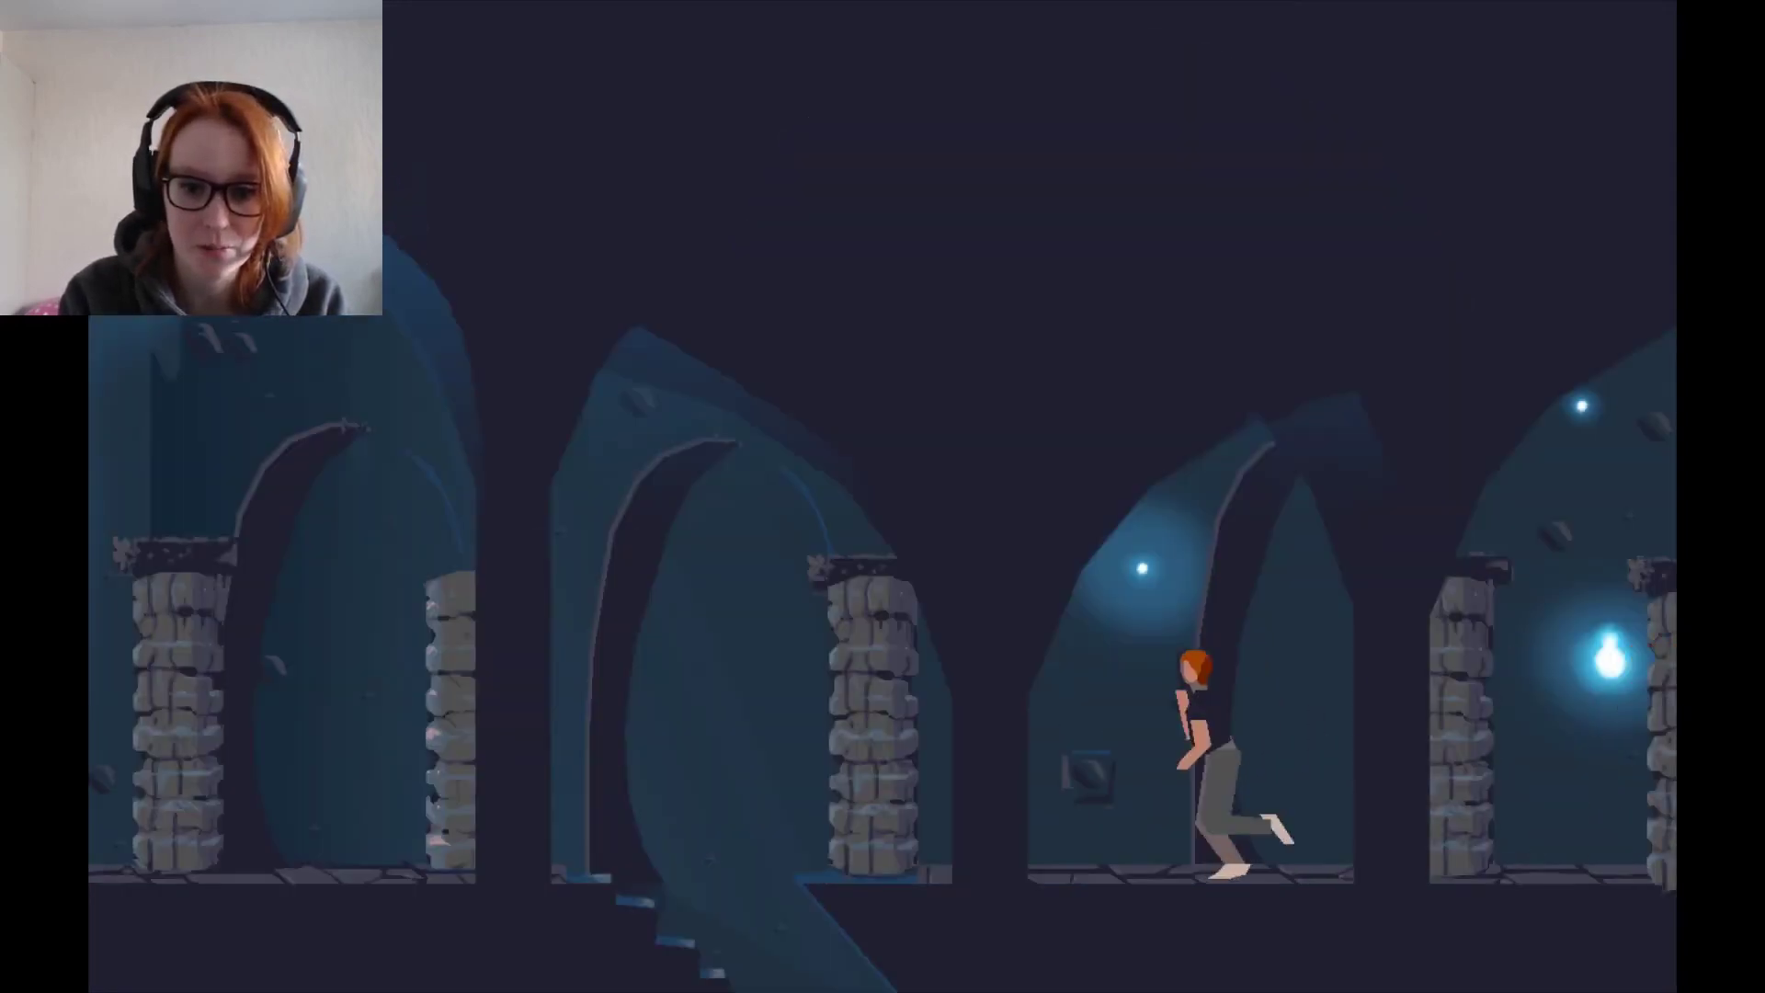
pyautogui.press('Left')
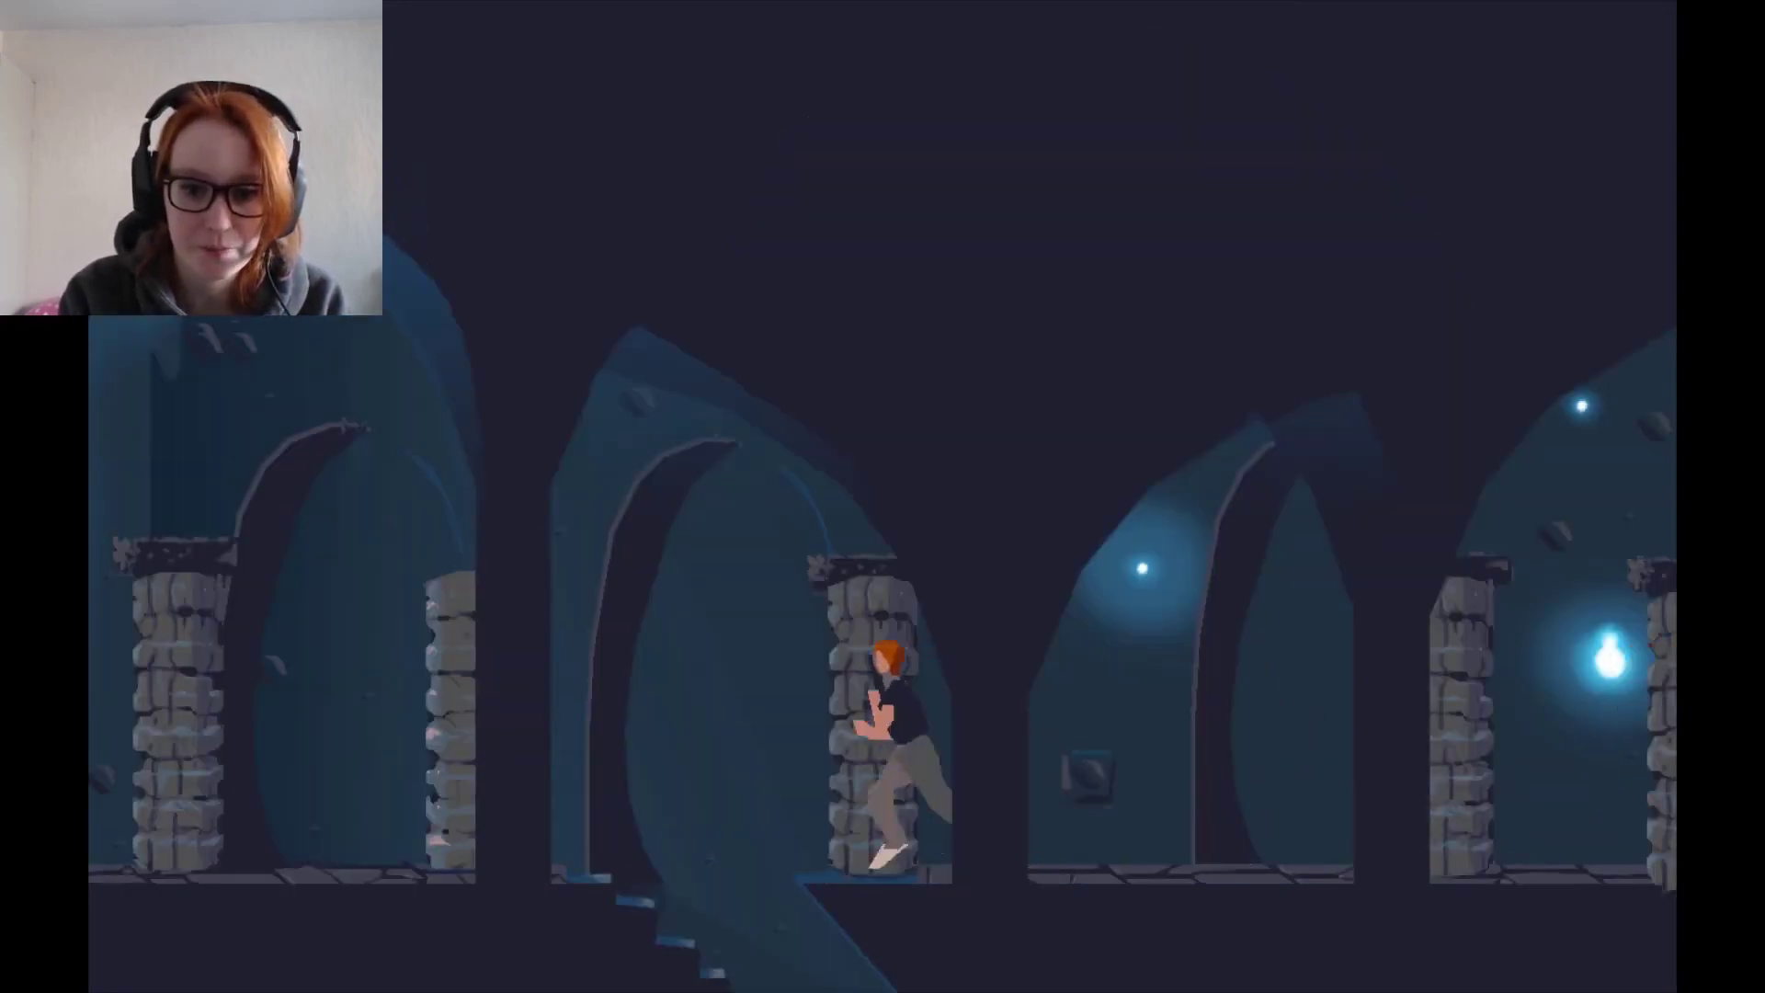
pyautogui.press('Down')
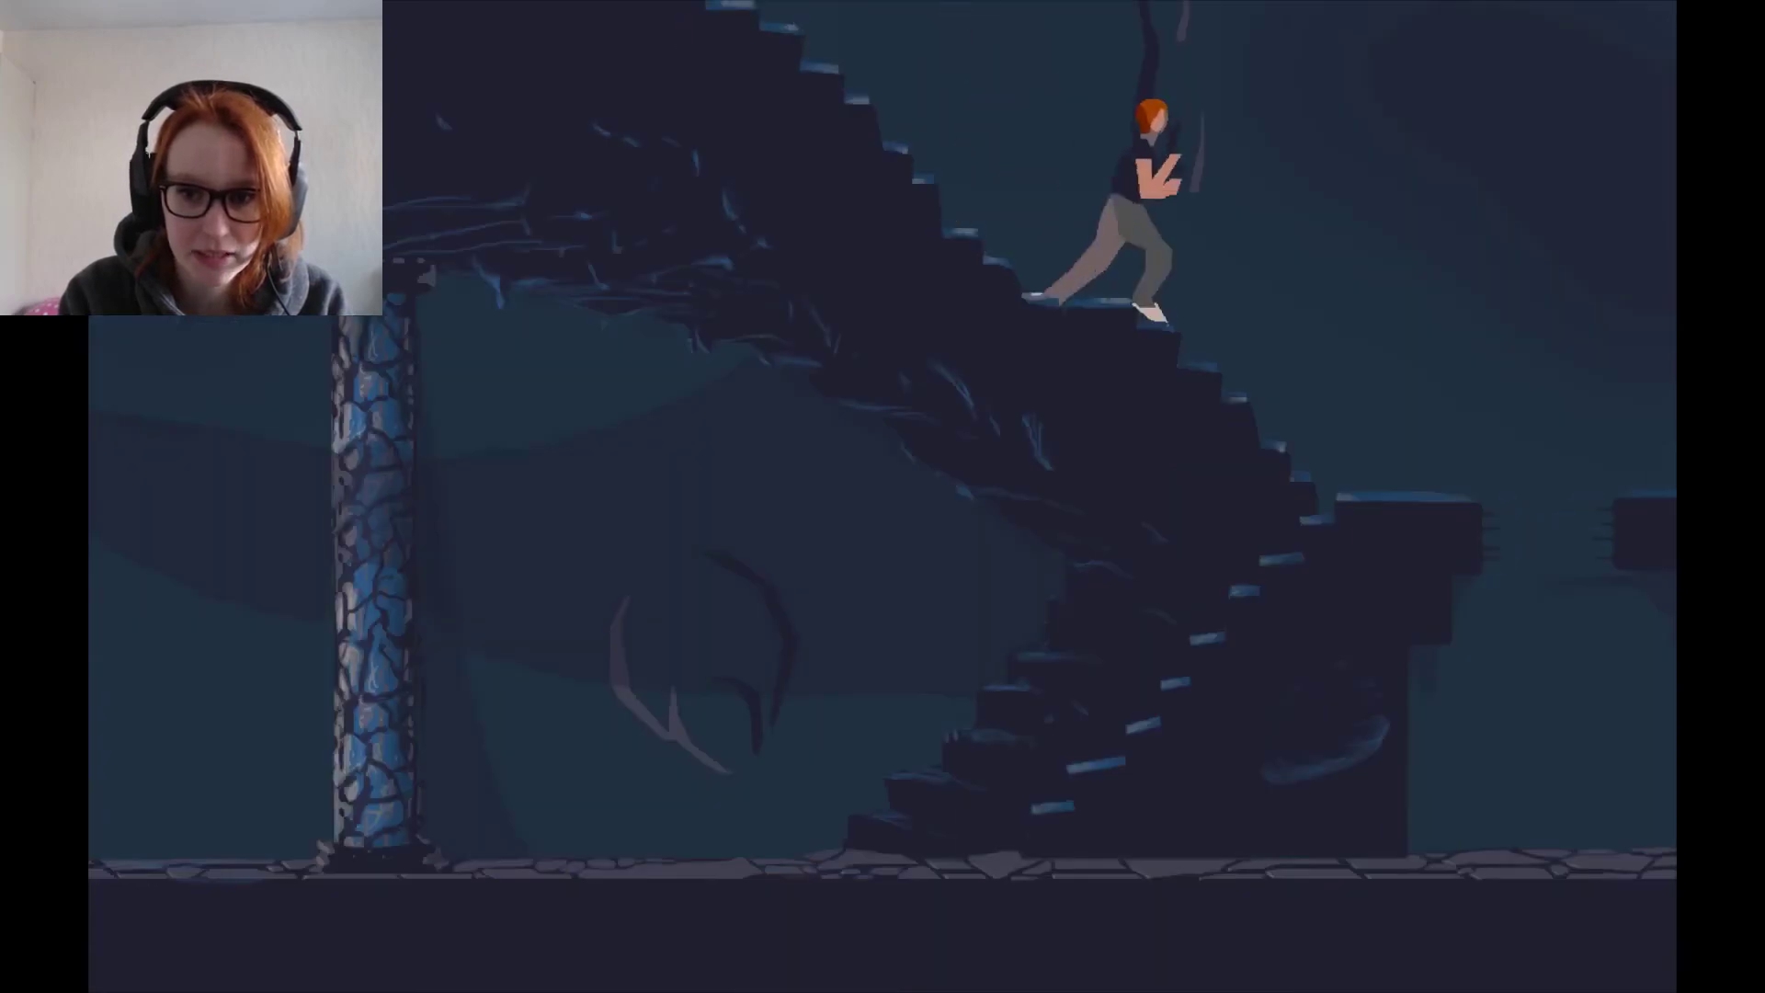
pyautogui.press('space')
pyautogui.press('Right')
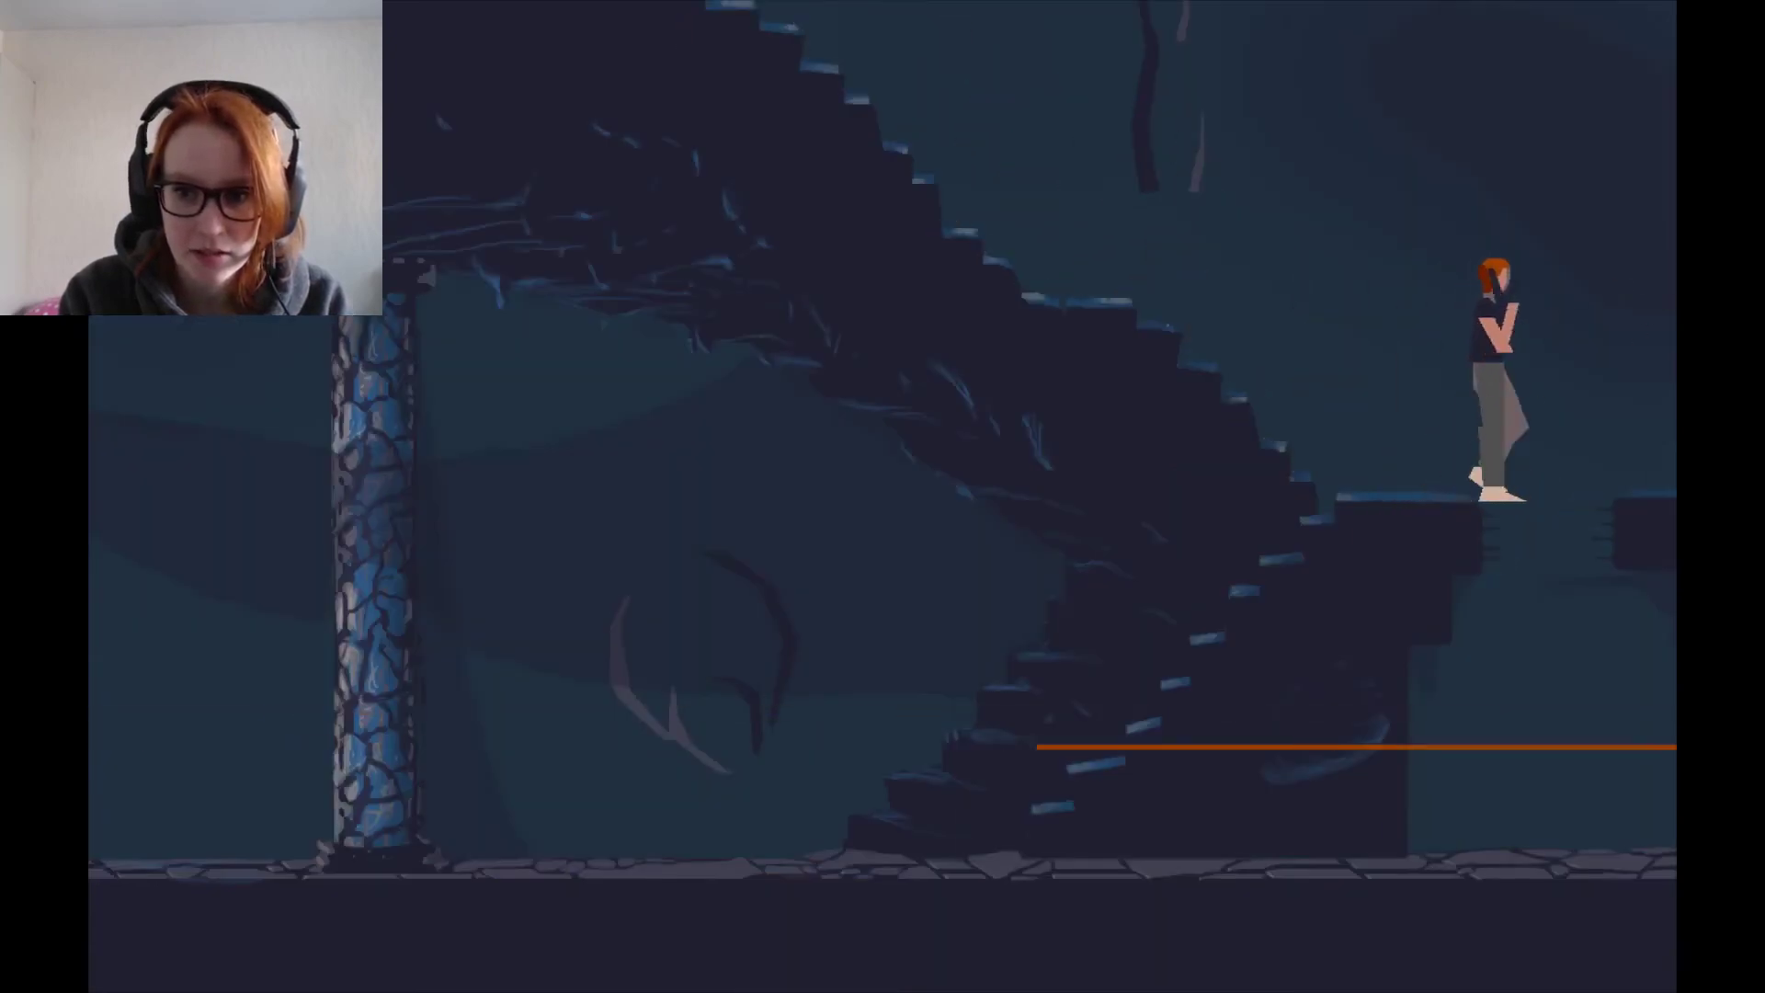
pyautogui.press('Left')
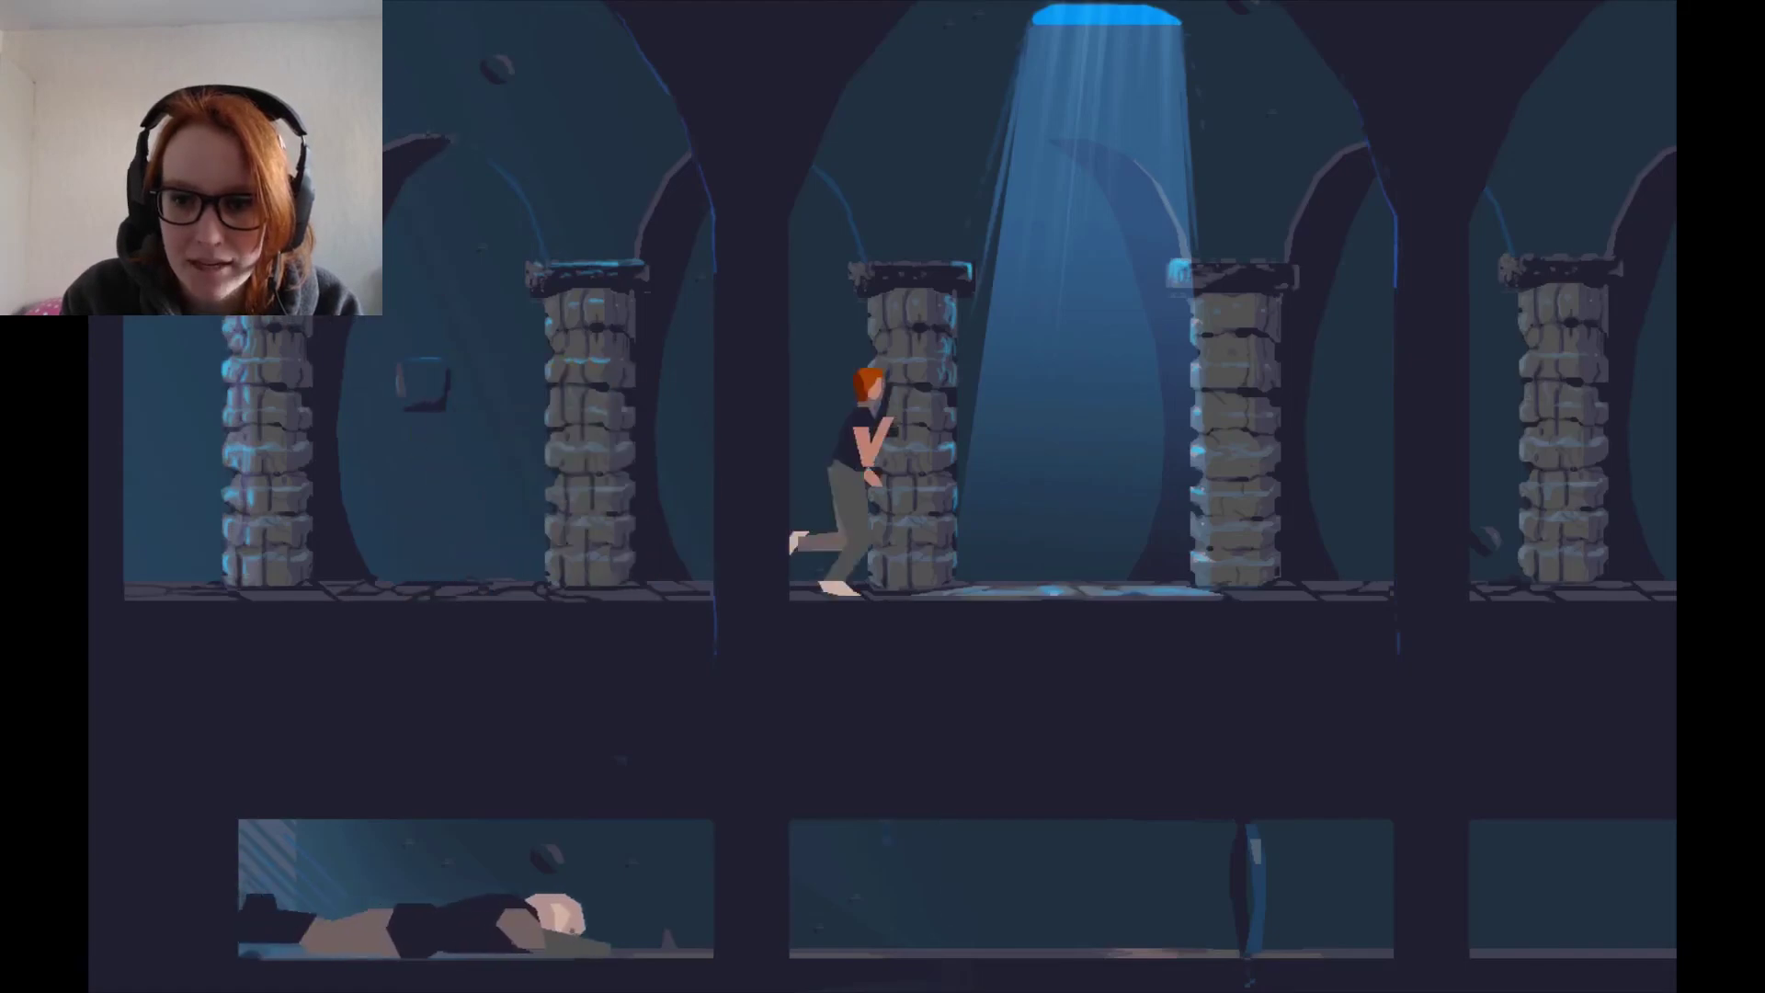
pyautogui.press('Right')
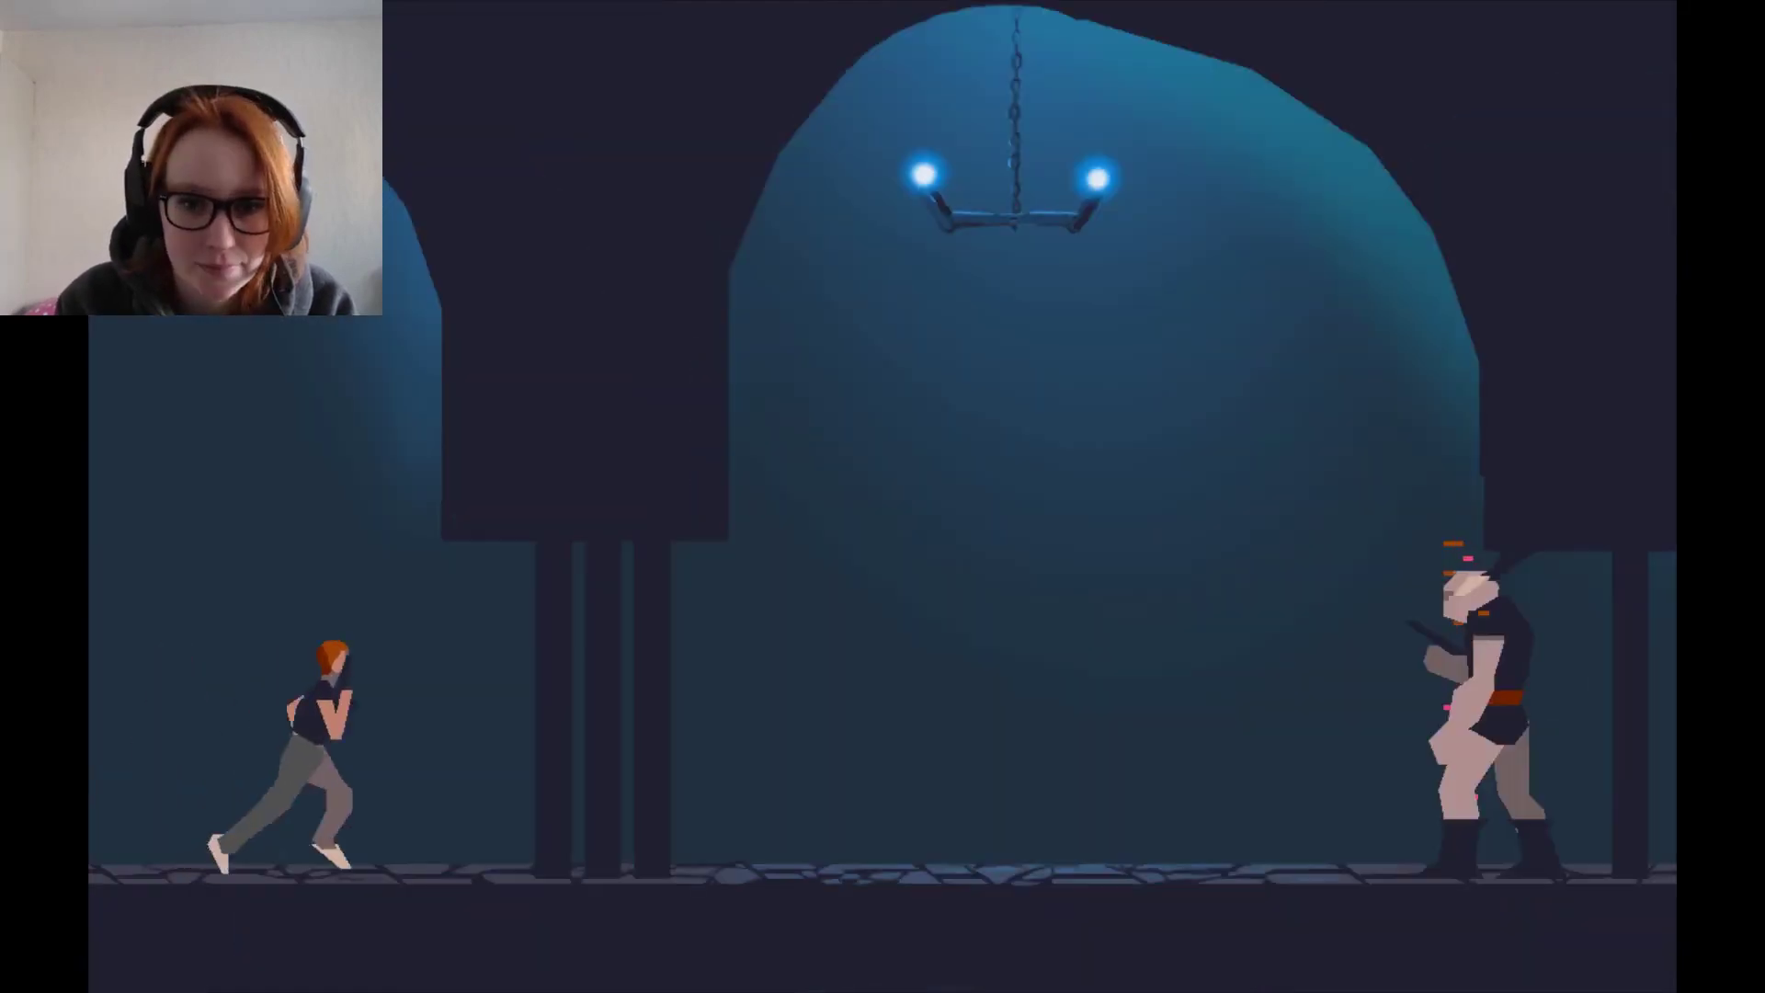
pyautogui.press('space')
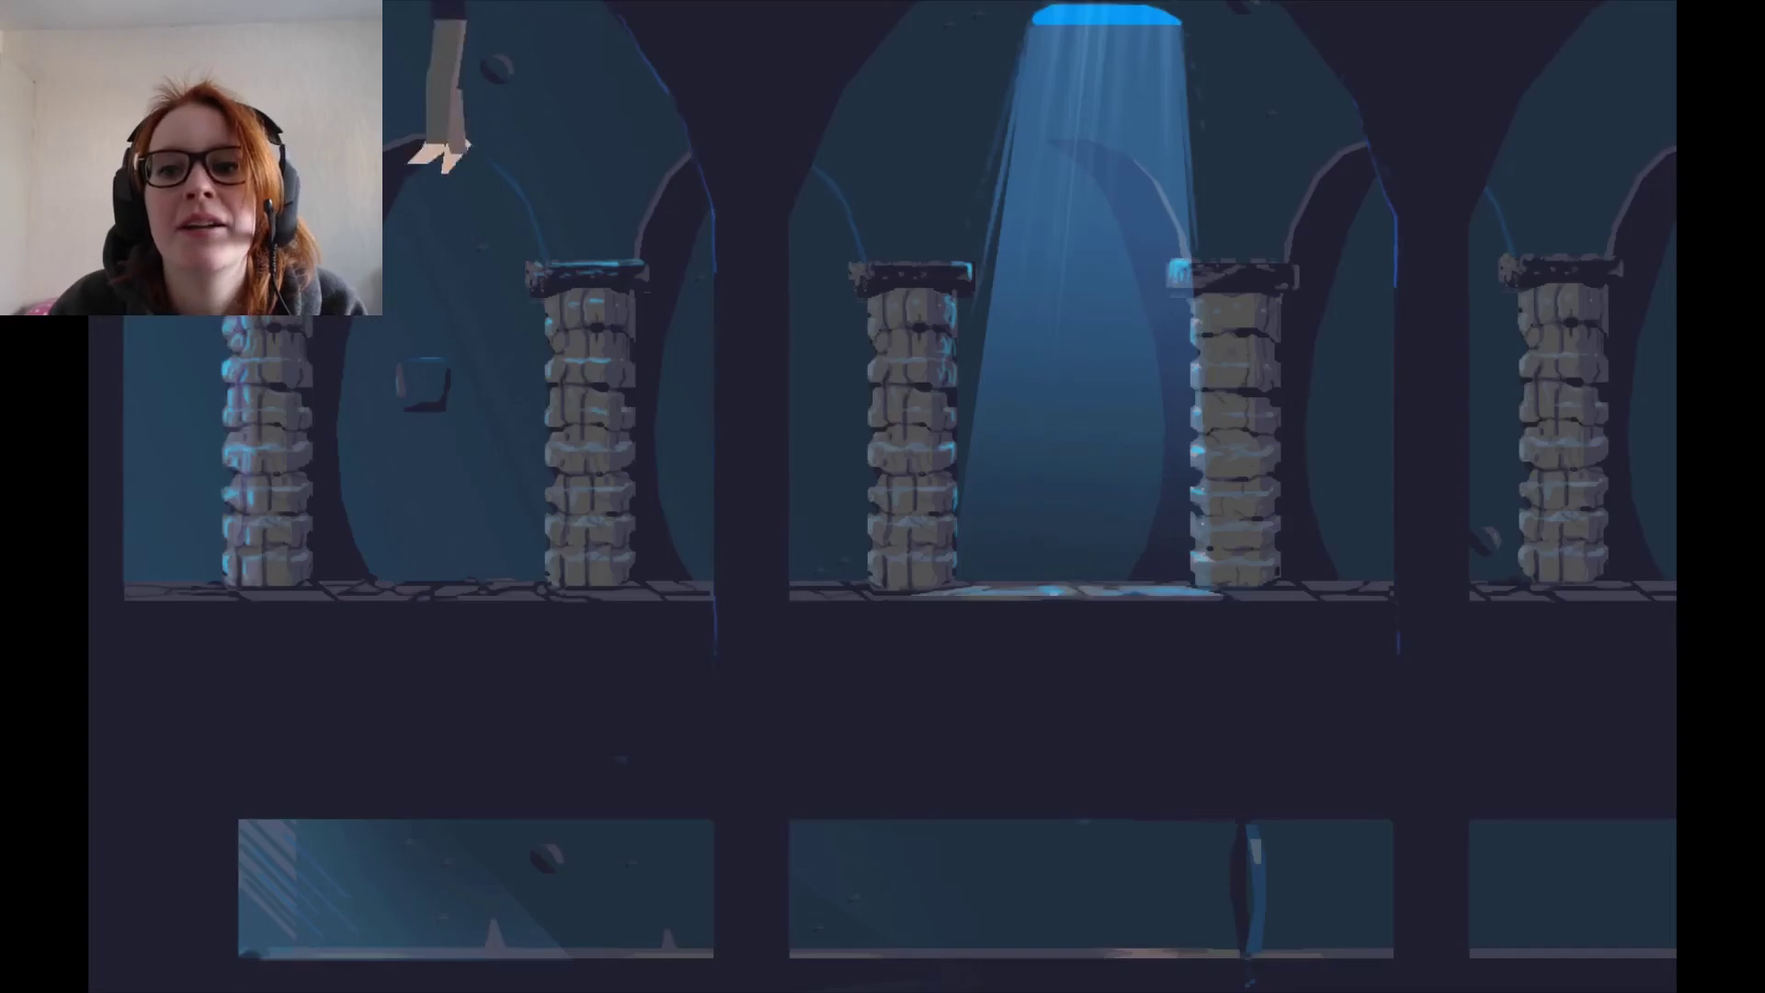
pyautogui.press('Right')
pyautogui.press('Right')
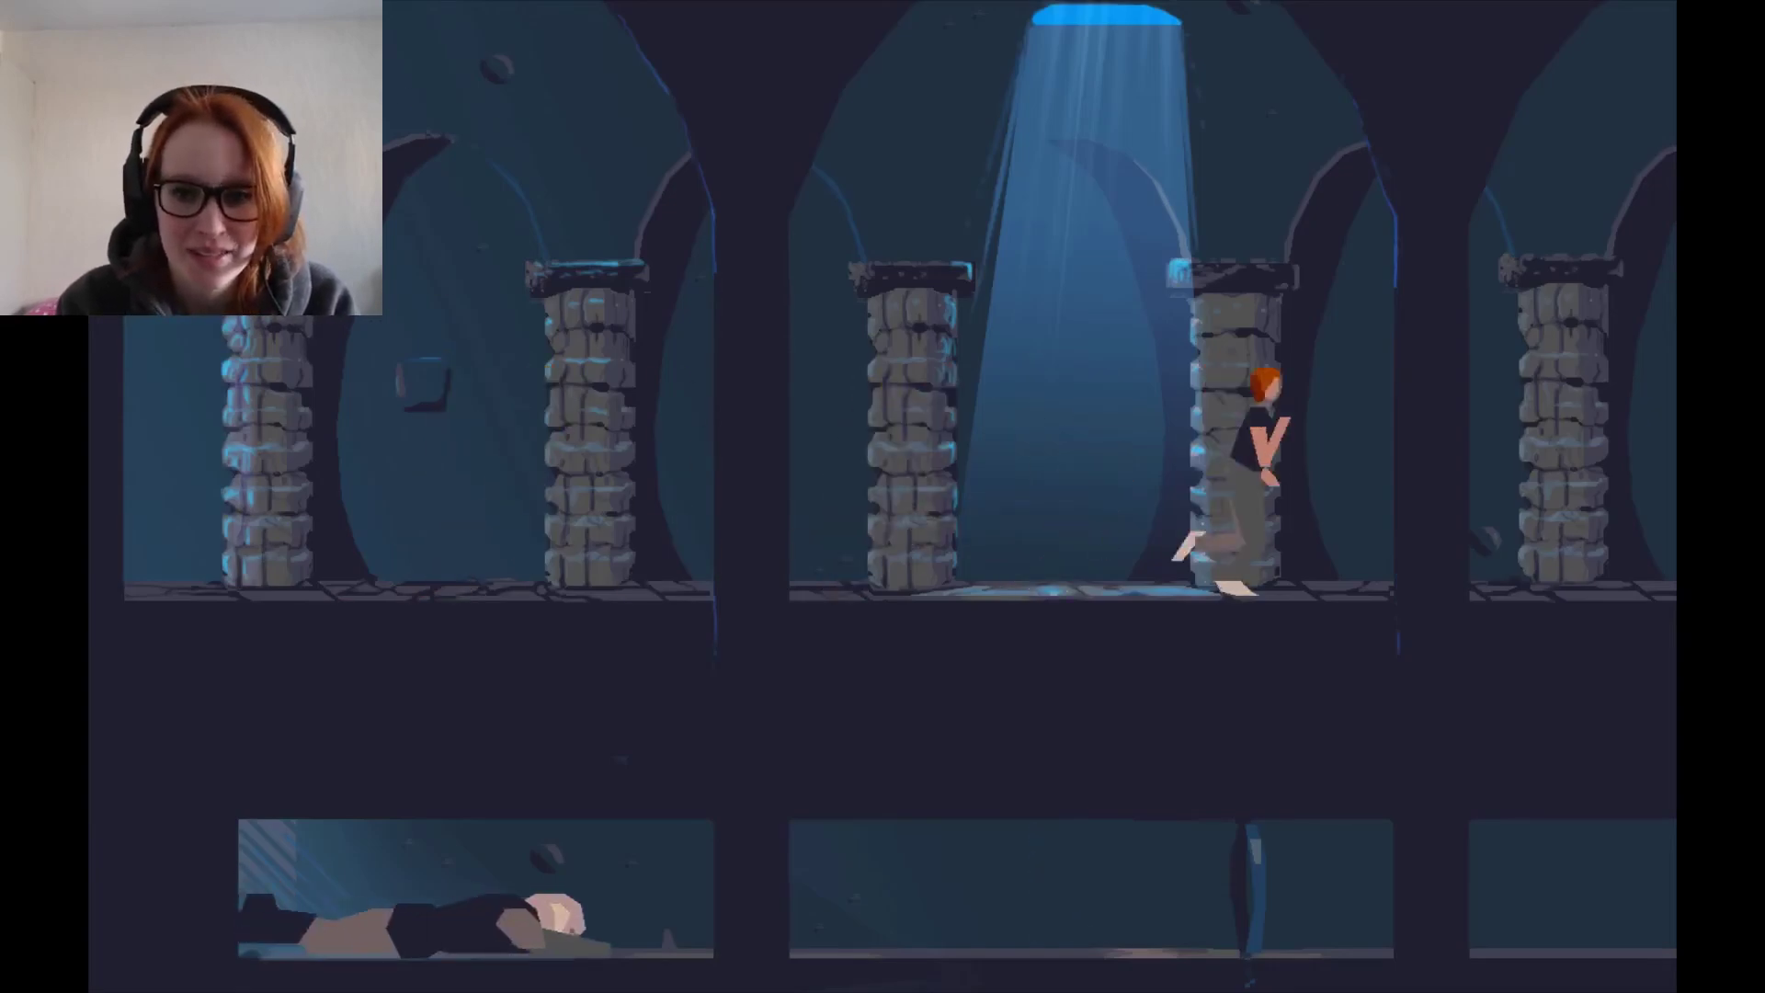
pyautogui.press('Right')
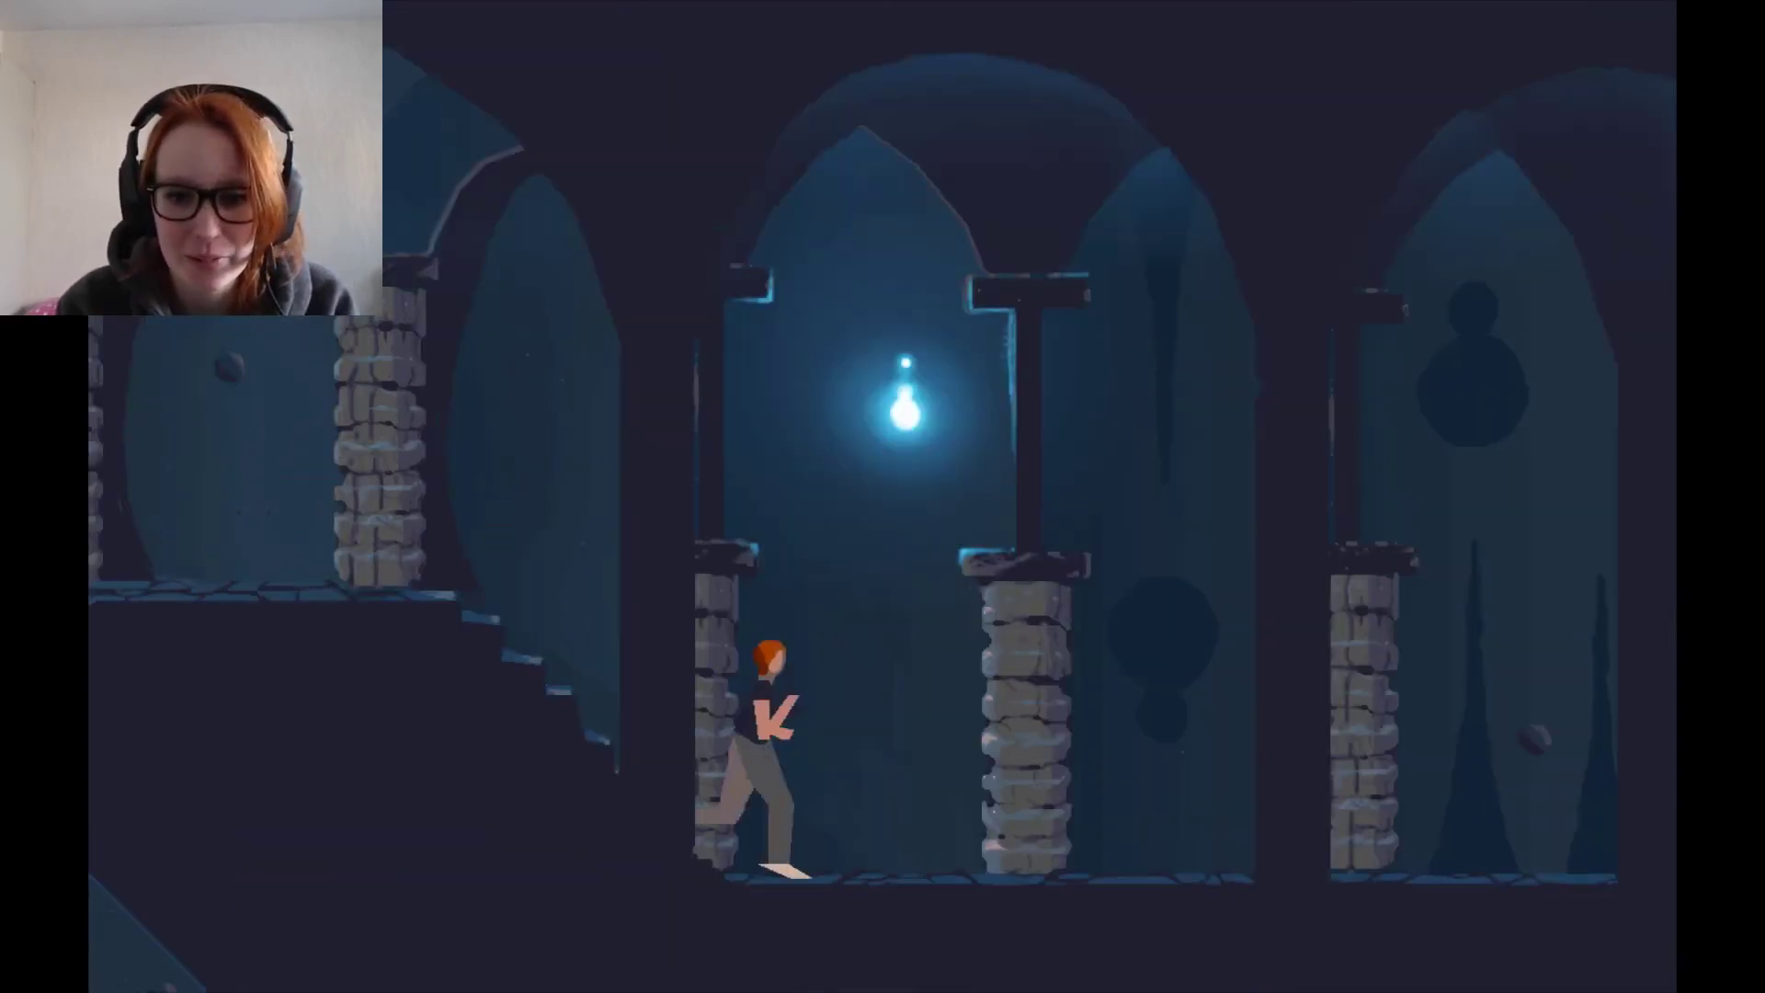
pyautogui.press('space')
pyautogui.press('Right')
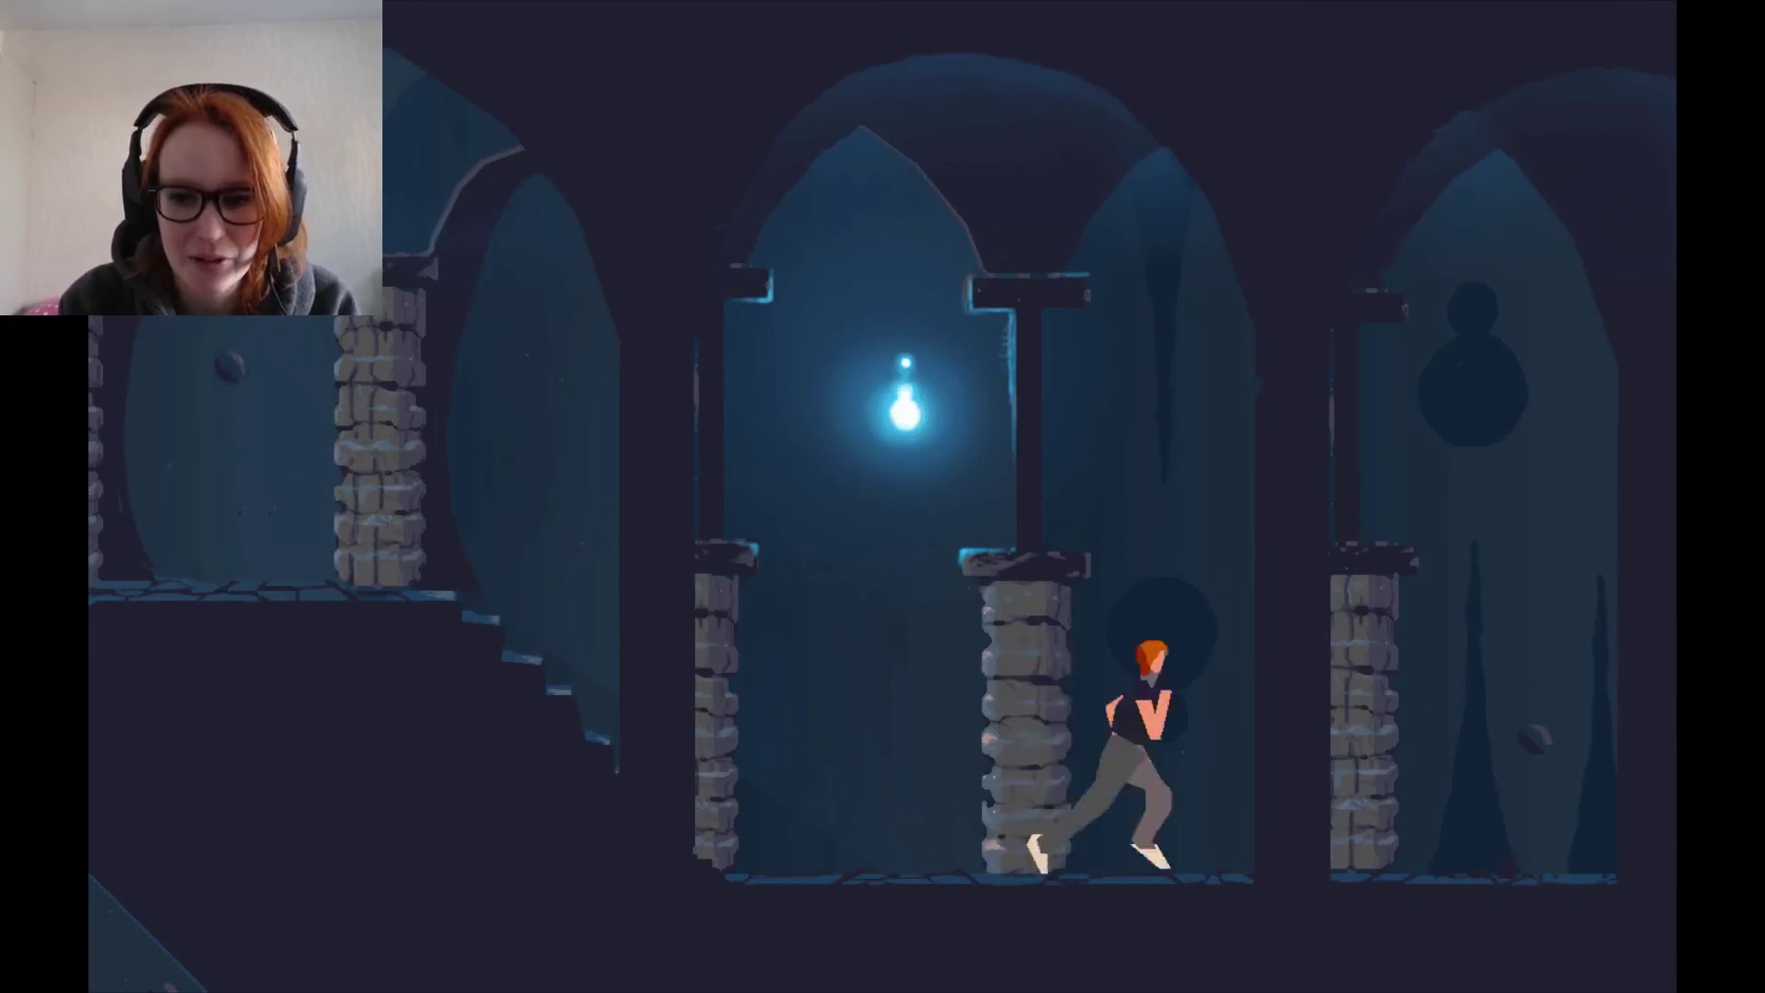
pyautogui.press('Right')
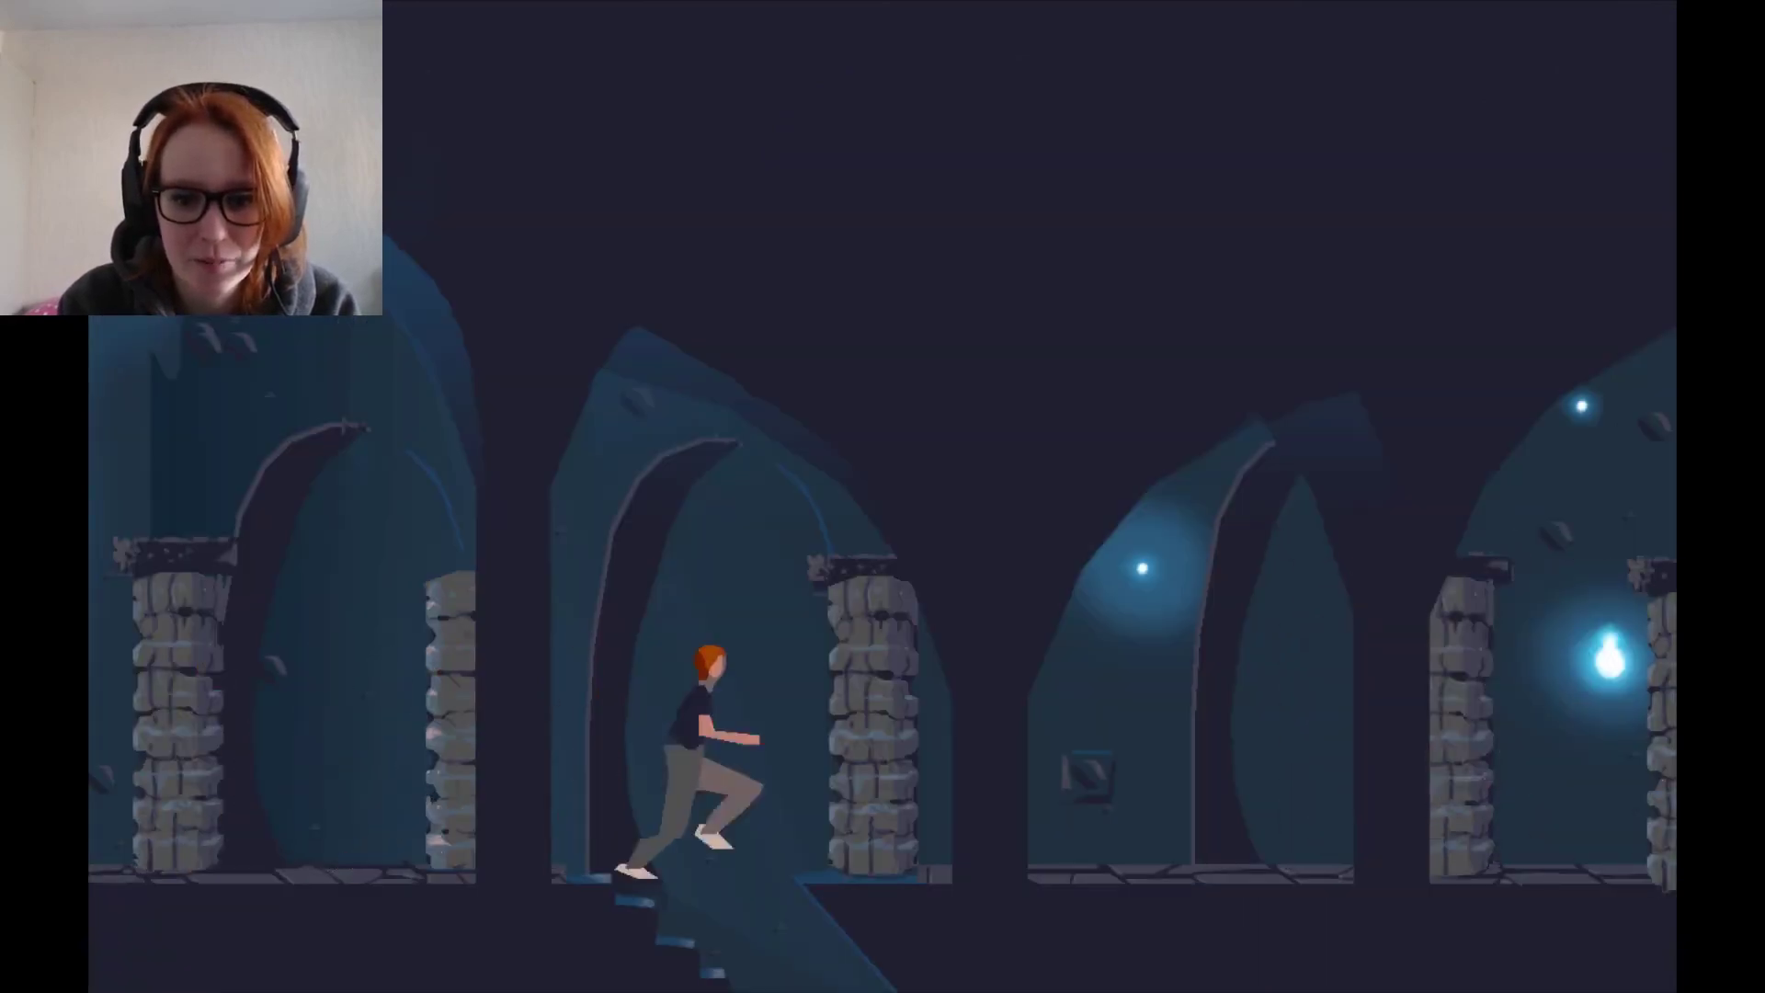
pyautogui.press('Right')
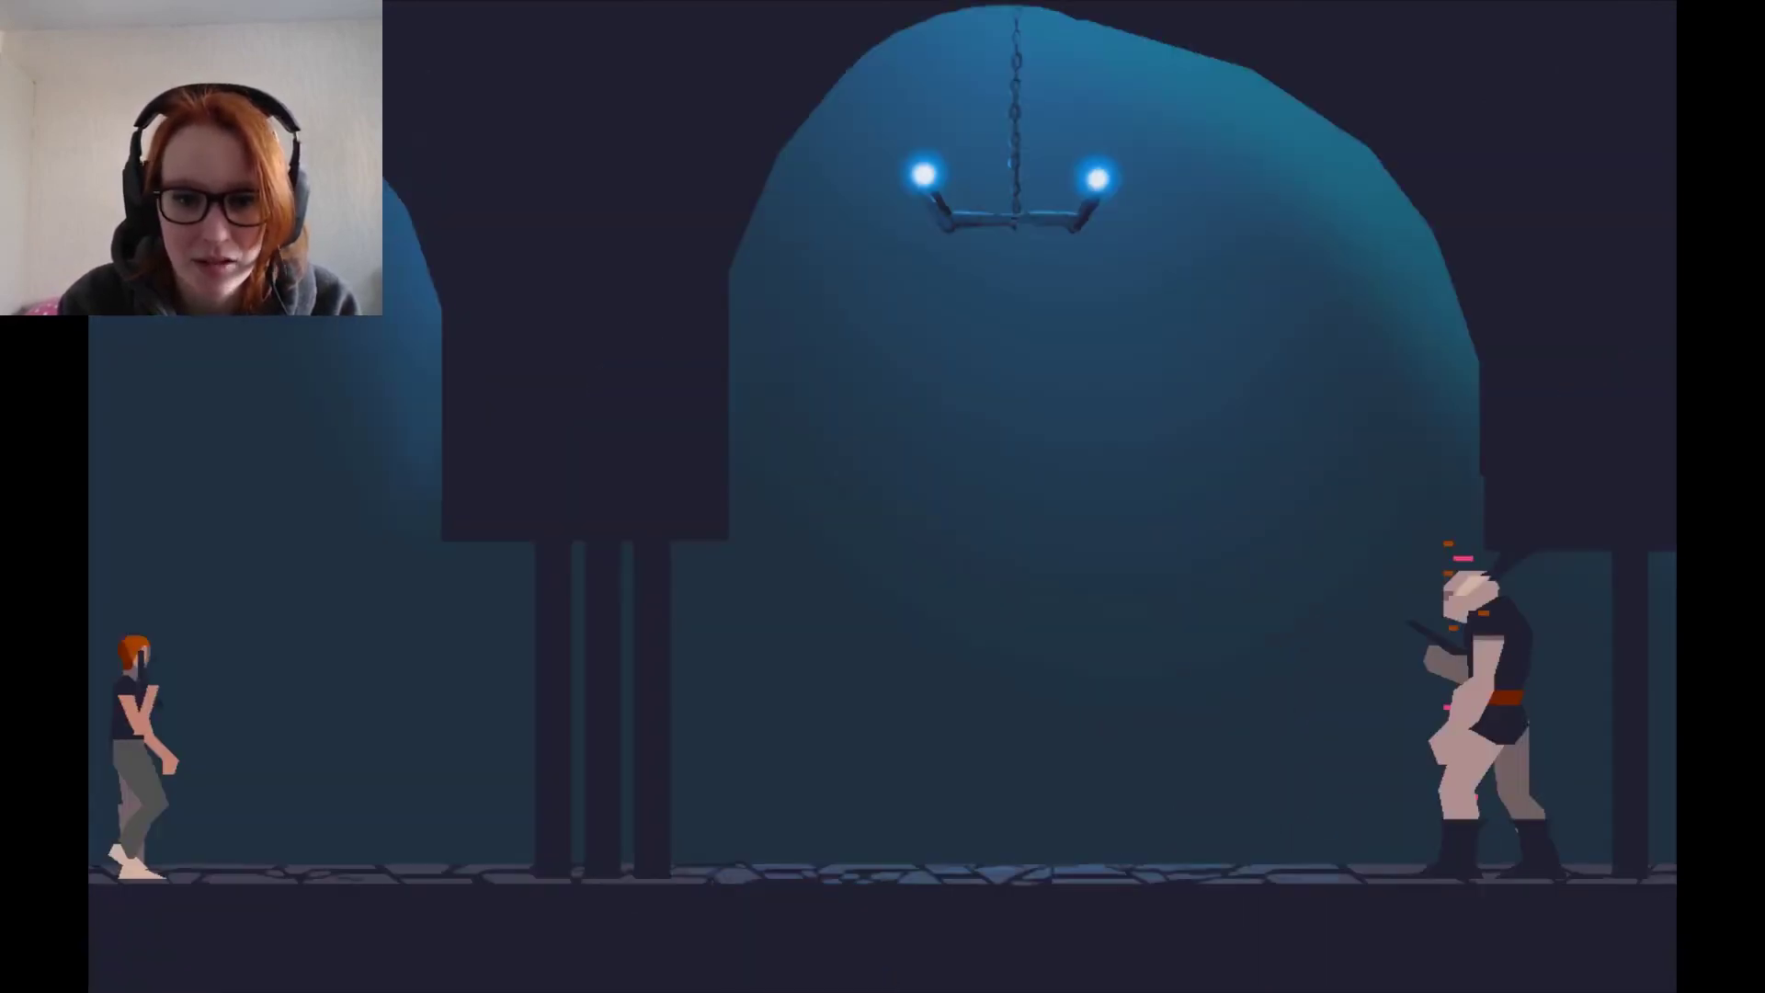
pyautogui.press('Right')
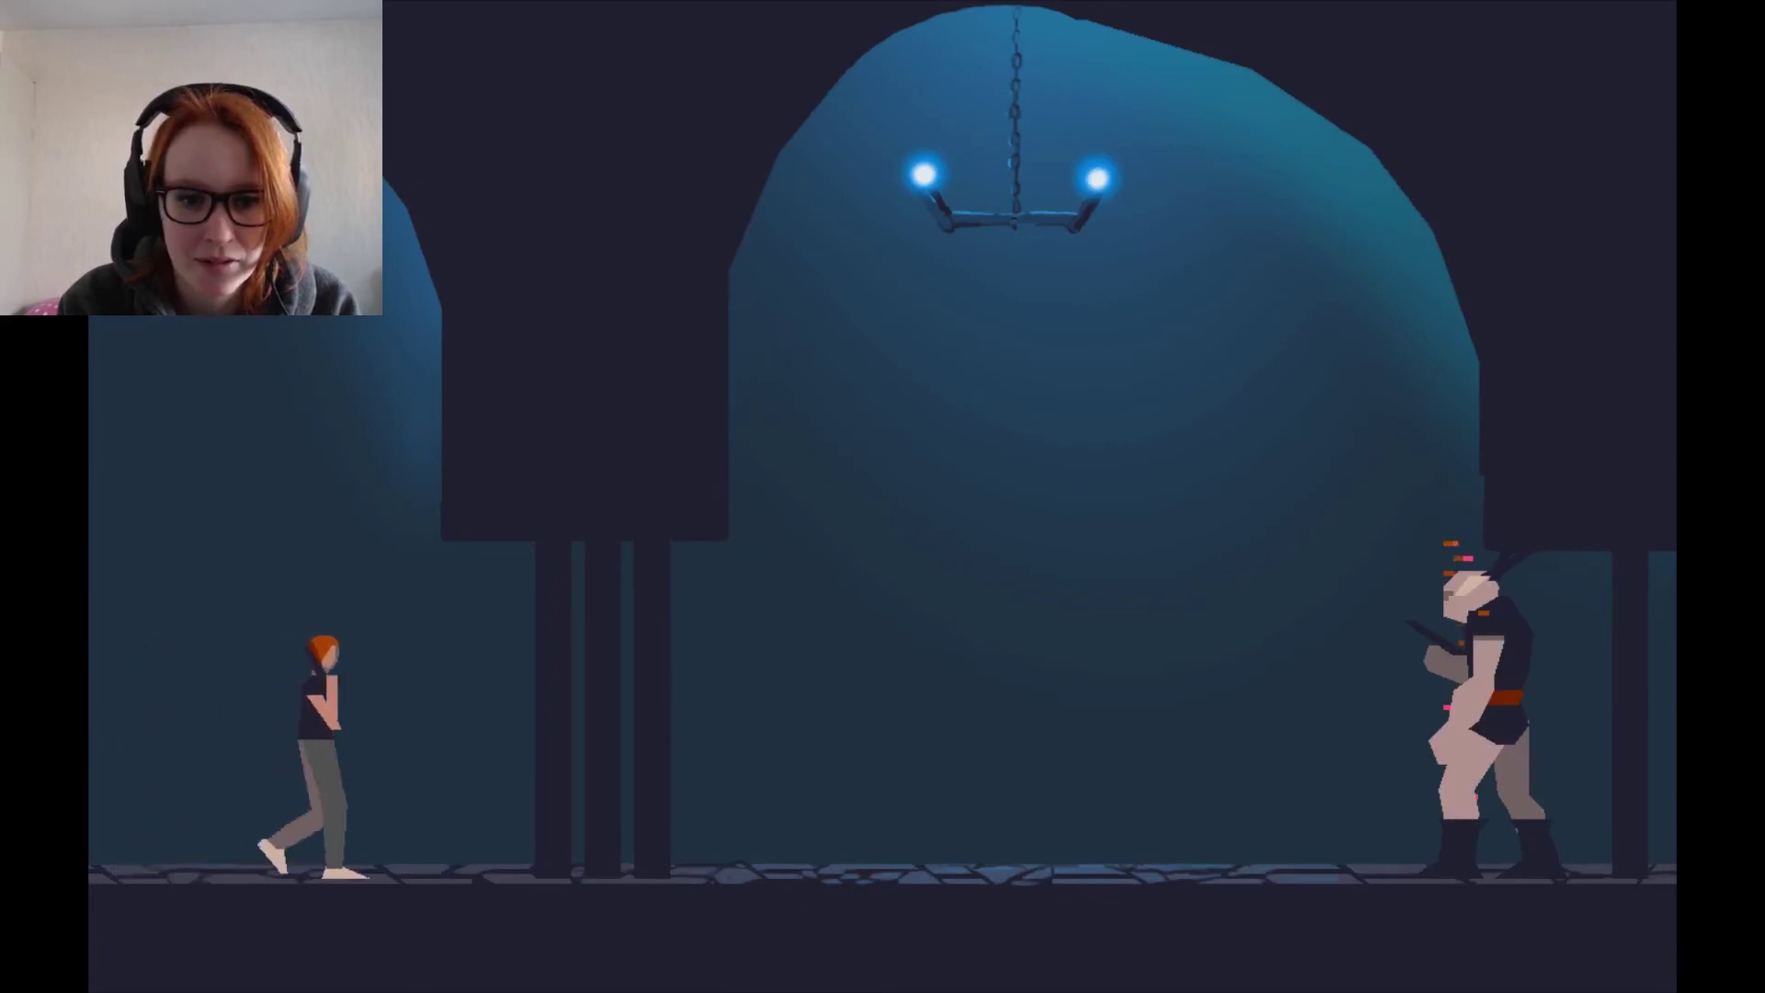
pyautogui.press('space')
pyautogui.press('Down')
pyautogui.press('space')
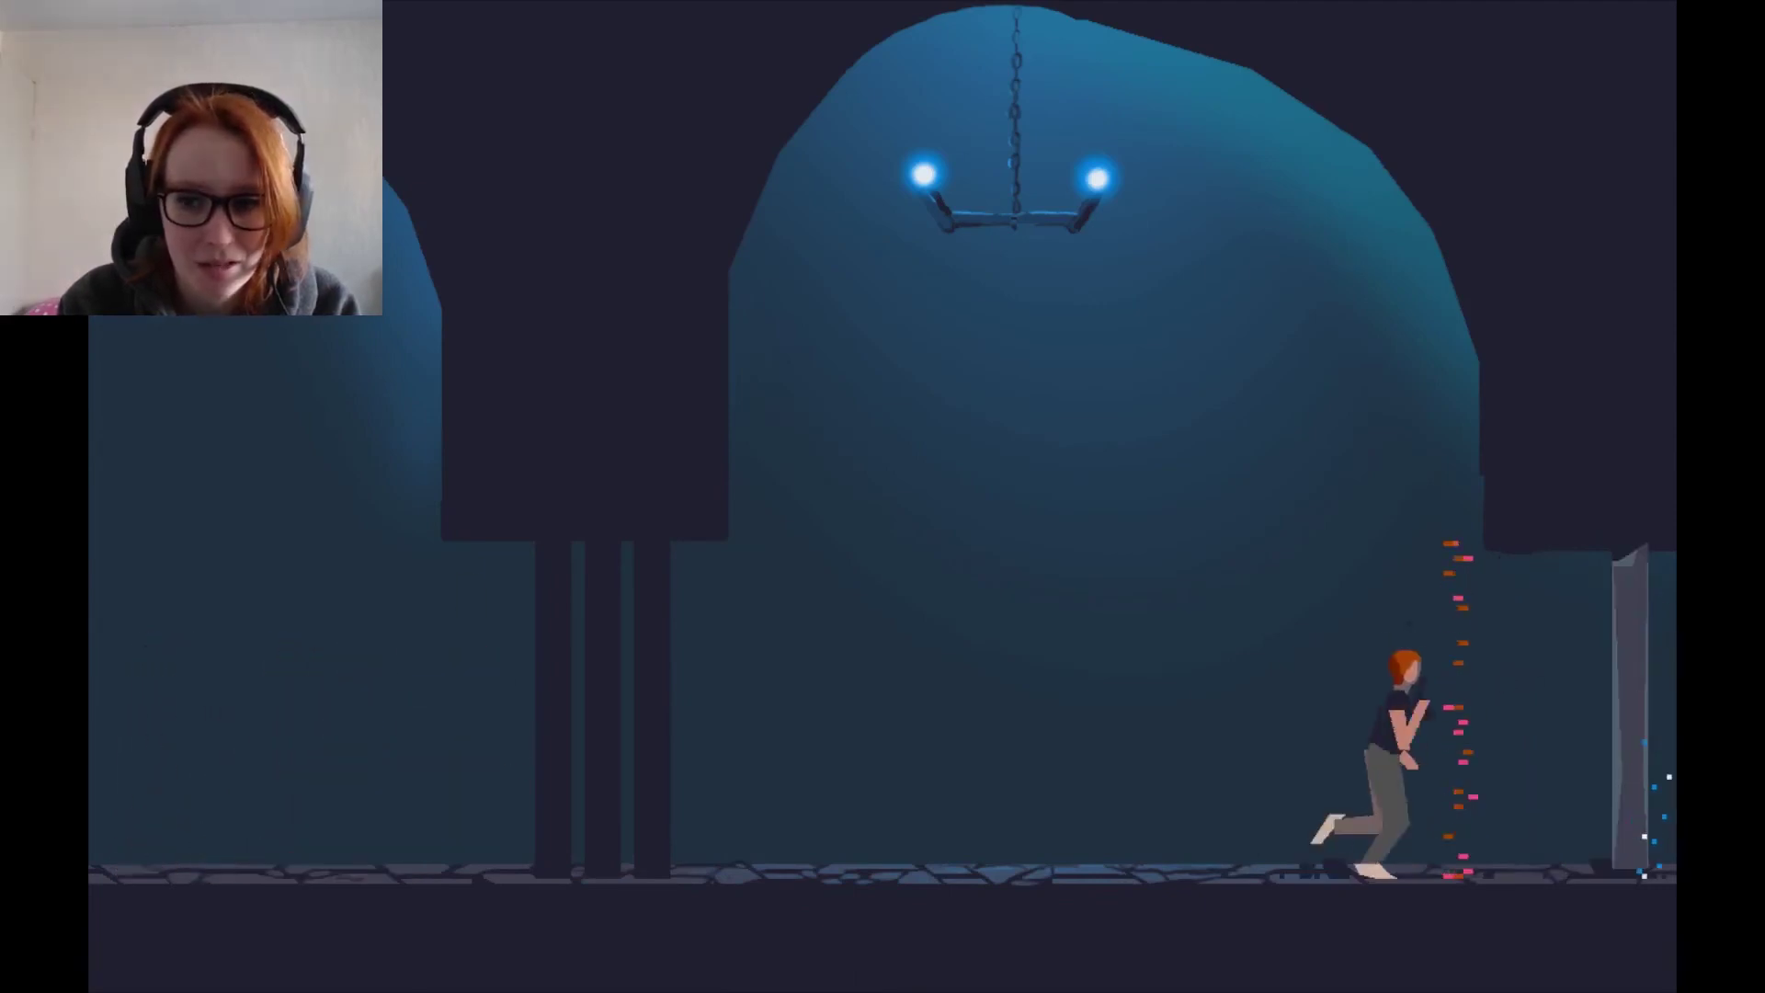
pyautogui.press('Right')
pyautogui.press('Right')
pyautogui.press('Right')
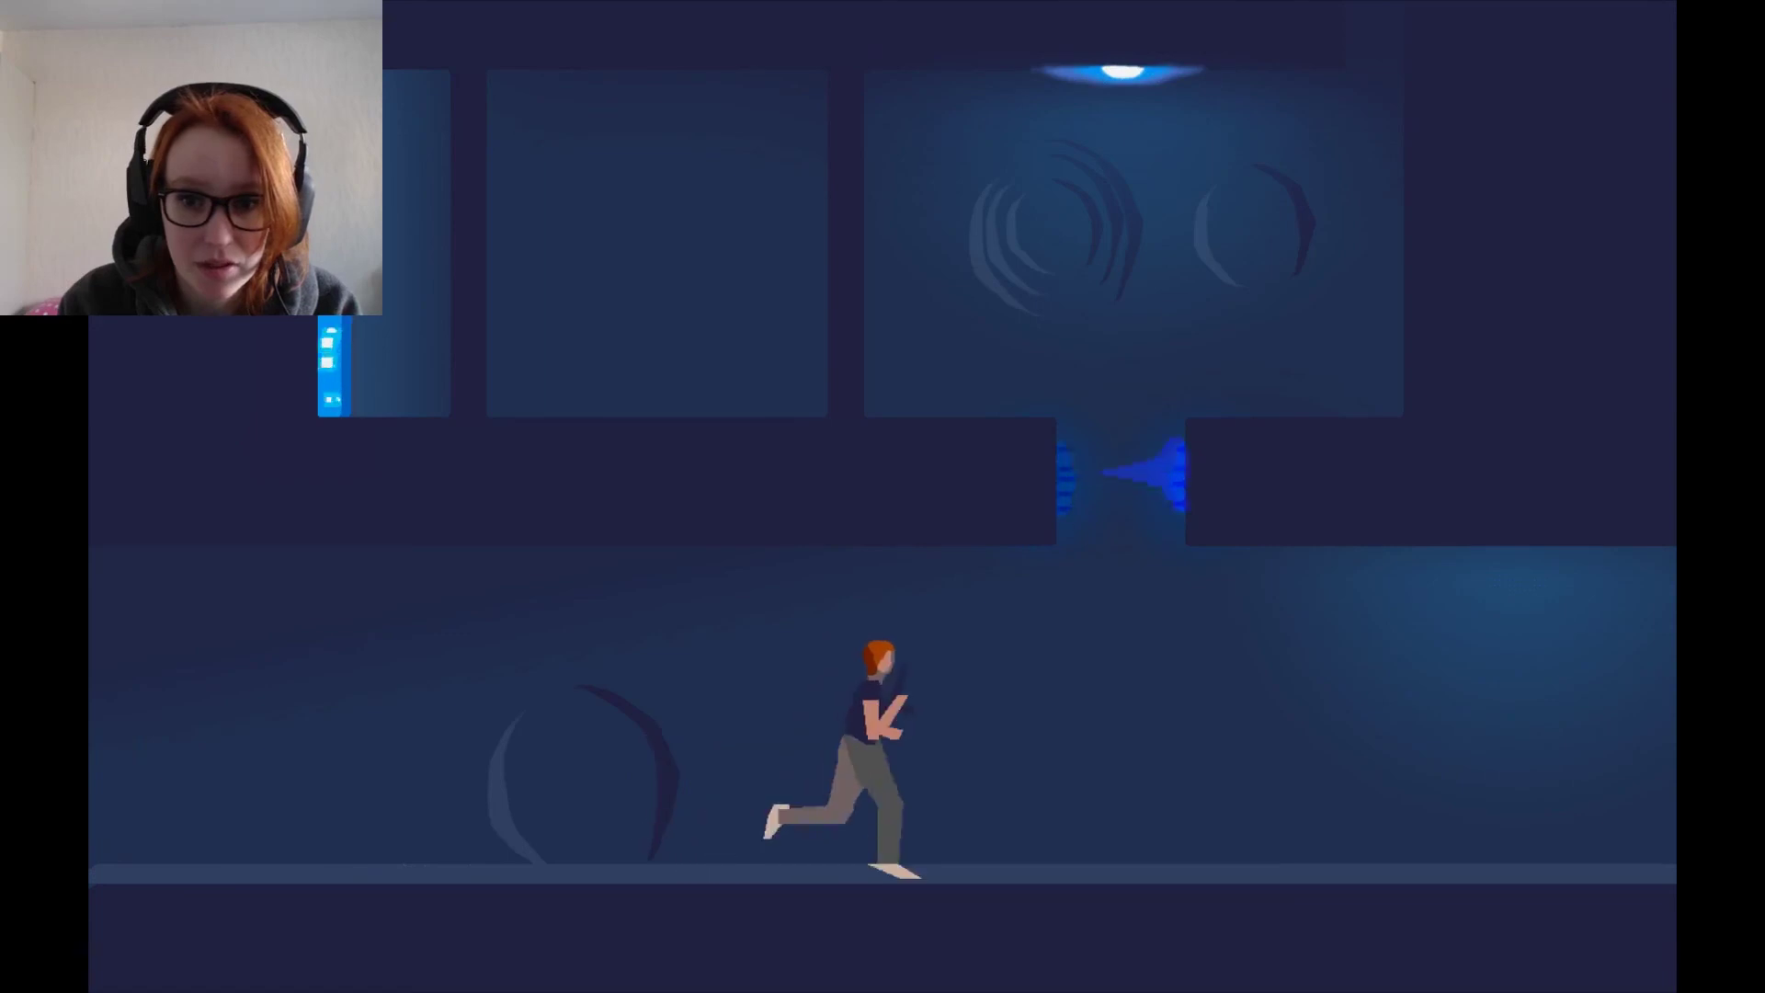
pyautogui.press('Right')
pyautogui.press('Up')
pyautogui.press('Right')
pyautogui.press('Left')
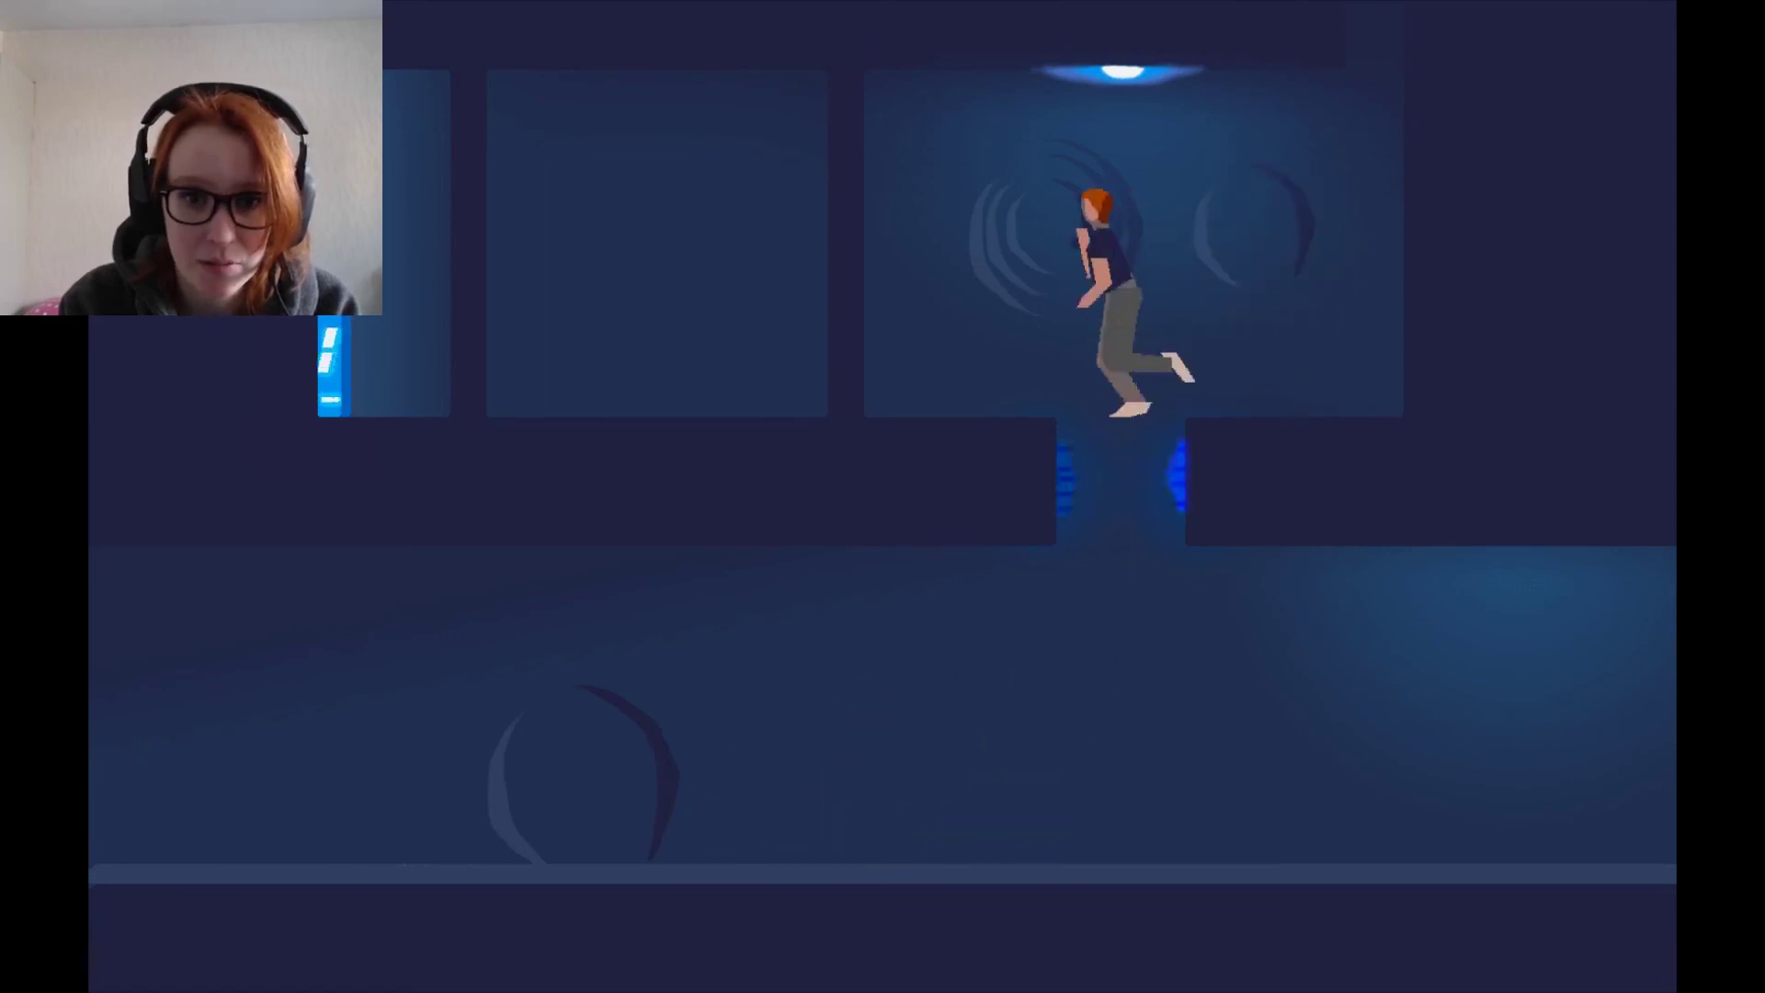
pyautogui.press('Left')
pyautogui.press('Left')
pyautogui.press('Left')
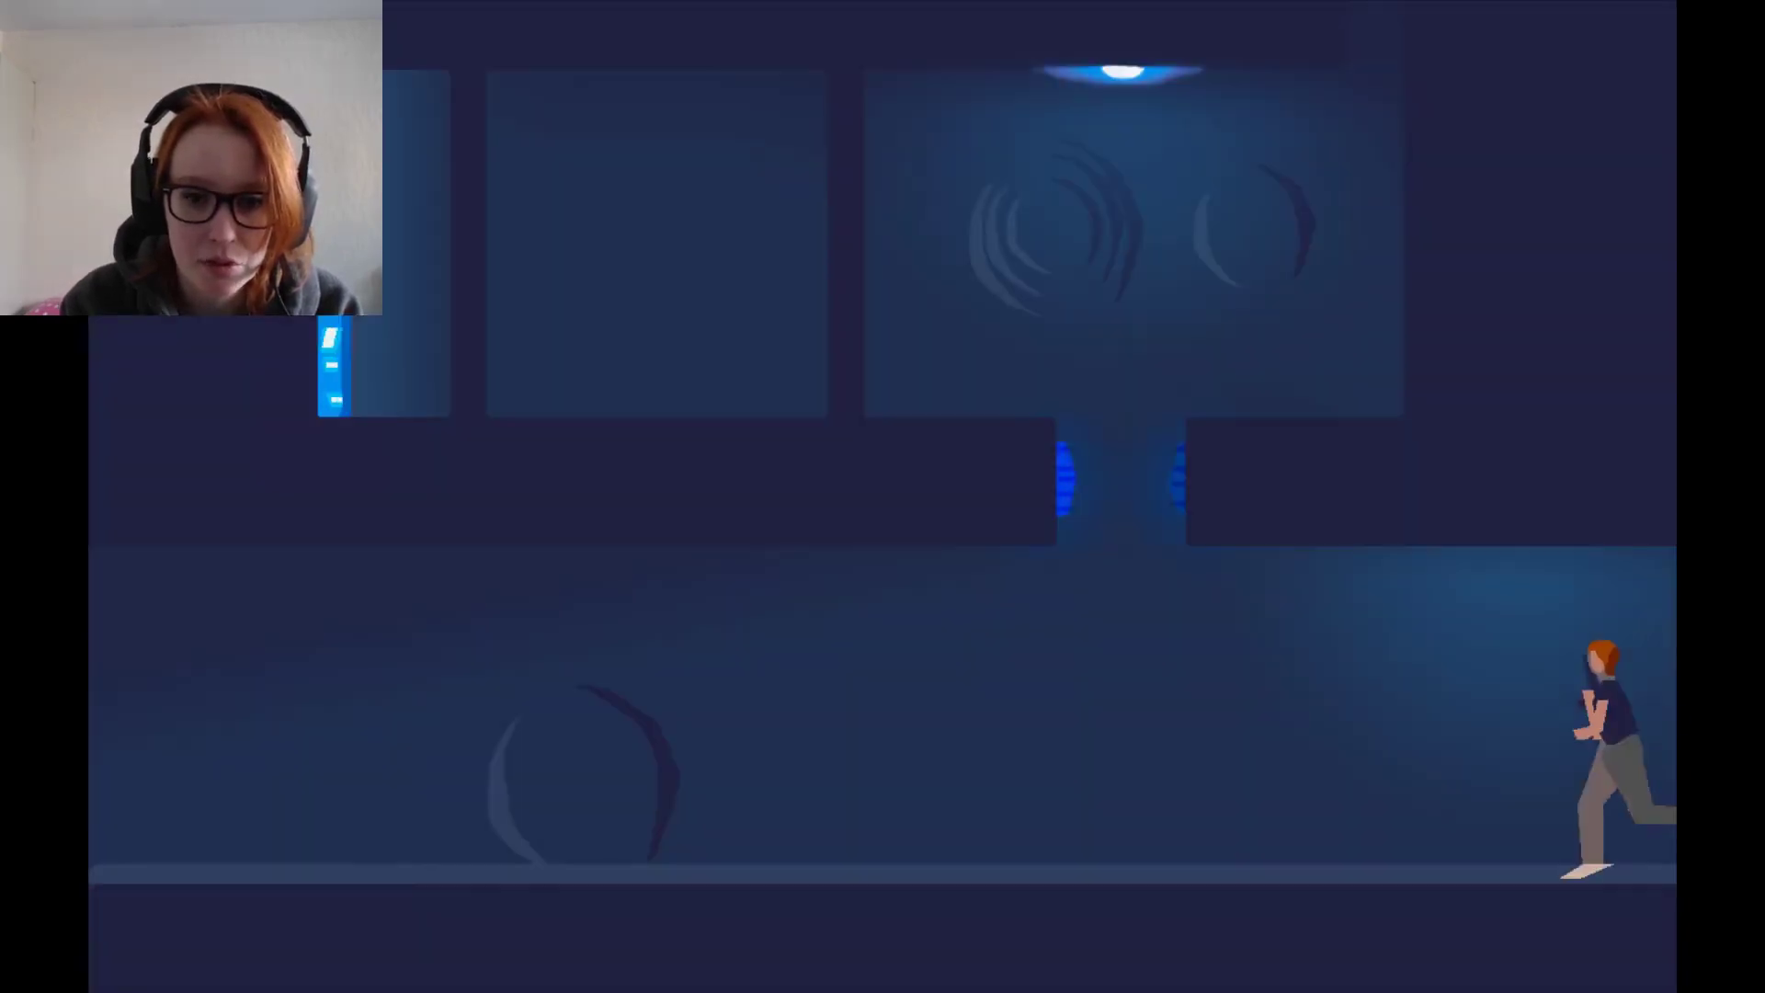
pyautogui.press('Left')
pyautogui.press('Left')
pyautogui.press('Left')
pyautogui.press('Left')
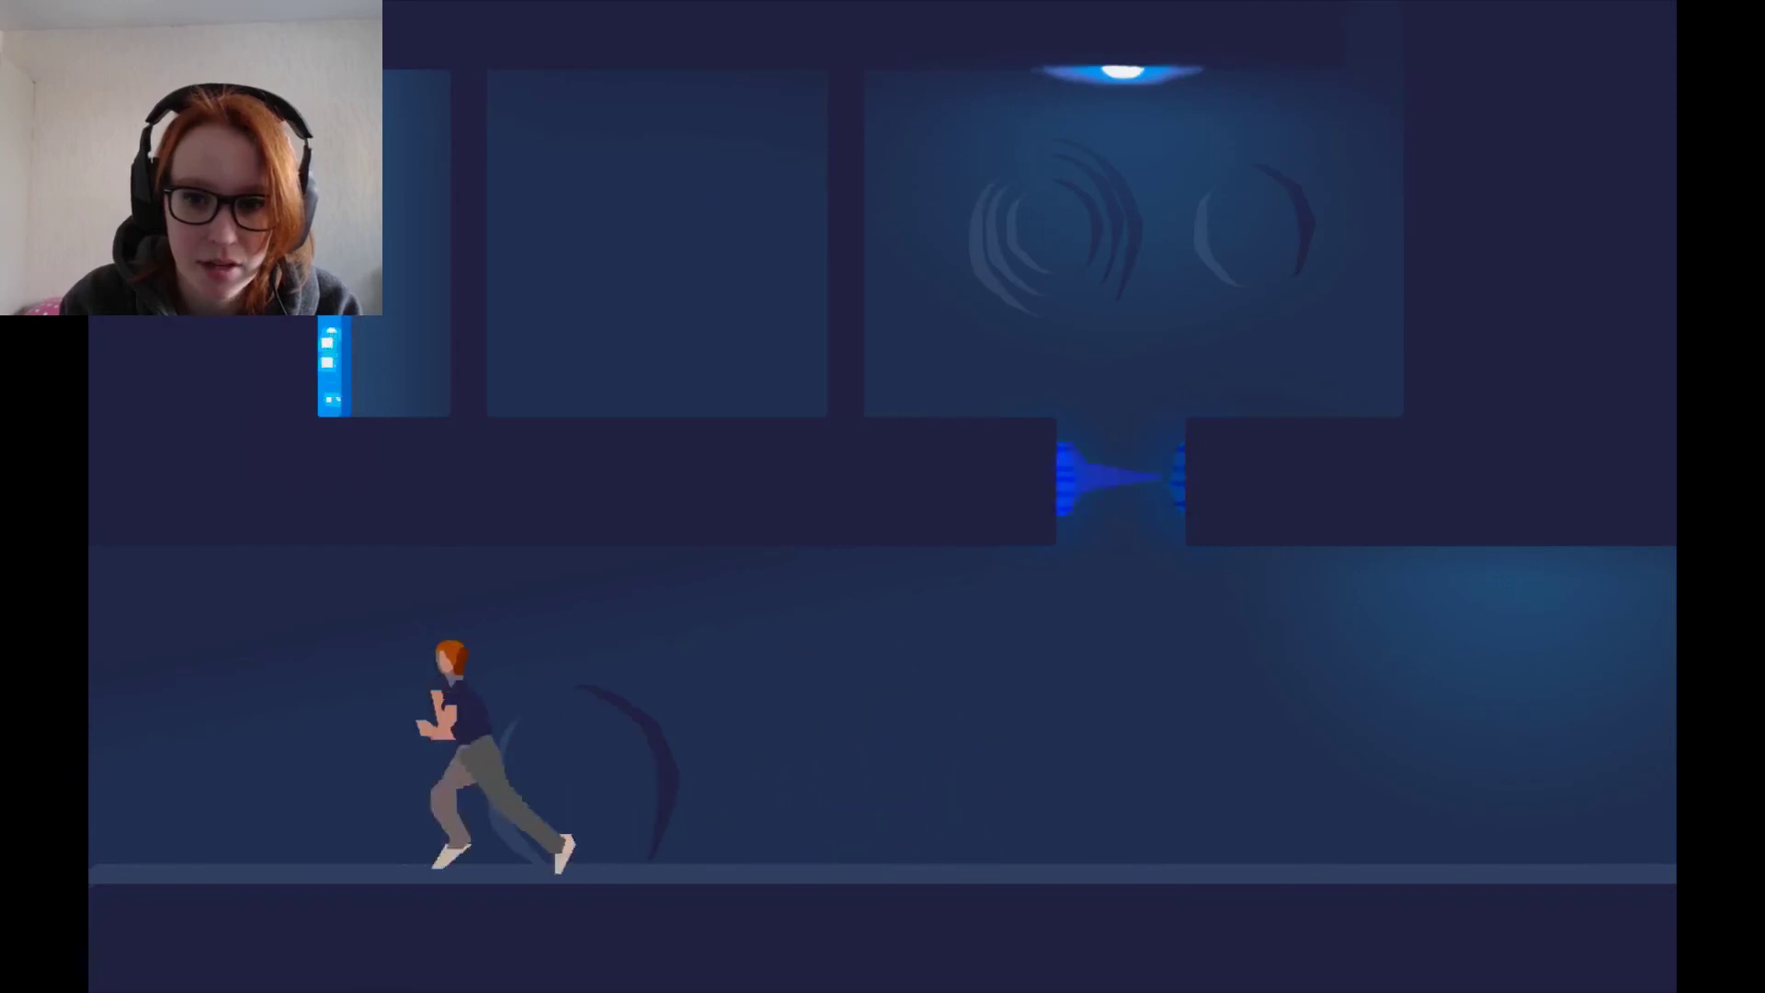
pyautogui.press('Left')
pyautogui.press('Left')
pyautogui.press('Left')
pyautogui.press('Left')
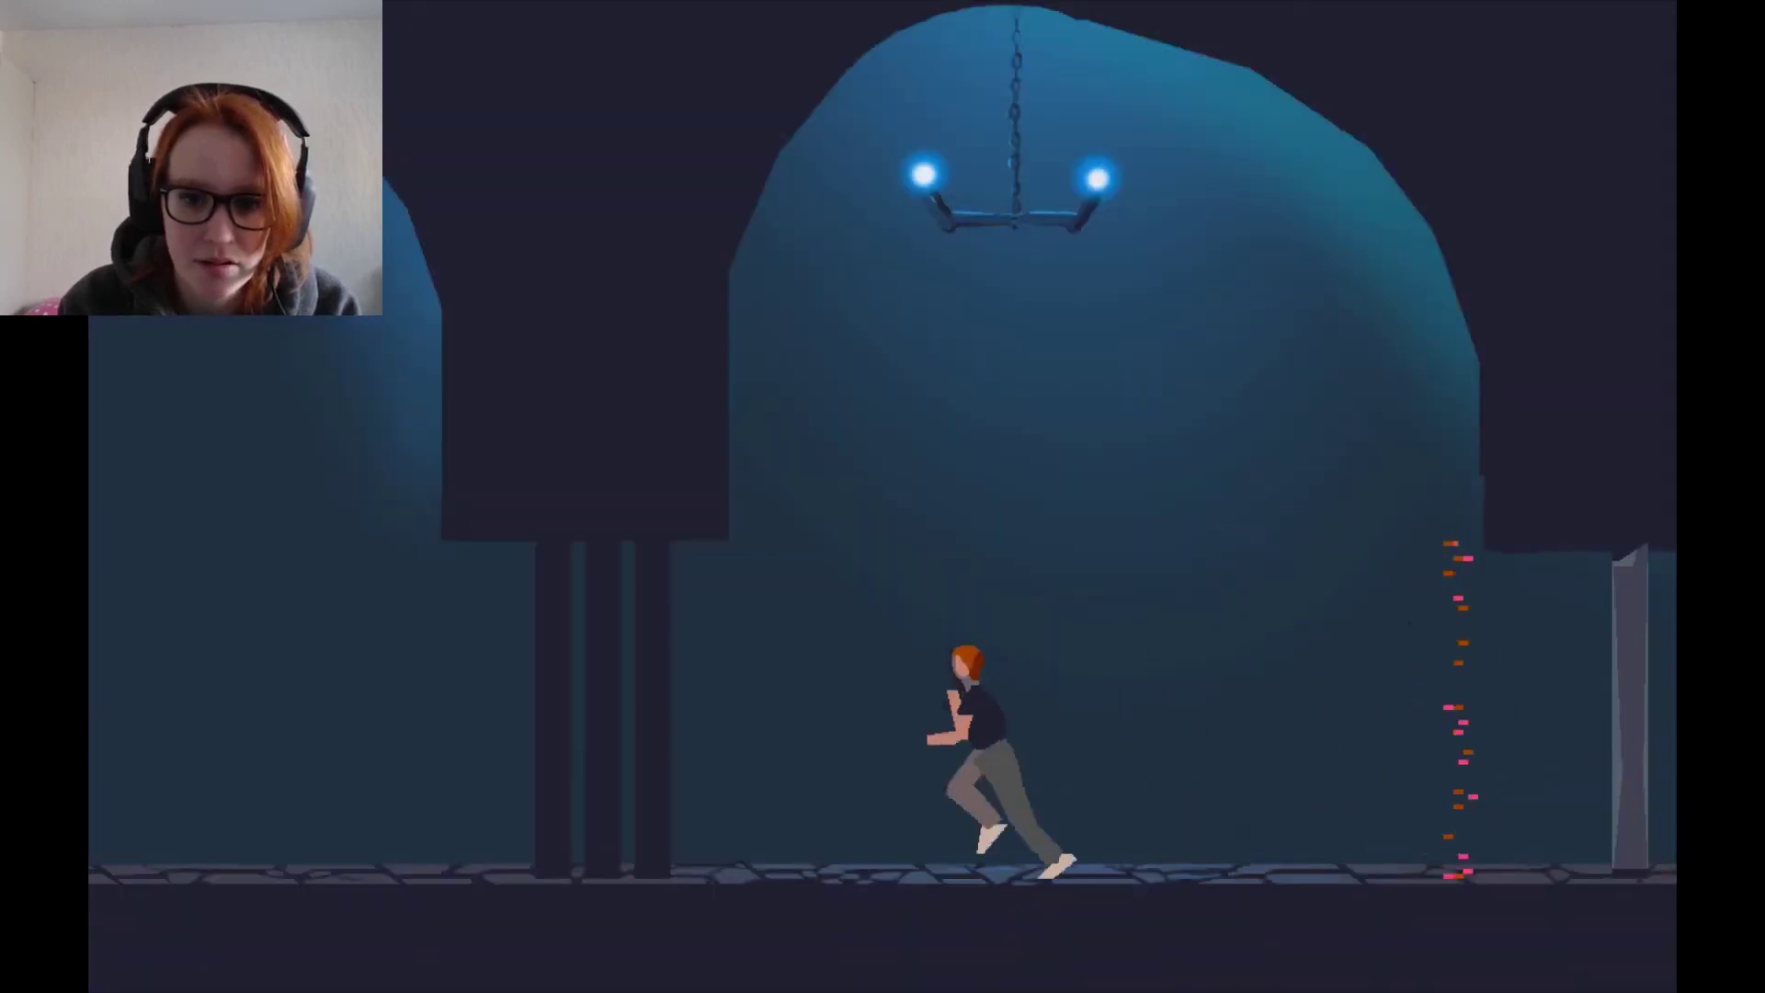
pyautogui.press('Left')
pyautogui.press('Left')
pyautogui.press('Left')
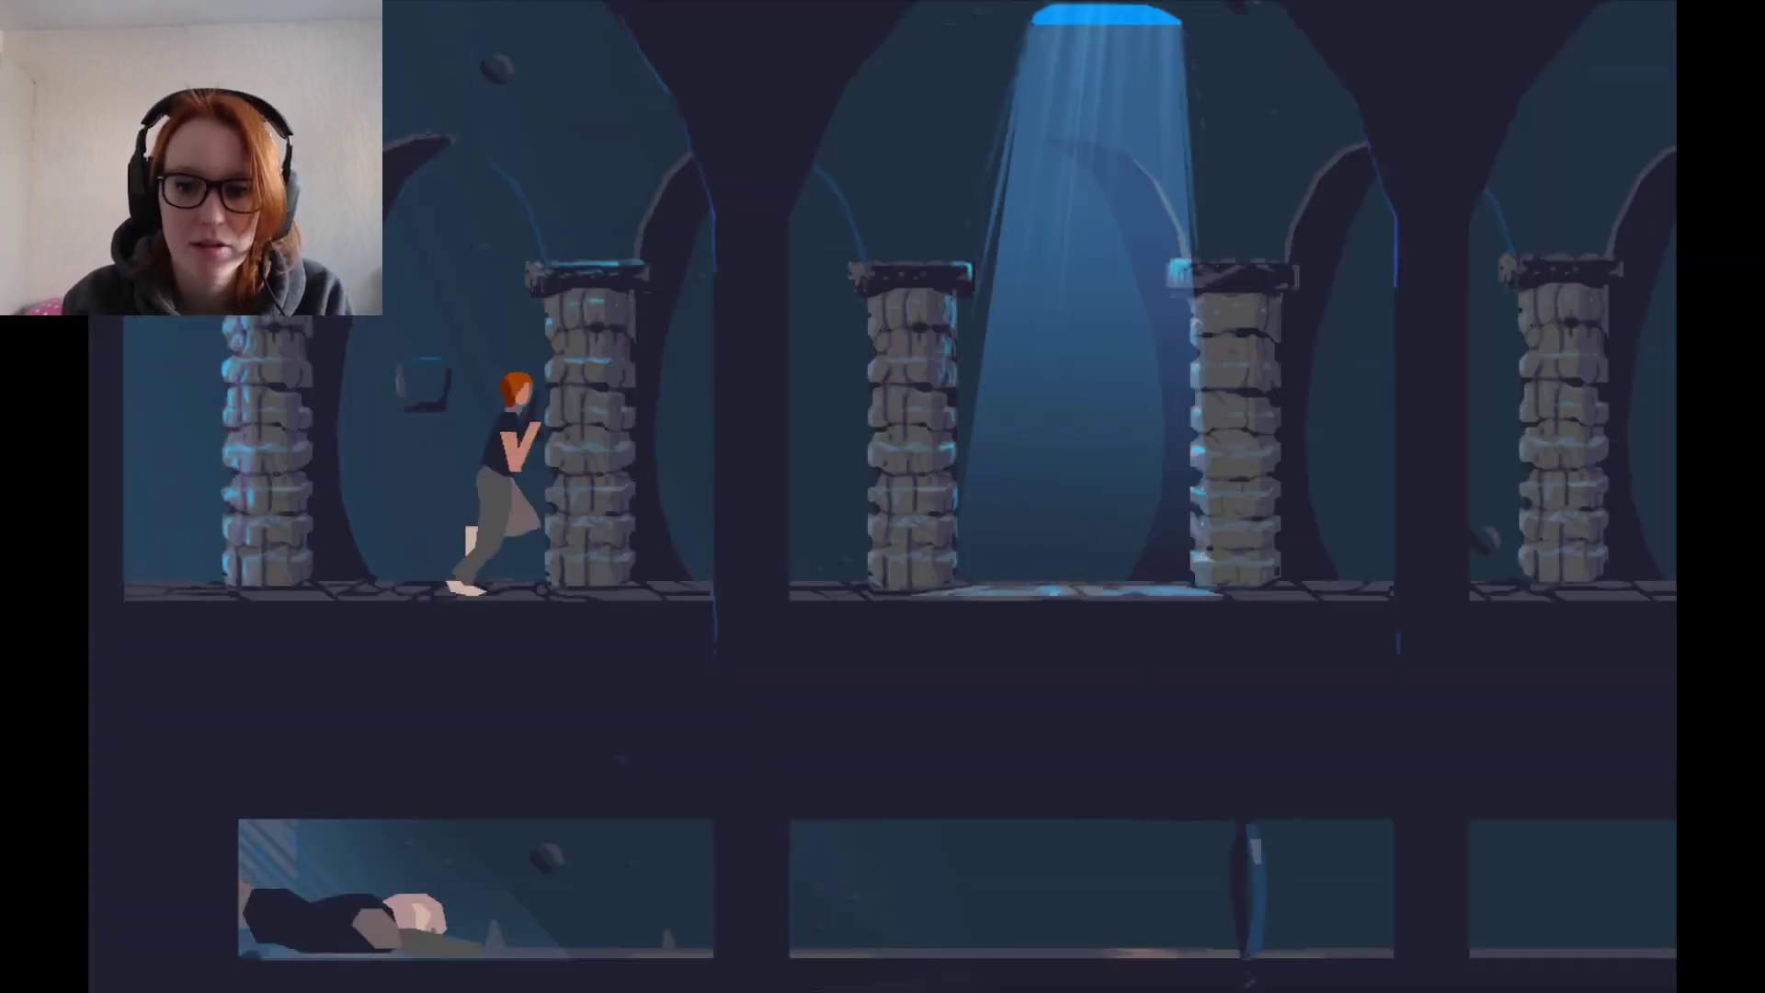
pyautogui.press('Right')
pyautogui.press('Right')
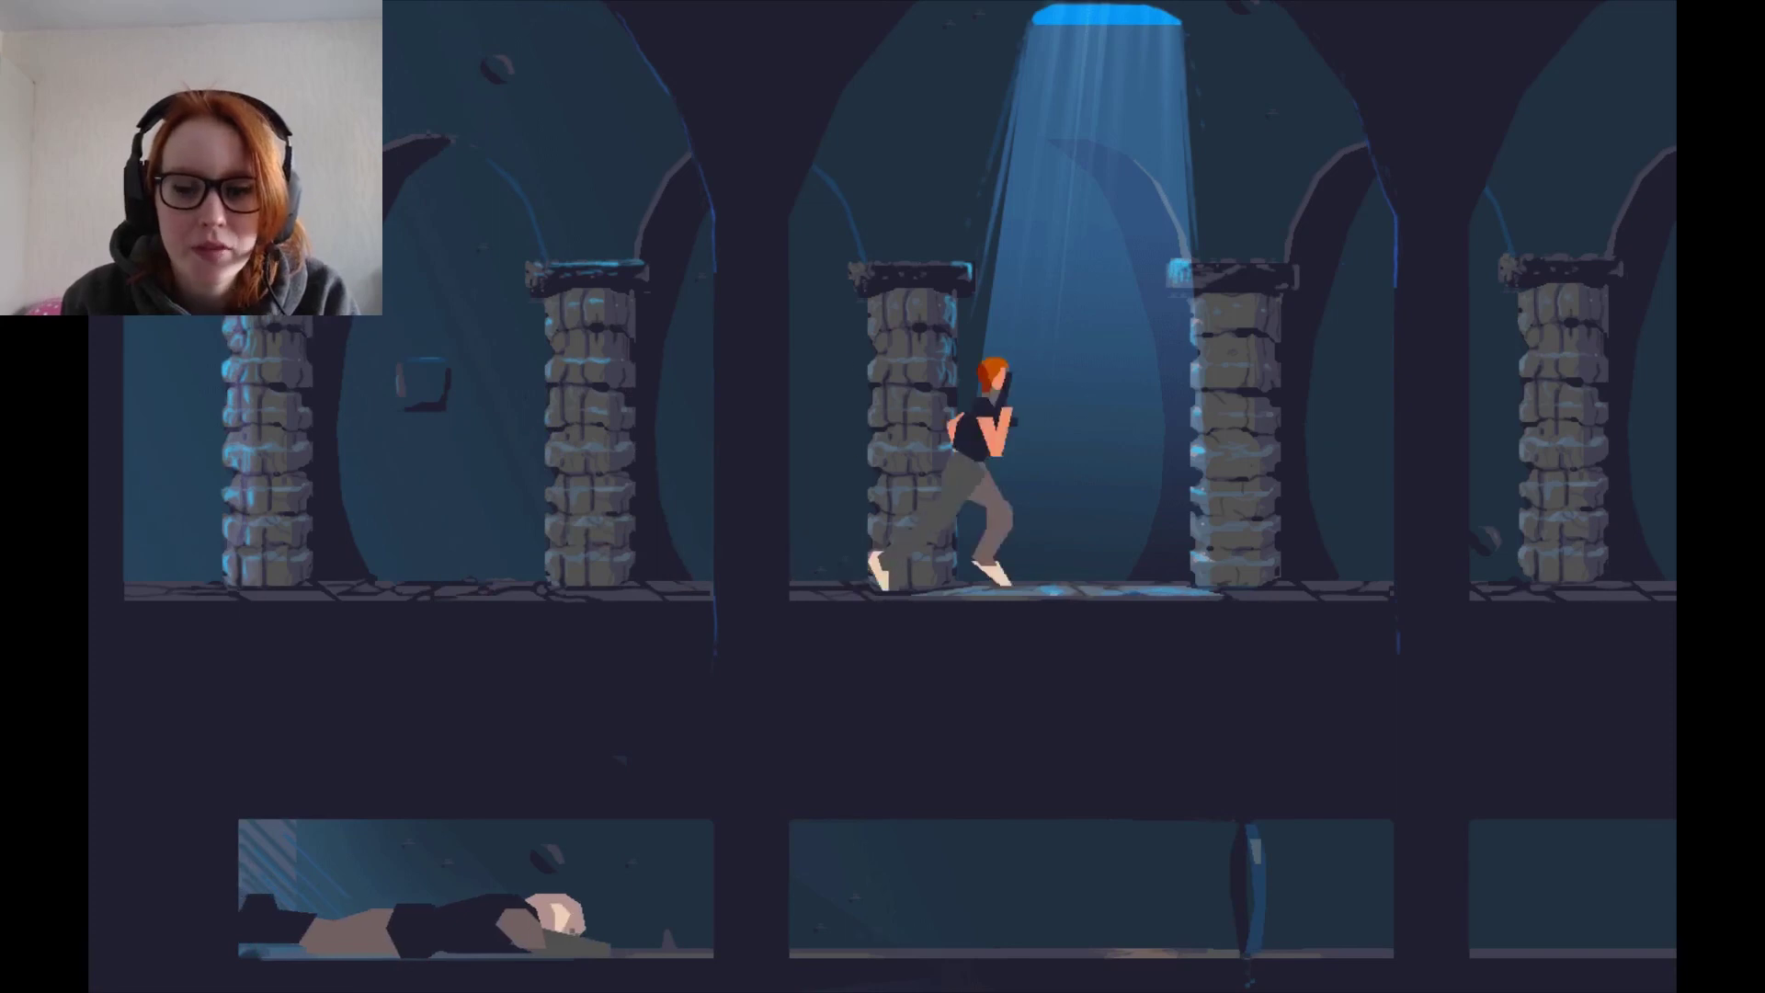
pyautogui.press('Right')
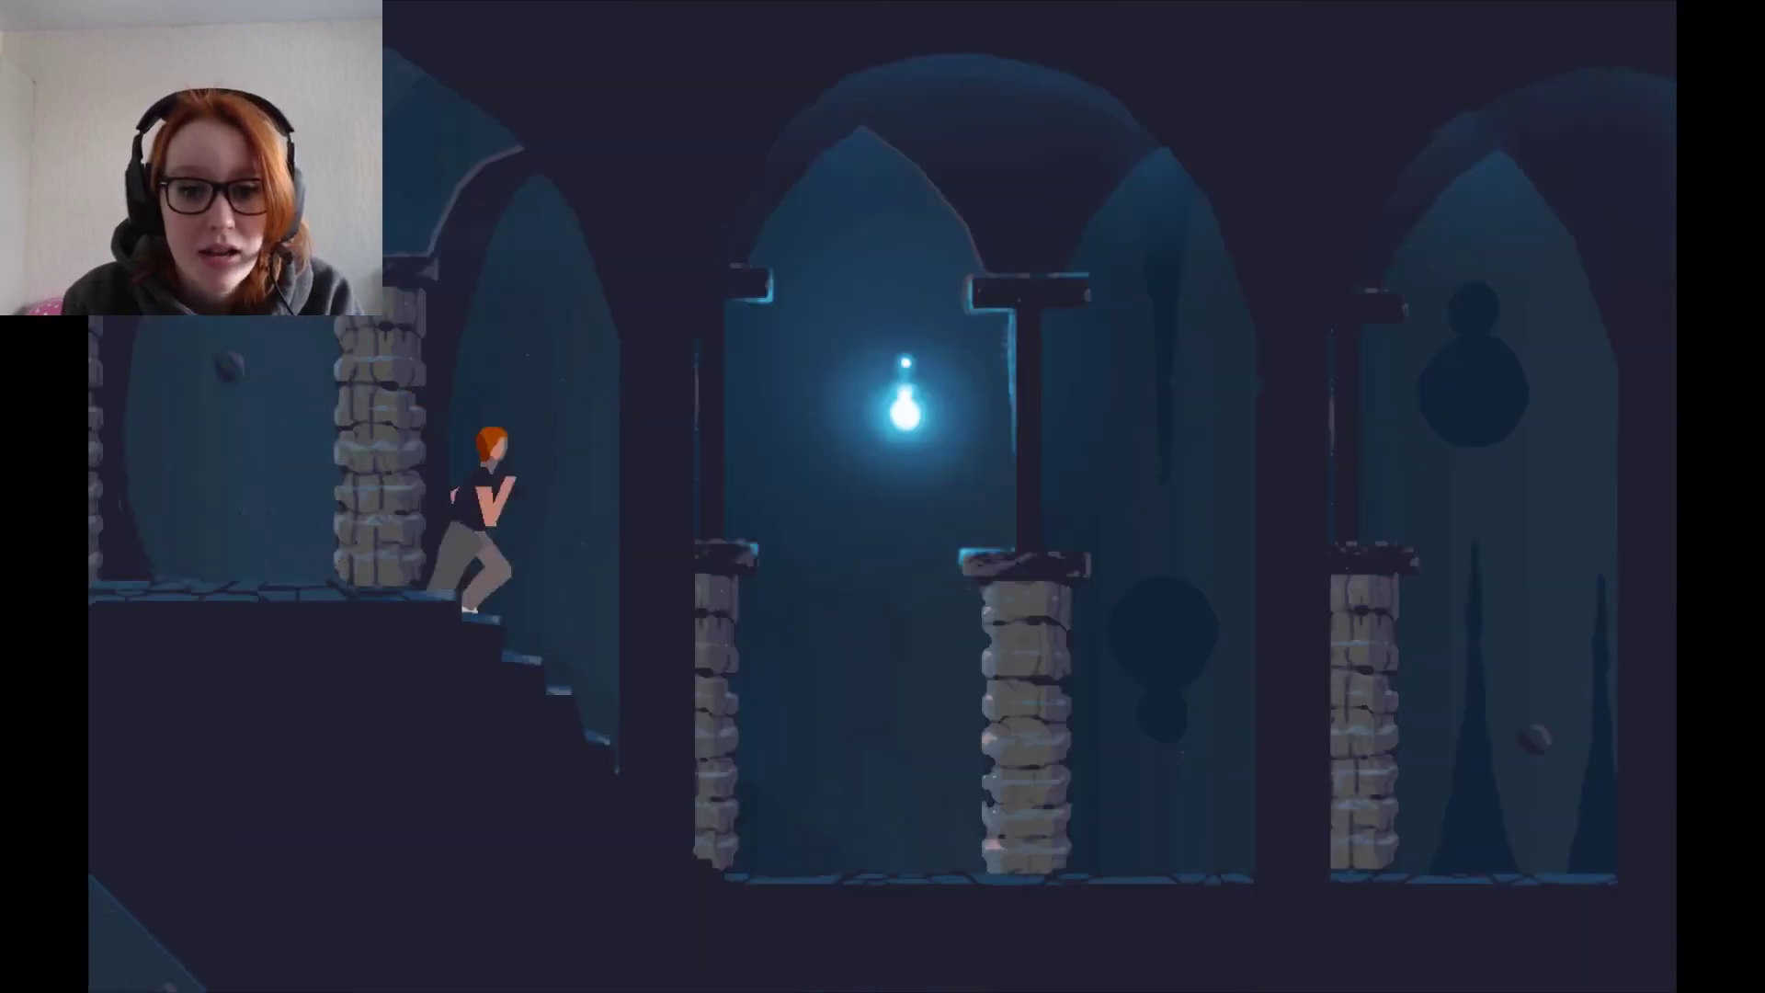
pyautogui.press('Right')
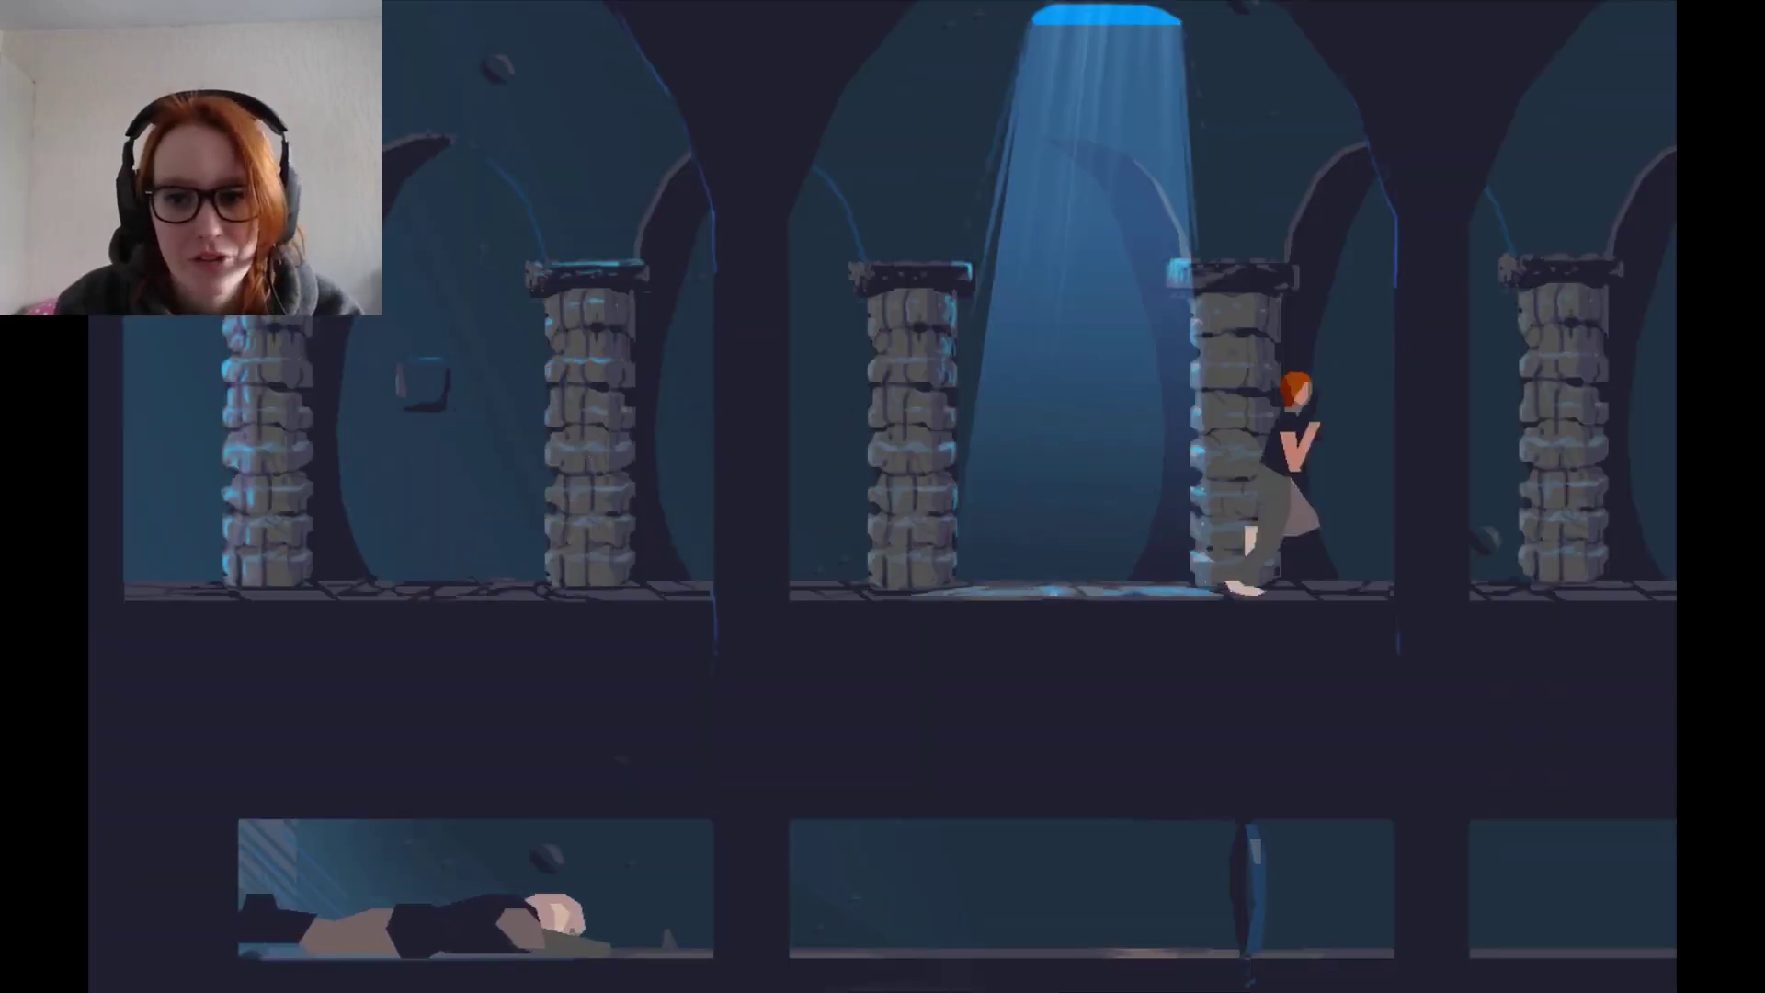
pyautogui.press('Right')
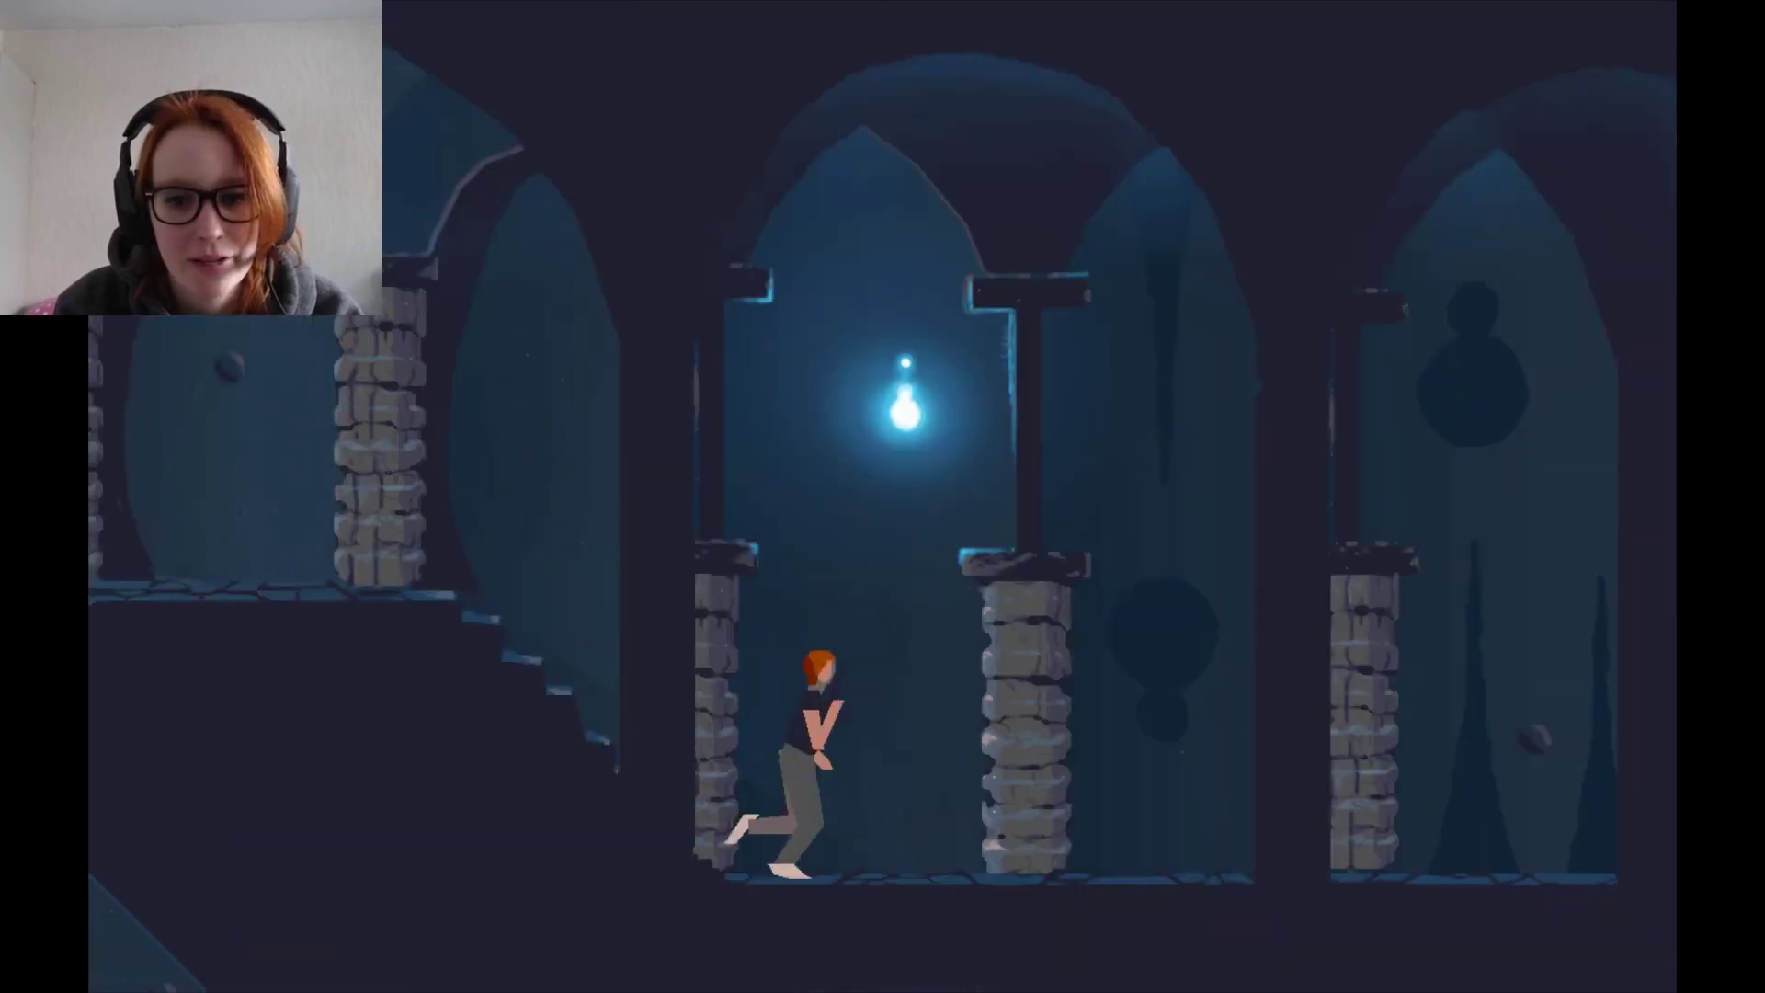
pyautogui.press('Right')
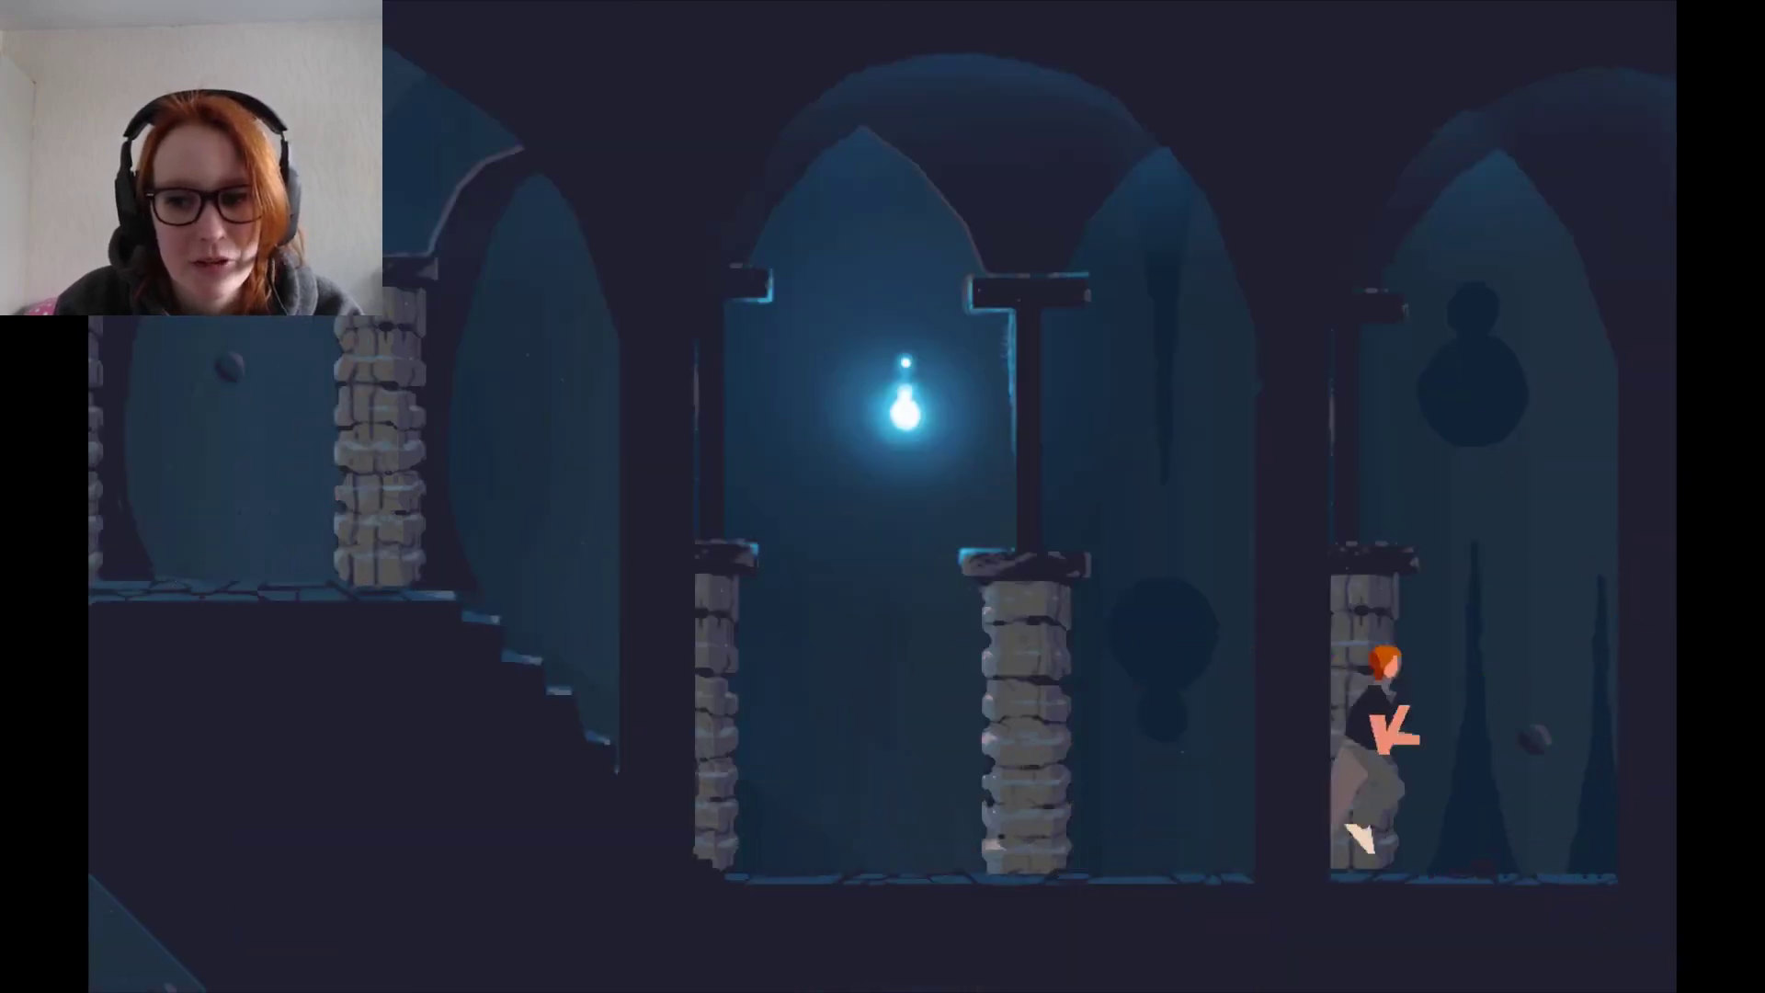
pyautogui.press('Right')
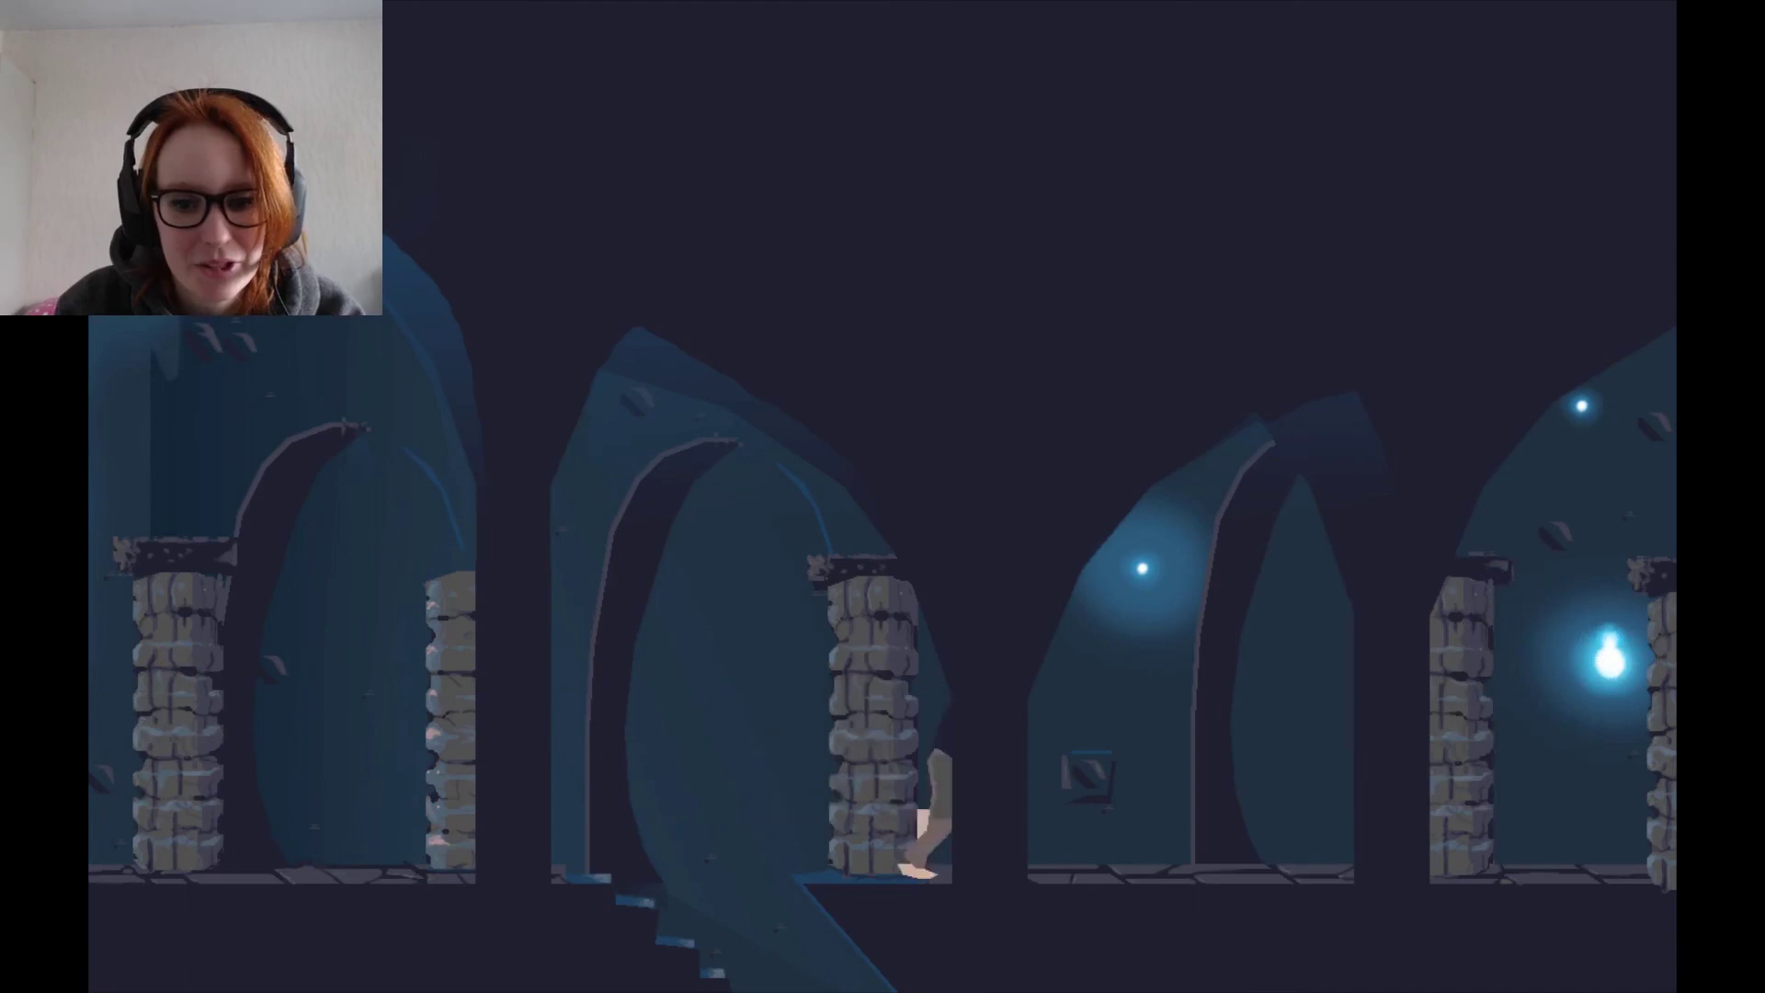
pyautogui.press('Right')
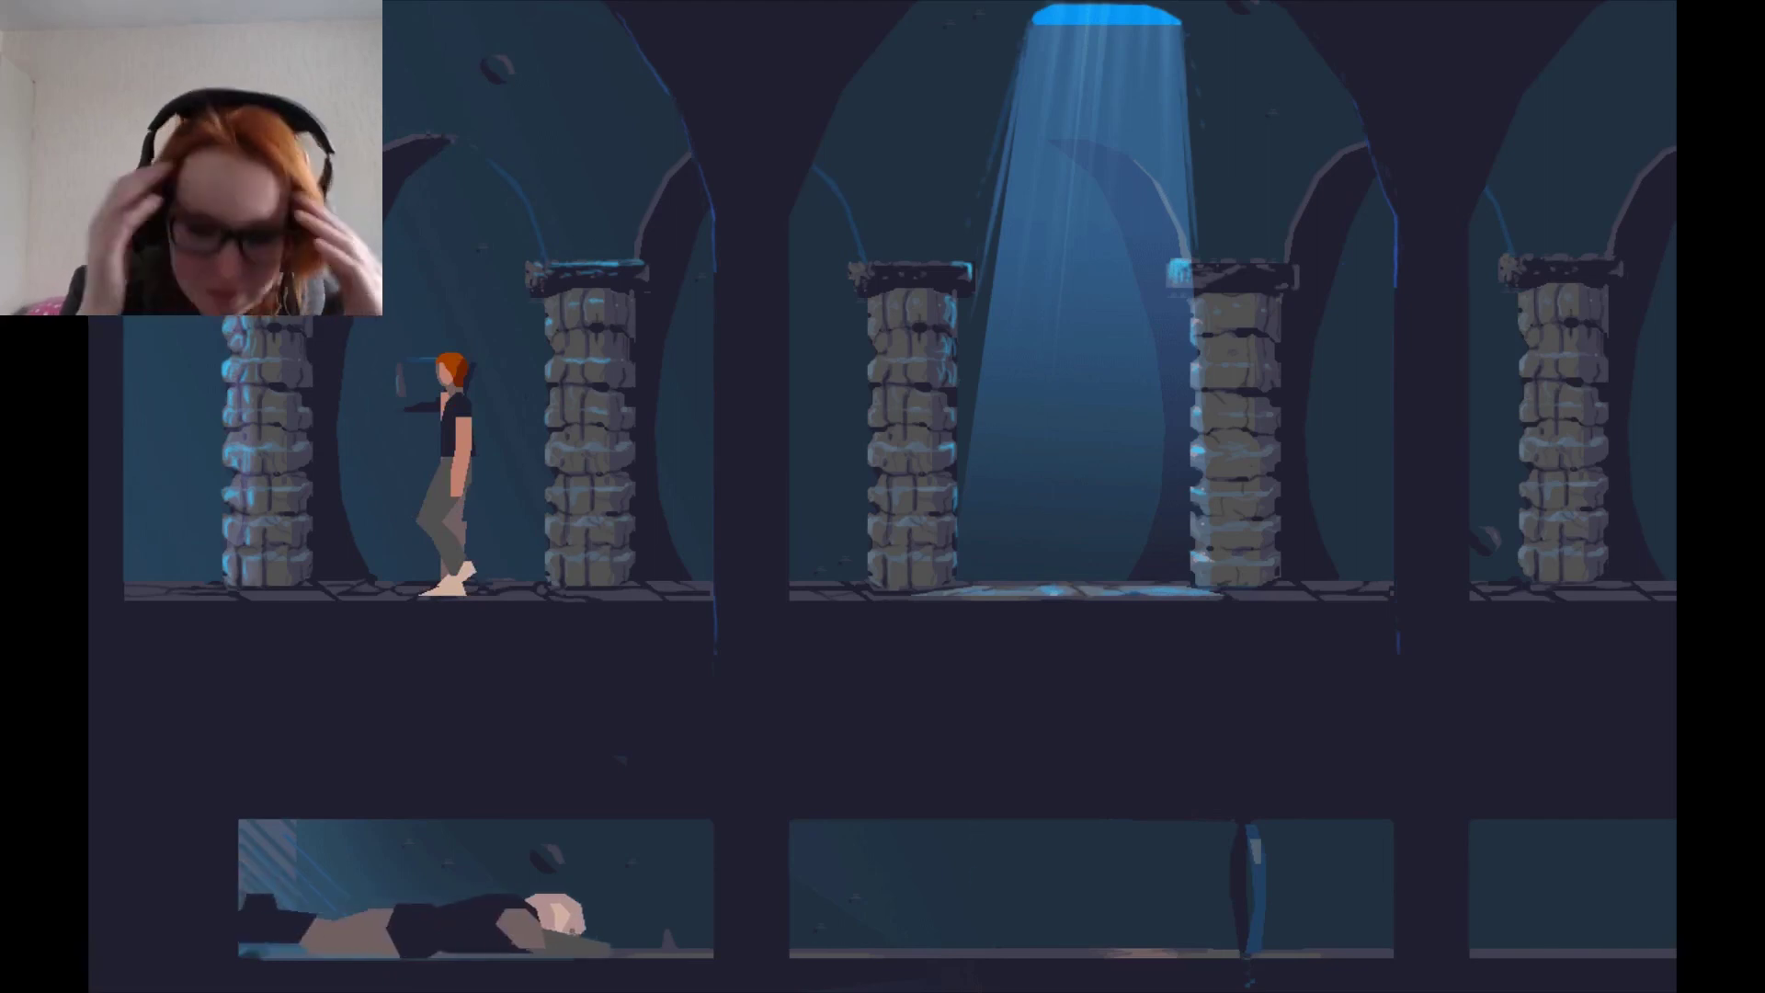
pyautogui.press('Right')
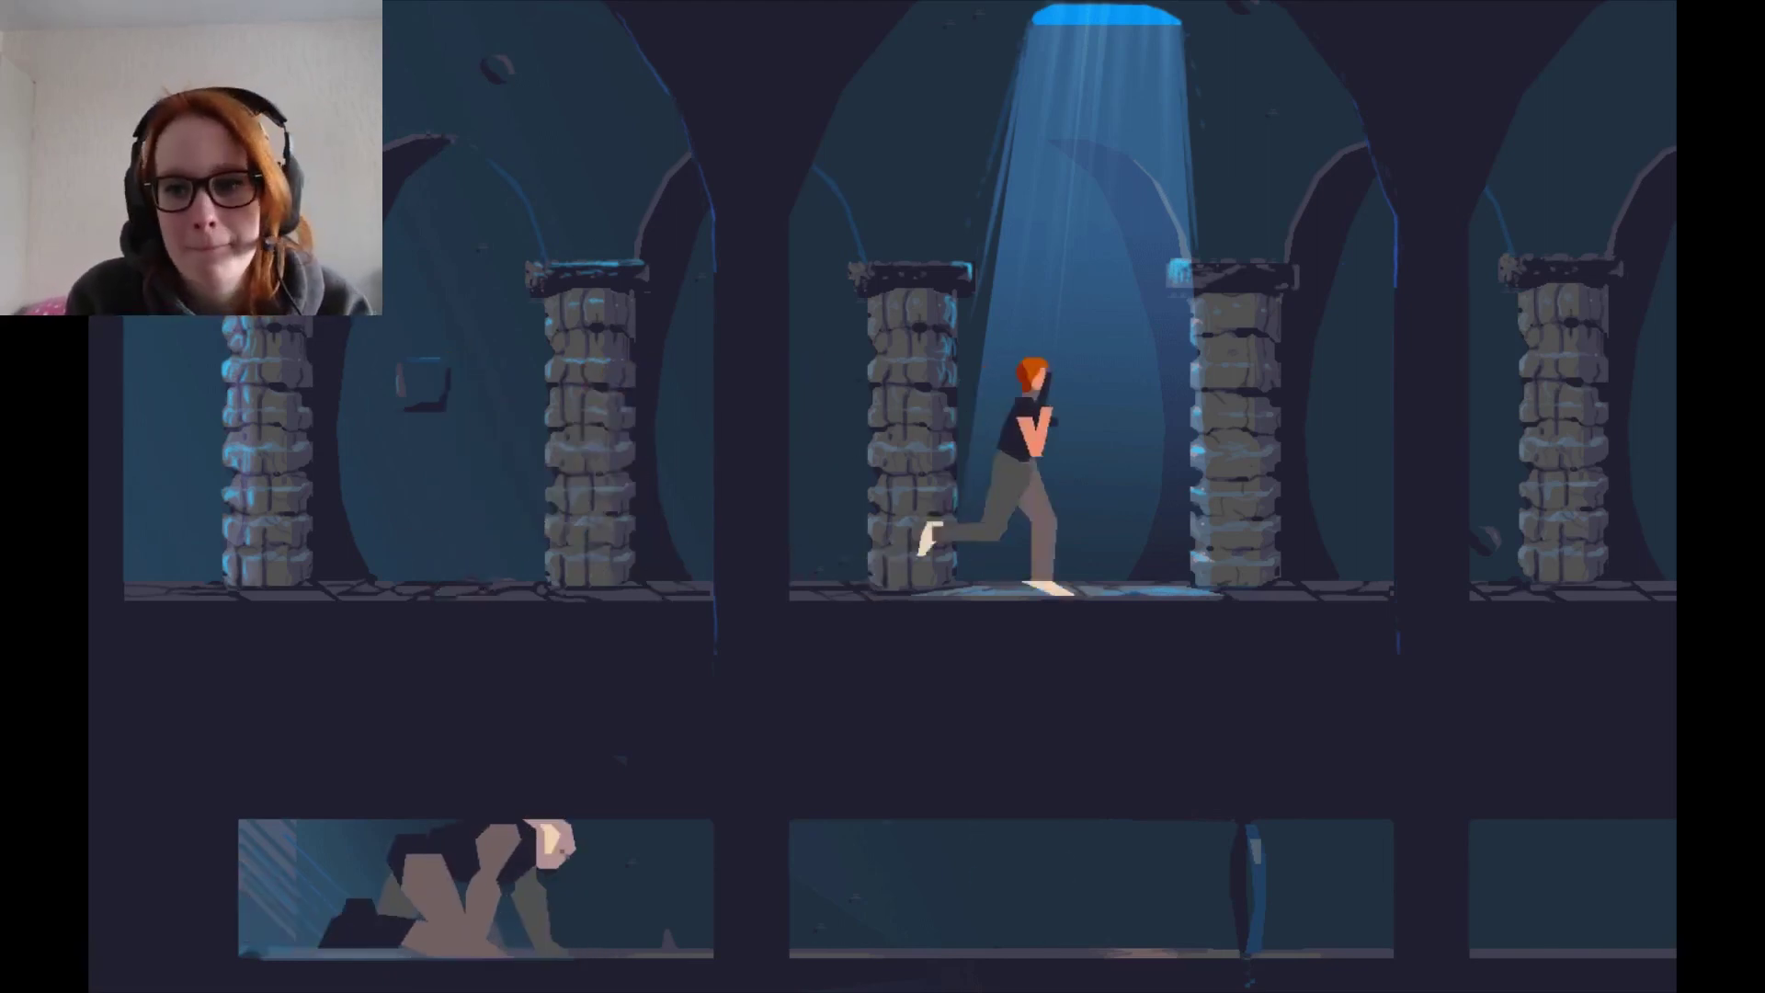
pyautogui.press('Right')
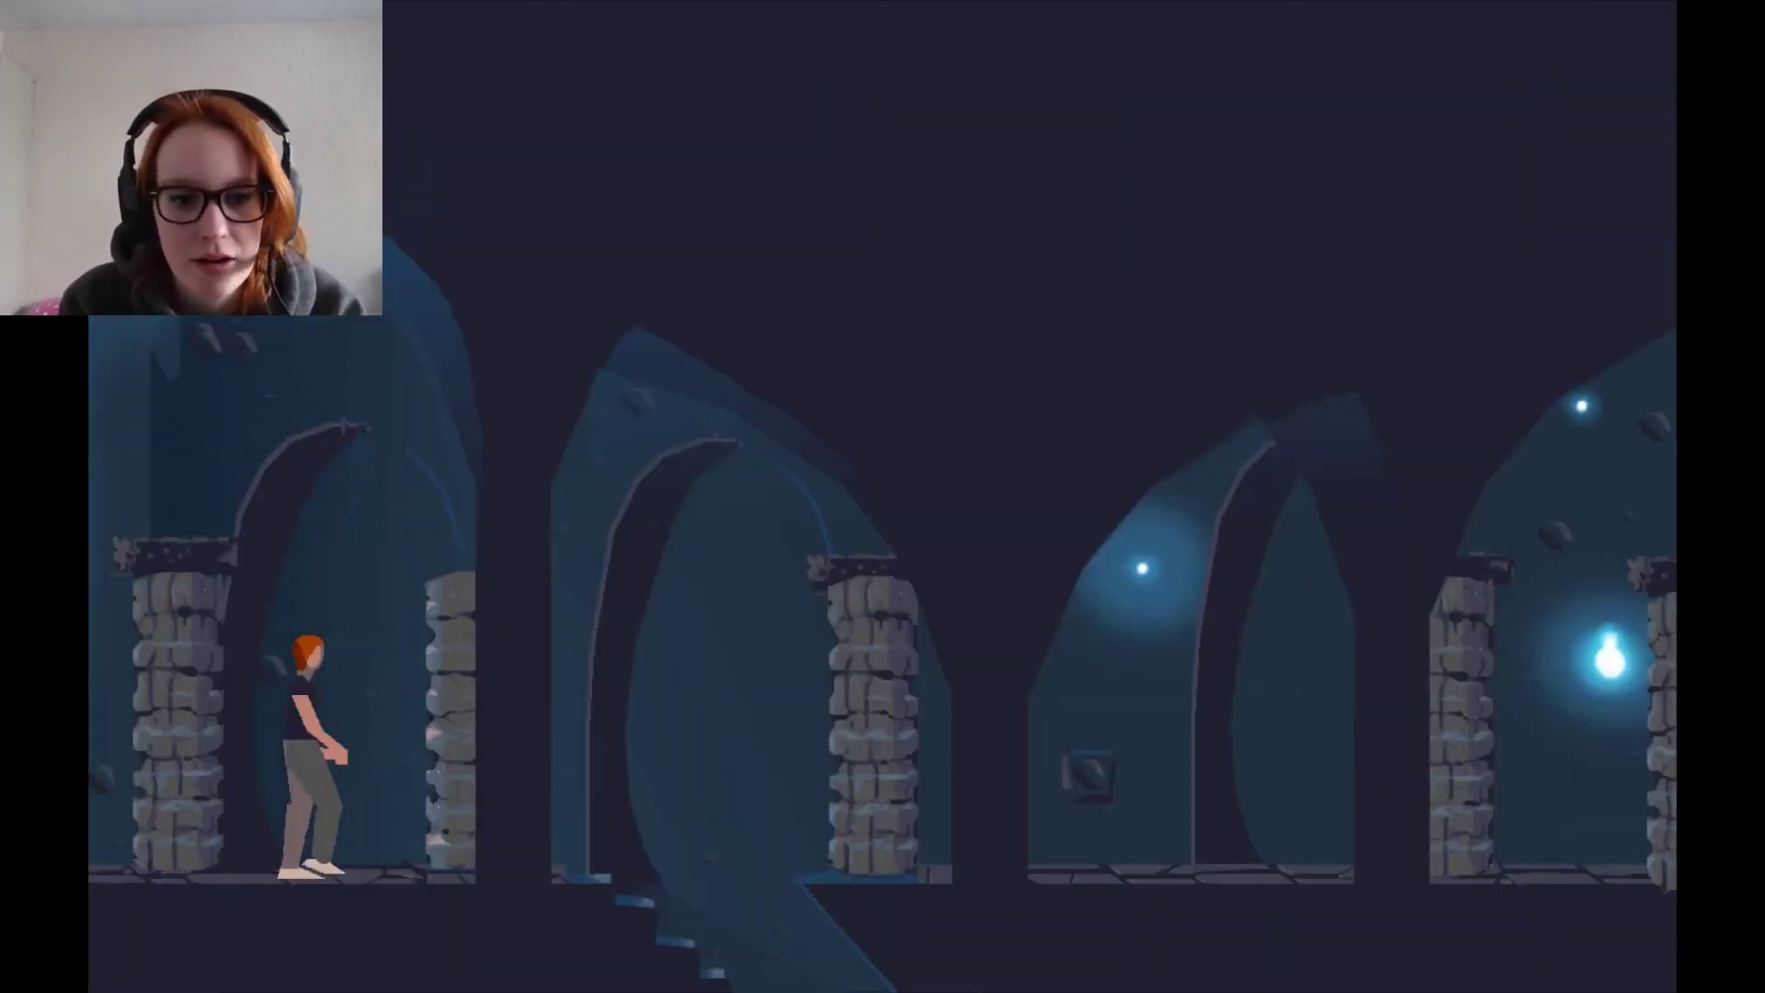
pyautogui.press('Right')
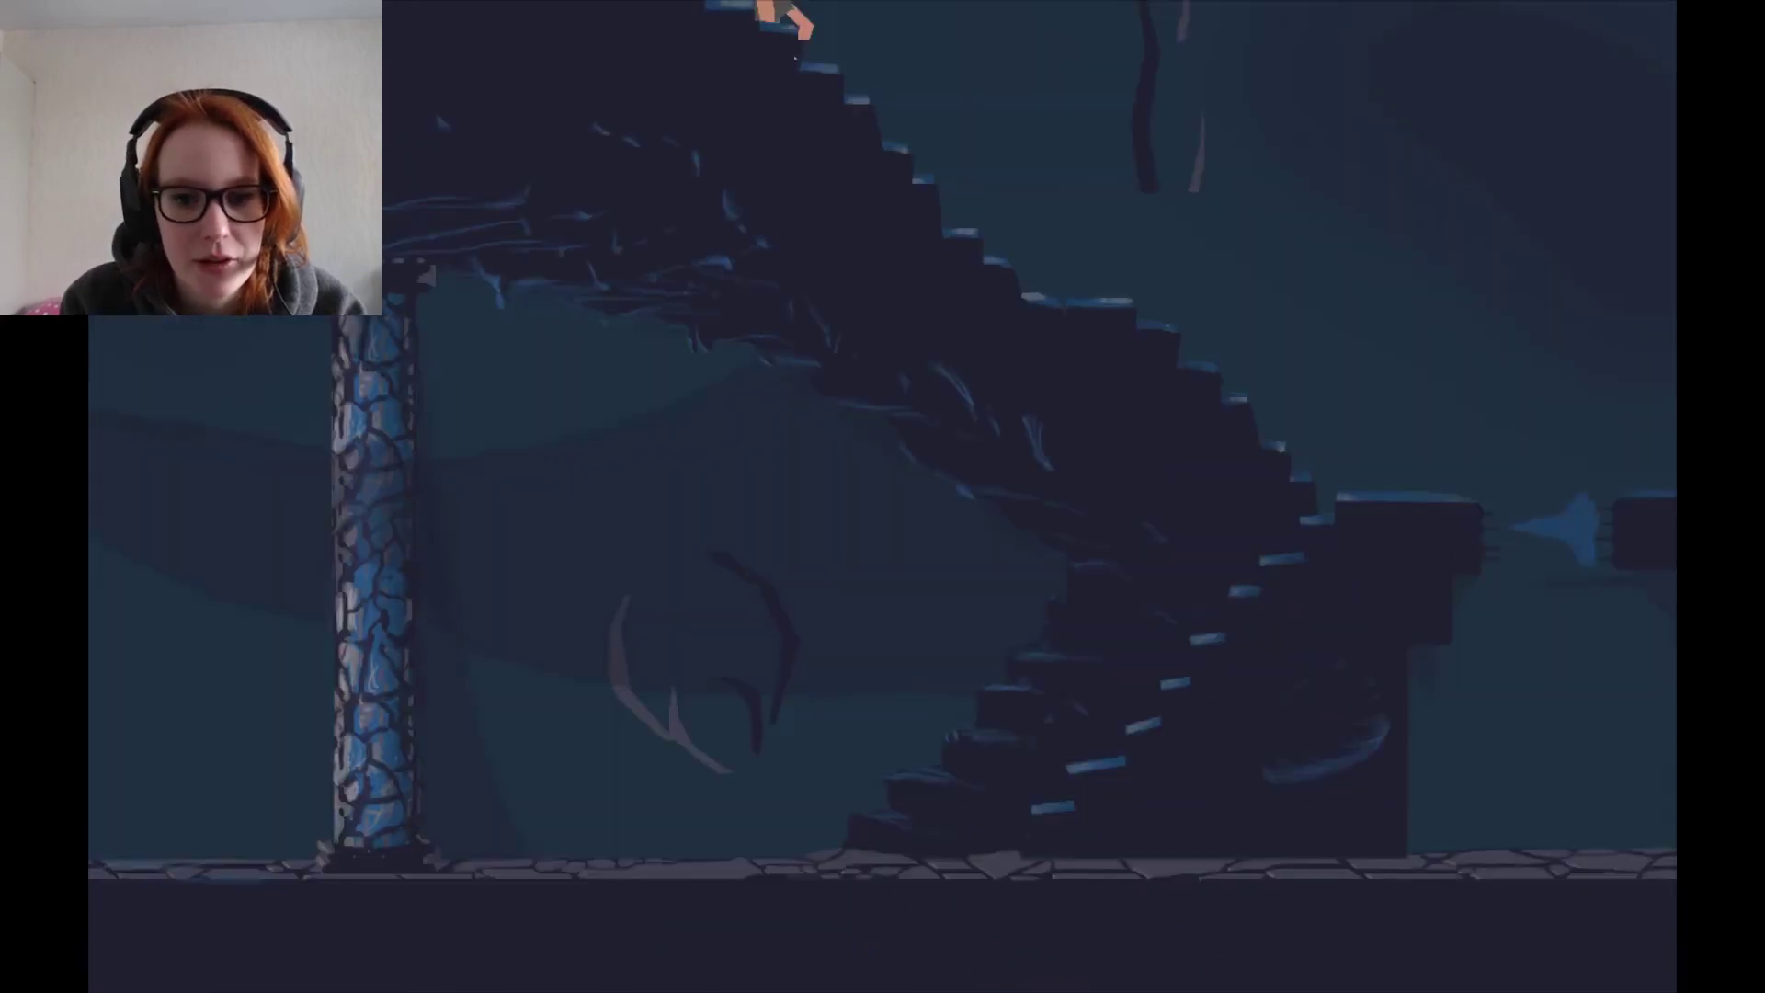
pyautogui.press('Right')
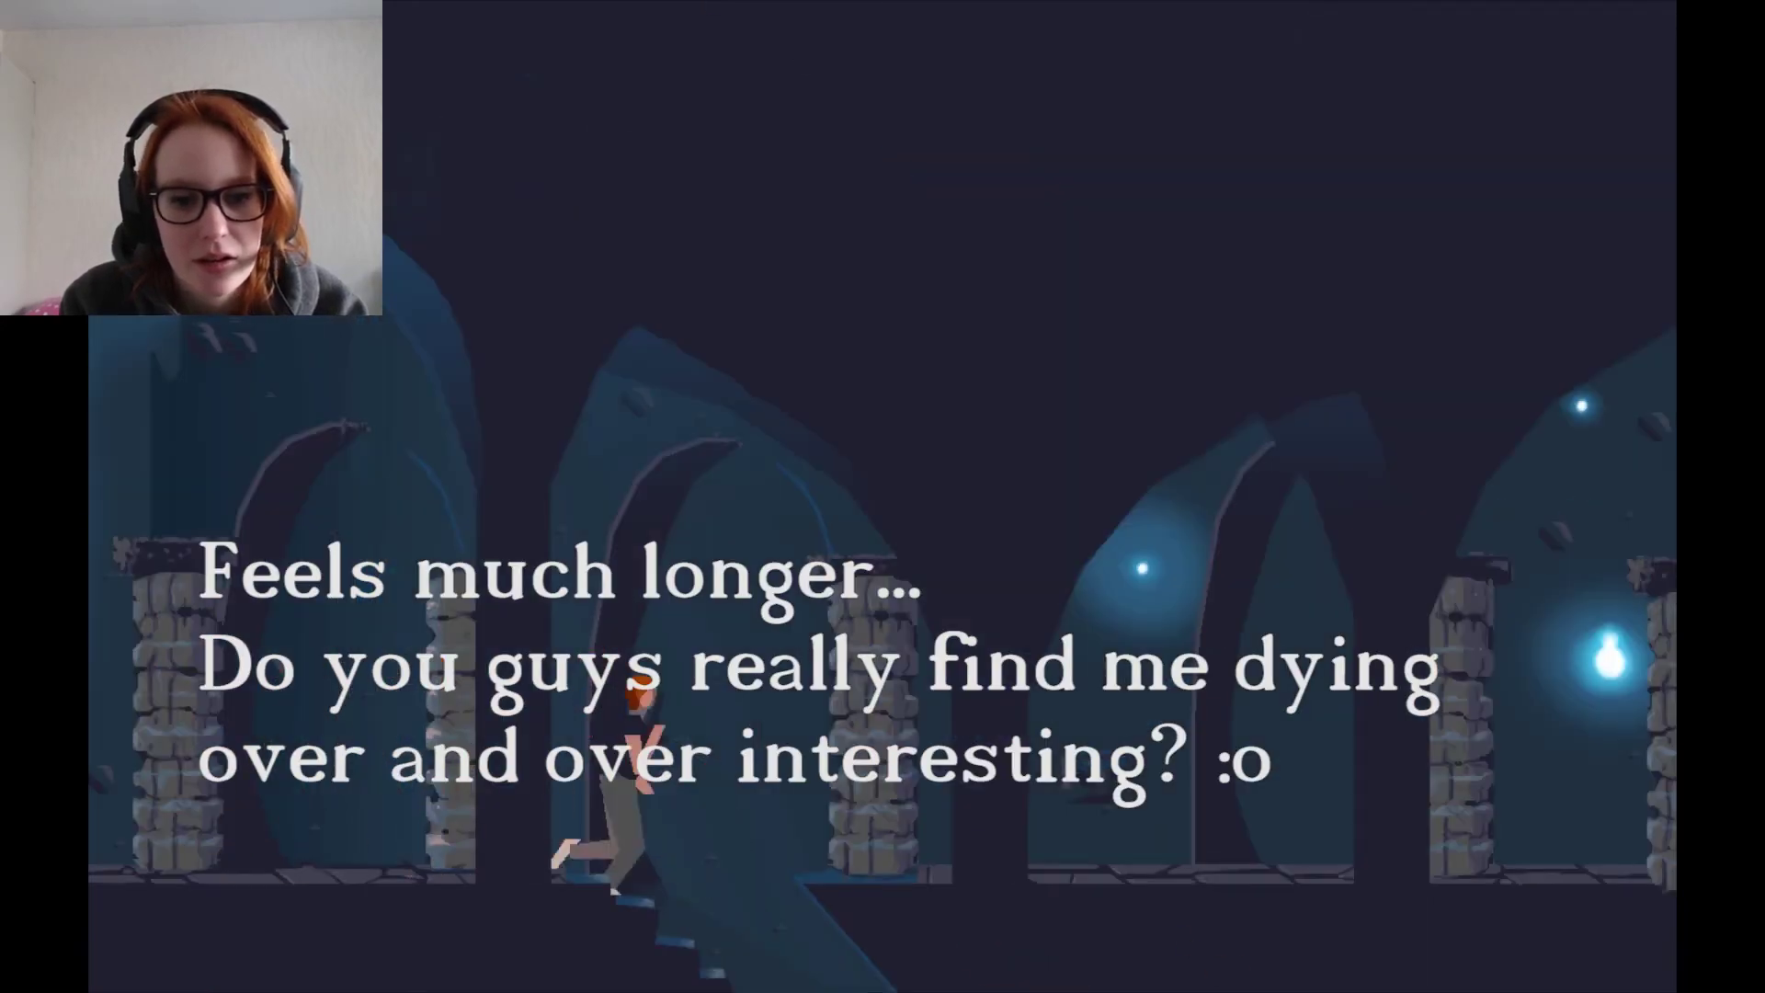
pyautogui.press('Right')
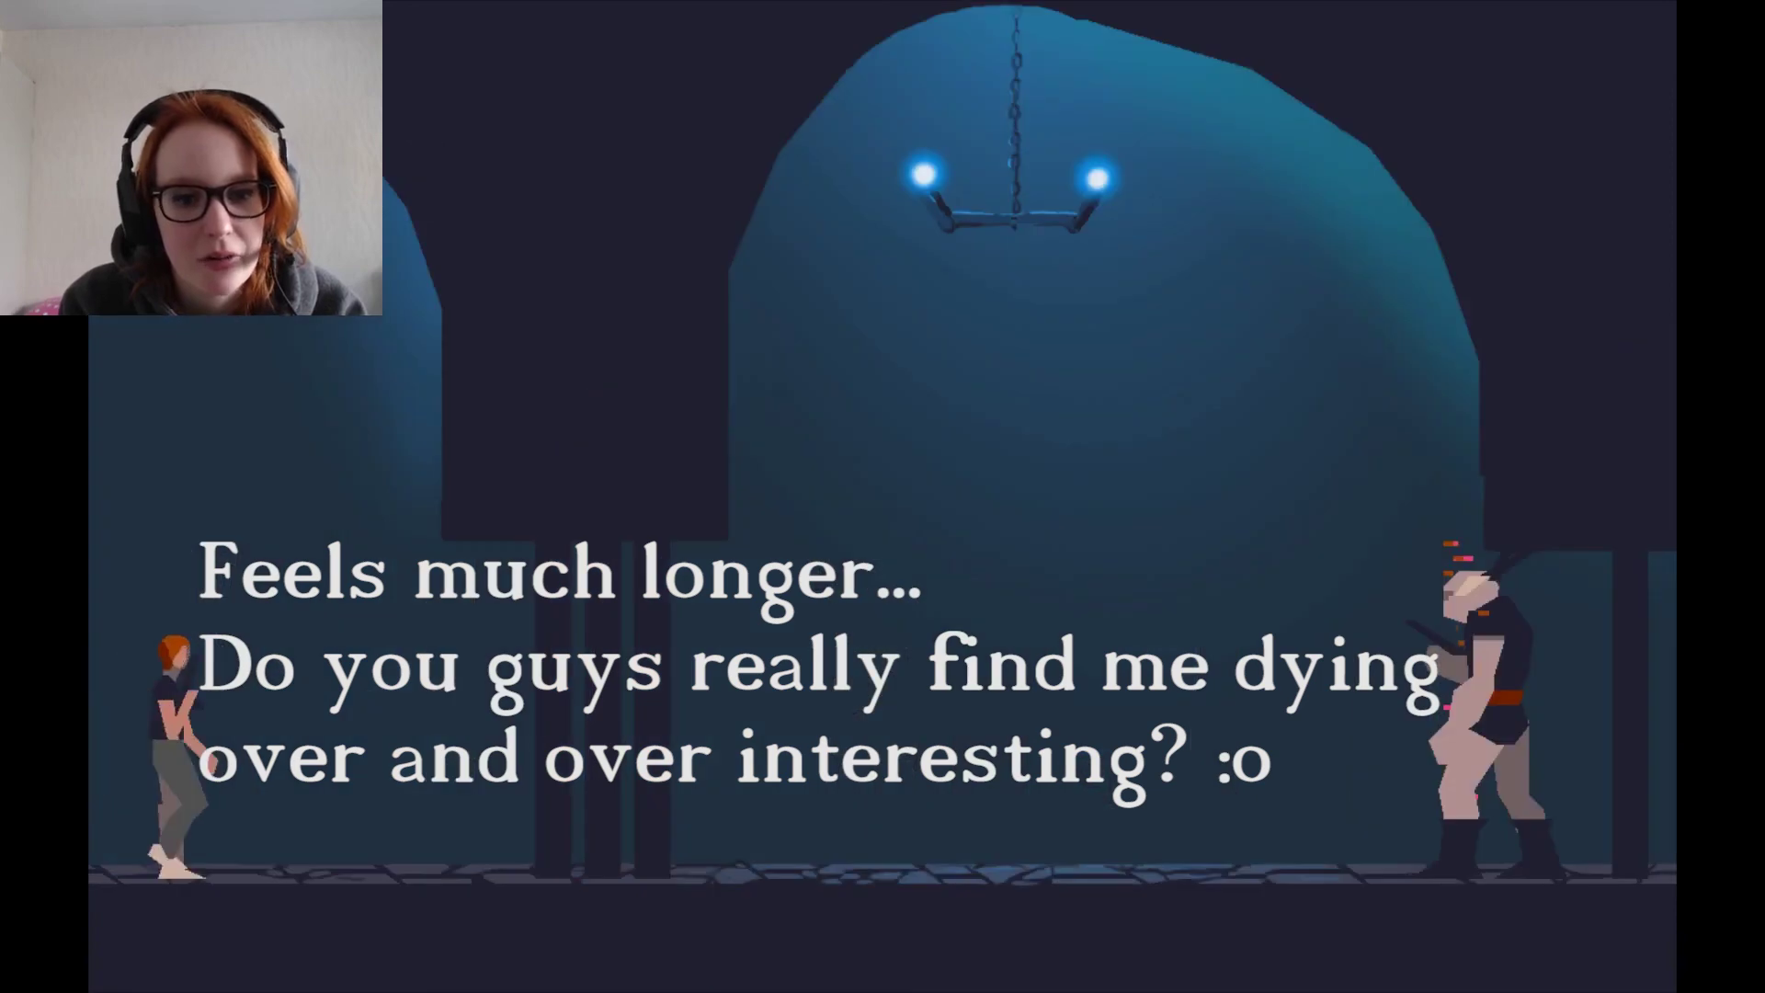
pyautogui.press('Right')
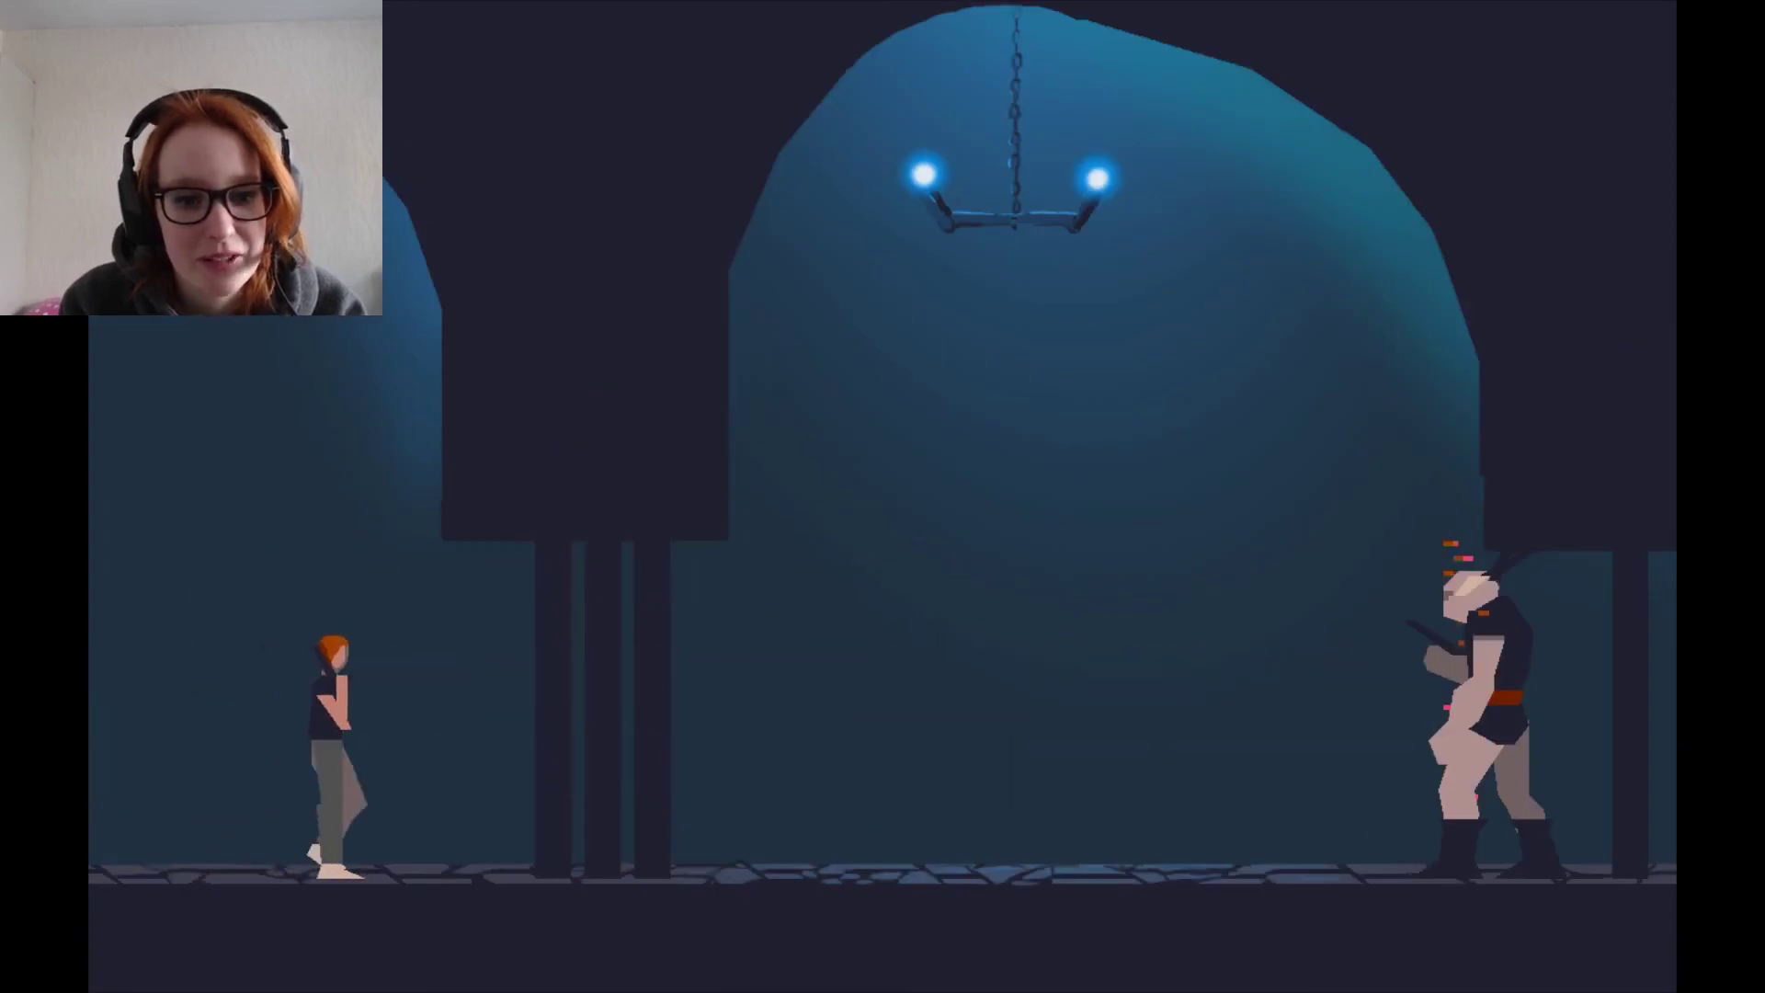
pyautogui.press('space')
pyautogui.press('space')
pyautogui.press('Right')
pyautogui.press('Right')
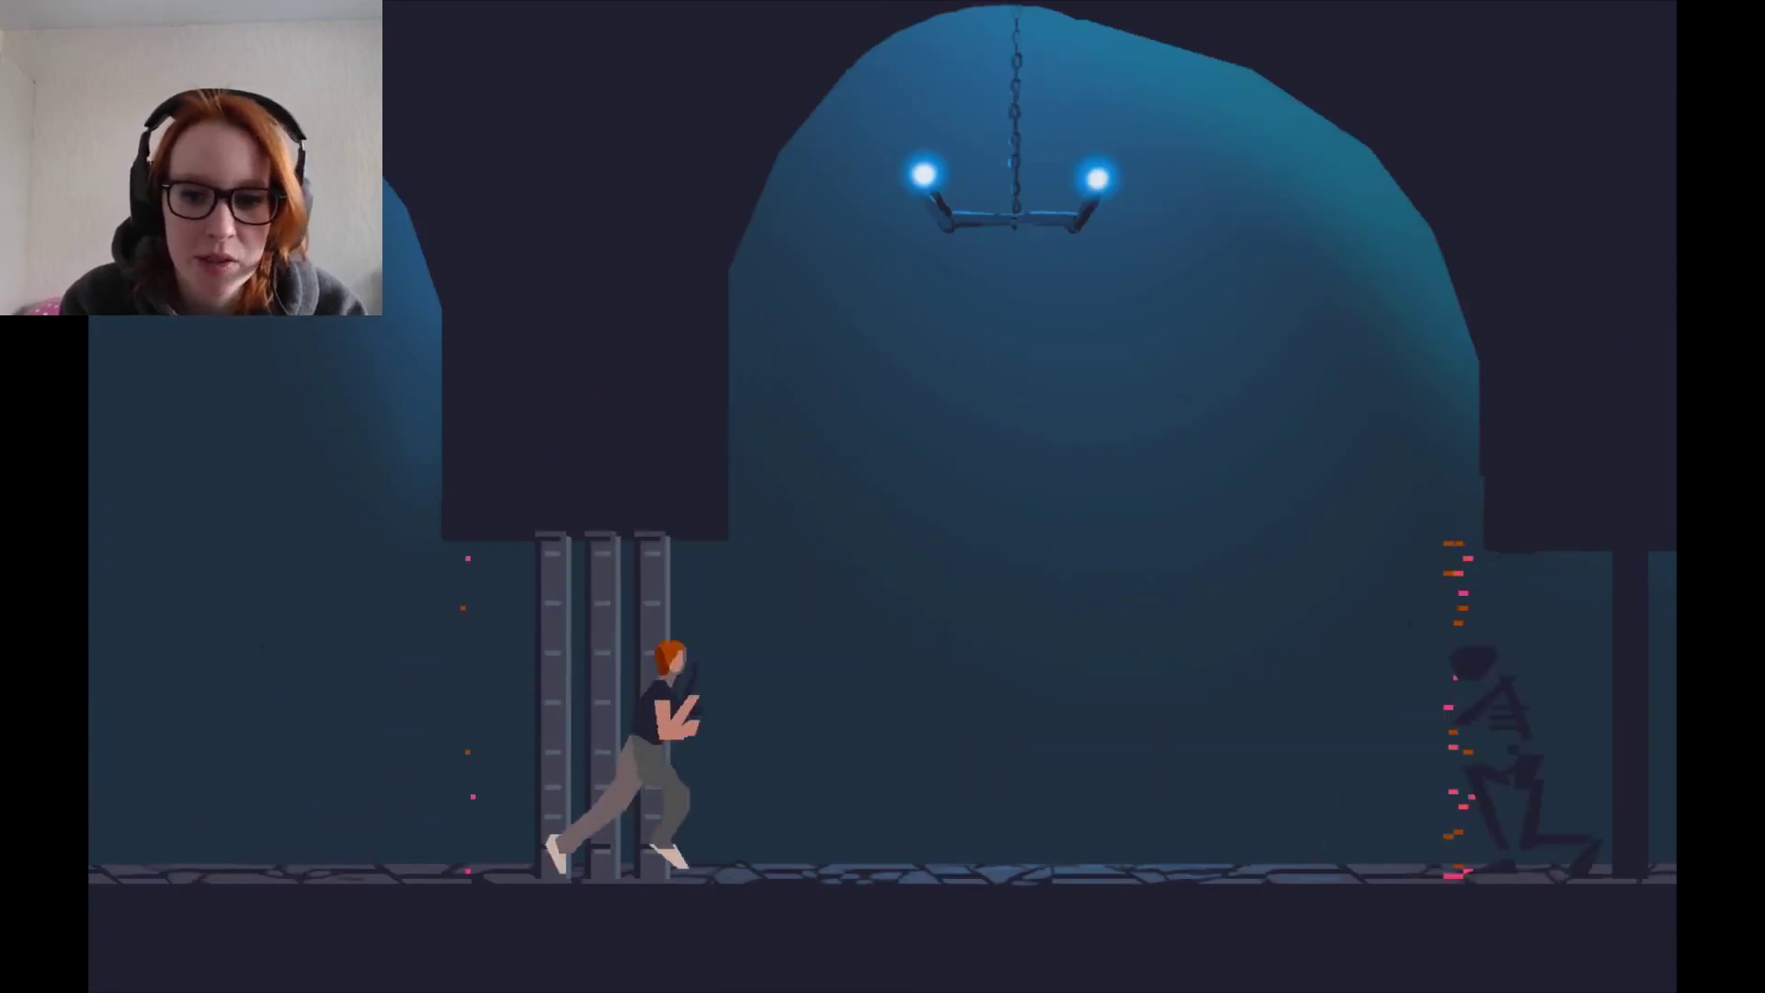
pyautogui.press('Right')
pyautogui.press('Right')
pyautogui.press('space')
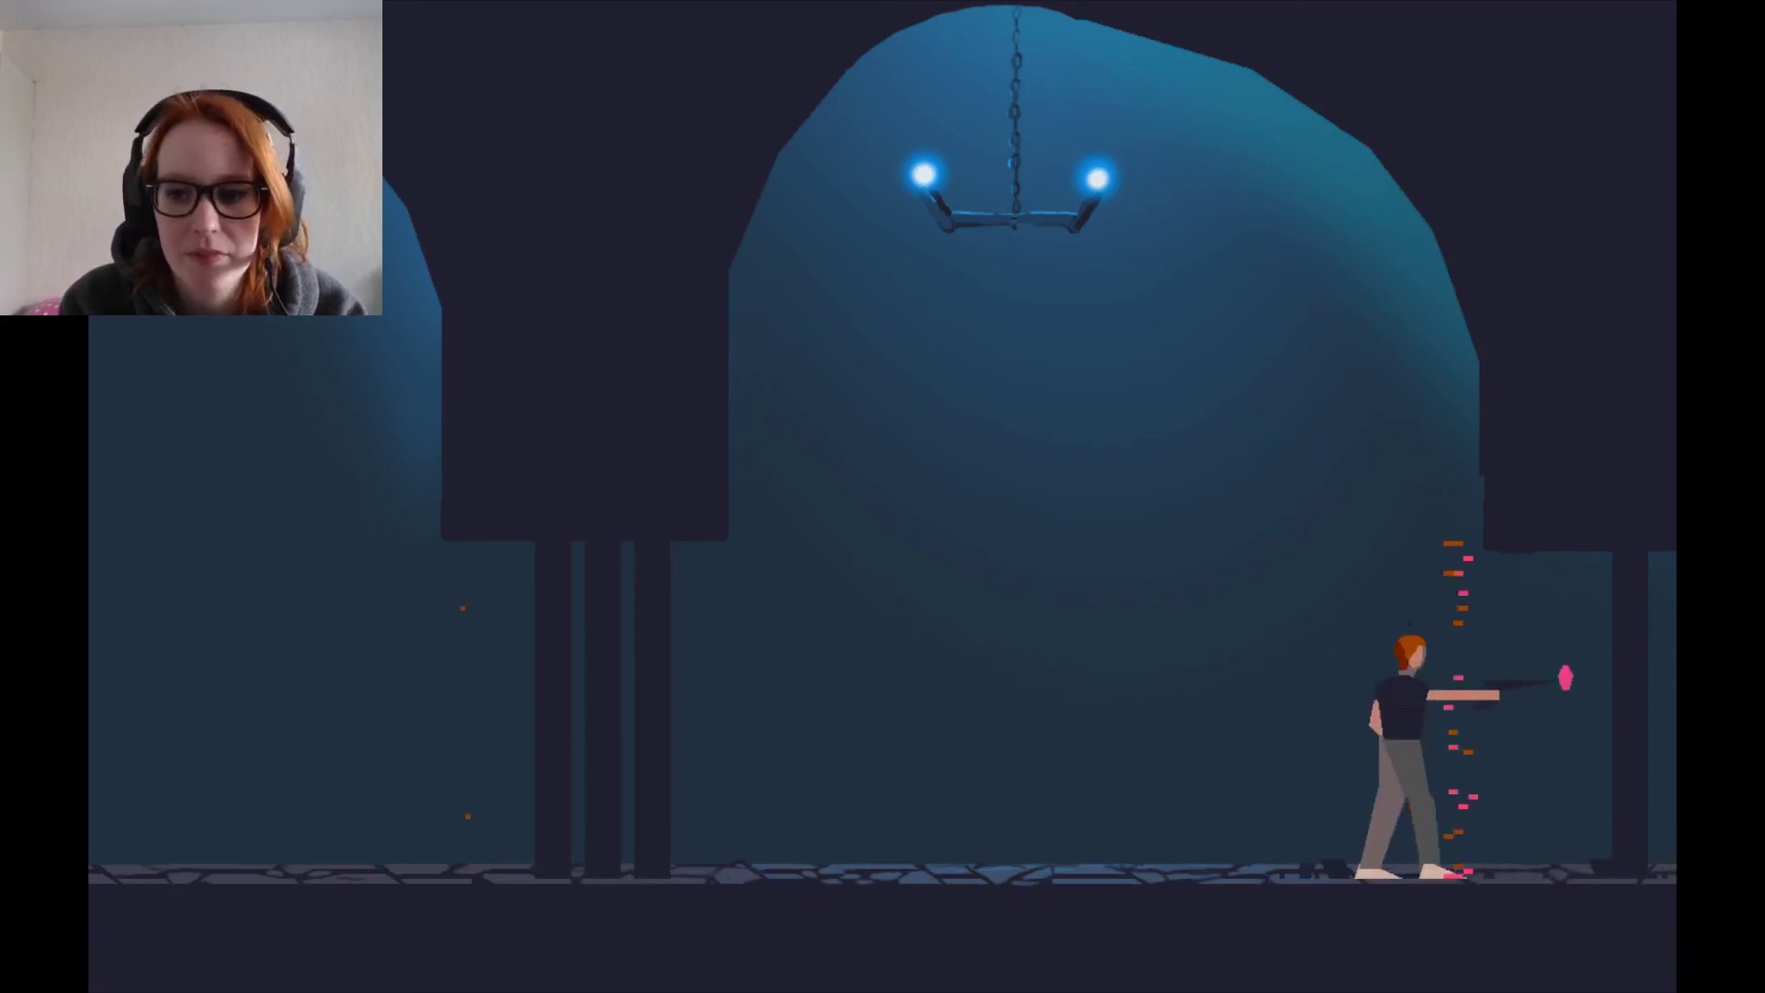
pyautogui.press('space')
pyautogui.press('Right')
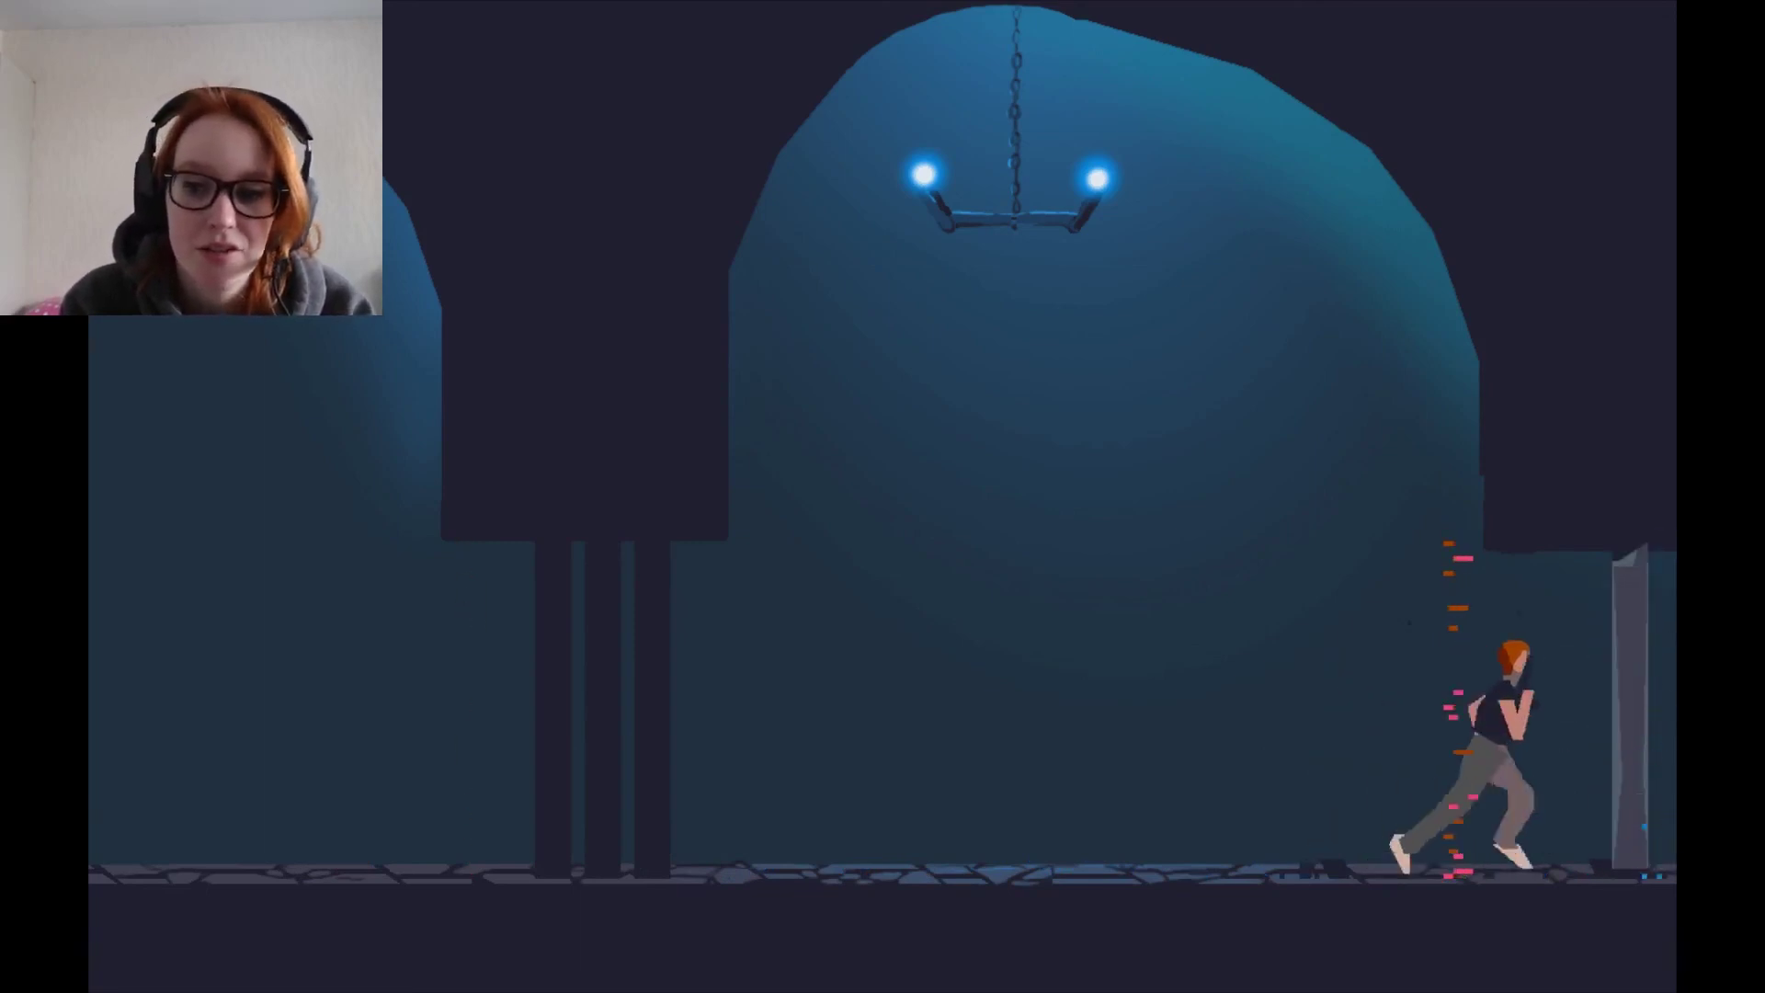
pyautogui.press('Right')
pyautogui.press('Right')
pyautogui.press('Right')
pyautogui.press('Right')
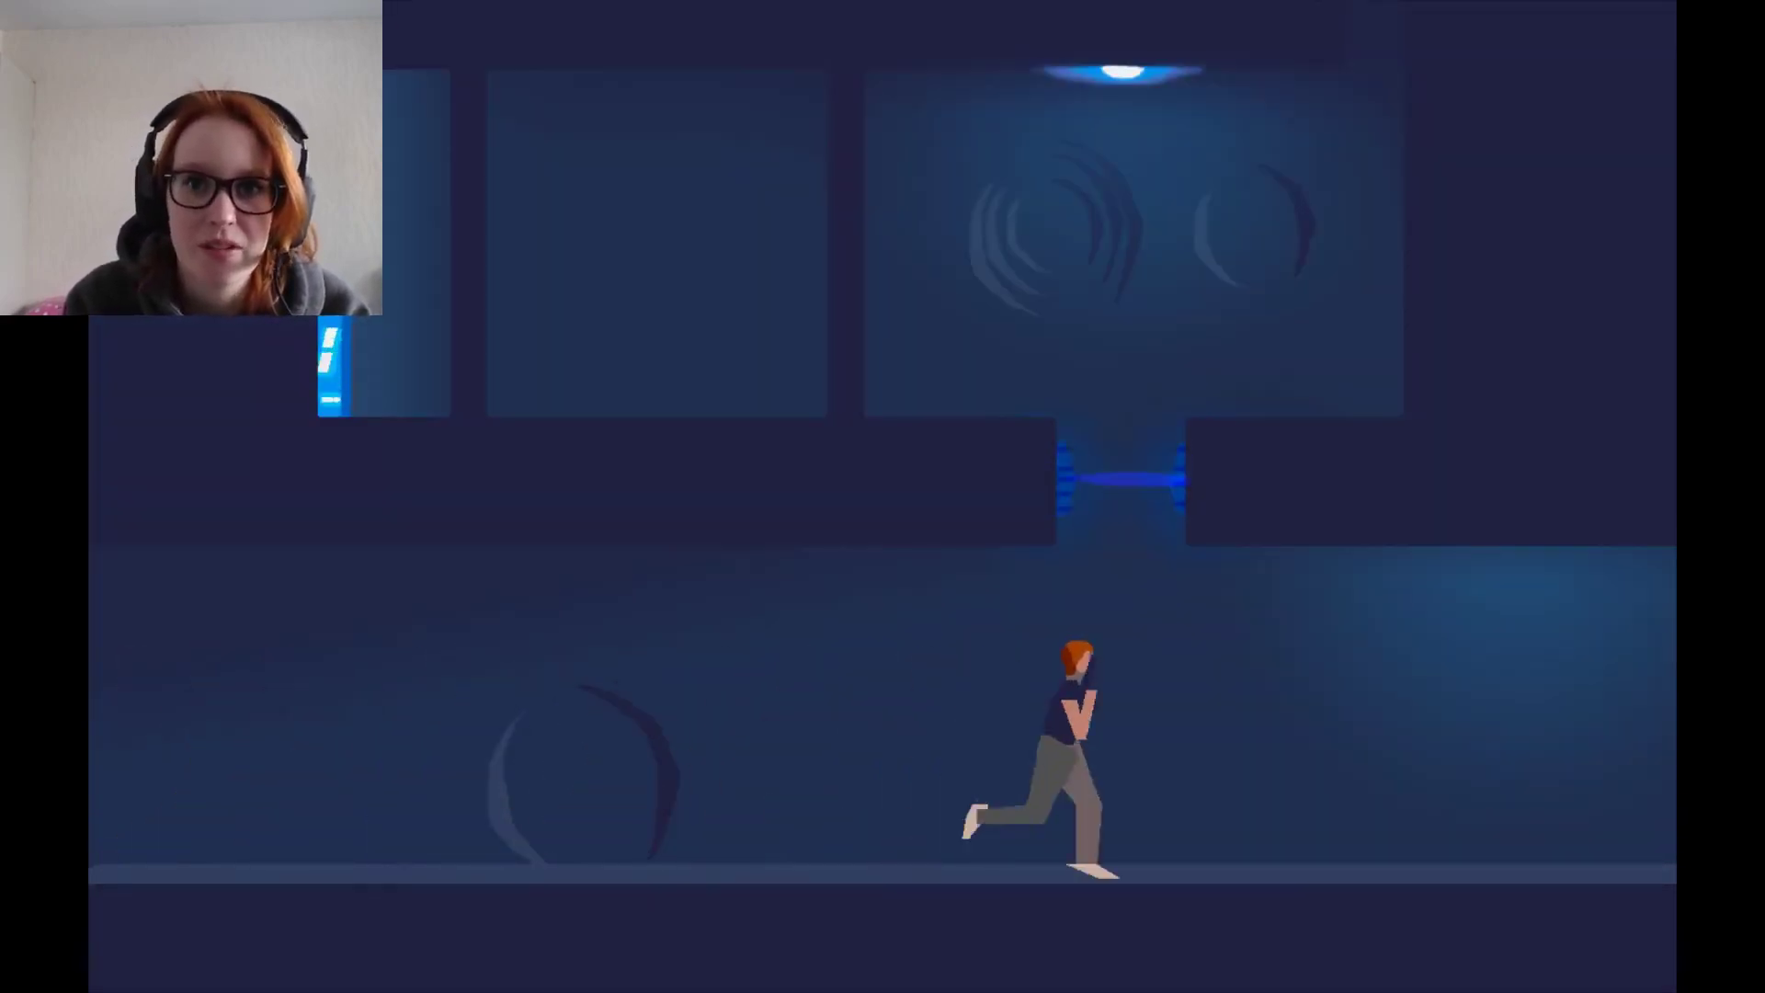
pyautogui.press('Right')
pyautogui.press('Right')
pyautogui.press('Right')
pyautogui.press('Right')
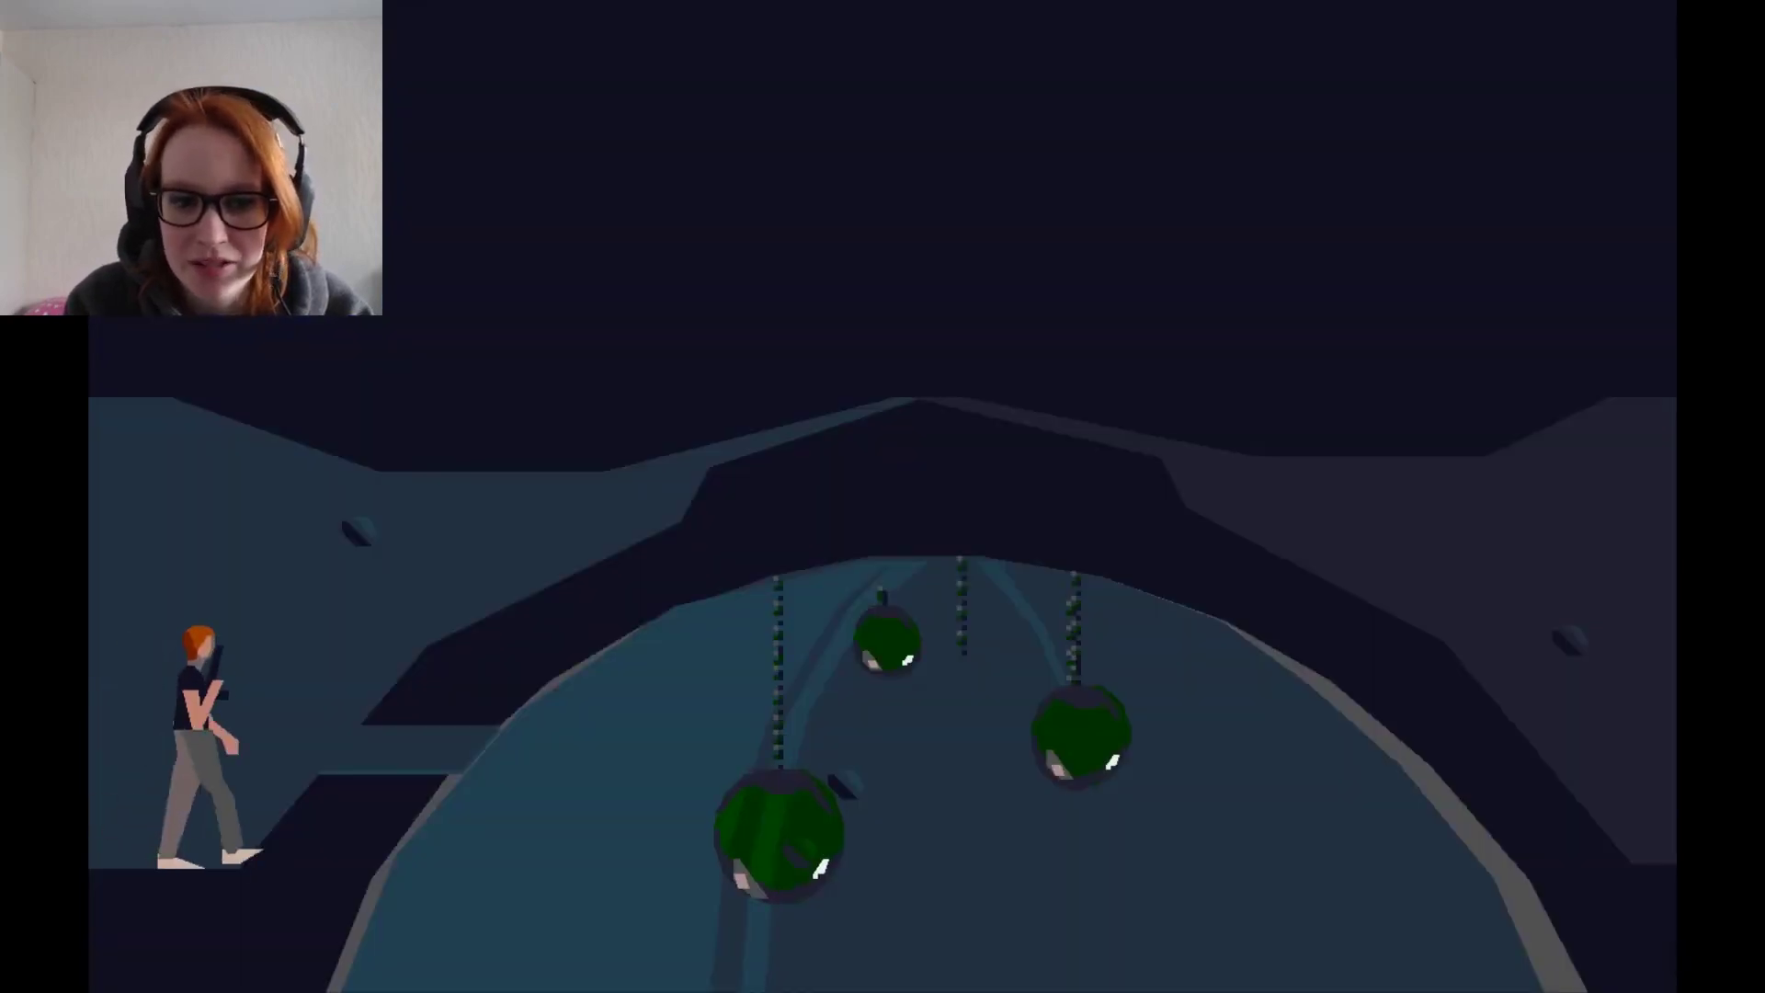
pyautogui.press('space')
pyautogui.press('Escape')
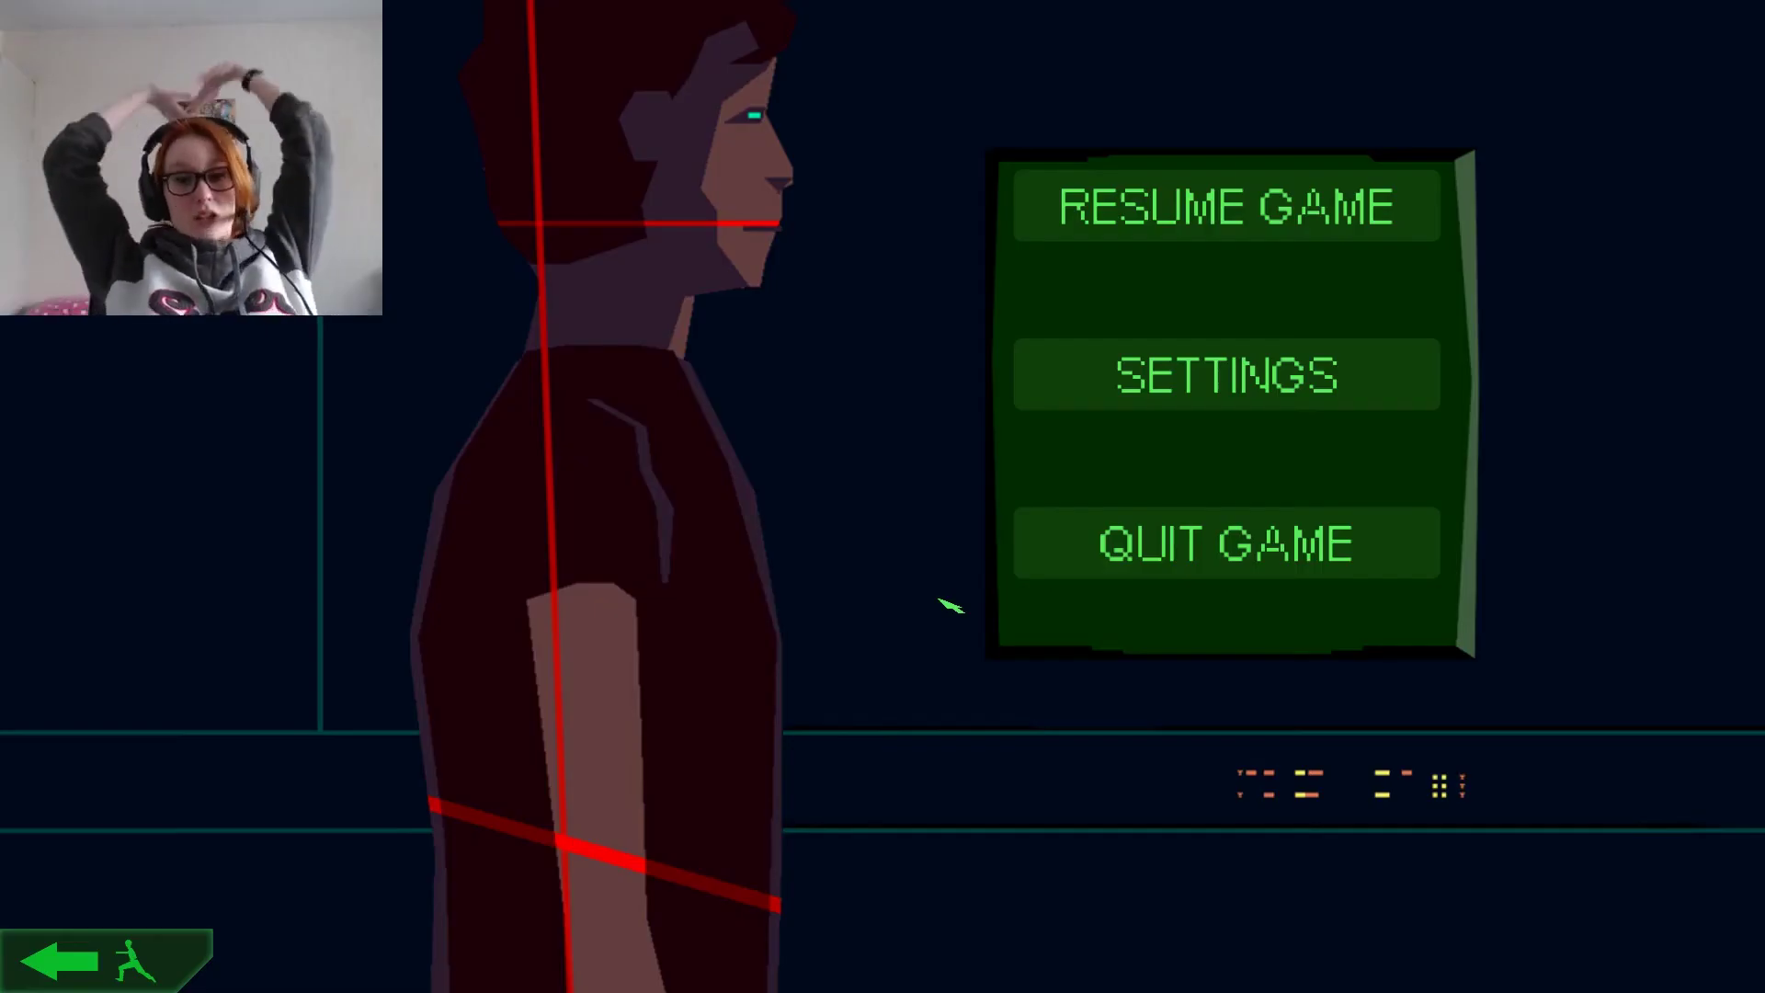